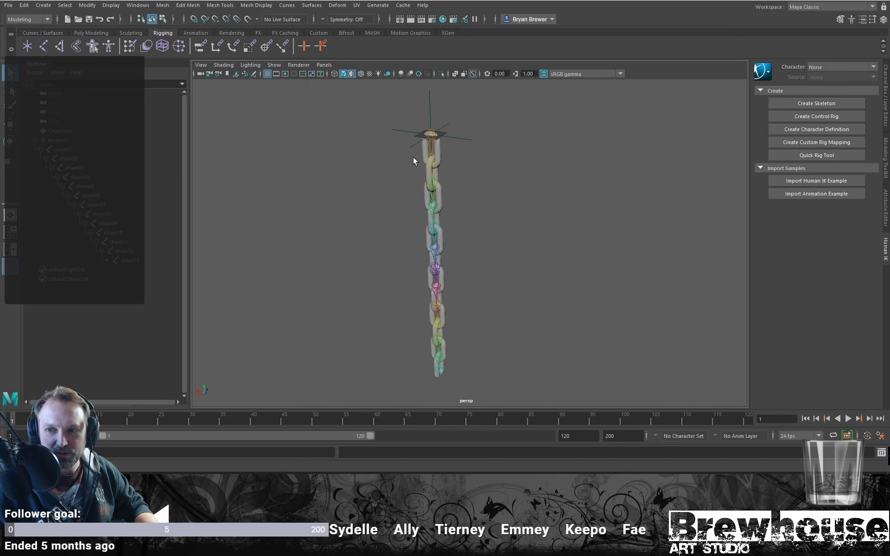
- Examine the chain model and its joint hierarchy from the top link down to the end
{"action": "middle_click_drag", "start_coordinate": [430, 141], "coordinate": [428, 183], "text": "alt"}
{"action": "right_click_drag", "start_coordinate": [429, 183], "coordinate": [605, 159], "text": "alt"}
{"action": "middle_click_drag", "start_coordinate": [407, 101], "coordinate": [533, 208], "text": "alt"}
{"action": "right_click_drag", "start_coordinate": [496, 202], "coordinate": [535, 191], "text": "alt"}
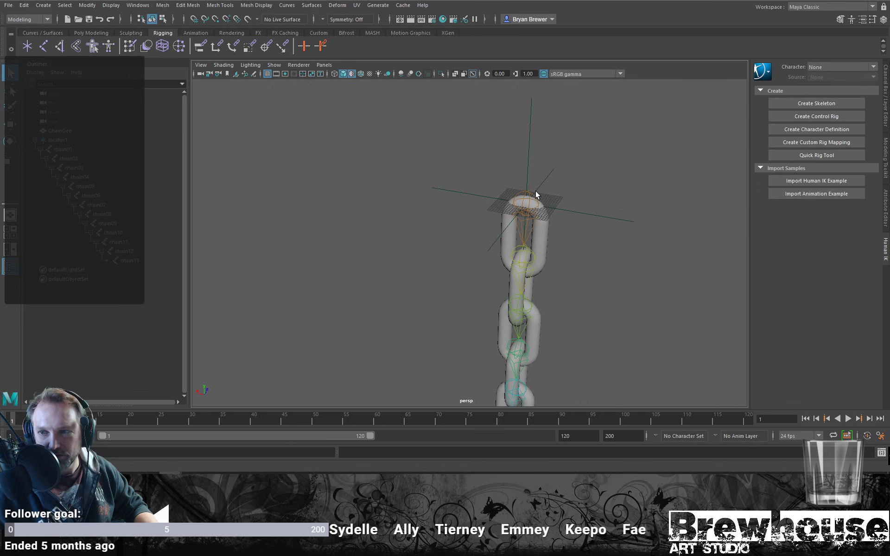
{"action": "right_click_drag", "start_coordinate": [604, 226], "coordinate": [435, 234], "text": "alt"}
{"action": "left_click_drag", "start_coordinate": [435, 234], "coordinate": [478, 228], "text": "alt"}
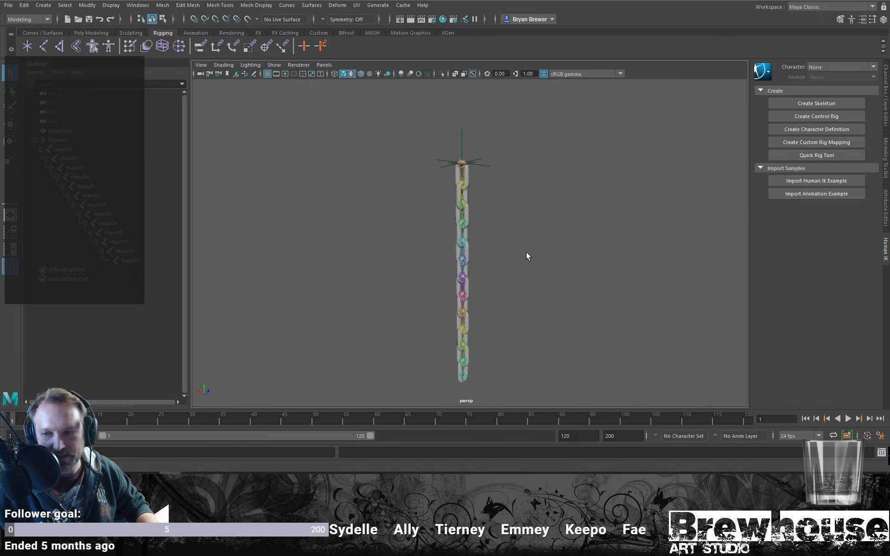
{"action": "middle_click_drag", "start_coordinate": [499, 264], "coordinate": [505, 246], "text": "alt"}
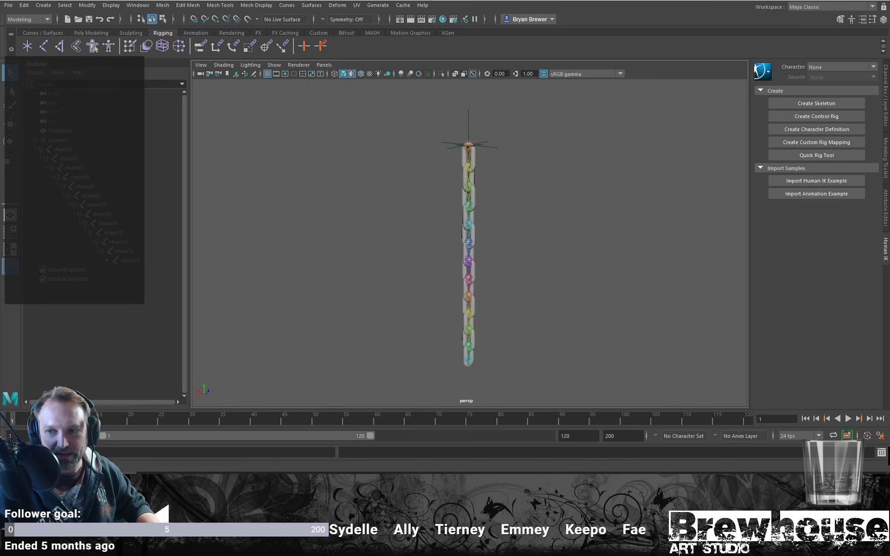
{"action": "middle_click_drag", "start_coordinate": [442, 255], "coordinate": [427, 242], "text": "alt"}
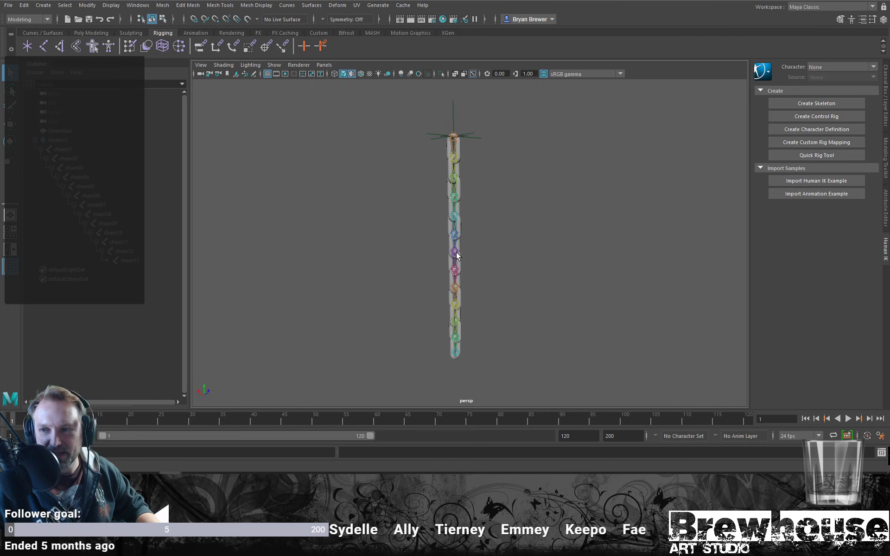
{"action": "middle_click_drag", "start_coordinate": [430, 225], "coordinate": [438, 230], "text": "alt"}
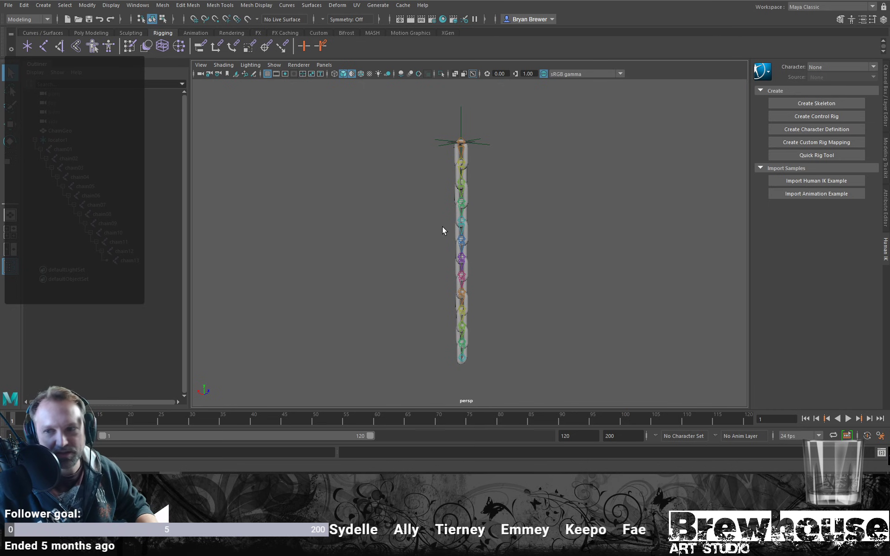
{"action": "left_click_drag", "start_coordinate": [423, 221], "coordinate": [446, 220], "text": "alt"}
{"action": "right_click_drag", "start_coordinate": [408, 235], "coordinate": [559, 229], "text": "alt"}
{"action": "left_click_drag", "start_coordinate": [558, 229], "coordinate": [483, 242], "text": "alt"}
{"action": "right_click_drag", "start_coordinate": [482, 241], "coordinate": [449, 138], "text": "alt"}
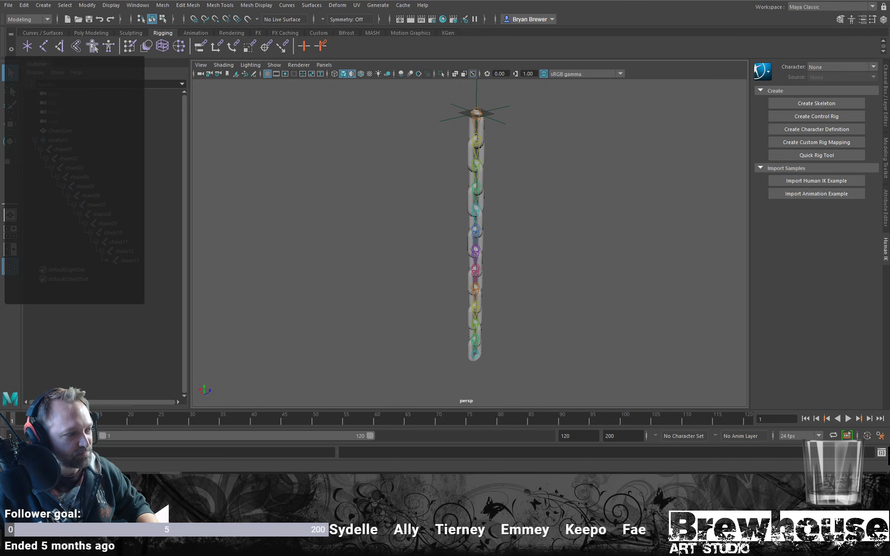
- Switch to MotionBuilder and raise locator1 with its chain above the floor grid to about Y 61.70
{"action": "left_click", "coordinate": [147, 481]}
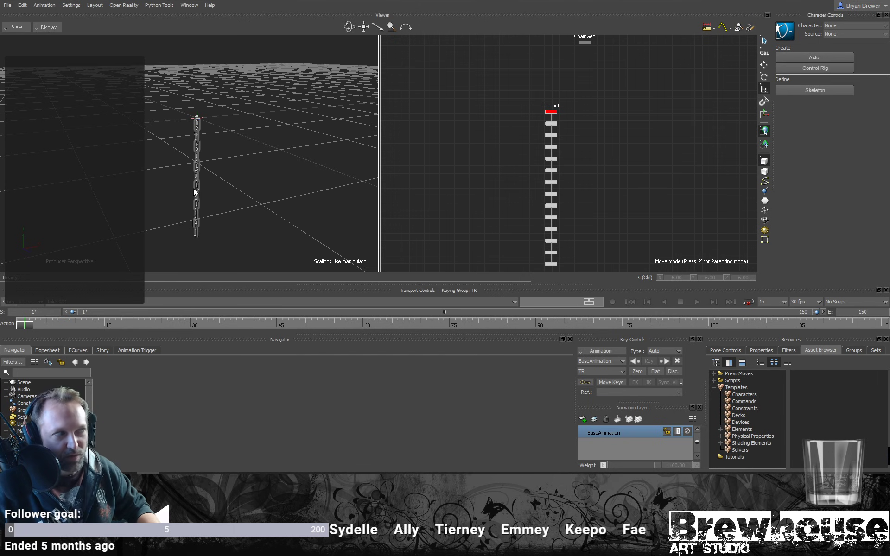
{"action": "middle_click_drag", "start_coordinate": [192, 151], "coordinate": [219, 165], "text": "alt"}
{"action": "right_click_drag", "start_coordinate": [218, 165], "coordinate": [285, 154], "text": "alt"}
{"action": "middle_click_drag", "start_coordinate": [285, 154], "coordinate": [266, 152], "text": "alt"}
{"action": "left_click_drag", "start_coordinate": [266, 152], "coordinate": [272, 148], "text": "alt"}
{"action": "left_click_drag", "start_coordinate": [226, 171], "coordinate": [222, 187], "text": "alt"}
{"action": "left_click_drag", "start_coordinate": [588, 86], "coordinate": [550, 109]}
{"action": "scroll", "coordinate": [232, 189], "scroll_direction": "down", "scroll_amount": 6}
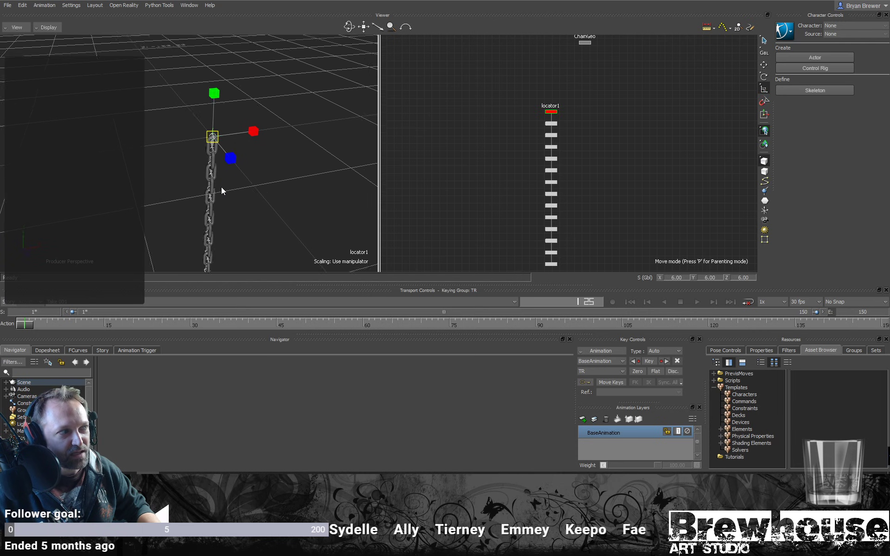
{"action": "left_click_drag", "start_coordinate": [263, 178], "coordinate": [294, 130], "text": "alt"}
{"action": "key", "text": "w"}
{"action": "scroll", "coordinate": [198, 103], "scroll_direction": "down", "scroll_amount": 4}
{"action": "left_click_drag", "start_coordinate": [198, 103], "coordinate": [204, 24], "text": "alt"}
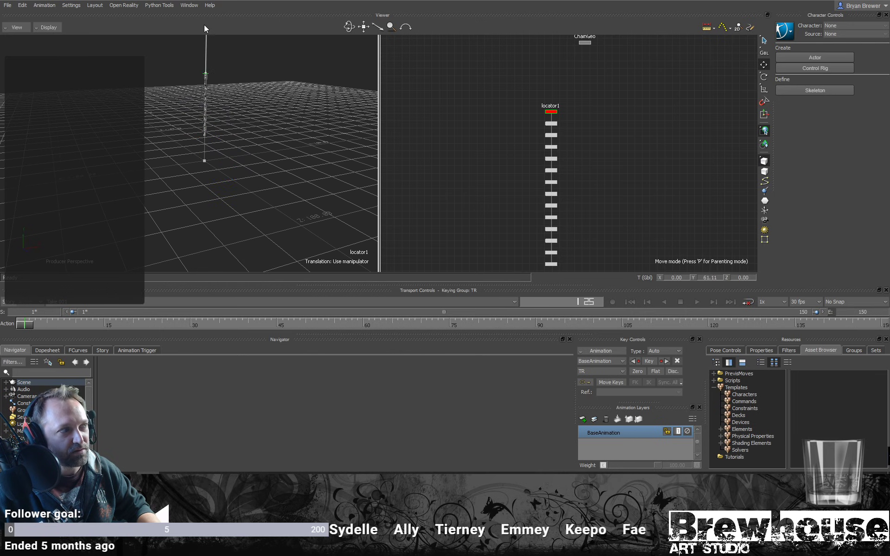
{"action": "left_click_drag", "start_coordinate": [211, 69], "coordinate": [232, 186], "text": "alt"}
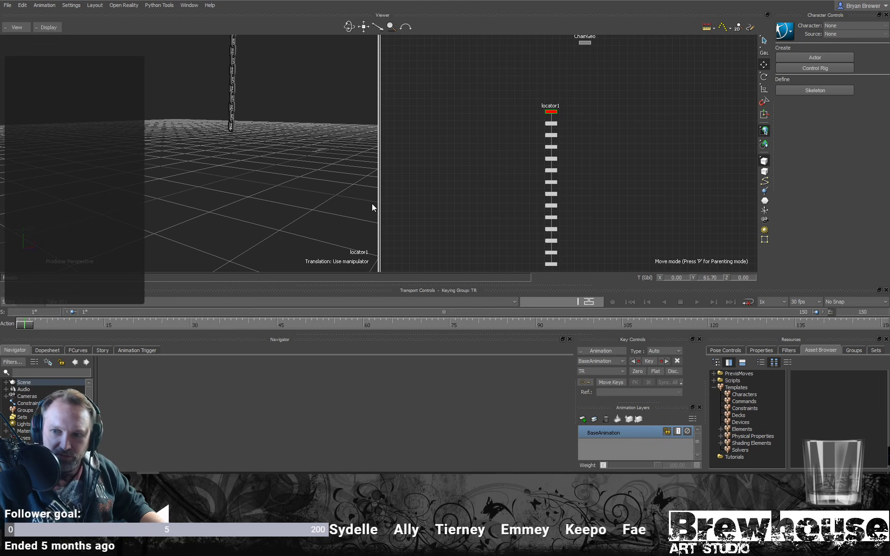
{"action": "left_click_drag", "start_coordinate": [539, 192], "coordinate": [508, 168], "text": "shift"}
{"action": "left_click_drag", "start_coordinate": [558, 171], "coordinate": [562, 120], "text": "ctrl"}
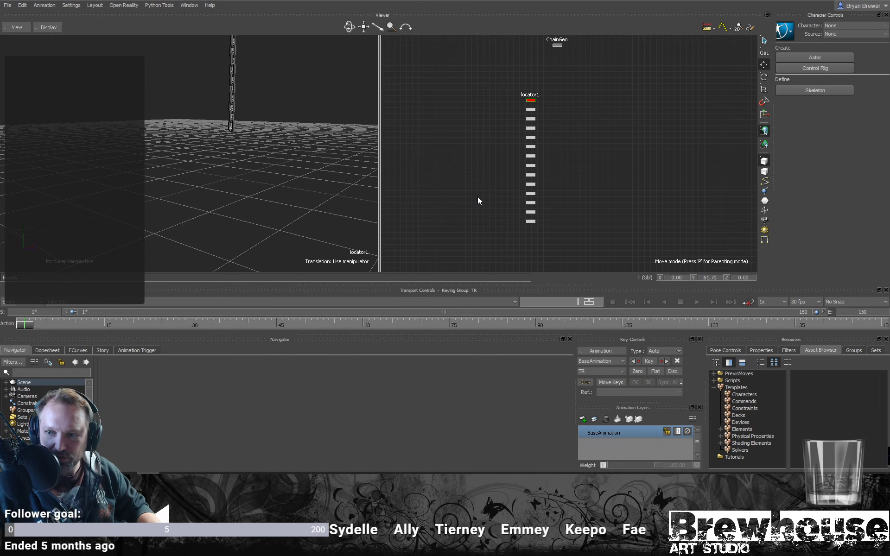
{"action": "left_click_drag", "start_coordinate": [486, 183], "coordinate": [467, 176], "text": "shift"}
{"action": "scroll", "coordinate": [512, 178], "scroll_direction": "down", "scroll_amount": 1}
{"action": "scroll", "coordinate": [512, 176], "scroll_direction": "up", "scroll_amount": 3}
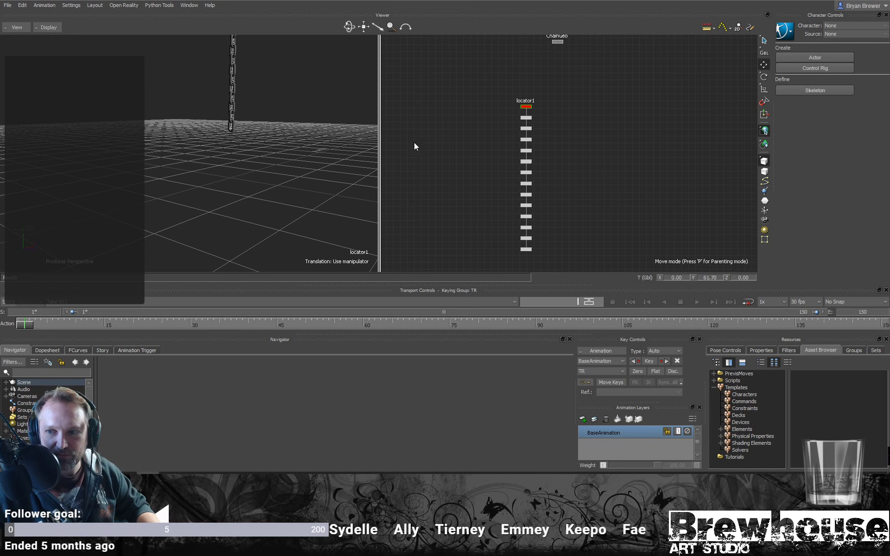
{"action": "left_click_drag", "start_coordinate": [507, 200], "coordinate": [487, 197], "text": "shift"}
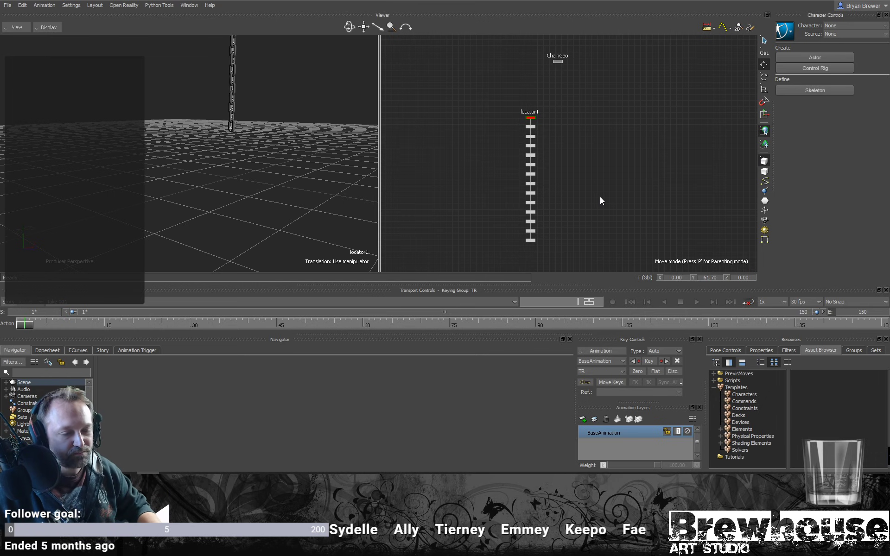
{"action": "left_click_drag", "start_coordinate": [676, 196], "coordinate": [671, 202]}
{"action": "left_click_drag", "start_coordinate": [551, 168], "coordinate": [552, 161], "text": "shift"}
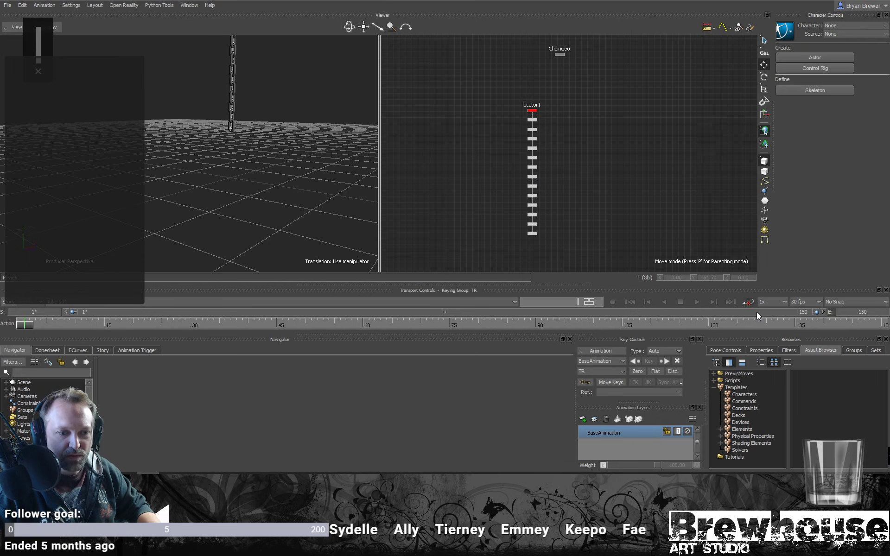
- Show the Elements templates as a list and add a Marker to the scene beside the chain hierarchy
{"action": "left_click", "coordinate": [742, 430]}
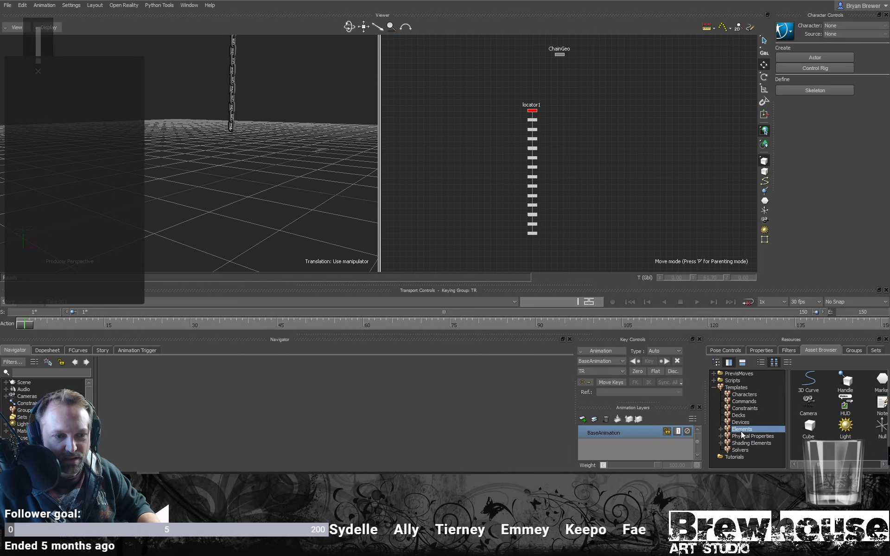
{"action": "left_click_drag", "start_coordinate": [819, 464], "coordinate": [838, 465]}
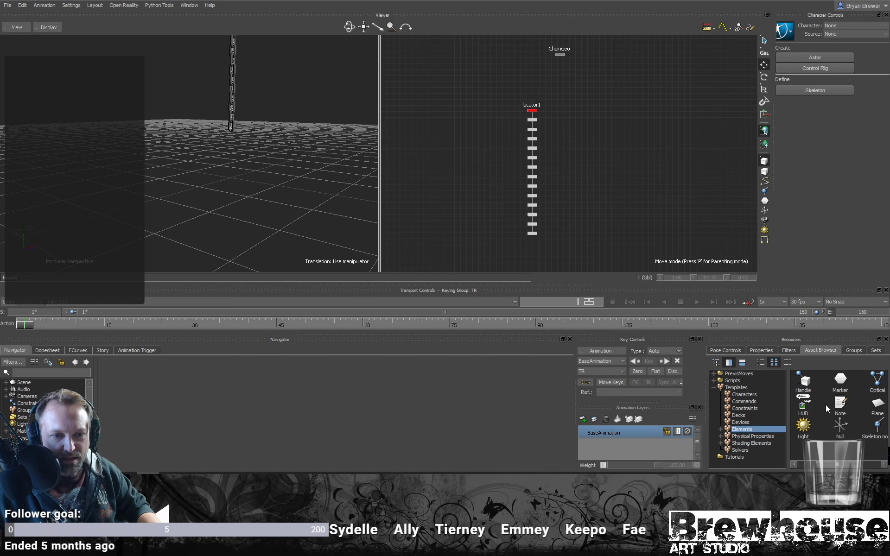
{"action": "left_click", "coordinate": [760, 363]}
{"action": "left_click", "coordinate": [814, 416]}
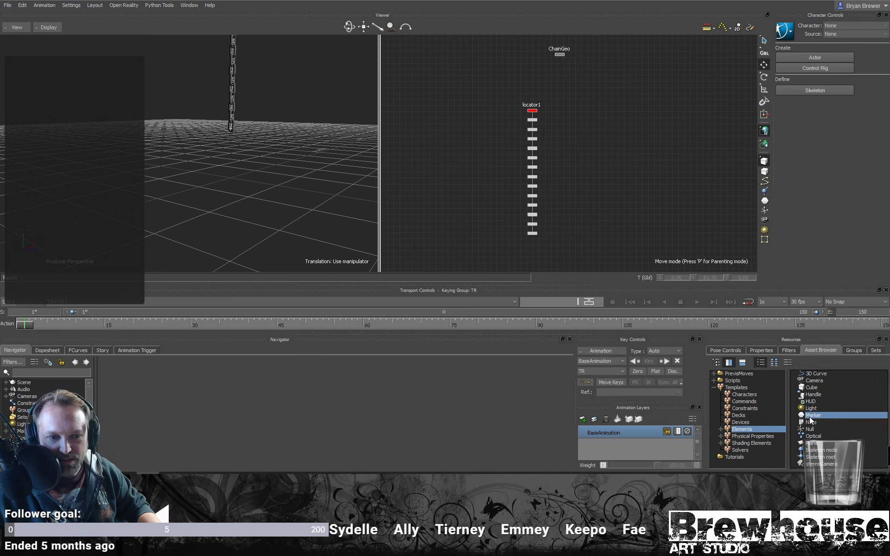
{"action": "mouse_move", "coordinate": [814, 416]}
{"action": "left_mouse_down"}
{"action": "mouse_move", "coordinate": [616, 93]}
{"action": "mouse_move", "coordinate": [591, 99]}
{"action": "left_mouse_up"}
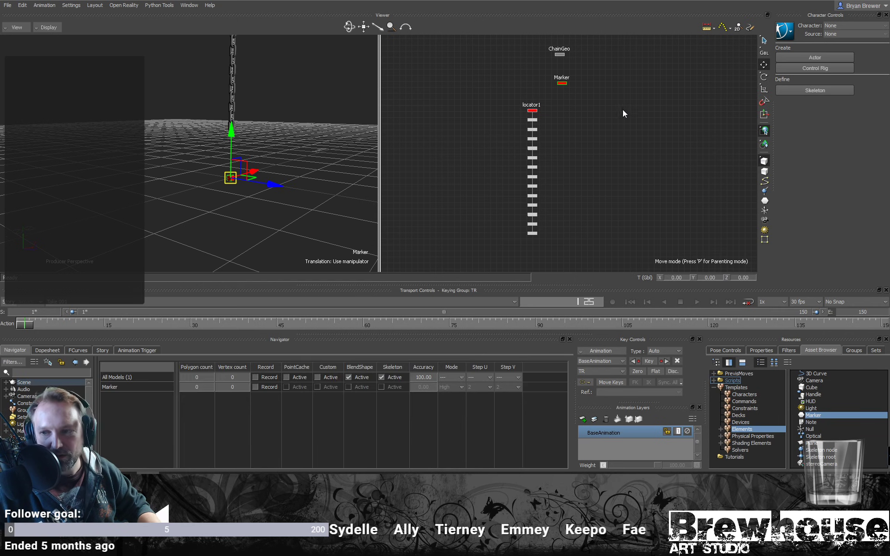
- Align the marker to locator1 in translation and rotation at the top of the chain
{"action": "mouse_move", "coordinate": [297, 97]}
{"action": "middle_mouse_down", "text": "alt"}
{"action": "mouse_move", "coordinate": [313, 194]}
{"action": "mouse_move", "coordinate": [285, 164]}
{"action": "middle_mouse_up", "text": "alt"}
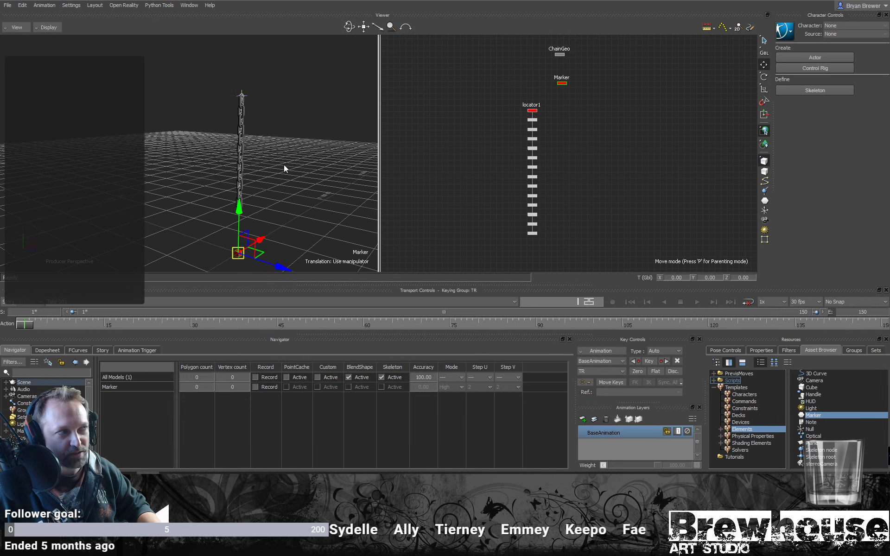
{"action": "right_click_drag", "start_coordinate": [285, 164], "coordinate": [321, 186], "text": "alt"}
{"action": "middle_click_drag", "start_coordinate": [320, 186], "coordinate": [305, 160], "text": "alt"}
{"action": "left_click_drag", "start_coordinate": [305, 159], "coordinate": [341, 184], "text": "alt"}
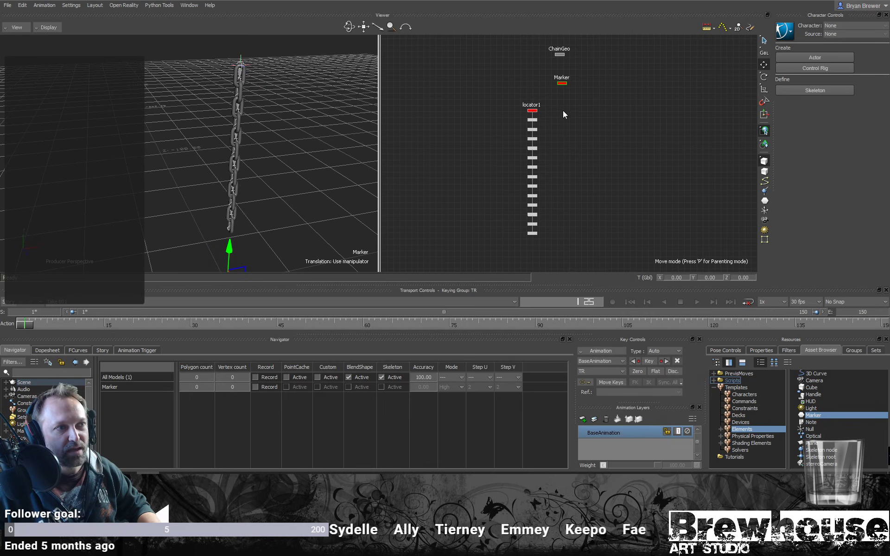
{"action": "left_click", "coordinate": [534, 110]}
{"action": "mouse_move", "coordinate": [544, 110]}
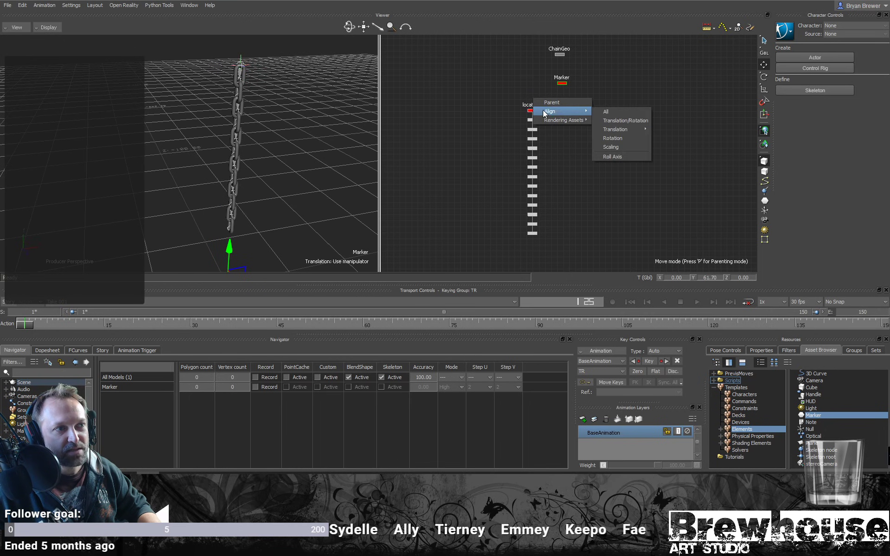
{"action": "left_click", "coordinate": [621, 121]}
{"action": "left_click_drag", "start_coordinate": [278, 146], "coordinate": [291, 137], "text": "alt"}
{"action": "right_click_drag", "start_coordinate": [291, 138], "coordinate": [332, 155], "text": "alt"}
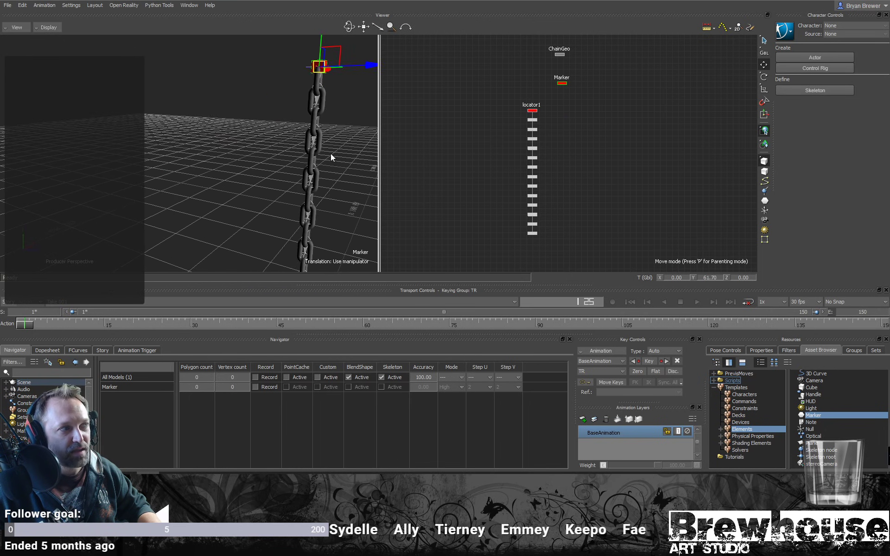
{"action": "left_click_drag", "start_coordinate": [332, 154], "coordinate": [418, 187], "text": "alt"}
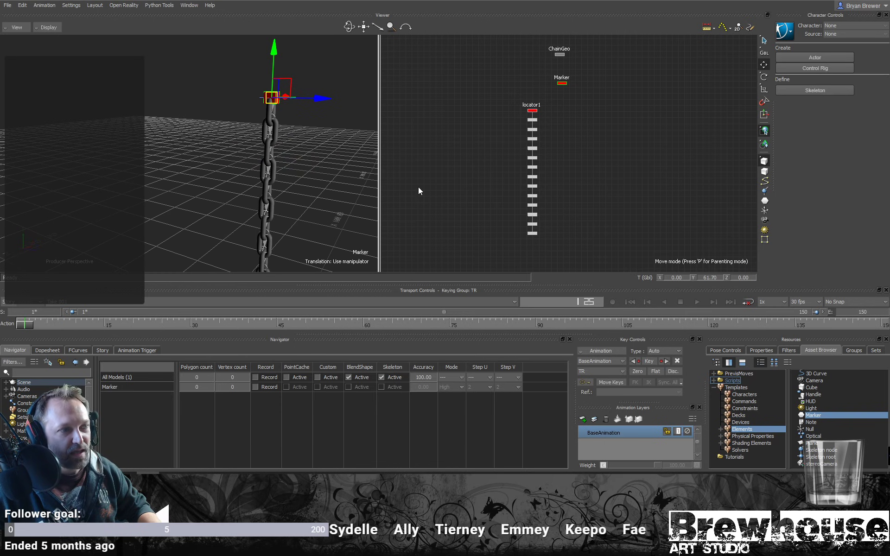
- Set the marker's size to 340 and its colour to orange with a hue of 34
{"action": "left_click", "coordinate": [763, 350]}
{"action": "left_click", "coordinate": [717, 412]}
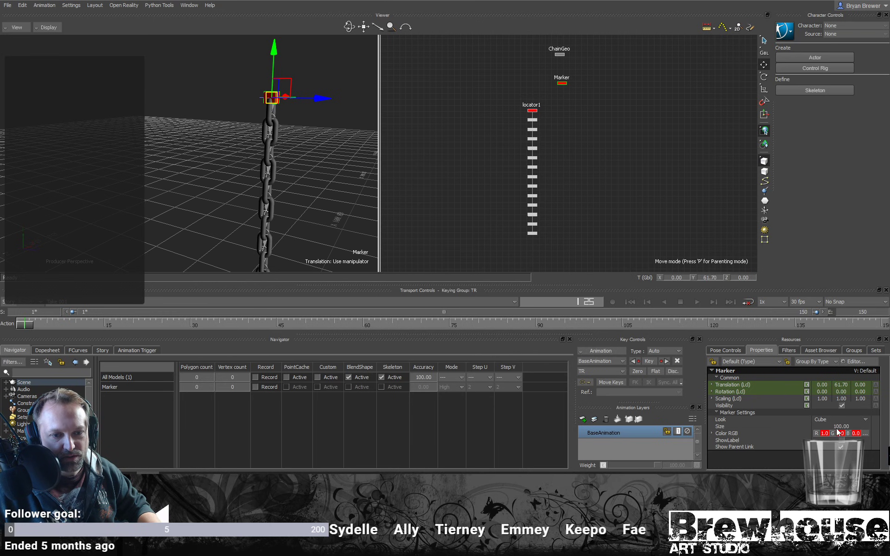
{"action": "left_click_drag", "start_coordinate": [834, 426], "coordinate": [887, 427]}
{"action": "left_click", "coordinate": [865, 435]}
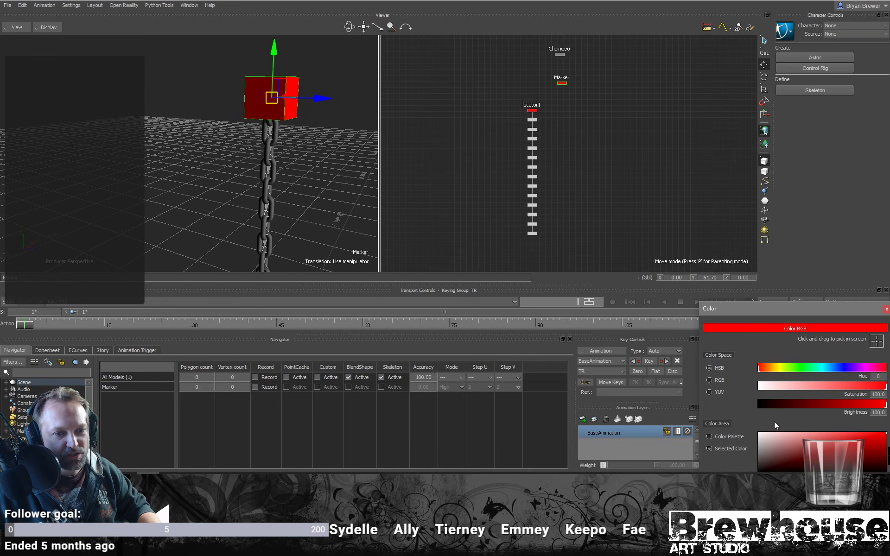
{"action": "left_click", "coordinate": [770, 369]}
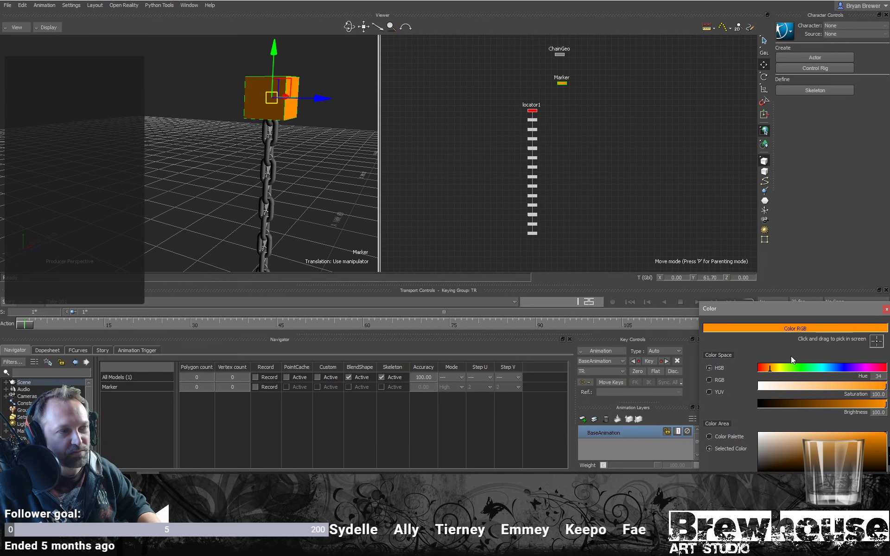
{"action": "left_click", "coordinate": [887, 308]}
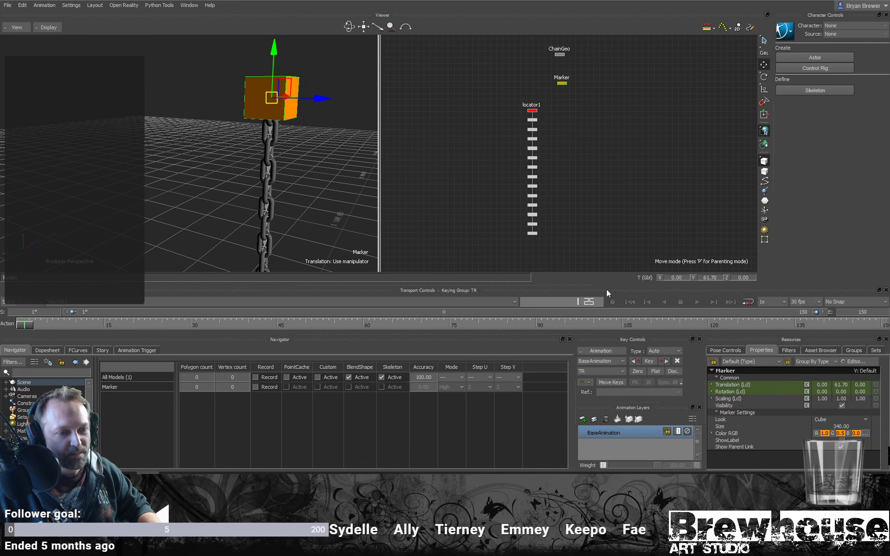
- Show the marker as a wireframe cube around the chain's top link and leave it deselected
{"action": "left_click", "coordinate": [424, 99]}
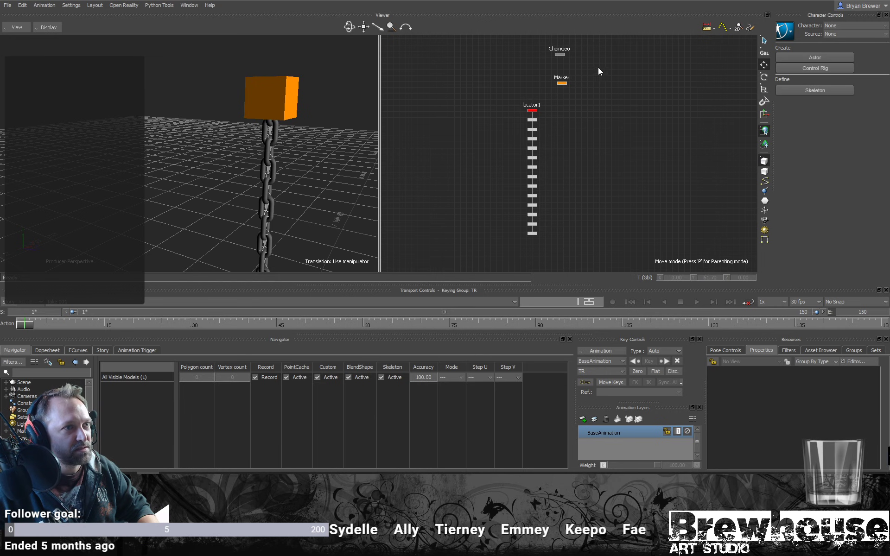
{"action": "left_click", "coordinate": [562, 83]}
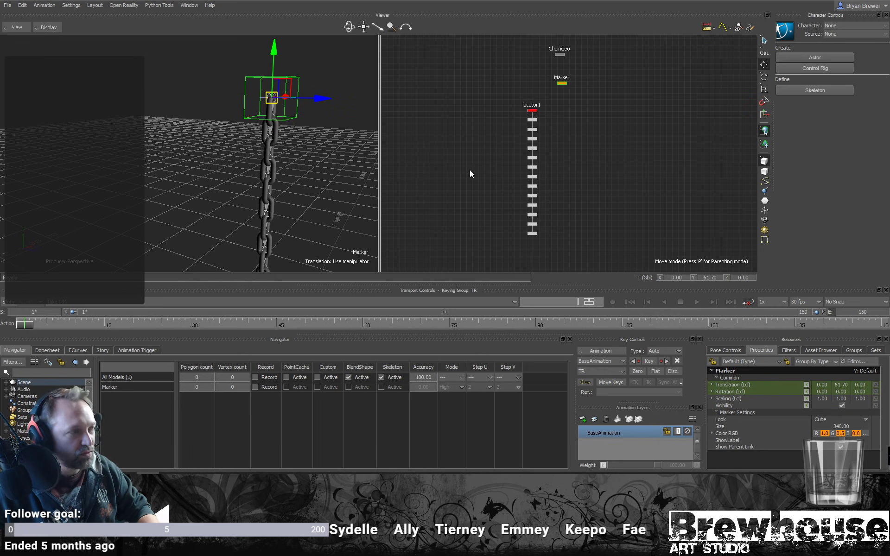
{"action": "left_click_drag", "start_coordinate": [302, 103], "coordinate": [295, 113], "text": "ctrl+shift"}
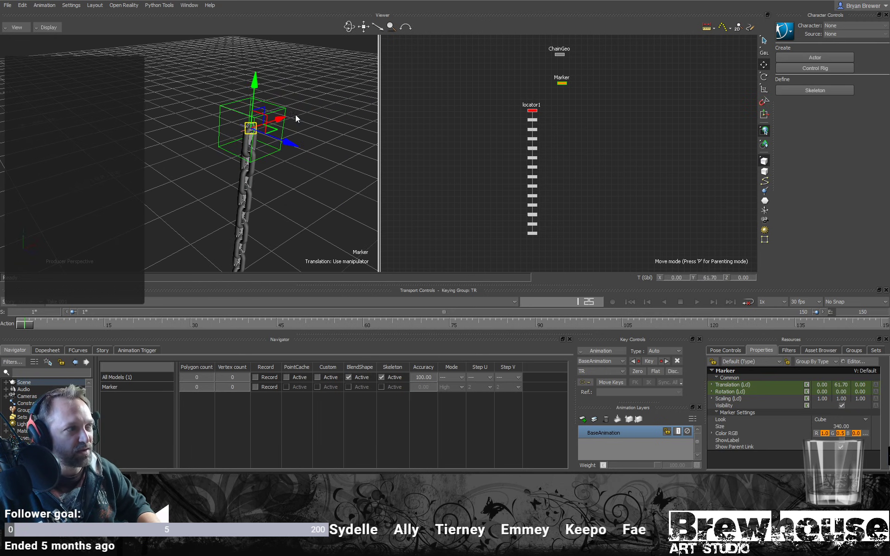
{"action": "left_click", "coordinate": [295, 147]}
{"action": "left_click_drag", "start_coordinate": [296, 147], "coordinate": [352, 113], "text": "ctrl+shift"}
{"action": "left_click_drag", "start_coordinate": [294, 167], "coordinate": [318, 171], "text": "ctrl+shift"}
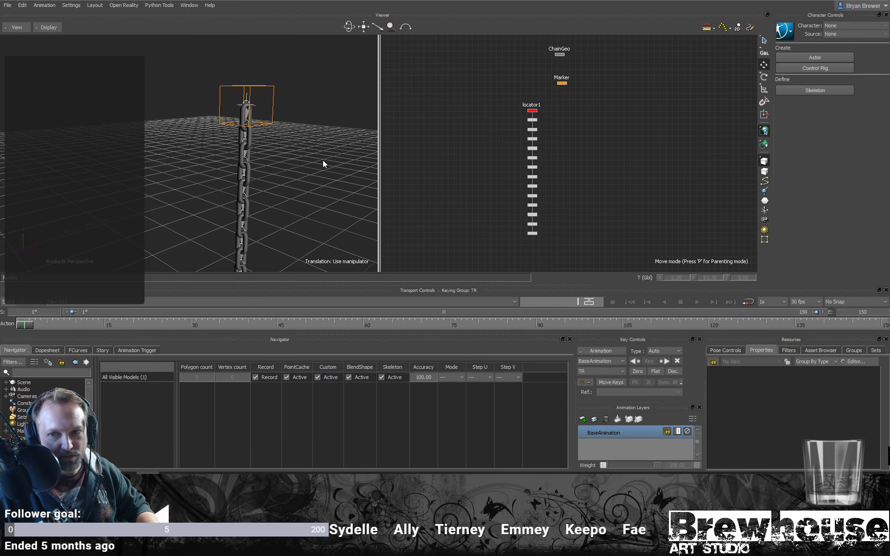
- View the chain in the Models Only display, then return the viewer to the display showing the marker and skeleton
{"action": "key", "text": "ctrl+a"}
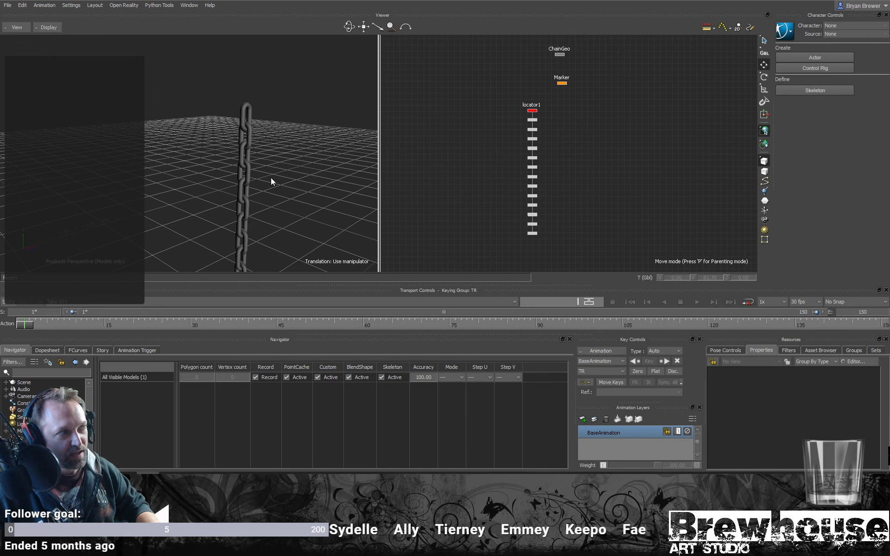
{"action": "left_click_drag", "start_coordinate": [281, 194], "coordinate": [235, 194], "text": "ctrl+shift"}
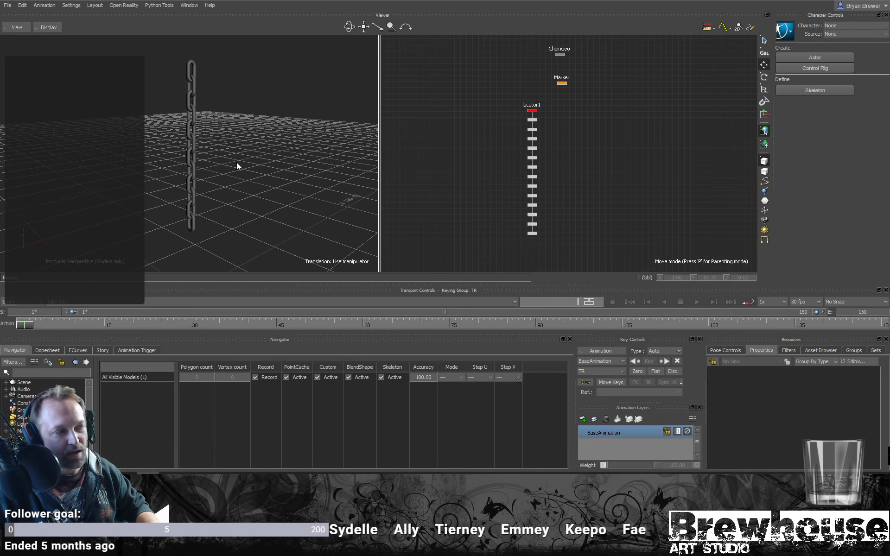
{"action": "left_click_drag", "start_coordinate": [249, 159], "coordinate": [281, 161], "text": "ctrl+shift"}
{"action": "key", "text": "ctrl+a"}
{"action": "key", "text": "ctrl+a"}
{"action": "left_click_drag", "start_coordinate": [235, 120], "coordinate": [271, 114], "text": "ctrl"}
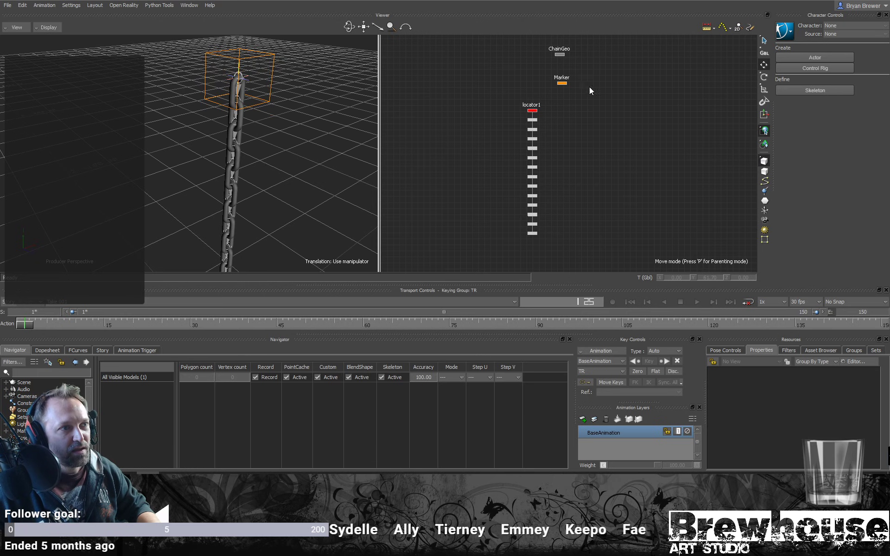
{"action": "left_click_drag", "start_coordinate": [576, 79], "coordinate": [544, 92], "text": "shift"}
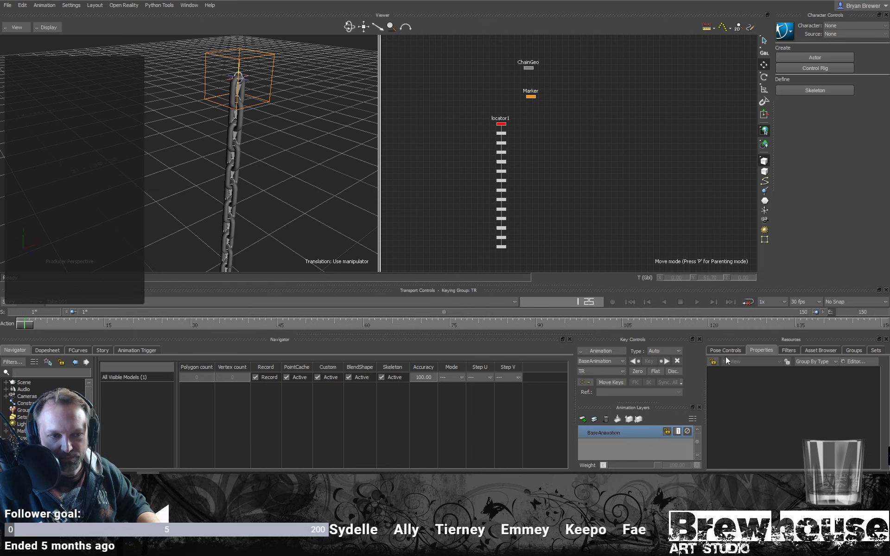
- Add two Null elements to the schematic beside the top of the locator1 chain
{"action": "left_click", "coordinate": [816, 351]}
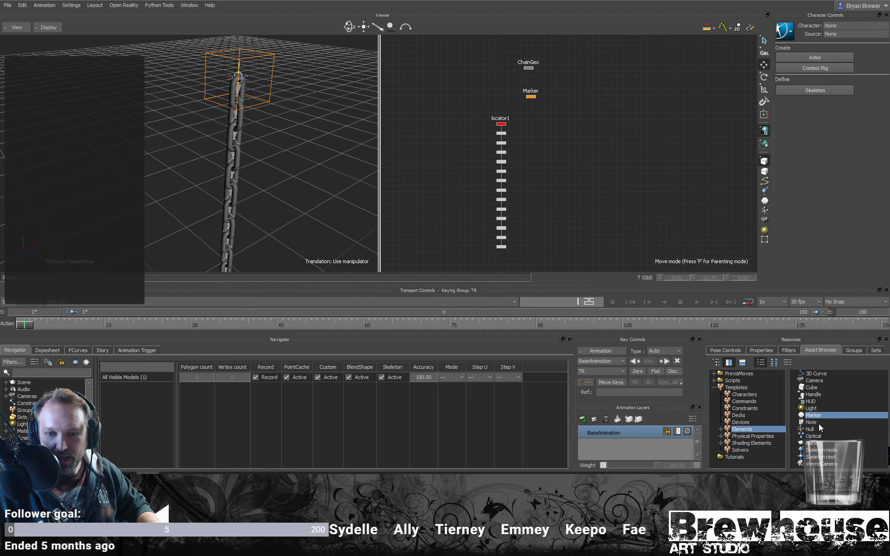
{"action": "mouse_move", "coordinate": [811, 430]}
{"action": "left_mouse_down"}
{"action": "mouse_move", "coordinate": [543, 143]}
{"action": "mouse_move", "coordinate": [536, 121]}
{"action": "left_mouse_up"}
{"action": "left_click_drag", "start_coordinate": [538, 185], "coordinate": [626, 174], "text": "ctrl"}
{"action": "left_click_drag", "start_coordinate": [567, 123], "coordinate": [599, 214], "text": "shift"}
{"action": "left_click_drag", "start_coordinate": [598, 162], "coordinate": [543, 146], "text": "ctrl"}
{"action": "left_click_drag", "start_coordinate": [542, 145], "coordinate": [550, 127], "text": "shift"}
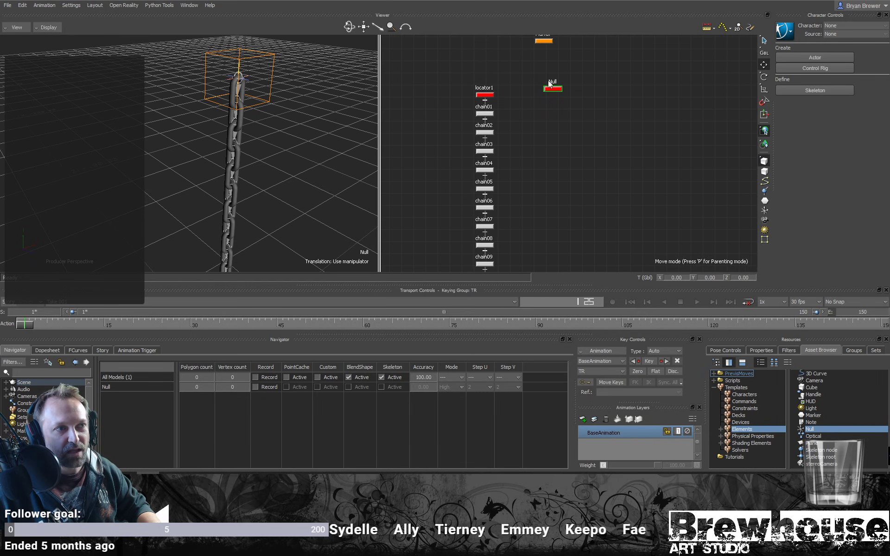
{"action": "left_click_drag", "start_coordinate": [810, 408], "coordinate": [554, 111]}
{"action": "left_click_drag", "start_coordinate": [568, 191], "coordinate": [575, 169], "text": "shift"}
{"action": "left_click_drag", "start_coordinate": [575, 168], "coordinate": [513, 90], "text": "ctrl"}
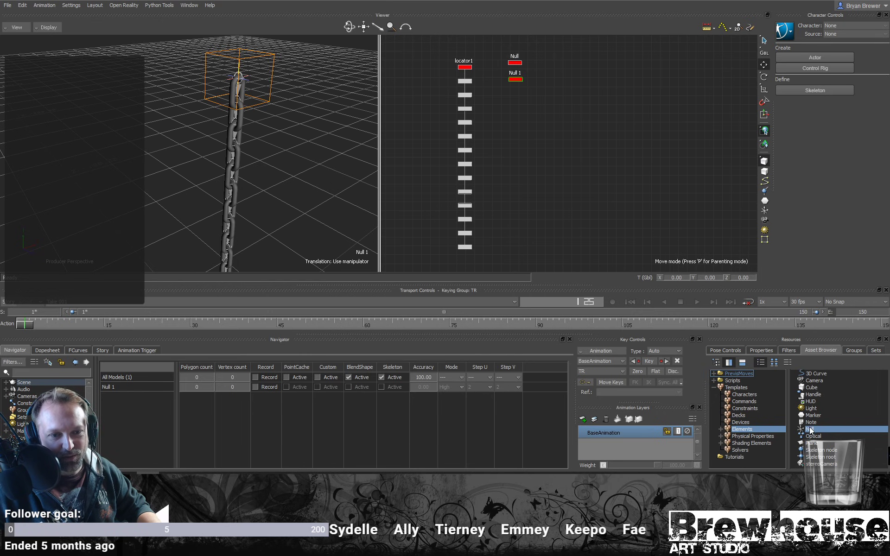
- Add seven more Null elements, stacking them in a column beneath the first two
{"action": "left_click_drag", "start_coordinate": [810, 431], "coordinate": [564, 98]}
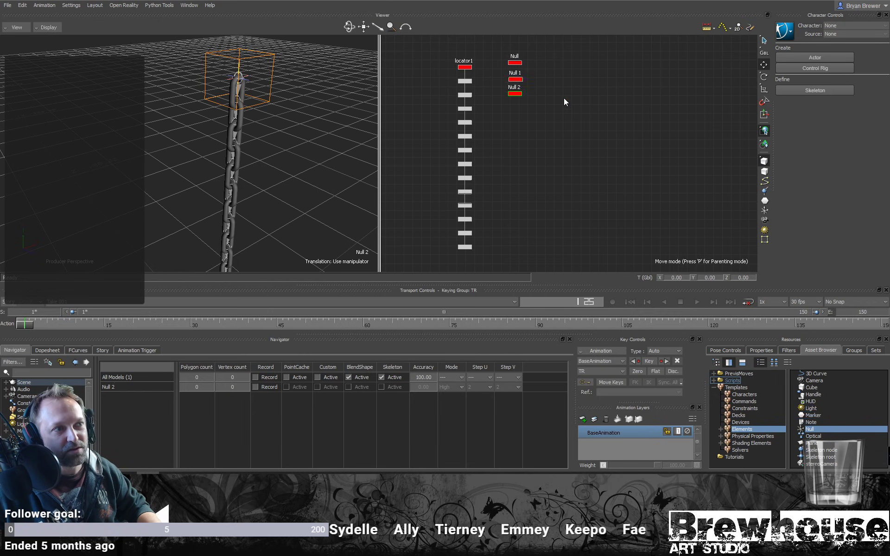
{"action": "left_click_drag", "start_coordinate": [813, 430], "coordinate": [546, 151]}
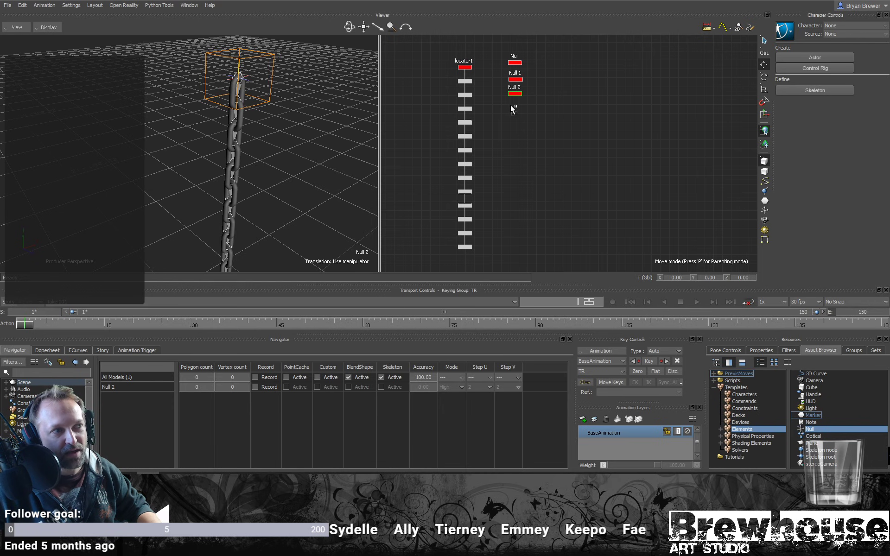
{"action": "left_click_drag", "start_coordinate": [514, 108], "coordinate": [514, 107]}
{"action": "left_click_drag", "start_coordinate": [809, 431], "coordinate": [512, 120]}
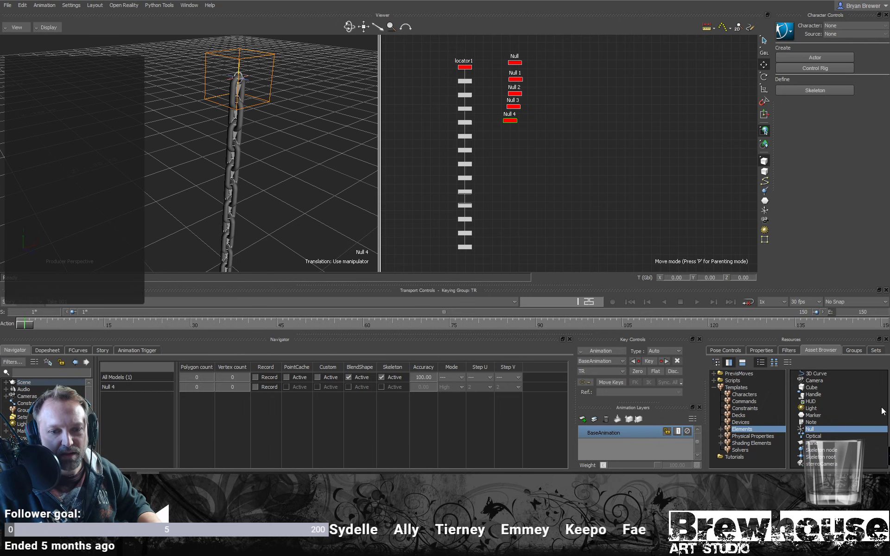
{"action": "left_click_drag", "start_coordinate": [784, 412], "coordinate": [512, 132]}
{"action": "left_click_drag", "start_coordinate": [808, 430], "coordinate": [558, 229]}
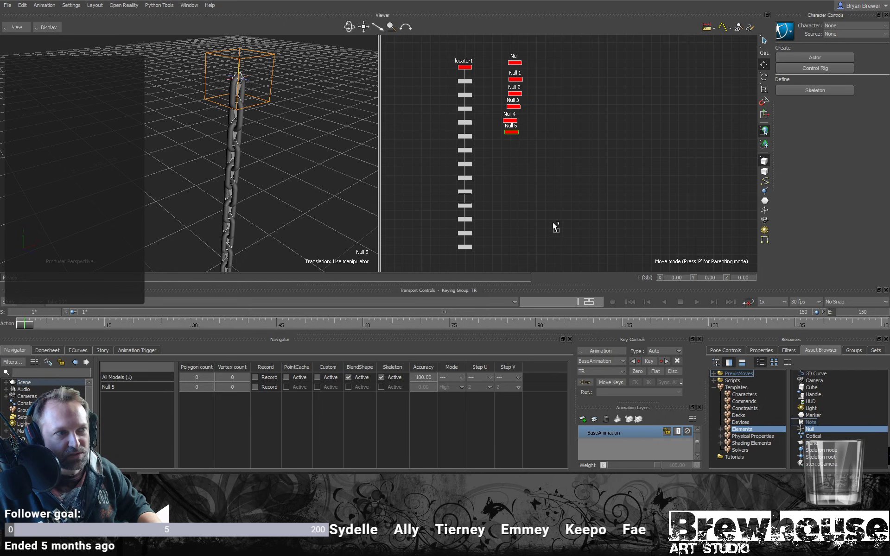
{"action": "left_click_drag", "start_coordinate": [515, 149], "coordinate": [513, 147]}
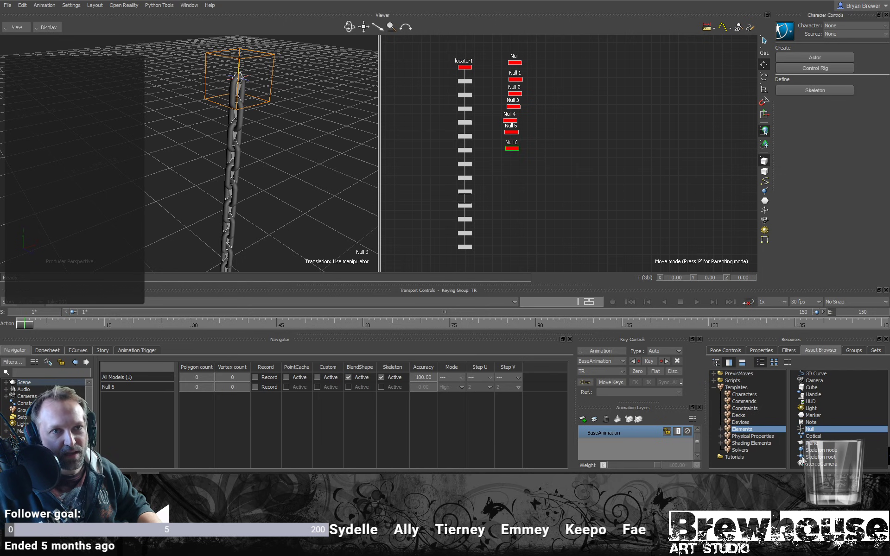
{"action": "left_click_drag", "start_coordinate": [804, 431], "coordinate": [513, 161]}
{"action": "left_click_drag", "start_coordinate": [811, 430], "coordinate": [558, 221]}
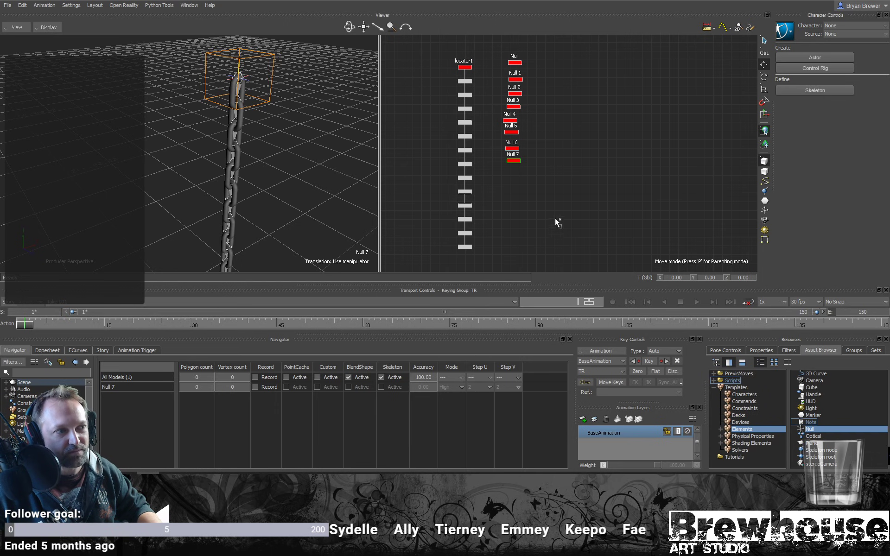
{"action": "left_click_drag", "start_coordinate": [513, 174], "coordinate": [513, 175]}
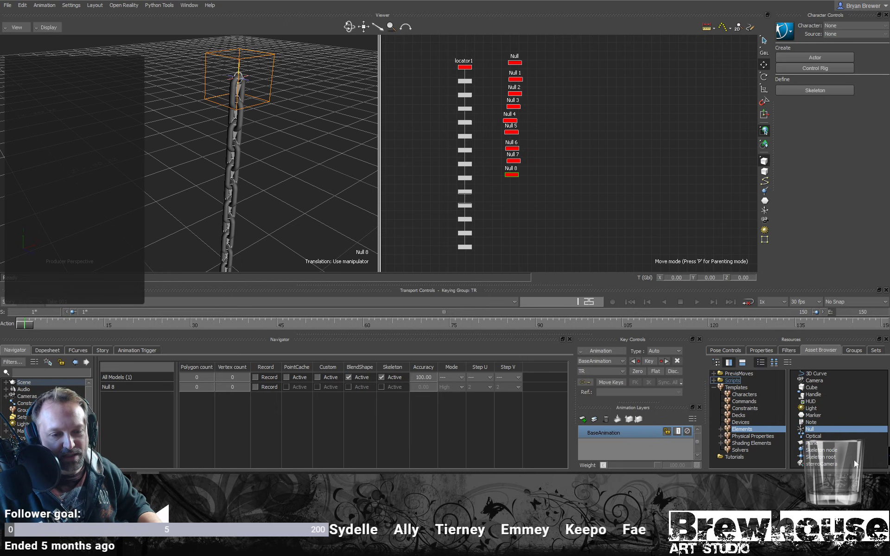
- Extend the column with five more Null elements down to the level of the last chain joint
{"action": "left_click_drag", "start_coordinate": [811, 429], "coordinate": [530, 235]}
{"action": "left_click_drag", "start_coordinate": [514, 191], "coordinate": [513, 190]}
{"action": "left_click_drag", "start_coordinate": [808, 431], "coordinate": [596, 245]}
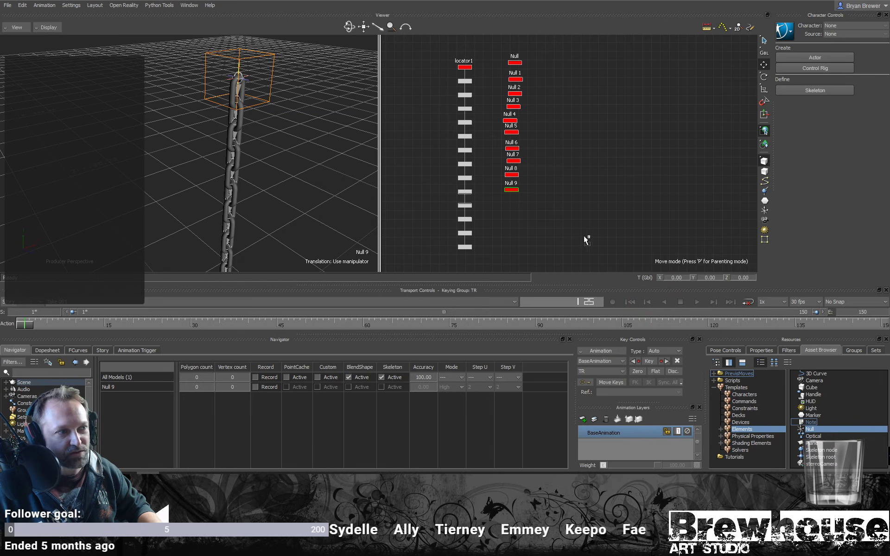
{"action": "left_click_drag", "start_coordinate": [512, 203], "coordinate": [513, 202]}
{"action": "left_click_drag", "start_coordinate": [811, 430], "coordinate": [515, 216]}
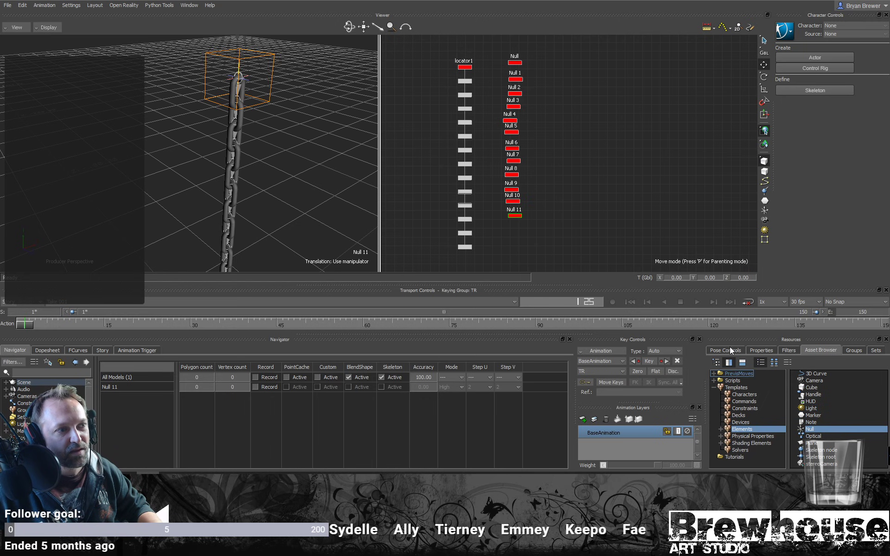
{"action": "left_click_drag", "start_coordinate": [811, 430], "coordinate": [514, 232]}
{"action": "left_click_drag", "start_coordinate": [809, 430], "coordinate": [514, 245]}
- Delete the surplus unnumbered null at the head of the column above Null 1
{"action": "middle_click_drag", "start_coordinate": [519, 67], "coordinate": [554, 110], "text": "alt"}
{"action": "scroll", "coordinate": [524, 124], "scroll_direction": "up", "scroll_amount": 4}
{"action": "scroll", "coordinate": [593, 112], "scroll_direction": "up", "scroll_amount": 3}
{"action": "middle_click_drag", "start_coordinate": [579, 67], "coordinate": [591, 98], "text": "alt"}
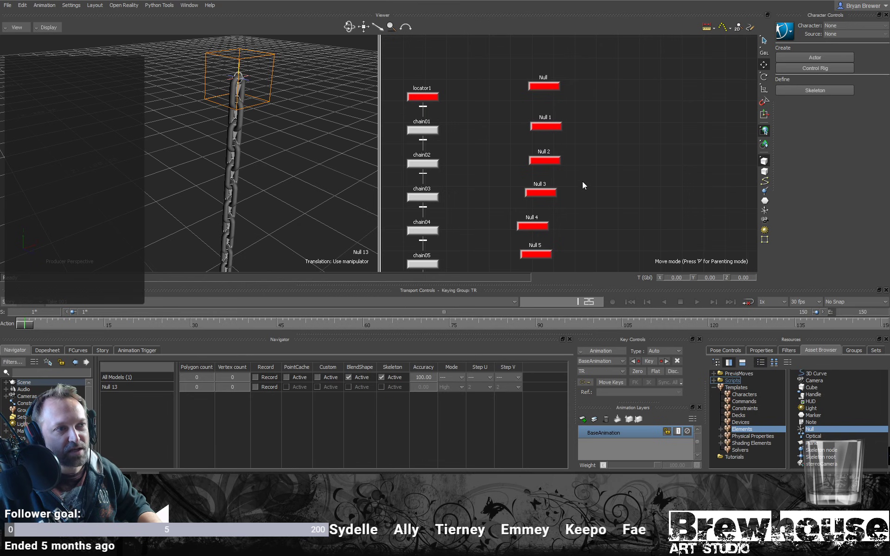
{"action": "middle_click_drag", "start_coordinate": [582, 188], "coordinate": [598, 201], "text": "alt"}
{"action": "left_click_drag", "start_coordinate": [650, 75], "coordinate": [543, 110]}
{"action": "scroll", "coordinate": [555, 115], "scroll_direction": "down", "scroll_amount": 3}
{"action": "key", "text": "Delete"}
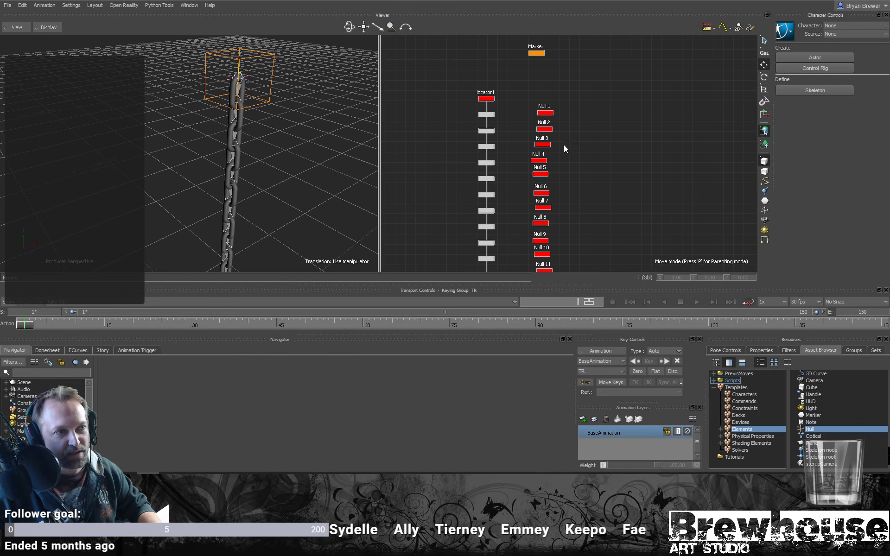
- Examine how Null 1 and Null 2 pair with the joints chain01 and chain02 in the schematic
{"action": "scroll", "coordinate": [554, 106], "scroll_direction": "up", "scroll_amount": 3}
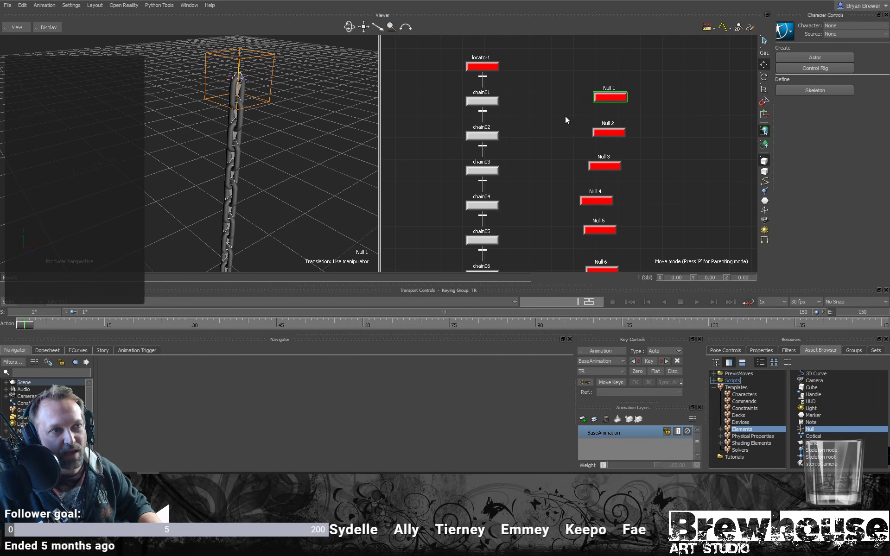
{"action": "left_click", "coordinate": [482, 101]}
{"action": "left_click", "coordinate": [608, 98]}
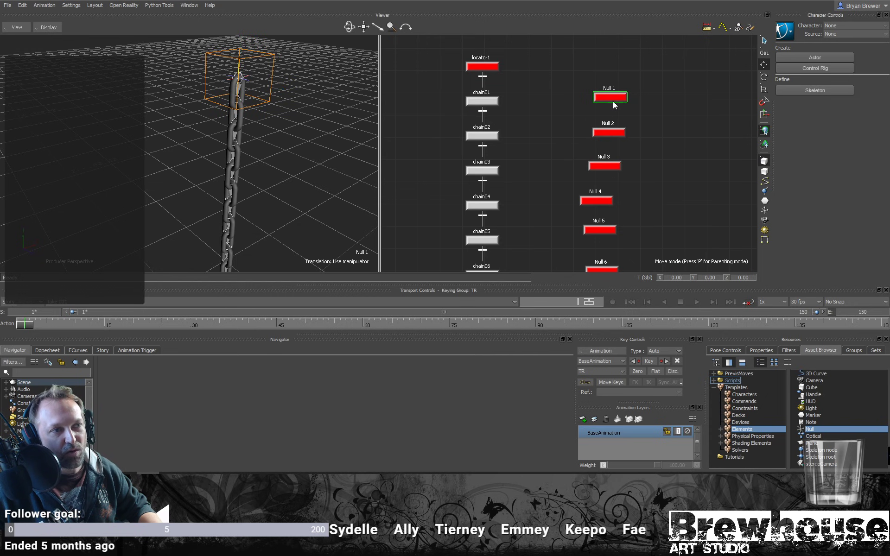
{"action": "left_click_drag", "start_coordinate": [612, 100], "coordinate": [579, 95], "text": "shift"}
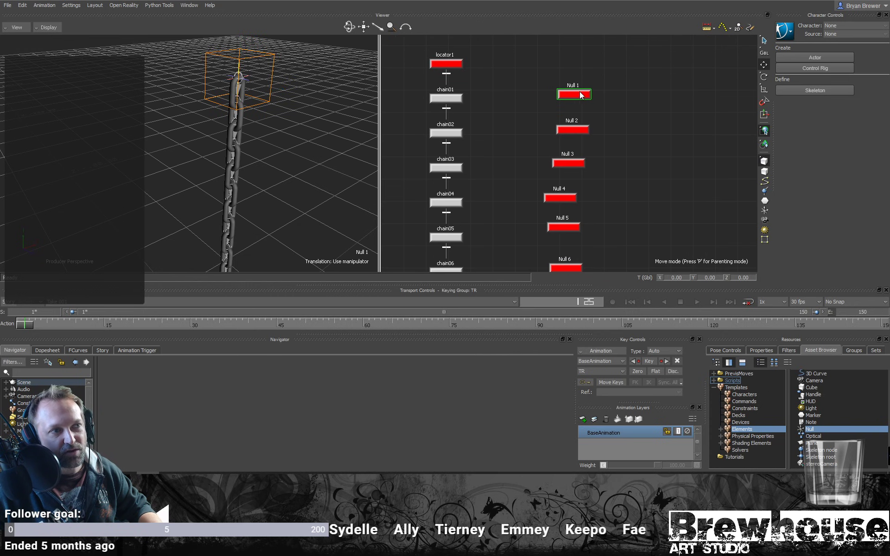
{"action": "left_click_drag", "start_coordinate": [639, 79], "coordinate": [533, 105]}
{"action": "left_click_drag", "start_coordinate": [486, 88], "coordinate": [449, 115]}
{"action": "left_click_drag", "start_coordinate": [617, 117], "coordinate": [527, 150]}
{"action": "left_click_drag", "start_coordinate": [469, 124], "coordinate": [443, 146]}
{"action": "left_click_drag", "start_coordinate": [604, 154], "coordinate": [574, 157], "text": "ctrl"}
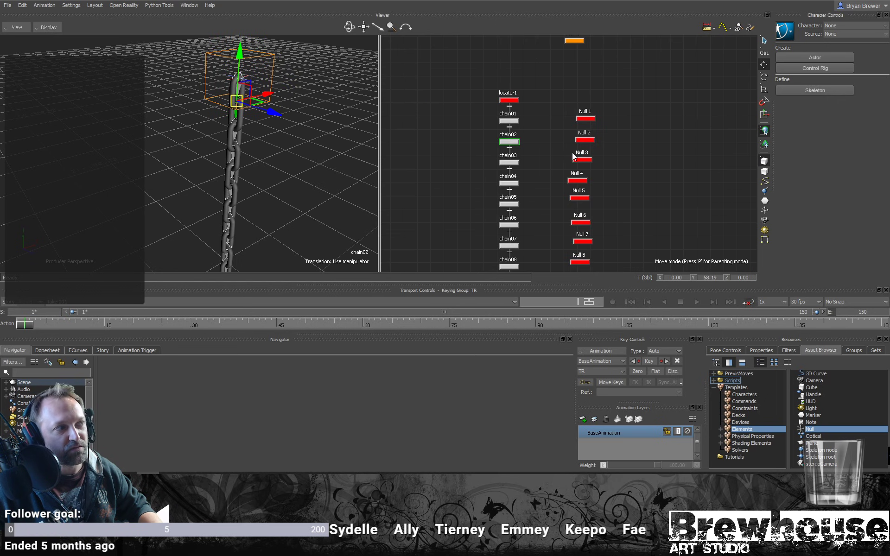
- Inspect the position of the nulls beneath the chain in the 3D view and leave everything deselected
{"action": "left_click_drag", "start_coordinate": [258, 209], "coordinate": [281, 136], "text": "shift"}
{"action": "left_click_drag", "start_coordinate": [200, 203], "coordinate": [215, 219]}
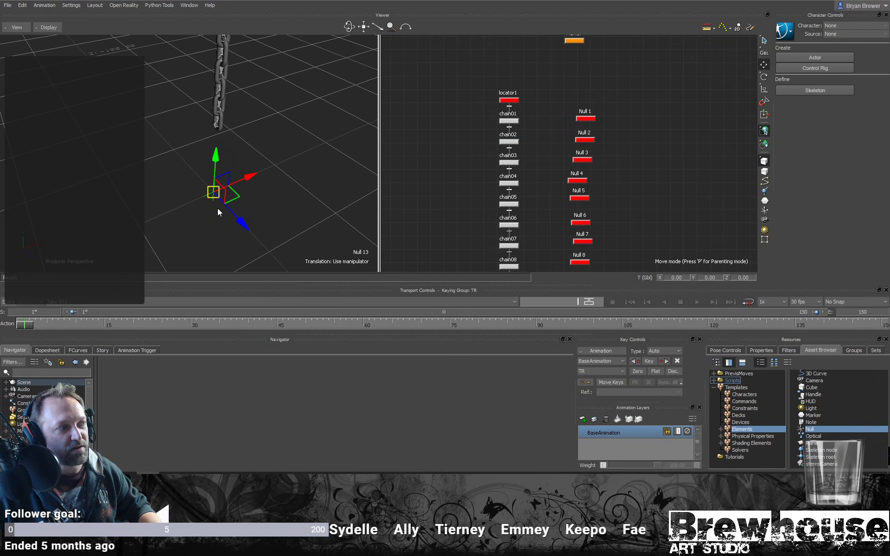
{"action": "left_click_drag", "start_coordinate": [639, 192], "coordinate": [531, 184], "text": "shift"}
{"action": "left_click", "coordinate": [620, 151]}
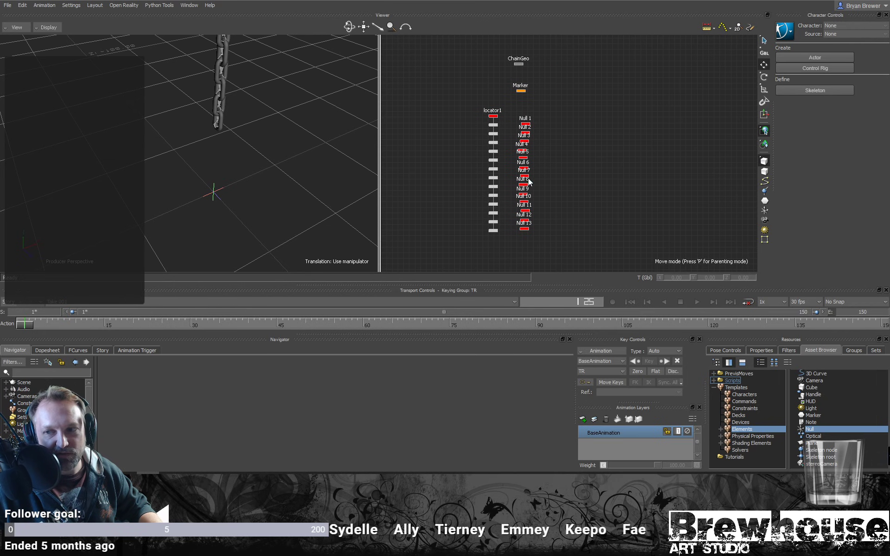
- Add three polySphere primitives in a new column beside the top nulls
{"action": "left_click_drag", "start_coordinate": [618, 208], "coordinate": [606, 186], "text": "shift"}
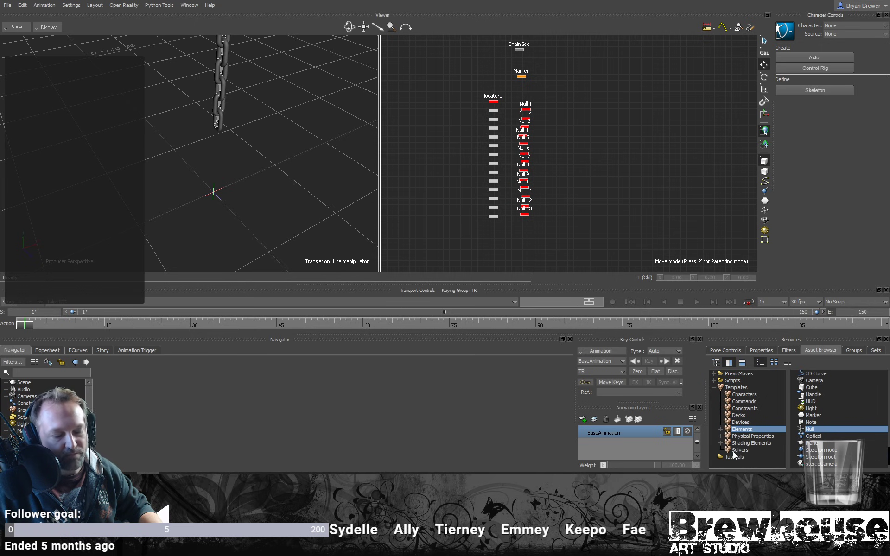
{"action": "left_click", "coordinate": [722, 429]}
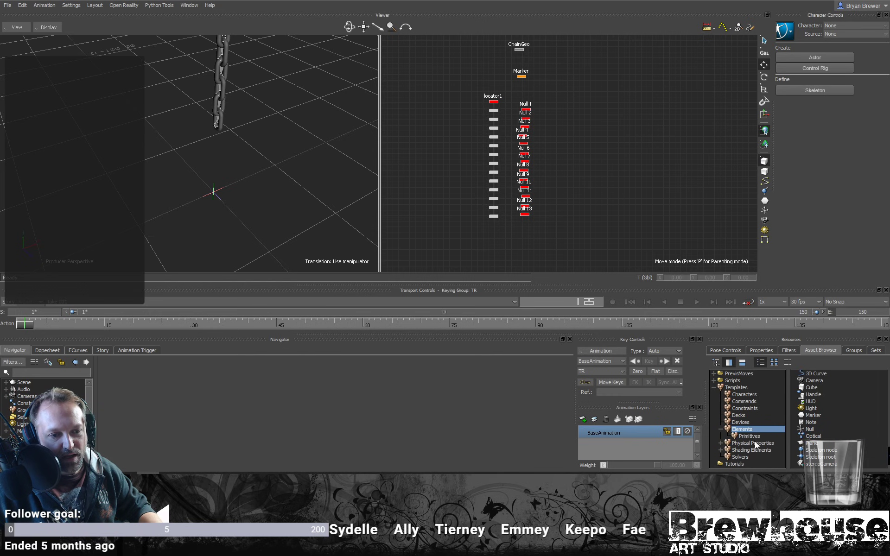
{"action": "left_click", "coordinate": [750, 438]}
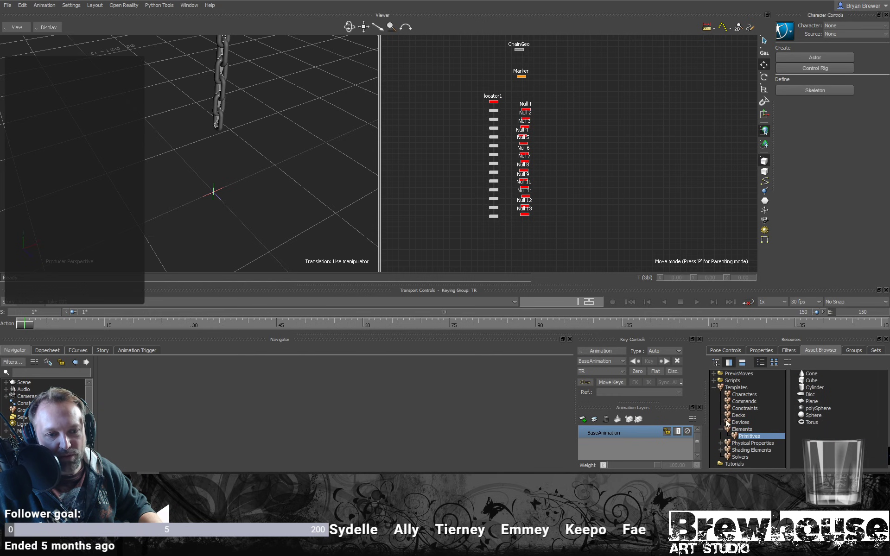
{"action": "left_click", "coordinate": [814, 409]}
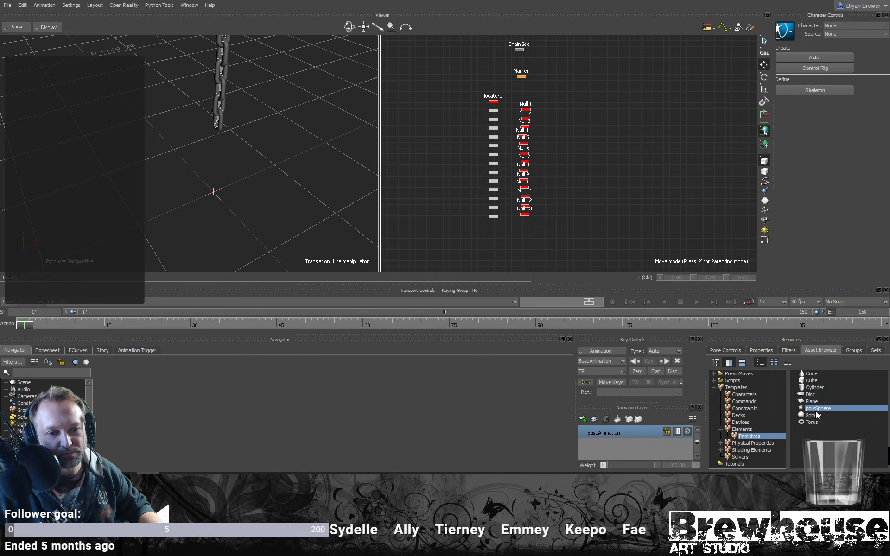
{"action": "left_click_drag", "start_coordinate": [817, 410], "coordinate": [557, 104]}
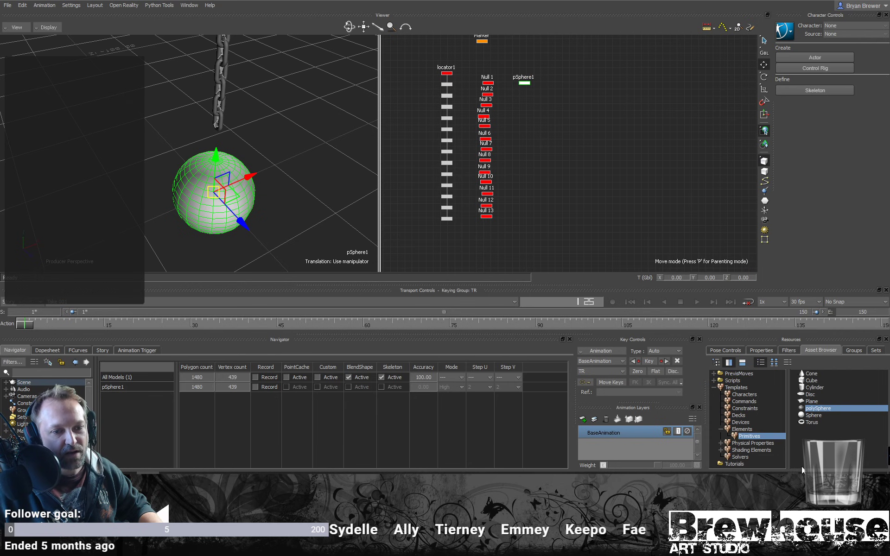
{"action": "left_click_drag", "start_coordinate": [816, 410], "coordinate": [478, 73]}
{"action": "left_click_drag", "start_coordinate": [525, 94], "coordinate": [524, 94]}
{"action": "left_click_drag", "start_coordinate": [823, 410], "coordinate": [525, 104]}
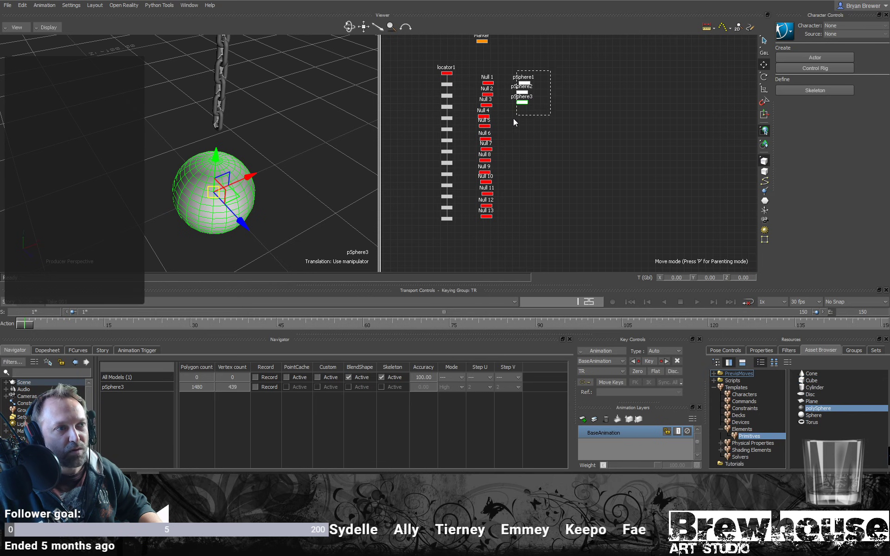
- Duplicate the three spheres and stack the copies below the originals in the schematic
{"action": "left_click", "coordinate": [565, 99]}
{"action": "left_click_drag", "start_coordinate": [642, 133], "coordinate": [641, 91], "text": "ctrl"}
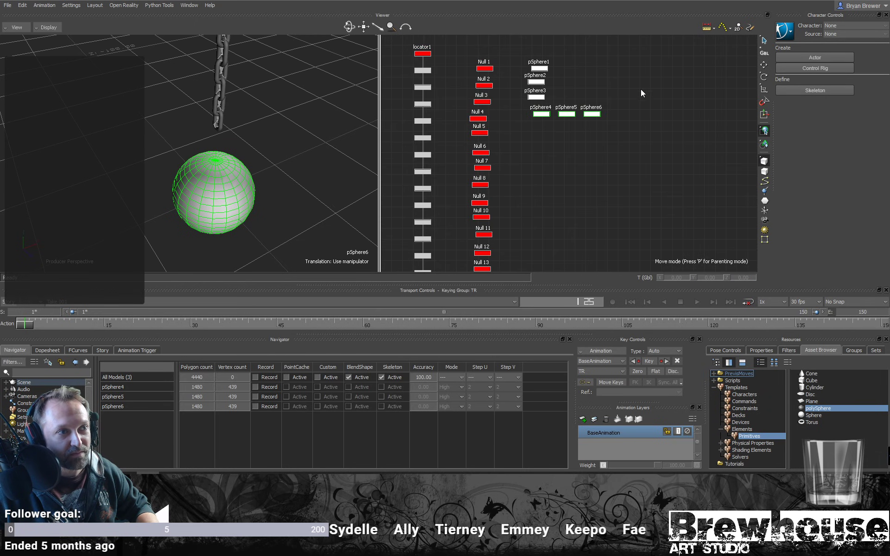
{"action": "left_click_drag", "start_coordinate": [562, 129], "coordinate": [562, 130]}
{"action": "middle_click_drag", "start_coordinate": [586, 139], "coordinate": [558, 157]}
{"action": "left_click", "coordinate": [568, 133]}
- Duplicate all six spheres and arrange the copies one below another to continue the sphere column
{"action": "left_click_drag", "start_coordinate": [598, 177], "coordinate": [520, 39]}
{"action": "key", "text": "ctrl+c"}
{"action": "key", "text": "ctrl+v"}
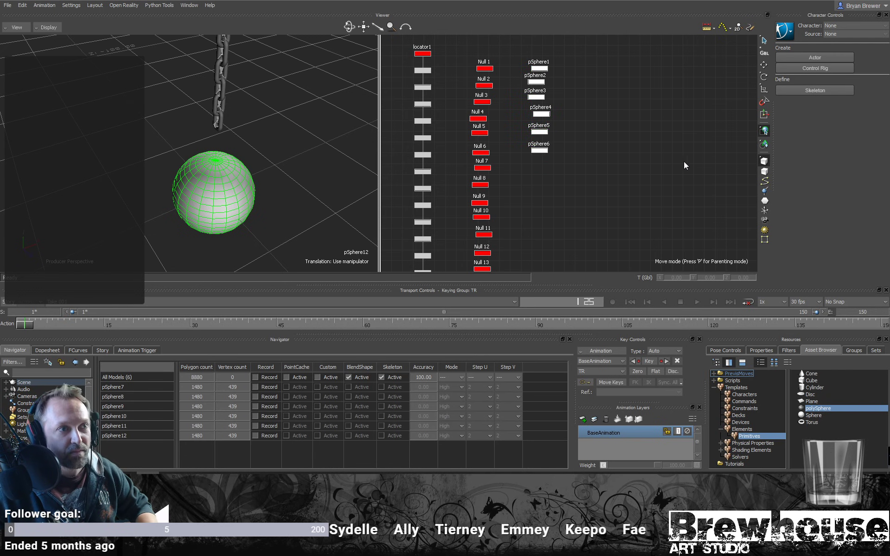
{"action": "right_click_drag", "start_coordinate": [680, 162], "coordinate": [661, 144], "text": "alt"}
{"action": "middle_click_drag", "start_coordinate": [661, 144], "coordinate": [620, 150], "text": "alt"}
{"action": "middle_click_drag", "start_coordinate": [595, 67], "coordinate": [580, 183]}
{"action": "right_click_drag", "start_coordinate": [553, 194], "coordinate": [690, 148], "text": "alt"}
{"action": "left_click_drag", "start_coordinate": [742, 117], "coordinate": [588, 162]}
{"action": "middle_click_drag", "start_coordinate": [589, 162], "coordinate": [575, 188]}
{"action": "left_click_drag", "start_coordinate": [731, 131], "coordinate": [599, 177]}
{"action": "middle_click_drag", "start_coordinate": [615, 178], "coordinate": [584, 202]}
{"action": "left_click_drag", "start_coordinate": [708, 149], "coordinate": [591, 198]}
{"action": "middle_click_drag", "start_coordinate": [616, 200], "coordinate": [584, 220]}
{"action": "left_click_drag", "start_coordinate": [675, 184], "coordinate": [604, 211]}
{"action": "middle_click_drag", "start_coordinate": [642, 204], "coordinate": [608, 227]}
{"action": "left_click_drag", "start_coordinate": [645, 204], "coordinate": [595, 229]}
{"action": "middle_click_drag", "start_coordinate": [621, 227], "coordinate": [586, 249]}
- Add one more polySphere primitive at the foot of the column beside Null 13 and leave it deselected
{"action": "scroll", "coordinate": [641, 215], "scroll_direction": "down", "scroll_amount": 2}
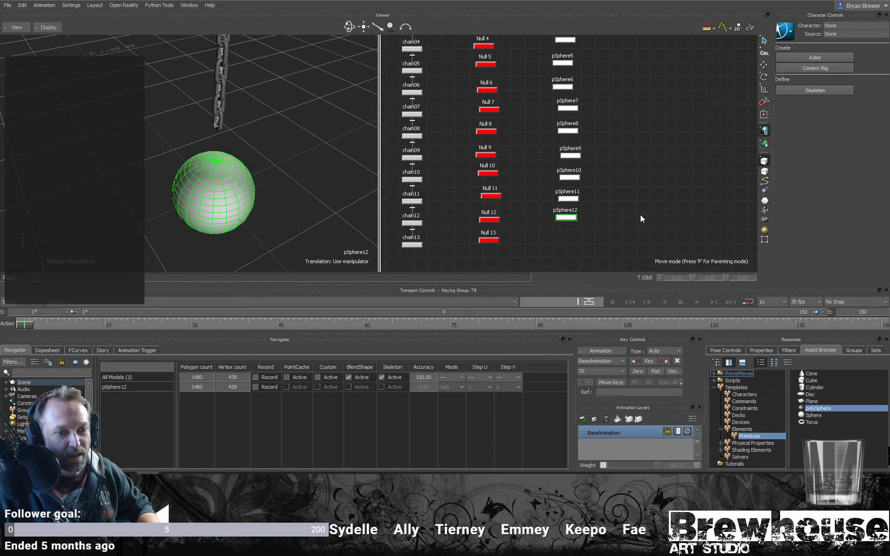
{"action": "left_click_drag", "start_coordinate": [810, 395], "coordinate": [624, 257]}
{"action": "left_click_drag", "start_coordinate": [565, 240], "coordinate": [567, 237]}
{"action": "scroll", "coordinate": [624, 130], "scroll_direction": "down", "scroll_amount": 3}
{"action": "mouse_move", "coordinate": [583, 110]}
{"action": "middle_mouse_down", "text": "alt"}
{"action": "mouse_move", "coordinate": [573, 124]}
{"action": "mouse_move", "coordinate": [579, 115]}
{"action": "middle_mouse_up", "text": "alt"}
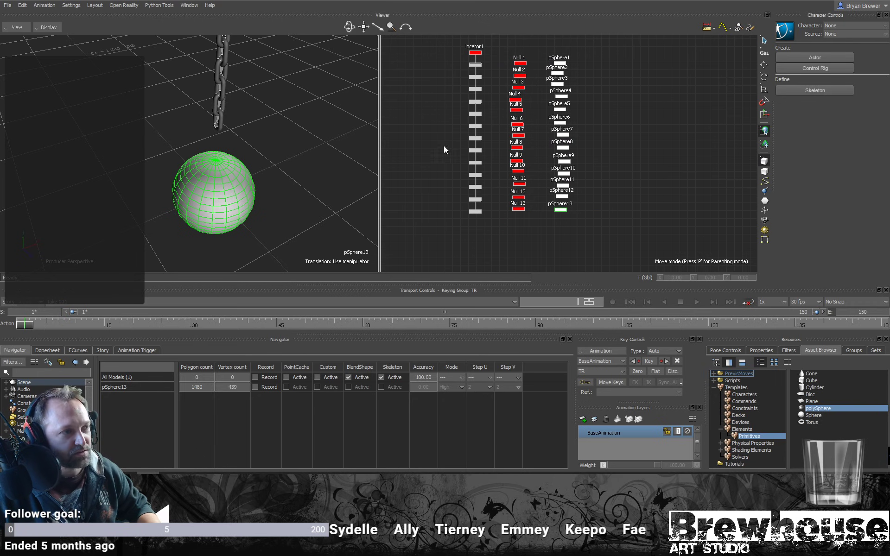
{"action": "left_click", "coordinate": [662, 92]}
{"action": "middle_click_drag", "start_coordinate": [600, 138], "coordinate": [594, 134], "text": "alt"}
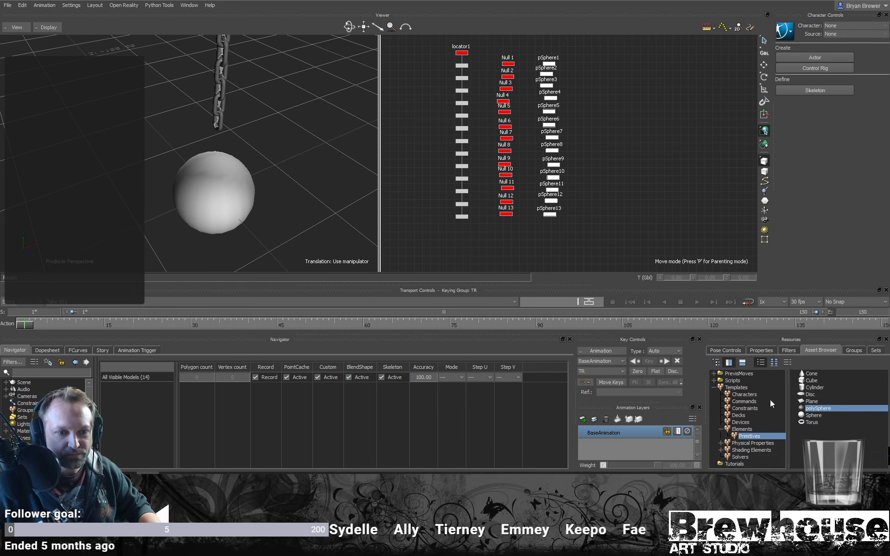
- Add a Skeleton root and a Skeleton node element beside the top of the sphere column
{"action": "left_click", "coordinate": [742, 430]}
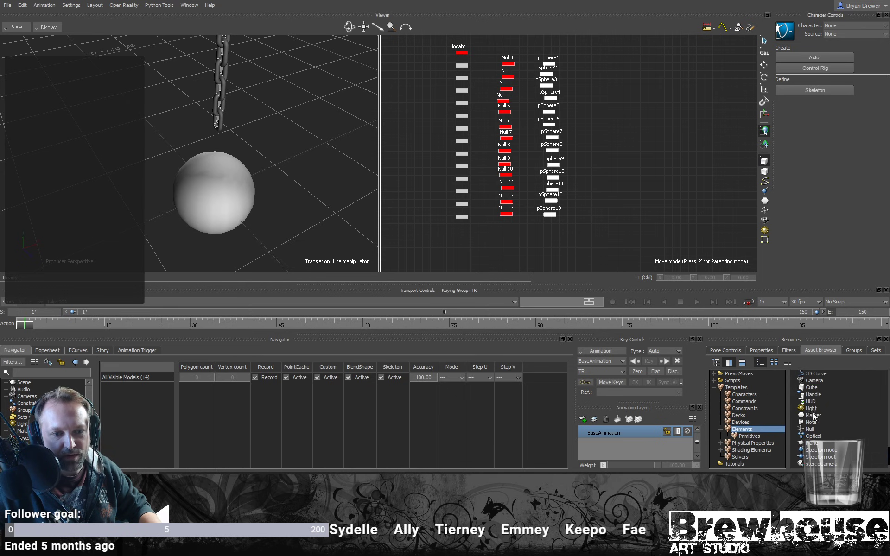
{"action": "middle_click_drag", "start_coordinate": [597, 224], "coordinate": [561, 226], "text": "alt"}
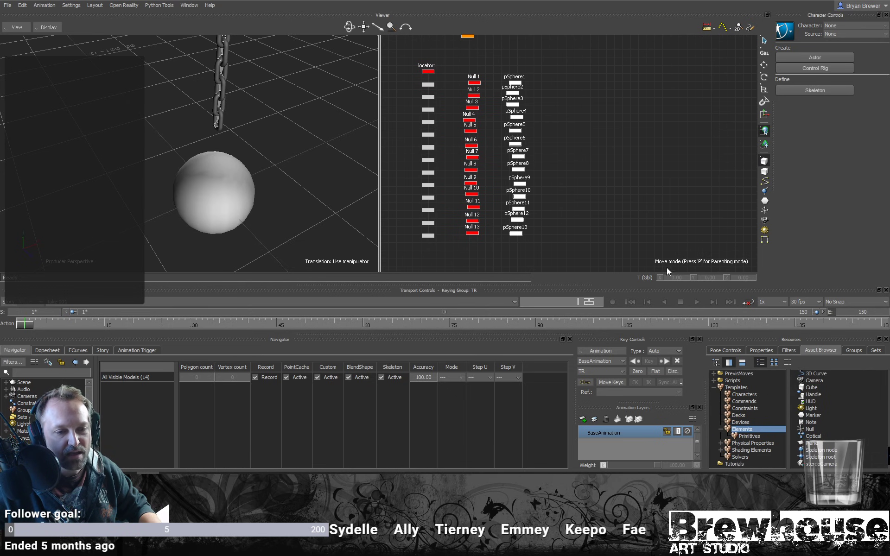
{"action": "left_click", "coordinate": [818, 452]}
{"action": "left_click_drag", "start_coordinate": [820, 457], "coordinate": [552, 68]}
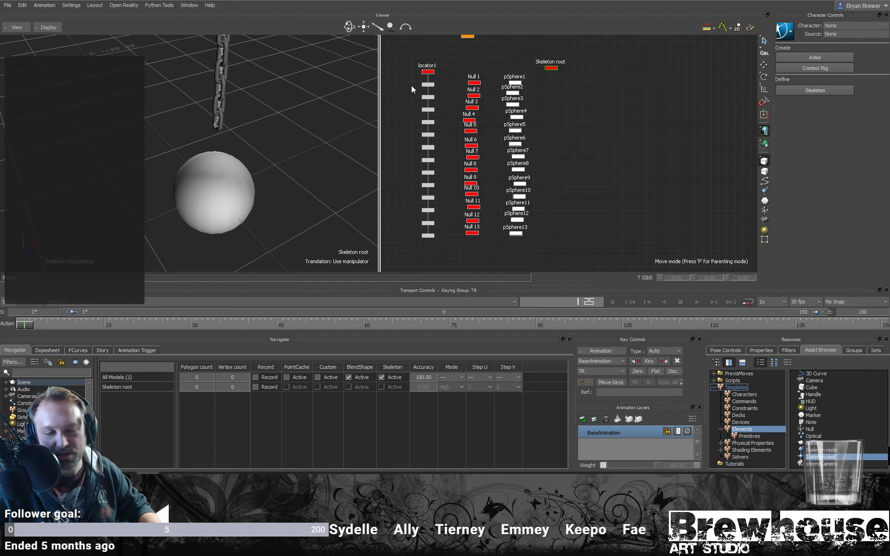
{"action": "left_click", "coordinate": [820, 450]}
{"action": "mouse_move", "coordinate": [809, 429]}
{"action": "left_mouse_down"}
{"action": "mouse_move", "coordinate": [598, 91]}
{"action": "mouse_move", "coordinate": [560, 69]}
{"action": "left_mouse_up"}
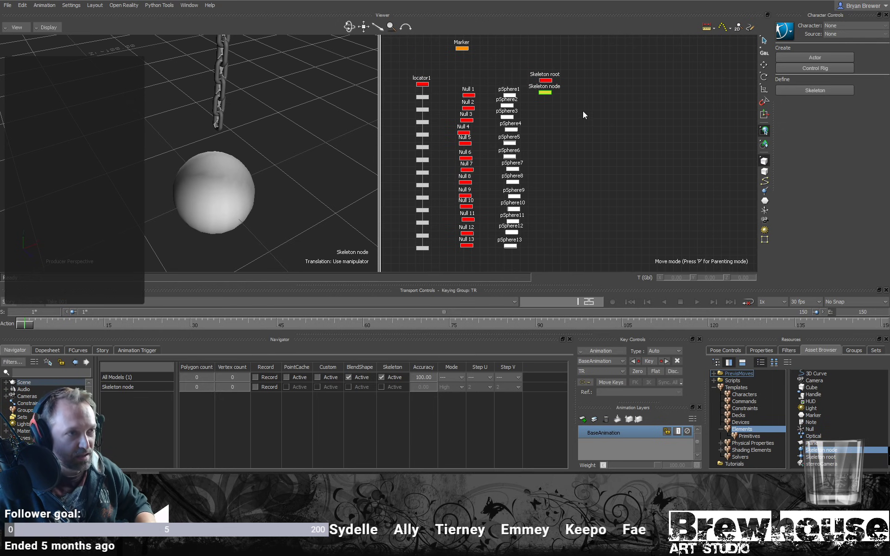
- Move the existing Skeleton node aside and add three new Skeleton node elements in a column below Skeleton root
{"action": "left_click_drag", "start_coordinate": [545, 92], "coordinate": [589, 92]}
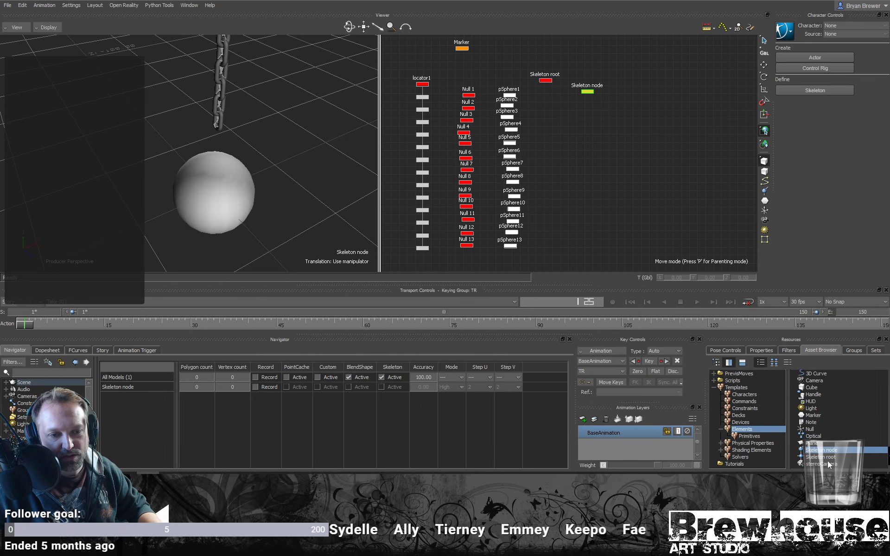
{"action": "left_click_drag", "start_coordinate": [809, 429], "coordinate": [549, 93]}
{"action": "left_click_drag", "start_coordinate": [819, 451], "coordinate": [556, 143]}
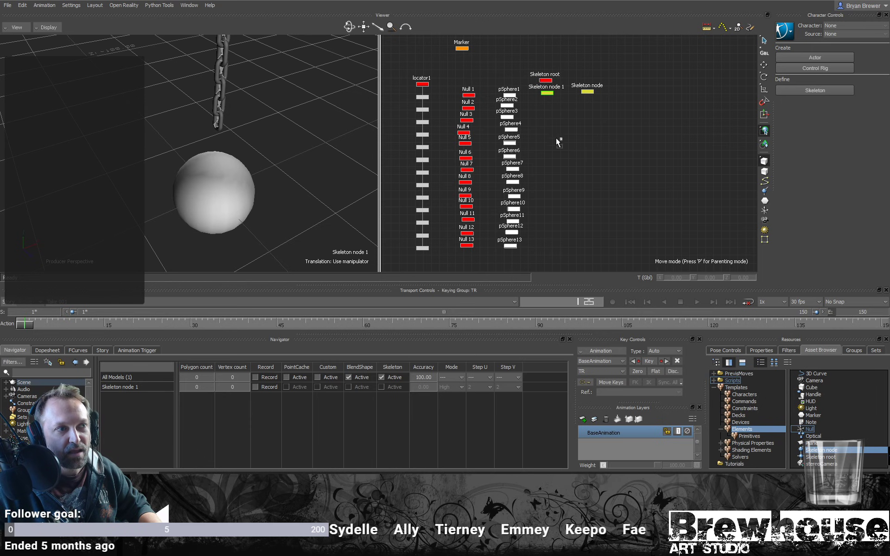
{"action": "left_click_drag", "start_coordinate": [550, 105], "coordinate": [549, 104]}
{"action": "mouse_move", "coordinate": [828, 449]}
{"action": "left_mouse_down"}
{"action": "mouse_move", "coordinate": [663, 273]}
{"action": "mouse_move", "coordinate": [549, 122]}
{"action": "left_mouse_up"}
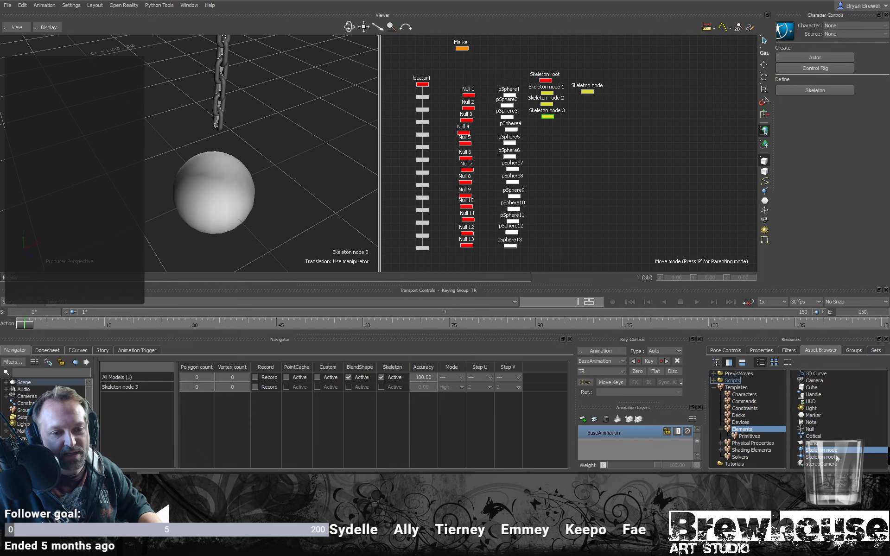
- Add four more Skeleton node elements below Skeleton node 3, continuing the column down beside pSphere7
{"action": "left_click_drag", "start_coordinate": [812, 447], "coordinate": [586, 173]}
{"action": "left_click_drag", "start_coordinate": [550, 131], "coordinate": [546, 143]}
{"action": "left_click_drag", "start_coordinate": [830, 457], "coordinate": [547, 156]}
{"action": "left_click_drag", "start_coordinate": [810, 429], "coordinate": [622, 263]}
{"action": "left_click_drag", "start_coordinate": [550, 168], "coordinate": [547, 169]}
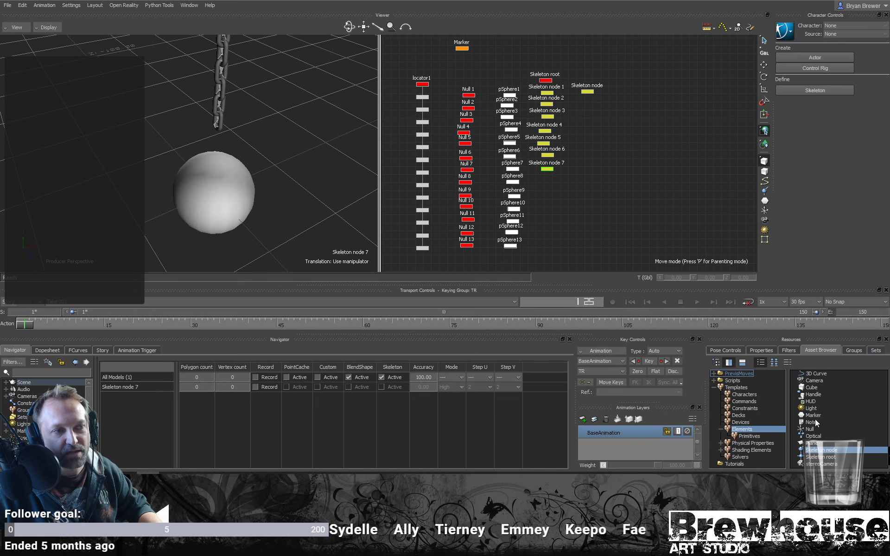
- Add six more Skeleton node elements below Skeleton node 7, ending the column beside pSphere13
{"action": "left_click_drag", "start_coordinate": [817, 451], "coordinate": [548, 183]}
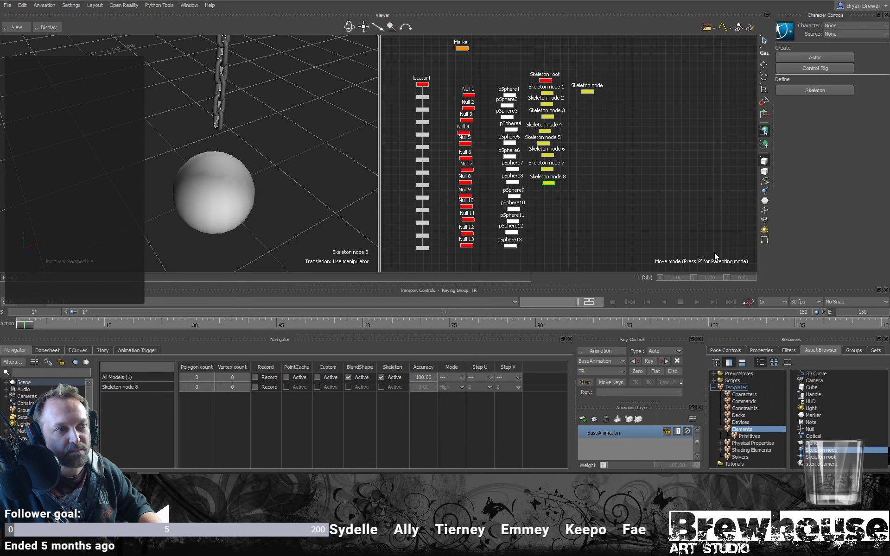
{"action": "left_click_drag", "start_coordinate": [811, 423], "coordinate": [562, 212]}
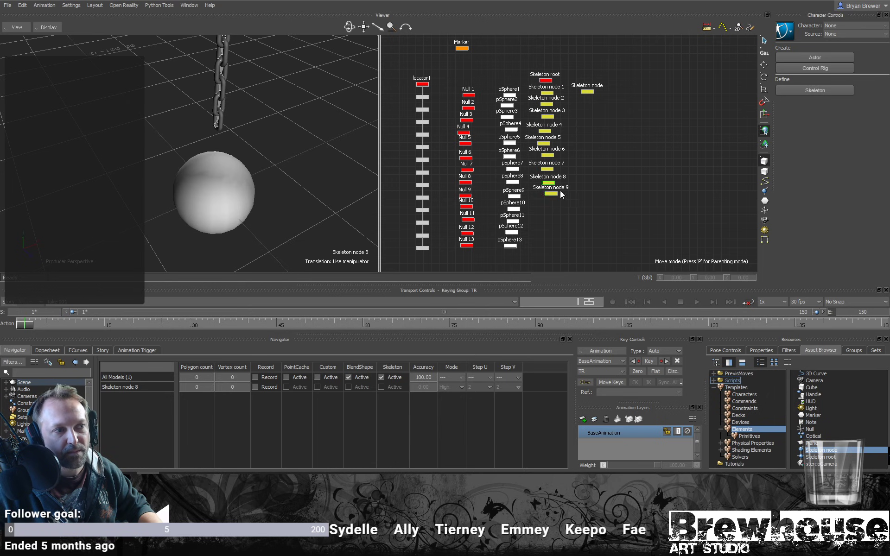
{"action": "left_click_drag", "start_coordinate": [818, 451], "coordinate": [611, 268]}
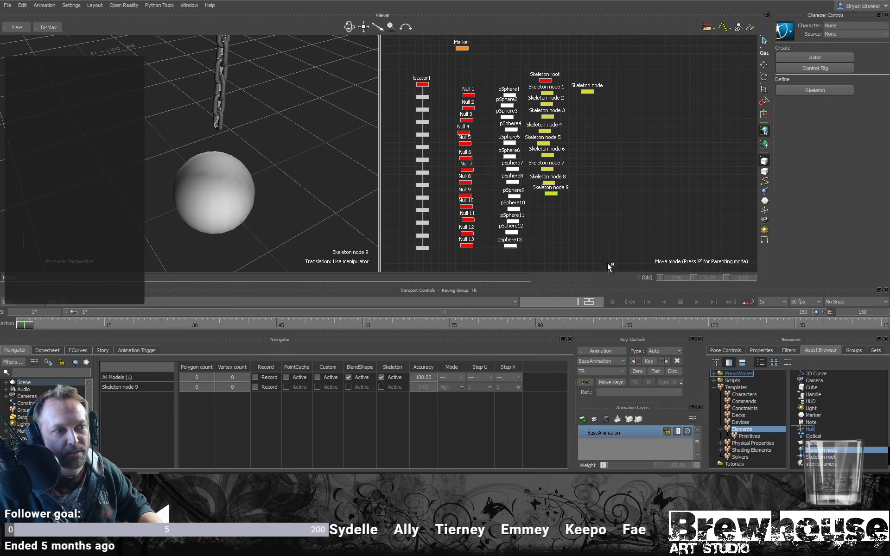
{"action": "left_click_drag", "start_coordinate": [553, 209], "coordinate": [552, 208]}
{"action": "left_click_drag", "start_coordinate": [810, 429], "coordinate": [621, 272]}
{"action": "left_click_drag", "start_coordinate": [549, 224], "coordinate": [551, 247]}
- Delete the unnumbered spare Skeleton node standing beside the skeleton column
{"action": "middle_click_drag", "start_coordinate": [605, 91], "coordinate": [602, 99], "text": "alt"}
{"action": "left_click", "coordinate": [587, 101]}
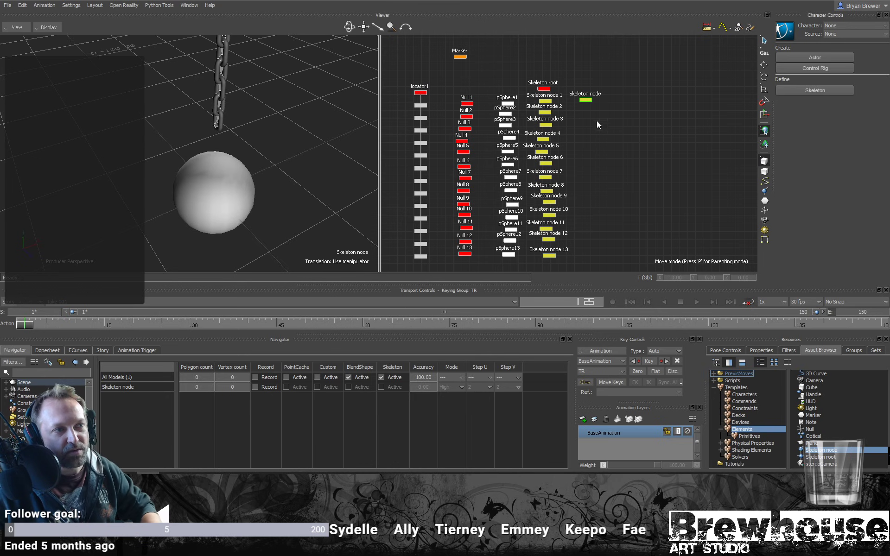
{"action": "key", "text": "Delete"}
- Parent each skeleton node to the one above it, from Skeleton node 13 up to Skeleton node 1 under Skeleton root
{"action": "mouse_move", "coordinate": [555, 228]}
{"action": "middle_mouse_down", "text": "alt"}
{"action": "mouse_move", "coordinate": [562, 207]}
{"action": "mouse_move", "coordinate": [529, 221]}
{"action": "mouse_move", "coordinate": [551, 243]}
{"action": "middle_mouse_up", "text": "alt"}
{"action": "left_click", "coordinate": [531, 236]}
{"action": "left_click_drag", "start_coordinate": [544, 222], "coordinate": [532, 69]}
{"action": "left_click", "coordinate": [559, 215]}
{"action": "left_click", "coordinate": [566, 206]}
{"action": "left_click", "coordinate": [562, 194]}
{"action": "left_click", "coordinate": [563, 174]}
{"action": "left_click", "coordinate": [556, 166]}
{"action": "left_click", "coordinate": [553, 153]}
{"action": "left_click", "coordinate": [552, 140]}
{"action": "left_click", "coordinate": [547, 124]}
{"action": "left_click", "coordinate": [549, 116]}
{"action": "left_click", "coordinate": [550, 97]}
{"action": "left_click", "coordinate": [550, 86]}
{"action": "left_click", "coordinate": [550, 75]}
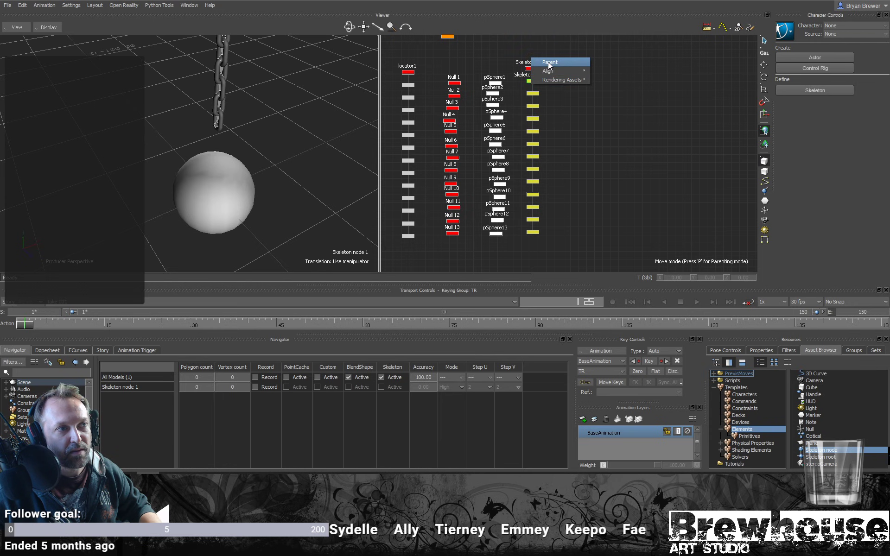
{"action": "left_click", "coordinate": [549, 63]}
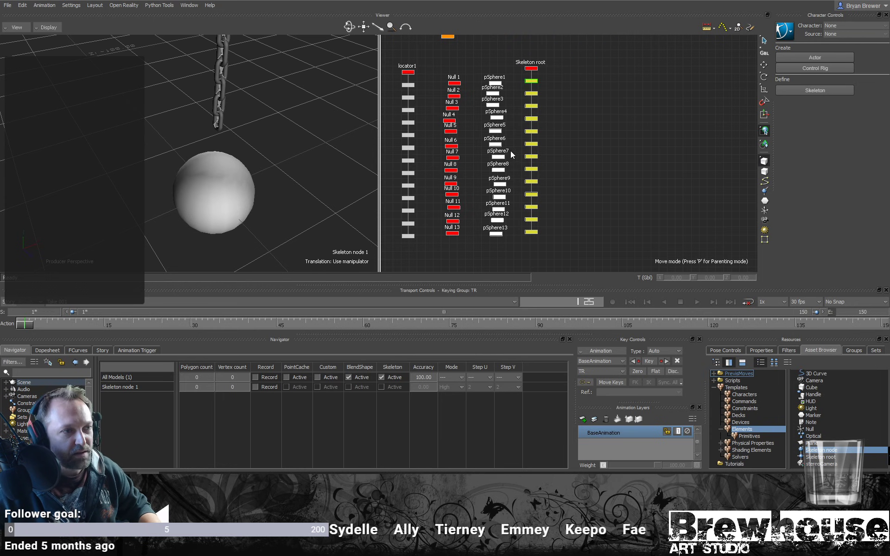
- Examine the parented skeleton hierarchy from Skeleton root downward in the schematic
{"action": "middle_click_drag", "start_coordinate": [476, 143], "coordinate": [496, 159], "text": "alt"}
{"action": "right_click_drag", "start_coordinate": [496, 159], "coordinate": [550, 147], "text": "alt"}
{"action": "middle_click_drag", "start_coordinate": [550, 146], "coordinate": [581, 131], "text": "alt"}
{"action": "mouse_move", "coordinate": [578, 143]}
{"action": "right_mouse_down", "text": "alt"}
{"action": "mouse_move", "coordinate": [533, 152]}
{"action": "mouse_move", "coordinate": [594, 144]}
{"action": "right_mouse_up", "text": "alt"}
{"action": "middle_click_drag", "start_coordinate": [594, 114], "coordinate": [563, 185], "text": "alt"}
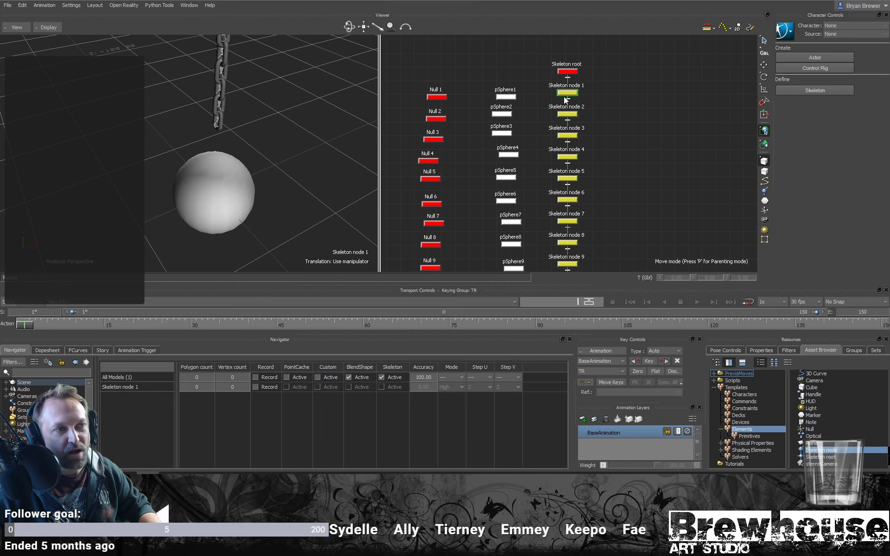
{"action": "middle_click_drag", "start_coordinate": [560, 152], "coordinate": [567, 97], "text": "alt"}
{"action": "right_click_drag", "start_coordinate": [596, 151], "coordinate": [544, 152], "text": "alt"}
{"action": "middle_click_drag", "start_coordinate": [585, 135], "coordinate": [552, 130], "text": "alt"}
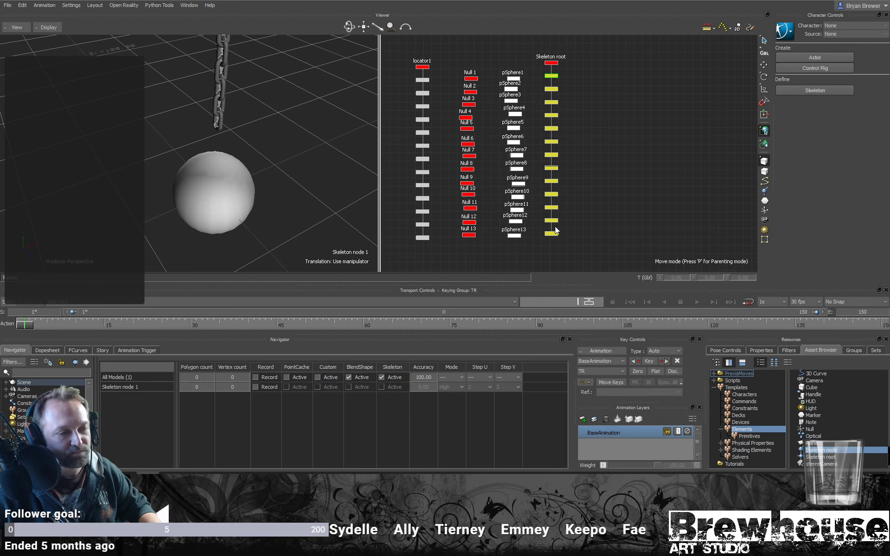
- Align Skeleton root to locator1 in translation and rotation
{"action": "middle_click_drag", "start_coordinate": [551, 208], "coordinate": [583, 206], "text": "alt"}
{"action": "scroll", "coordinate": [248, 161], "scroll_direction": "down", "scroll_amount": 2}
{"action": "middle_click_drag", "start_coordinate": [271, 124], "coordinate": [274, 181], "text": "alt"}
{"action": "left_click_drag", "start_coordinate": [274, 181], "coordinate": [284, 168], "text": "alt"}
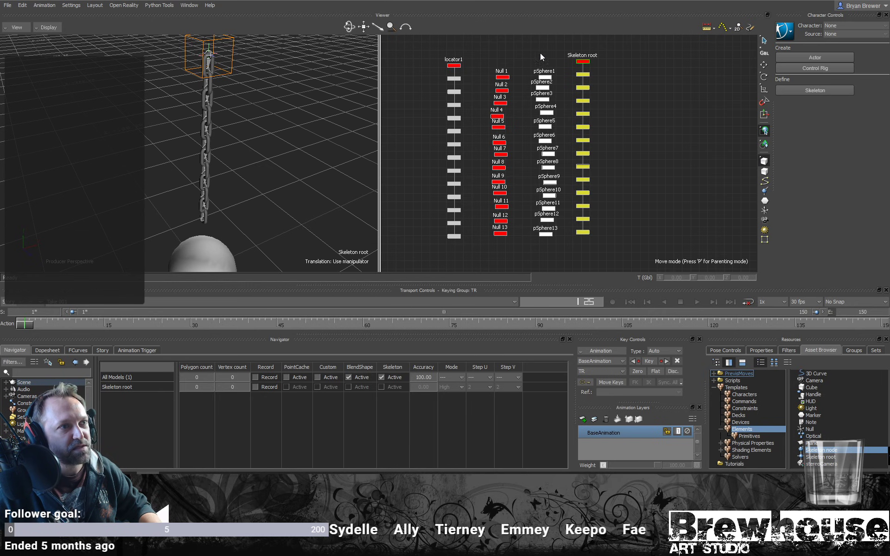
{"action": "left_click_drag", "start_coordinate": [460, 65], "coordinate": [458, 66], "text": "alt"}
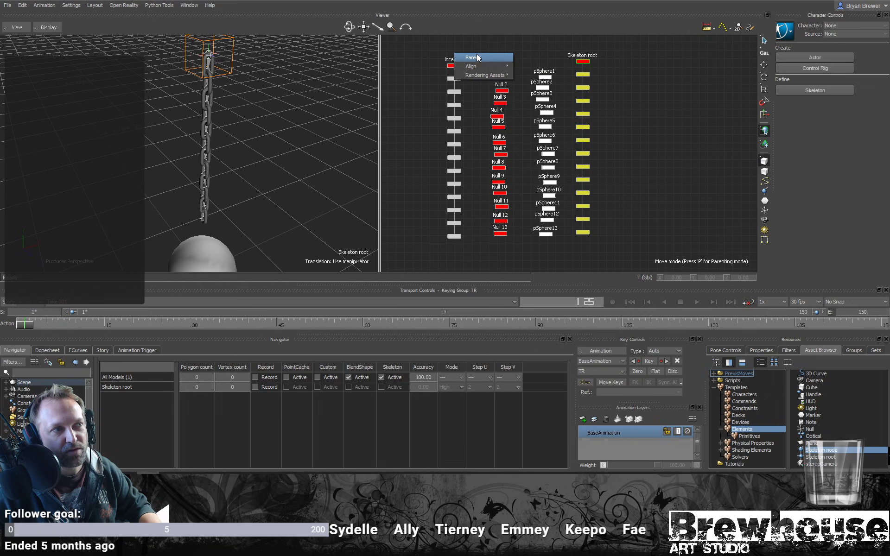
{"action": "mouse_move", "coordinate": [496, 68]}
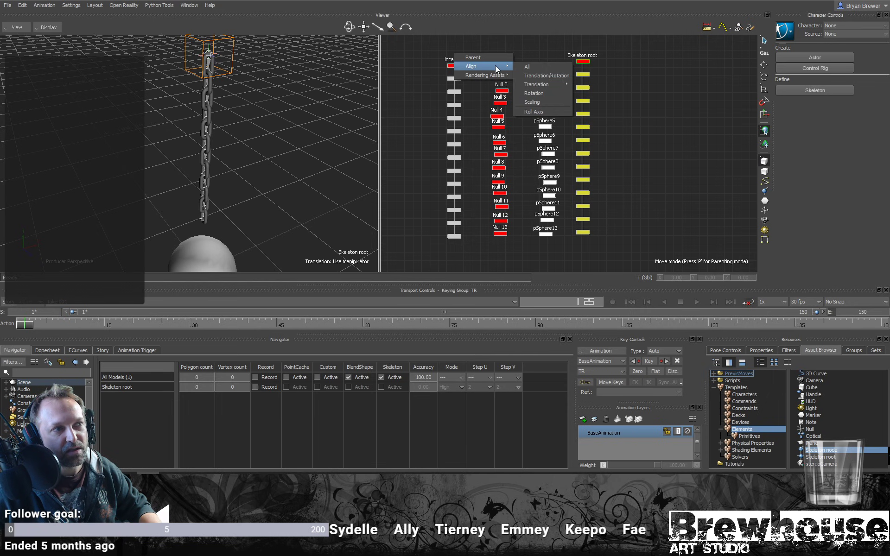
{"action": "left_click", "coordinate": [541, 76]}
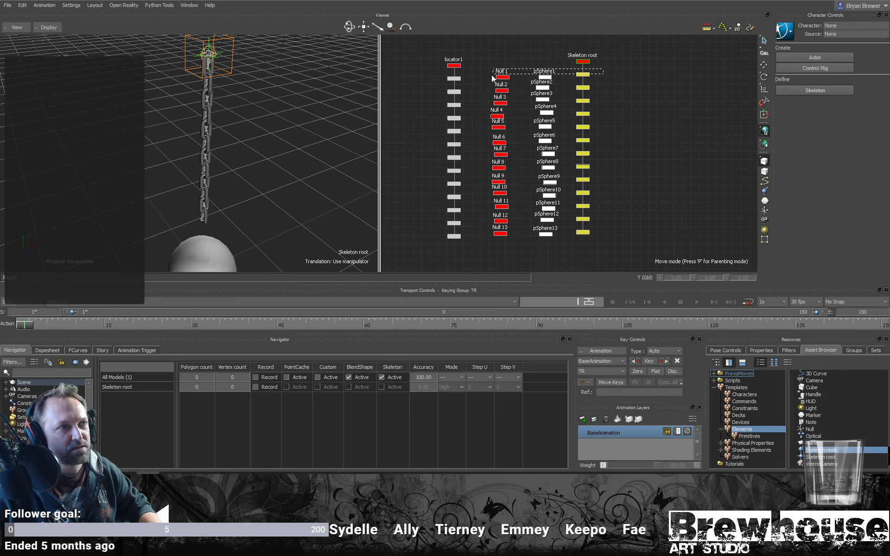
- Align Null 1, pSphere1 and Skeleton node 1 to chain01 in translation and rotation
{"action": "left_click_drag", "start_coordinate": [489, 79], "coordinate": [488, 79]}
{"action": "left_click", "coordinate": [454, 79], "text": "alt"}
{"action": "mouse_move", "coordinate": [464, 80]}
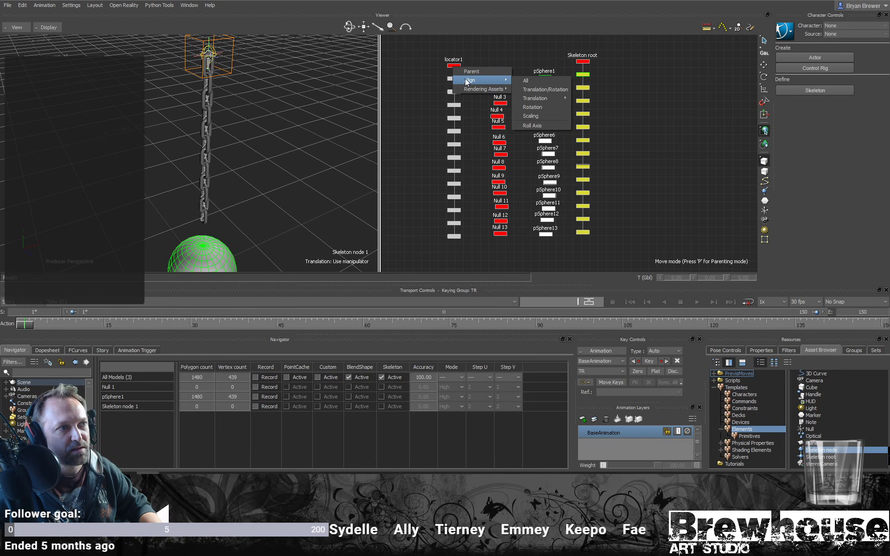
{"action": "left_click", "coordinate": [536, 84]}
{"action": "left_click_drag", "start_coordinate": [597, 83], "coordinate": [472, 93]}
{"action": "left_click", "coordinate": [460, 92], "text": "alt"}
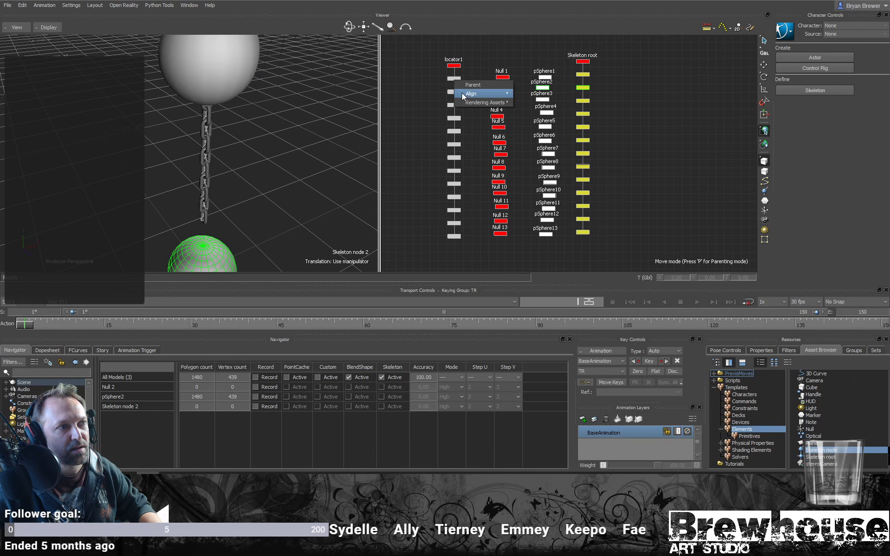
{"action": "left_click", "coordinate": [477, 88]}
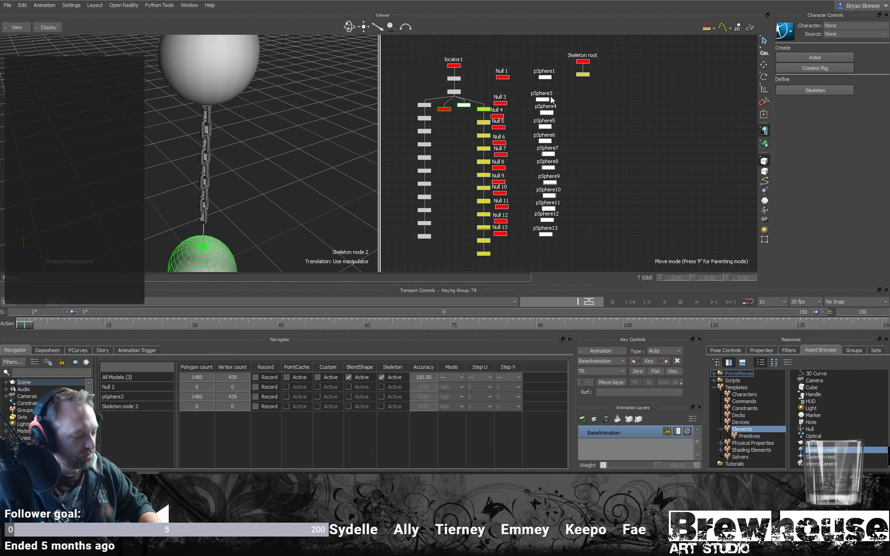
{"action": "key", "text": "ctrl+z"}
- Move Skeleton node 2, Null 2, pSphere2 and the chain03 branch back into their own columns in the schematic
{"action": "left_click_drag", "start_coordinate": [490, 111], "coordinate": [584, 89]}
{"action": "left_click", "coordinate": [522, 89]}
{"action": "left_click_drag", "start_coordinate": [529, 119], "coordinate": [586, 100]}
{"action": "left_click", "coordinate": [424, 105]}
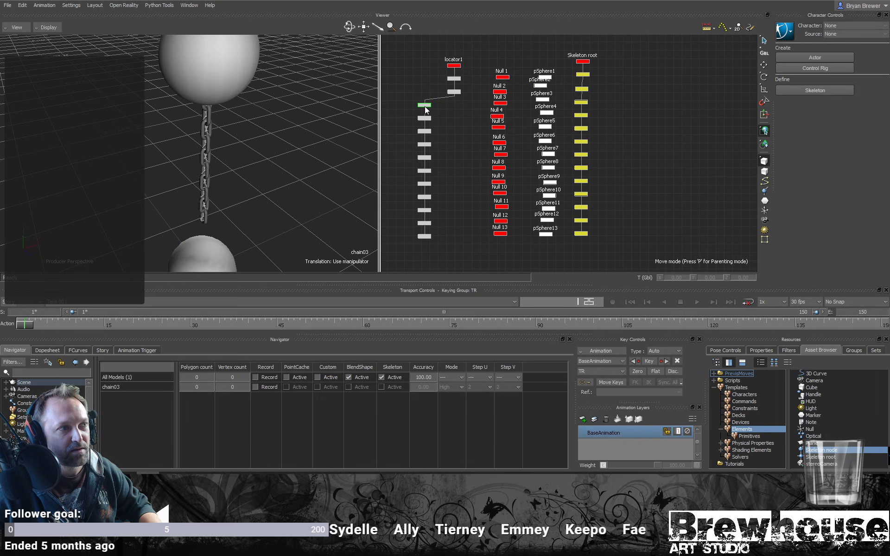
{"action": "left_click_drag", "start_coordinate": [427, 118], "coordinate": [454, 115]}
{"action": "left_click", "coordinate": [471, 102]}
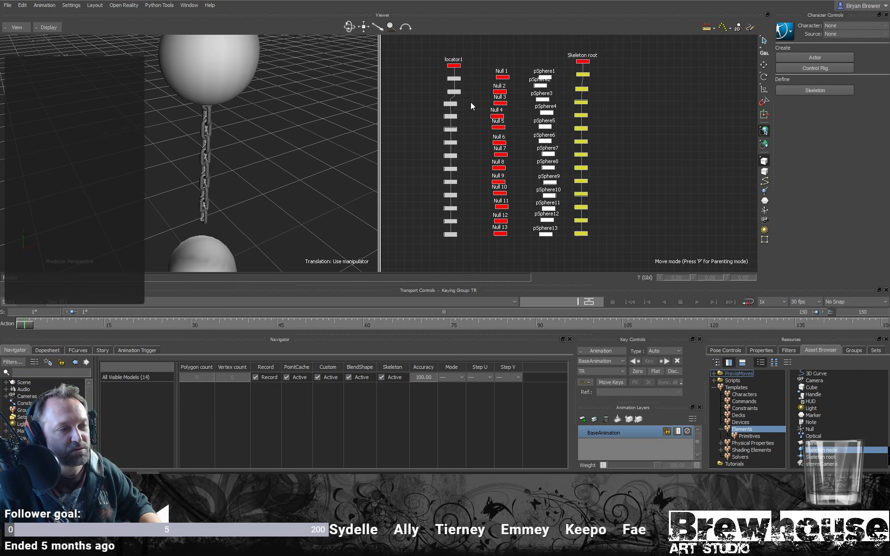
- Align Null 2, pSphere2, pSphere3 and Skeleton node 2 to chain02 in translation and rotation
{"action": "scroll", "coordinate": [452, 88], "scroll_direction": "up", "scroll_amount": 3}
{"action": "left_click", "coordinate": [525, 90]}
{"action": "left_click", "coordinate": [589, 82]}
{"action": "middle_click_drag", "start_coordinate": [602, 82], "coordinate": [588, 88]}
{"action": "left_click_drag", "start_coordinate": [669, 84], "coordinate": [482, 105]}
{"action": "right_click", "coordinate": [444, 86]}
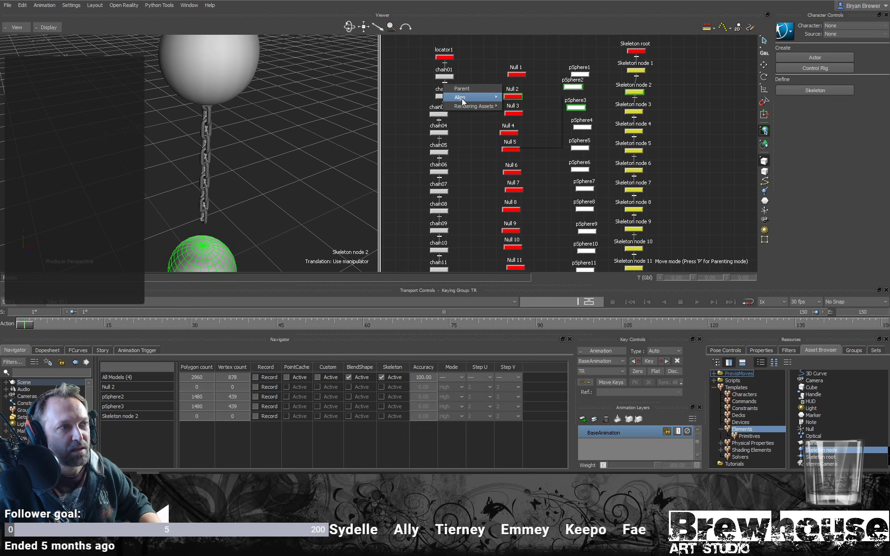
{"action": "left_click", "coordinate": [527, 105]}
- Align Null 3, pSphere3 and Skeleton node 3 to chain03 in translation and rotation
{"action": "left_click_drag", "start_coordinate": [659, 107], "coordinate": [607, 111]}
{"action": "middle_click_drag", "start_coordinate": [592, 110], "coordinate": [591, 89]}
{"action": "left_click_drag", "start_coordinate": [660, 80], "coordinate": [604, 85]}
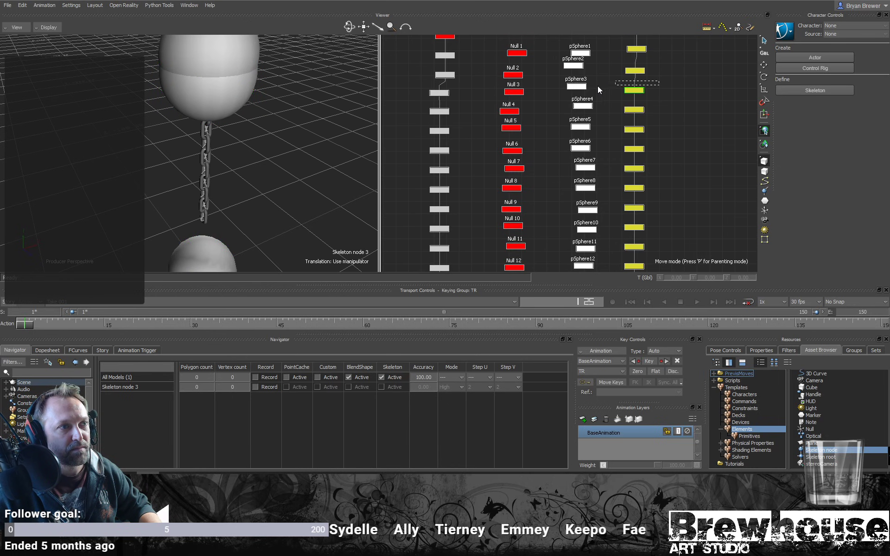
{"action": "left_click_drag", "start_coordinate": [499, 101], "coordinate": [501, 99]}
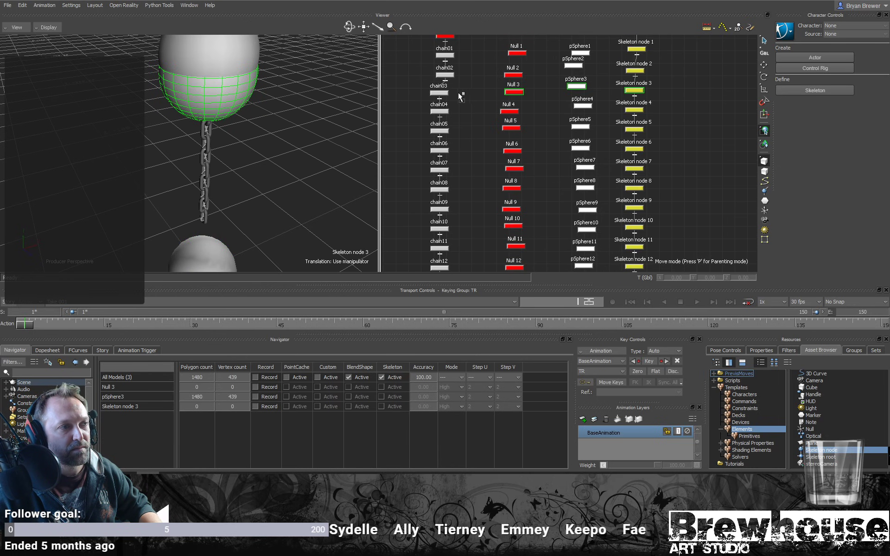
{"action": "right_click", "coordinate": [440, 84]}
{"action": "mouse_move", "coordinate": [451, 96]}
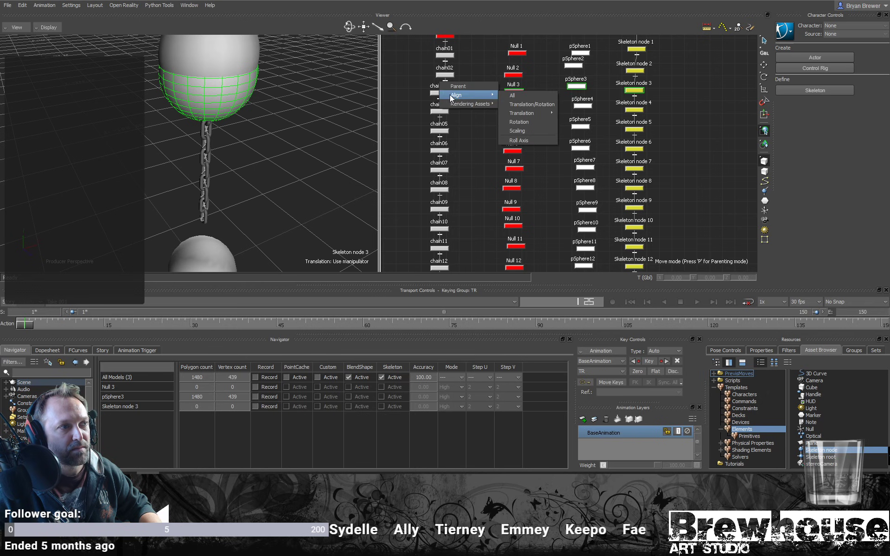
{"action": "left_click", "coordinate": [522, 104]}
- Align Null 4, pSphere4 and Skeleton node 4 to chain04 in translation and rotation
{"action": "left_click_drag", "start_coordinate": [658, 105], "coordinate": [575, 106]}
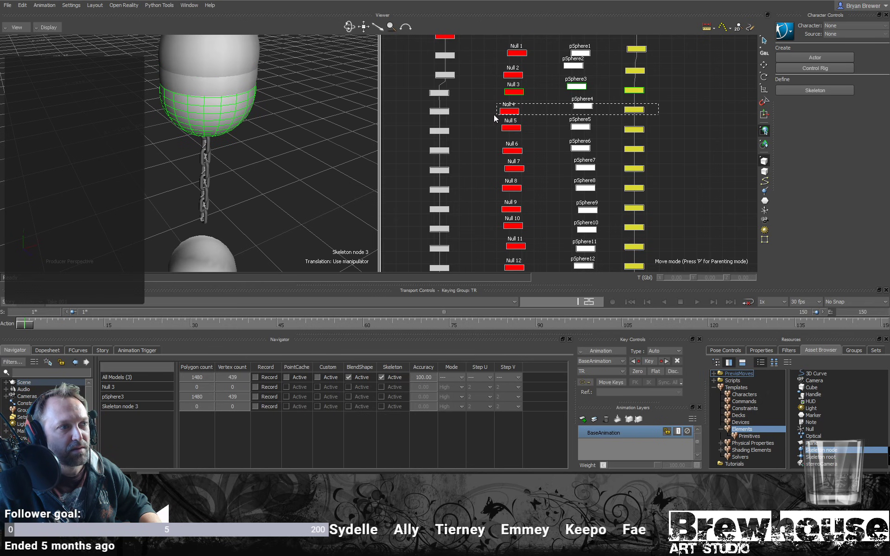
{"action": "left_click_drag", "start_coordinate": [499, 119], "coordinate": [497, 116]}
{"action": "right_click", "coordinate": [444, 111]}
{"action": "mouse_move", "coordinate": [463, 113]}
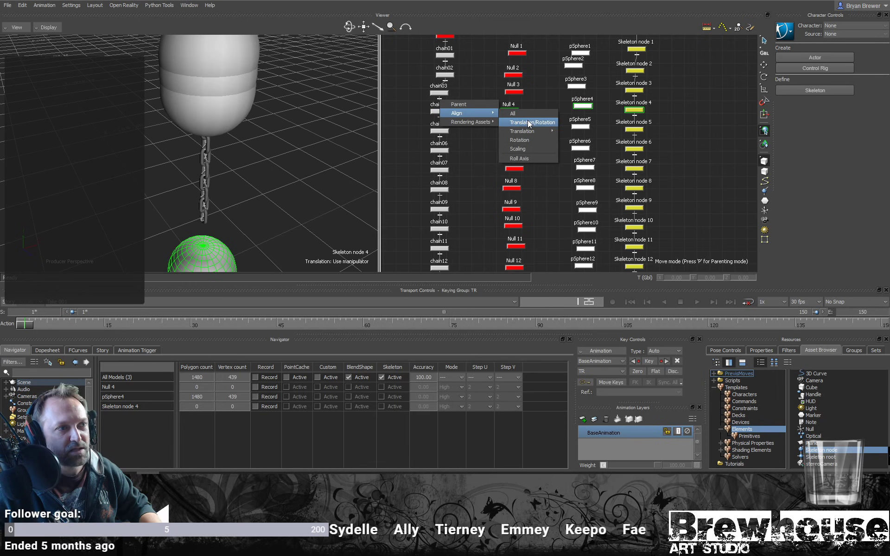
{"action": "left_click", "coordinate": [532, 123]}
{"action": "left_click_drag", "start_coordinate": [657, 122], "coordinate": [442, 132]}
{"action": "left_click", "coordinate": [461, 124]}
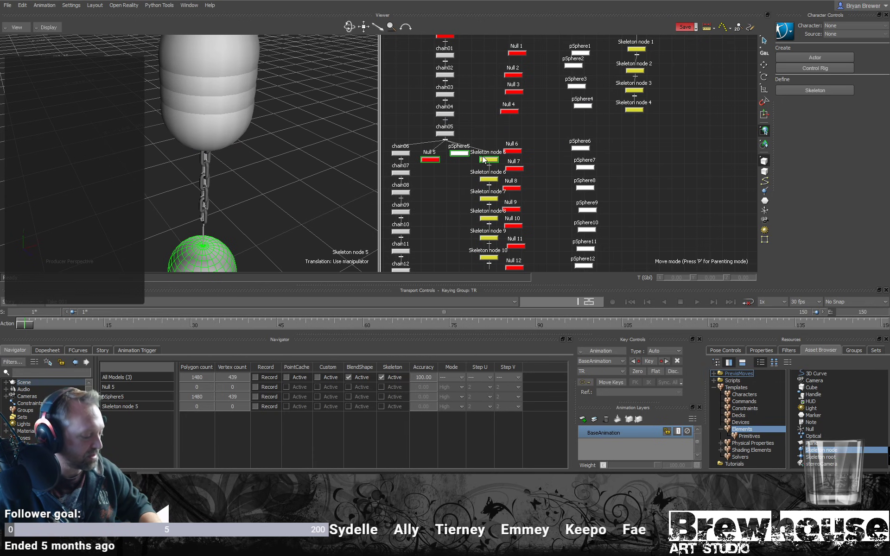
{"action": "key", "text": "ctrl+z"}
- Move Skeleton node 5, pSphere5, Null 5 and the chain06 branch back into their own columns in the schematic
{"action": "left_click", "coordinate": [588, 129]}
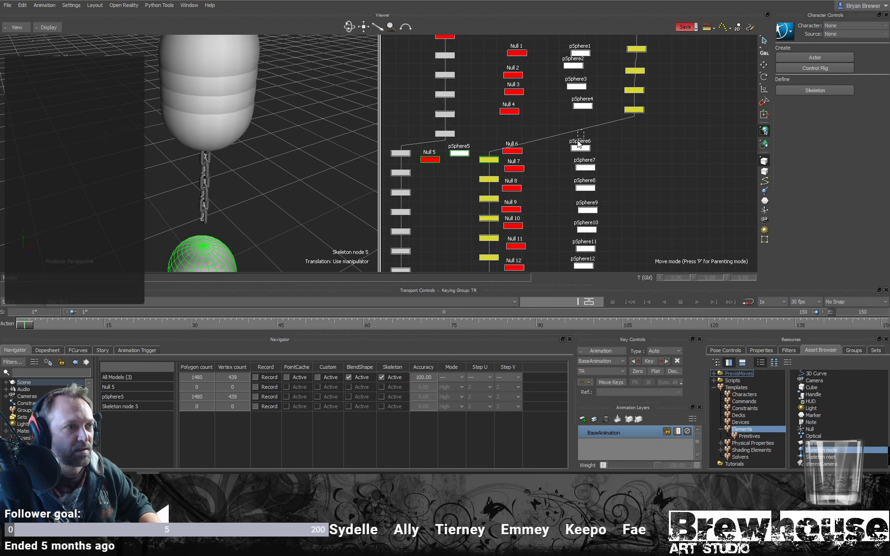
{"action": "left_click_drag", "start_coordinate": [484, 160], "coordinate": [627, 122]}
{"action": "left_click_drag", "start_coordinate": [456, 154], "coordinate": [483, 148]}
{"action": "left_click_drag", "start_coordinate": [593, 125], "coordinate": [583, 128]}
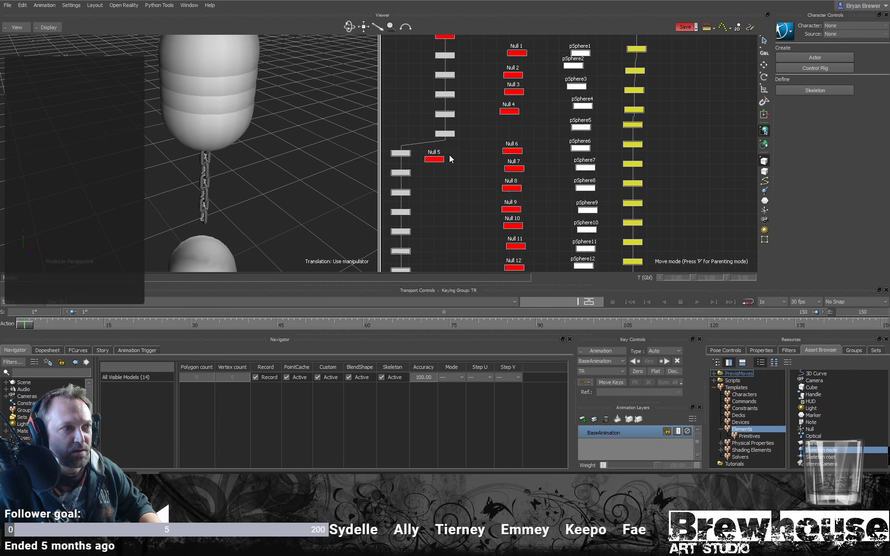
{"action": "left_click_drag", "start_coordinate": [516, 130], "coordinate": [518, 127]}
{"action": "left_click_drag", "start_coordinate": [401, 155], "coordinate": [447, 150]}
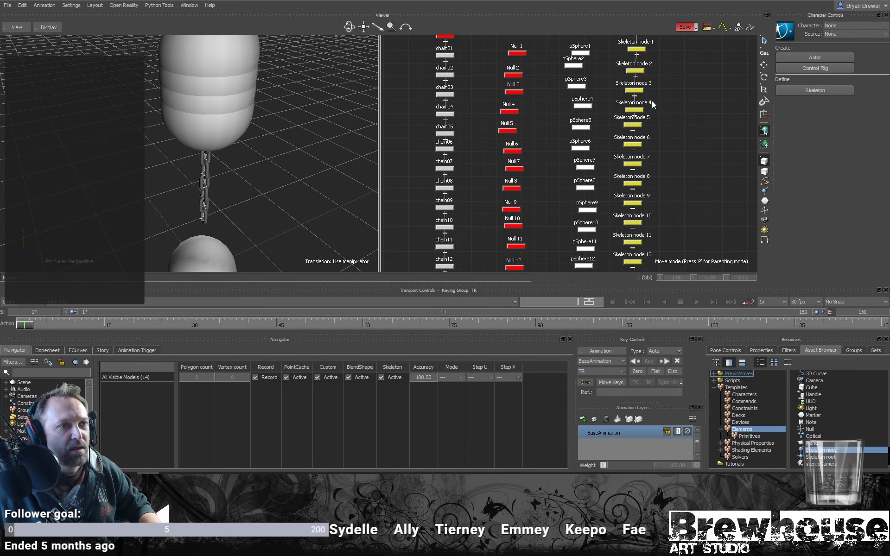
- Align Null 5, pSphere5 and Skeleton node 5 to chain05, and Null 6, pSphere6 and Skeleton node 6 to chain06, in translation and rotation
{"action": "left_click_drag", "start_coordinate": [649, 125], "coordinate": [497, 135]}
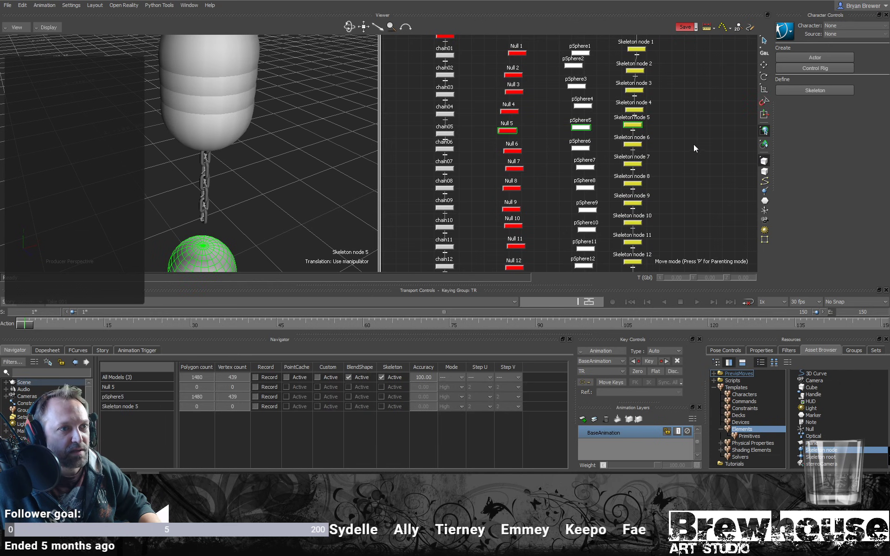
{"action": "right_click", "coordinate": [458, 135]}
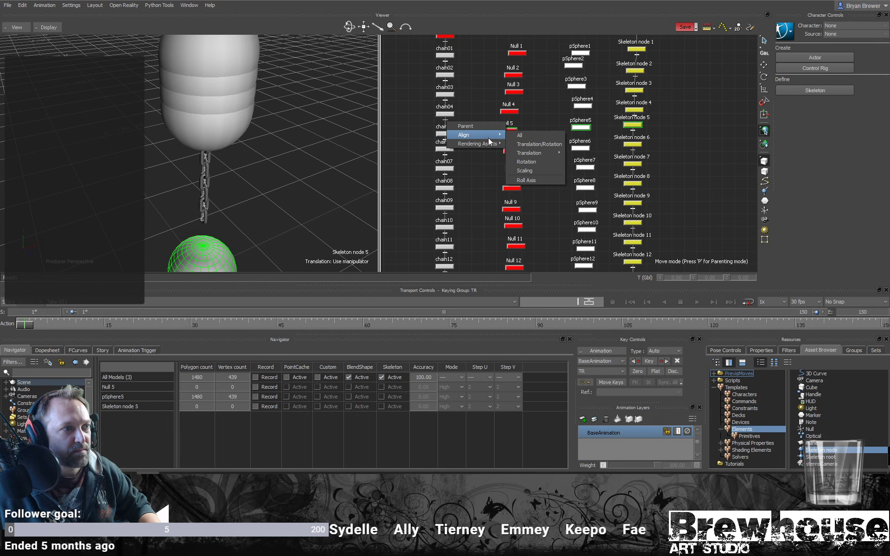
{"action": "left_click", "coordinate": [533, 144]}
{"action": "left_click_drag", "start_coordinate": [671, 147], "coordinate": [504, 155]}
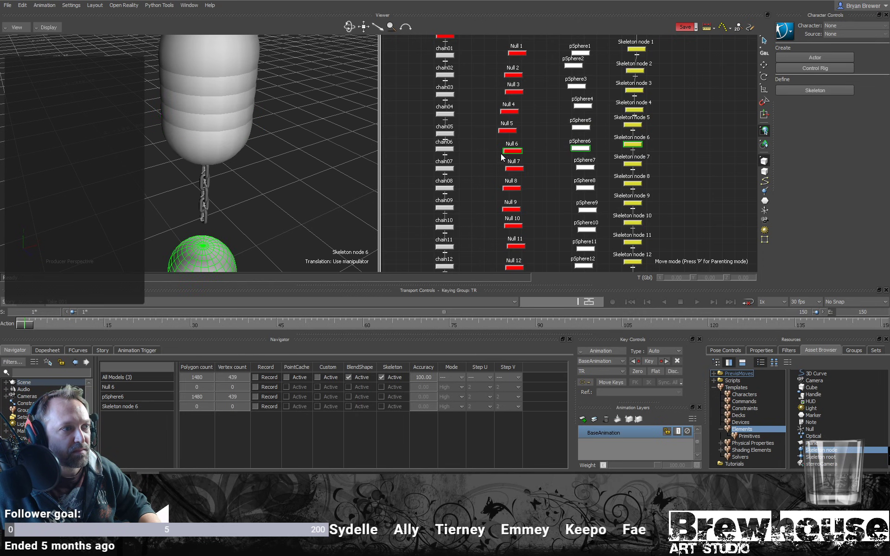
{"action": "right_click", "coordinate": [448, 137]}
{"action": "mouse_move", "coordinate": [468, 149]}
{"action": "left_click", "coordinate": [524, 159]}
- Align Null 7, pSphere7 and Skeleton node 7 to chain07 in translation and rotation
{"action": "left_click_drag", "start_coordinate": [650, 162], "coordinate": [500, 172]}
{"action": "right_click", "coordinate": [448, 159]}
{"action": "mouse_move", "coordinate": [452, 169]}
{"action": "left_click", "coordinate": [538, 180]}
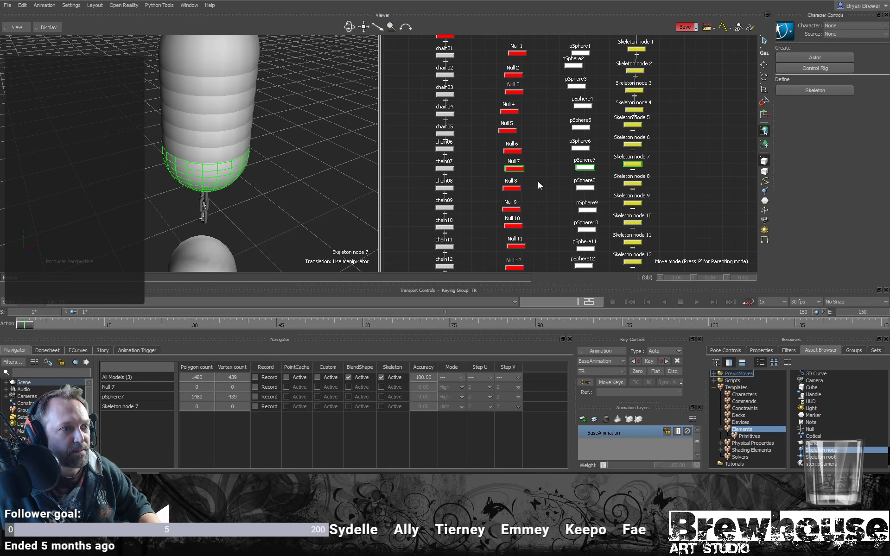
- Align Null 8, pSphere8 and Skeleton node 8 to chain08 in translation and rotation
{"action": "left_click_drag", "start_coordinate": [659, 180], "coordinate": [586, 185]}
{"action": "left_click_drag", "start_coordinate": [497, 194], "coordinate": [496, 194]}
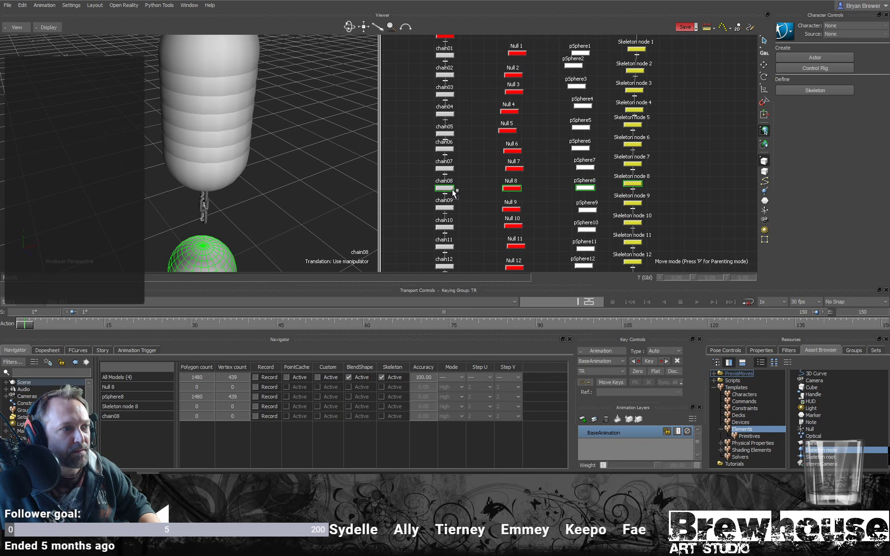
{"action": "right_click", "coordinate": [450, 186]}
{"action": "mouse_move", "coordinate": [465, 190]}
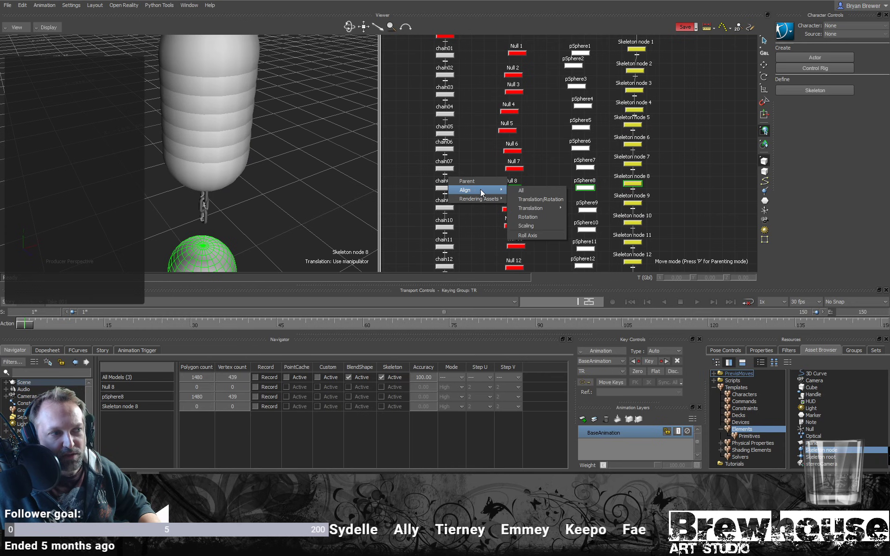
{"action": "left_click", "coordinate": [532, 200]}
- Align Null 9 and pSphere9 to chain09 in translation and rotation
{"action": "middle_click_drag", "start_coordinate": [551, 208], "coordinate": [557, 148]}
{"action": "left_click_drag", "start_coordinate": [680, 150], "coordinate": [503, 153]}
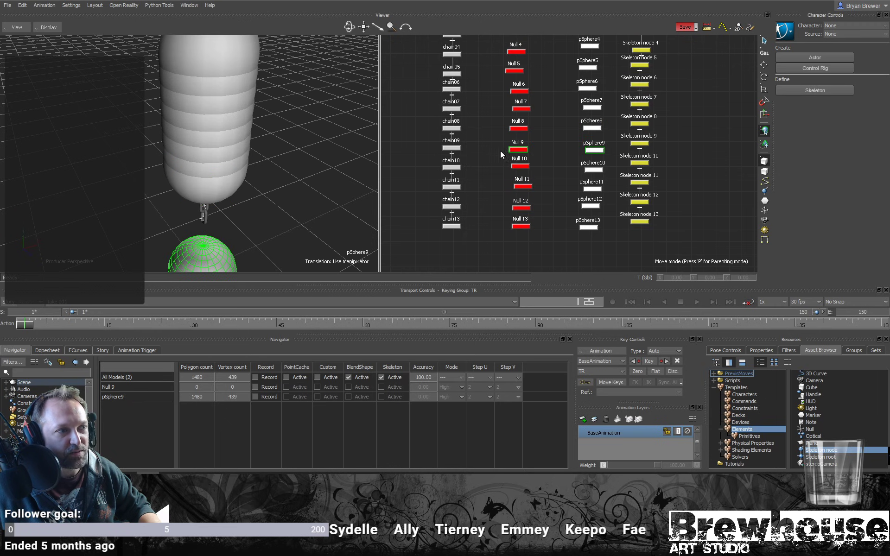
{"action": "right_click", "coordinate": [454, 138]}
{"action": "mouse_move", "coordinate": [474, 150]}
{"action": "left_click", "coordinate": [555, 160]}
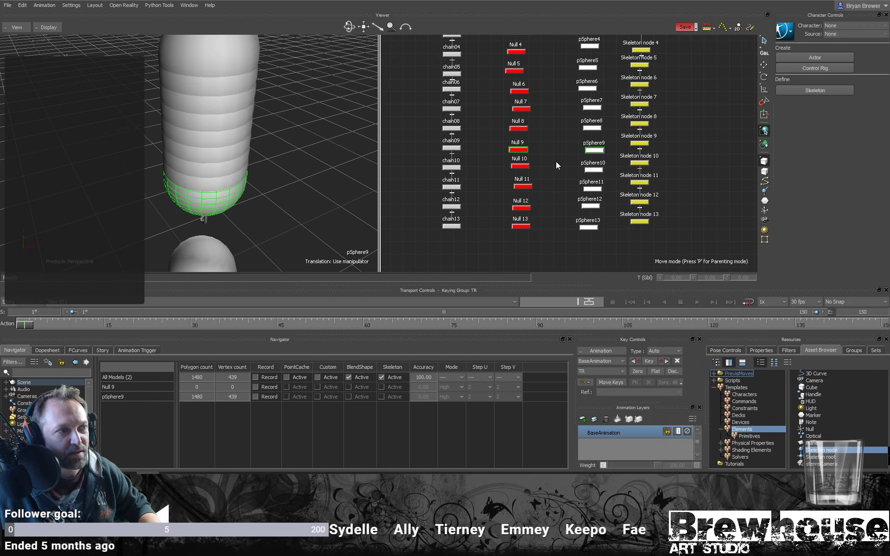
- Align Null 10, pSphere10 and Skeleton node 10 to chain10, and Null 11, pSphere11 and Skeleton node 11 to chain11, in translation and rotation
{"action": "left_click_drag", "start_coordinate": [691, 163], "coordinate": [494, 171]}
{"action": "right_click", "coordinate": [456, 158]}
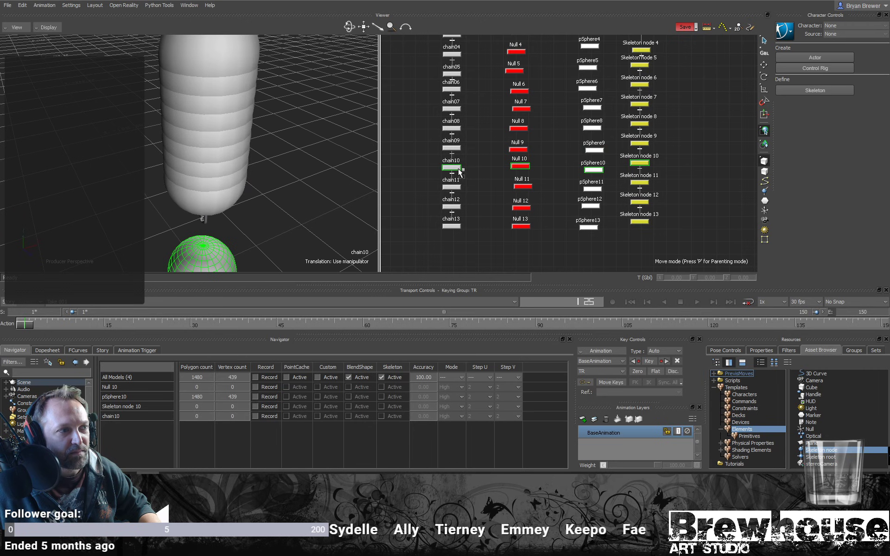
{"action": "mouse_move", "coordinate": [481, 170]}
{"action": "left_click", "coordinate": [547, 180]}
{"action": "left_click_drag", "start_coordinate": [694, 182], "coordinate": [507, 190]}
{"action": "left_click", "coordinate": [461, 189], "text": "shift"}
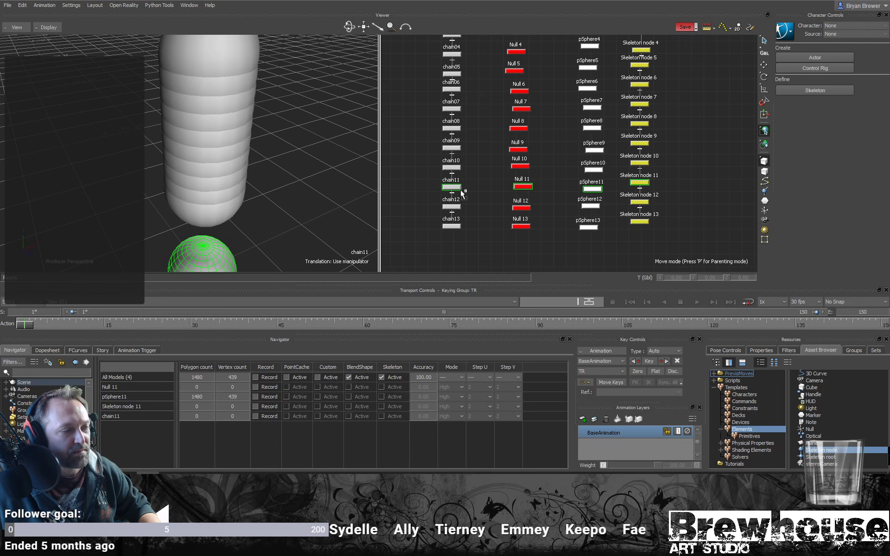
{"action": "right_click", "coordinate": [457, 190]}
{"action": "mouse_move", "coordinate": [480, 197]}
{"action": "left_click", "coordinate": [537, 199]}
- Align Null 12, pSphere12 and Skeleton node 12 to chain12, and Null 13, pSphere13 and Skeleton node 13 to chain13, in translation and rotation
{"action": "left_click_drag", "start_coordinate": [677, 199], "coordinate": [492, 211]}
{"action": "right_click", "coordinate": [454, 206]}
{"action": "mouse_move", "coordinate": [513, 211]}
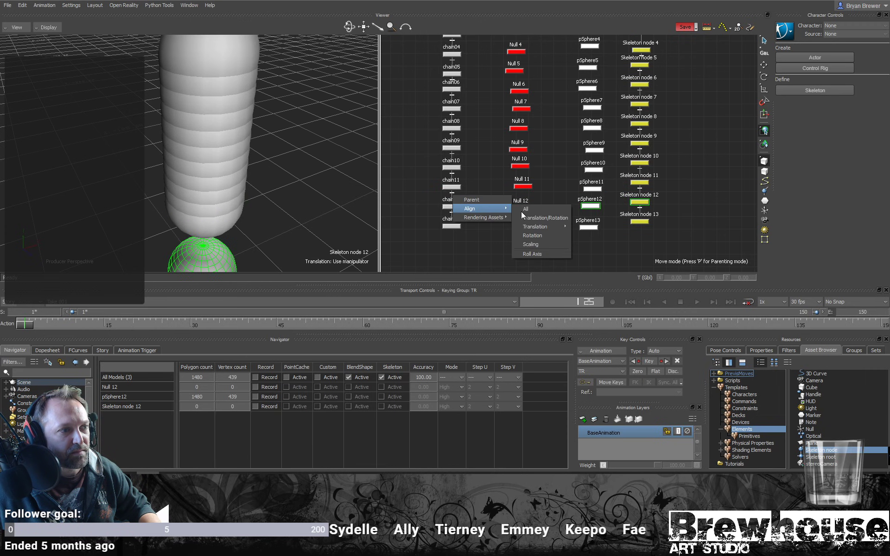
{"action": "left_click", "coordinate": [552, 218]}
{"action": "left_click_drag", "start_coordinate": [674, 221], "coordinate": [463, 232]}
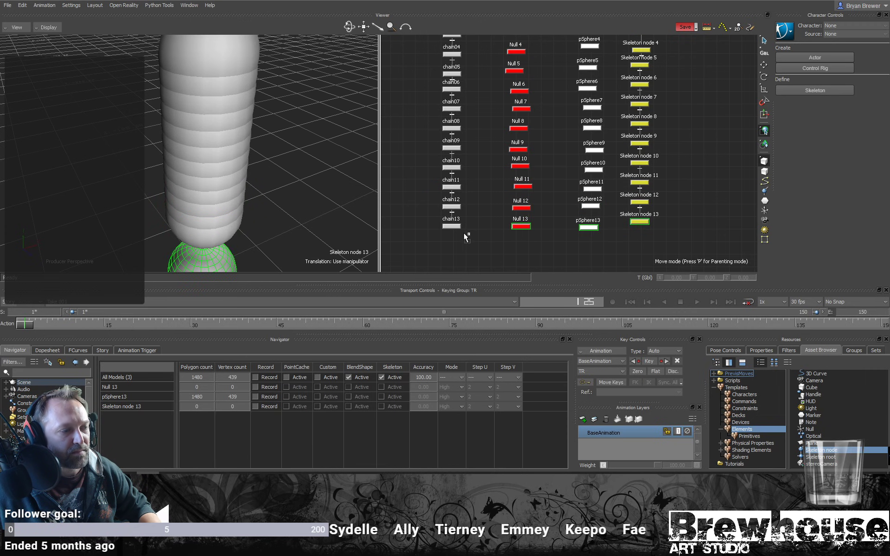
{"action": "right_click", "coordinate": [454, 215]}
{"action": "mouse_move", "coordinate": [475, 228]}
{"action": "left_click", "coordinate": [535, 236]}
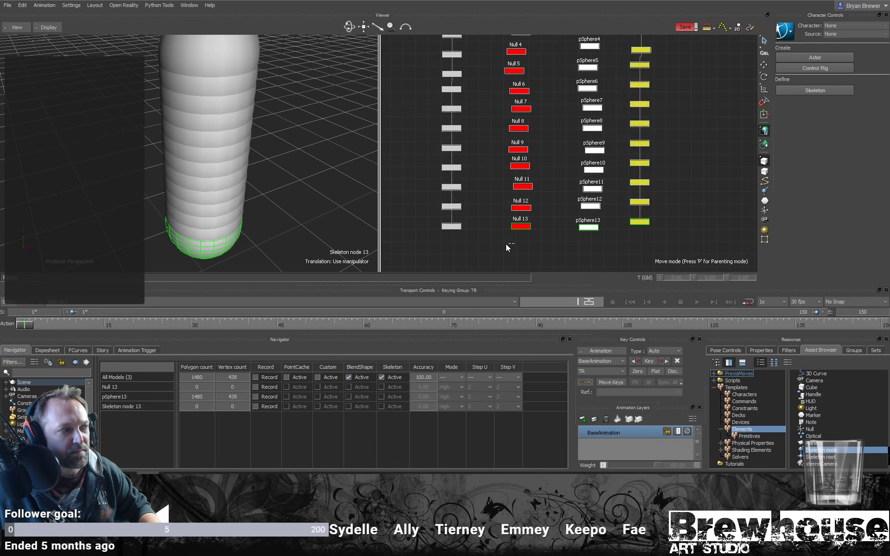
{"action": "left_click", "coordinate": [505, 244]}
- Scale all thirteen spheres, pSphere1 to pSphere13, down together to about 0.11 on every axis
{"action": "scroll", "coordinate": [216, 129], "scroll_direction": "down", "scroll_amount": 3}
{"action": "left_click_drag", "start_coordinate": [215, 128], "coordinate": [238, 121], "text": "alt"}
{"action": "scroll", "coordinate": [555, 176], "scroll_direction": "down", "scroll_amount": 5}
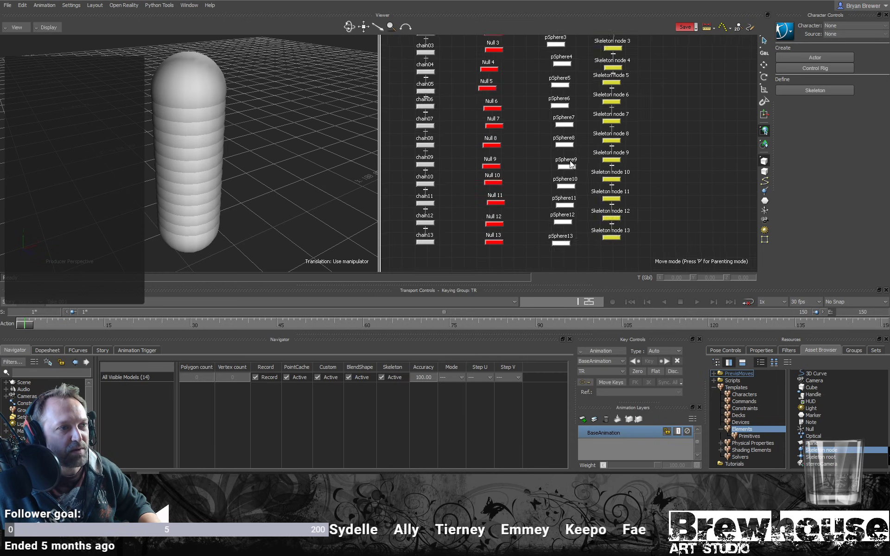
{"action": "left_click_drag", "start_coordinate": [560, 104], "coordinate": [572, 74]}
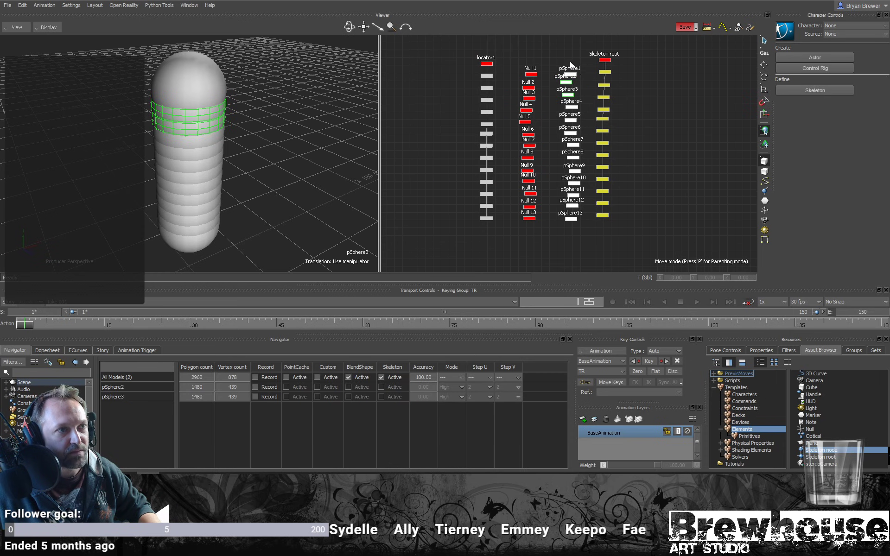
{"action": "left_click_drag", "start_coordinate": [574, 213], "coordinate": [571, 233]}
{"action": "key", "text": "s"}
{"action": "left_click_drag", "start_coordinate": [188, 219], "coordinate": [110, 223]}
{"action": "left_click_drag", "start_coordinate": [185, 225], "coordinate": [98, 237]}
{"action": "left_click", "coordinate": [190, 227]}
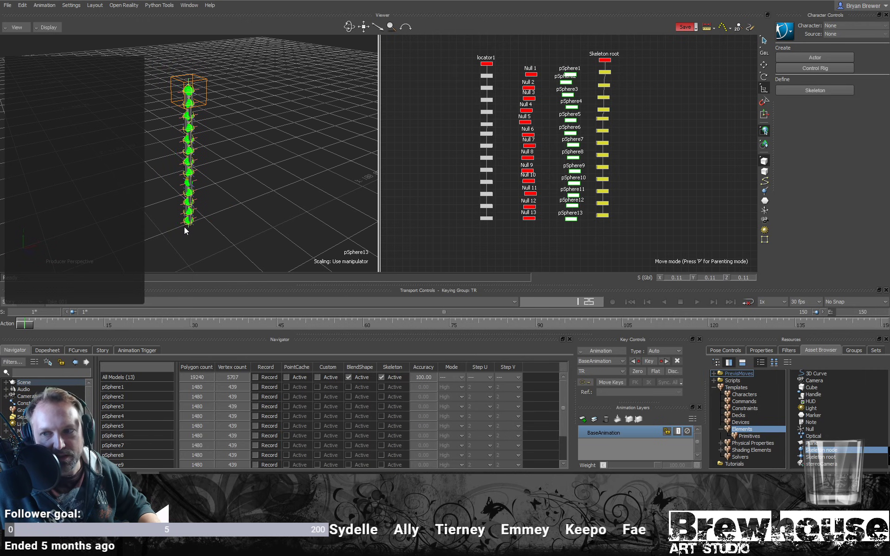
{"action": "left_click", "coordinate": [188, 222]}
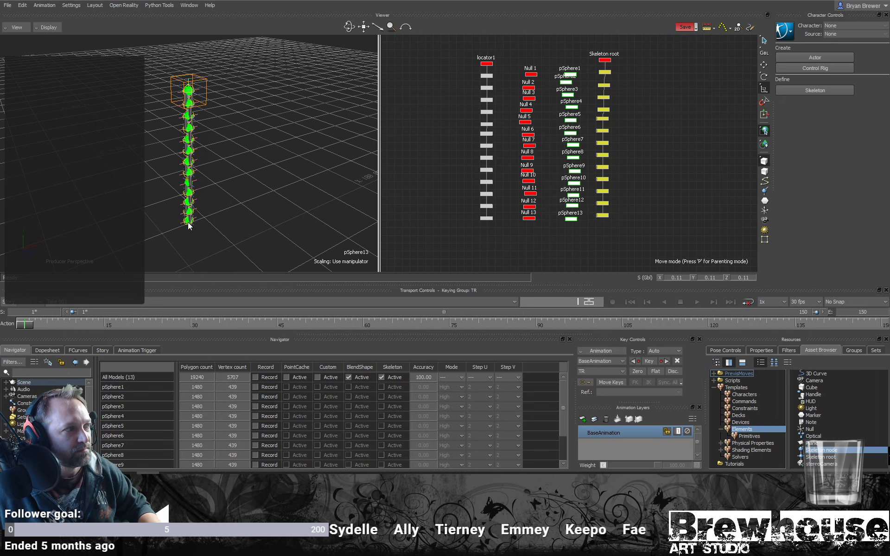
{"action": "left_click", "coordinate": [415, 179]}
{"action": "scroll", "coordinate": [242, 138], "scroll_direction": "up", "scroll_amount": 7}
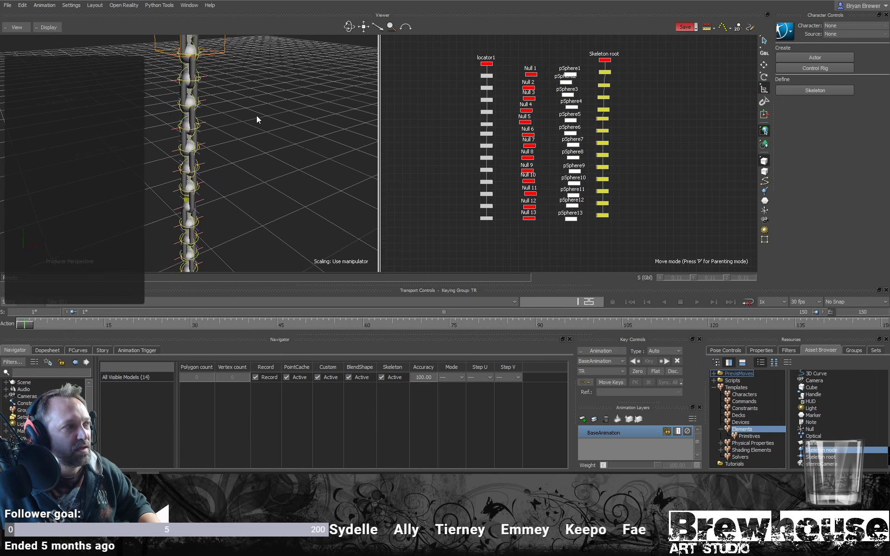
{"action": "scroll", "coordinate": [256, 115], "scroll_direction": "up", "scroll_amount": 1}
{"action": "middle_click_drag", "start_coordinate": [256, 115], "coordinate": [276, 140], "text": "alt"}
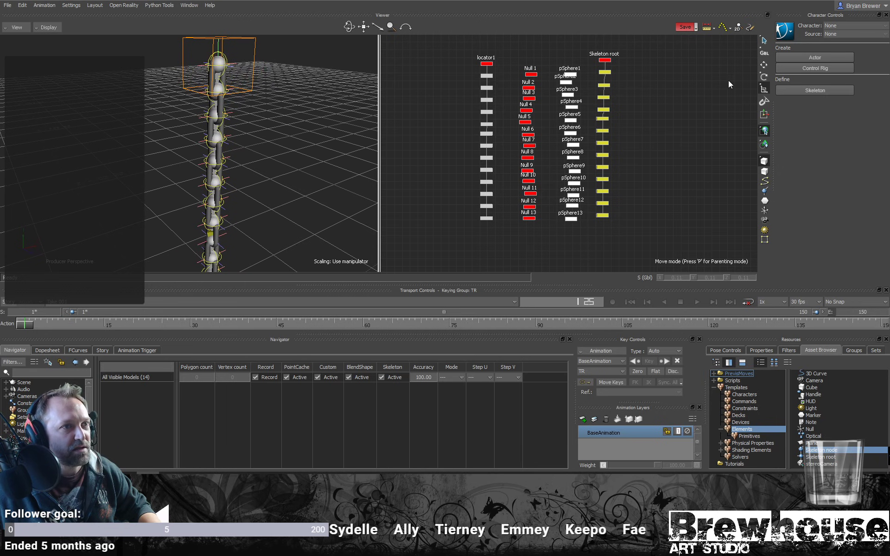
- Add a Parent/Child constraint to the scene and enlarge the lower area that holds the constraint list
{"action": "middle_click_drag", "start_coordinate": [582, 84], "coordinate": [568, 104], "text": "alt"}
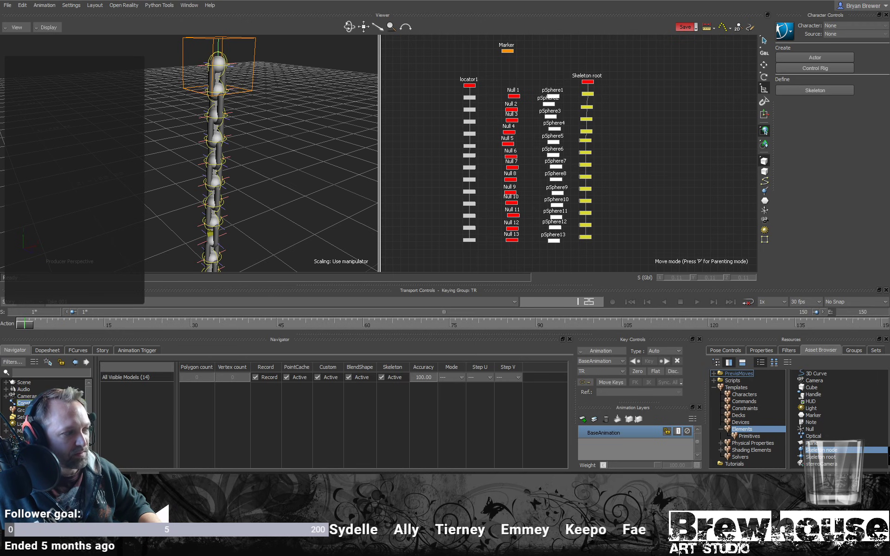
{"action": "mouse_move", "coordinate": [56, 409]}
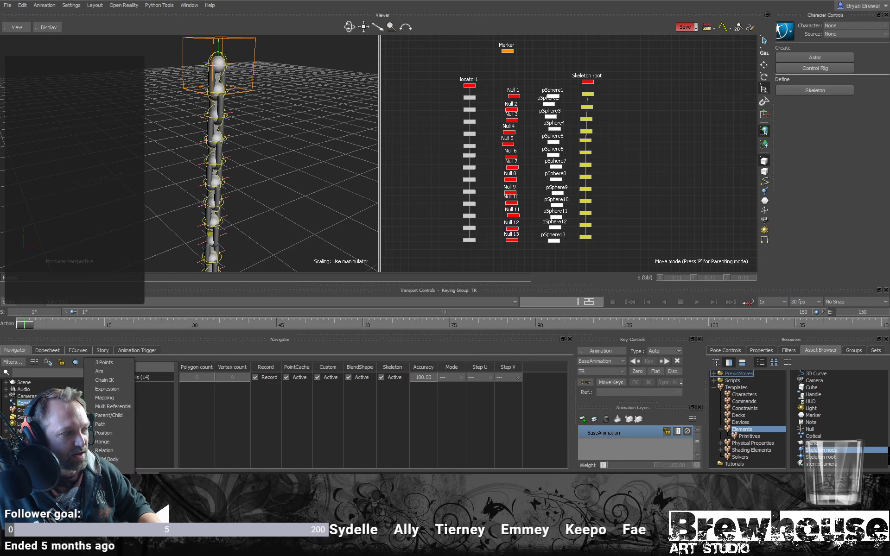
{"action": "left_click", "coordinate": [108, 415]}
{"action": "left_click", "coordinate": [7, 404]}
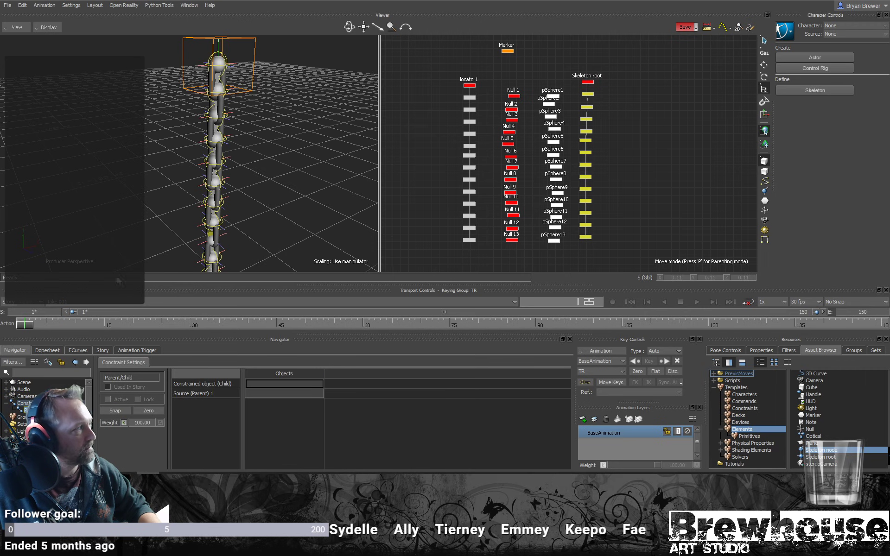
{"action": "left_click_drag", "start_coordinate": [130, 283], "coordinate": [136, 236]}
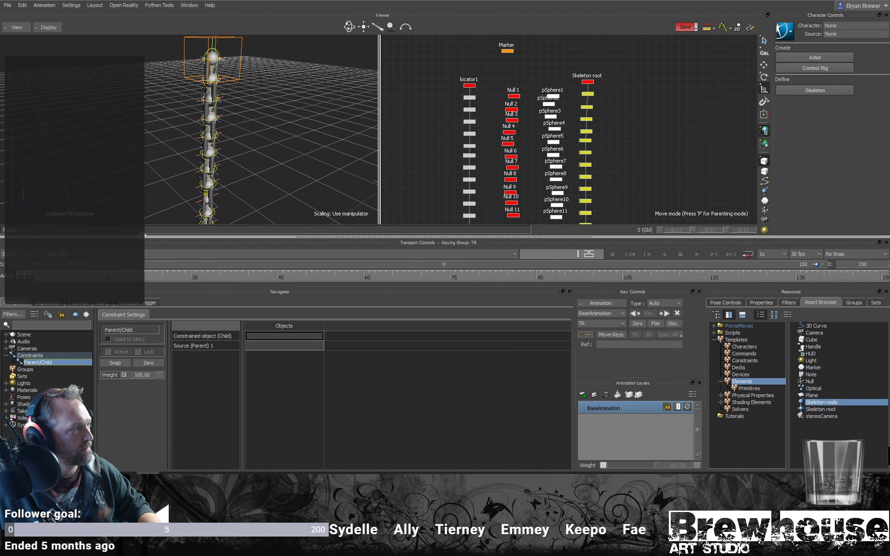
- Duplicate the Parent/Child constraint three times
{"action": "right_click", "coordinate": [41, 361]}
{"action": "left_click", "coordinate": [58, 366]}
{"action": "right_click", "coordinate": [46, 369]}
{"action": "left_click", "coordinate": [56, 375]}
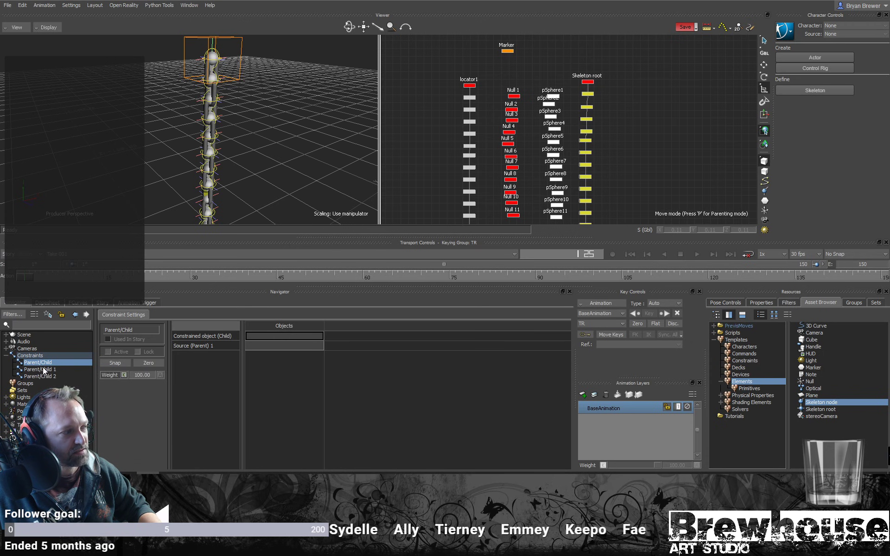
{"action": "right_click", "coordinate": [43, 377]}
{"action": "left_click", "coordinate": [51, 381]}
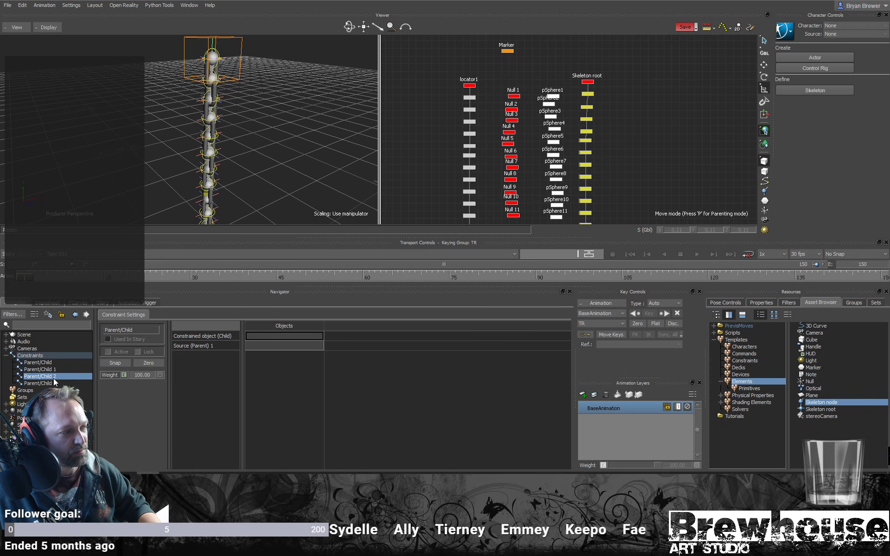
- Rename the first Parent/Child constraint as "Chain to RIG"
{"action": "left_click", "coordinate": [38, 362]}
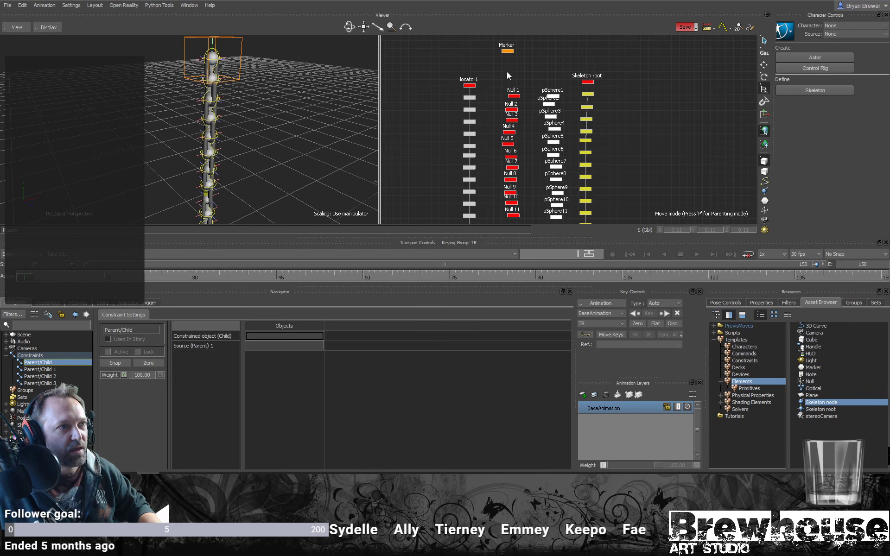
{"action": "right_click", "coordinate": [46, 363]}
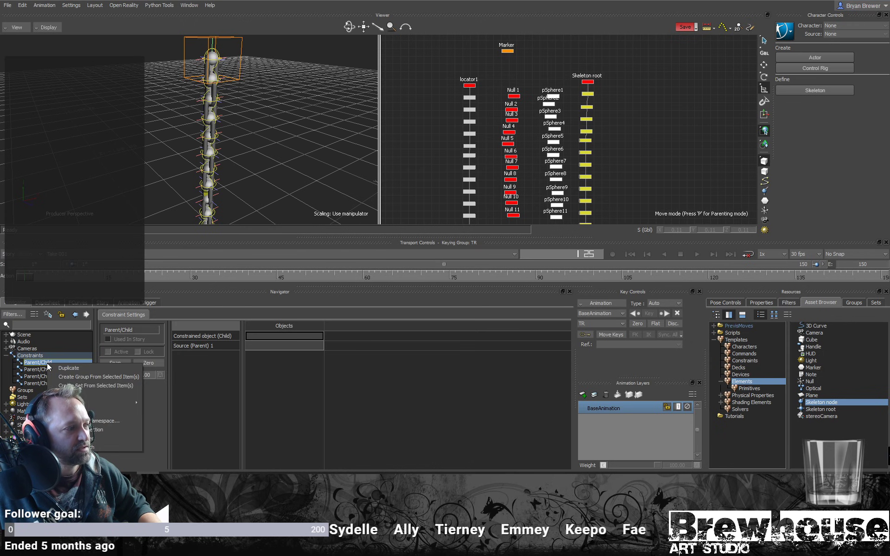
{"action": "mouse_move", "coordinate": [116, 404]}
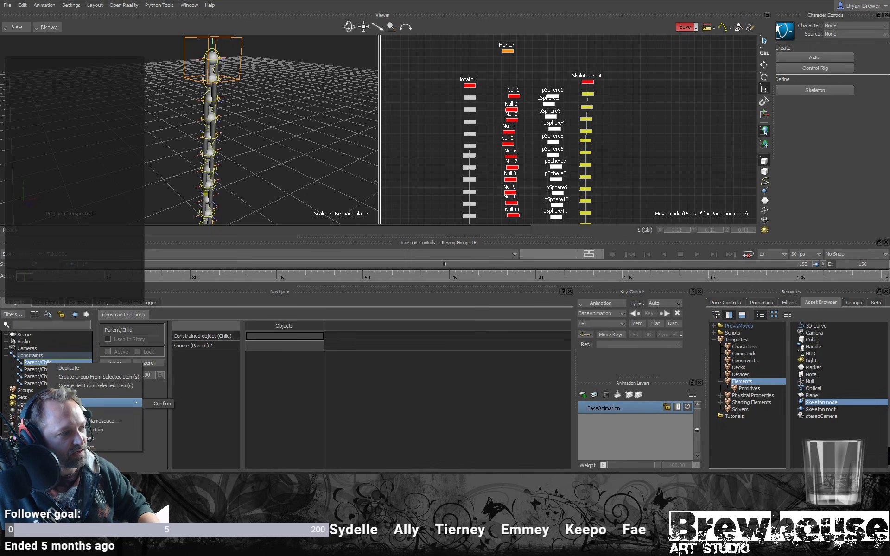
{"action": "left_click", "coordinate": [114, 412]}
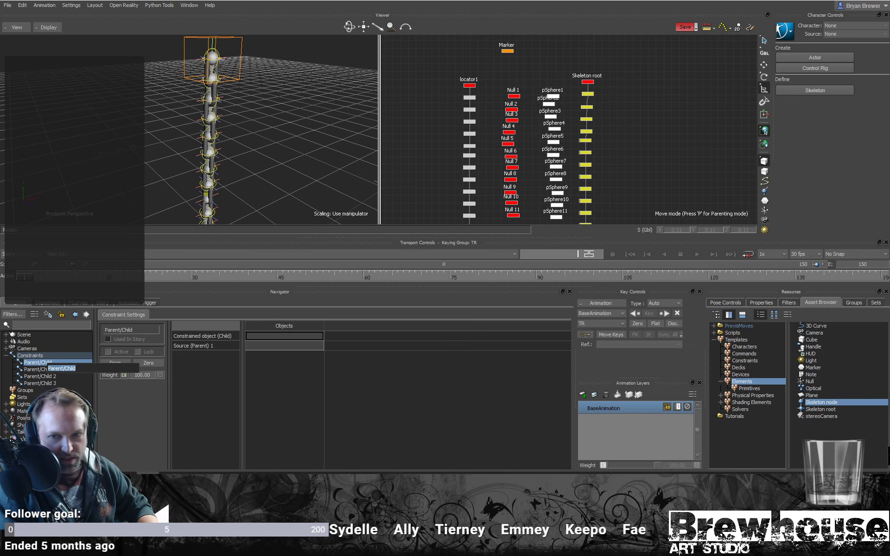
{"action": "type", "text": "Chain to RIG"}
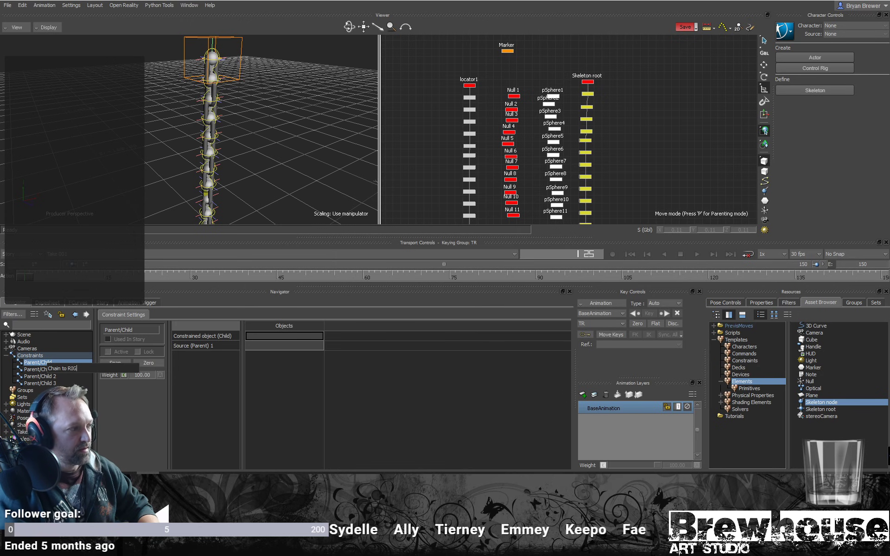
{"action": "key", "text": "Return"}
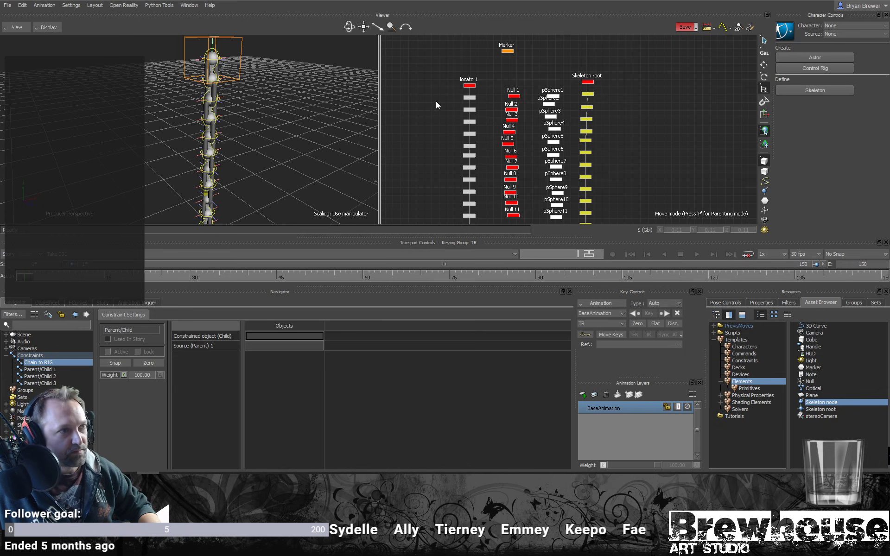
- Rename the Marker object in the schematic as "RIG"
{"action": "left_click", "coordinate": [507, 51]}
{"action": "right_click", "coordinate": [508, 50]}
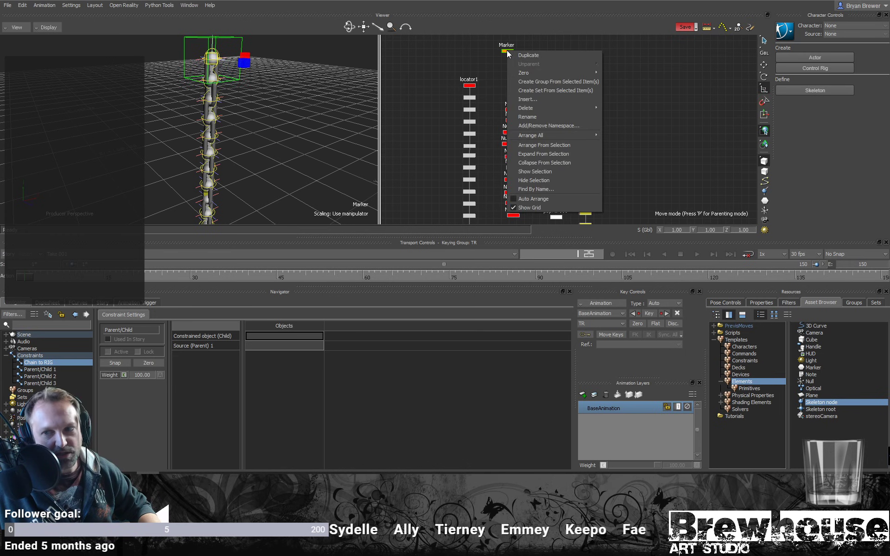
{"action": "left_click", "coordinate": [526, 117]}
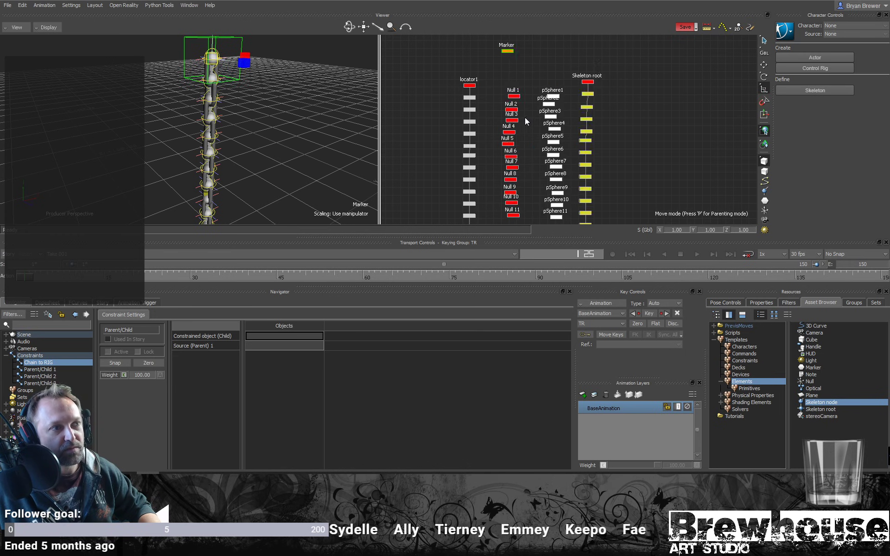
{"action": "type", "text": "RIG"}
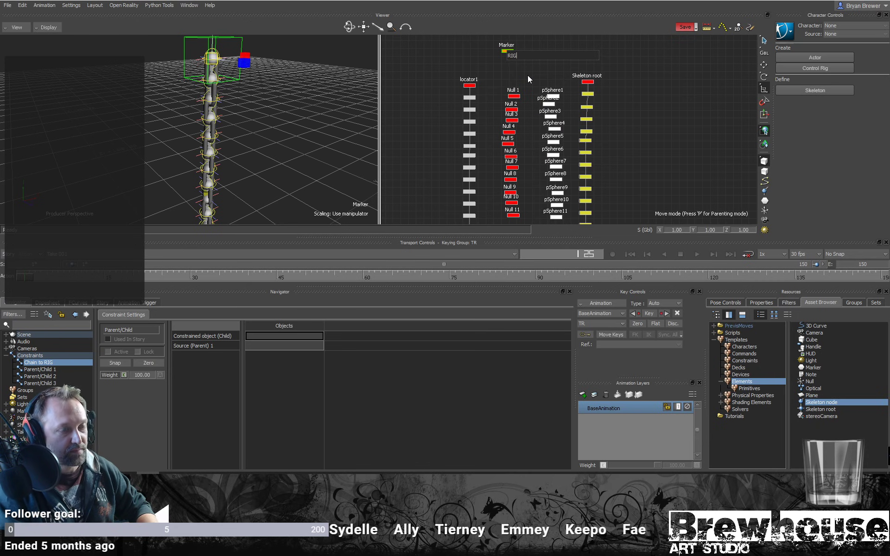
{"action": "key", "text": "Return"}
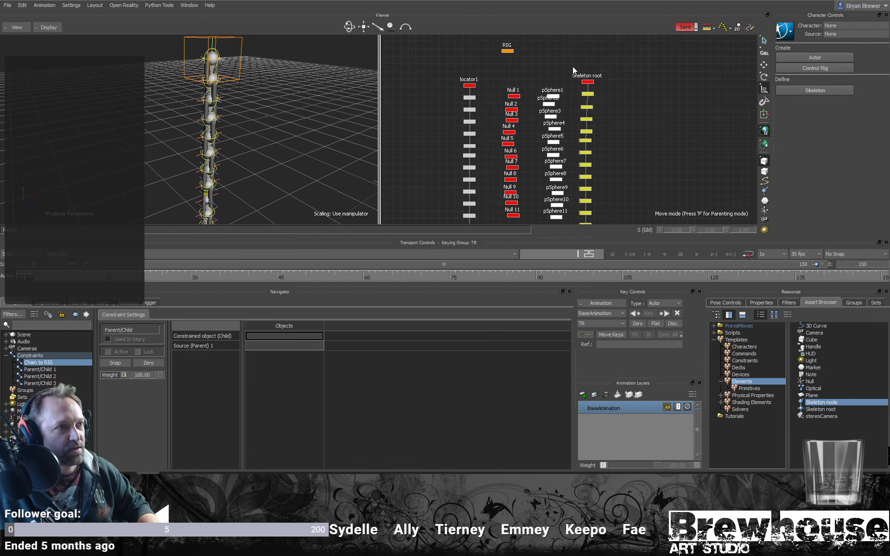
- Assign RIG as the source and locator1 as the constrained child in Chain to RIG, with the constraint active and locked
{"action": "left_click_drag", "start_coordinate": [507, 50], "coordinate": [278, 346]}
{"action": "left_click_drag", "start_coordinate": [468, 89], "coordinate": [293, 336]}
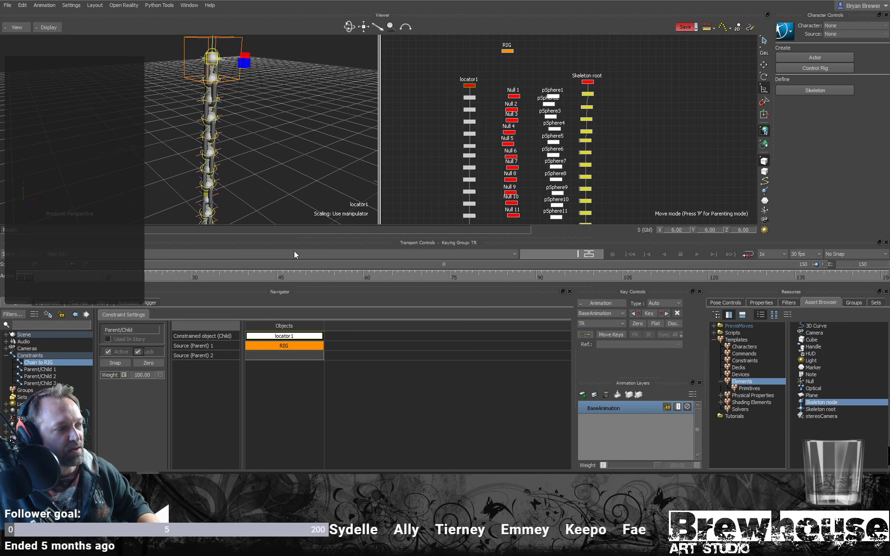
- Test the Chain to RIG constraint by moving the RIG marker sideways, and undo the move
{"action": "scroll", "coordinate": [545, 96], "scroll_direction": "down", "scroll_amount": 3}
{"action": "left_click", "coordinate": [517, 62]}
{"action": "key", "text": "t"}
{"action": "left_click_drag", "start_coordinate": [259, 74], "coordinate": [227, 97]}
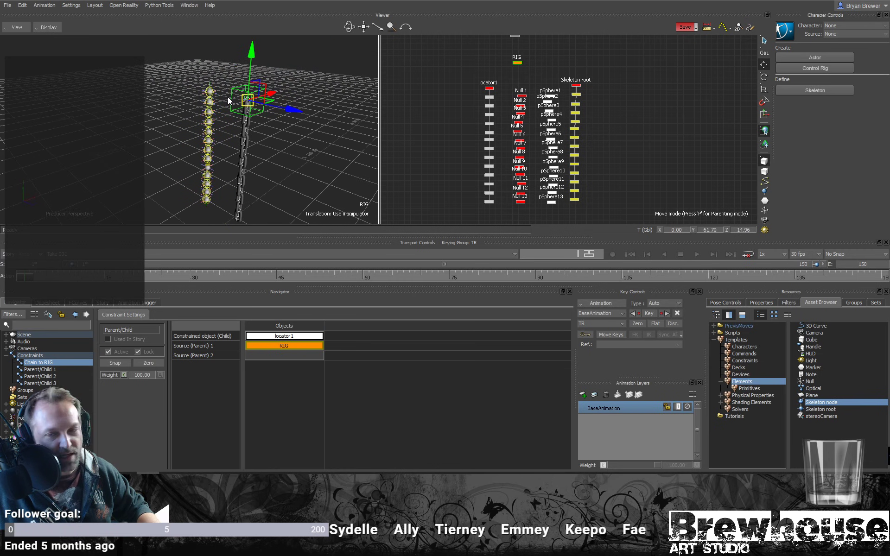
{"action": "key", "text": "ctrl+z"}
{"action": "scroll", "coordinate": [508, 65], "scroll_direction": "down", "scroll_amount": 1}
{"action": "left_click_drag", "start_coordinate": [508, 65], "coordinate": [521, 88], "text": "shift"}
{"action": "scroll", "coordinate": [492, 90], "scroll_direction": "up", "scroll_amount": 2}
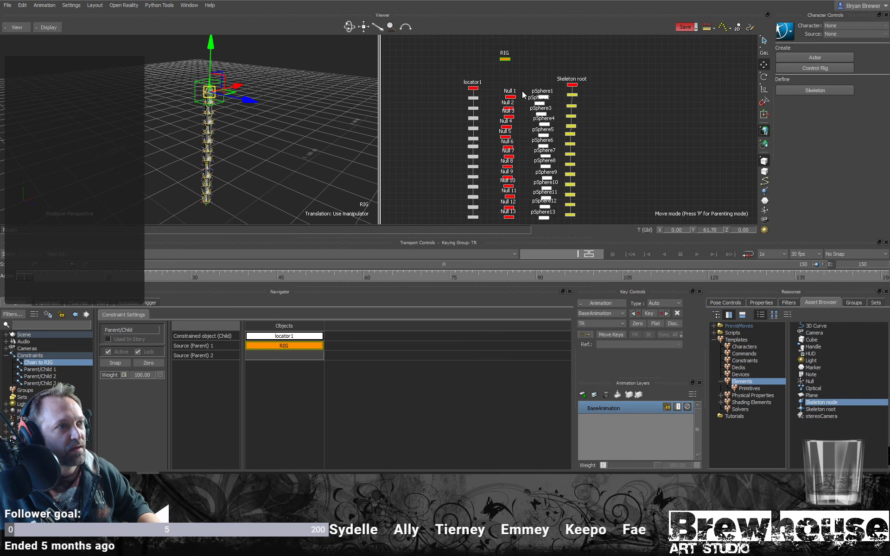
- Rename the Parent/Child 1 constraint as "pSphere to RIG"
{"action": "left_click", "coordinate": [338, 153]}
{"action": "left_click", "coordinate": [41, 370]}
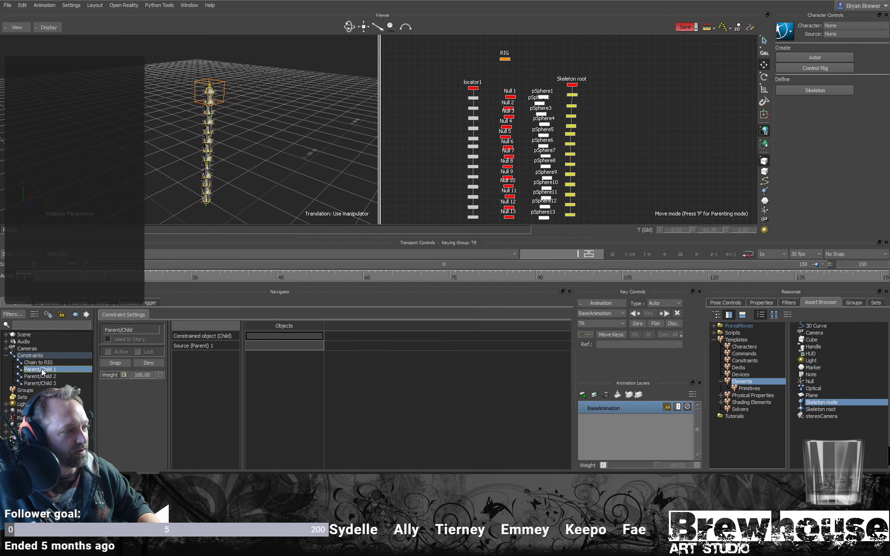
{"action": "right_click", "coordinate": [41, 368]}
{"action": "left_click", "coordinate": [111, 417]}
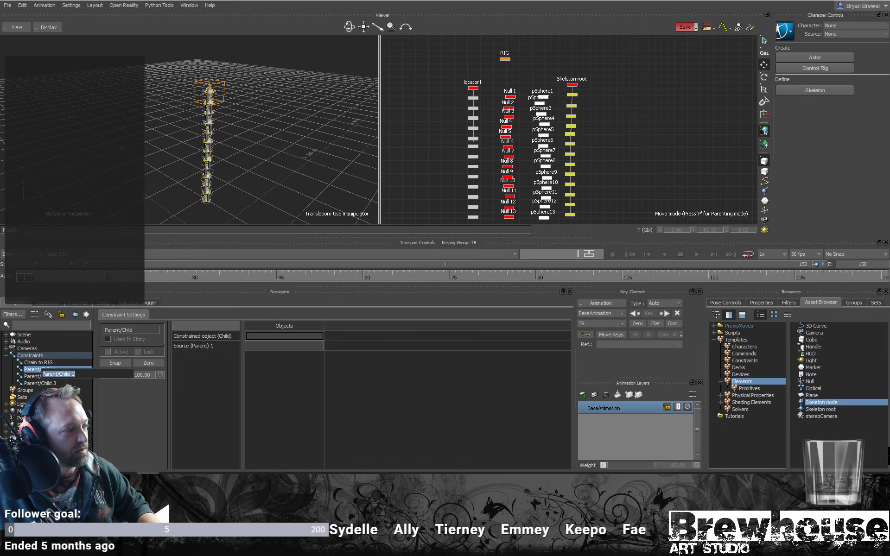
{"action": "type", "text": "pSh"}
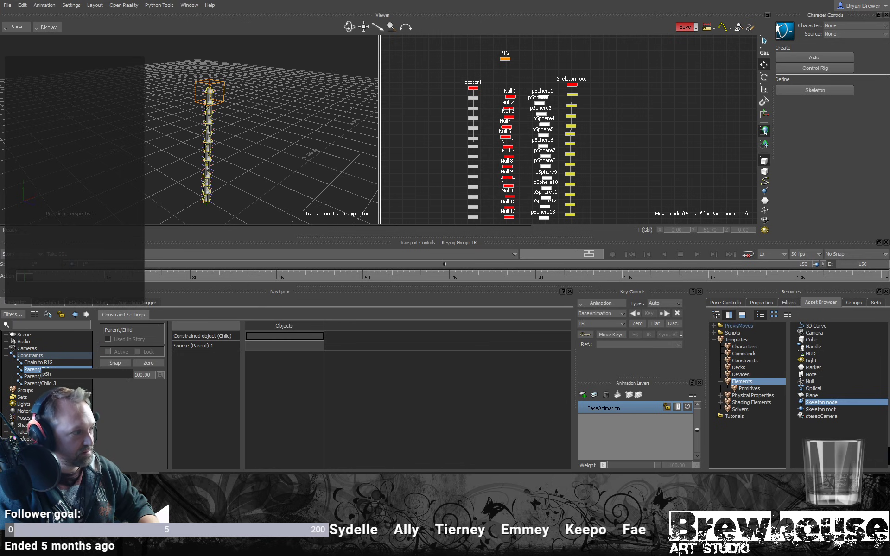
{"action": "key", "text": "BackSpace"}
{"action": "key", "text": "BackSpace"}
{"action": "key", "text": "BackSpace"}
{"action": "type", "text": "PSph"}
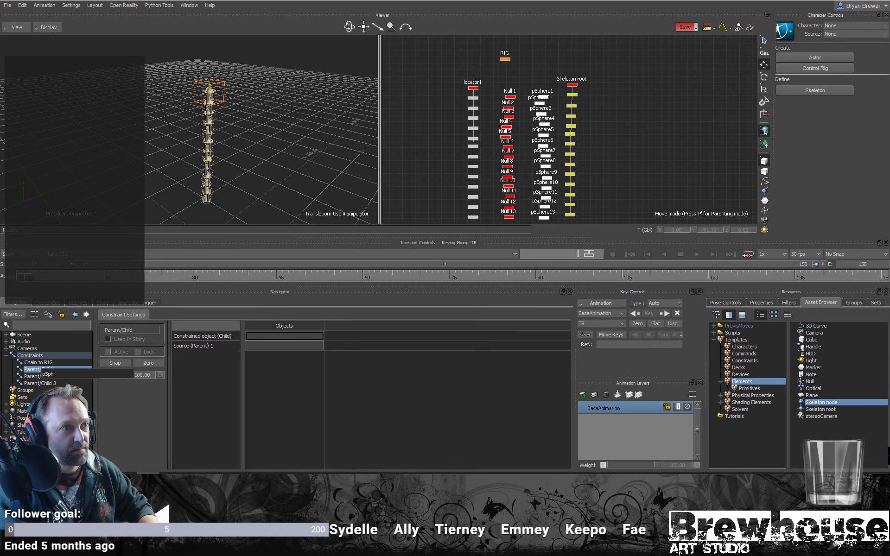
{"action": "type", "text": "ere"}
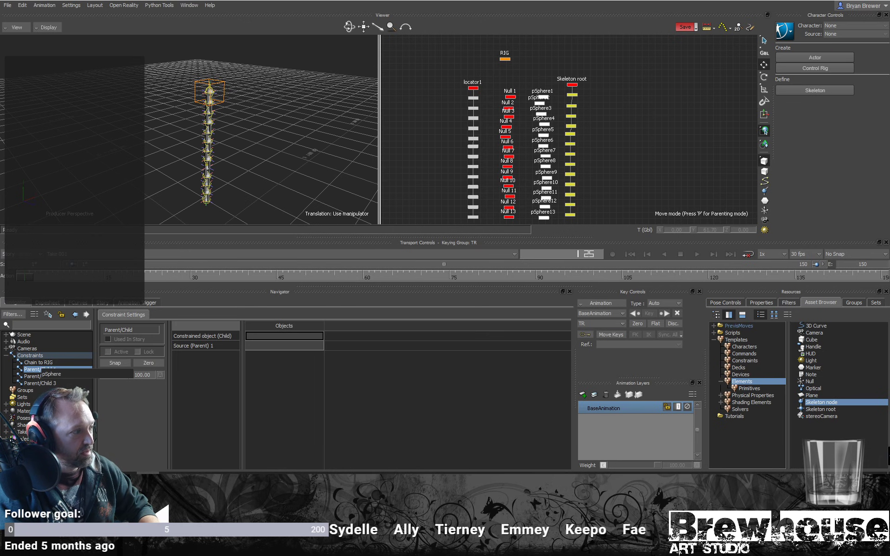
{"action": "type", "text": " to RIG"}
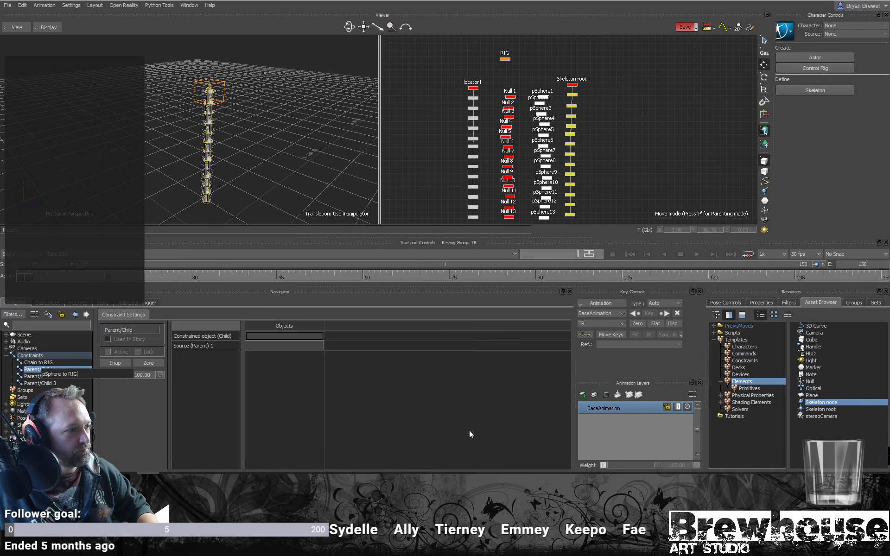
{"action": "key", "text": "Return"}
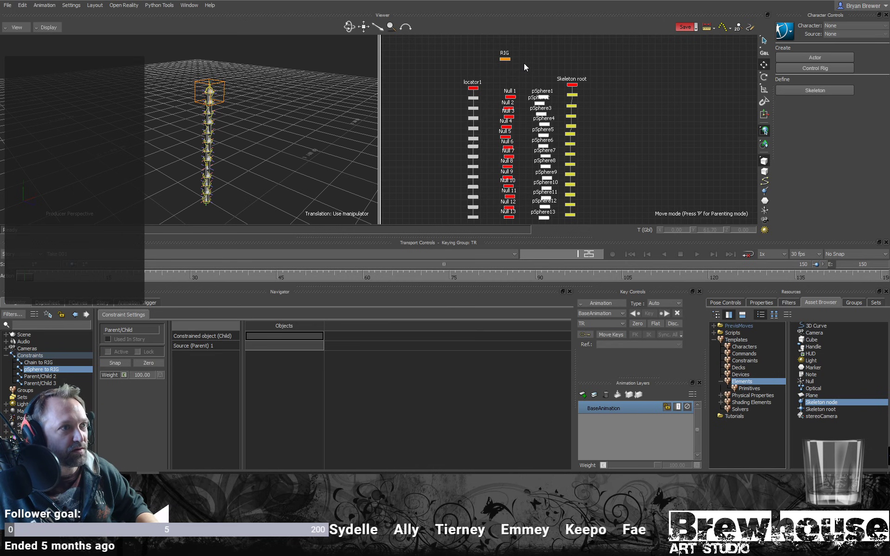
- Assign RIG as the source and pSphere1 as the constrained child in pSphere to RIG, then snap the constraint so it is active and locked
{"action": "left_click_drag", "start_coordinate": [490, 67], "coordinate": [434, 57]}
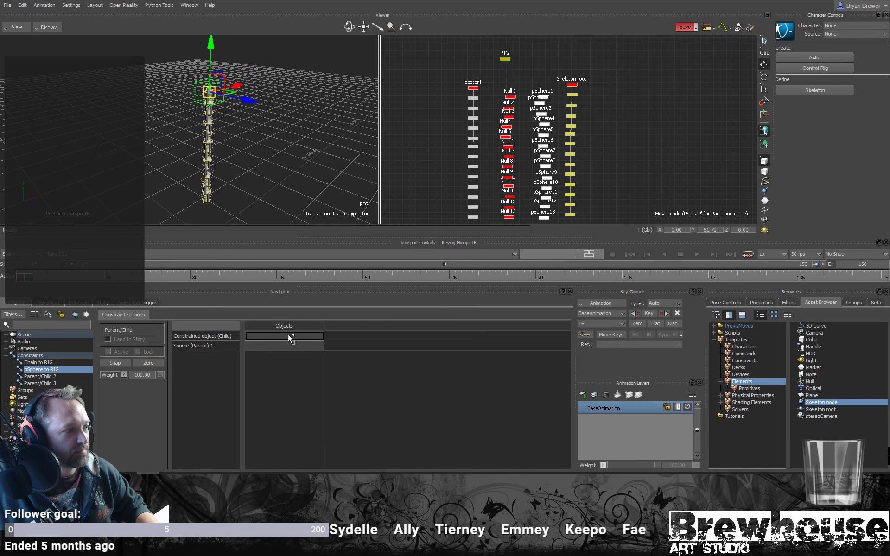
{"action": "left_click_drag", "start_coordinate": [289, 335], "coordinate": [286, 345]}
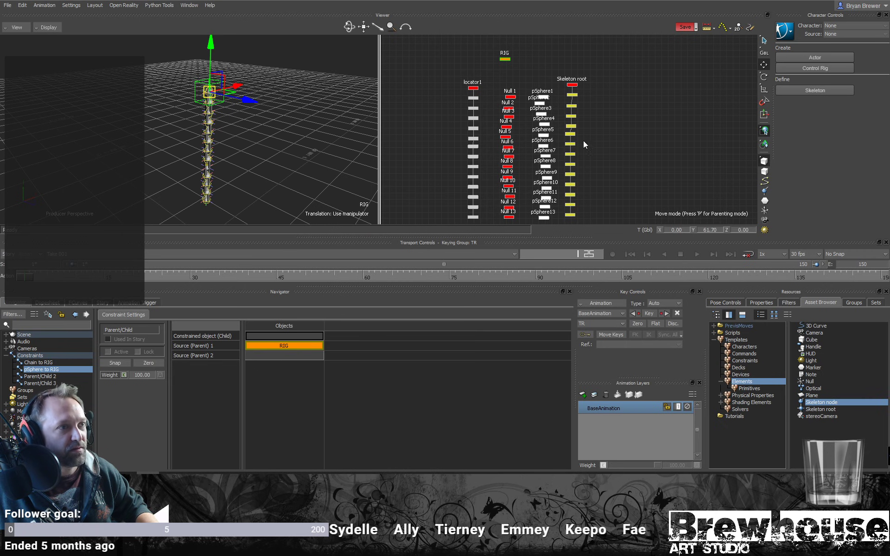
{"action": "left_click_drag", "start_coordinate": [538, 96], "coordinate": [280, 335]}
{"action": "left_click", "coordinate": [124, 362]}
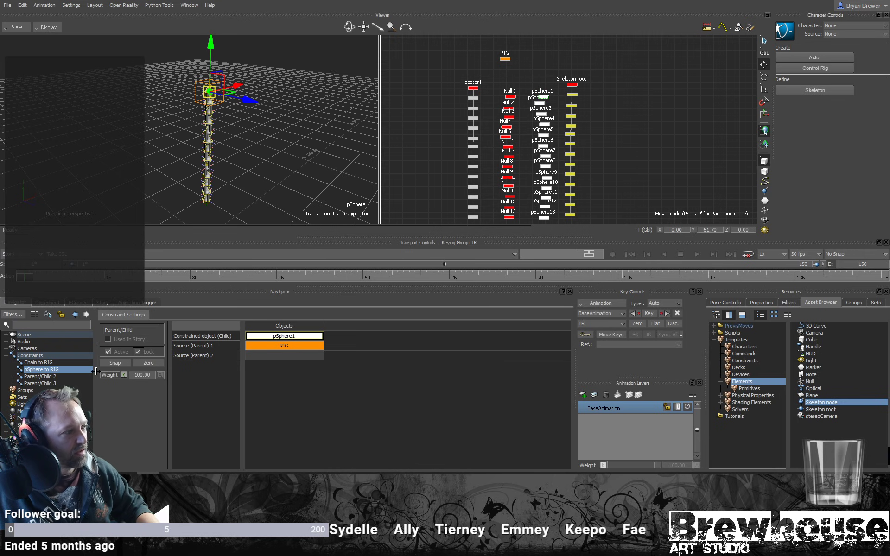
- Rename the Parent/Child 2 constraint as "Proxy to RIG"
{"action": "left_click", "coordinate": [52, 377]}
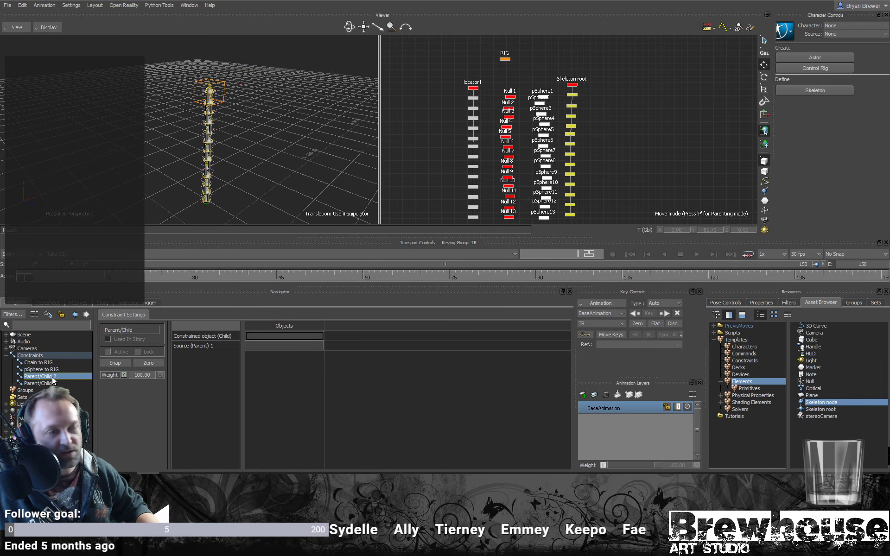
{"action": "right_click", "coordinate": [52, 377]}
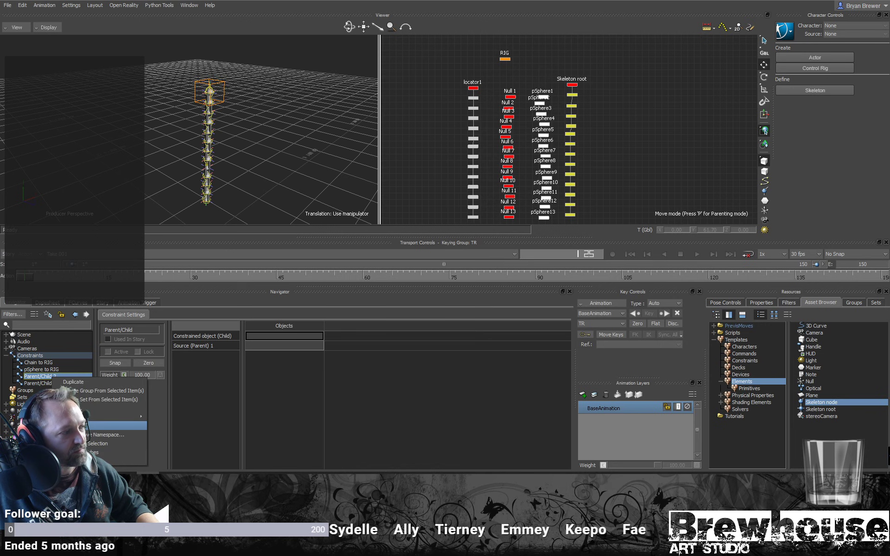
{"action": "left_click", "coordinate": [70, 426]}
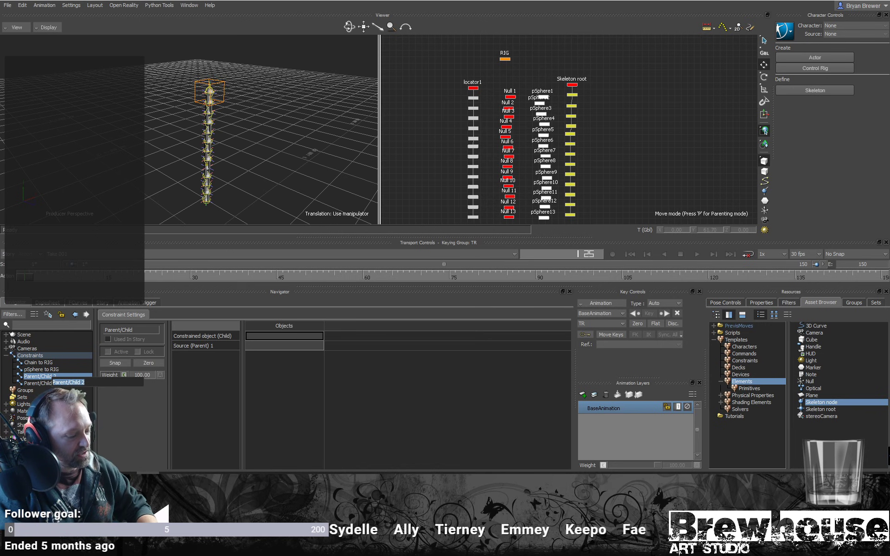
{"action": "type", "text": "Prox"}
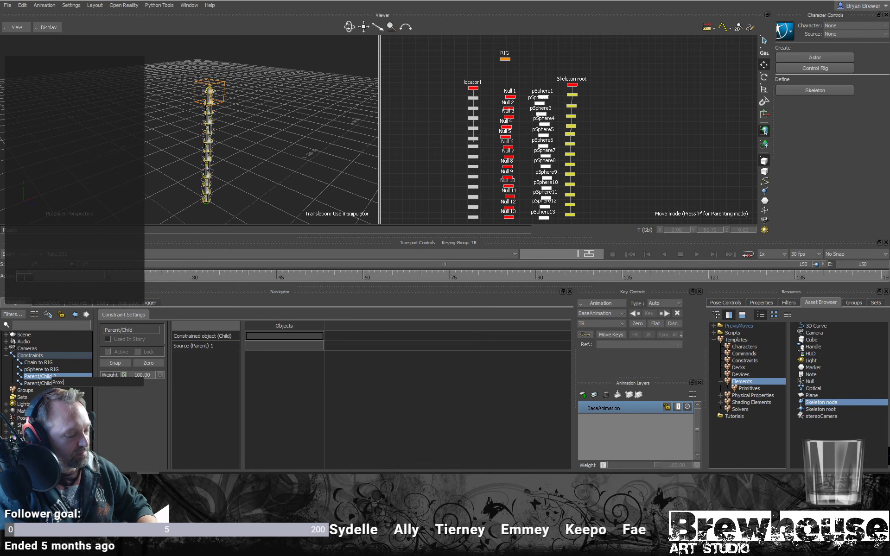
{"action": "type", "text": "y to RIG"}
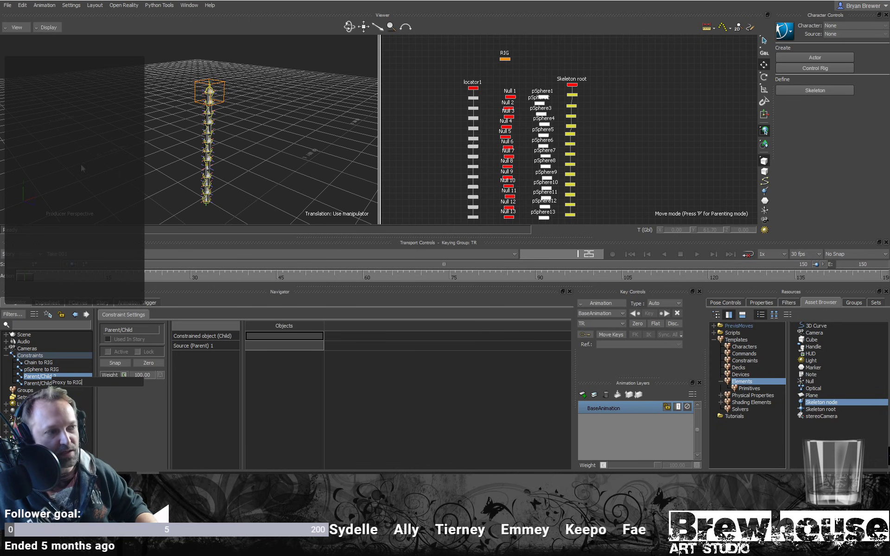
{"action": "key", "text": "Return"}
- Assign RIG as the source and Skeleton root as the constrained child in Proxy to RIG, with the constraint snapped, active and locked
{"action": "left_click_drag", "start_coordinate": [538, 41], "coordinate": [364, 237]}
{"action": "left_click_drag", "start_coordinate": [277, 352], "coordinate": [284, 346], "text": "alt"}
{"action": "left_click_drag", "start_coordinate": [569, 86], "coordinate": [568, 87]}
{"action": "left_click_drag", "start_coordinate": [636, 91], "coordinate": [336, 285], "text": "alt"}
{"action": "left_click_drag", "start_coordinate": [293, 336], "coordinate": [294, 336], "text": "alt"}
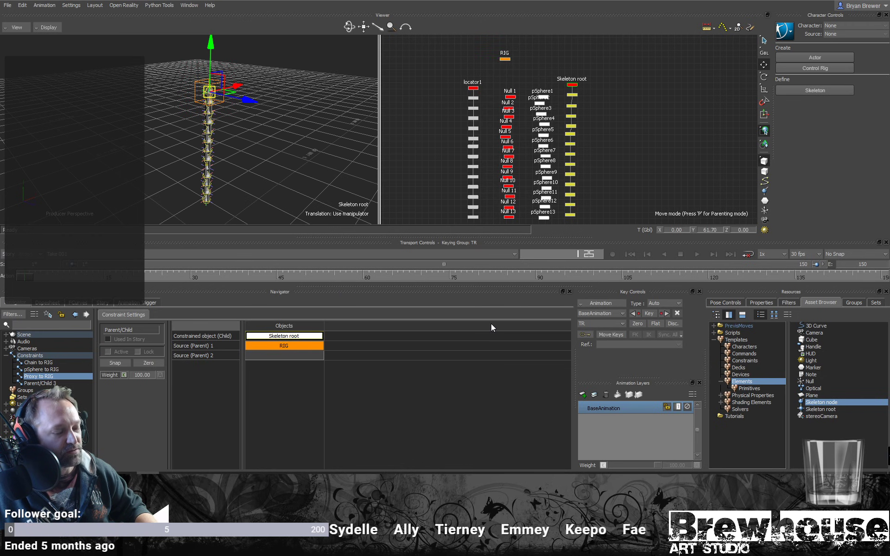
{"action": "left_click", "coordinate": [114, 363]}
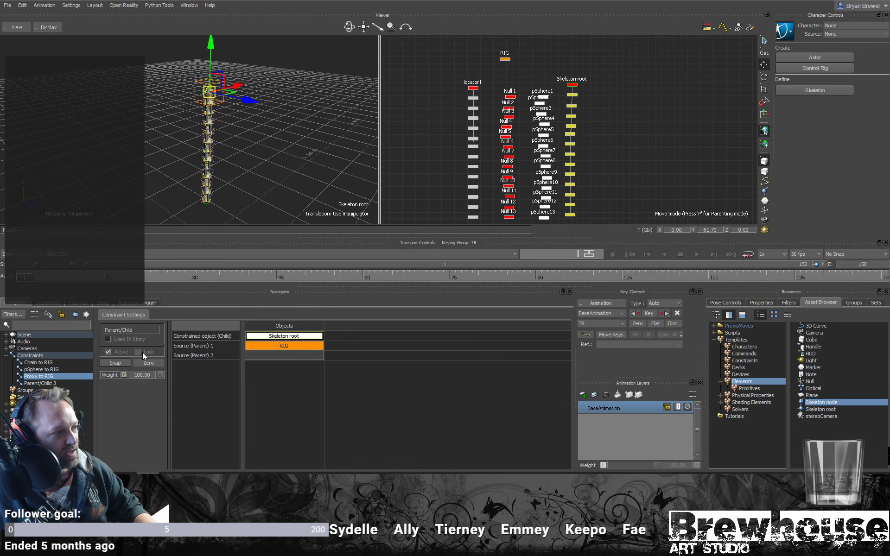
{"action": "left_click", "coordinate": [649, 130]}
- Add a Null beside the RIG marker in the schematic and name it "Physics"
{"action": "mouse_move", "coordinate": [645, 108]}
{"action": "right_mouse_down", "text": "alt"}
{"action": "mouse_move", "coordinate": [630, 108]}
{"action": "mouse_move", "coordinate": [638, 109]}
{"action": "right_mouse_up", "text": "alt"}
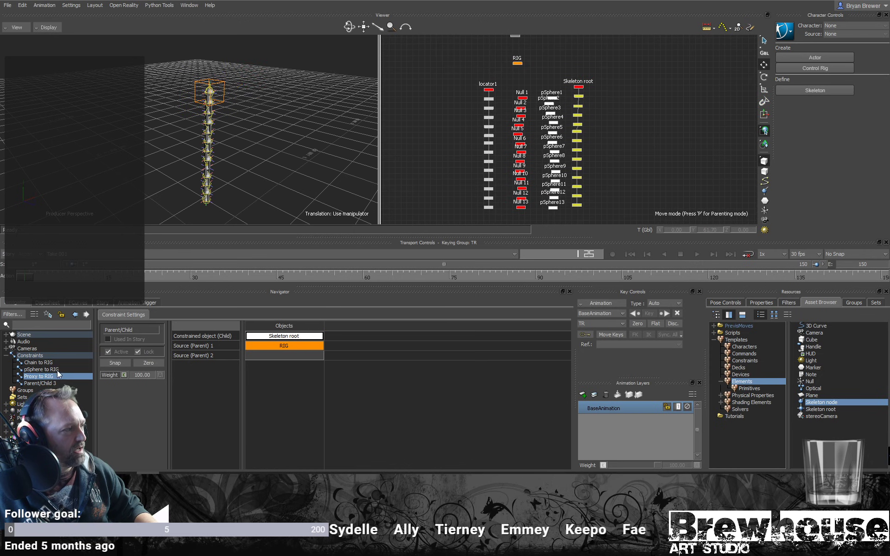
{"action": "left_click", "coordinate": [811, 382]}
{"action": "left_click_drag", "start_coordinate": [812, 386], "coordinate": [487, 66]}
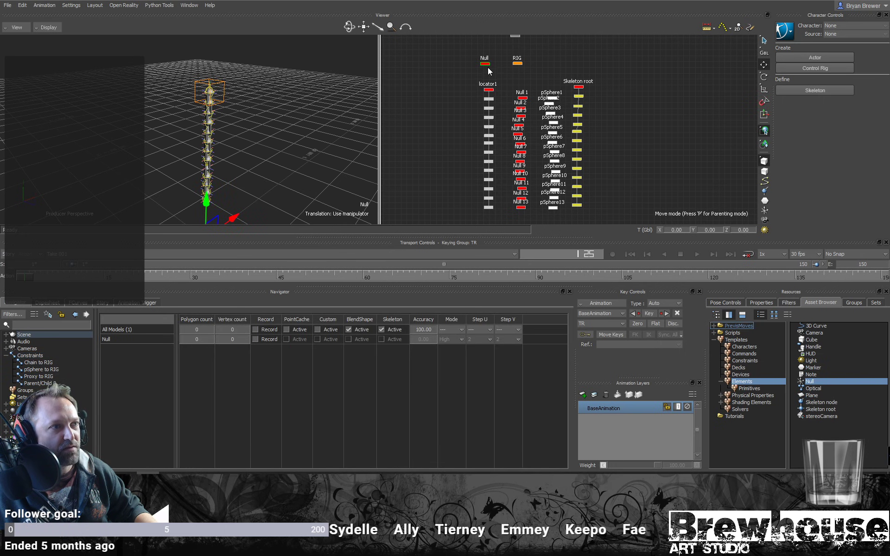
{"action": "right_click", "coordinate": [487, 67]}
{"action": "left_click", "coordinate": [510, 130]}
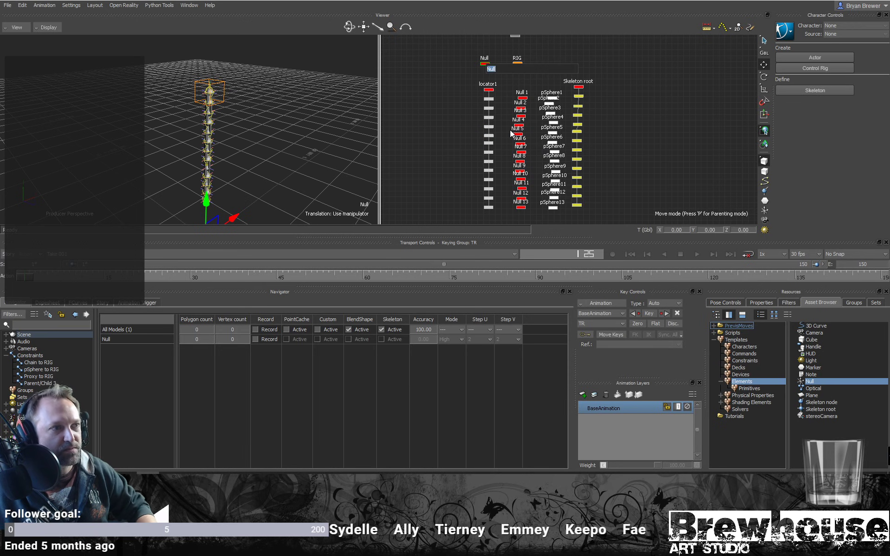
{"action": "type", "text": "Physics"}
{"action": "key", "text": "Return"}
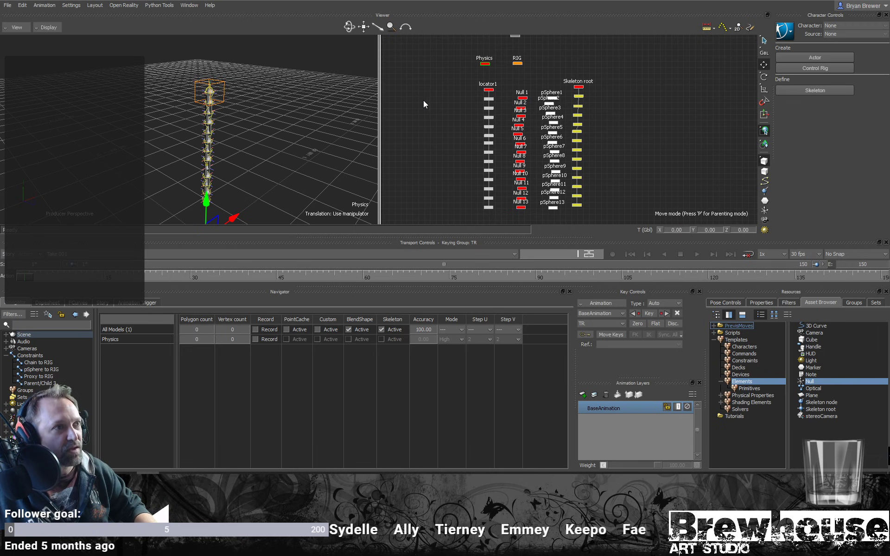
- Rename the Parent/Child 3 constraint as "Physics to RIG"
{"action": "left_click", "coordinate": [44, 383]}
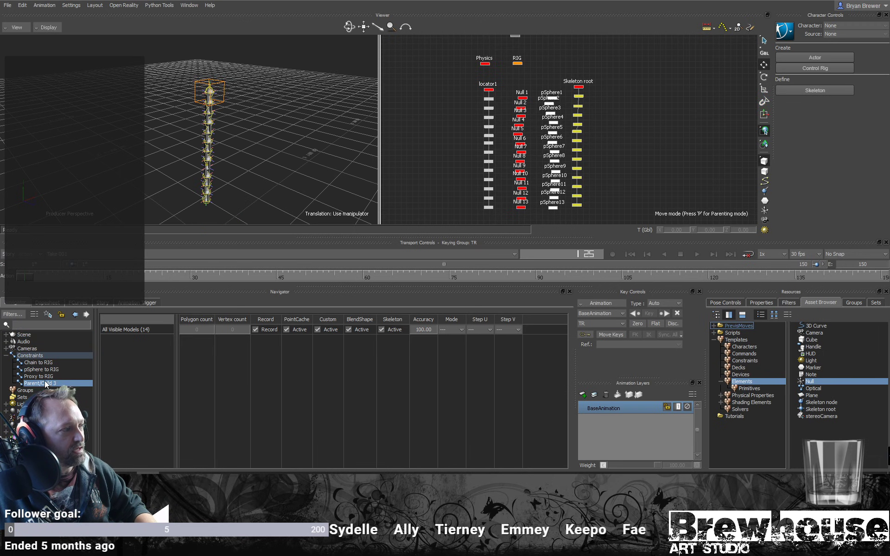
{"action": "right_click", "coordinate": [42, 382]}
{"action": "left_click", "coordinate": [64, 429]}
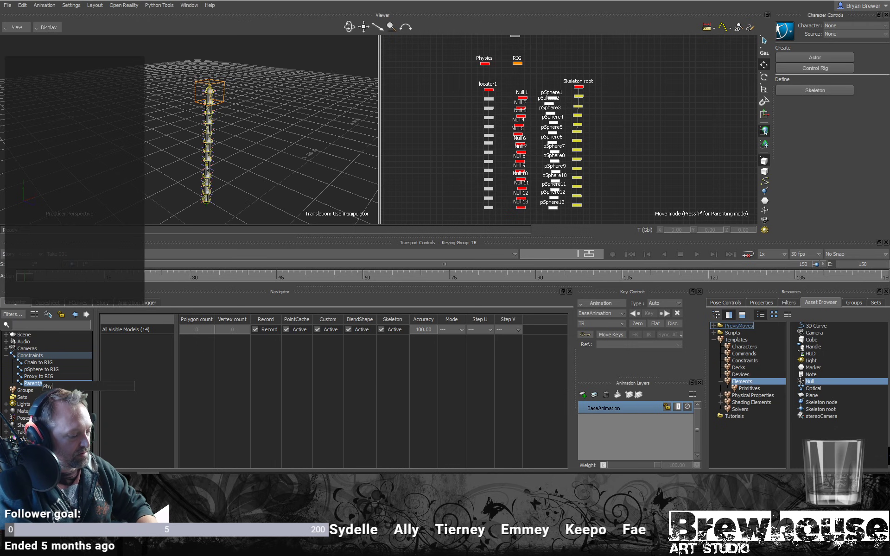
{"action": "type", "text": "Physics to RIG"}
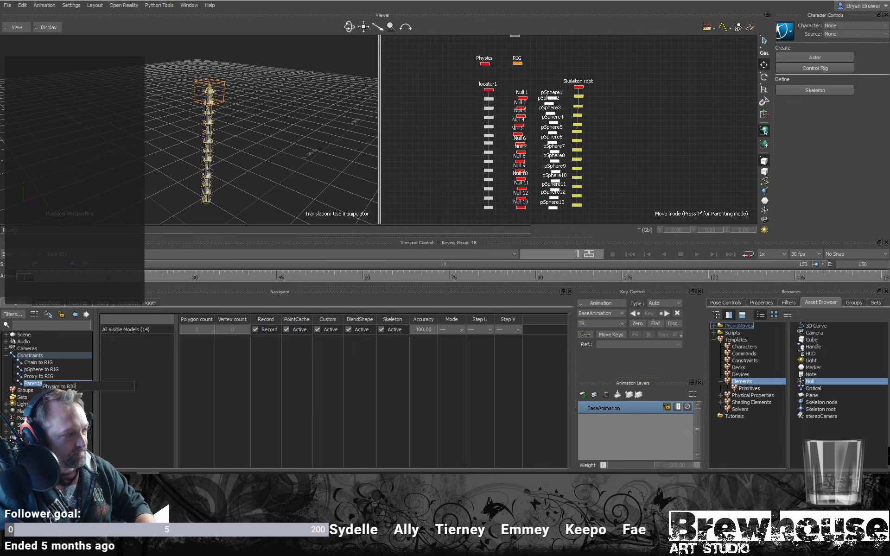
{"action": "key", "text": "Return"}
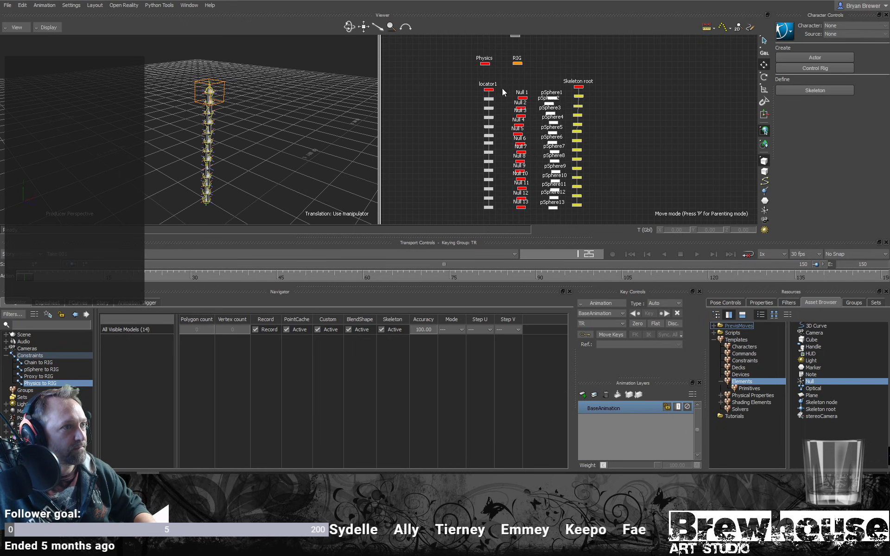
- Assign Physics as the constrained child and RIG as the source in Physics to RIG, with the constraint snapped, active and locked
{"action": "left_click", "coordinate": [41, 383]}
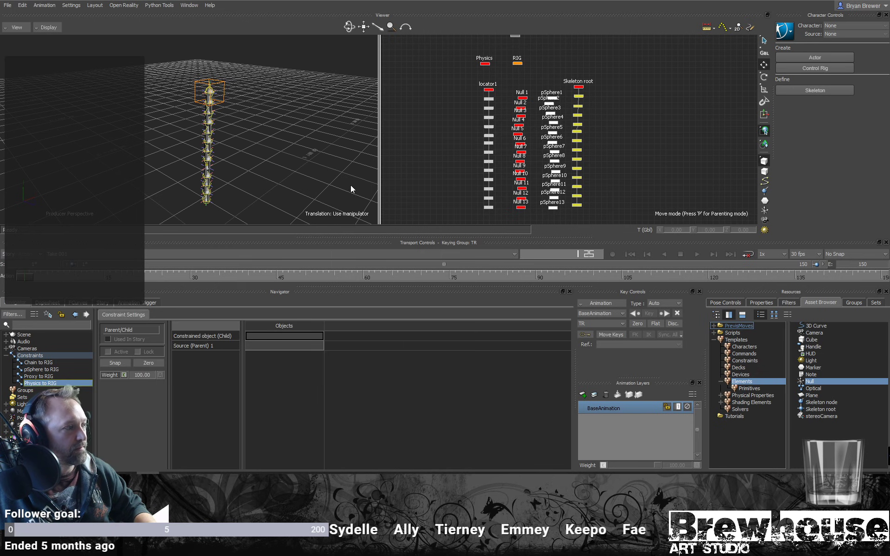
{"action": "left_click_drag", "start_coordinate": [487, 61], "coordinate": [284, 338]}
{"action": "left_click_drag", "start_coordinate": [517, 62], "coordinate": [293, 344]}
{"action": "left_click", "coordinate": [123, 363]}
{"action": "left_click", "coordinate": [138, 352]}
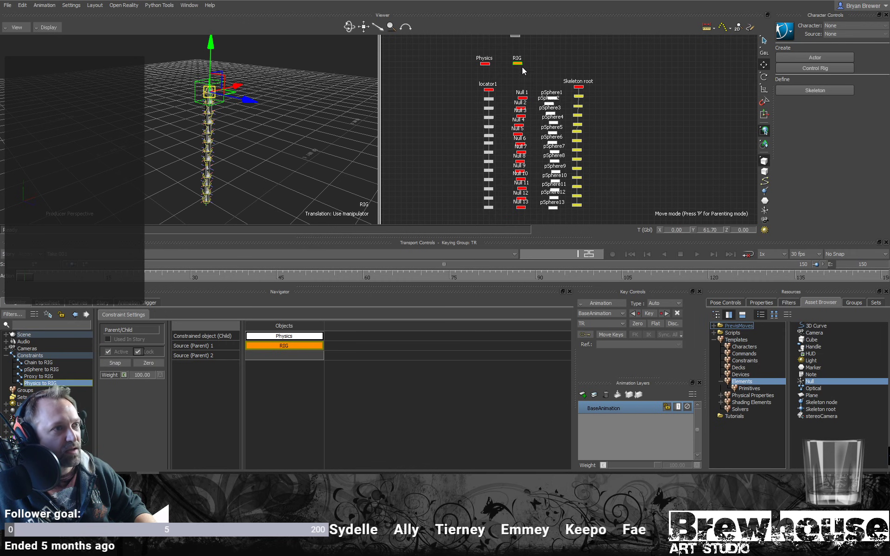
- Test the constraints by moving the RIG marker along its blue axis, undo the move and deselect the marker
{"action": "left_click_drag", "start_coordinate": [249, 104], "coordinate": [290, 143]}
{"action": "key", "text": "ctrl+z"}
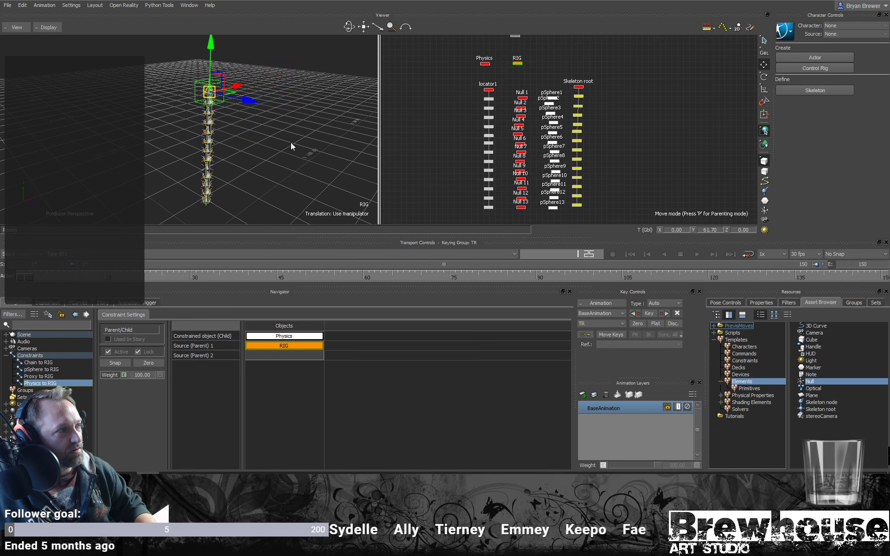
{"action": "left_click", "coordinate": [644, 133]}
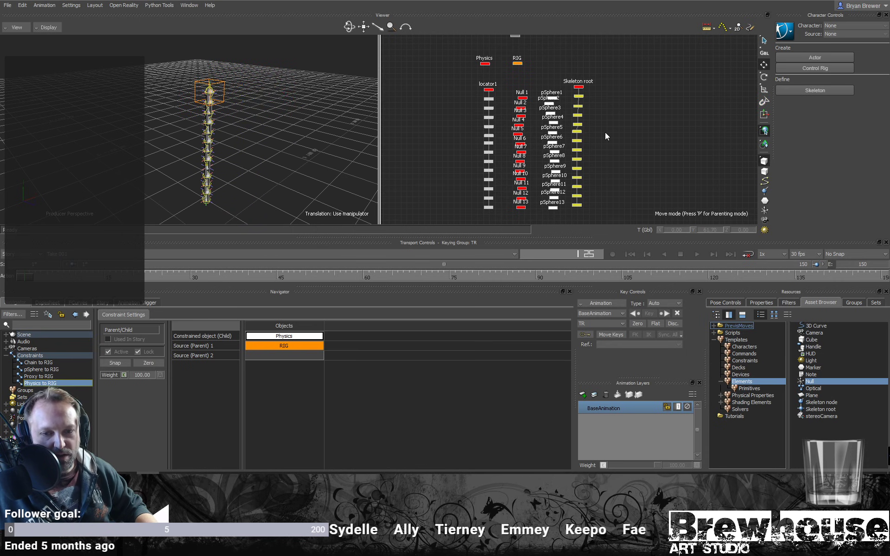
- Insert two new folders under Constraints in the Navigator
{"action": "left_click_drag", "start_coordinate": [234, 160], "coordinate": [257, 144], "text": "alt"}
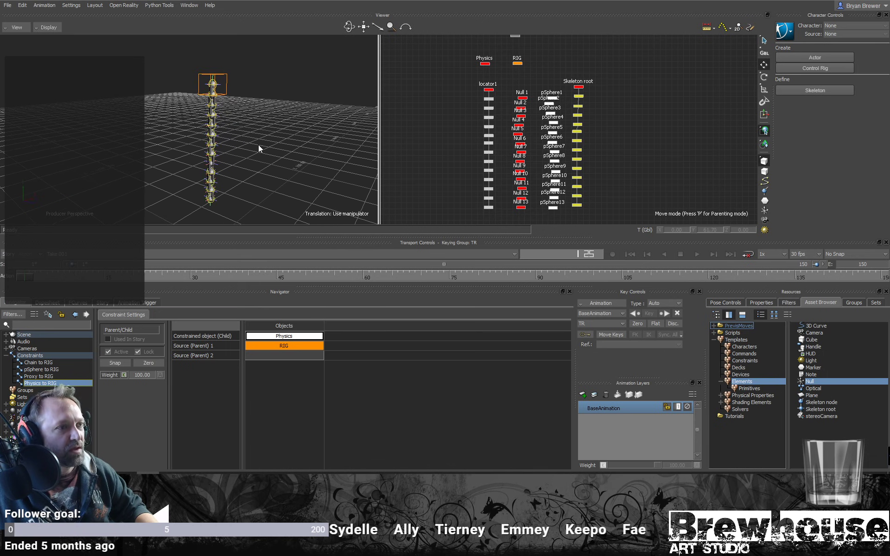
{"action": "left_click", "coordinate": [25, 357]}
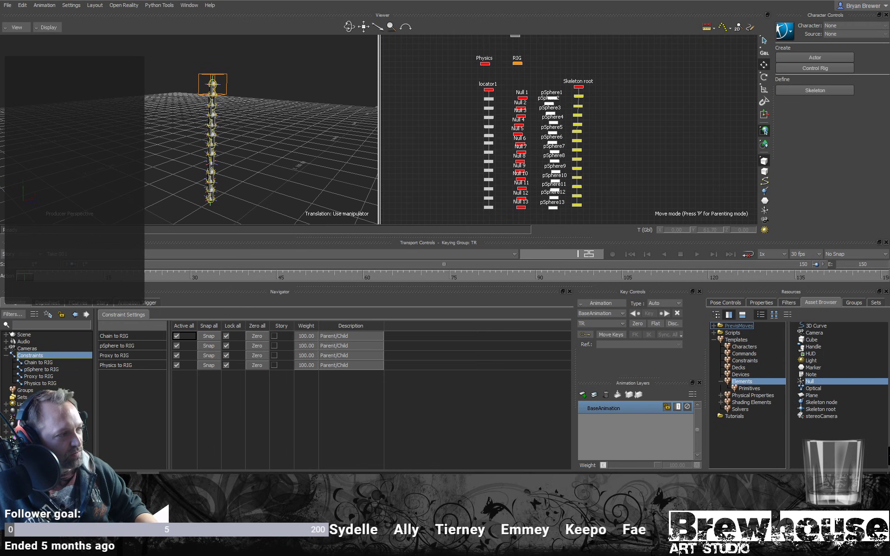
{"action": "right_click", "coordinate": [28, 359]}
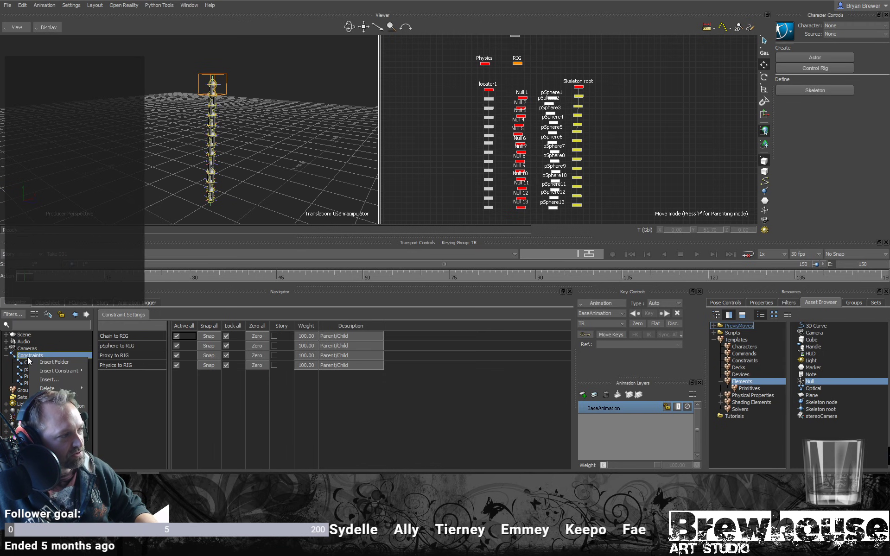
{"action": "left_click", "coordinate": [54, 362]}
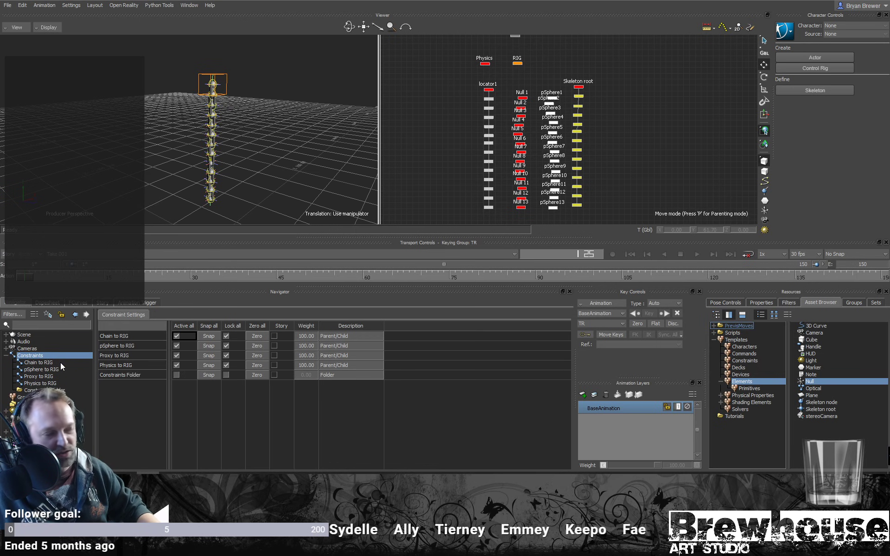
{"action": "right_click", "coordinate": [29, 355]}
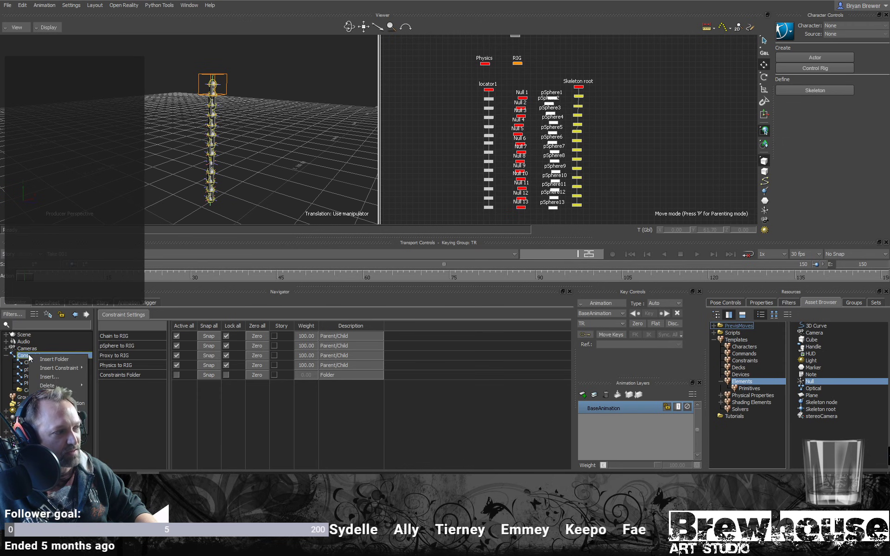
{"action": "left_click", "coordinate": [54, 359]}
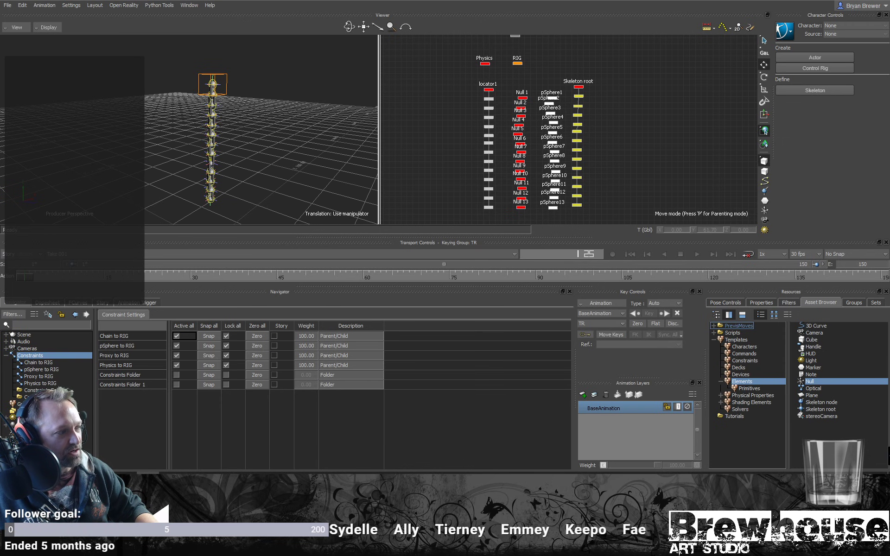
- Rename the two new constraint folders as "Proxy" and "Chain"
{"action": "left_click", "coordinate": [40, 390]}
{"action": "right_click", "coordinate": [41, 391]}
{"action": "left_click", "coordinate": [58, 425]}
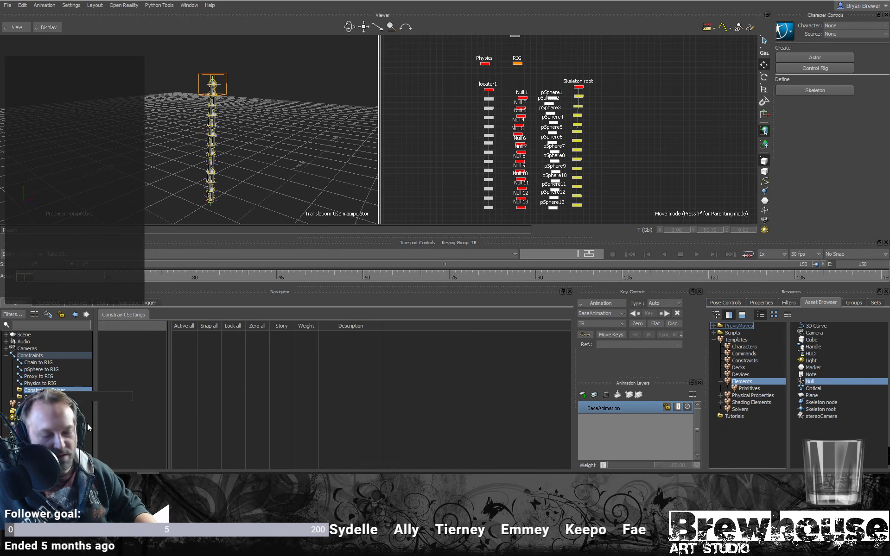
{"action": "type", "text": "Proxy"}
{"action": "key", "text": "Return"}
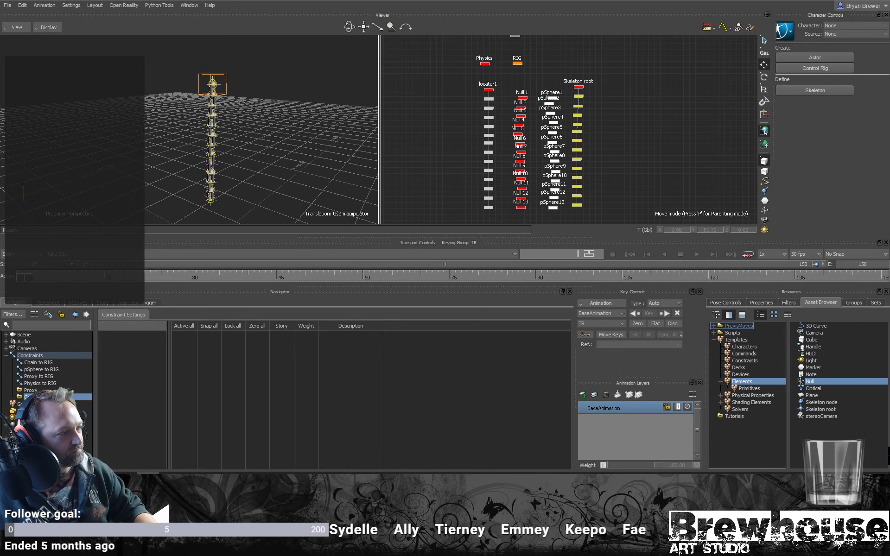
{"action": "left_click", "coordinate": [66, 403]}
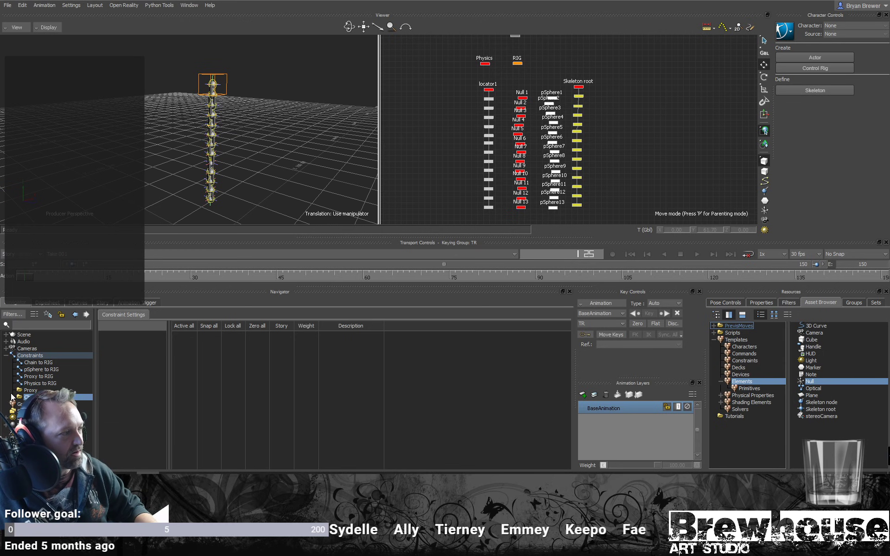
{"action": "left_click", "coordinate": [27, 391]}
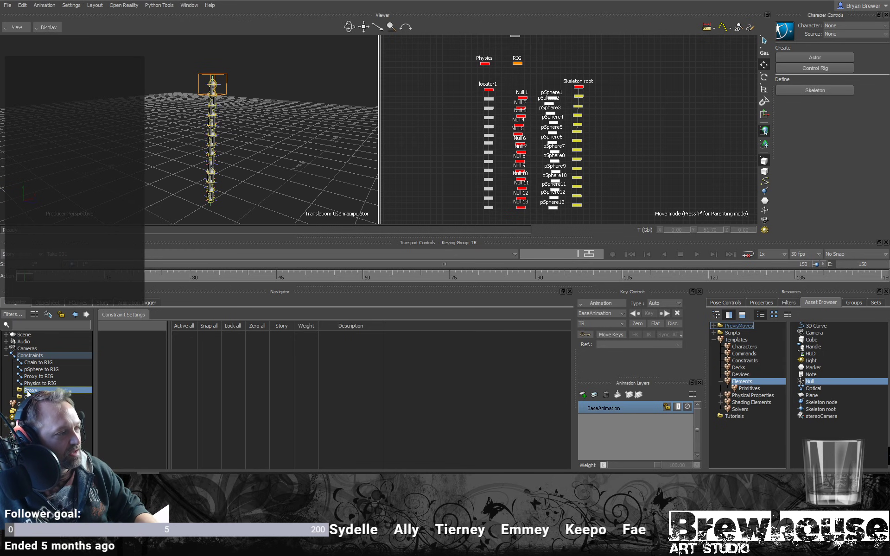
{"action": "left_click", "coordinate": [36, 355]}
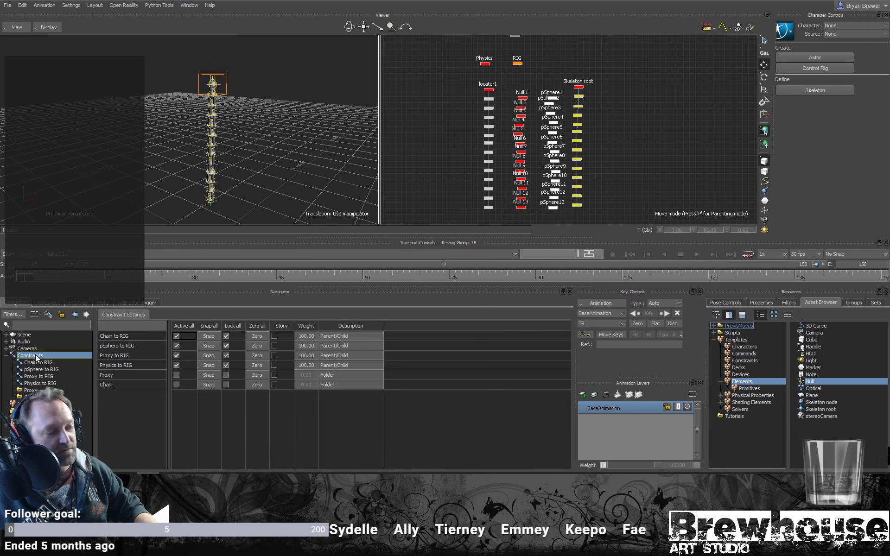
- Insert a Parent/Child constraint under Constraints and duplicate it until there are four Parent/Child constraints
{"action": "right_click", "coordinate": [38, 355]}
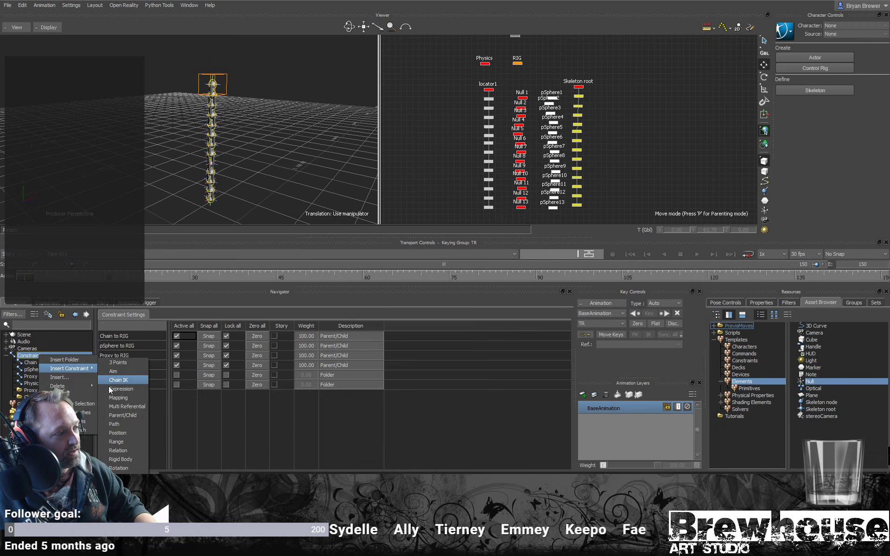
{"action": "left_click", "coordinate": [121, 415]}
{"action": "right_click", "coordinate": [37, 403]}
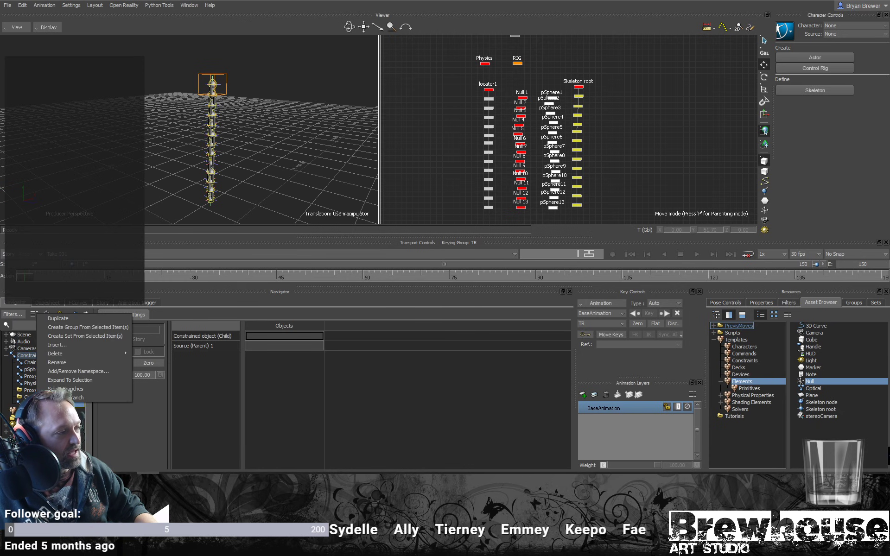
{"action": "left_click", "coordinate": [66, 319]}
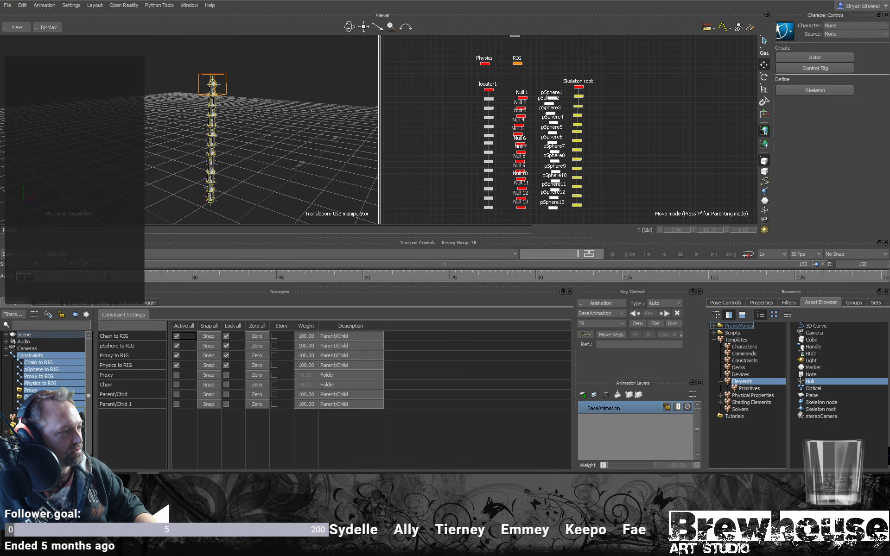
{"action": "left_click", "coordinate": [44, 404]}
{"action": "left_click", "coordinate": [47, 411], "text": "shift"}
{"action": "right_click", "coordinate": [48, 410]}
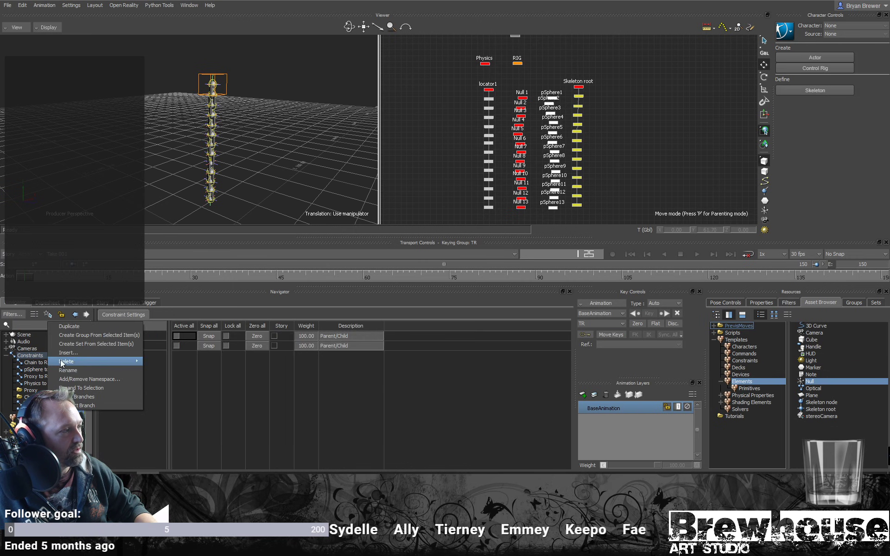
{"action": "left_click", "coordinate": [71, 326]}
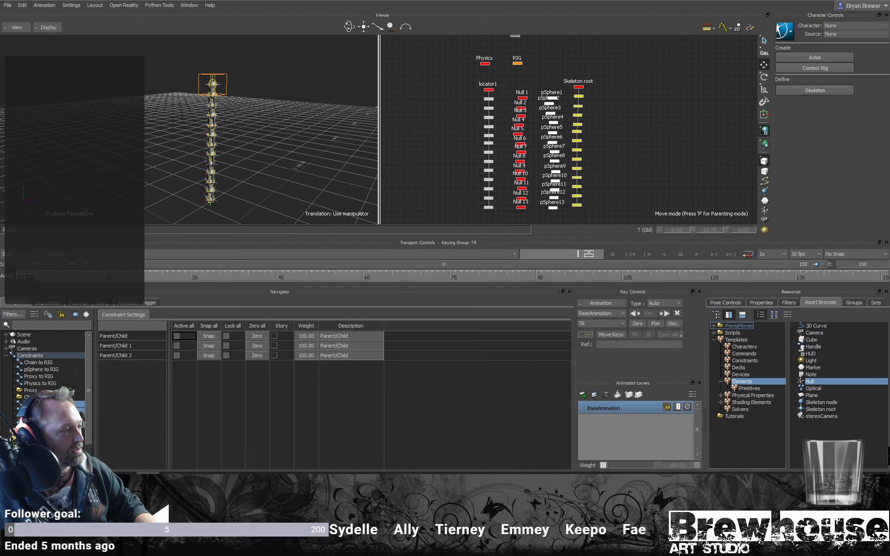
- Duplicate the new Parent/Child constraints in sets of four, twice, to produce copies up to Parent/Child 11
{"action": "left_click", "coordinate": [45, 418], "text": "ctrl"}
{"action": "right_click", "coordinate": [45, 418]}
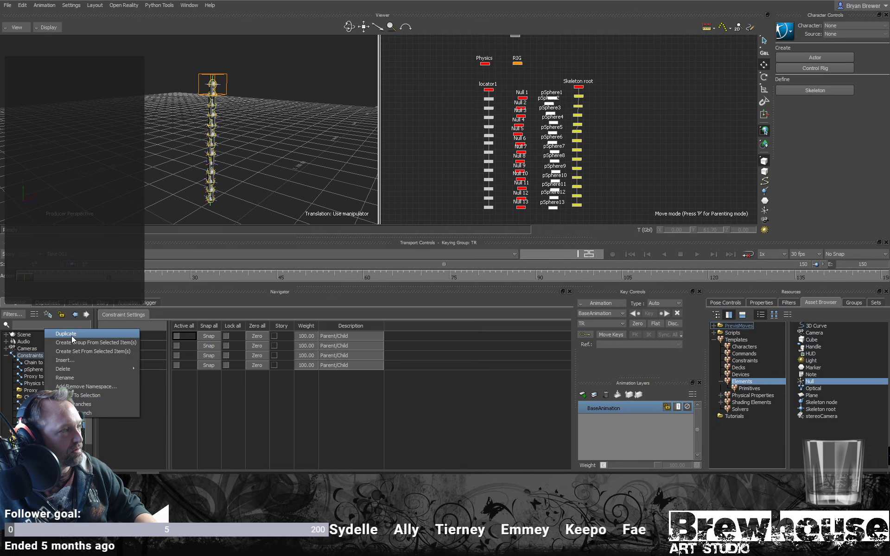
{"action": "left_click", "coordinate": [71, 334]}
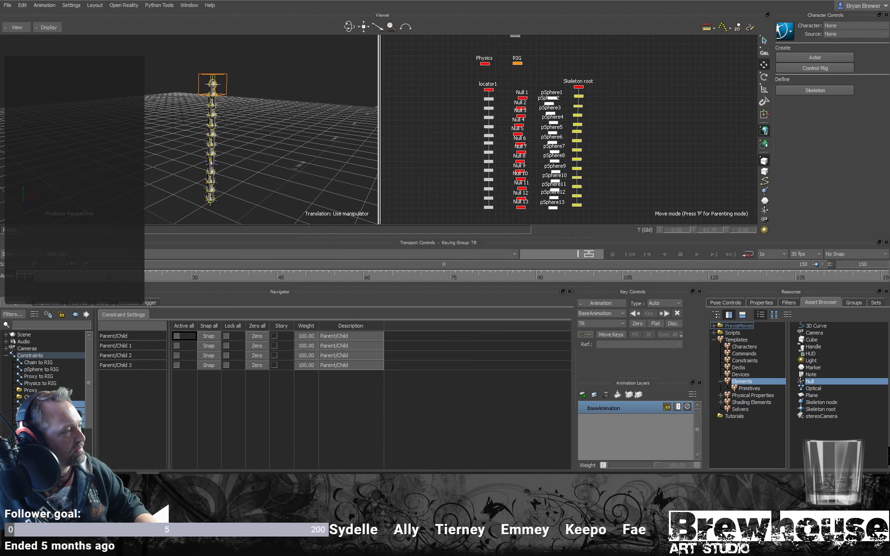
{"action": "left_click", "coordinate": [45, 432]}
{"action": "left_click", "coordinate": [40, 432], "text": "shift"}
{"action": "right_click", "coordinate": [40, 433]}
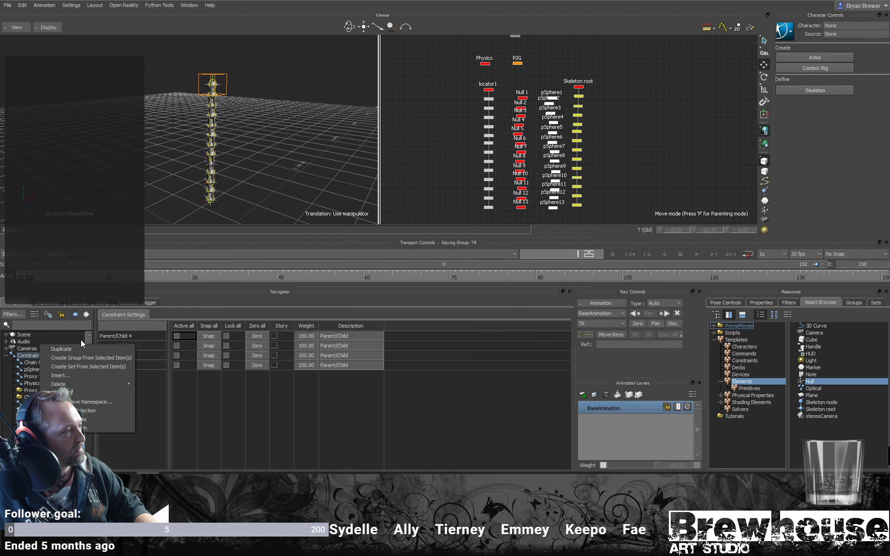
{"action": "left_click", "coordinate": [77, 352]}
{"action": "left_click_drag", "start_coordinate": [88, 408], "coordinate": [88, 438]}
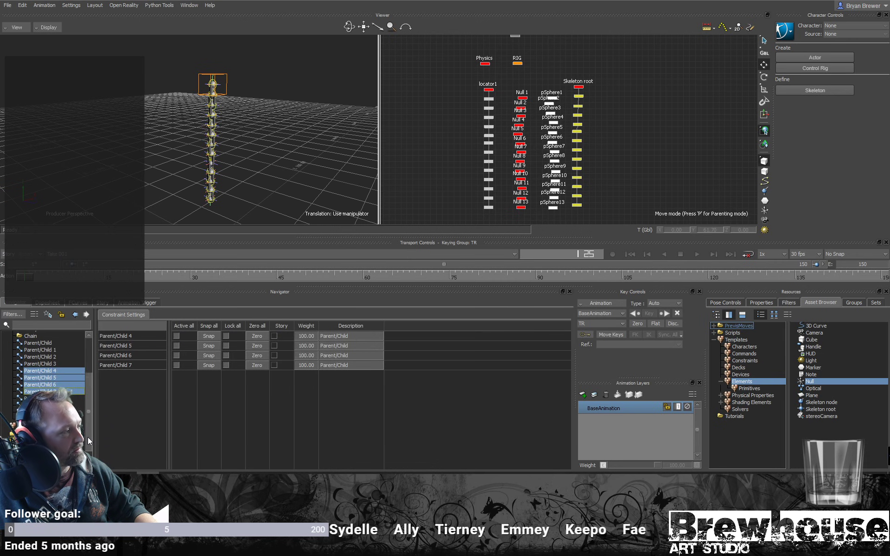
{"action": "left_click", "coordinate": [47, 420]}
{"action": "left_click", "coordinate": [46, 399], "text": "shift"}
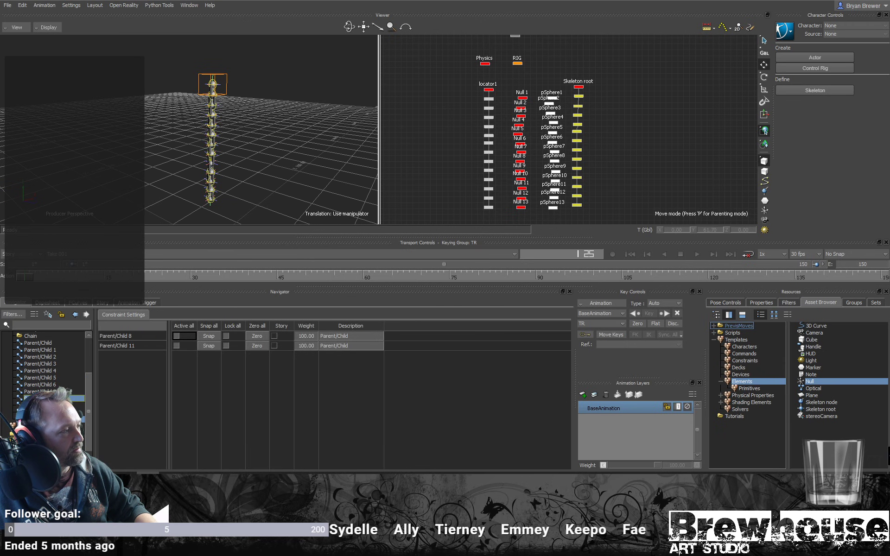
- Delete the unnumbered Parent/Child constraint so the numbering starts at Parent/Child 1
{"action": "left_click", "coordinate": [35, 343]}
{"action": "right_click", "coordinate": [35, 344]}
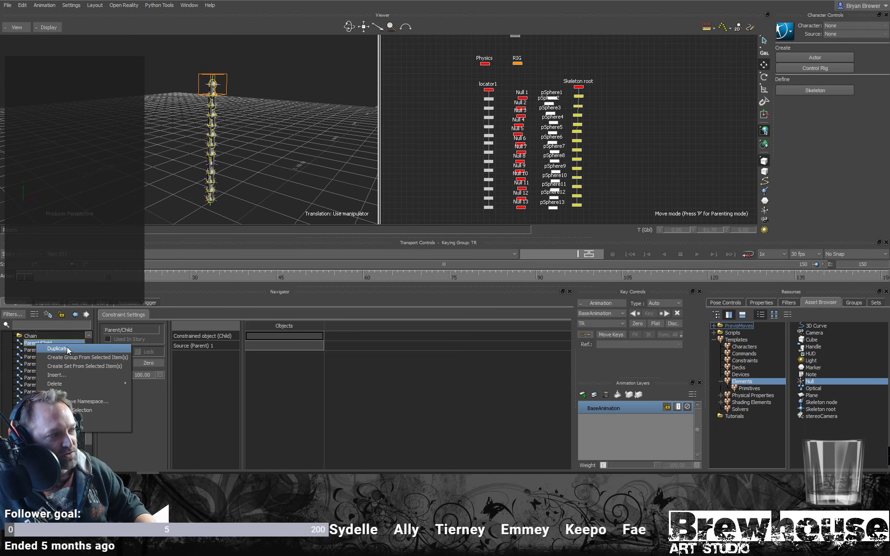
{"action": "mouse_move", "coordinate": [74, 384]}
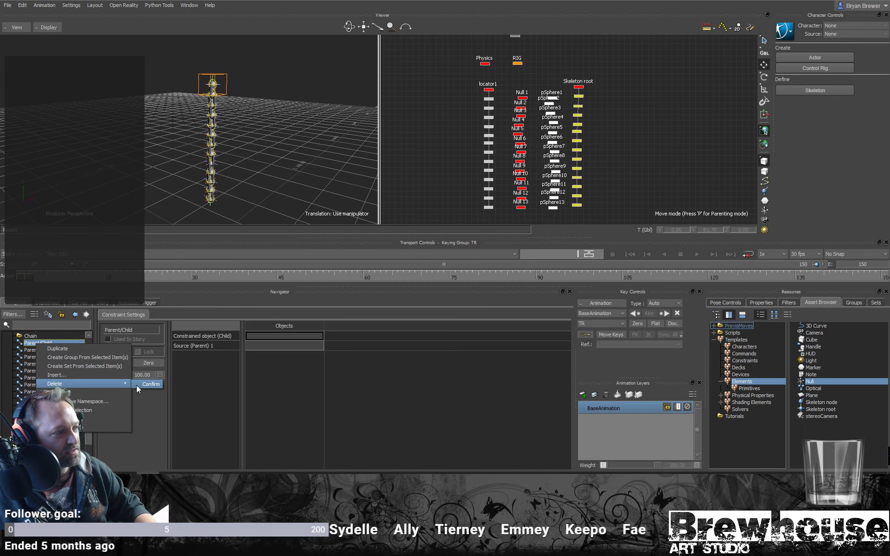
{"action": "left_click", "coordinate": [149, 385]}
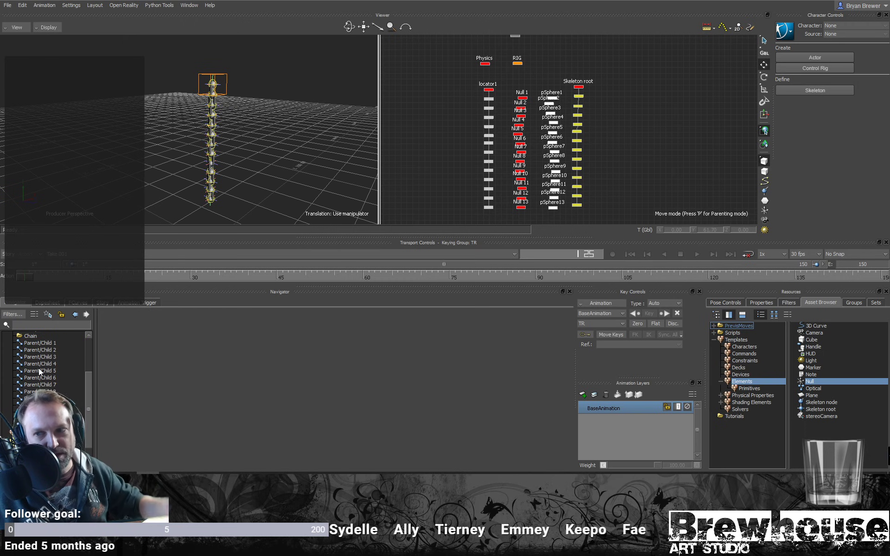
- Rename the Parent/Child 1 constraint as "proxy 1"
{"action": "left_click", "coordinate": [41, 343]}
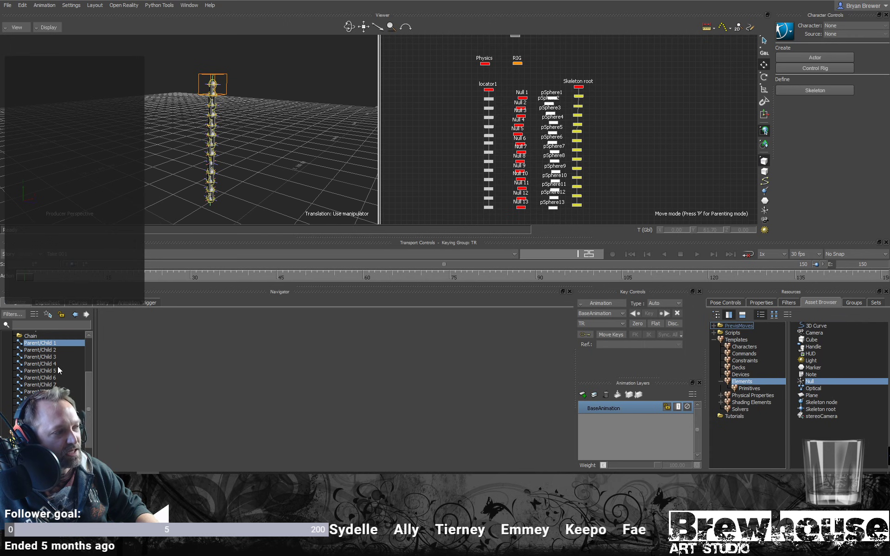
{"action": "right_click", "coordinate": [42, 344]}
{"action": "left_click", "coordinate": [74, 393]}
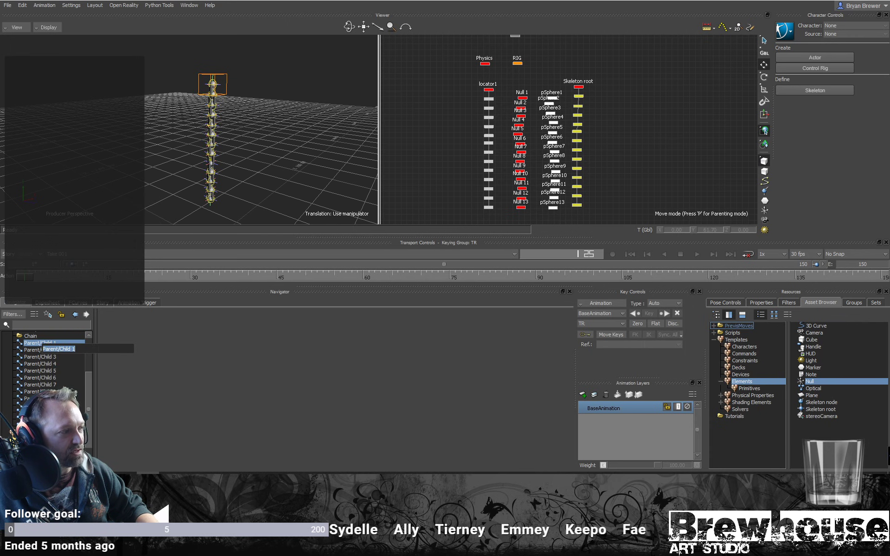
{"action": "key", "text": "shift+Left"}
{"action": "key", "text": "shift+Left"}
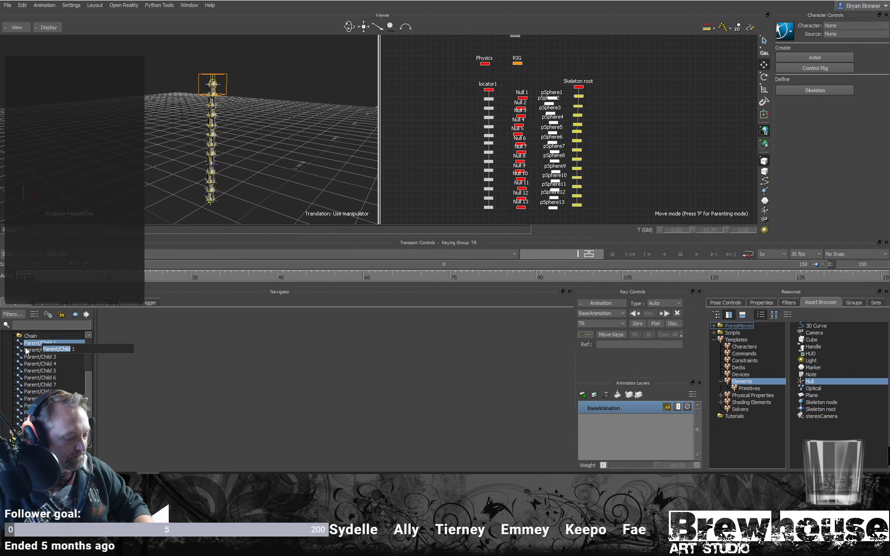
{"action": "type", "text": "proxy"}
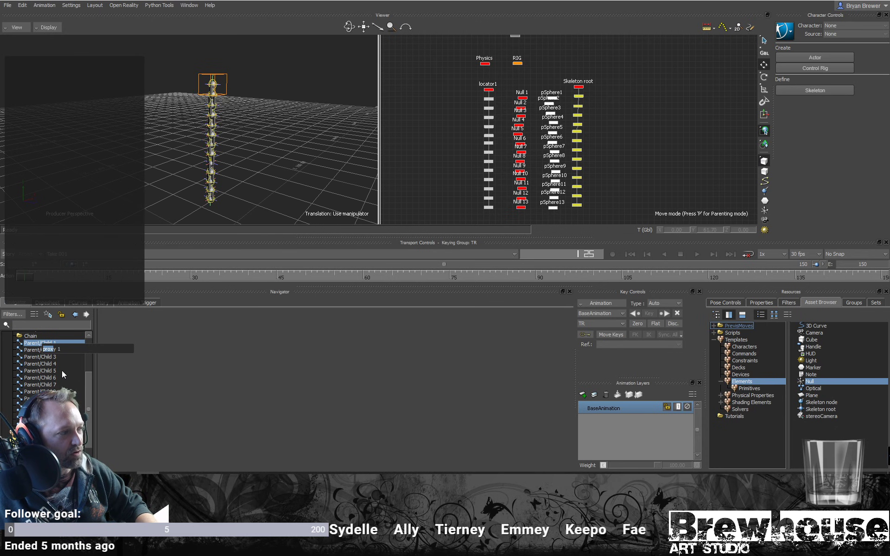
- Rename the Parent/Child 2 constraint as "proxy 2"
{"action": "left_click", "coordinate": [33, 351]}
{"action": "right_click", "coordinate": [32, 351]}
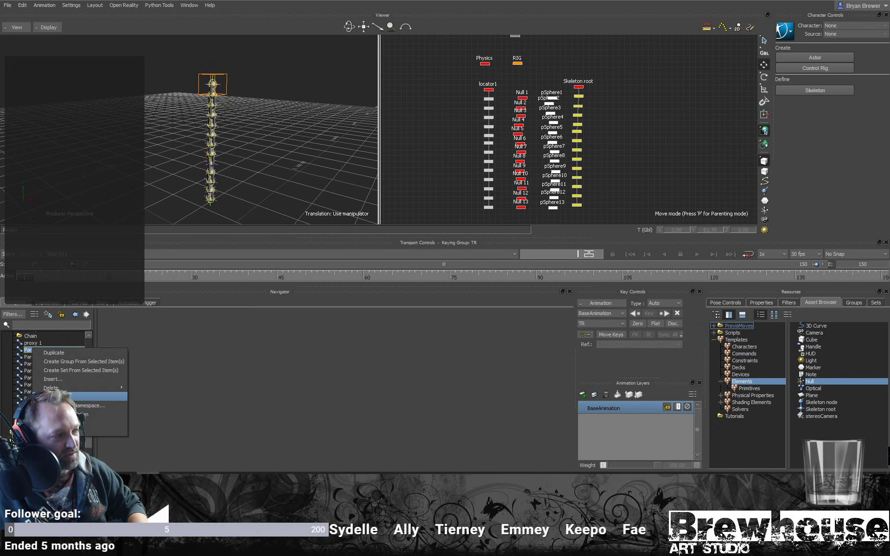
{"action": "left_click", "coordinate": [56, 397]}
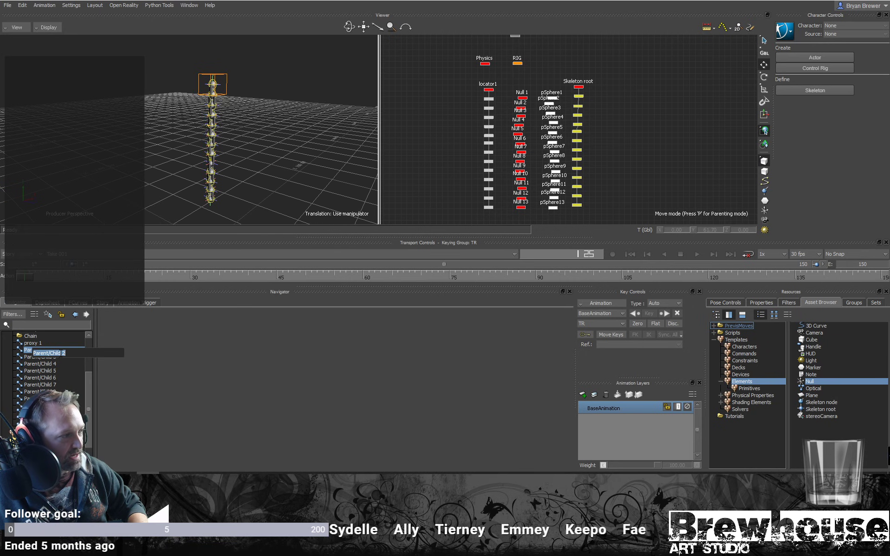
{"action": "key", "text": "shift+Left"}
{"action": "key", "text": "shift+Left"}
{"action": "type", "text": "proxy"}
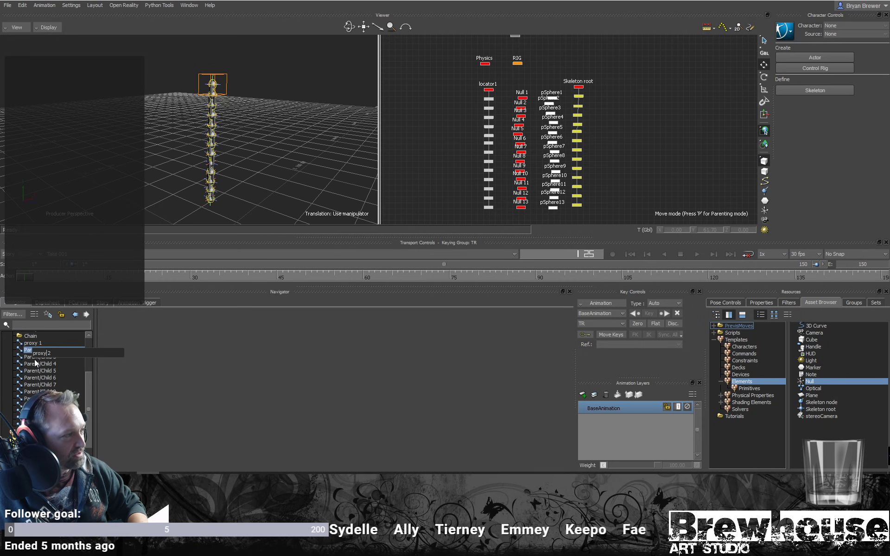
{"action": "key", "text": "Return"}
- Rename the Parent/Child 3 constraint as "proxy 3"
{"action": "left_click", "coordinate": [35, 358]}
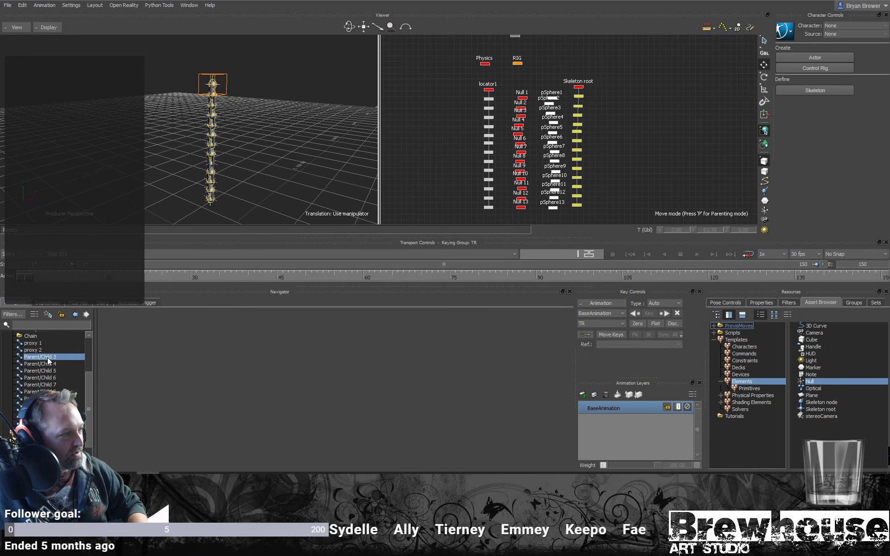
{"action": "right_click", "coordinate": [54, 358]}
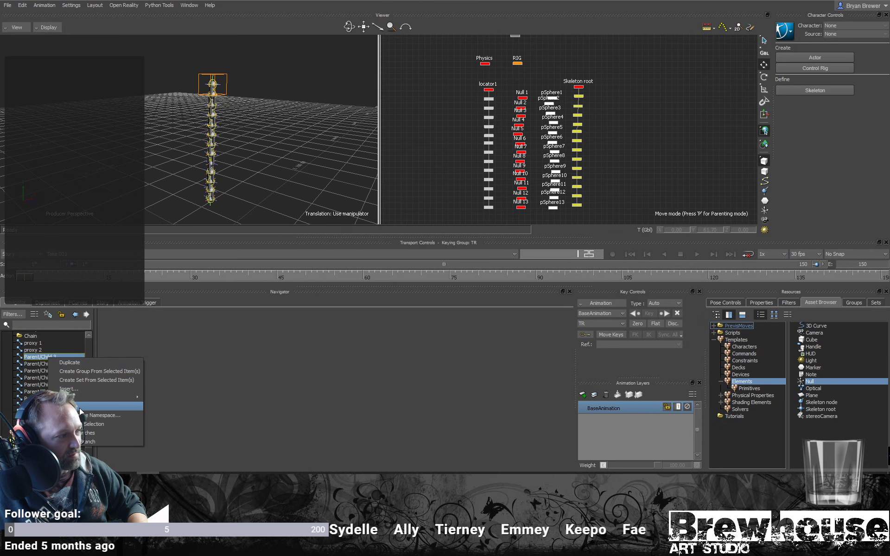
{"action": "left_click", "coordinate": [79, 407]}
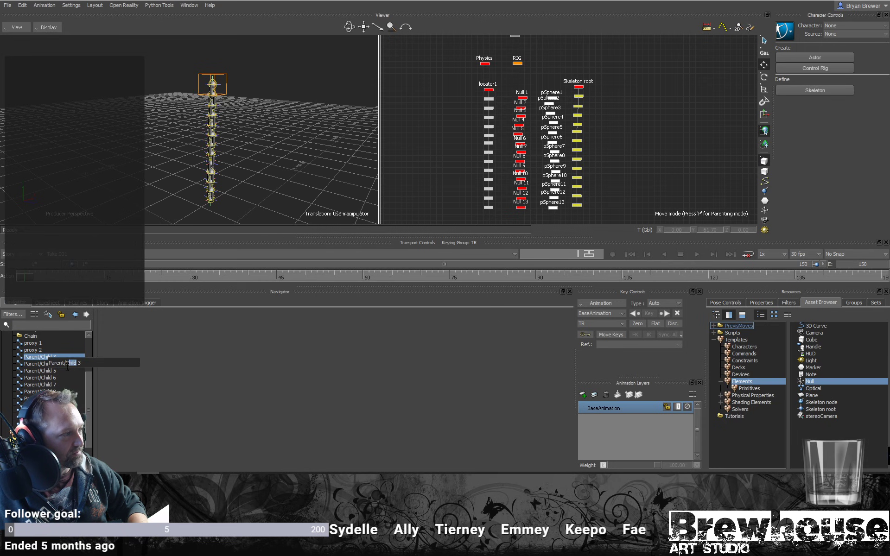
{"action": "type", "text": "proxy"}
{"action": "key", "text": "Return"}
- Rename the Parent/Child 4 constraint as "proxy 4"
{"action": "left_click", "coordinate": [35, 364]}
{"action": "right_click", "coordinate": [34, 363]}
{"action": "left_click", "coordinate": [79, 412]}
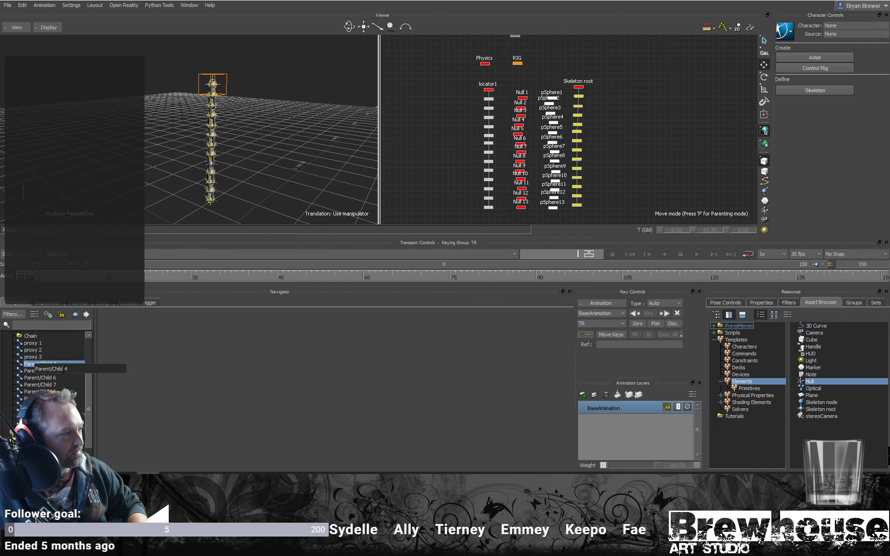
{"action": "type", "text": "proxy"}
{"action": "key", "text": "Return"}
- Rename the Parent/Child 5 constraint as "proxy 5"
{"action": "left_click", "coordinate": [33, 371]}
{"action": "right_click", "coordinate": [34, 372]}
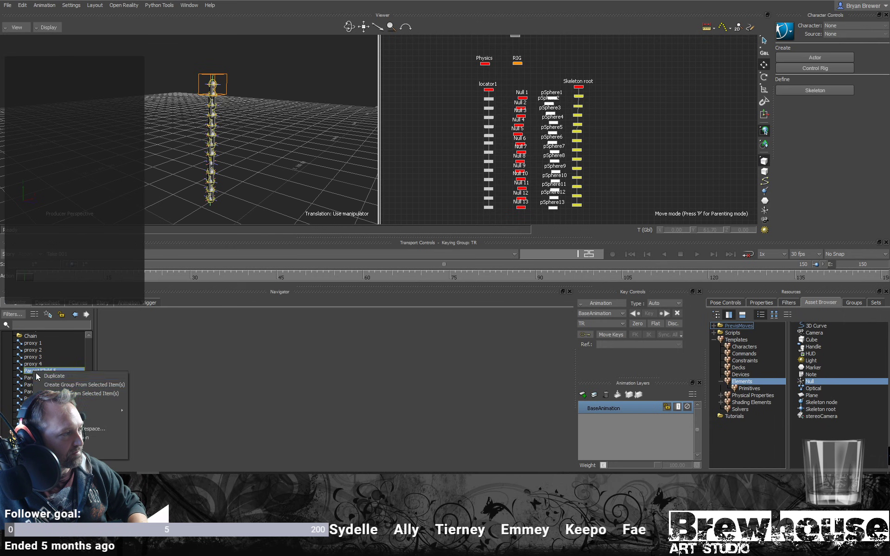
{"action": "left_click", "coordinate": [86, 419]}
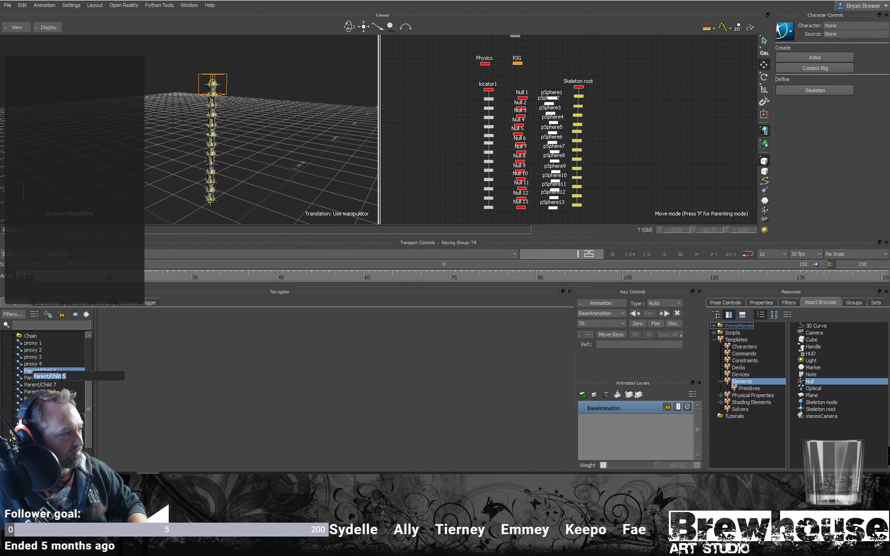
{"action": "type", "text": "proxy"}
{"action": "key", "text": "Return"}
- Rename the Parent/Child 6 and Parent/Child 7 constraints as "proxy 6" and "proxy 7"
{"action": "left_click", "coordinate": [29, 377]}
{"action": "right_click", "coordinate": [28, 378]}
{"action": "left_click", "coordinate": [82, 425]}
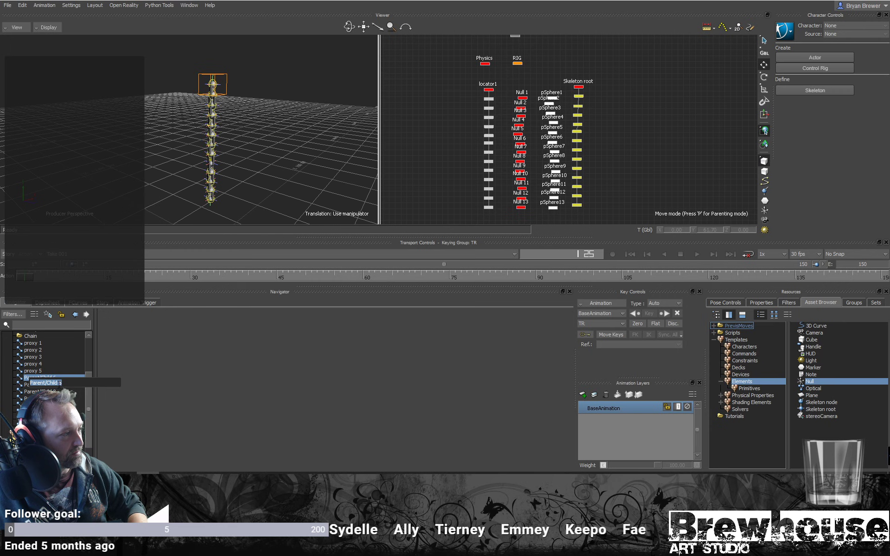
{"action": "key", "text": "Return"}
{"action": "left_click", "coordinate": [38, 385]}
{"action": "right_click", "coordinate": [38, 386]}
{"action": "left_click", "coordinate": [90, 433]}
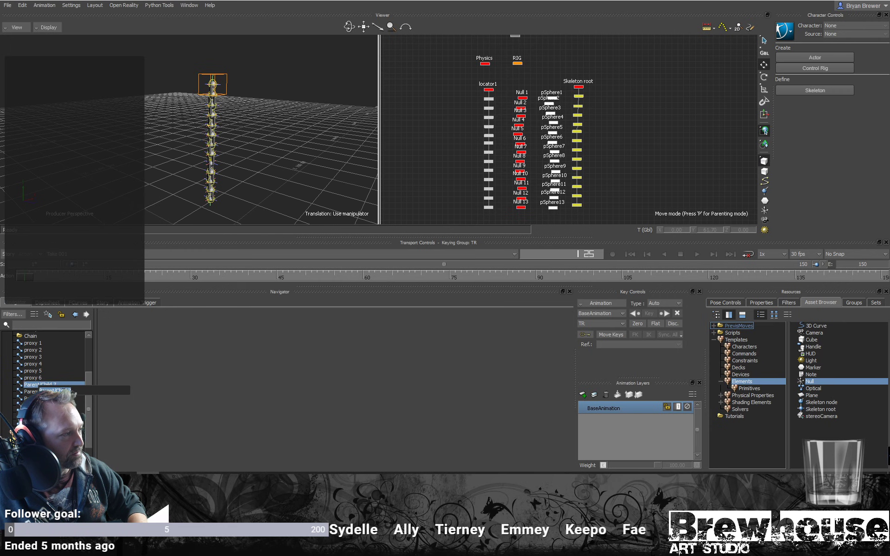
{"action": "key", "text": "Return"}
- Rename the Parent/Child 8 and Parent/Child 9 constraints as "proxy 8" and "proxy 9"
{"action": "right_click", "coordinate": [33, 393]}
{"action": "left_click", "coordinate": [85, 440]}
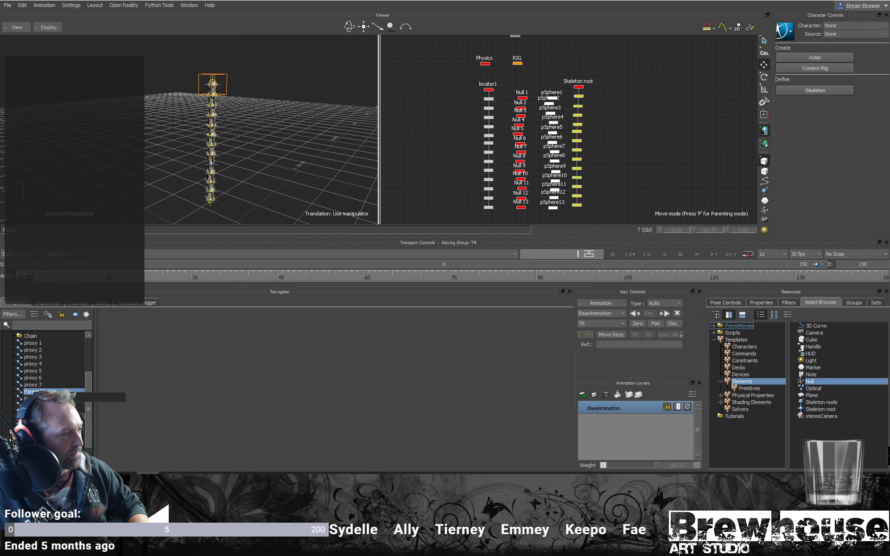
{"action": "key", "text": "Return"}
{"action": "right_click", "coordinate": [37, 398]}
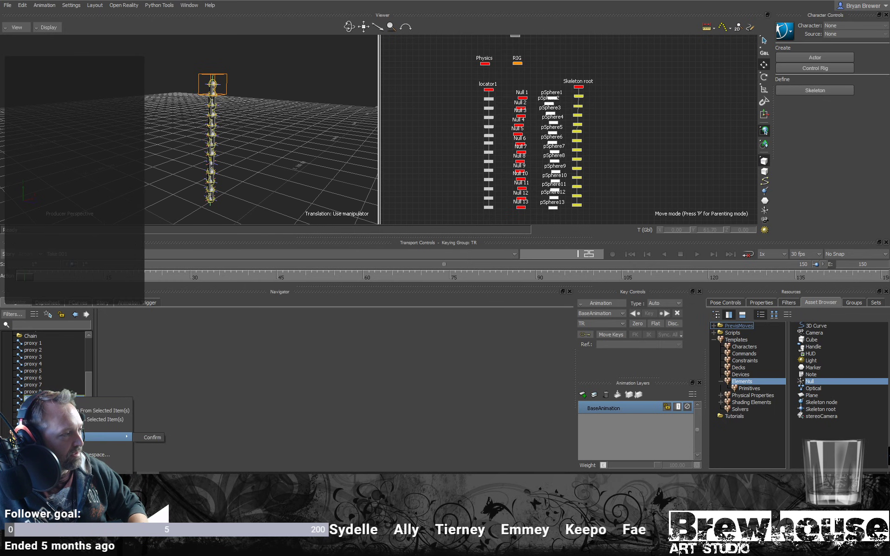
{"action": "left_click", "coordinate": [88, 446]}
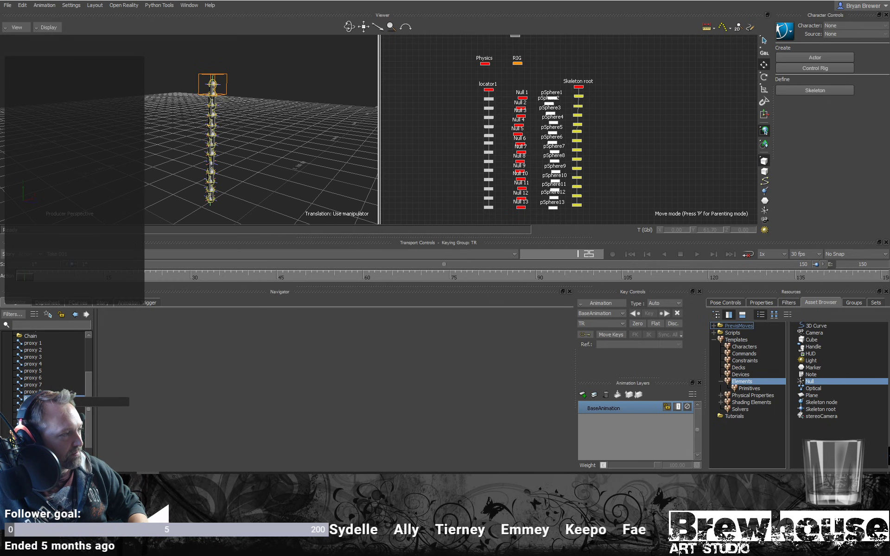
{"action": "key", "text": "Return"}
- Rename the Parent/Child 10 and Parent/Child 11 constraints, continuing the numbered proxy naming
{"action": "right_click", "coordinate": [38, 406]}
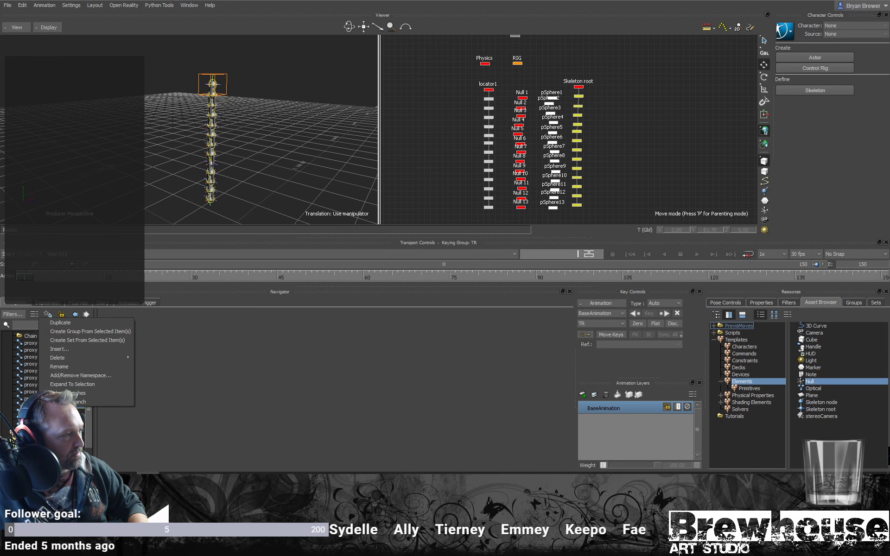
{"action": "left_click", "coordinate": [67, 366]}
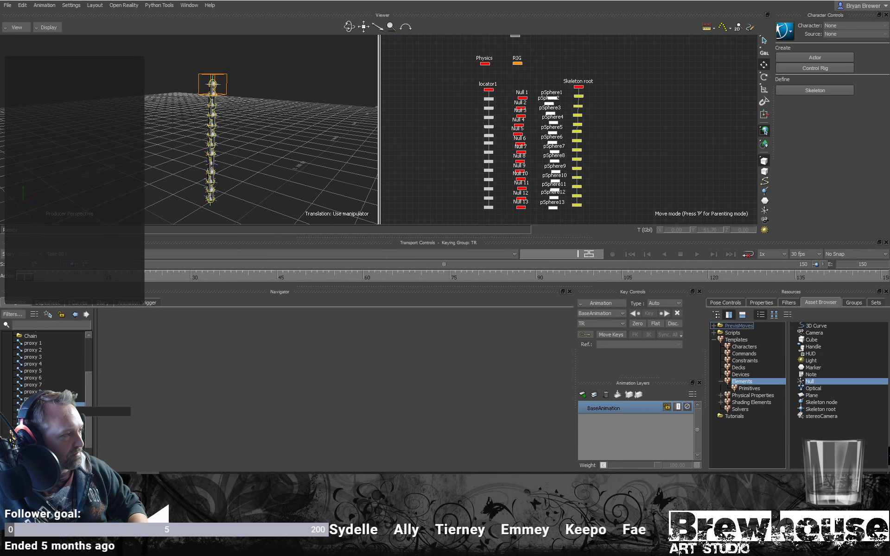
{"action": "key", "text": "Return"}
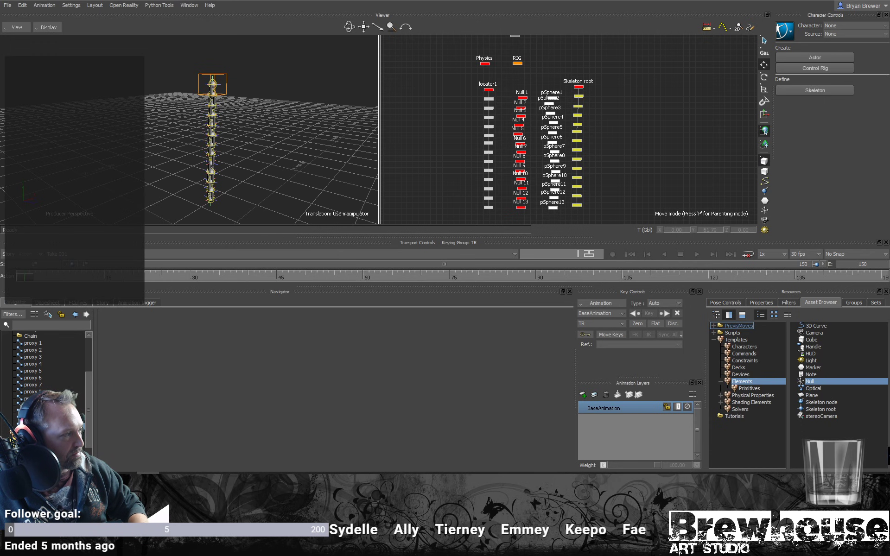
{"action": "right_click", "coordinate": [43, 407]}
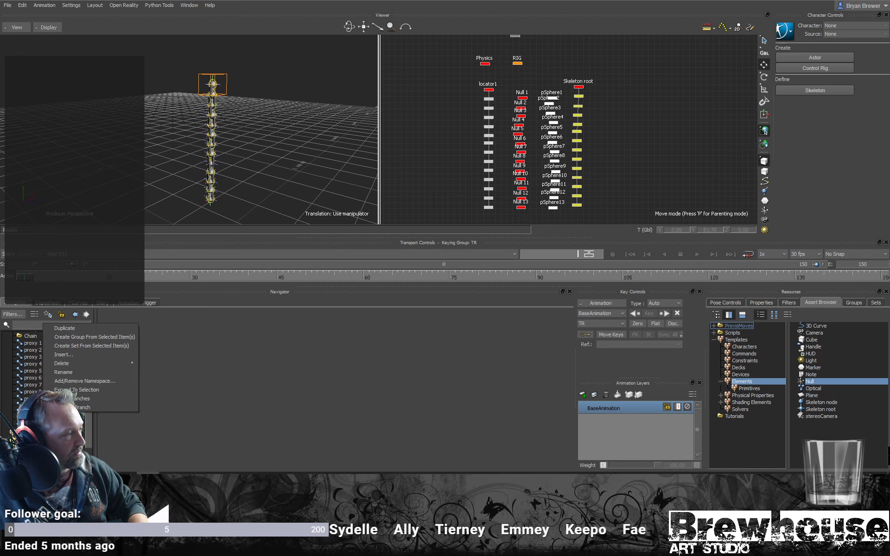
{"action": "left_click", "coordinate": [77, 373]}
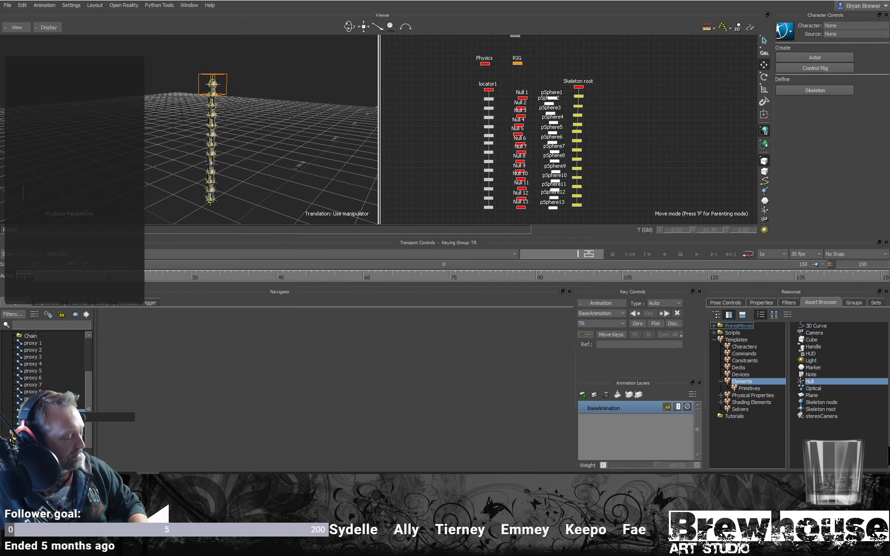
{"action": "key", "text": "Return"}
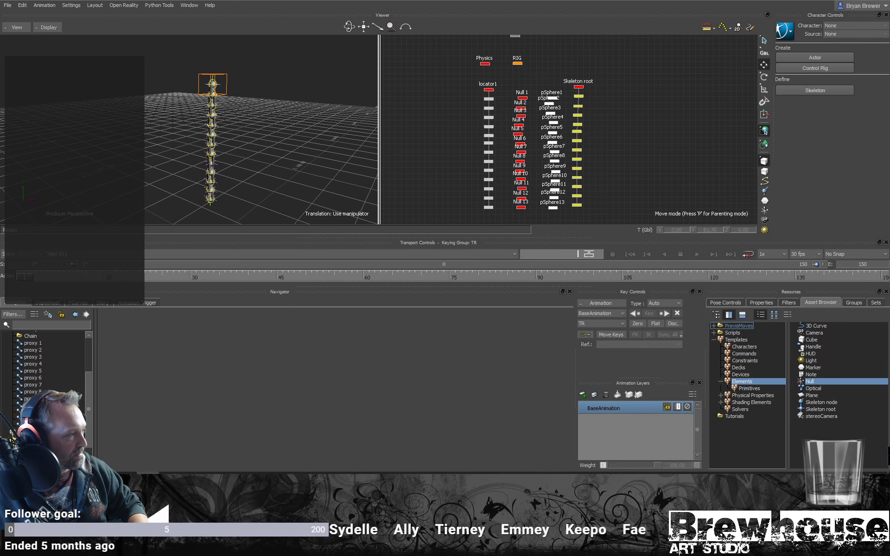
- Rename the last two Parent/Child constraints in the list, continuing the numbered proxy naming
{"action": "right_click", "coordinate": [40, 410]}
{"action": "left_click", "coordinate": [74, 377]}
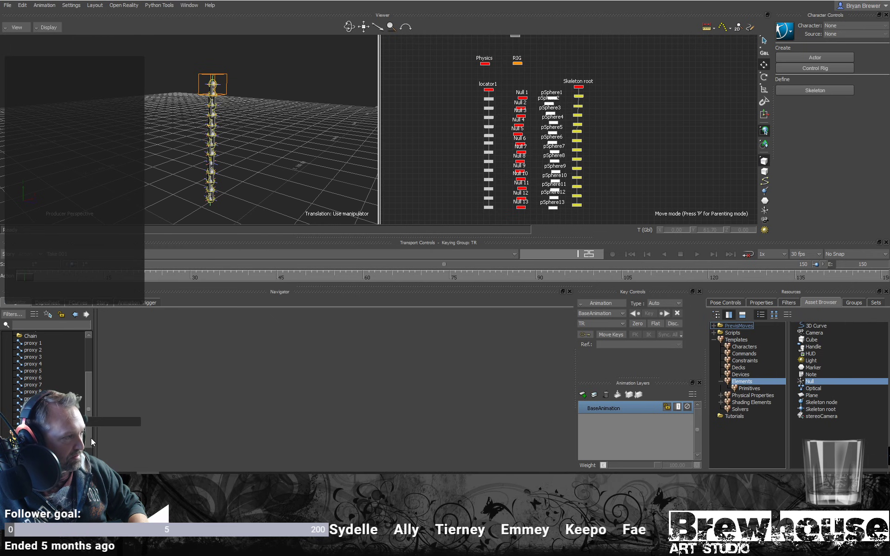
{"action": "key", "text": "Return"}
{"action": "right_click", "coordinate": [45, 426]}
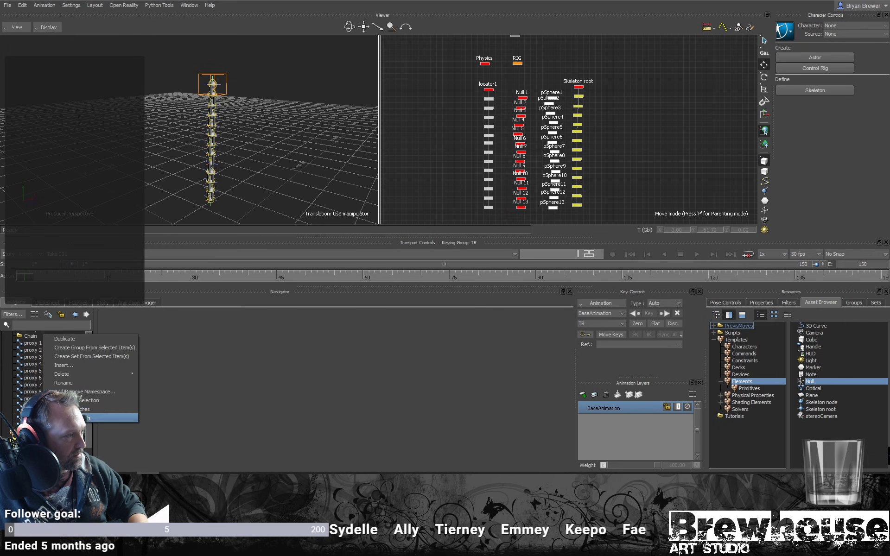
{"action": "left_click", "coordinate": [78, 392]}
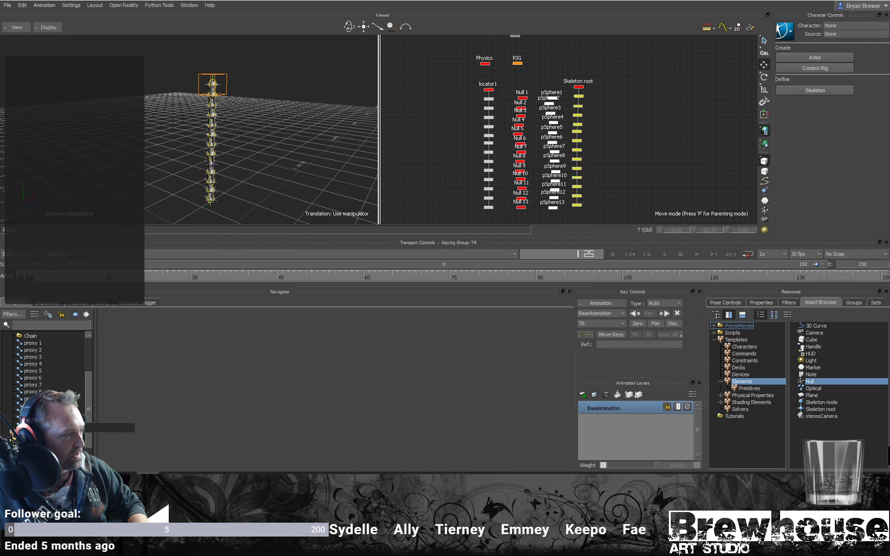
{"action": "left_click", "coordinate": [227, 407]}
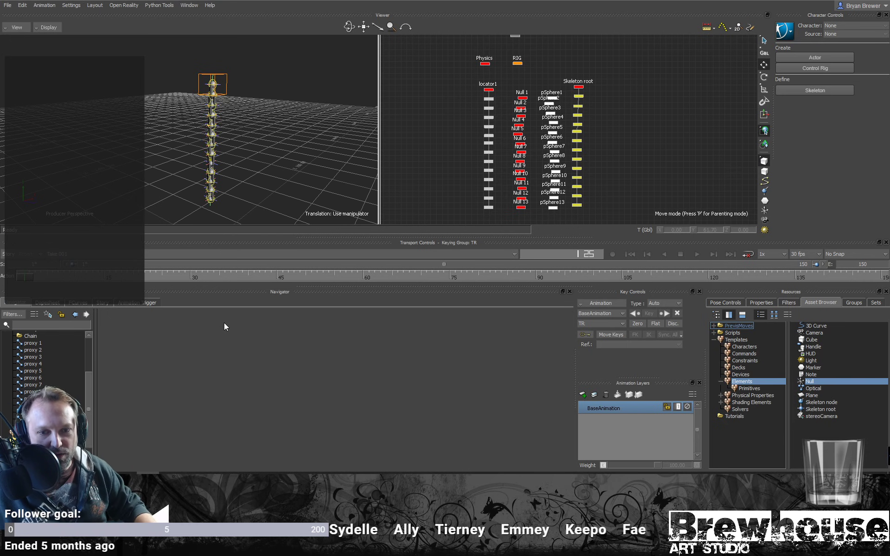
- Move all the numbered proxy constraints, starting with proxy 1, into the Proxy folder and collapse the folder
{"action": "scroll", "coordinate": [50, 377], "scroll_direction": "up", "scroll_amount": 1}
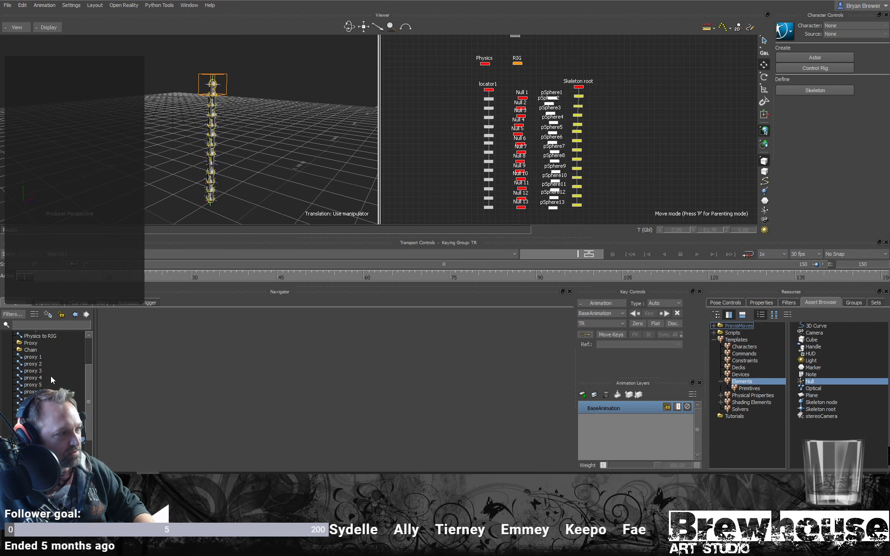
{"action": "left_click", "coordinate": [33, 363]}
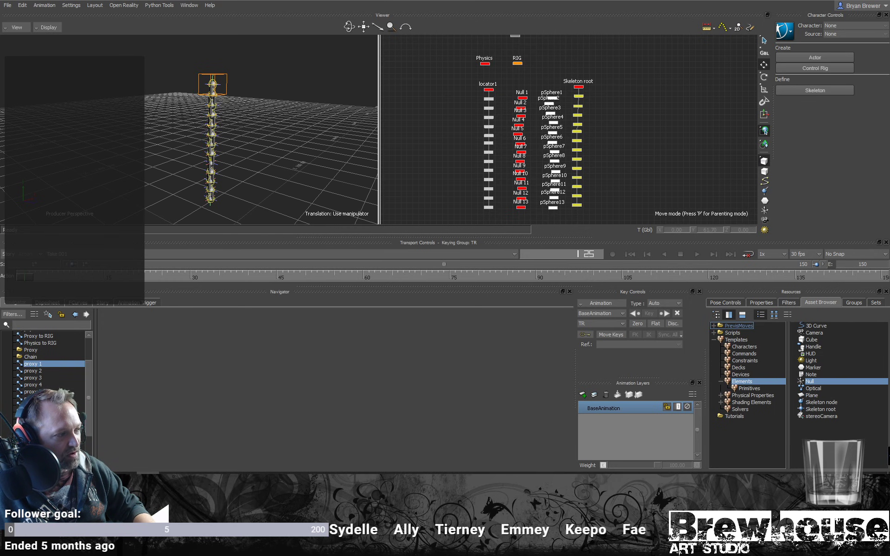
{"action": "left_click", "coordinate": [36, 448], "text": "shift"}
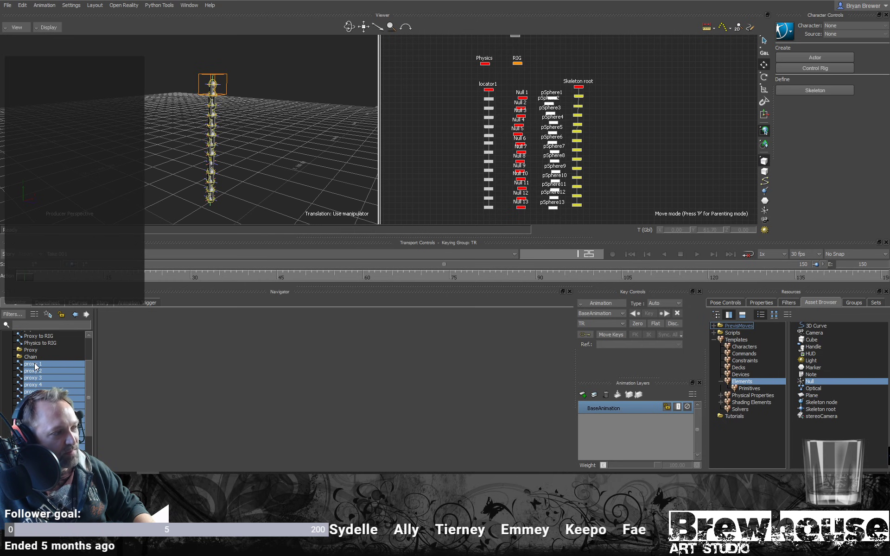
{"action": "scroll", "coordinate": [33, 360], "scroll_direction": "up", "scroll_amount": 2}
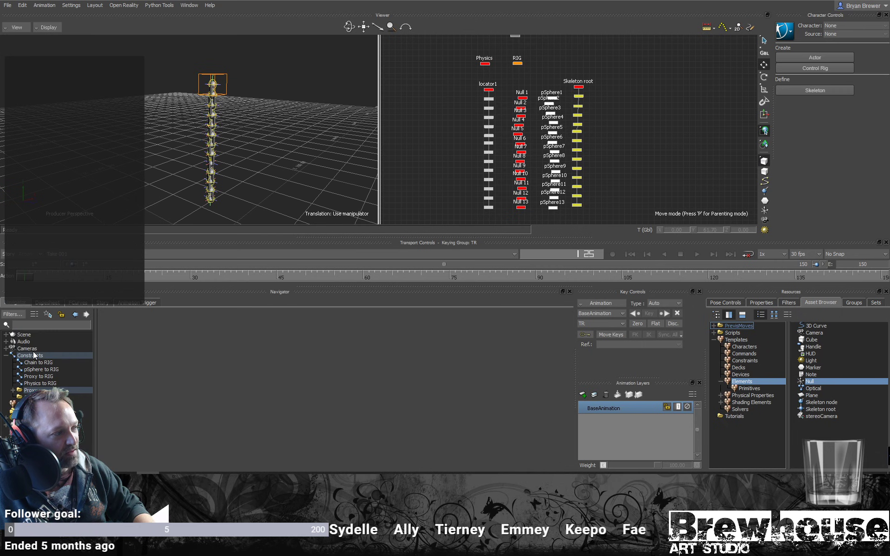
{"action": "left_click", "coordinate": [13, 391]}
{"action": "scroll", "coordinate": [56, 383], "scroll_direction": "down", "scroll_amount": 2}
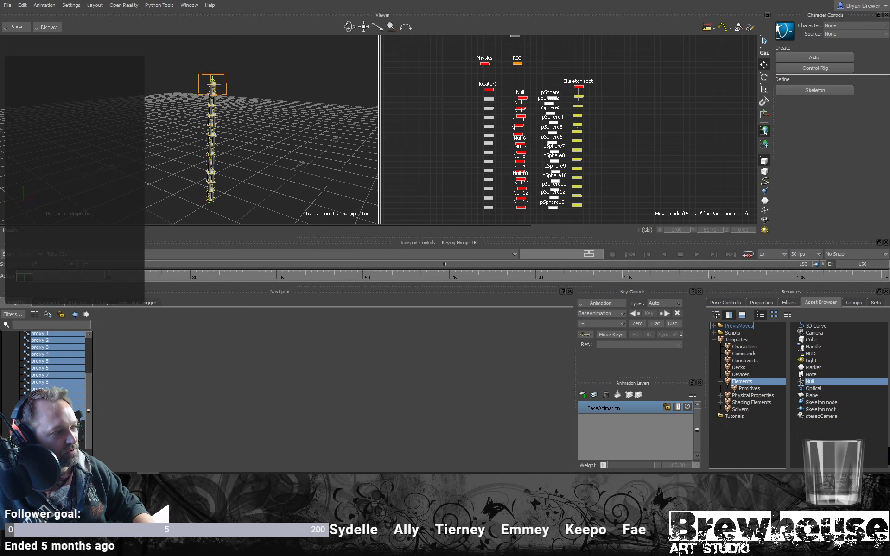
{"action": "scroll", "coordinate": [46, 392], "scroll_direction": "up", "scroll_amount": 1}
{"action": "left_click", "coordinate": [13, 347]}
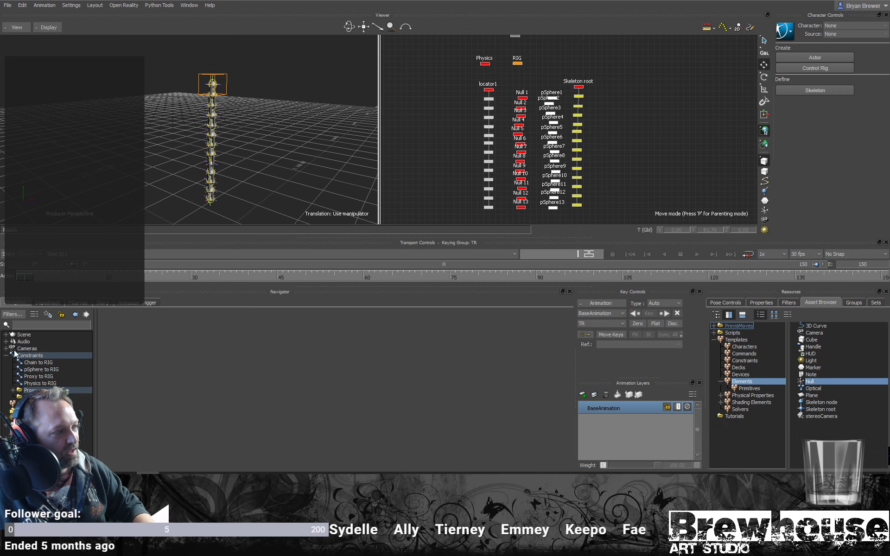
- Insert a new Parent/Child constraint under Constraints and duplicate it once
{"action": "left_click", "coordinate": [29, 357]}
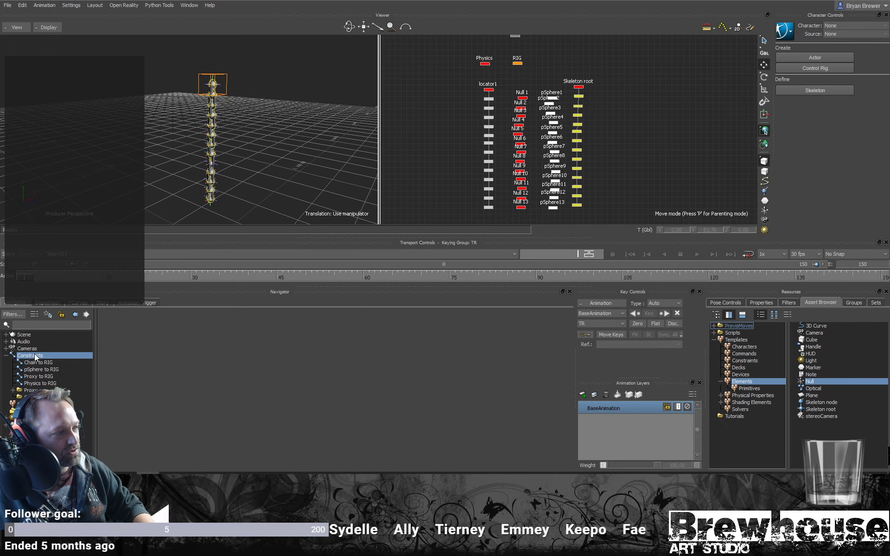
{"action": "right_click", "coordinate": [35, 355]}
{"action": "mouse_move", "coordinate": [72, 368]}
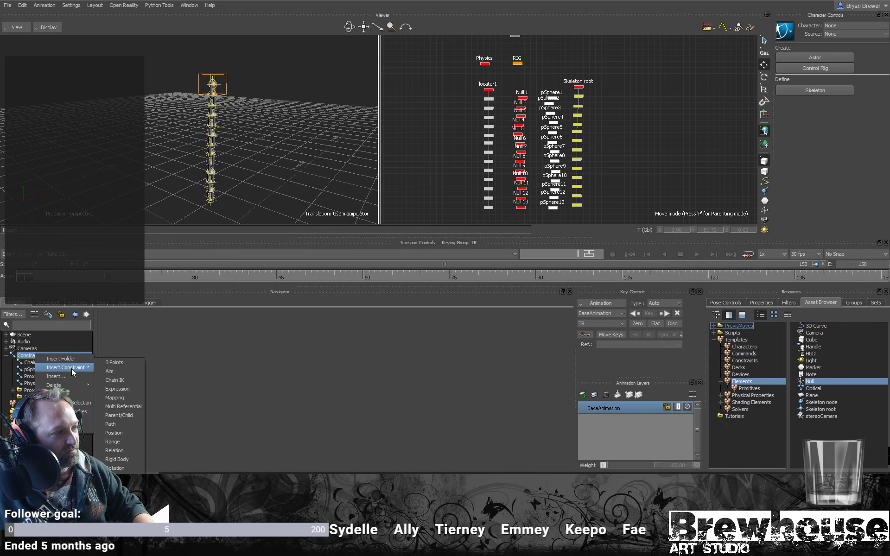
{"action": "left_click", "coordinate": [118, 417]}
{"action": "right_click", "coordinate": [40, 404]}
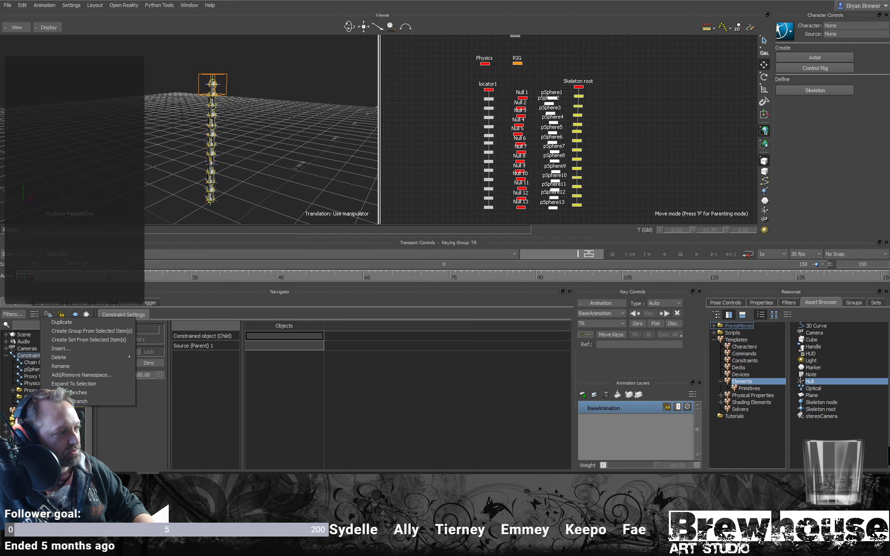
{"action": "left_click", "coordinate": [71, 321]}
- Multiply the new Parent/Child constraints by duplicating the first two together and a selection of three together
{"action": "left_click_drag", "start_coordinate": [84, 414], "coordinate": [56, 408]}
{"action": "left_click", "coordinate": [46, 405], "text": "shift"}
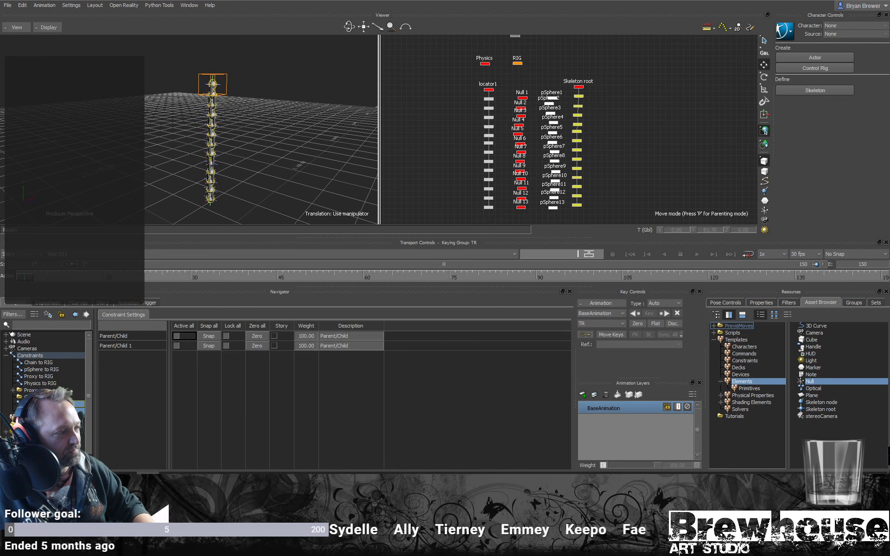
{"action": "right_click", "coordinate": [45, 405]}
{"action": "left_click", "coordinate": [71, 320]}
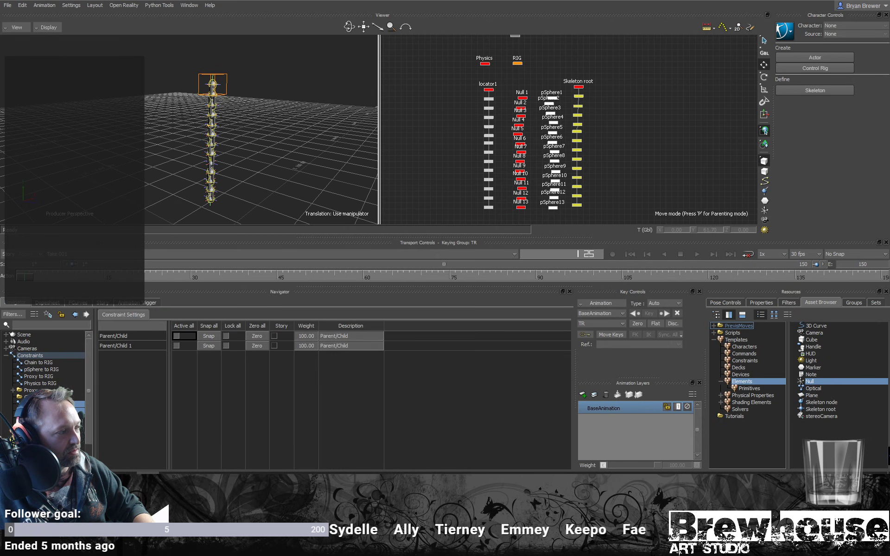
{"action": "left_click_drag", "start_coordinate": [79, 426], "coordinate": [51, 410]}
{"action": "right_click", "coordinate": [46, 410]}
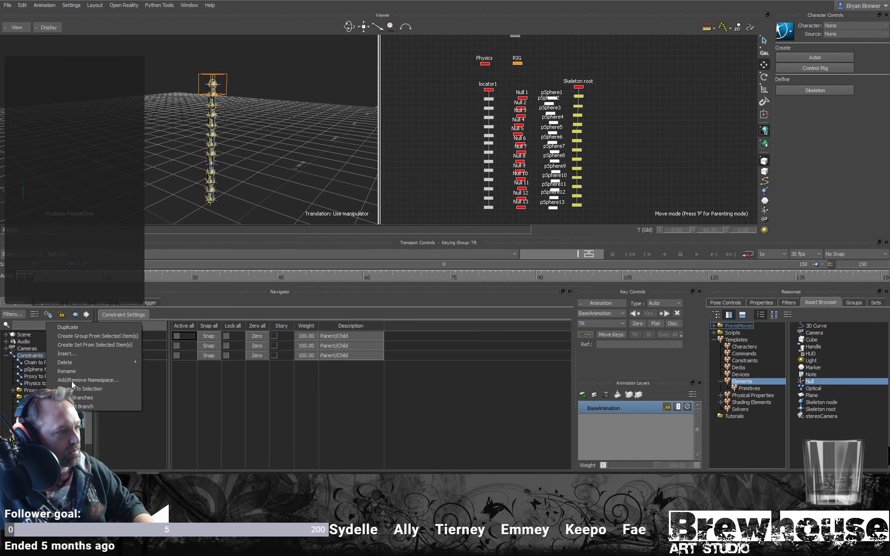
{"action": "left_click", "coordinate": [76, 331]}
- Duplicate the Parent/Child 1 through Parent/Child 6 constraints together
{"action": "left_click_drag", "start_coordinate": [84, 435], "coordinate": [54, 400]}
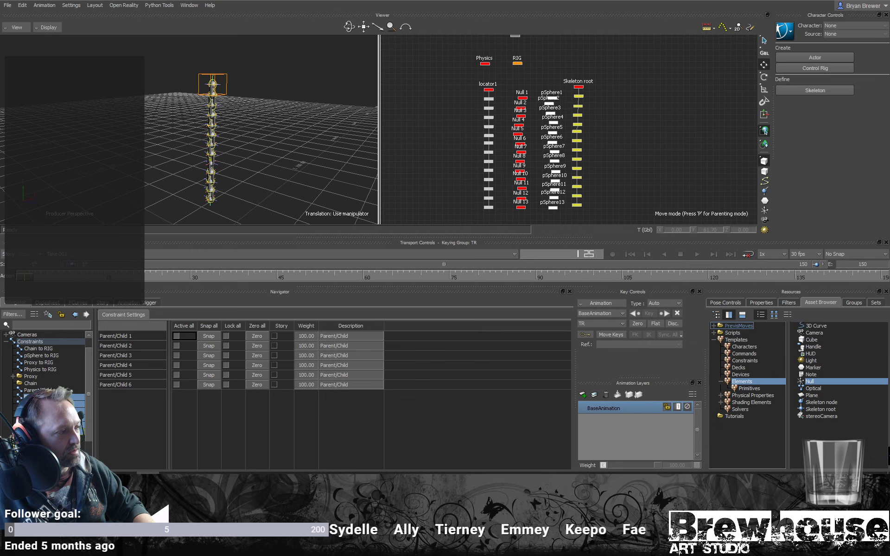
{"action": "right_click", "coordinate": [52, 410]}
{"action": "left_click", "coordinate": [71, 345]}
{"action": "scroll", "coordinate": [51, 394], "scroll_direction": "down", "scroll_amount": 1}
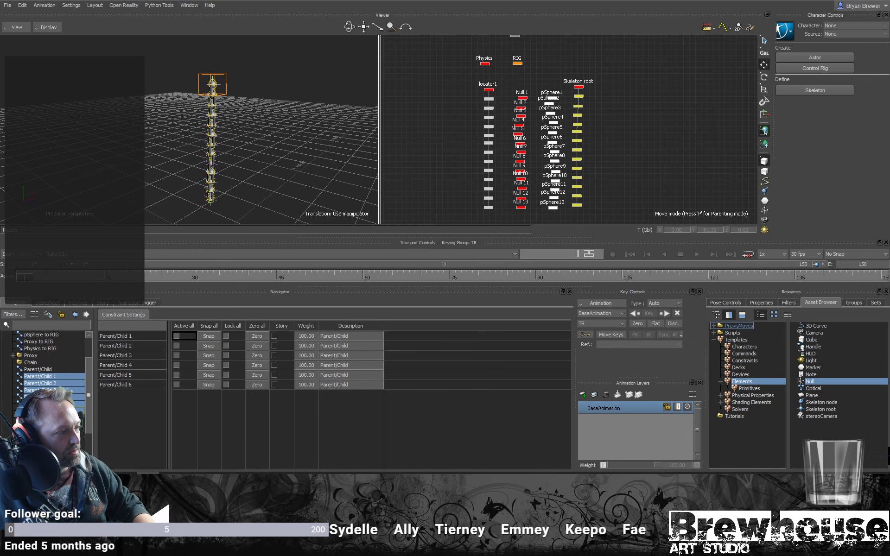
- Duplicate a single Parent/Child constraint from the new set to add one more
{"action": "right_click", "coordinate": [46, 407]}
{"action": "left_click", "coordinate": [37, 410]}
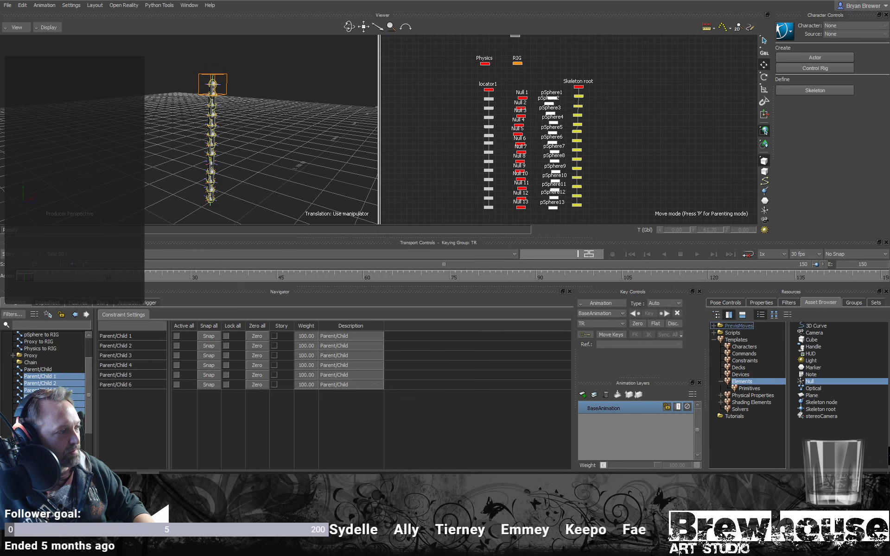
{"action": "left_click", "coordinate": [35, 410]}
{"action": "right_click", "coordinate": [35, 410]}
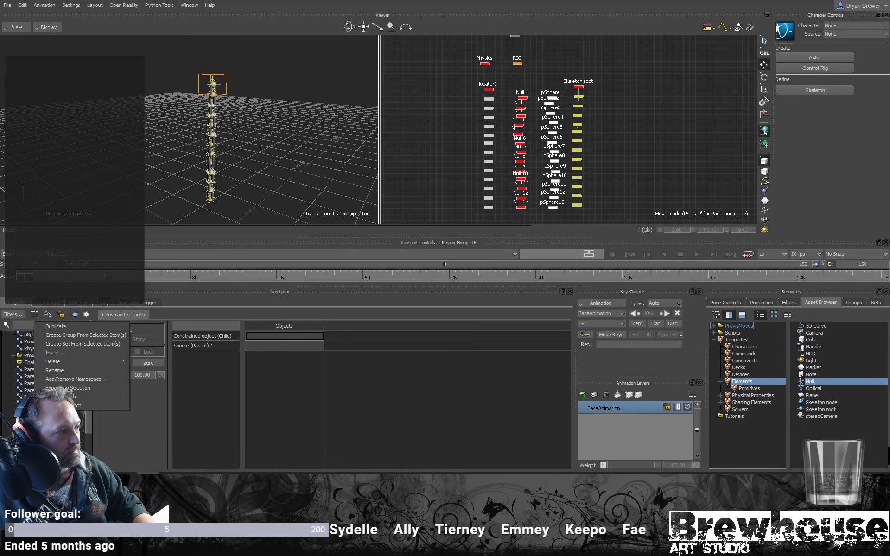
{"action": "left_click", "coordinate": [62, 327]}
- Delete the original unnumbered Parent/Child constraint below the Chain folder
{"action": "right_click", "coordinate": [49, 368]}
{"action": "mouse_move", "coordinate": [87, 408]}
{"action": "left_click", "coordinate": [164, 408]}
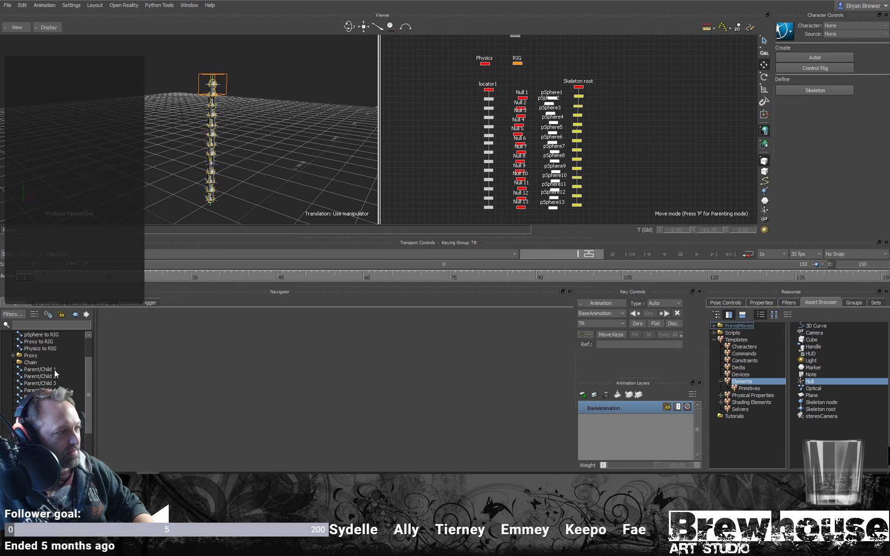
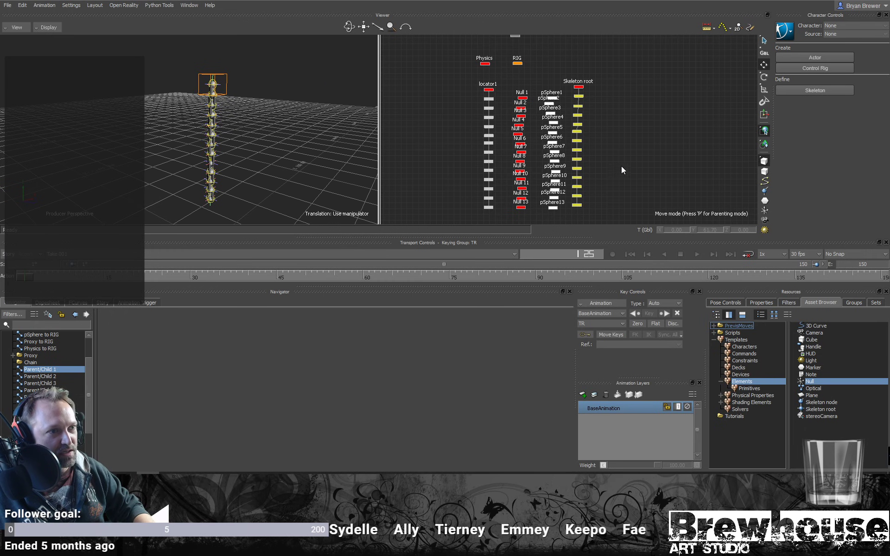
- Align Skeleton node 9 to chain09 in the schematic
{"action": "left_click", "coordinate": [576, 159]}
{"action": "left_click", "coordinate": [577, 168]}
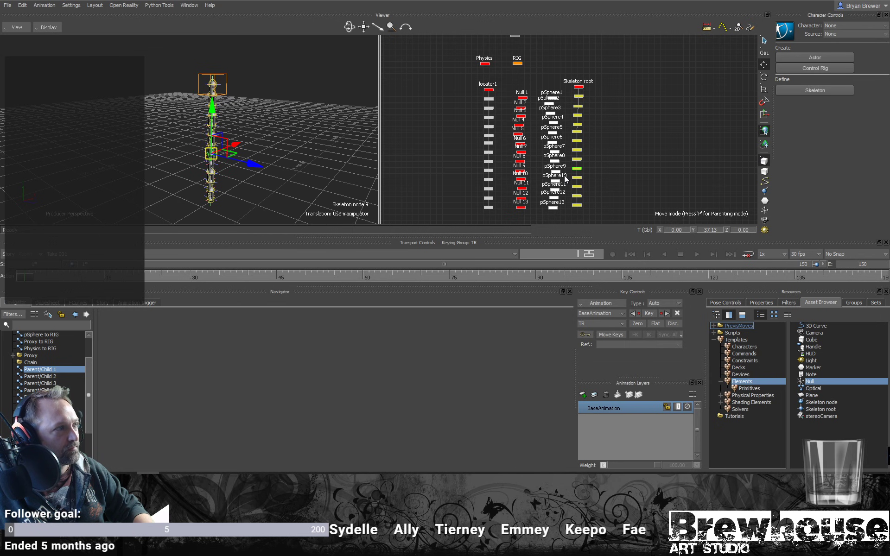
{"action": "right_click_drag", "start_coordinate": [201, 155], "coordinate": [261, 185], "text": "alt"}
{"action": "middle_click_drag", "start_coordinate": [261, 186], "coordinate": [233, 144], "text": "alt"}
{"action": "right_click_drag", "start_coordinate": [233, 144], "coordinate": [245, 167], "text": "alt"}
{"action": "left_click_drag", "start_coordinate": [244, 167], "coordinate": [249, 159], "text": "alt"}
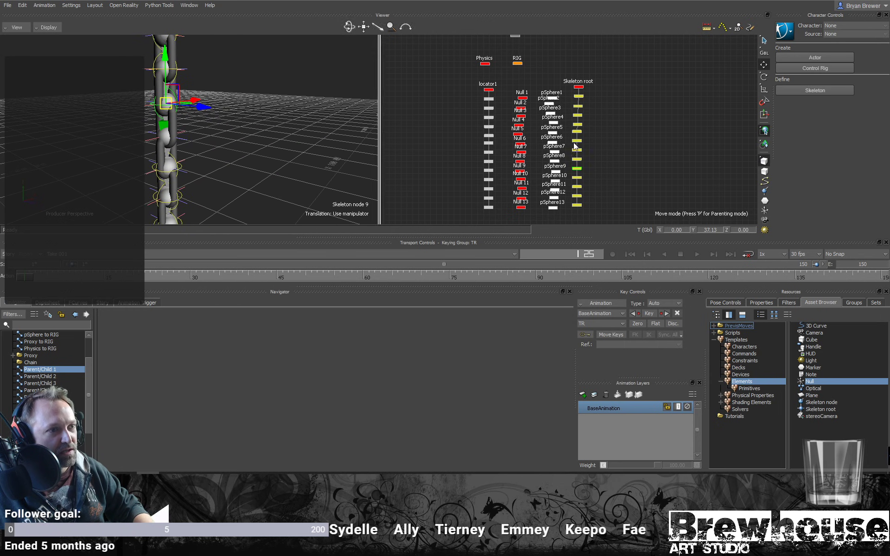
{"action": "right_click_drag", "start_coordinate": [577, 144], "coordinate": [589, 183], "text": "alt"}
{"action": "middle_click_drag", "start_coordinate": [589, 183], "coordinate": [635, 109], "text": "alt"}
{"action": "left_click_drag", "start_coordinate": [651, 104], "coordinate": [518, 118]}
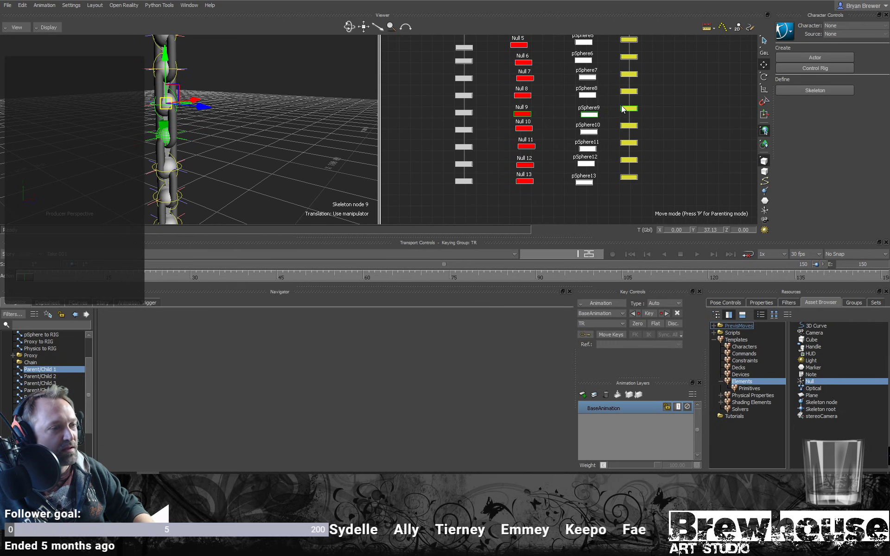
{"action": "left_click", "coordinate": [467, 113]}
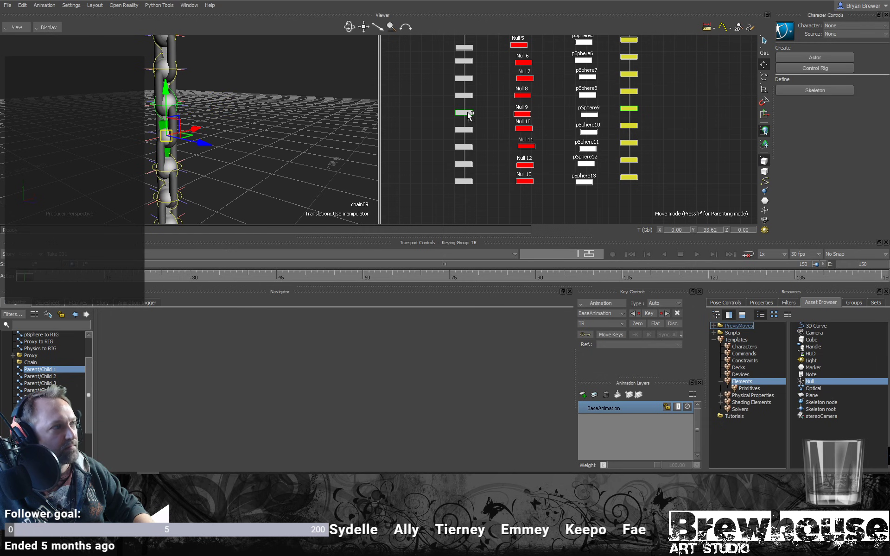
{"action": "right_click", "coordinate": [469, 118]}
{"action": "mouse_move", "coordinate": [510, 116]}
{"action": "left_click", "coordinate": [540, 128]}
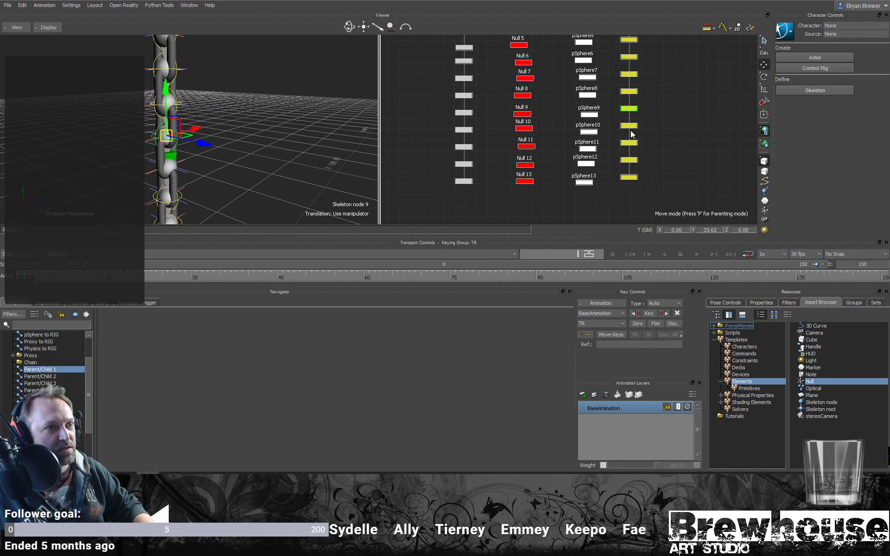
- Align Skeleton node 10 to chain10 in translation and rotation
{"action": "left_click_drag", "start_coordinate": [615, 132], "coordinate": [615, 133]}
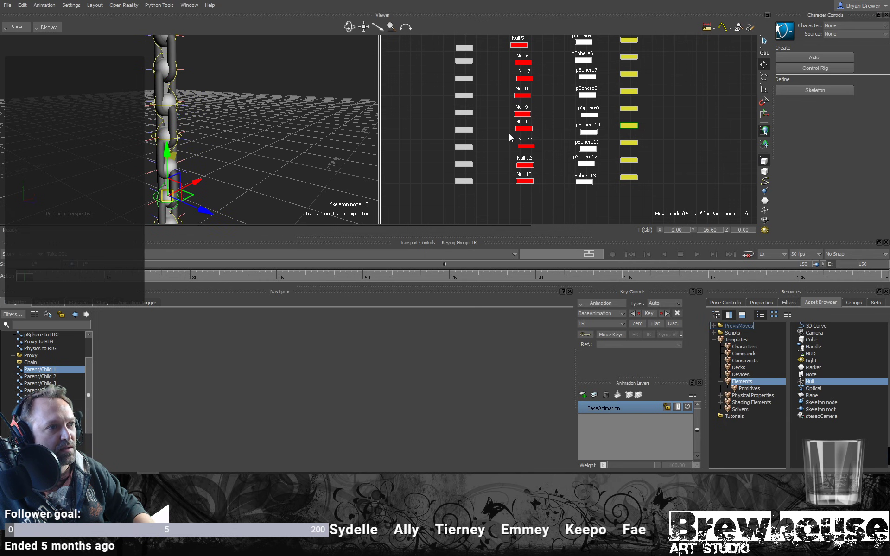
{"action": "scroll", "coordinate": [509, 134], "scroll_direction": "up", "scroll_amount": 2}
{"action": "right_click", "coordinate": [443, 129]}
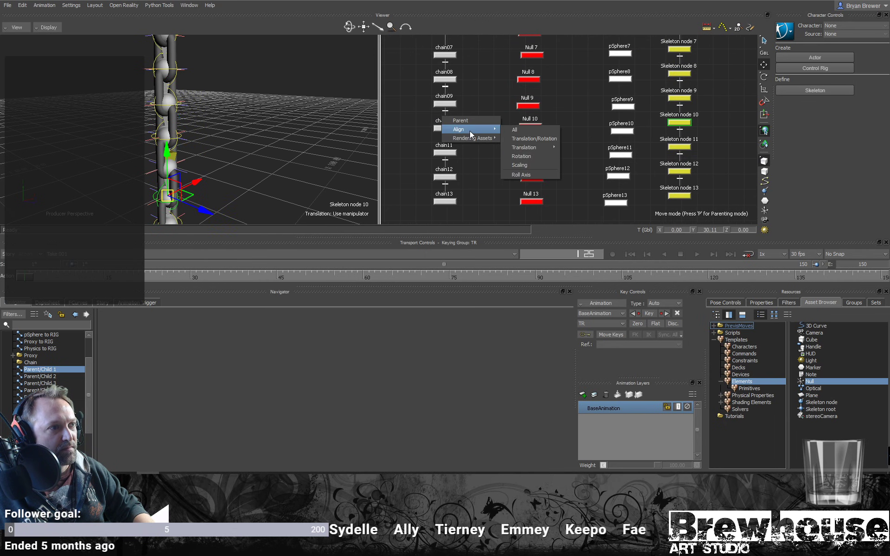
{"action": "left_click", "coordinate": [508, 138]}
- Align Skeleton node 11 to chain11 in translation and rotation
{"action": "middle_click_drag", "start_coordinate": [491, 161], "coordinate": [494, 109], "text": "alt"}
{"action": "left_click_drag", "start_coordinate": [705, 85], "coordinate": [662, 102]}
{"action": "right_click", "coordinate": [450, 92]}
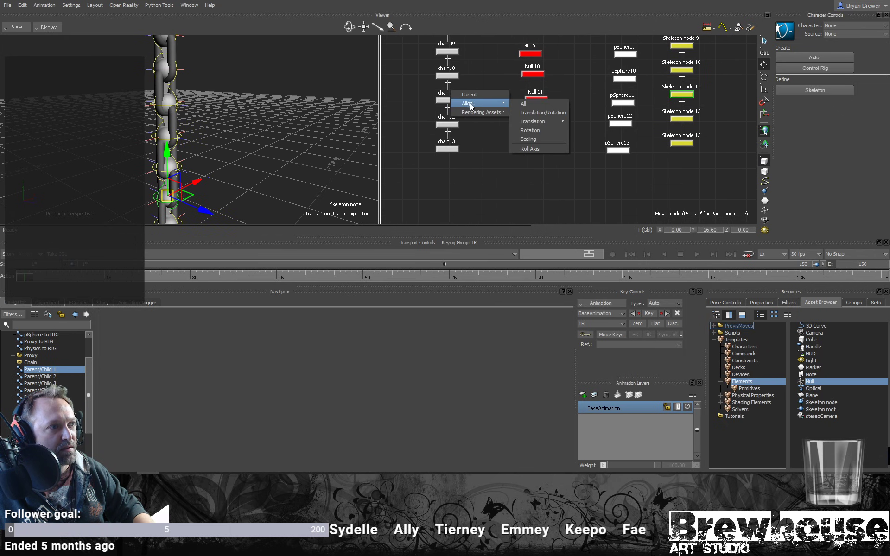
{"action": "left_click", "coordinate": [528, 117]}
- Try rotating all the skeleton nodes together several times, undo each test rotation and clear the selection
{"action": "middle_click_drag", "start_coordinate": [507, 149], "coordinate": [512, 102], "text": "alt"}
{"action": "middle_click_drag", "start_coordinate": [258, 217], "coordinate": [255, 192], "text": "alt"}
{"action": "scroll", "coordinate": [638, 154], "scroll_direction": "down", "scroll_amount": 6}
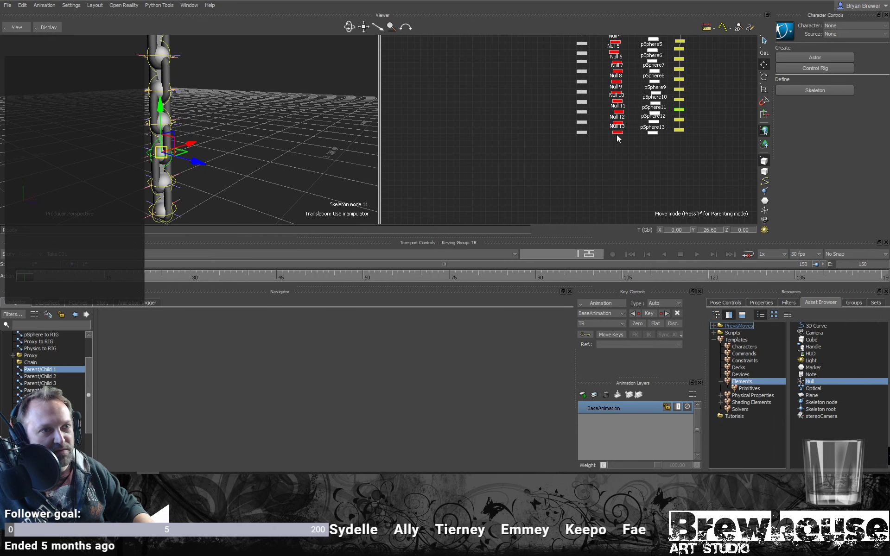
{"action": "middle_click_drag", "start_coordinate": [613, 140], "coordinate": [526, 172], "text": "alt"}
{"action": "left_click_drag", "start_coordinate": [696, 130], "coordinate": [673, 139]}
{"action": "scroll", "coordinate": [632, 141], "scroll_direction": "down", "scroll_amount": 2}
{"action": "scroll", "coordinate": [633, 144], "scroll_direction": "down", "scroll_amount": 2}
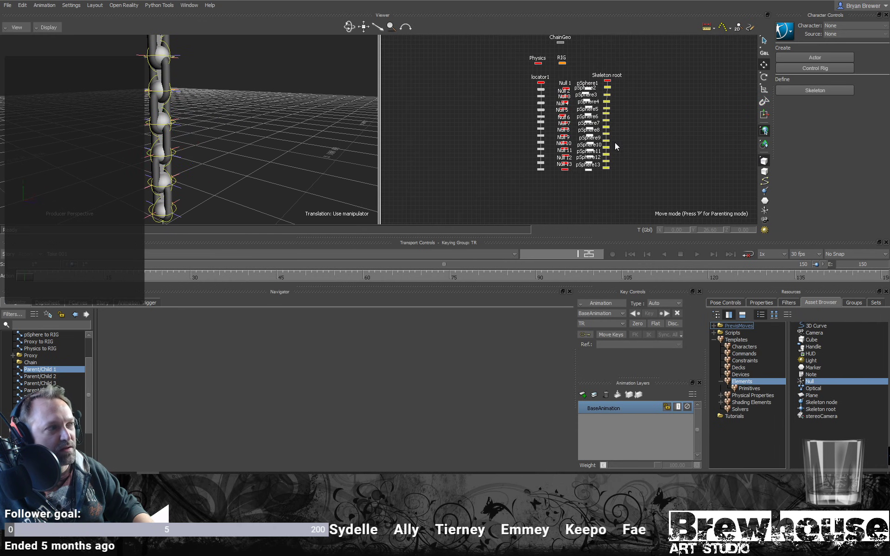
{"action": "scroll", "coordinate": [624, 118], "scroll_direction": "up", "scroll_amount": 3}
{"action": "left_click_drag", "start_coordinate": [614, 208], "coordinate": [593, 63]}
{"action": "key", "text": "e"}
{"action": "left_click_drag", "start_coordinate": [193, 182], "coordinate": [193, 174]}
{"action": "key", "text": "ctrl+z"}
{"action": "right_click_drag", "start_coordinate": [244, 163], "coordinate": [180, 153], "text": "alt"}
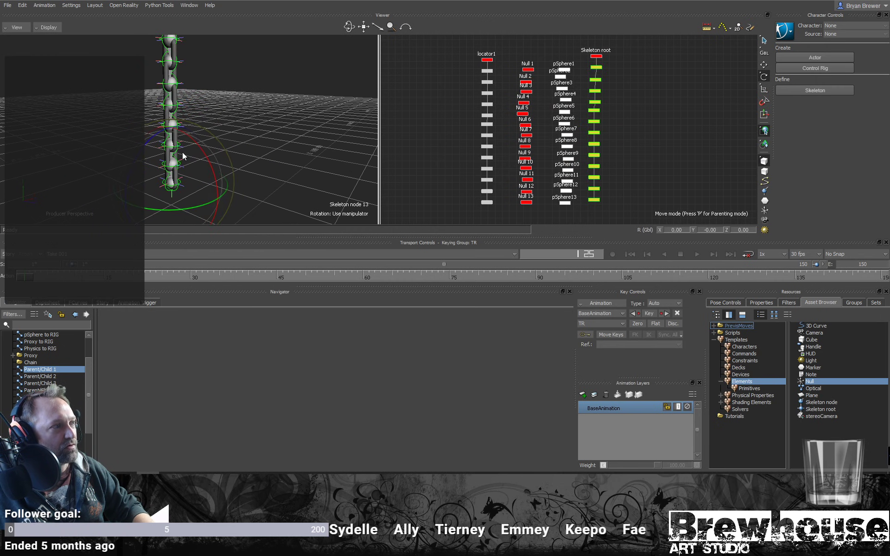
{"action": "left_click_drag", "start_coordinate": [203, 154], "coordinate": [206, 157]}
{"action": "key", "text": "ctrl+z"}
{"action": "mouse_move", "coordinate": [145, 158]}
{"action": "left_mouse_down"}
{"action": "mouse_move", "coordinate": [138, 165]}
{"action": "mouse_move", "coordinate": [138, 156]}
{"action": "left_mouse_up"}
{"action": "key", "text": "ctrl+z"}
{"action": "left_click", "coordinate": [644, 136]}
{"action": "left_click_drag", "start_coordinate": [253, 65], "coordinate": [280, 65], "text": "shift"}
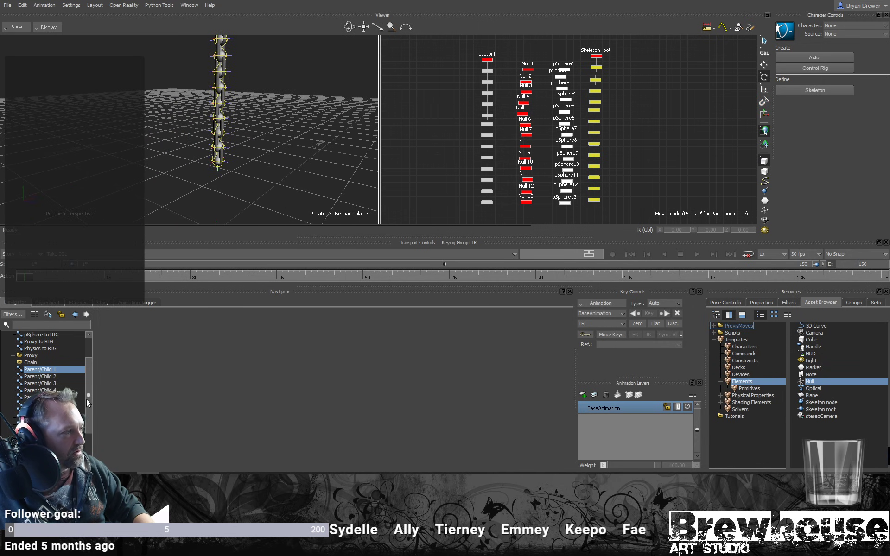
- Enlarge the viewer area and expand the Proxy folder among the constraints
{"action": "scroll", "coordinate": [42, 374], "scroll_direction": "up", "scroll_amount": 2}
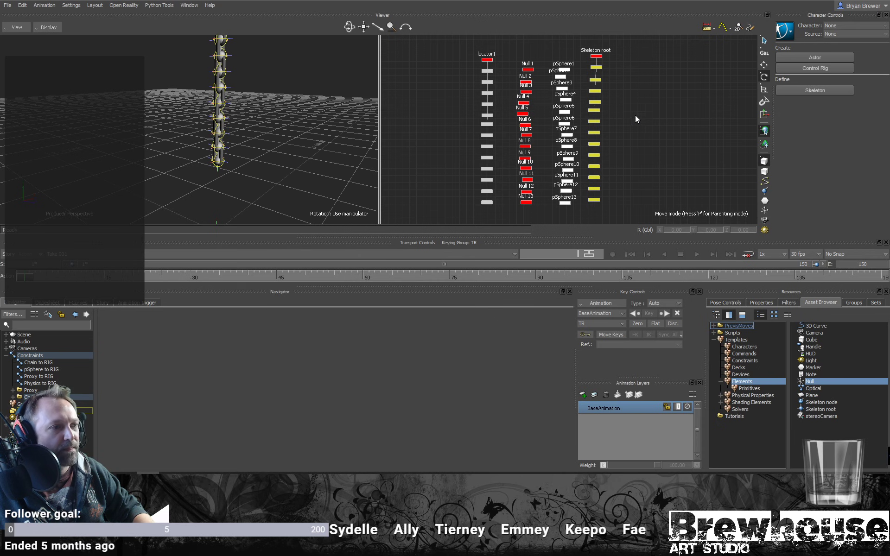
{"action": "left_click_drag", "start_coordinate": [441, 238], "coordinate": [435, 282]}
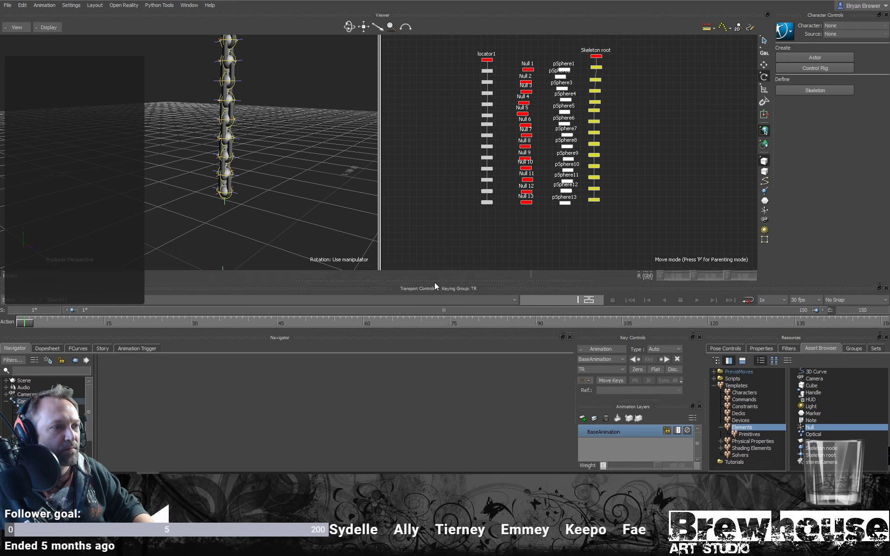
{"action": "scroll", "coordinate": [521, 185], "scroll_direction": "up", "scroll_amount": 2}
{"action": "right_click_drag", "start_coordinate": [521, 185], "coordinate": [523, 182], "text": "alt"}
{"action": "middle_click_drag", "start_coordinate": [523, 183], "coordinate": [529, 197], "text": "alt"}
{"action": "right_click_drag", "start_coordinate": [528, 197], "coordinate": [560, 142], "text": "alt"}
{"action": "middle_click_drag", "start_coordinate": [560, 142], "coordinate": [552, 163], "text": "alt"}
{"action": "right_click_drag", "start_coordinate": [553, 163], "coordinate": [560, 155], "text": "alt"}
{"action": "middle_click_drag", "start_coordinate": [560, 155], "coordinate": [569, 125], "text": "alt"}
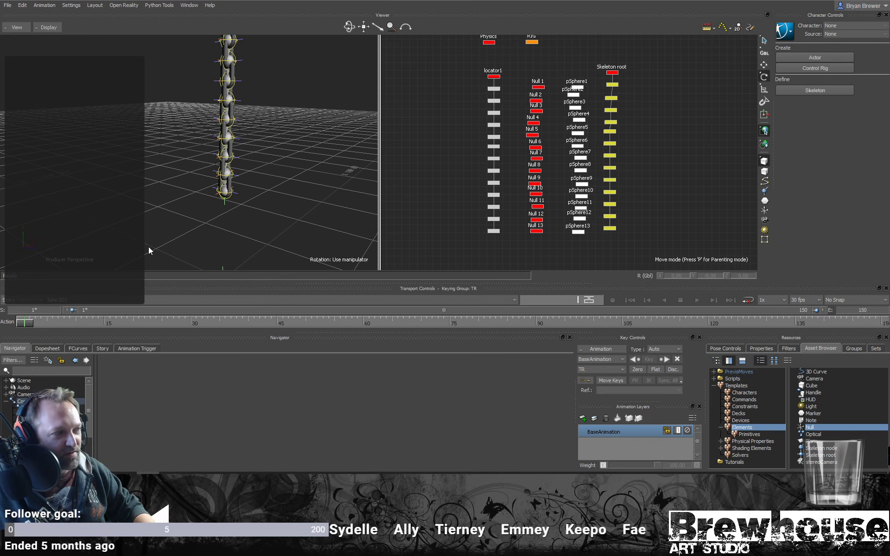
{"action": "left_click", "coordinate": [13, 436]}
{"action": "left_click_drag", "start_coordinate": [90, 401], "coordinate": [91, 420]}
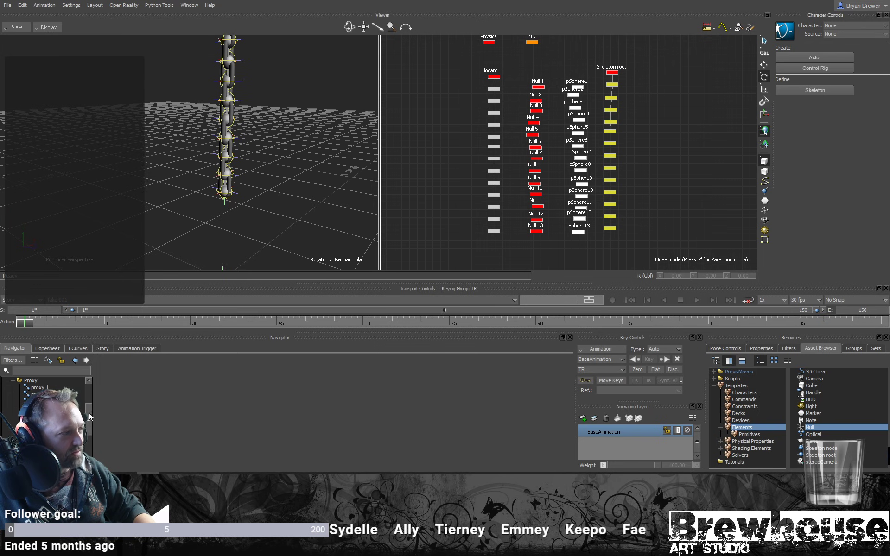
- Assign Null 1 as the source parent and chain01 as the constrained child of the proxy 1 constraint
{"action": "left_click", "coordinate": [39, 388]}
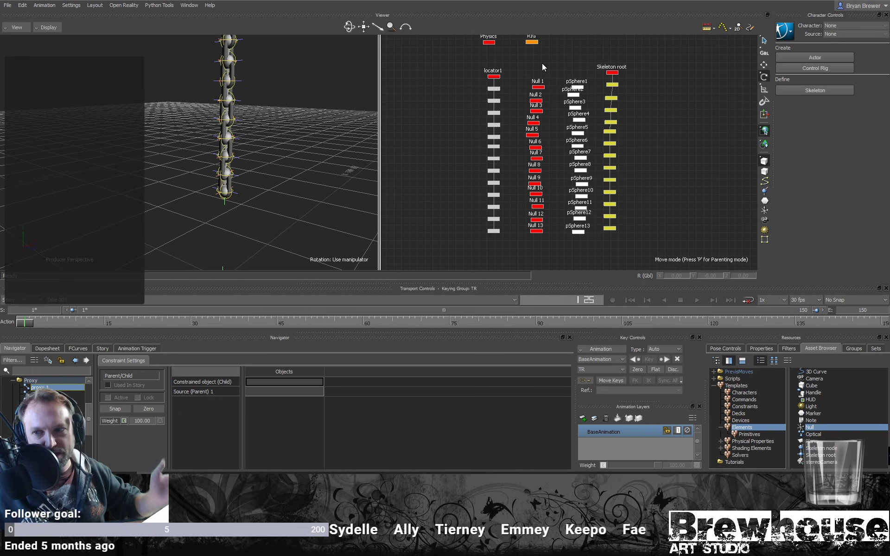
{"action": "scroll", "coordinate": [511, 78], "scroll_direction": "up", "scroll_amount": 3}
{"action": "middle_click_drag", "start_coordinate": [544, 94], "coordinate": [520, 110], "text": "alt"}
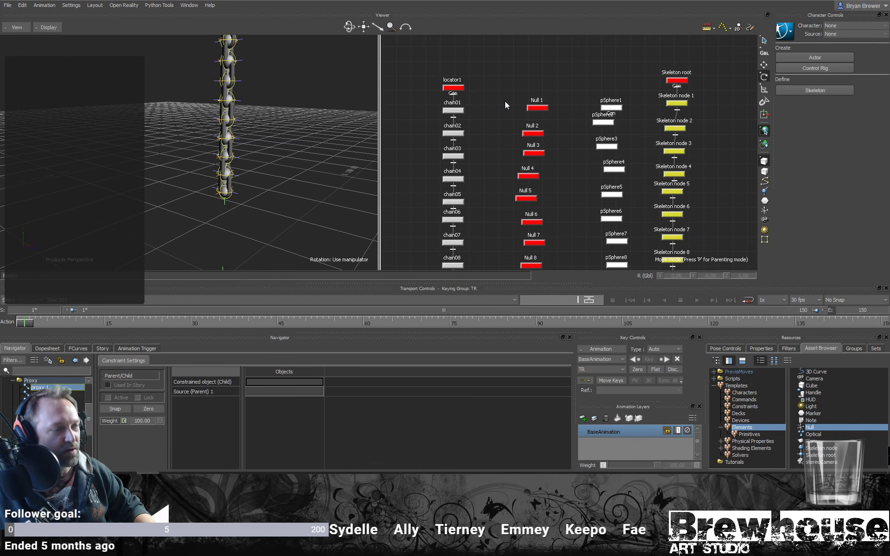
{"action": "left_click", "coordinate": [537, 108]}
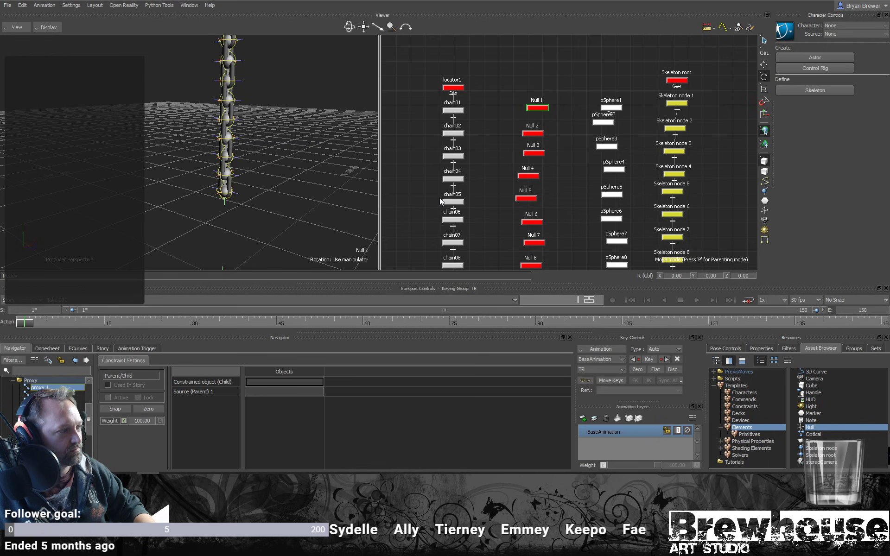
{"action": "left_click_drag", "start_coordinate": [402, 271], "coordinate": [301, 394], "text": "alt"}
{"action": "left_click_drag", "start_coordinate": [487, 102], "coordinate": [454, 116]}
{"action": "left_click_drag", "start_coordinate": [513, 110], "coordinate": [307, 383], "text": "alt"}
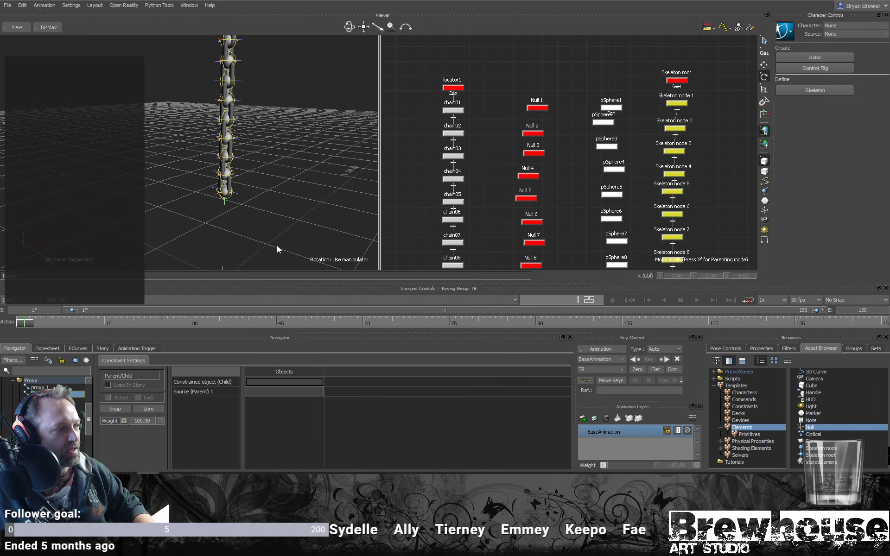
- Assign Null 2 as the source parent and chain02 as the constrained child of the proxy 2 constraint
{"action": "left_click_drag", "start_coordinate": [560, 125], "coordinate": [514, 143]}
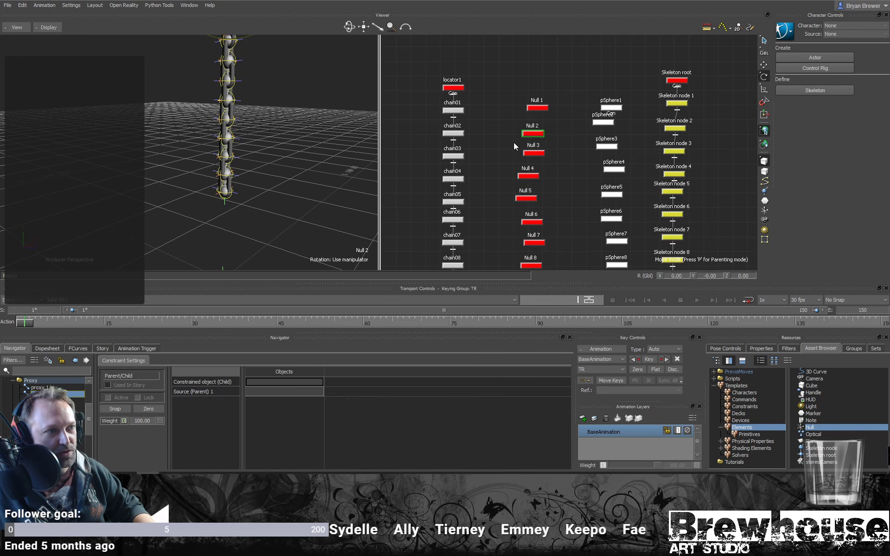
{"action": "left_click_drag", "start_coordinate": [448, 281], "coordinate": [285, 391], "text": "alt"}
{"action": "left_click_drag", "start_coordinate": [485, 122], "coordinate": [451, 141]}
{"action": "left_click_drag", "start_coordinate": [452, 135], "coordinate": [295, 382], "text": "alt"}
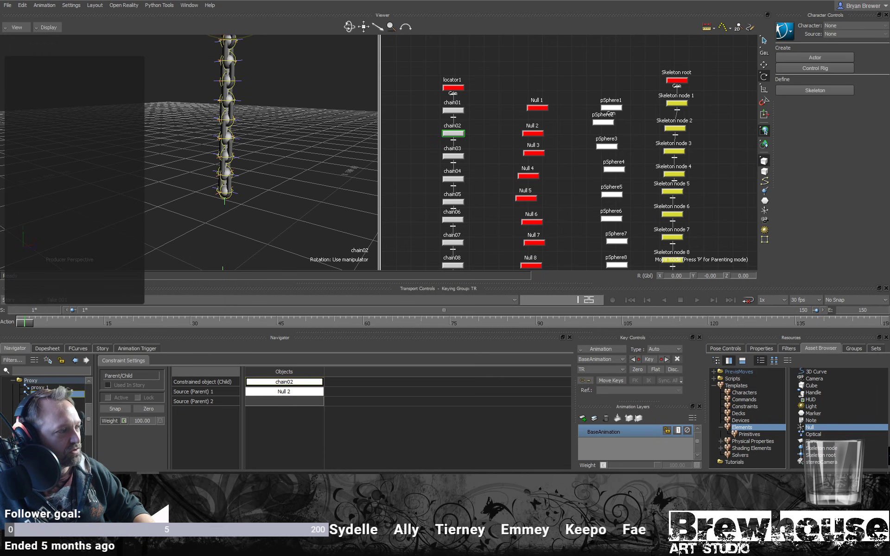
- Assign Null 3 as the source parent and chain03 as the constrained child of the proxy 3 constraint
{"action": "double_click", "coordinate": [51, 402]}
{"action": "left_click_drag", "start_coordinate": [534, 153], "coordinate": [373, 324], "text": "alt"}
{"action": "left_click_drag", "start_coordinate": [302, 374], "coordinate": [305, 392], "text": "alt"}
{"action": "left_click_drag", "start_coordinate": [454, 157], "coordinate": [313, 382], "text": "alt"}
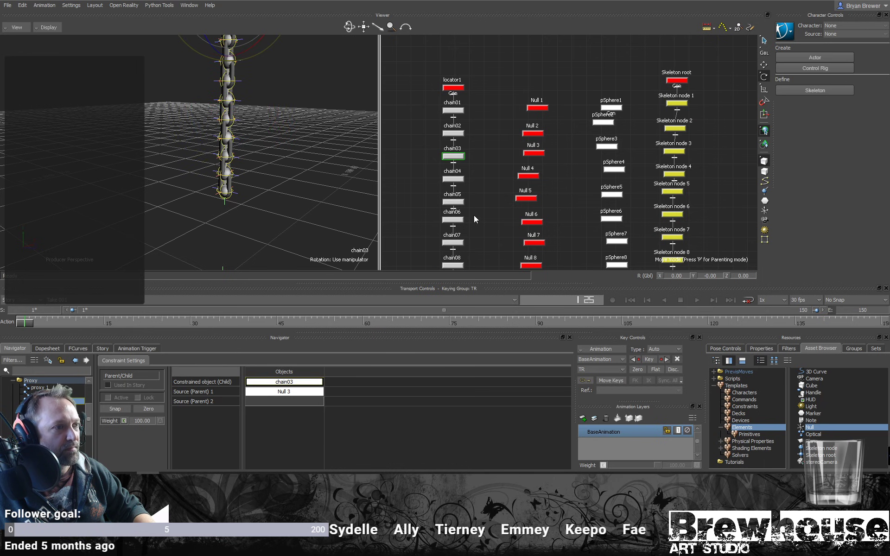
- Enlarge the constraint list area, and assign Null 4 as source parent and chain04 as constrained child of proxy 4
{"action": "left_click_drag", "start_coordinate": [516, 180], "coordinate": [516, 96], "text": "shift"}
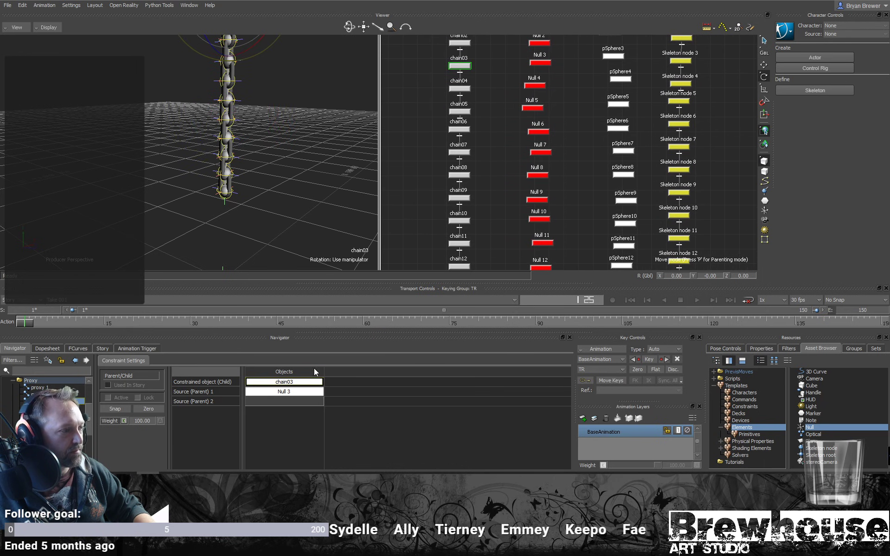
{"action": "left_click_drag", "start_coordinate": [292, 283], "coordinate": [301, 244]}
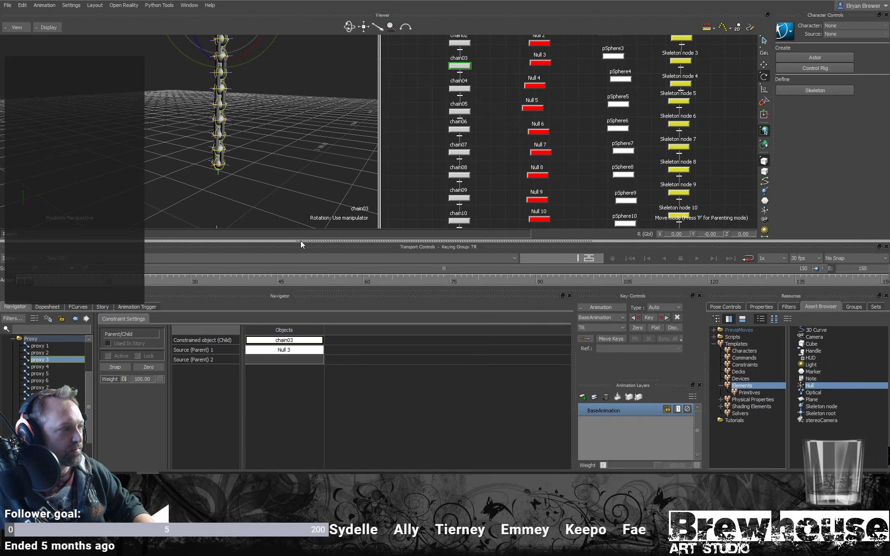
{"action": "left_click", "coordinate": [39, 367]}
{"action": "left_click", "coordinate": [535, 85]}
{"action": "left_click_drag", "start_coordinate": [482, 158], "coordinate": [281, 352]}
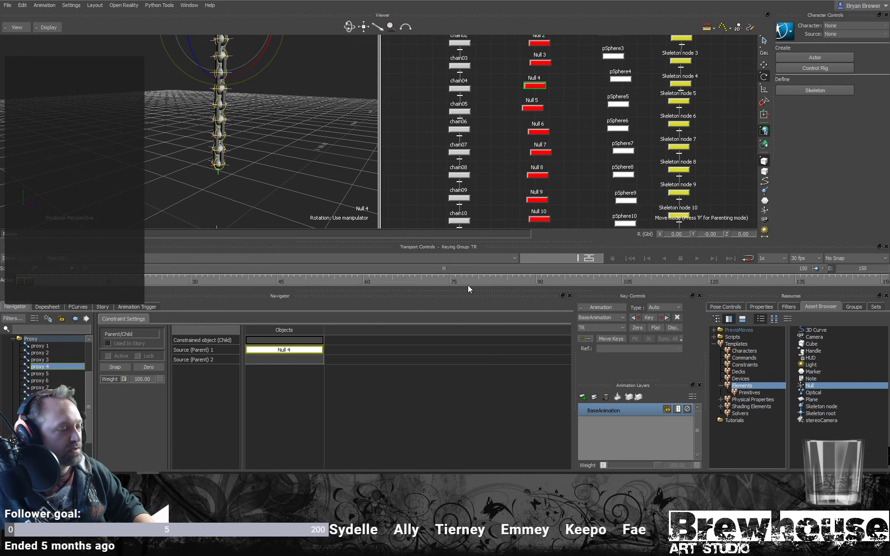
{"action": "left_click_drag", "start_coordinate": [485, 82], "coordinate": [456, 89]}
{"action": "left_click_drag", "start_coordinate": [457, 89], "coordinate": [306, 340], "text": "alt"}
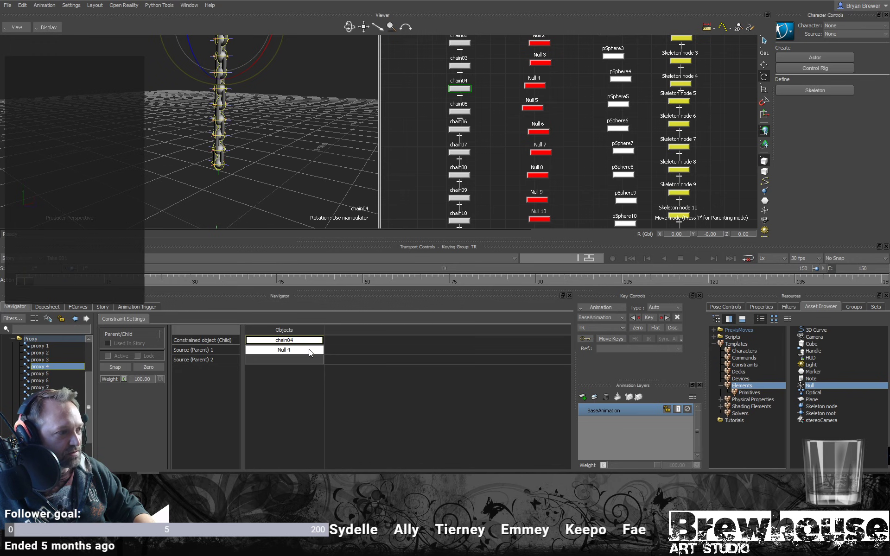
- Assign Null 5 as the source parent and chain05 as the constrained child of the proxy 5 constraint
{"action": "left_click", "coordinate": [35, 376]}
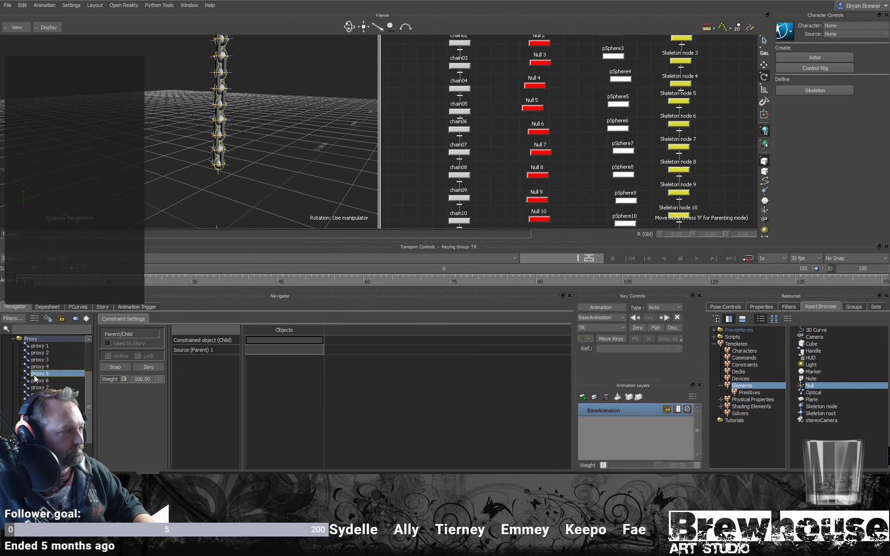
{"action": "left_click", "coordinate": [528, 109]}
{"action": "left_click_drag", "start_coordinate": [274, 354], "coordinate": [273, 354], "text": "alt"}
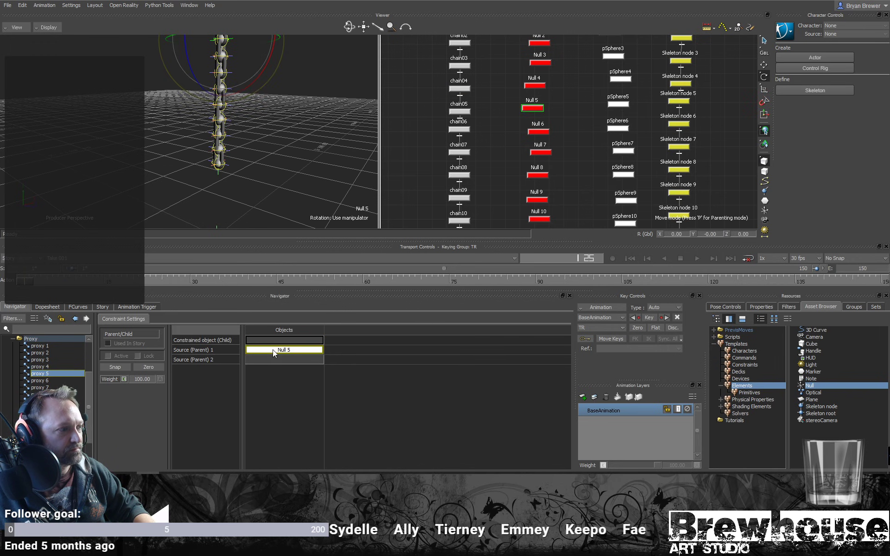
{"action": "left_click", "coordinate": [459, 112]}
{"action": "left_click_drag", "start_coordinate": [458, 116], "coordinate": [311, 346], "text": "alt"}
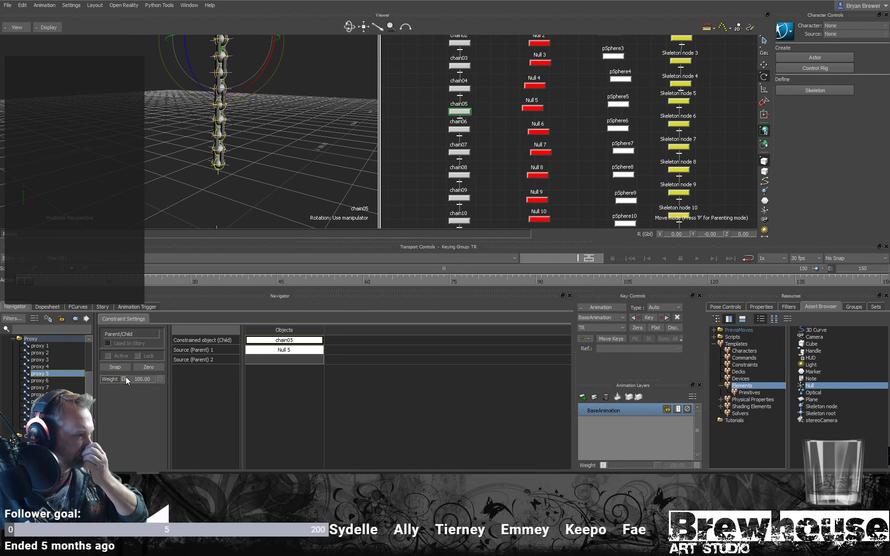
- Assign Null 6 as the source parent and chain06 as the constrained child of the proxy 6 constraint
{"action": "double_click", "coordinate": [45, 381]}
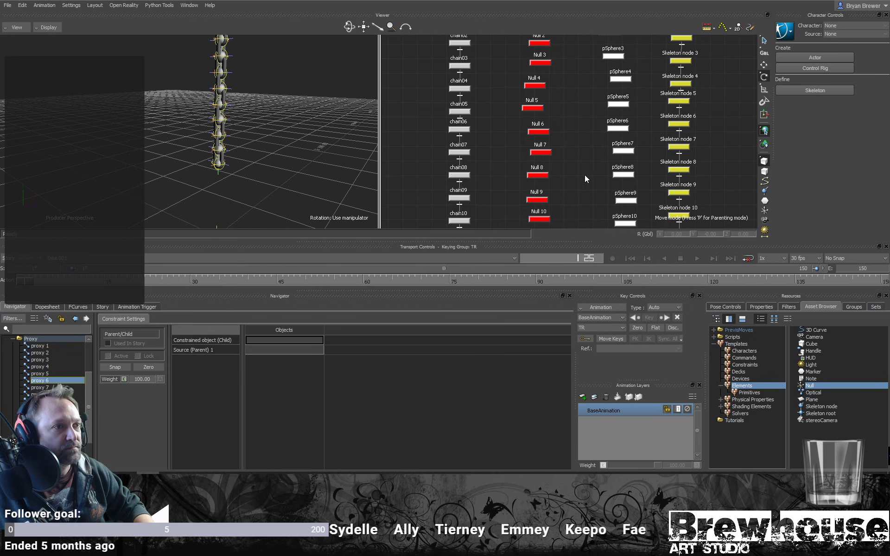
{"action": "left_click_drag", "start_coordinate": [557, 126], "coordinate": [533, 133]}
{"action": "left_click_drag", "start_coordinate": [534, 132], "coordinate": [269, 349], "text": "alt"}
{"action": "left_click_drag", "start_coordinate": [503, 127], "coordinate": [295, 339]}
- Assign Null 7 as the source parent and chain07 as the constrained child of the proxy 7 constraint
{"action": "double_click", "coordinate": [40, 387]}
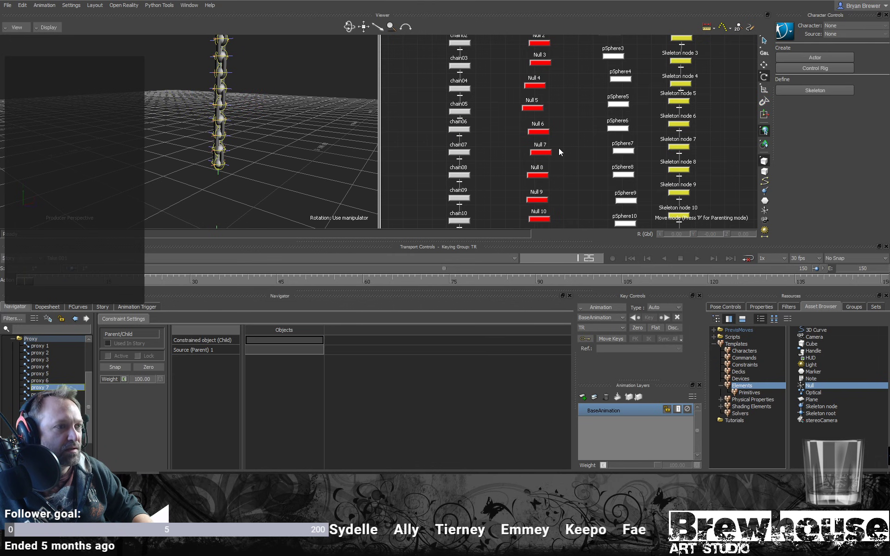
{"action": "left_click_drag", "start_coordinate": [578, 149], "coordinate": [519, 160]}
{"action": "left_click_drag", "start_coordinate": [541, 152], "coordinate": [390, 321], "text": "alt"}
{"action": "left_click_drag", "start_coordinate": [302, 351], "coordinate": [302, 351], "text": "alt"}
{"action": "left_click_drag", "start_coordinate": [506, 144], "coordinate": [453, 159]}
{"action": "left_click_drag", "start_coordinate": [459, 153], "coordinate": [306, 340], "text": "alt"}
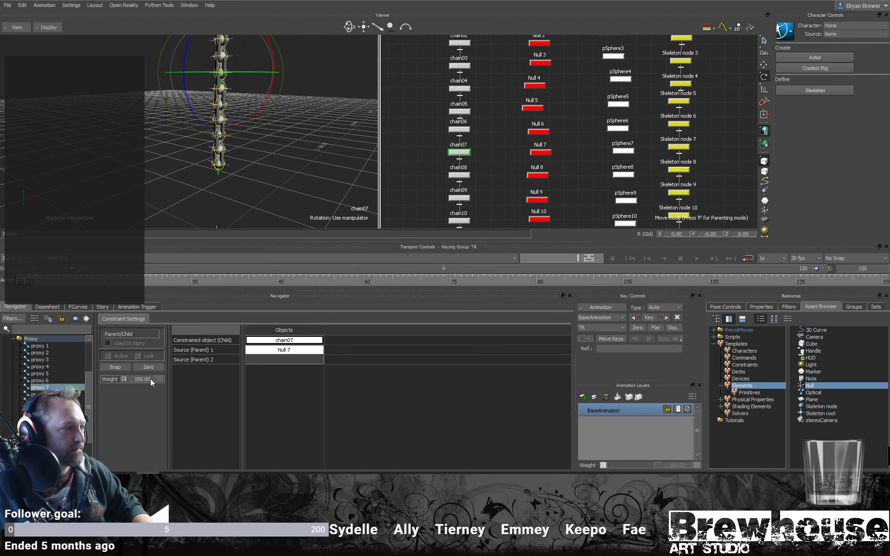
- Assign Null 8 as the source parent and chain08 as the constrained child of the proxy 8 constraint
{"action": "left_click", "coordinate": [40, 394]}
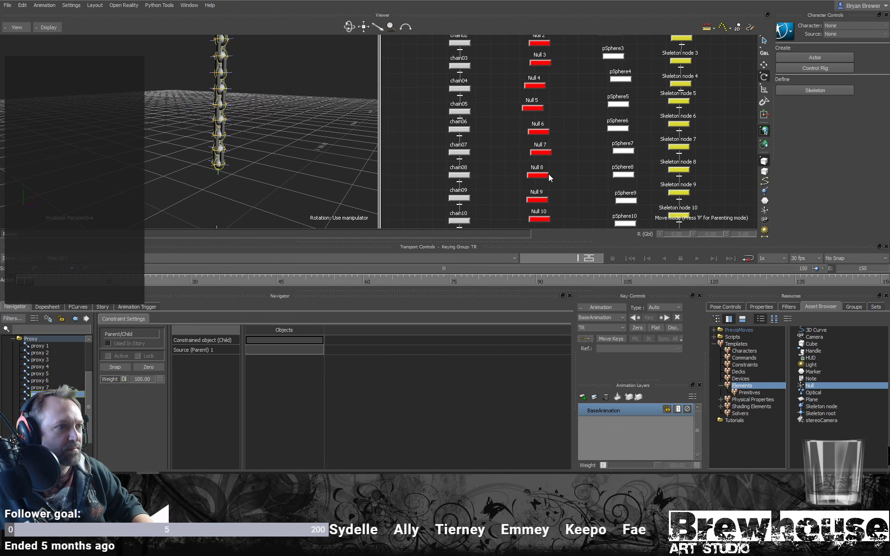
{"action": "left_click_drag", "start_coordinate": [539, 182], "coordinate": [538, 176]}
{"action": "left_click_drag", "start_coordinate": [538, 175], "coordinate": [300, 351], "text": "alt"}
{"action": "left_click_drag", "start_coordinate": [496, 168], "coordinate": [447, 182]}
{"action": "left_click_drag", "start_coordinate": [459, 175], "coordinate": [307, 340], "text": "alt"}
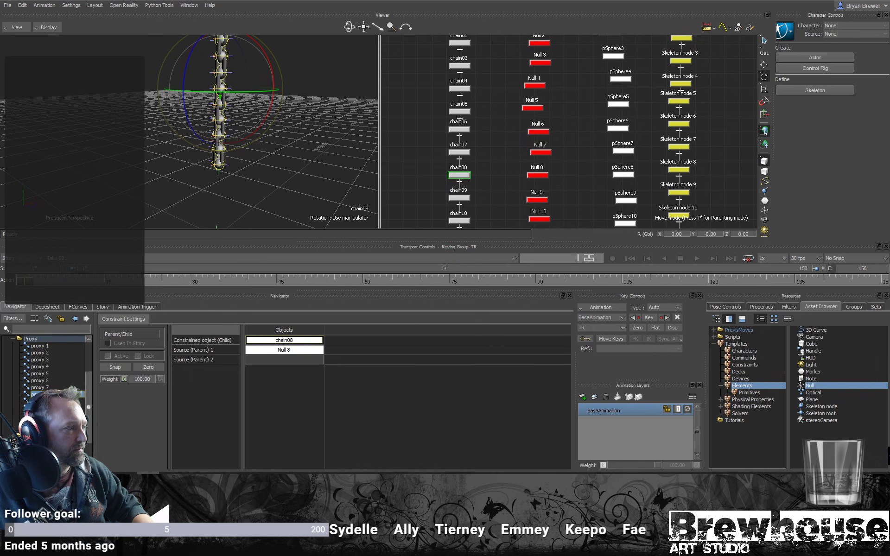
- Assign Null 9 as the source parent and chain09 as the constrained child of the proxy 9 constraint
{"action": "left_click", "coordinate": [35, 401]}
{"action": "left_click_drag", "start_coordinate": [560, 188], "coordinate": [539, 206]}
{"action": "left_click_drag", "start_coordinate": [537, 200], "coordinate": [285, 350], "text": "alt"}
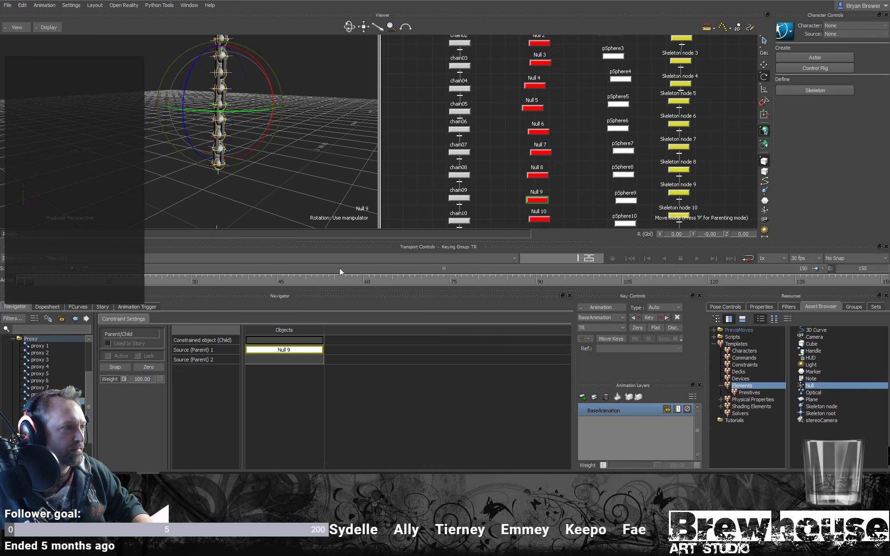
{"action": "left_click_drag", "start_coordinate": [496, 191], "coordinate": [285, 341]}
- Assign Null 10 as the source parent and chain10 as the constrained child of the proxy 10 constraint
{"action": "scroll", "coordinate": [93, 398], "scroll_direction": "down", "scroll_amount": 2}
{"action": "scroll", "coordinate": [598, 154], "scroll_direction": "down", "scroll_amount": 8}
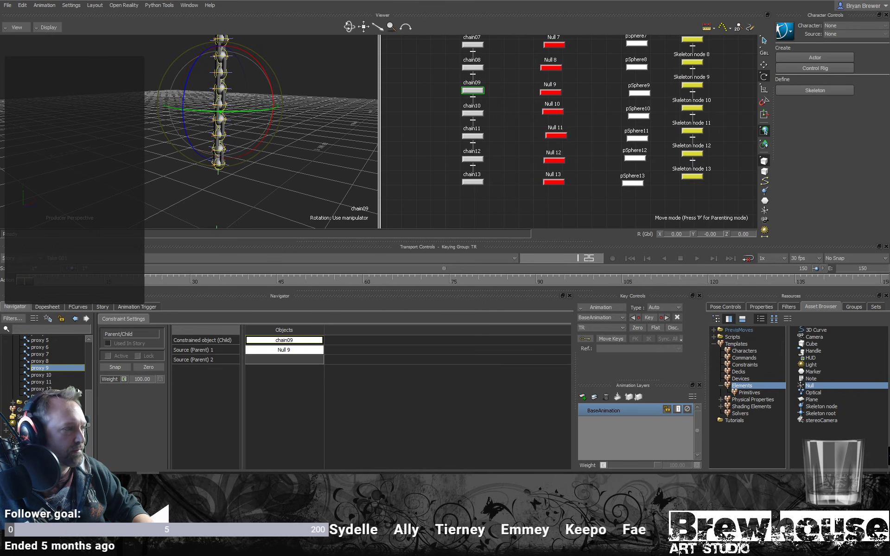
{"action": "left_click", "coordinate": [47, 376]}
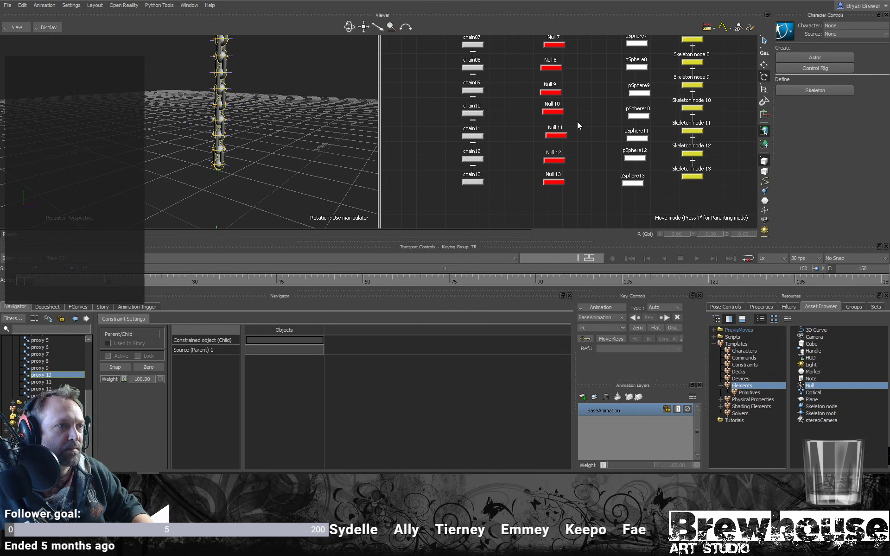
{"action": "left_click", "coordinate": [554, 112]}
{"action": "left_click_drag", "start_coordinate": [290, 329], "coordinate": [287, 352]}
{"action": "left_click_drag", "start_coordinate": [473, 114], "coordinate": [296, 342]}
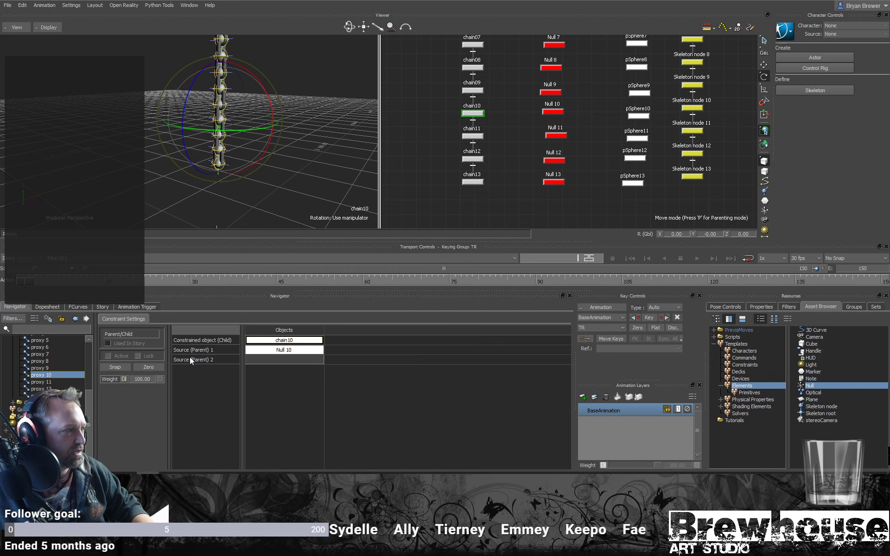
- Assign Null 11 as the source parent and chain11 as the constrained child of the proxy 11 constraint
{"action": "left_click", "coordinate": [42, 383]}
{"action": "left_click_drag", "start_coordinate": [556, 135], "coordinate": [273, 356]}
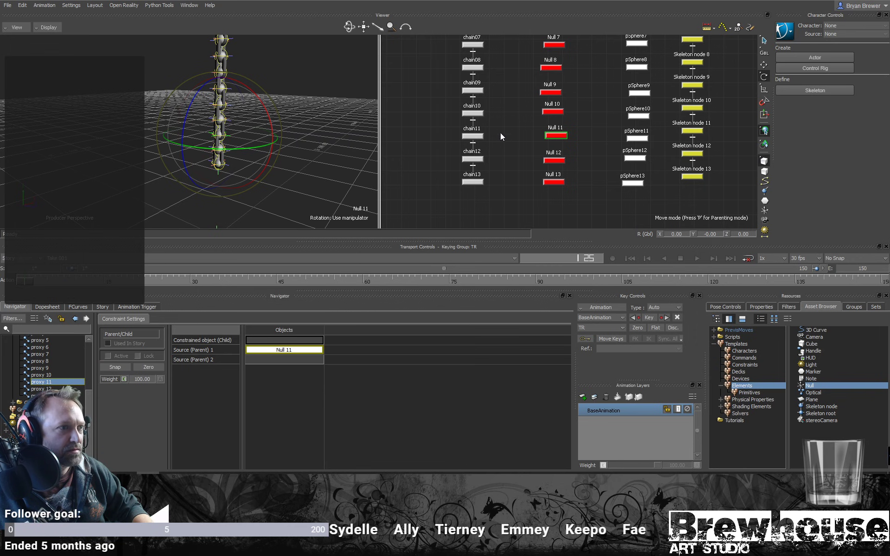
{"action": "left_click_drag", "start_coordinate": [472, 135], "coordinate": [303, 345]}
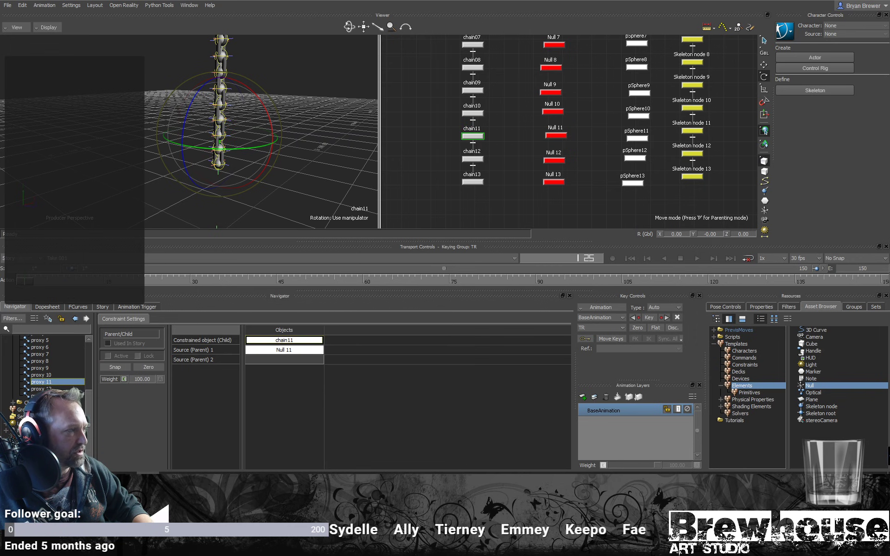
- Assign Null 12 as the source parent and chain12 as the constrained child of the proxy 12 constraint
{"action": "double_click", "coordinate": [40, 390]}
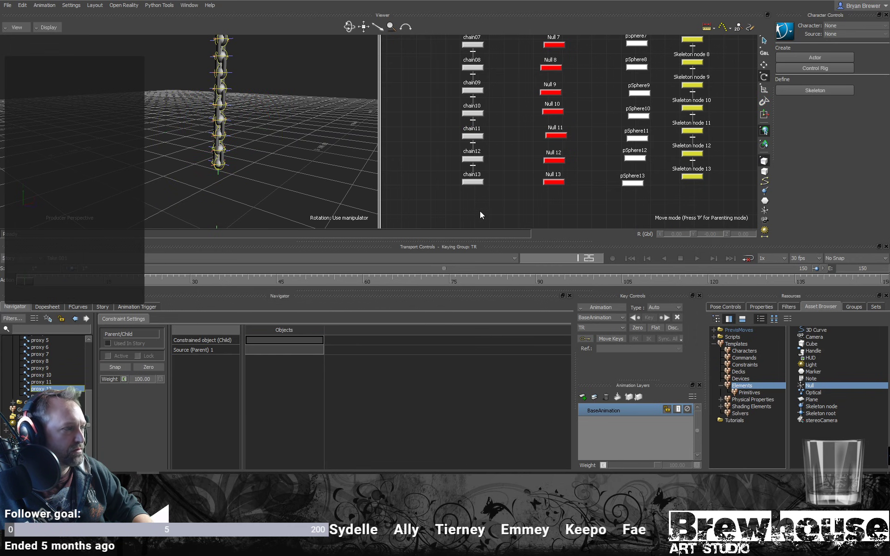
{"action": "left_click", "coordinate": [554, 160]}
{"action": "left_click_drag", "start_coordinate": [258, 379], "coordinate": [267, 353]}
{"action": "left_click", "coordinate": [472, 159]}
{"action": "left_click_drag", "start_coordinate": [472, 159], "coordinate": [286, 341]}
- Assign Null 13 as the source parent and chain13 as the constrained child of the proxy 13 constraint
{"action": "double_click", "coordinate": [48, 396]}
{"action": "left_click_drag", "start_coordinate": [583, 176], "coordinate": [533, 192]}
{"action": "left_click_drag", "start_coordinate": [554, 182], "coordinate": [293, 350], "text": "alt"}
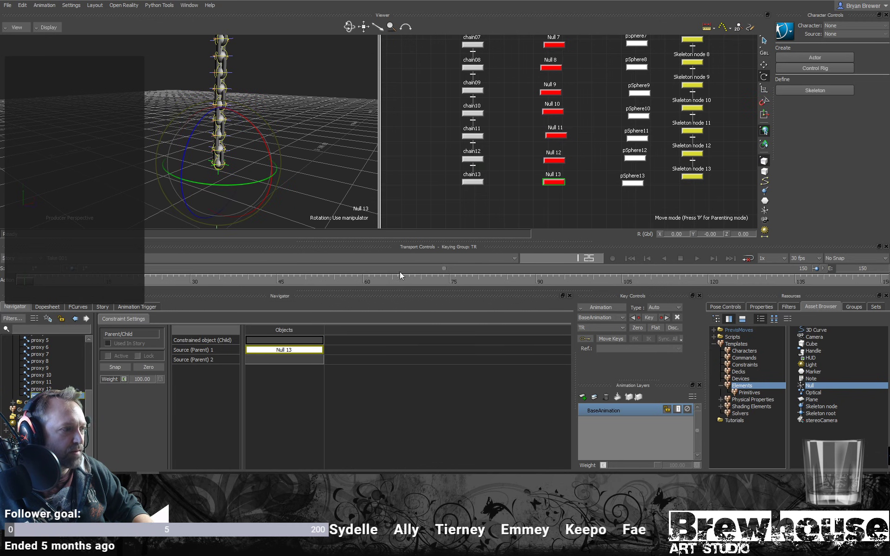
{"action": "left_click_drag", "start_coordinate": [473, 181], "coordinate": [277, 344], "text": "alt"}
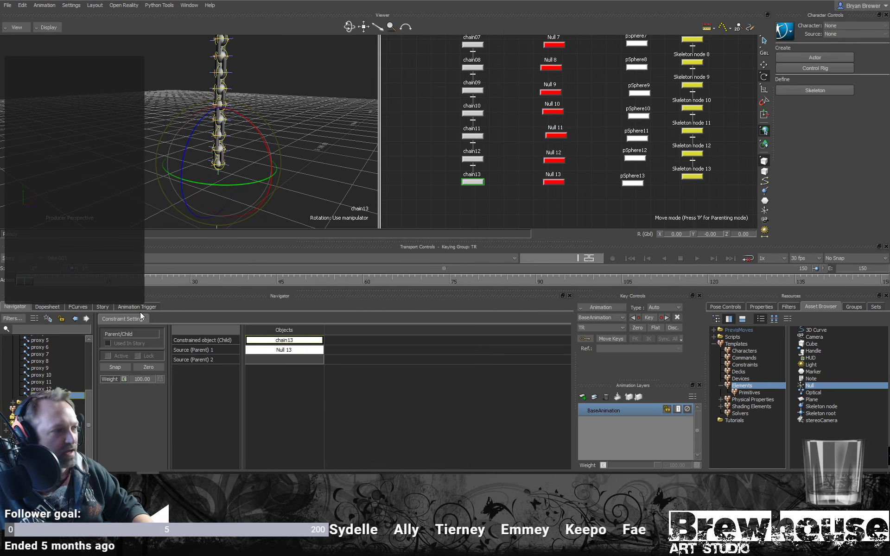
- Check the proxy constraints' assignments, and snap and lock all constraints in the Proxy folder so they are active
{"action": "left_click_drag", "start_coordinate": [91, 406], "coordinate": [97, 382]}
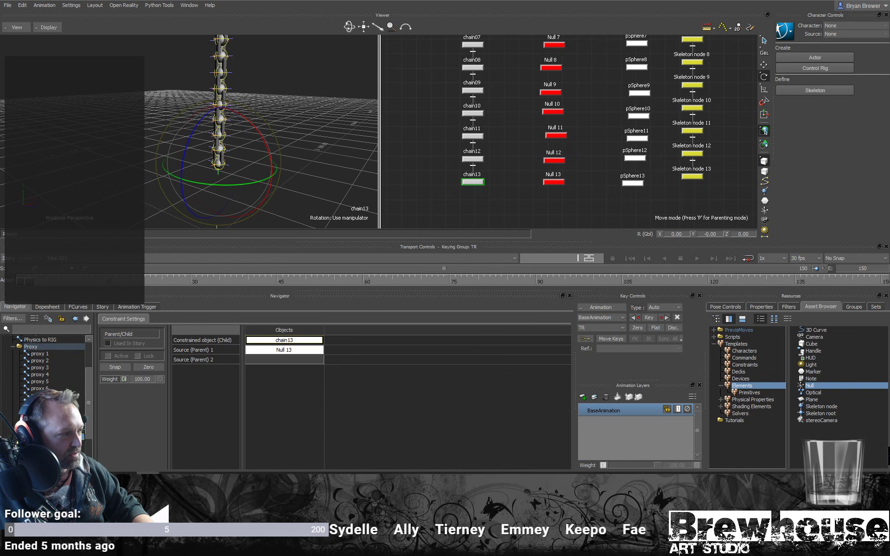
{"action": "double_click", "coordinate": [40, 430]}
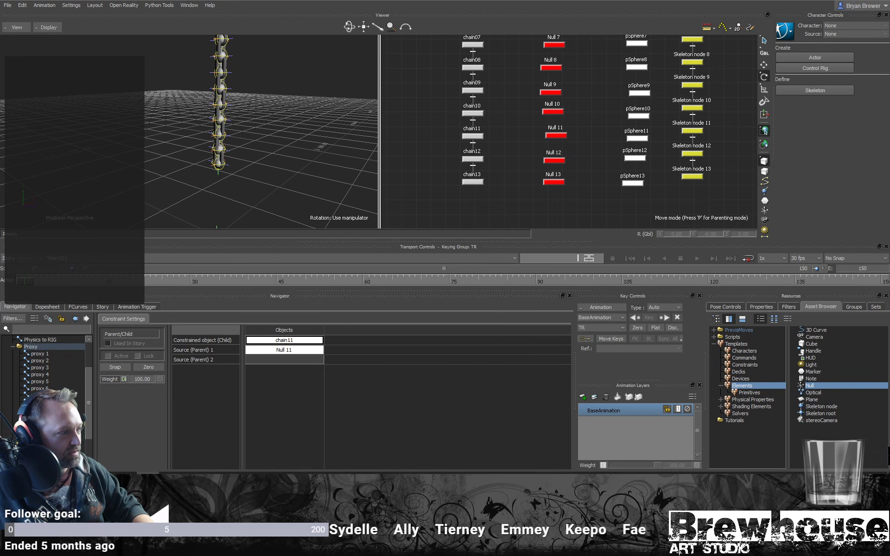
{"action": "double_click", "coordinate": [41, 410]}
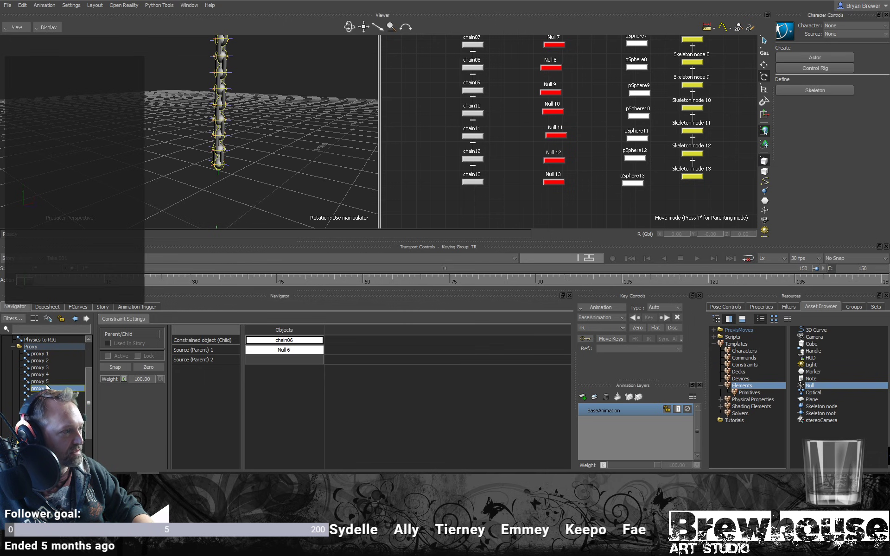
{"action": "left_click", "coordinate": [40, 354]}
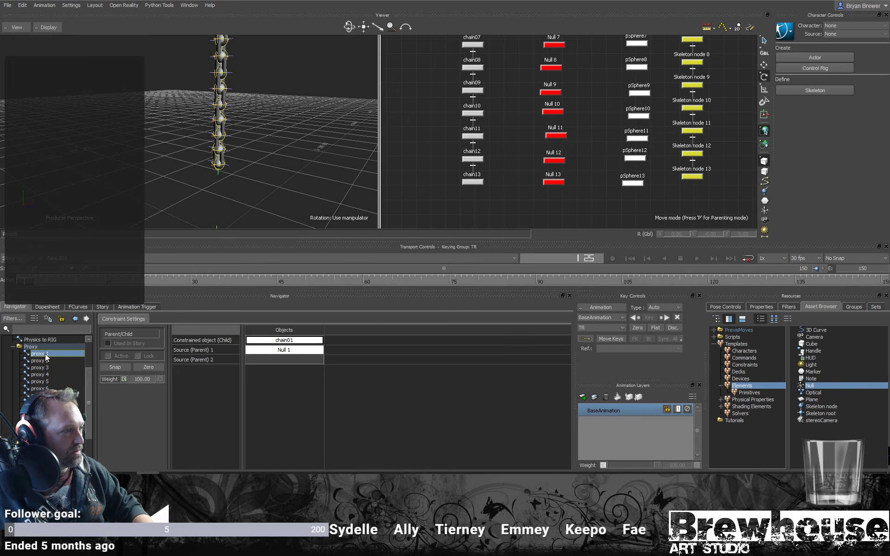
{"action": "left_click", "coordinate": [12, 347]}
{"action": "double_click", "coordinate": [37, 394]}
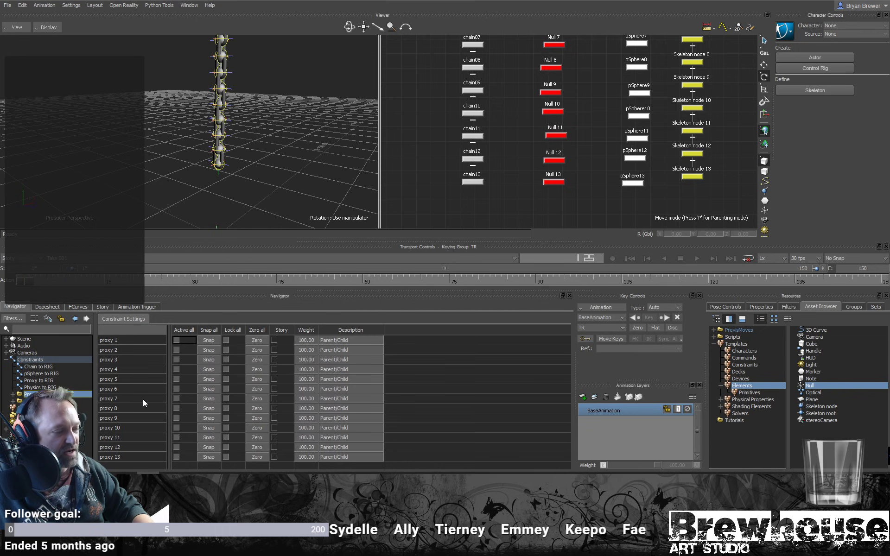
{"action": "left_click", "coordinate": [205, 329]}
{"action": "left_click", "coordinate": [235, 330]}
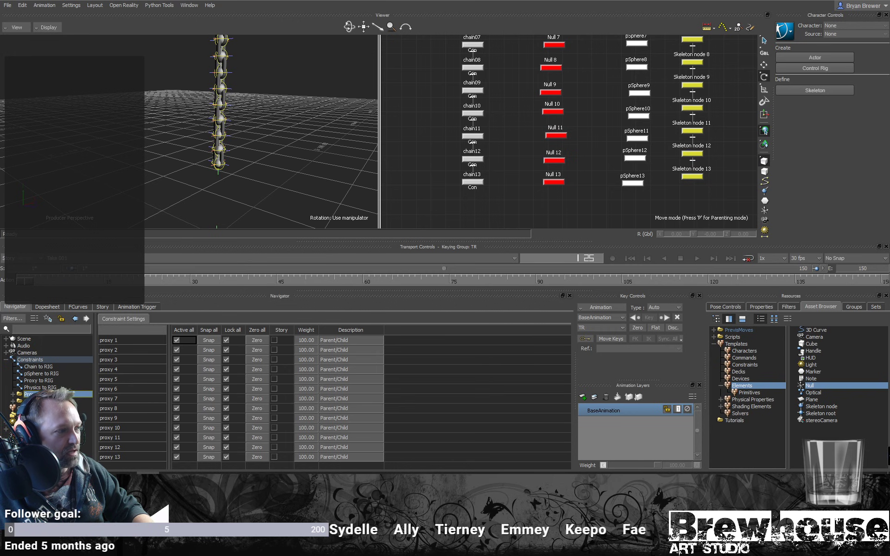
- Examine the proxy 1 constraint, the contents of the Chain constraint folder and the node columns in the schematic
{"action": "left_click", "coordinate": [13, 395]}
{"action": "left_click", "coordinate": [39, 382]}
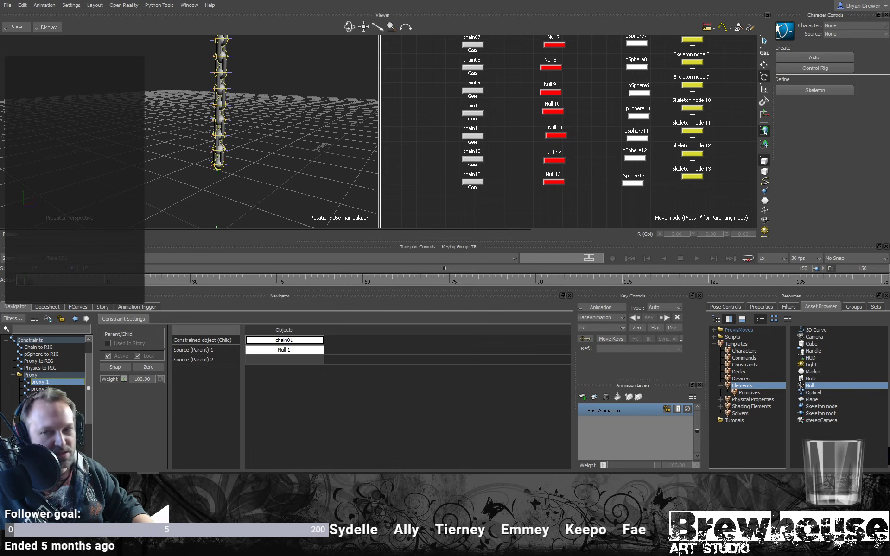
{"action": "left_click", "coordinate": [13, 376]}
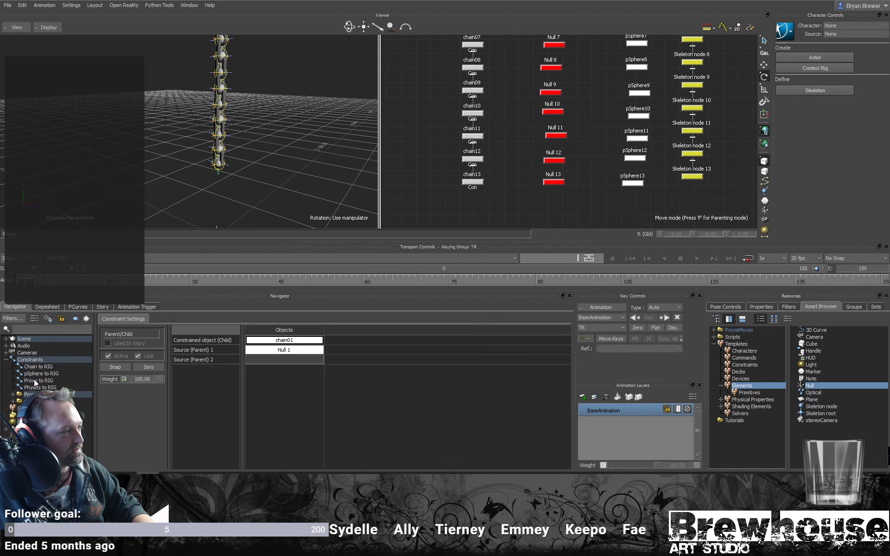
{"action": "left_click", "coordinate": [12, 401]}
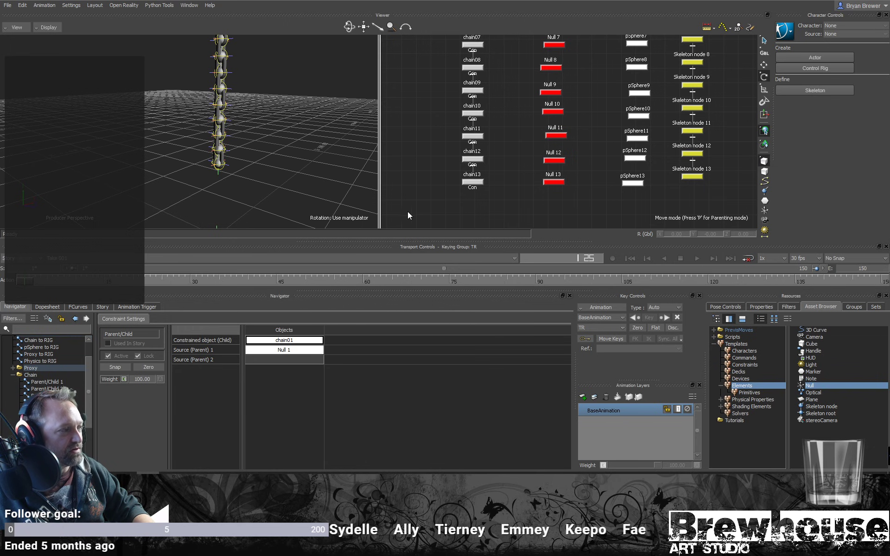
{"action": "middle_click_drag", "start_coordinate": [605, 118], "coordinate": [569, 197]}
{"action": "middle_click_drag", "start_coordinate": [557, 91], "coordinate": [556, 167]}
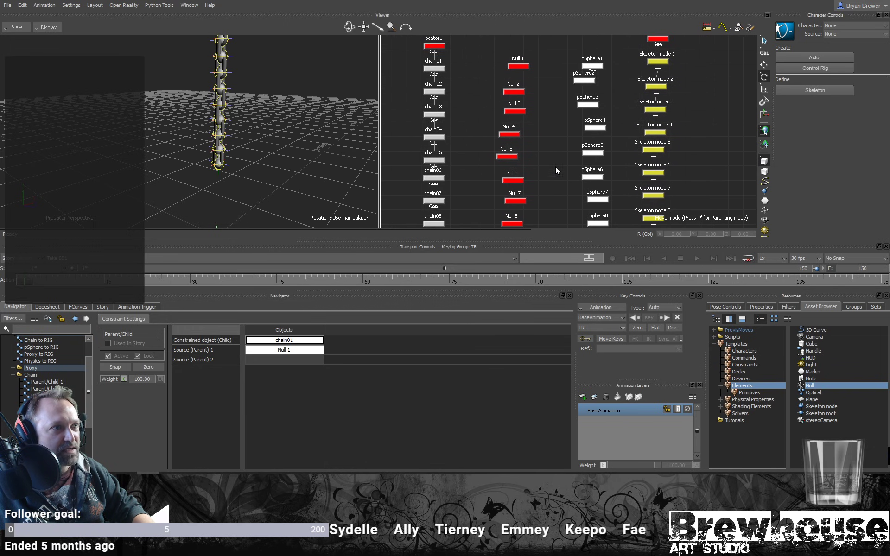
{"action": "middle_click_drag", "start_coordinate": [456, 65], "coordinate": [456, 86]}
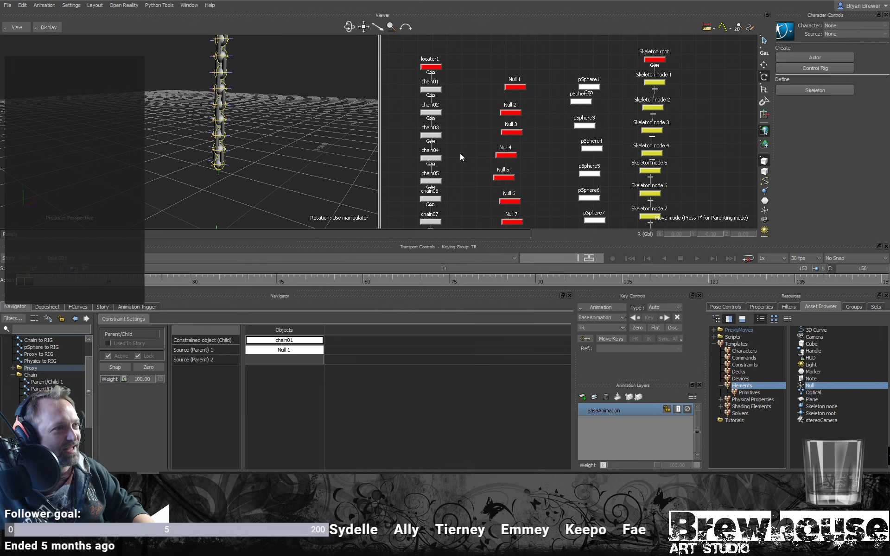
{"action": "left_click_drag", "start_coordinate": [439, 158], "coordinate": [459, 89], "text": "shift"}
{"action": "left_click_drag", "start_coordinate": [543, 123], "coordinate": [474, 125], "text": "ctrl"}
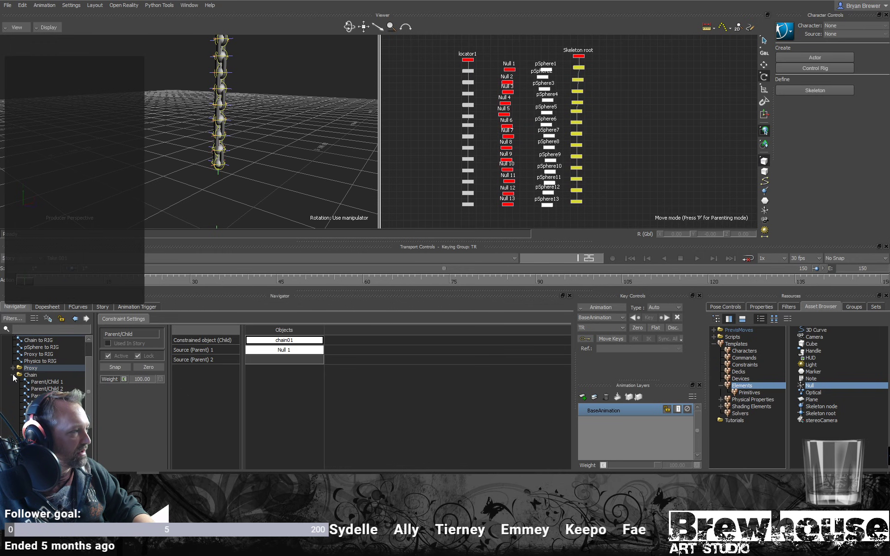
- Try to rename the Chain constraint folder as Chain Proxy
{"action": "left_click", "coordinate": [31, 368]}
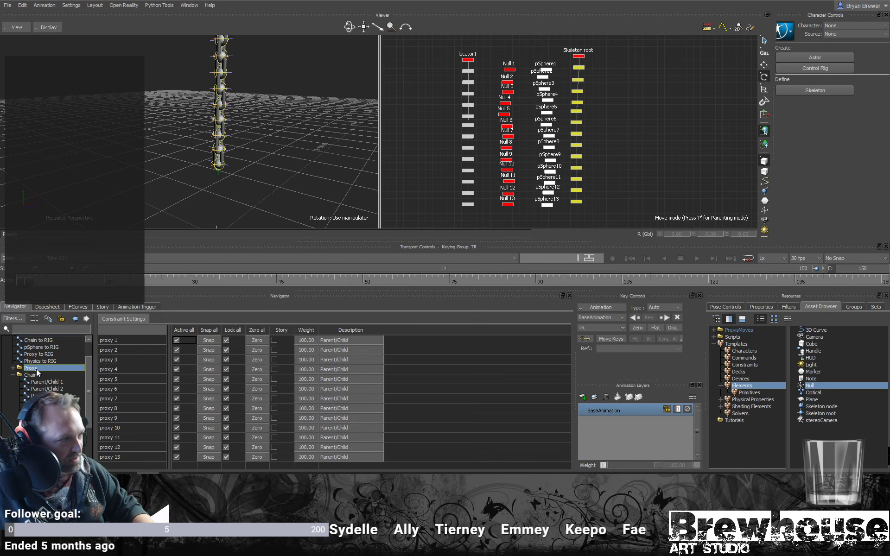
{"action": "left_click_drag", "start_coordinate": [35, 369], "coordinate": [52, 384]}
{"action": "type", "text": "Chair Chai"}
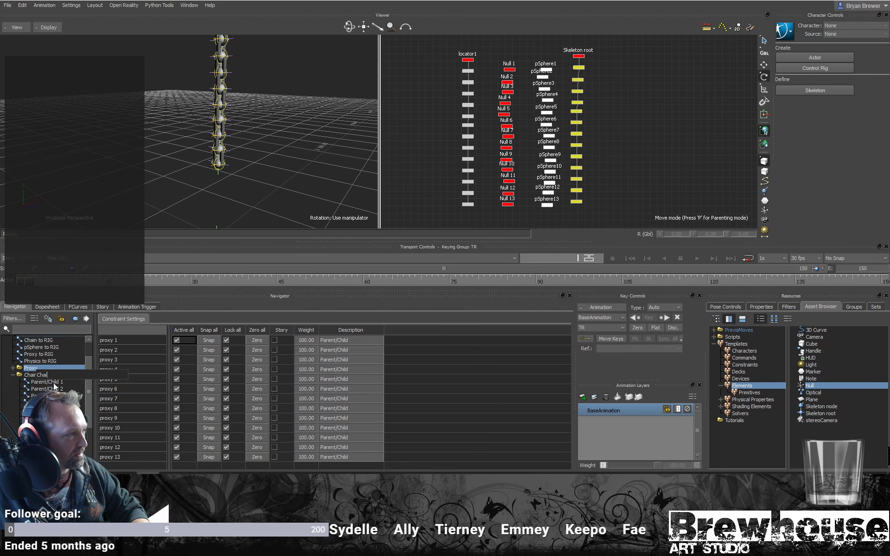
{"action": "key", "text": "BackSpace"}
{"action": "key", "text": "BackSpace"}
{"action": "key", "text": "BackSpace"}
{"action": "key", "text": "BackSpace"}
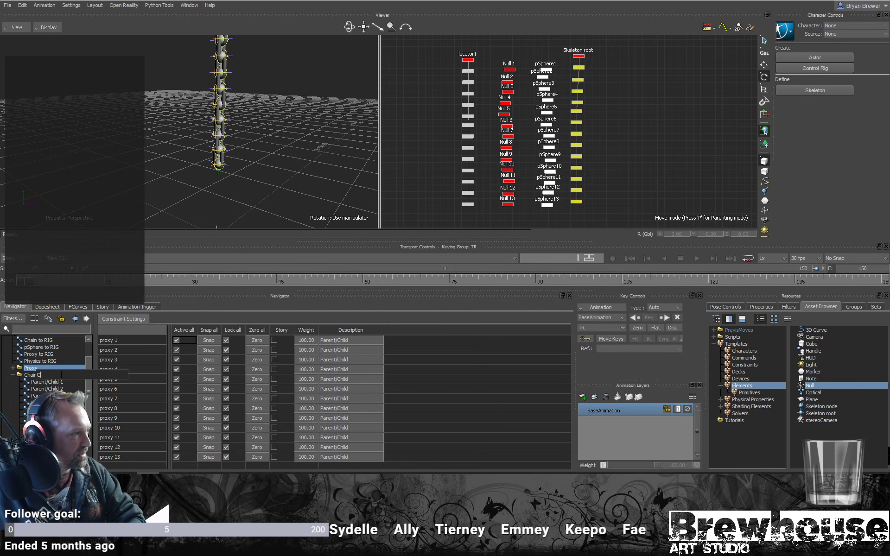
{"action": "type", "text": "P"}
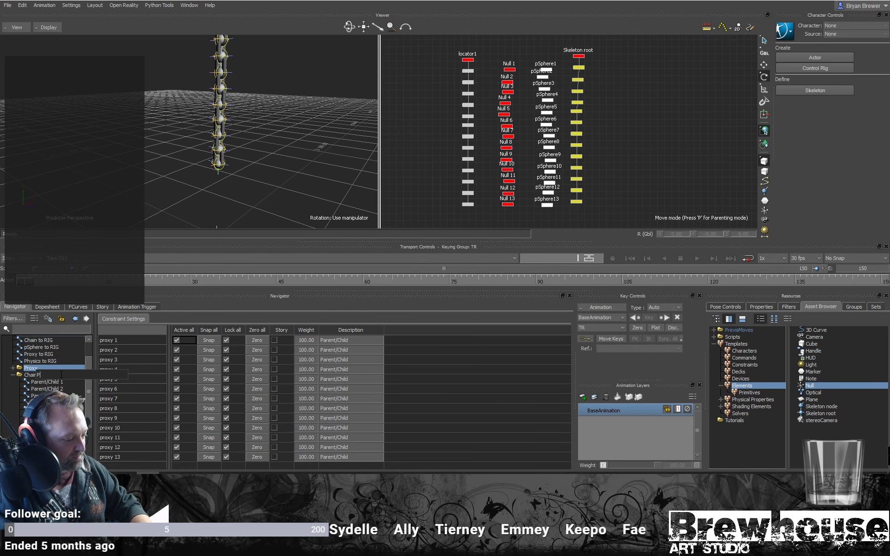
{"action": "type", "text": "roxy"}
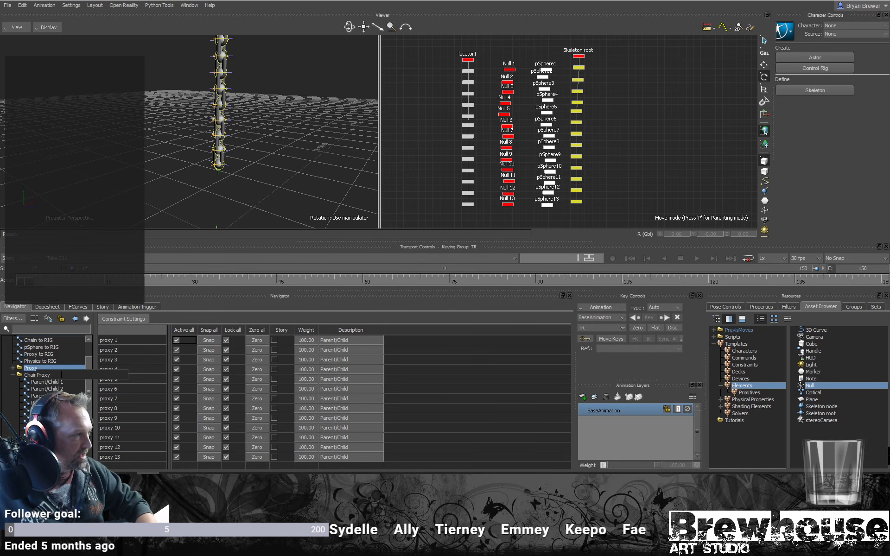
{"action": "key", "text": "Return"}
{"action": "left_click_drag", "start_coordinate": [93, 357], "coordinate": [93, 357]}
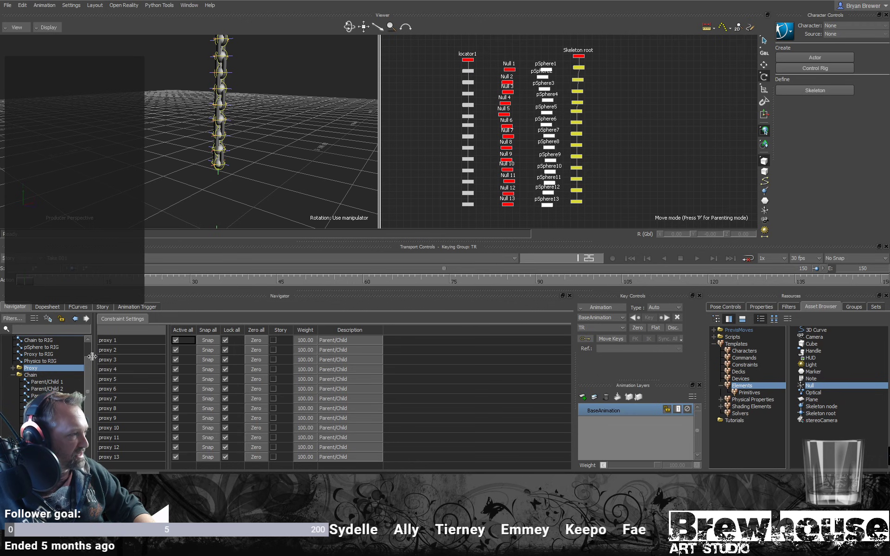
- Deactivate and unlock all constraints in the Proxy folder
{"action": "double_click", "coordinate": [21, 367]}
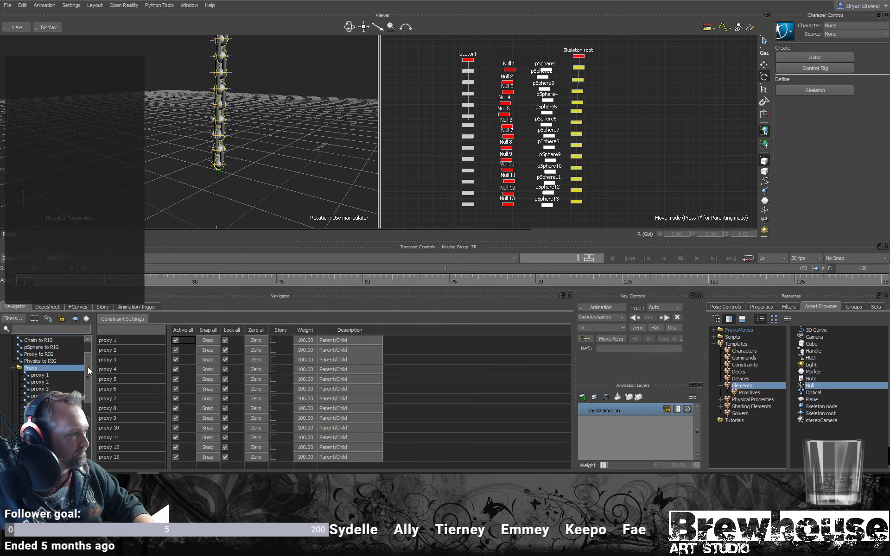
{"action": "left_click_drag", "start_coordinate": [88, 367], "coordinate": [88, 373]}
{"action": "left_click", "coordinate": [181, 330]}
{"action": "left_click", "coordinate": [230, 331]}
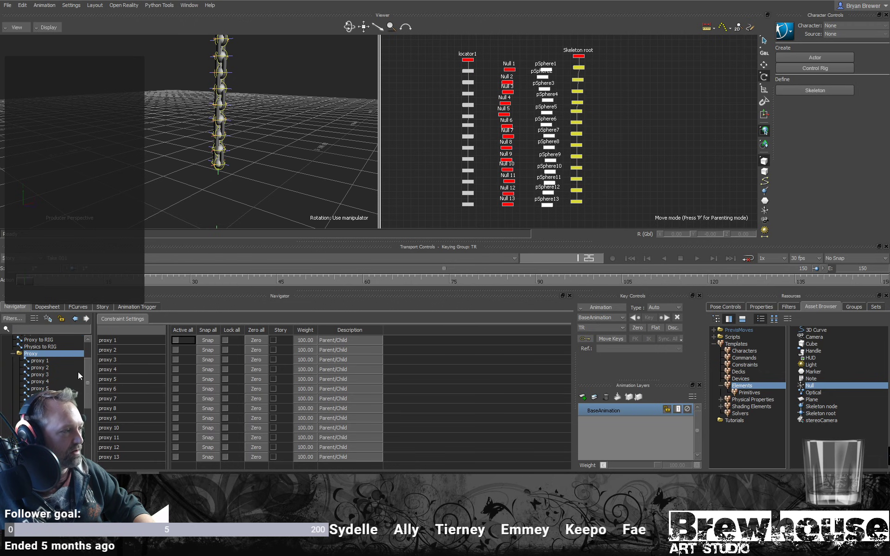
- Remove the constrained child joints chain01, chain02 and chain03 from the proxy 1, proxy 2 and proxy 3 constraints
{"action": "left_click", "coordinate": [37, 361]}
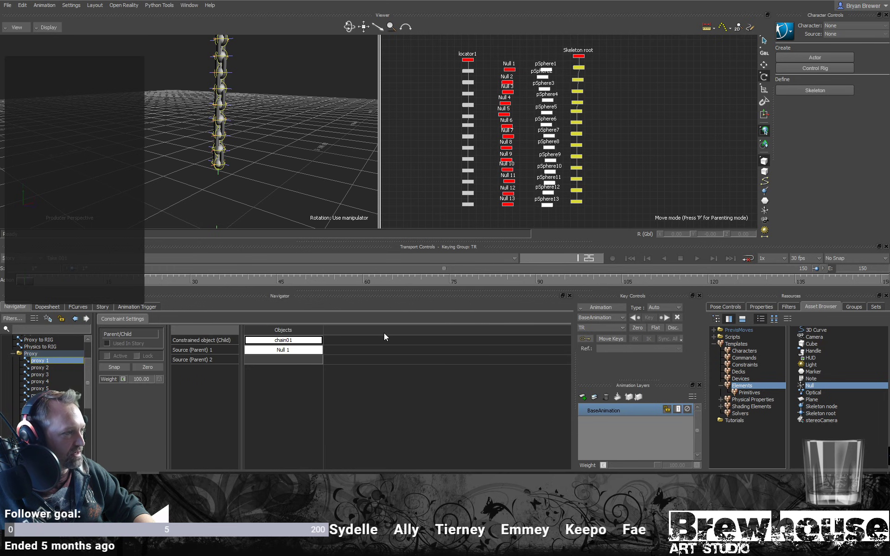
{"action": "left_click_drag", "start_coordinate": [291, 339], "coordinate": [333, 363]}
{"action": "left_click", "coordinate": [54, 367]}
{"action": "left_click", "coordinate": [51, 375]}
{"action": "left_click_drag", "start_coordinate": [285, 341], "coordinate": [61, 378]}
- Remove the constrained child joints chain04 and chain05 from the proxy 4 and proxy 5 constraints
{"action": "left_click", "coordinate": [34, 382]}
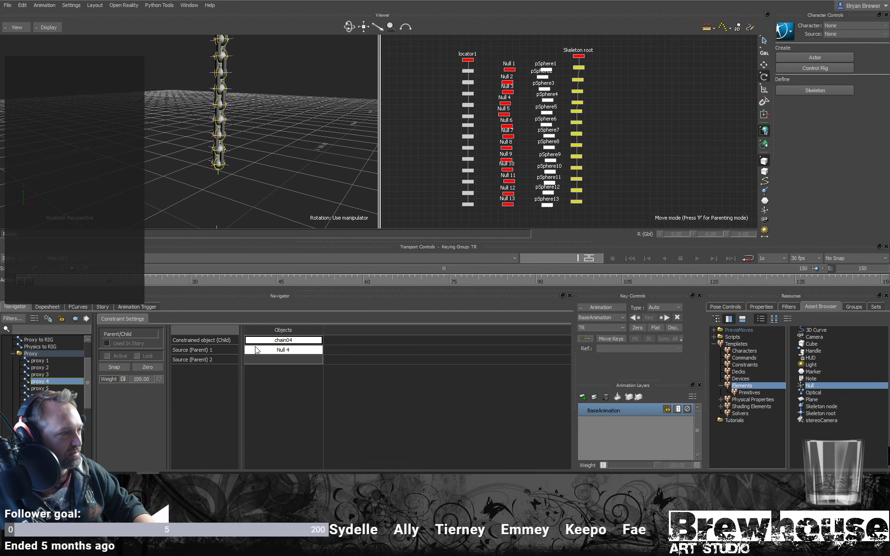
{"action": "left_click_drag", "start_coordinate": [255, 343], "coordinate": [327, 392]}
{"action": "left_click", "coordinate": [39, 388]}
{"action": "left_click_drag", "start_coordinate": [267, 340], "coordinate": [397, 367]}
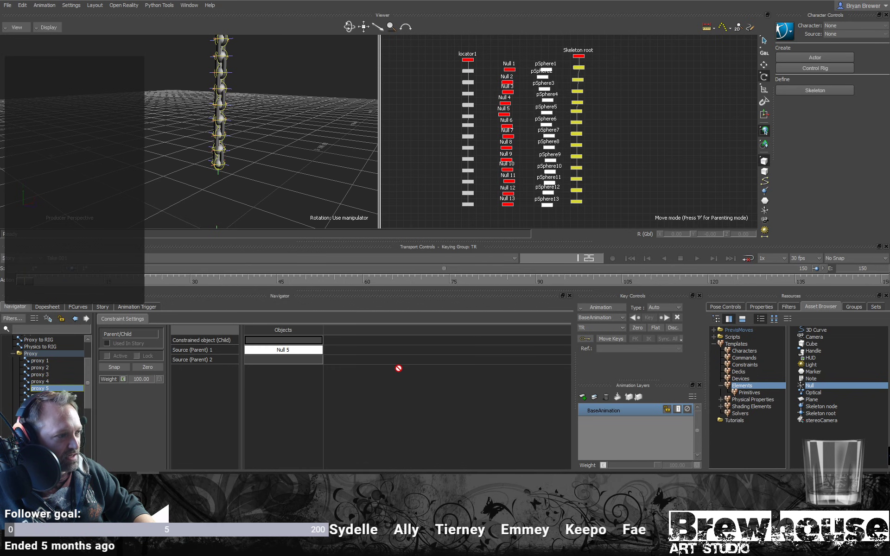
- Remove the constrained child joints chain06 and chain07 from the proxy 6 and proxy 7 constraints
{"action": "left_click", "coordinate": [39, 396]}
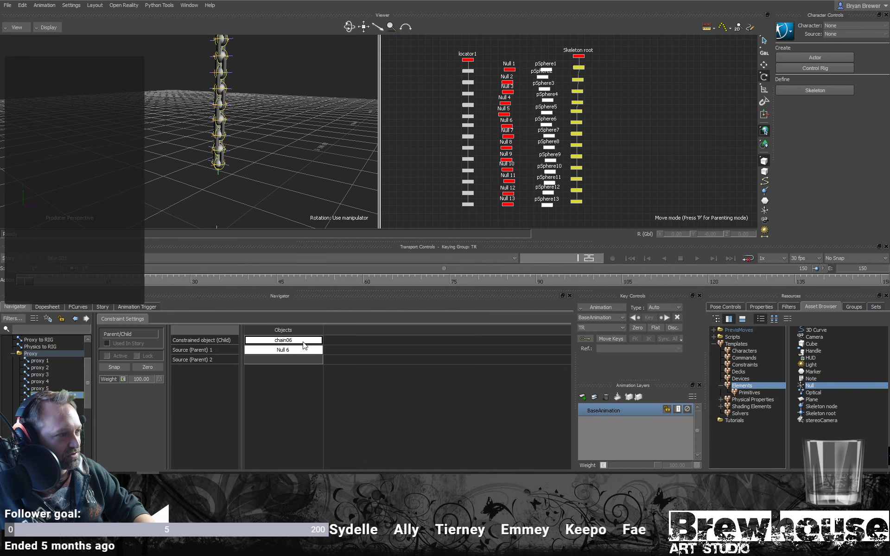
{"action": "left_click_drag", "start_coordinate": [283, 341], "coordinate": [412, 370]}
{"action": "left_click", "coordinate": [39, 403]}
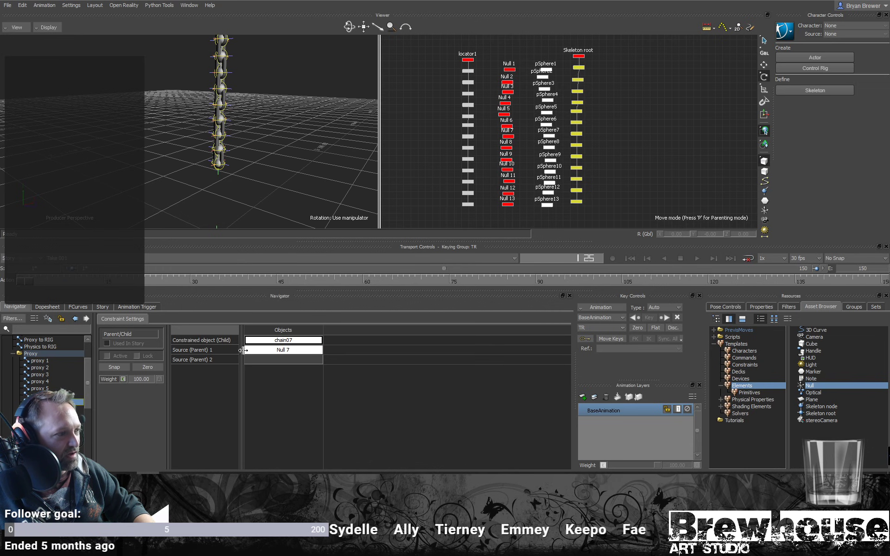
{"action": "left_click_drag", "start_coordinate": [283, 341], "coordinate": [423, 354]}
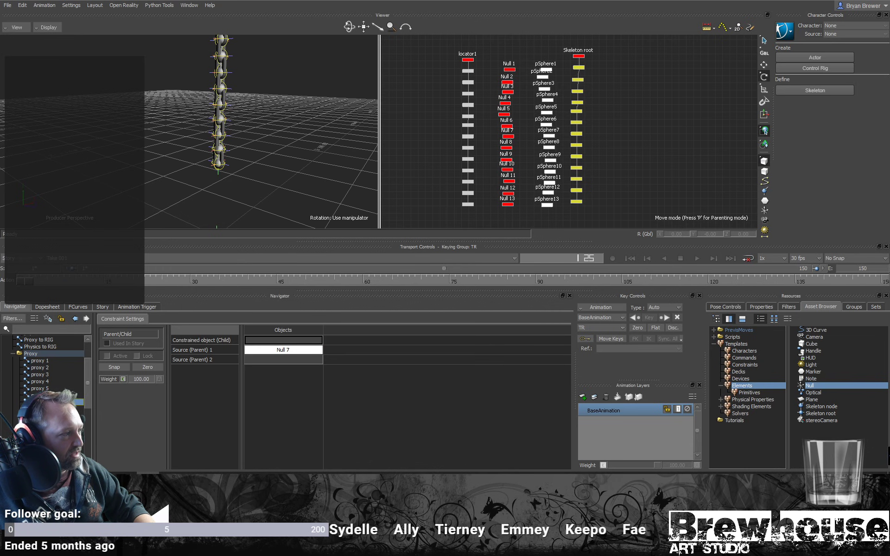
- Remove the constrained child joints chain08, chain09 and chain10 from the proxy 8, proxy 9 and proxy 10 constraints
{"action": "left_click", "coordinate": [40, 409]}
{"action": "left_click_drag", "start_coordinate": [283, 340], "coordinate": [224, 402]}
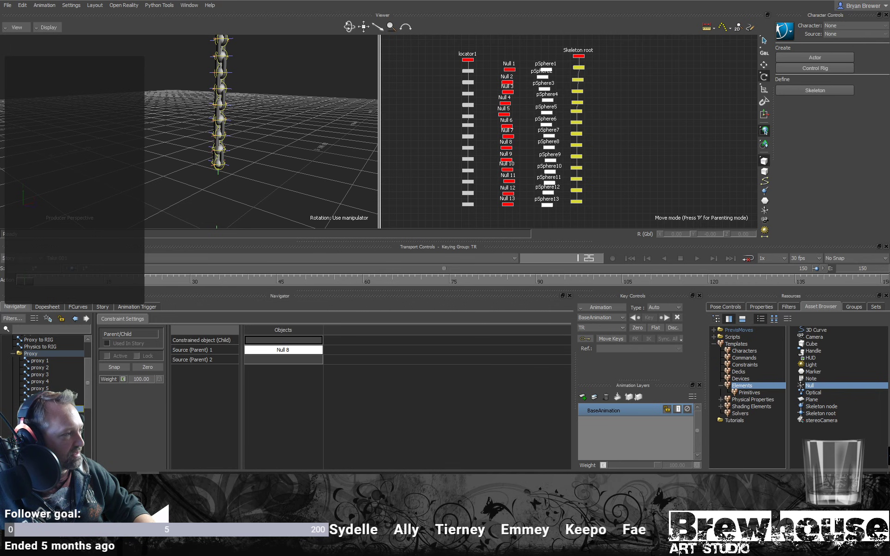
{"action": "left_click", "coordinate": [39, 417]}
{"action": "left_click_drag", "start_coordinate": [283, 340], "coordinate": [454, 354]}
{"action": "left_click", "coordinate": [40, 423]}
{"action": "left_click_drag", "start_coordinate": [283, 341], "coordinate": [380, 355]}
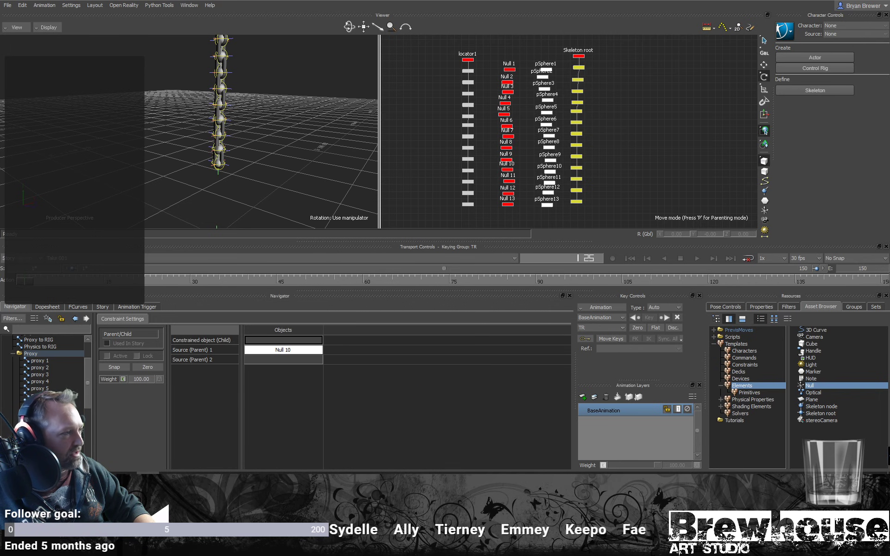
- Remove the constrained child joints chain11, chain12 and chain13 from the proxy 11, proxy 12 and proxy 13 constraints
{"action": "left_click", "coordinate": [39, 430]}
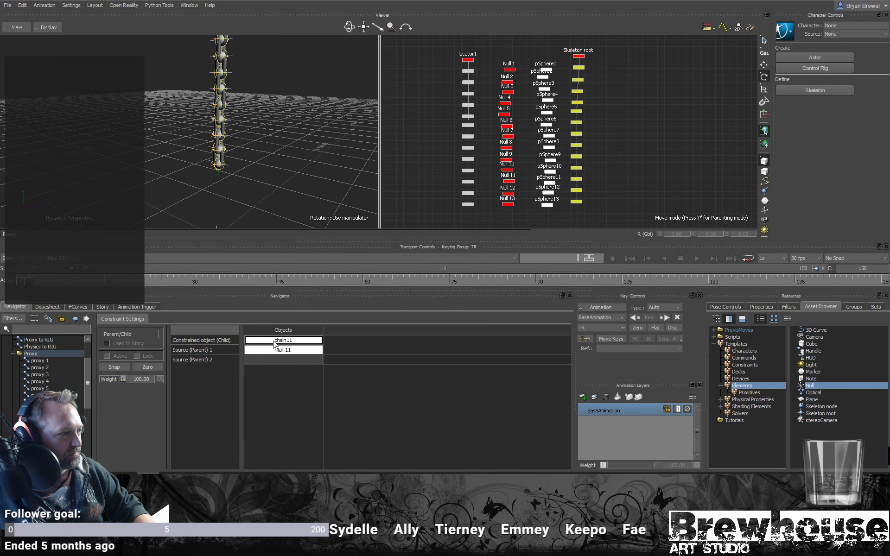
{"action": "left_click_drag", "start_coordinate": [283, 341], "coordinate": [199, 385]}
{"action": "left_click", "coordinate": [39, 438]}
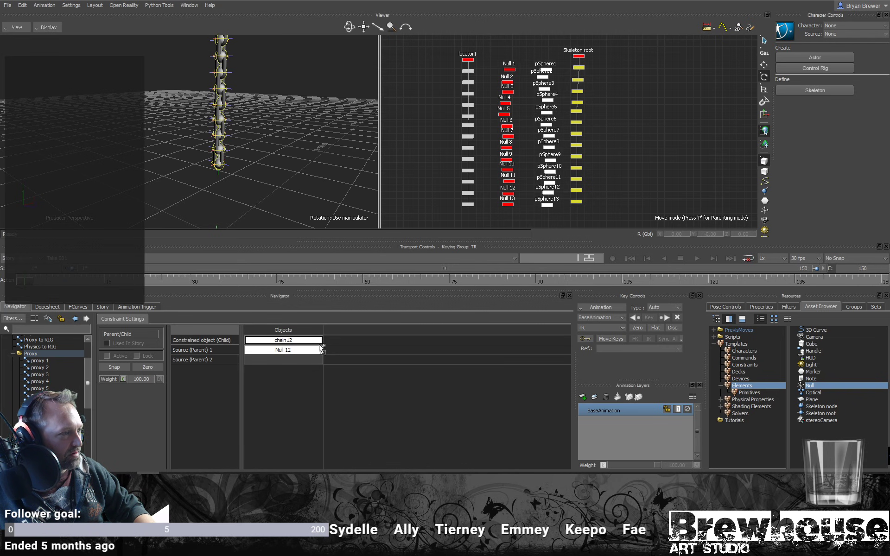
{"action": "left_click_drag", "start_coordinate": [283, 340], "coordinate": [109, 436]}
{"action": "left_click", "coordinate": [39, 444]}
{"action": "left_click_drag", "start_coordinate": [283, 340], "coordinate": [141, 376]}
- Assign Skeleton node 1, 2 and 3 as the constrained child of the proxy 1, proxy 2 and proxy 3 constraints respectively
{"action": "left_click_drag", "start_coordinate": [597, 61], "coordinate": [522, 90], "text": "shift"}
{"action": "left_click_drag", "start_coordinate": [522, 90], "coordinate": [568, 69], "text": "ctrl"}
{"action": "left_click", "coordinate": [40, 361]}
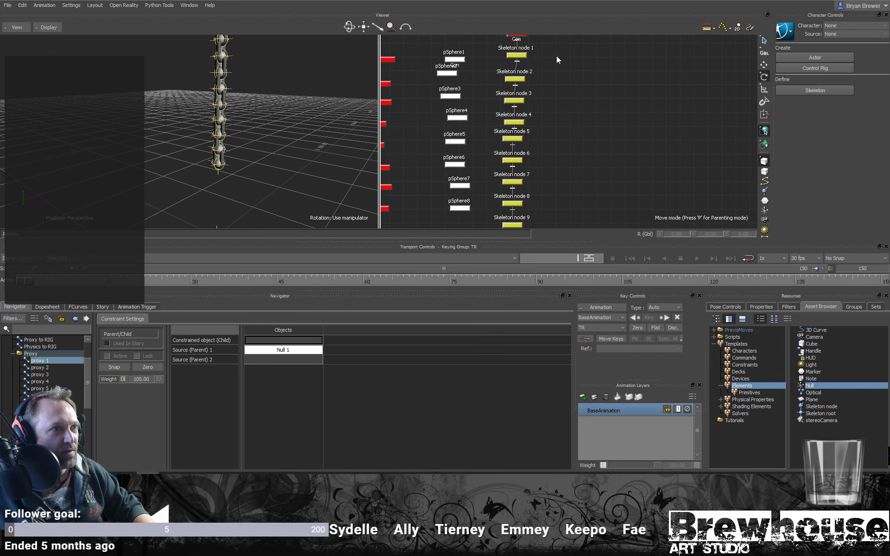
{"action": "left_click_drag", "start_coordinate": [516, 56], "coordinate": [314, 342]}
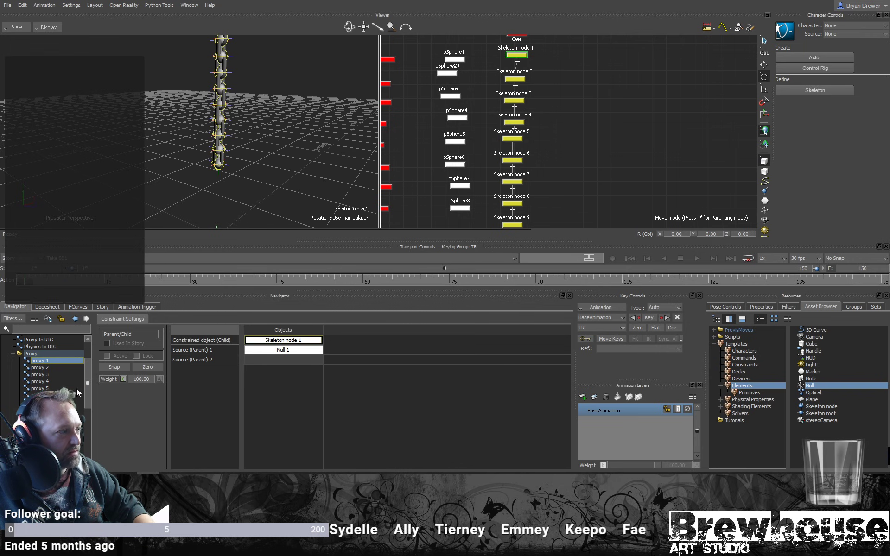
{"action": "left_click", "coordinate": [40, 368]}
{"action": "left_click", "coordinate": [514, 79]}
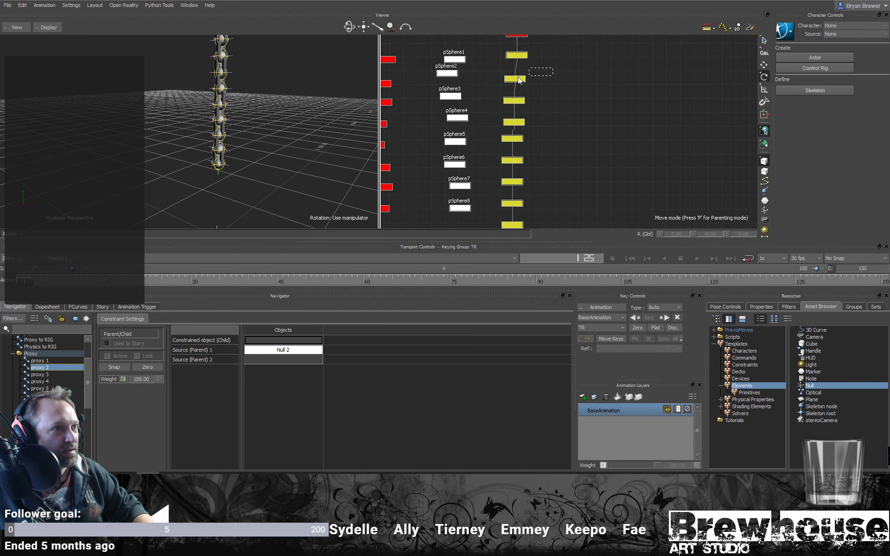
{"action": "left_click_drag", "start_coordinate": [515, 79], "coordinate": [283, 340]}
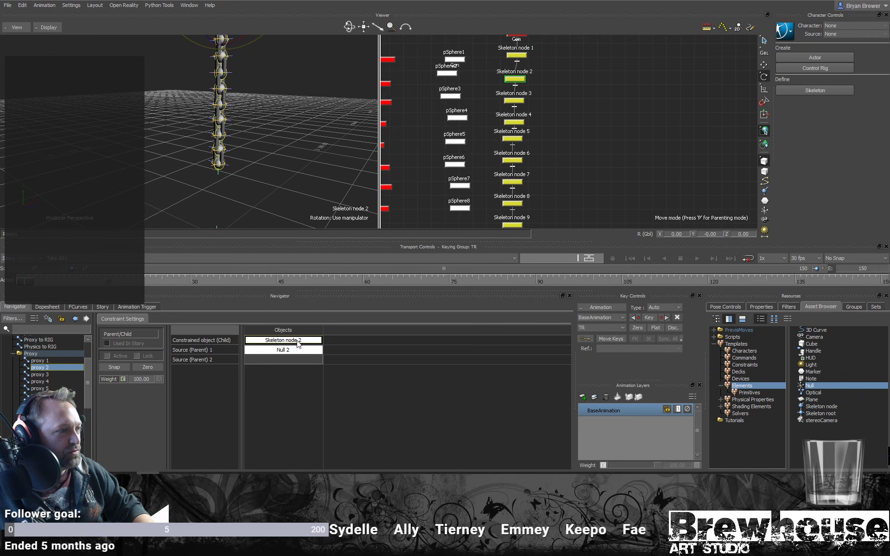
{"action": "left_click", "coordinate": [46, 376]}
{"action": "left_click_drag", "start_coordinate": [515, 100], "coordinate": [287, 338]}
- Assign Skeleton node 4 and Skeleton node 5 as the constrained children of the proxy 4 and proxy 5 constraints
{"action": "left_click", "coordinate": [48, 383]}
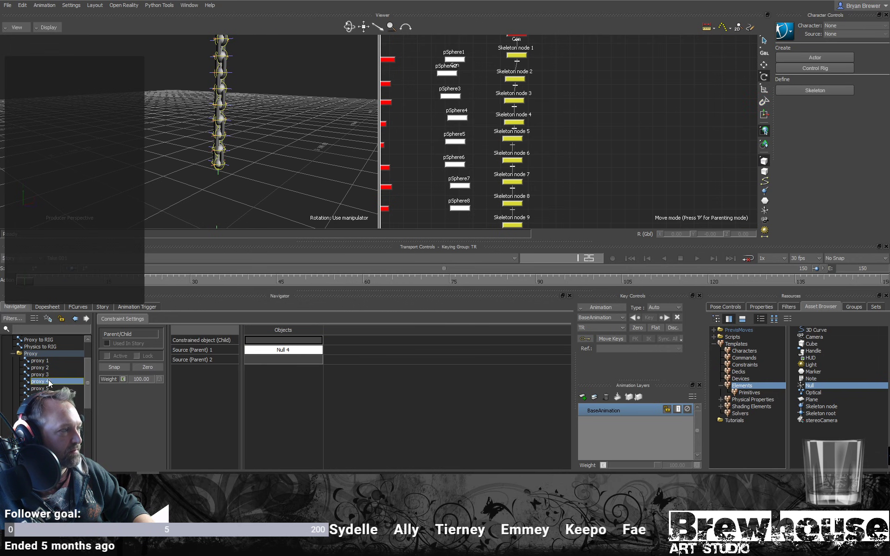
{"action": "left_click_drag", "start_coordinate": [514, 122], "coordinate": [566, 145]}
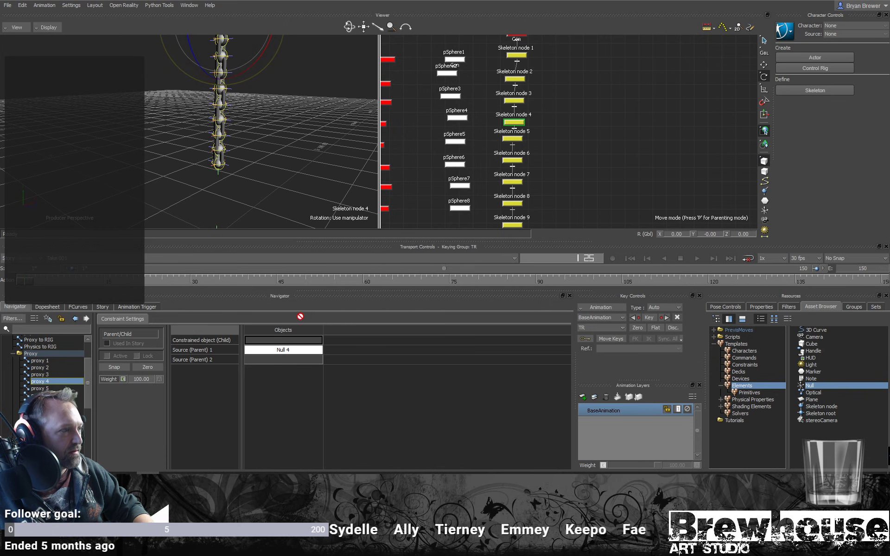
{"action": "left_click_drag", "start_coordinate": [293, 342], "coordinate": [293, 341]}
{"action": "left_click", "coordinate": [46, 389]}
{"action": "left_click_drag", "start_coordinate": [537, 133], "coordinate": [491, 145]}
{"action": "left_click_drag", "start_coordinate": [512, 140], "coordinate": [485, 206], "text": "alt"}
{"action": "left_click_drag", "start_coordinate": [249, 353], "coordinate": [254, 347], "text": "alt"}
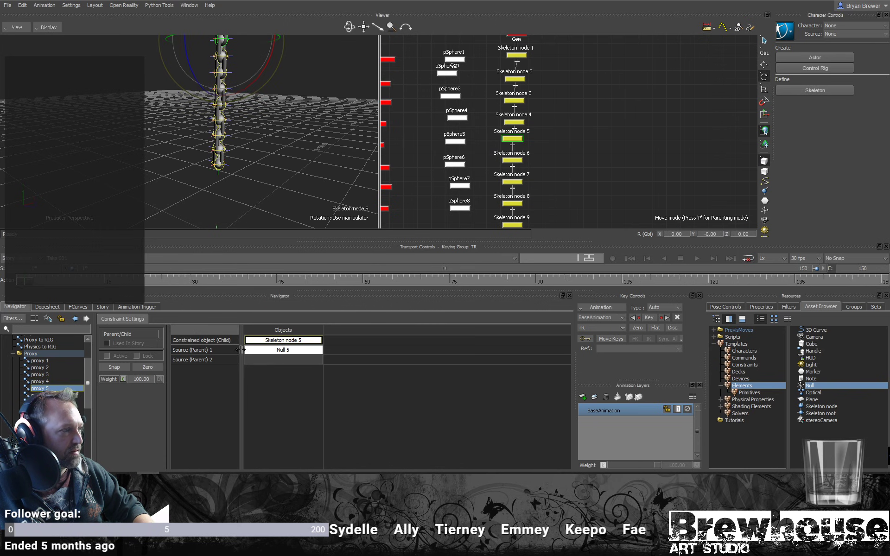
- Assign Skeleton node 6 and Skeleton node 7 as the constrained children of the proxy 6 and proxy 7 constraints
{"action": "left_click", "coordinate": [46, 395]}
{"action": "left_click_drag", "start_coordinate": [532, 152], "coordinate": [497, 165]}
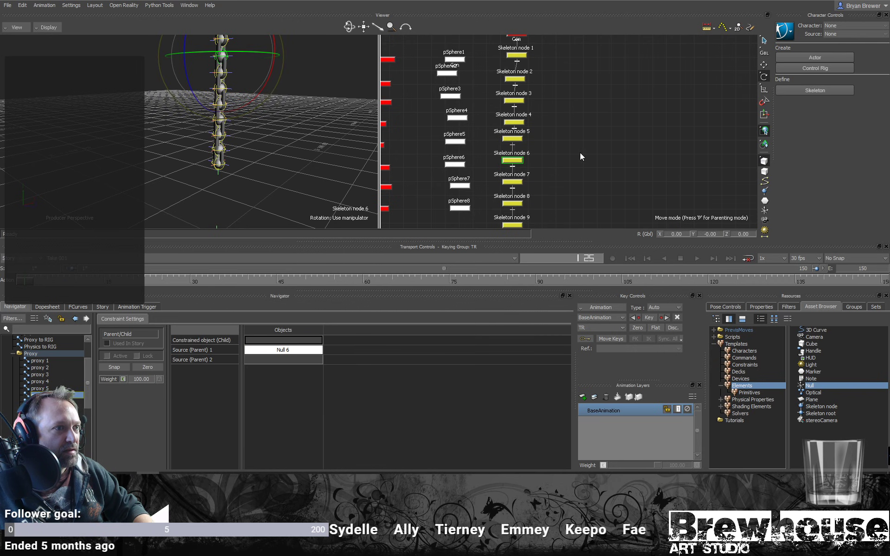
{"action": "left_click_drag", "start_coordinate": [273, 345], "coordinate": [274, 341], "text": "alt"}
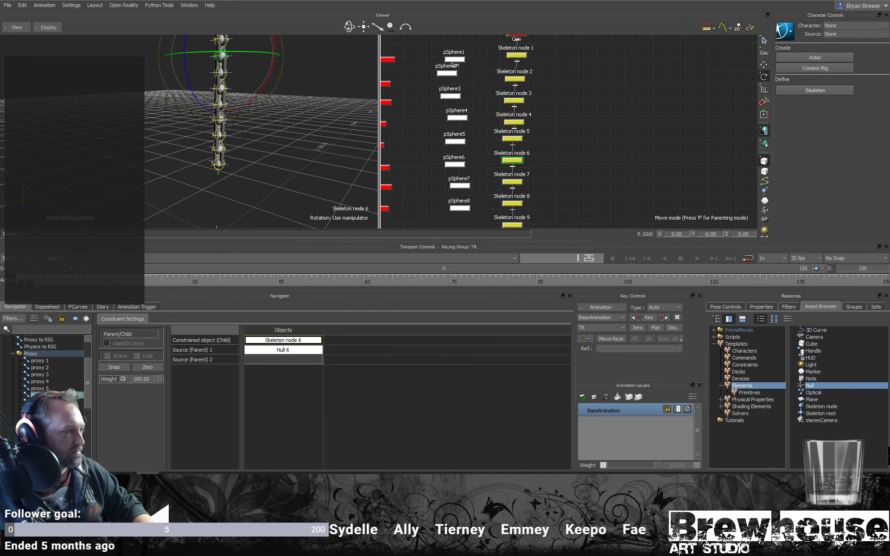
{"action": "left_click", "coordinate": [46, 403]}
{"action": "left_click", "coordinate": [512, 182]}
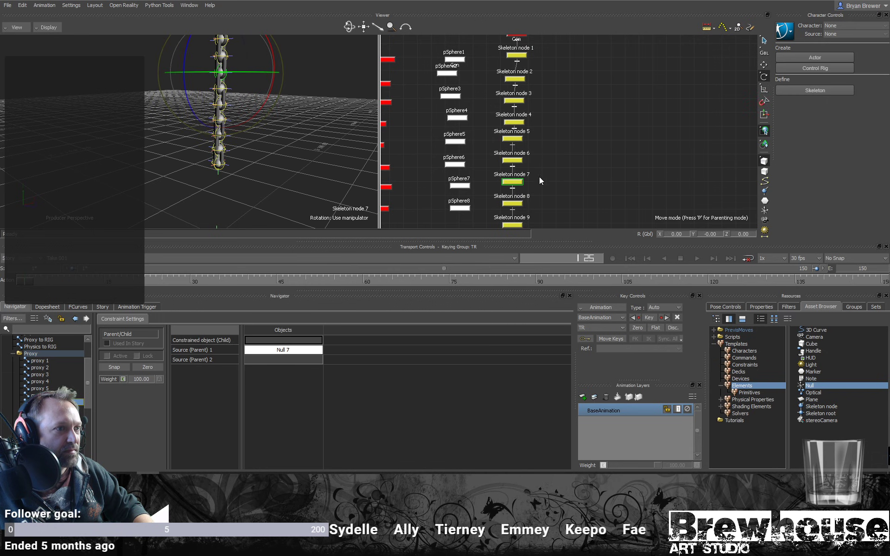
{"action": "left_click_drag", "start_coordinate": [293, 343], "coordinate": [292, 340], "text": "alt"}
- Assign Skeleton node 8 and Skeleton node 9 as the constrained children of the proxy 8 and proxy 9 constraints
{"action": "middle_click_drag", "start_coordinate": [617, 189], "coordinate": [634, 68], "text": "alt"}
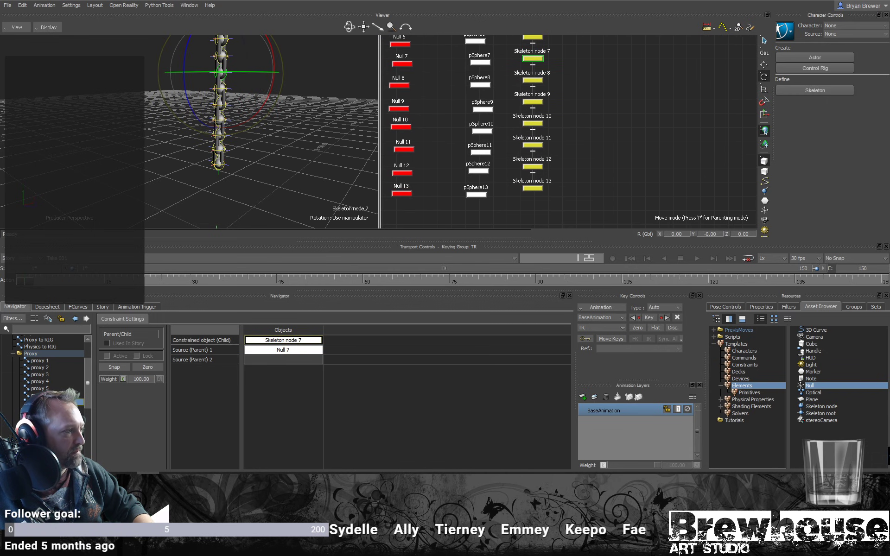
{"action": "double_click", "coordinate": [41, 410]}
{"action": "left_click_drag", "start_coordinate": [533, 80], "coordinate": [438, 268], "text": "alt"}
{"action": "left_click_drag", "start_coordinate": [313, 344], "coordinate": [313, 341], "text": "alt"}
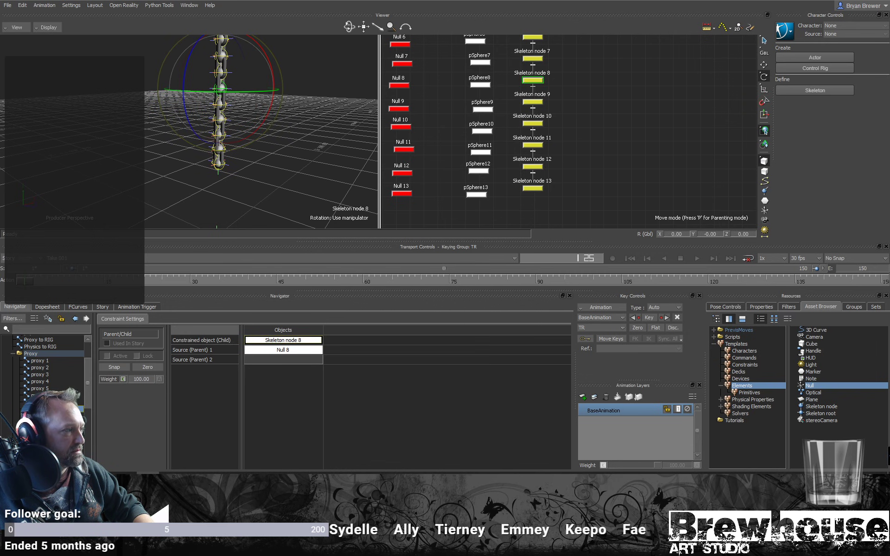
{"action": "double_click", "coordinate": [40, 416]}
{"action": "left_click_drag", "start_coordinate": [533, 102], "coordinate": [573, 122], "text": "alt"}
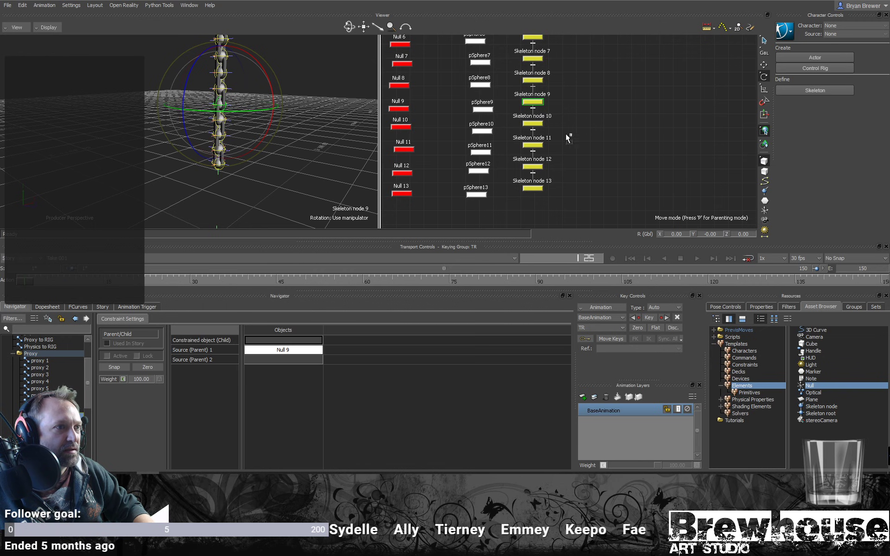
{"action": "left_click_drag", "start_coordinate": [323, 344], "coordinate": [322, 344], "text": "alt"}
- Assign Skeleton node 10 and Skeleton node 11 as the constrained children of the proxy 10 and proxy 11 constraints
{"action": "double_click", "coordinate": [41, 423]}
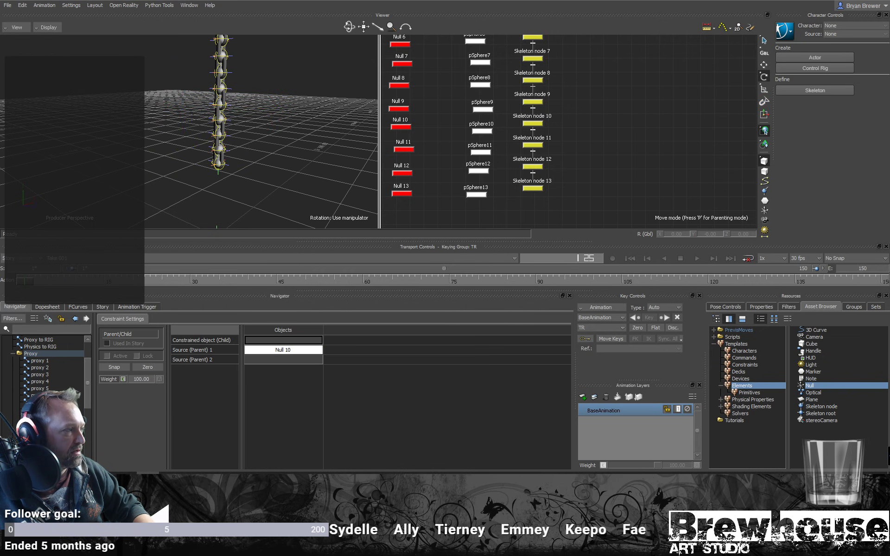
{"action": "left_click_drag", "start_coordinate": [533, 123], "coordinate": [375, 300], "text": "alt"}
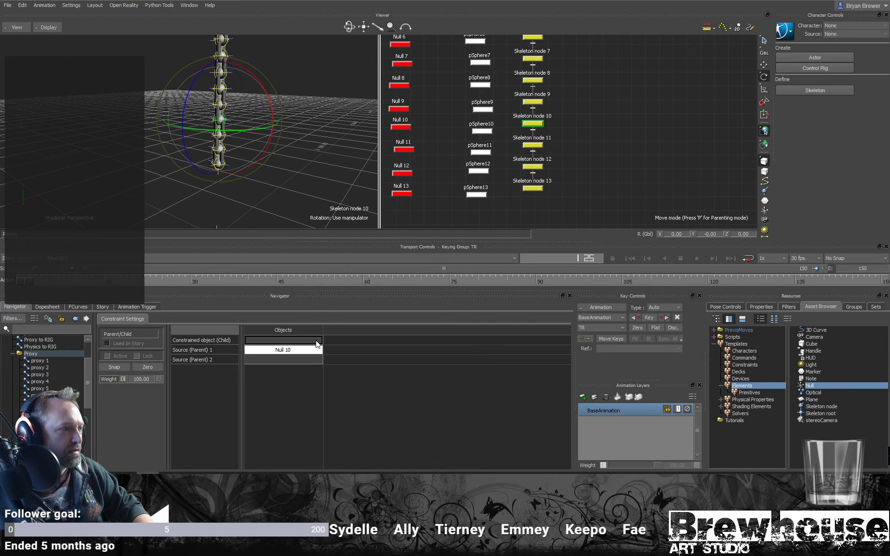
{"action": "left_click_drag", "start_coordinate": [318, 346], "coordinate": [318, 343], "text": "alt"}
{"action": "double_click", "coordinate": [40, 430]}
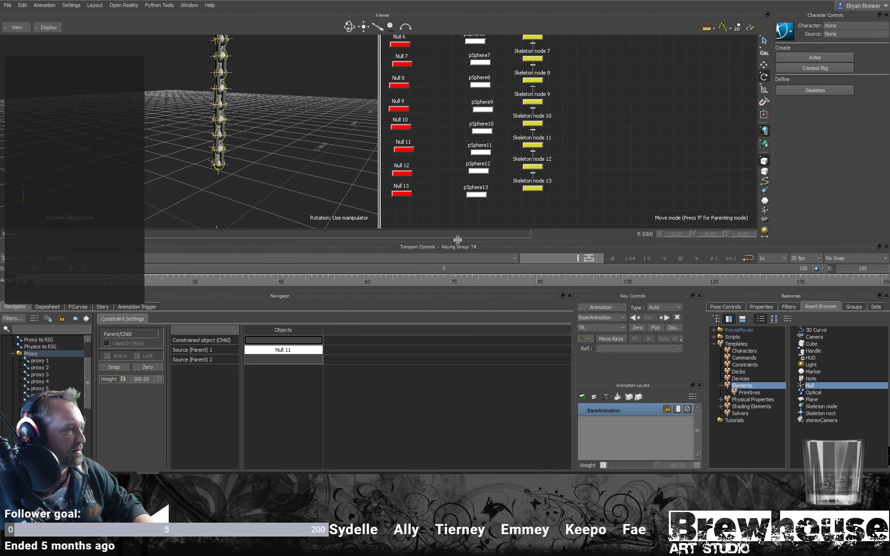
{"action": "left_click_drag", "start_coordinate": [533, 145], "coordinate": [469, 224], "text": "alt"}
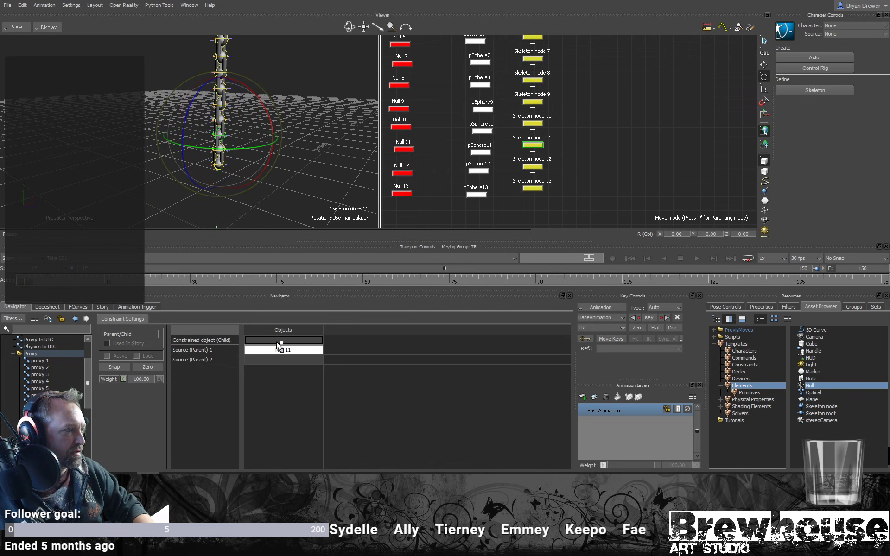
{"action": "left_click_drag", "start_coordinate": [278, 346], "coordinate": [278, 343], "text": "alt"}
- Assign Skeleton node 12 and Skeleton node 13 as the constrained children of the proxy 12 and proxy 13 constraints
{"action": "double_click", "coordinate": [41, 437]}
{"action": "left_click_drag", "start_coordinate": [582, 156], "coordinate": [539, 169]}
{"action": "left_click_drag", "start_coordinate": [540, 169], "coordinate": [615, 154], "text": "alt"}
{"action": "left_click_drag", "start_coordinate": [331, 337], "coordinate": [284, 340], "text": "alt"}
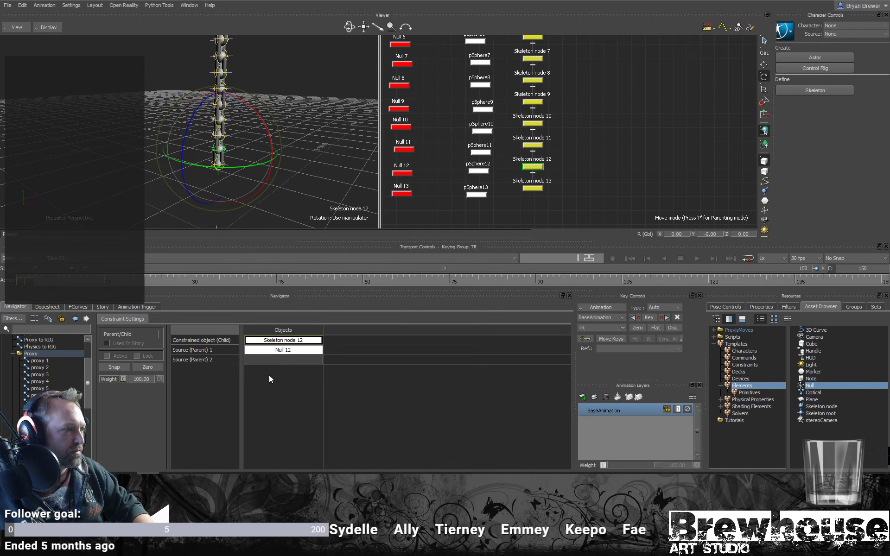
{"action": "double_click", "coordinate": [41, 444]}
{"action": "left_click", "coordinate": [541, 189]}
{"action": "left_click_drag", "start_coordinate": [291, 343], "coordinate": [293, 345], "text": "alt"}
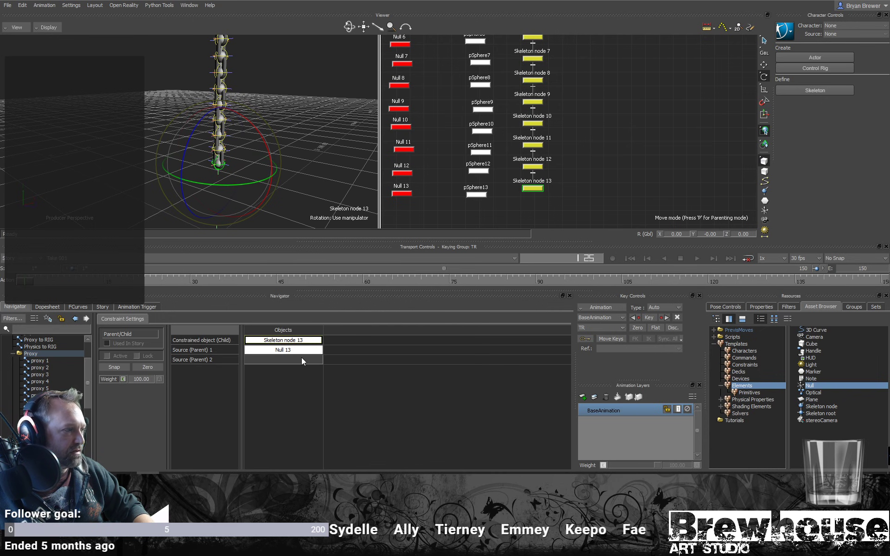
- Snap all thirteen constraints in the Proxy folder so they are active and locked
{"action": "left_click", "coordinate": [31, 354]}
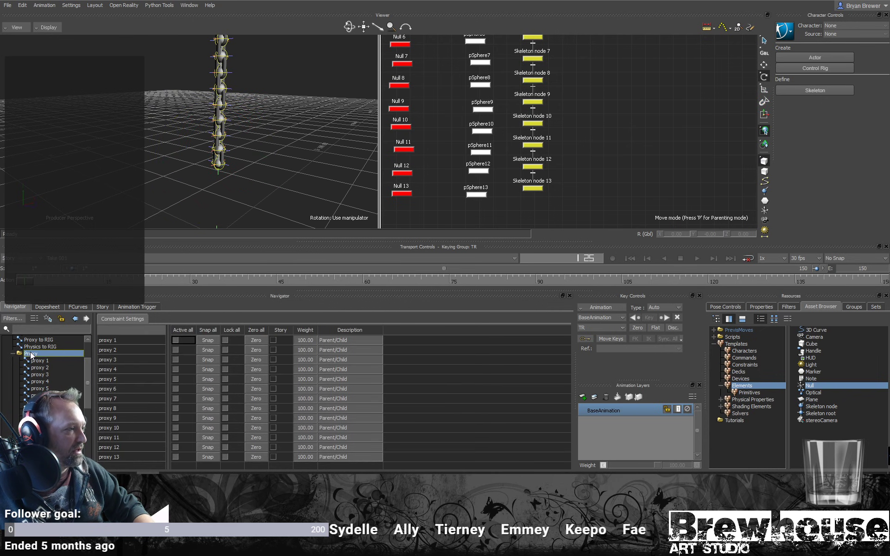
{"action": "left_click", "coordinate": [213, 331]}
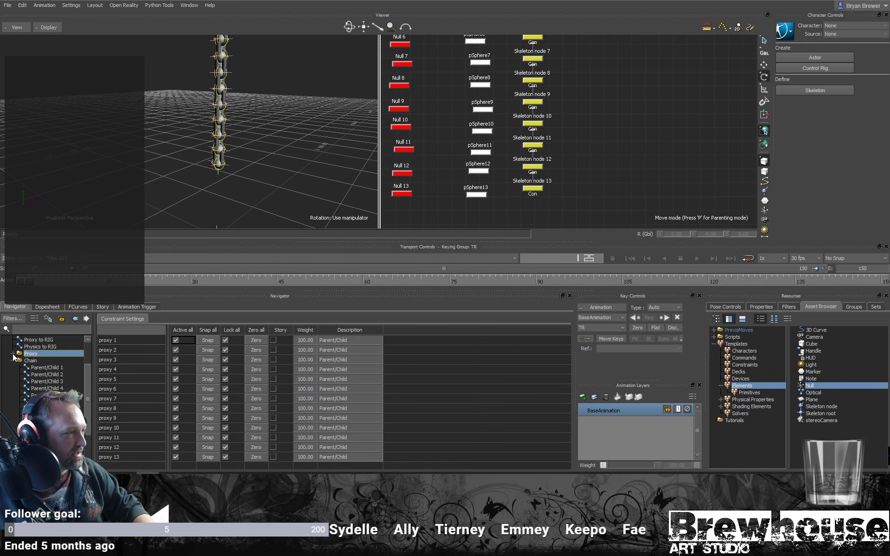
- In the schematic, move the locator1 hierarchy beyond the pSpheres and the Skeleton root hierarchy to the other side of the nulls
{"action": "left_click", "coordinate": [45, 368]}
{"action": "left_click_drag", "start_coordinate": [609, 144], "coordinate": [732, 182], "text": "shift"}
{"action": "scroll", "coordinate": [658, 129], "scroll_direction": "down", "scroll_amount": 3}
{"action": "left_click_drag", "start_coordinate": [648, 103], "coordinate": [541, 137], "text": "shift"}
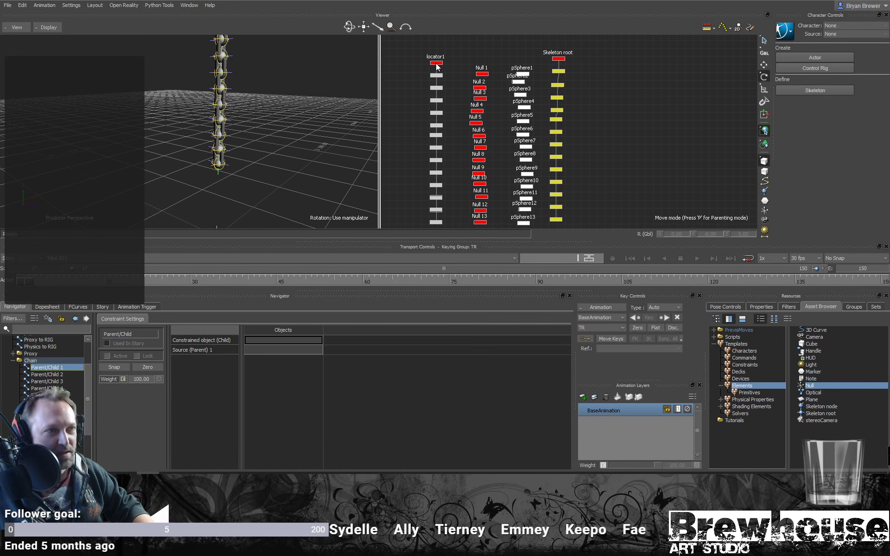
{"action": "left_click_drag", "start_coordinate": [435, 63], "coordinate": [636, 60]}
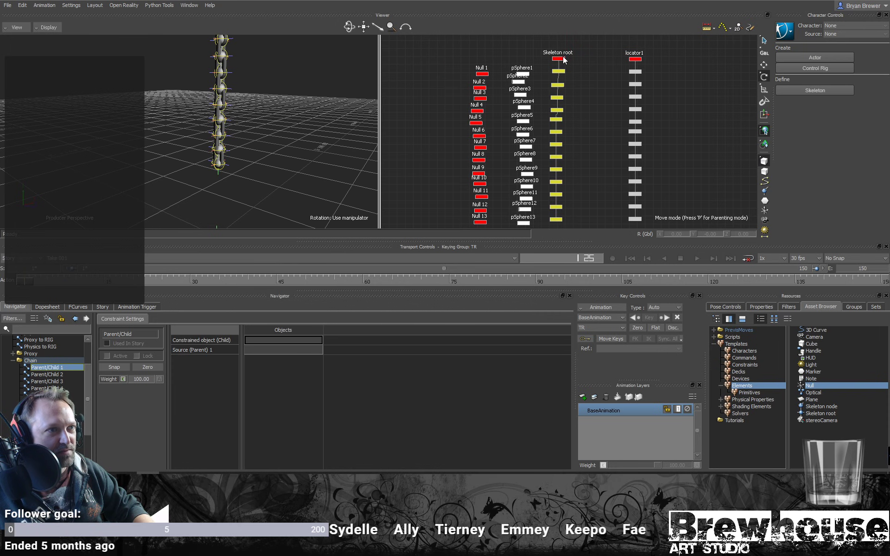
{"action": "left_click_drag", "start_coordinate": [557, 60], "coordinate": [448, 54]}
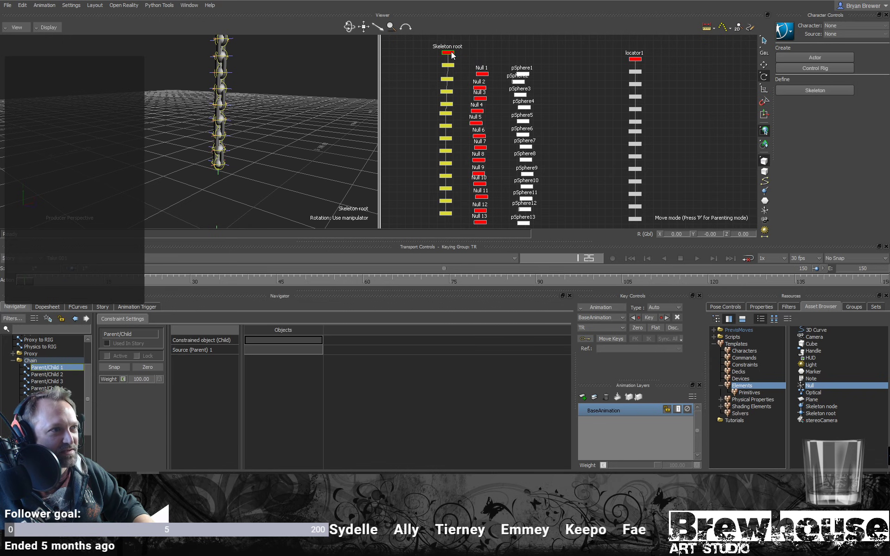
- Arrange the Skeleton root hierarchy from its selection, align it beside the nulls, and move the locator1 hierarchy closer to the pSpheres
{"action": "right_click", "coordinate": [452, 52]}
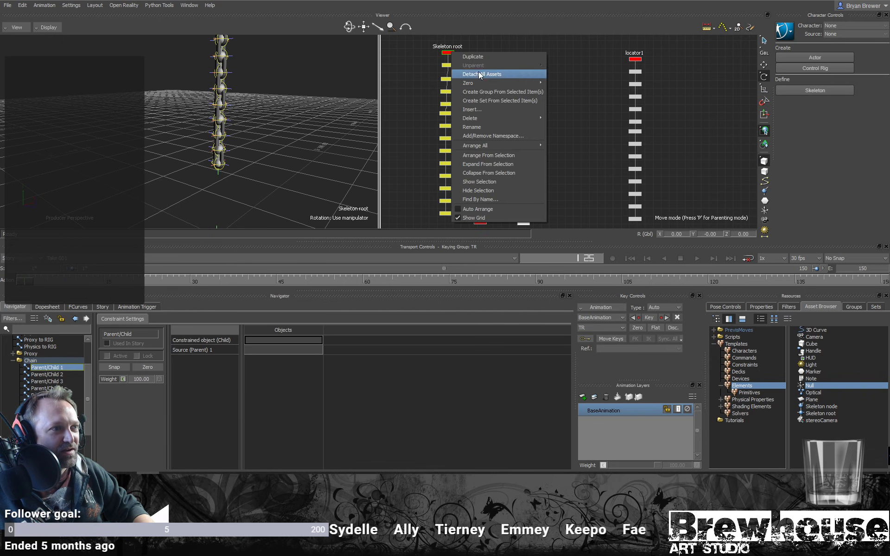
{"action": "left_click", "coordinate": [492, 155]}
{"action": "left_click", "coordinate": [507, 52]}
{"action": "left_click_drag", "start_coordinate": [452, 54], "coordinate": [448, 61]}
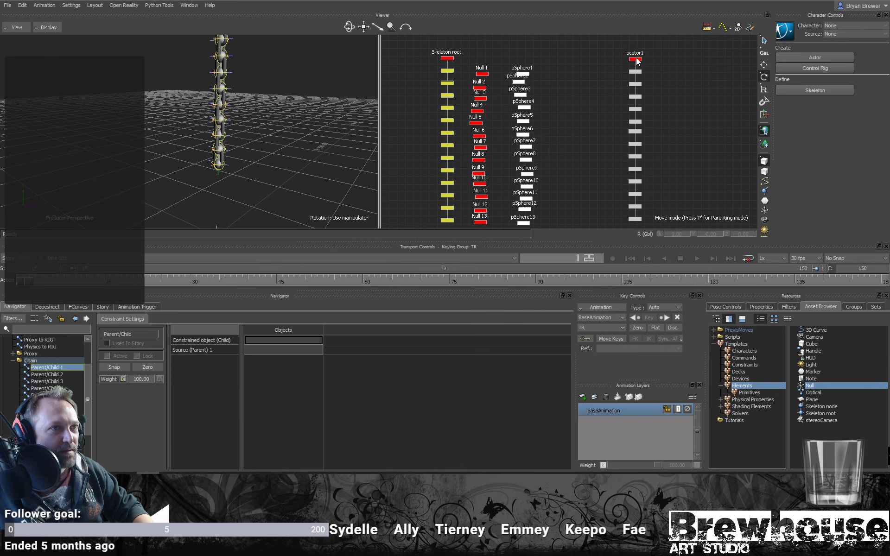
{"action": "left_click_drag", "start_coordinate": [639, 60], "coordinate": [569, 60]}
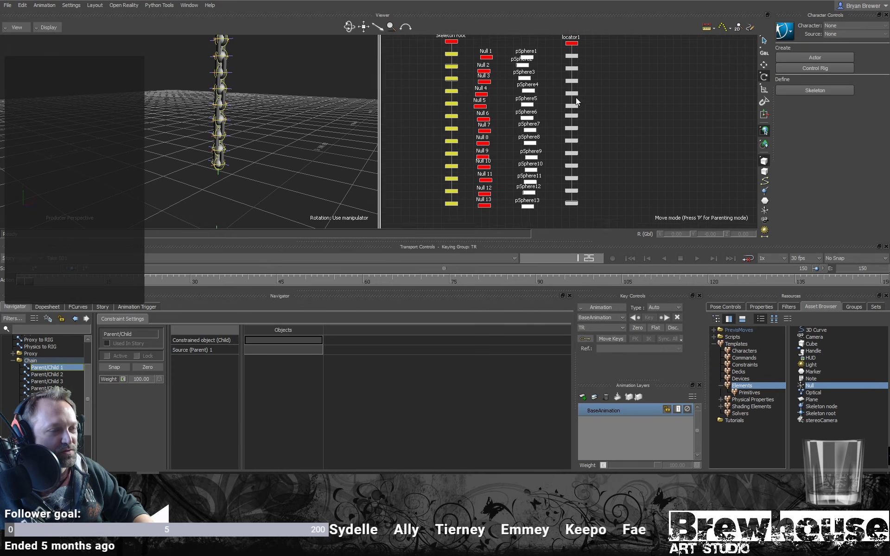
- Set Skeleton node 1 as the source and chain01 as the constrained child of the Parent/Child 1 constraint
{"action": "mouse_move", "coordinate": [579, 107]}
{"action": "middle_mouse_down"}
{"action": "mouse_move", "coordinate": [544, 108]}
{"action": "mouse_move", "coordinate": [513, 88]}
{"action": "mouse_move", "coordinate": [562, 135]}
{"action": "mouse_move", "coordinate": [577, 110]}
{"action": "middle_mouse_up"}
{"action": "scroll", "coordinate": [503, 90], "scroll_direction": "up", "scroll_amount": 3}
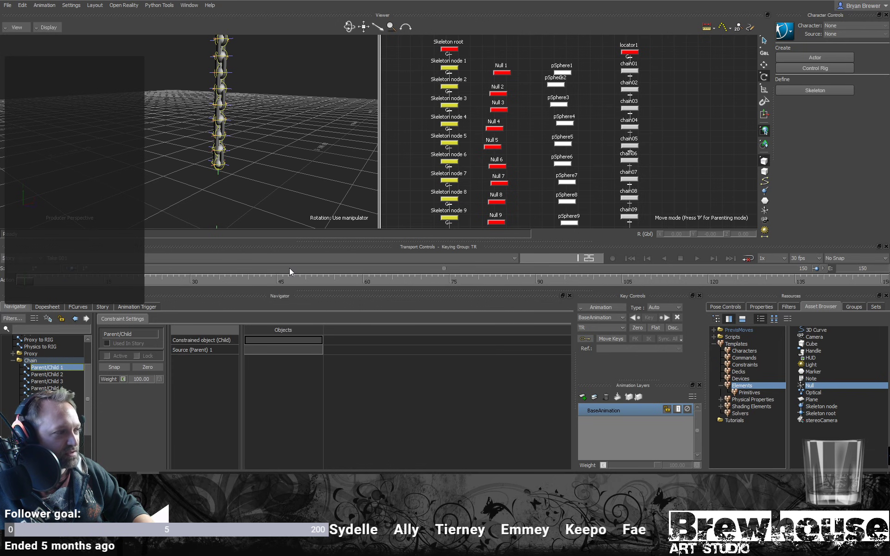
{"action": "left_click", "coordinate": [449, 68]}
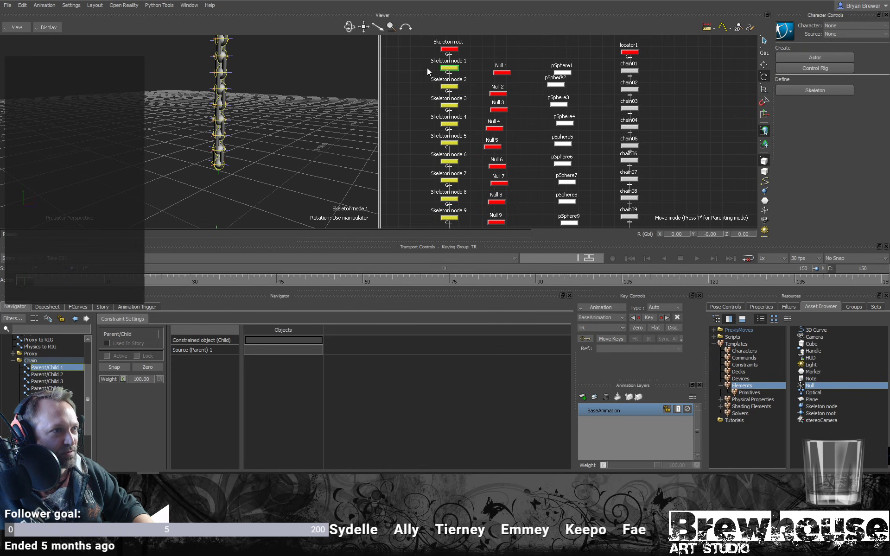
{"action": "left_click_drag", "start_coordinate": [295, 353], "coordinate": [295, 353]}
{"action": "left_click_drag", "start_coordinate": [630, 70], "coordinate": [291, 341]}
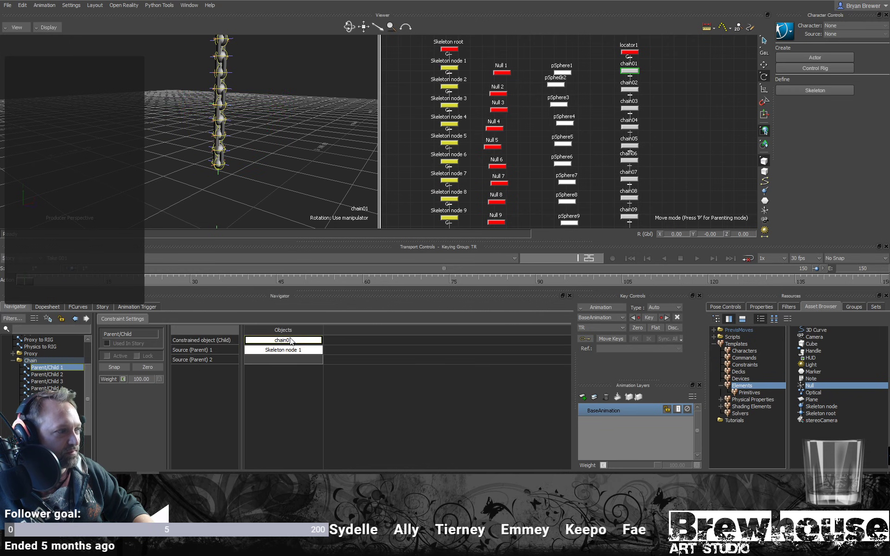
- Set Skeleton node 2 as the source and chain02 as the constrained child of the Chain folder's Parent/Child 2 constraint
{"action": "left_click", "coordinate": [53, 375]}
{"action": "left_click_drag", "start_coordinate": [471, 87], "coordinate": [435, 97]}
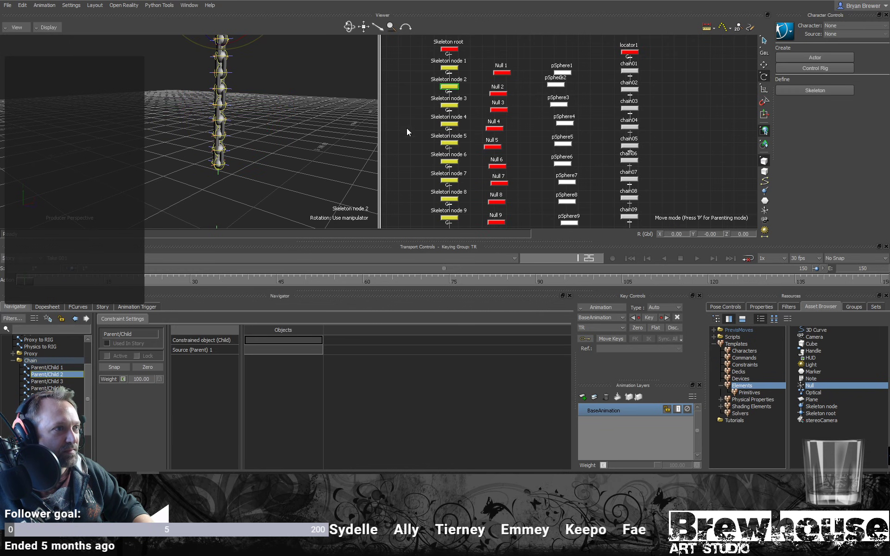
{"action": "left_click_drag", "start_coordinate": [289, 357], "coordinate": [288, 352]}
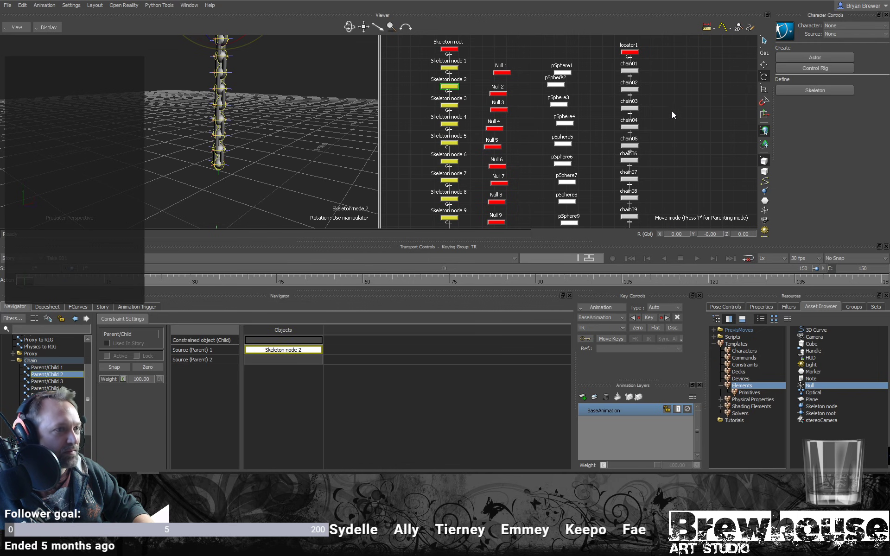
{"action": "left_click_drag", "start_coordinate": [644, 80], "coordinate": [624, 94]}
{"action": "left_click_drag", "start_coordinate": [634, 89], "coordinate": [668, 119], "text": "alt"}
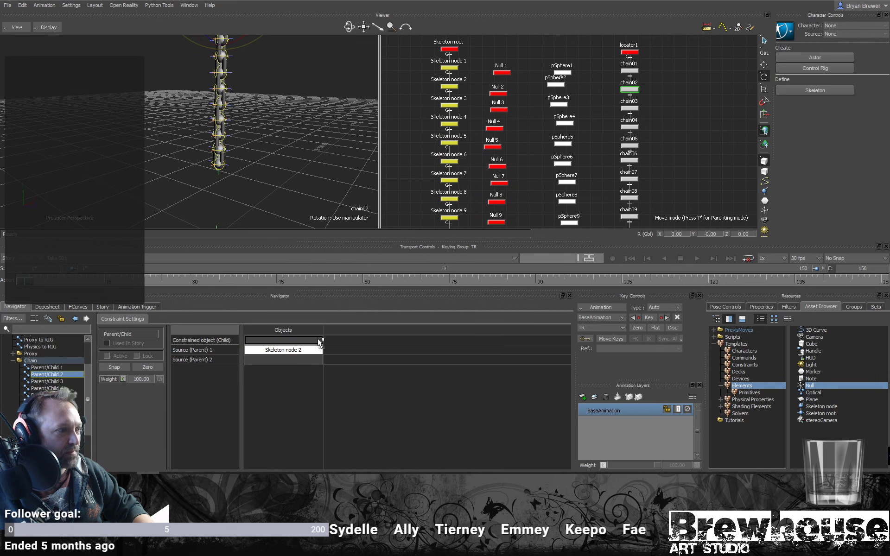
{"action": "left_click_drag", "start_coordinate": [320, 343], "coordinate": [320, 342], "text": "alt"}
- Set Skeleton node 3 as the source and chain03 as the constrained child of the Parent/Child 3 constraint
{"action": "left_click", "coordinate": [49, 381]}
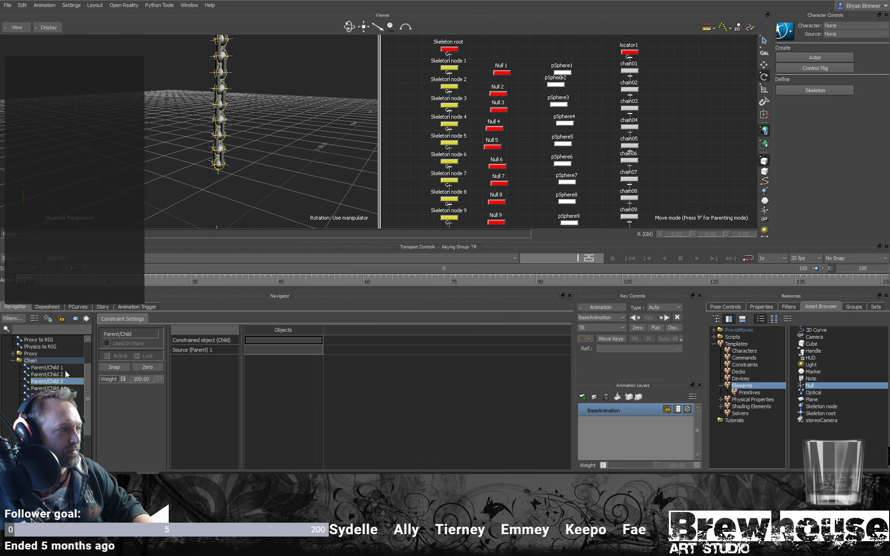
{"action": "left_click_drag", "start_coordinate": [447, 106], "coordinate": [404, 193], "text": "alt"}
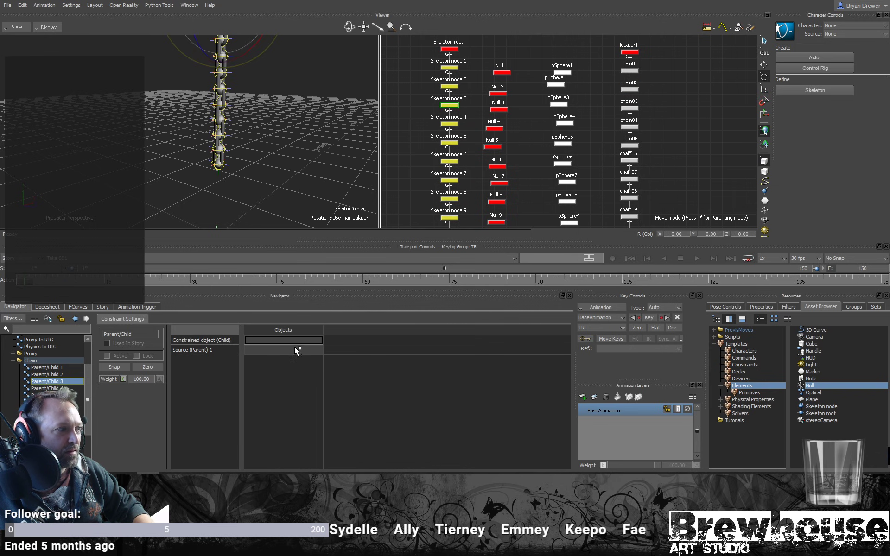
{"action": "left_click_drag", "start_coordinate": [297, 351], "coordinate": [295, 352], "text": "alt"}
{"action": "left_click_drag", "start_coordinate": [629, 108], "coordinate": [581, 176], "text": "alt"}
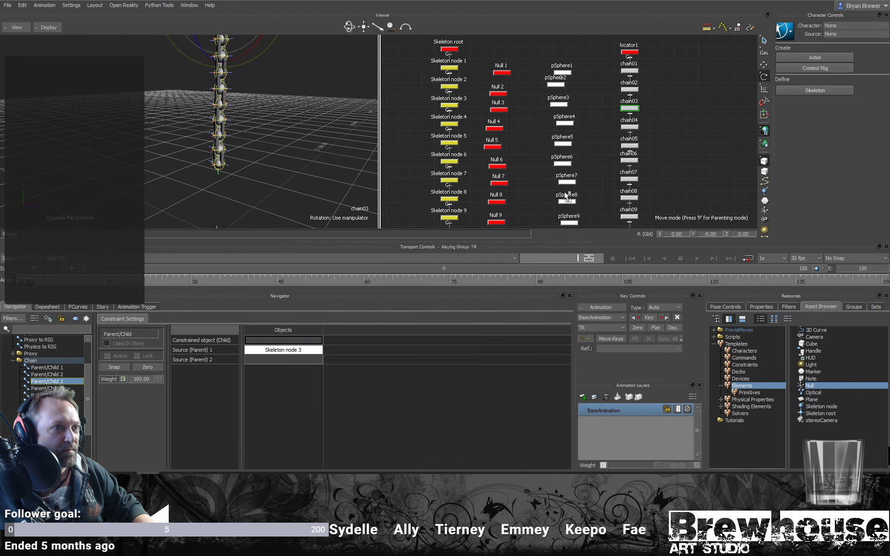
{"action": "left_click_drag", "start_coordinate": [302, 342], "coordinate": [303, 342], "text": "alt"}
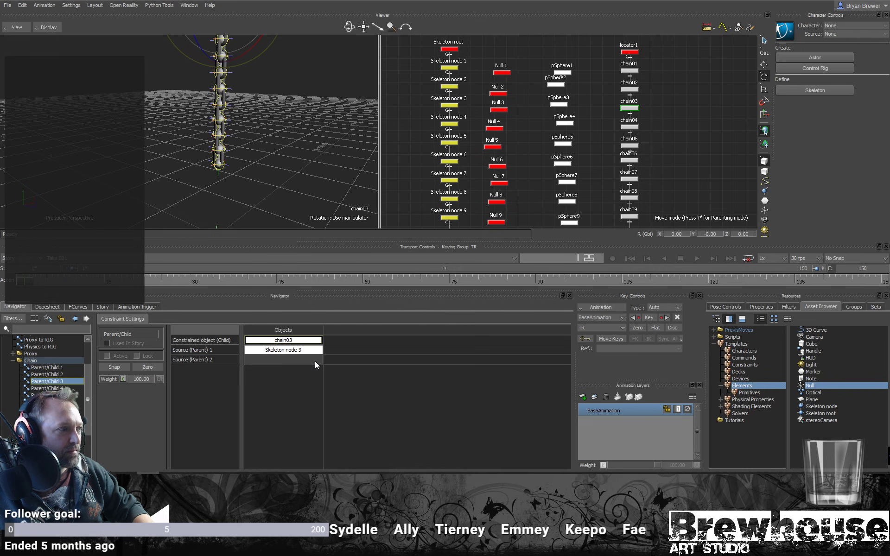
- Set Skeleton node 4 as the source and chain04 as the constrained child of the Parent/Child 4 constraint
{"action": "left_click", "coordinate": [41, 389]}
{"action": "left_click_drag", "start_coordinate": [448, 127], "coordinate": [414, 143], "text": "alt"}
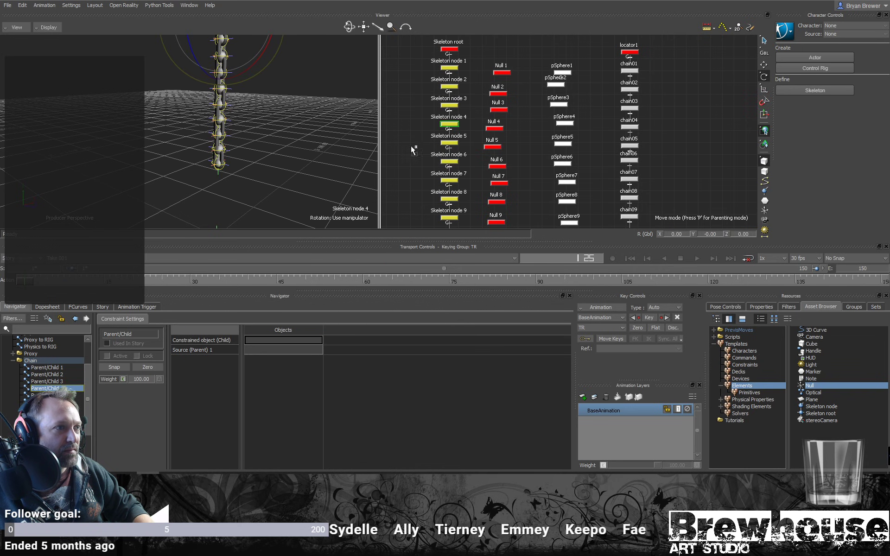
{"action": "left_click_drag", "start_coordinate": [281, 355], "coordinate": [281, 351], "text": "alt"}
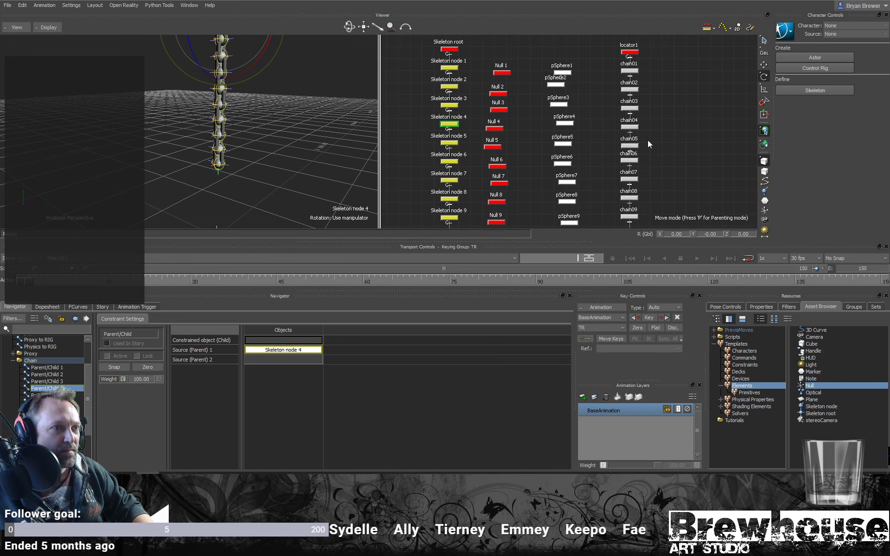
{"action": "left_click_drag", "start_coordinate": [629, 127], "coordinate": [680, 126], "text": "alt"}
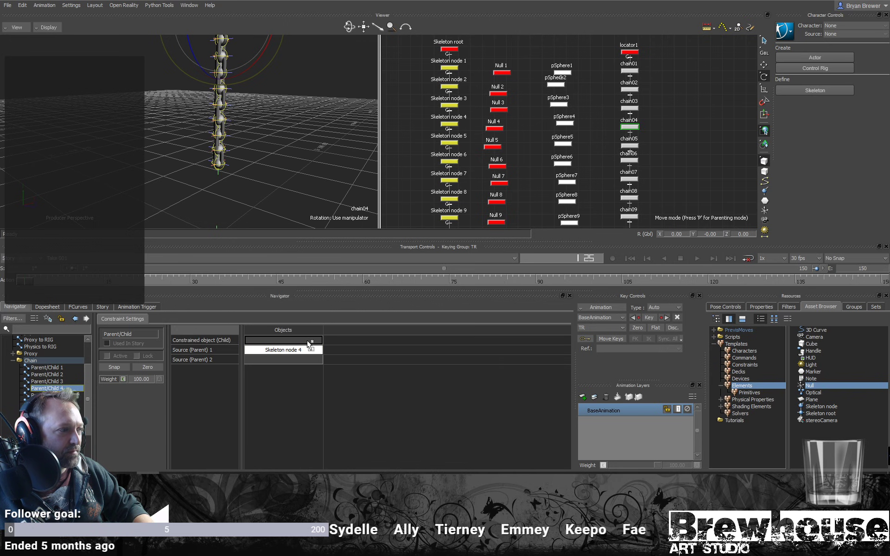
{"action": "left_click_drag", "start_coordinate": [309, 345], "coordinate": [309, 341], "text": "alt"}
- Set Skeleton node 5 as the source and chain05 as the constrained child of the Parent/Child 5 constraint
{"action": "double_click", "coordinate": [50, 395]}
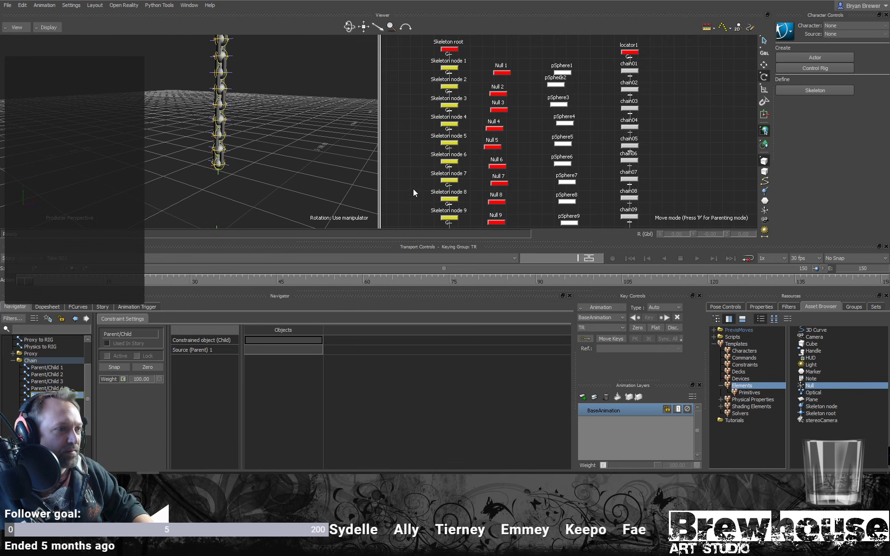
{"action": "left_click_drag", "start_coordinate": [448, 144], "coordinate": [285, 349], "text": "alt"}
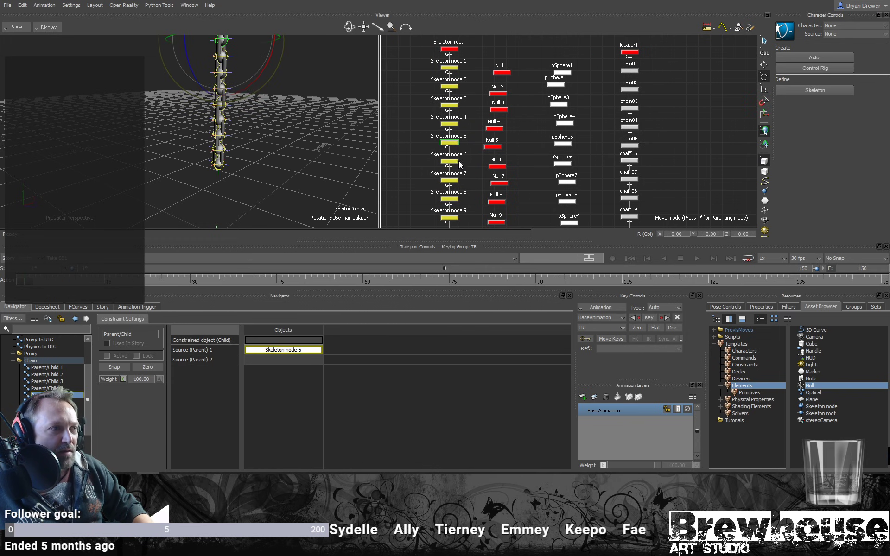
{"action": "left_click_drag", "start_coordinate": [629, 146], "coordinate": [597, 209], "text": "alt"}
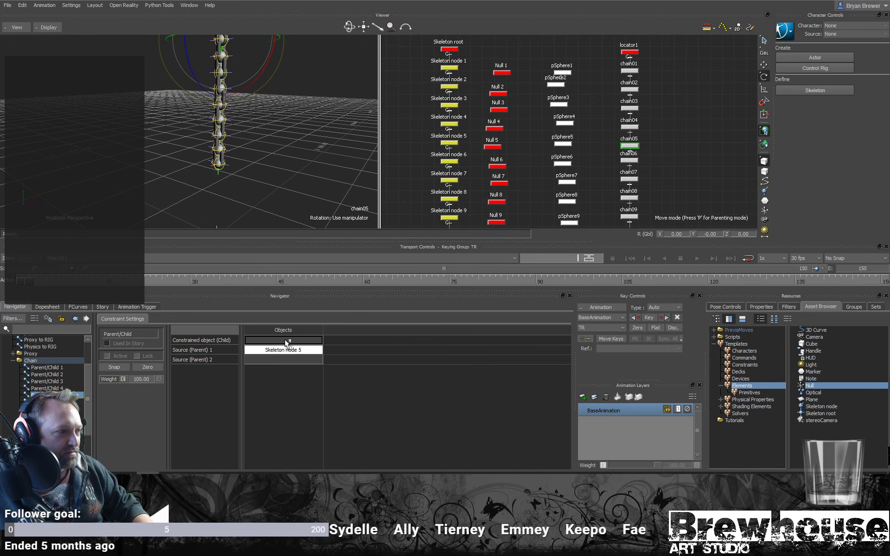
{"action": "left_click_drag", "start_coordinate": [285, 343], "coordinate": [285, 342], "text": "alt"}
- Set Skeleton node 6 as the source and chain06 as the constrained child of the Parent/Child 6 constraint
{"action": "left_click", "coordinate": [48, 402]}
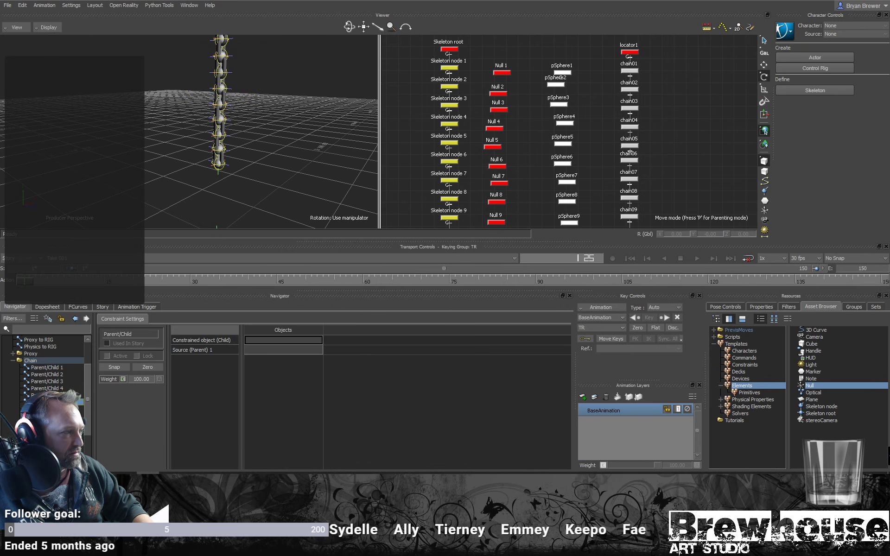
{"action": "left_click", "coordinate": [447, 160]}
{"action": "left_click_drag", "start_coordinate": [284, 352], "coordinate": [284, 352], "text": "alt"}
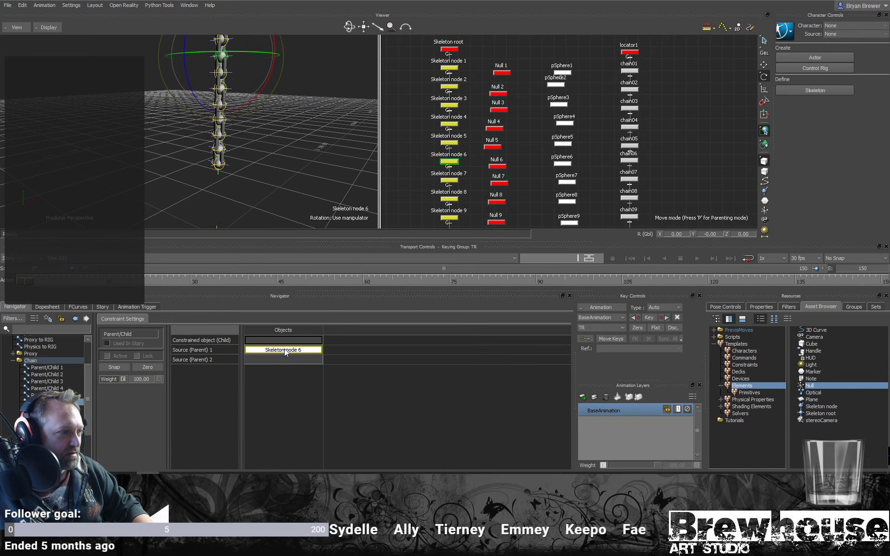
{"action": "left_click", "coordinate": [627, 161]}
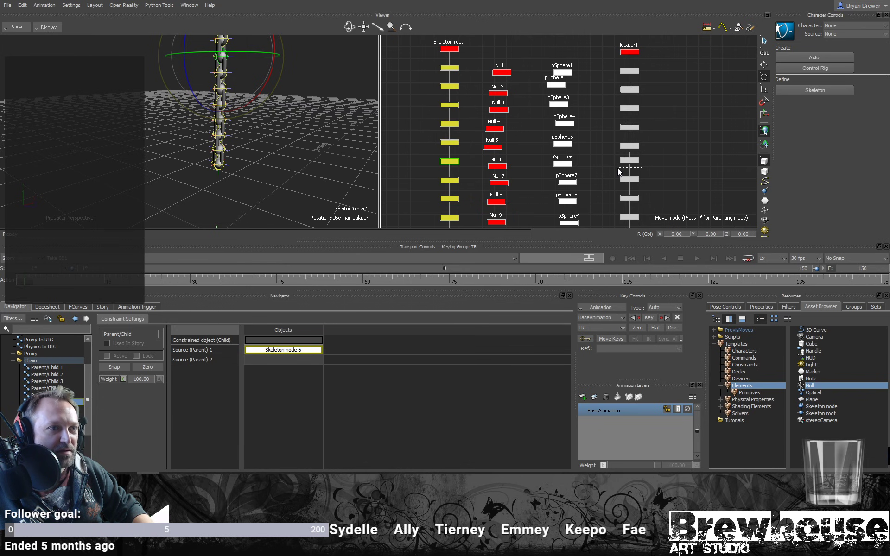
{"action": "left_click_drag", "start_coordinate": [311, 342], "coordinate": [311, 342], "text": "alt"}
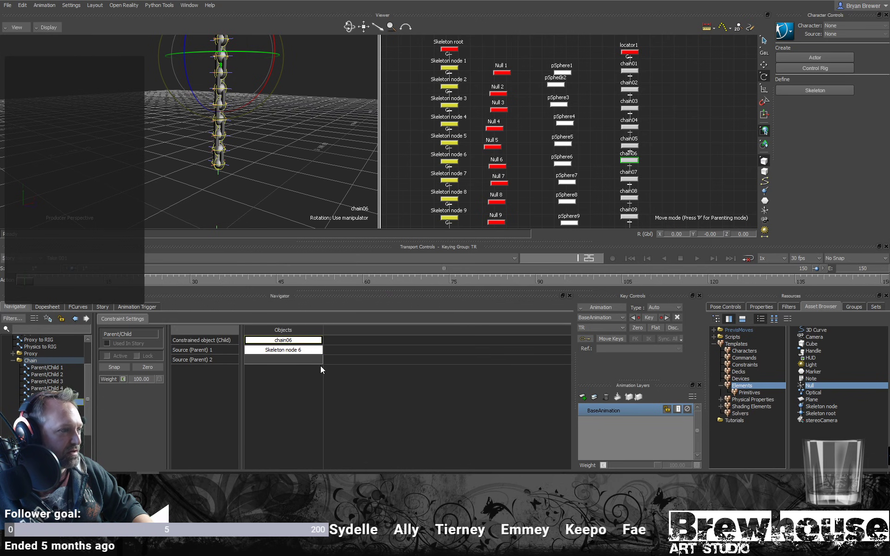
- Set Skeleton node 7 as the source and chain07 as the constrained child of the Parent/Child 7 constraint
{"action": "double_click", "coordinate": [50, 410]}
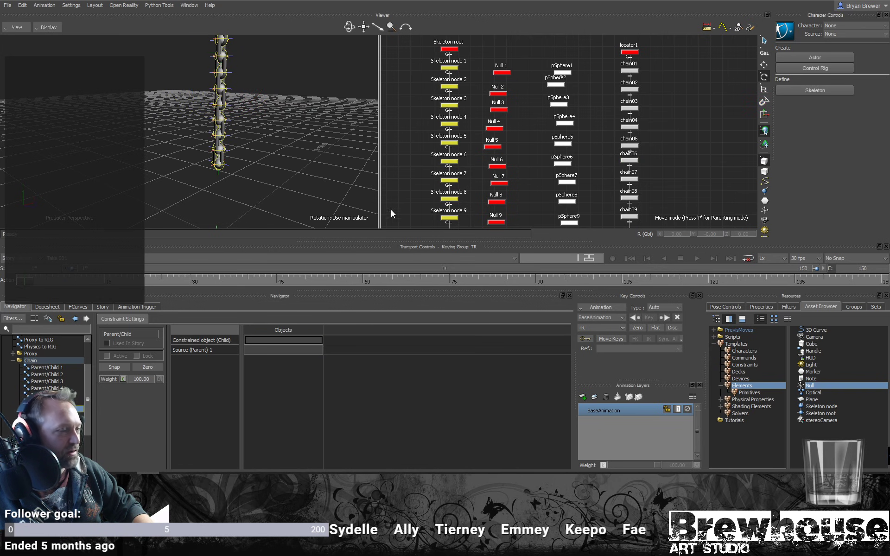
{"action": "left_click", "coordinate": [448, 181]}
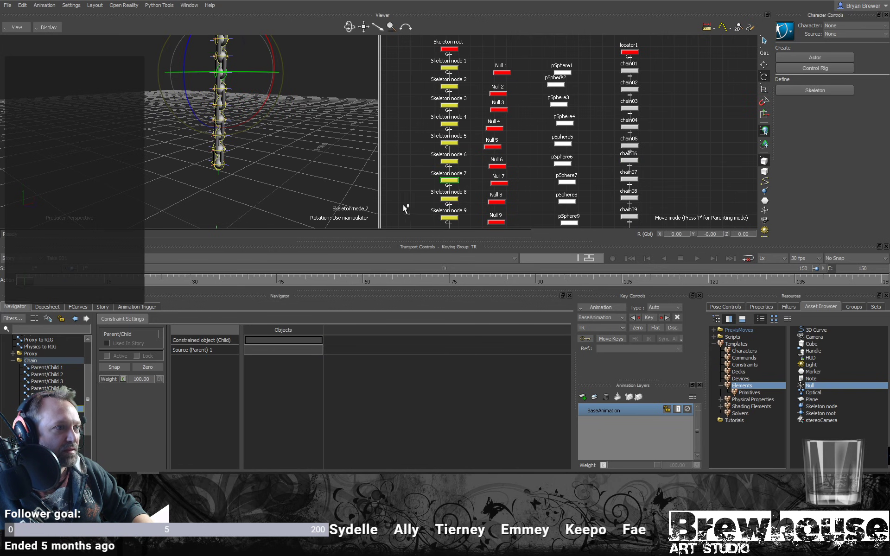
{"action": "left_click_drag", "start_coordinate": [298, 353], "coordinate": [298, 353], "text": "alt"}
{"action": "left_click_drag", "start_coordinate": [624, 180], "coordinate": [641, 203], "text": "alt"}
{"action": "left_click_drag", "start_coordinate": [312, 342], "coordinate": [312, 342], "text": "alt"}
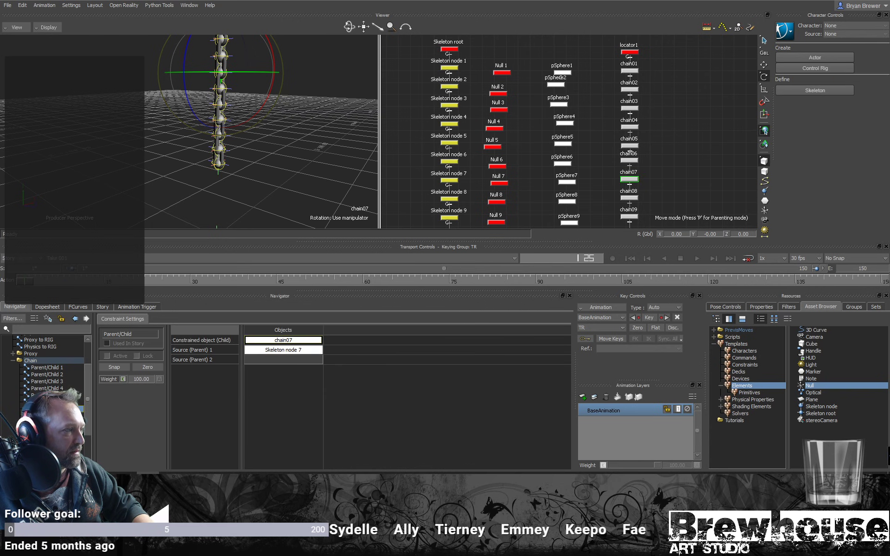
- Set Skeleton node 8 as the source and chain08 as the constrained child of the Parent/Child 8 constraint
{"action": "left_click", "coordinate": [51, 417]}
{"action": "left_click_drag", "start_coordinate": [480, 187], "coordinate": [316, 319]}
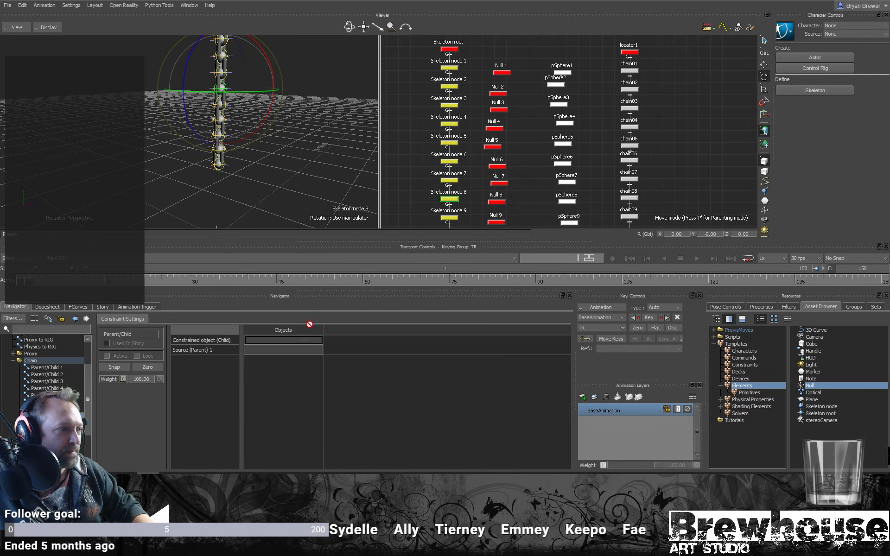
{"action": "left_click_drag", "start_coordinate": [276, 355], "coordinate": [278, 351], "text": "alt"}
{"action": "left_click", "coordinate": [626, 197]}
{"action": "left_click_drag", "start_coordinate": [622, 197], "coordinate": [509, 241], "text": "alt"}
{"action": "left_click_drag", "start_coordinate": [307, 344], "coordinate": [306, 341], "text": "alt"}
- Set Skeleton node 9 as the source and chain09 as the constrained child of the Parent/Child 9 constraint
{"action": "left_click_drag", "start_coordinate": [580, 151], "coordinate": [594, 49], "text": "shift"}
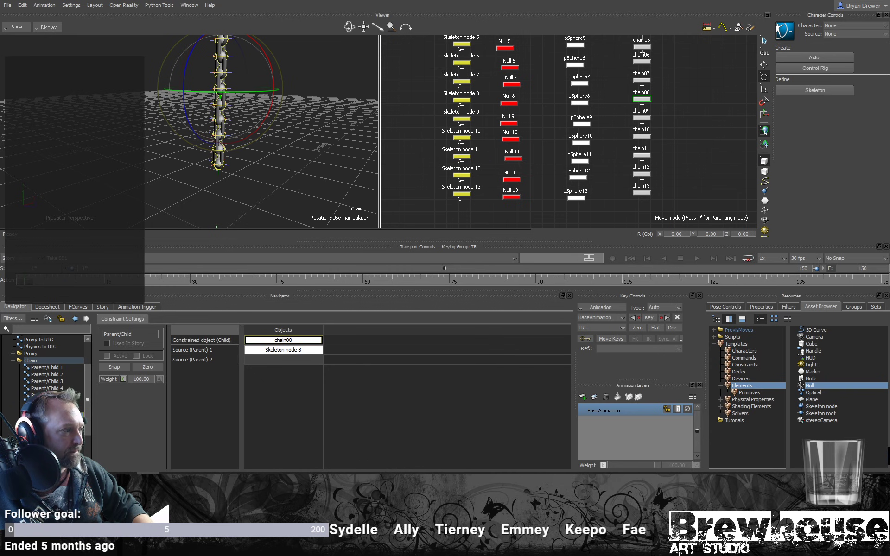
{"action": "left_click", "coordinate": [475, 185]}
{"action": "left_click", "coordinate": [461, 119]}
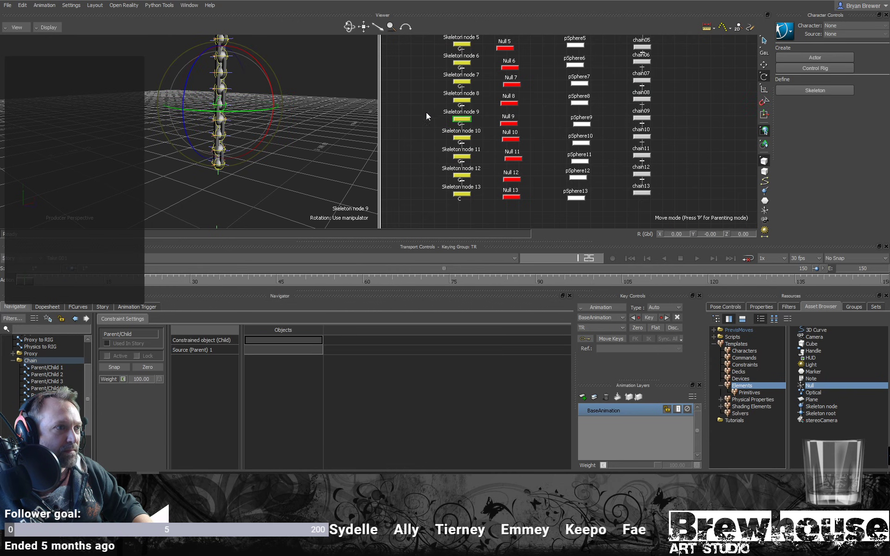
{"action": "mouse_move", "coordinate": [310, 340]}
{"action": "left_mouse_down", "text": "alt"}
{"action": "mouse_move", "coordinate": [297, 354]}
{"action": "mouse_move", "coordinate": [308, 341]}
{"action": "left_mouse_up", "text": "alt"}
{"action": "left_click", "coordinate": [636, 119]}
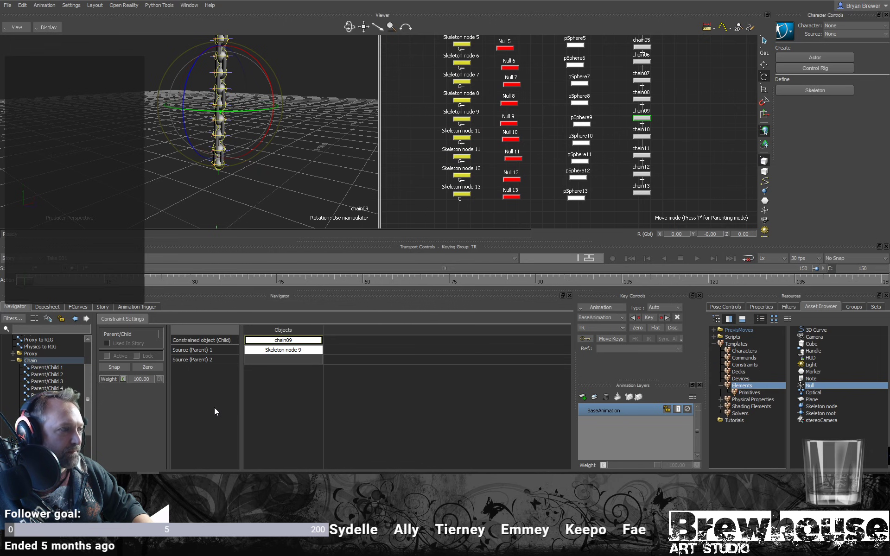
- Set Skeleton node 10 as the source and chain10 as the constrained child of the Parent/Child 10 constraint
{"action": "double_click", "coordinate": [47, 431]}
{"action": "left_click_drag", "start_coordinate": [475, 130], "coordinate": [299, 348], "text": "alt"}
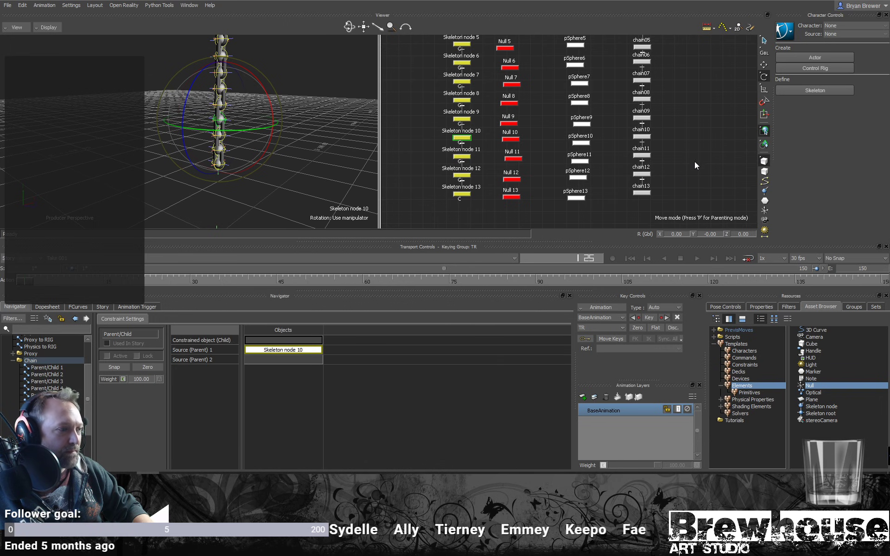
{"action": "left_click", "coordinate": [641, 136]}
{"action": "left_click_drag", "start_coordinate": [642, 137], "coordinate": [308, 342], "text": "alt"}
- Set Skeleton node 11 as the source and chain11 as the constrained child of the Parent/Child 11 constraint
{"action": "double_click", "coordinate": [48, 437]}
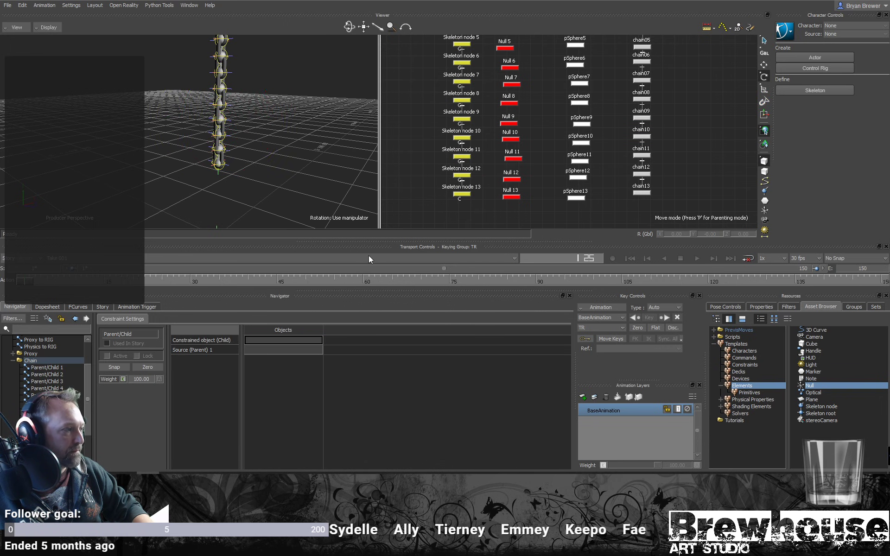
{"action": "left_click_drag", "start_coordinate": [492, 152], "coordinate": [458, 159]}
{"action": "left_click_drag", "start_coordinate": [458, 158], "coordinate": [415, 168], "text": "alt"}
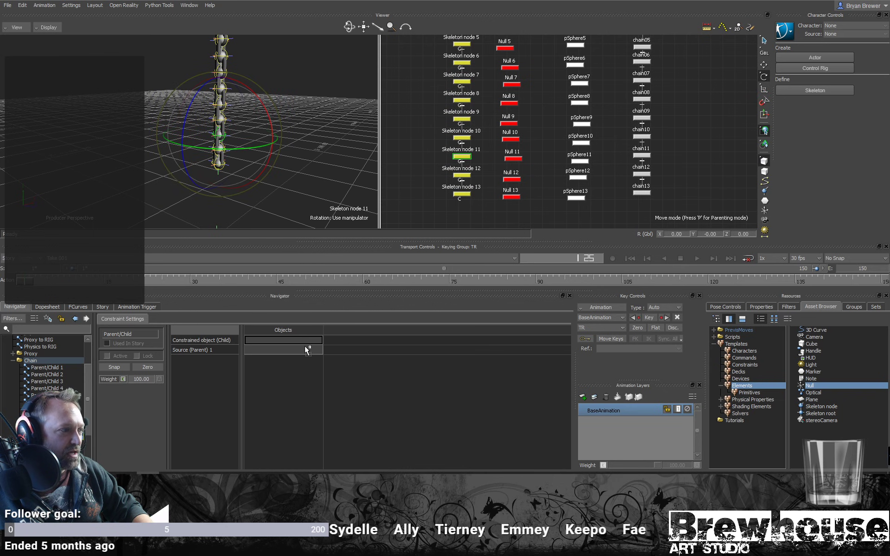
{"action": "left_click_drag", "start_coordinate": [303, 349], "coordinate": [302, 350], "text": "alt"}
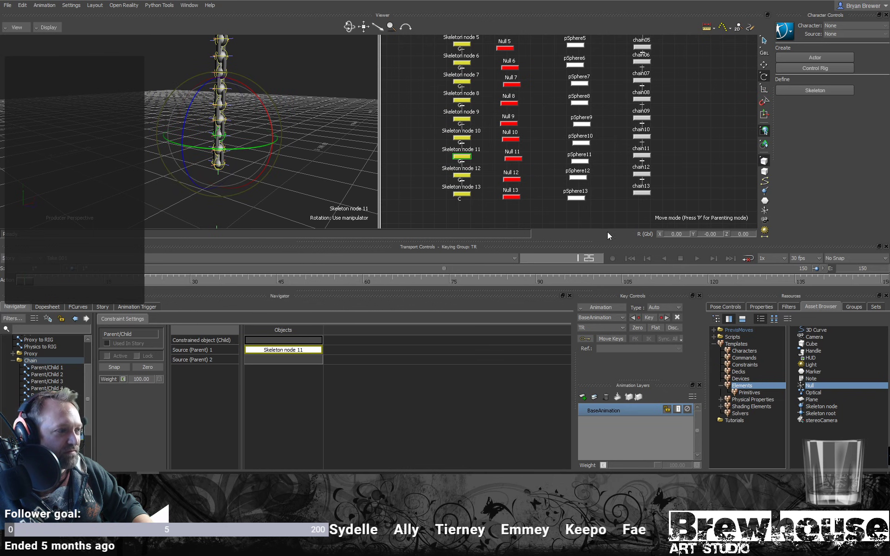
{"action": "left_click_drag", "start_coordinate": [664, 150], "coordinate": [643, 154]}
{"action": "left_click_drag", "start_coordinate": [375, 342], "coordinate": [295, 343], "text": "alt"}
- Set Skeleton node 12 as the source and chain12 as the constrained child of the Parent/Child 12 constraint
{"action": "double_click", "coordinate": [51, 445]}
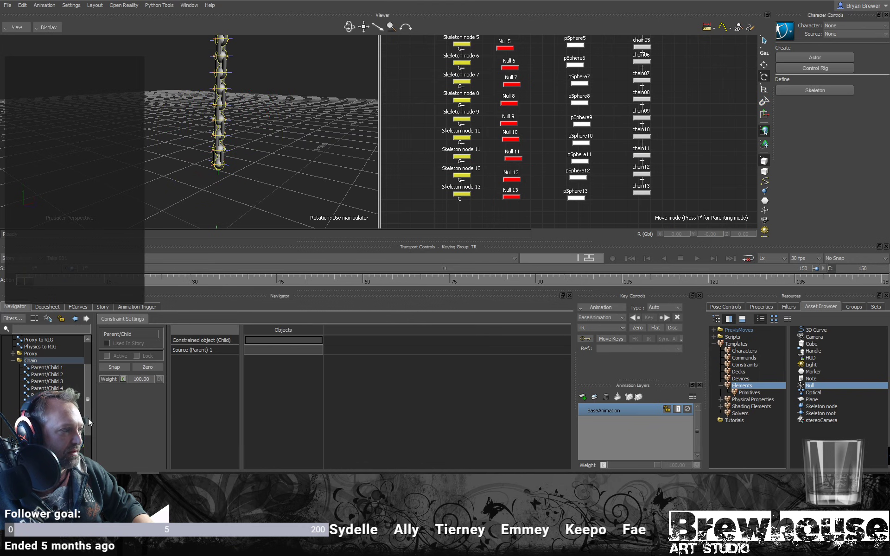
{"action": "left_click_drag", "start_coordinate": [484, 174], "coordinate": [455, 179]}
{"action": "left_click_drag", "start_coordinate": [458, 176], "coordinate": [299, 350], "text": "alt"}
{"action": "left_click_drag", "start_coordinate": [669, 172], "coordinate": [641, 176]}
{"action": "left_click_drag", "start_coordinate": [619, 232], "coordinate": [313, 338], "text": "alt"}
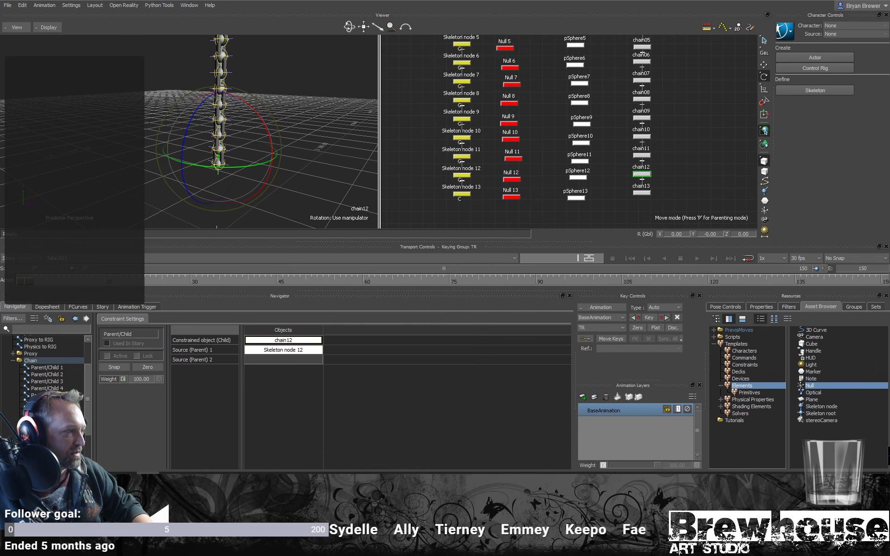
- Set Skeleton node 13 as the source and chain13 as the constrained child of the Parent/Child 13 constraint
{"action": "double_click", "coordinate": [49, 451]}
{"action": "left_click_drag", "start_coordinate": [480, 189], "coordinate": [293, 351]}
{"action": "left_click_drag", "start_coordinate": [642, 193], "coordinate": [296, 341], "text": "alt"}
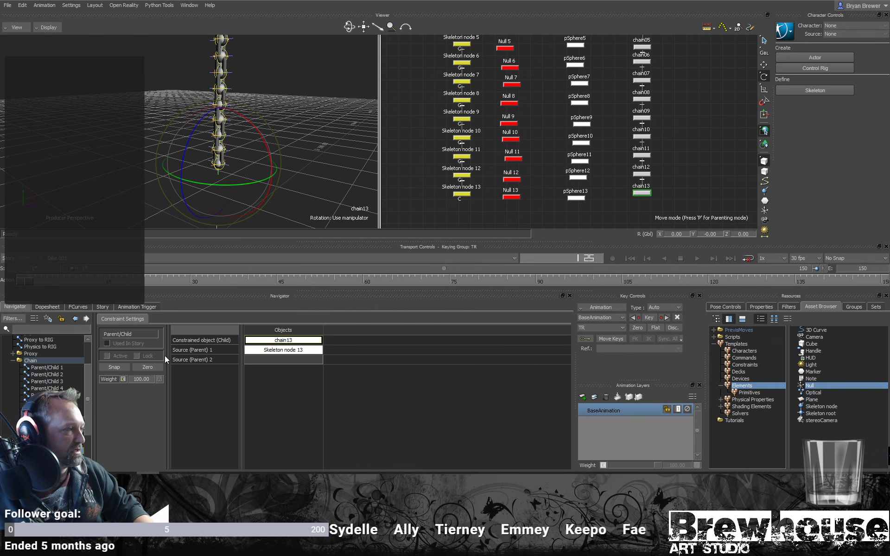
- Snap all thirteen constraints in the Chain folder so they are active and locked, and collapse the folder
{"action": "left_click", "coordinate": [30, 361]}
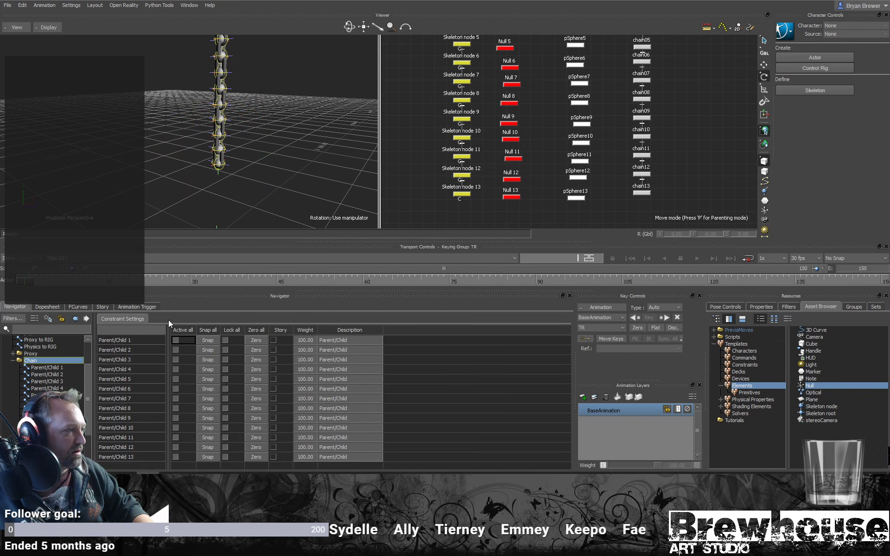
{"action": "left_click", "coordinate": [207, 330]}
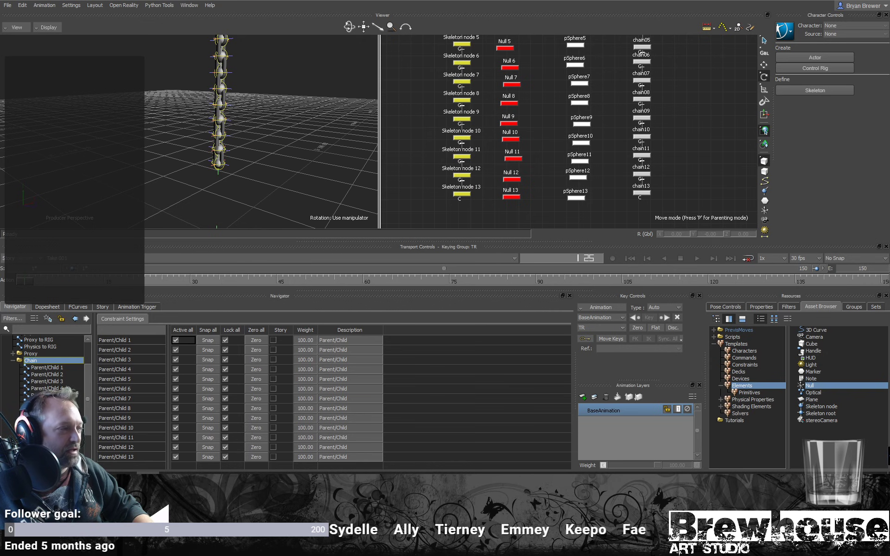
{"action": "left_click", "coordinate": [13, 361]}
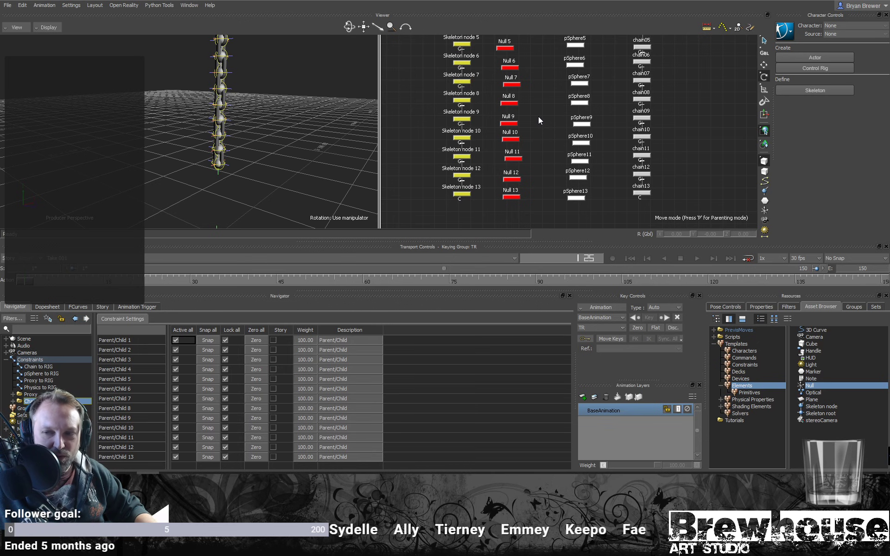
{"action": "scroll", "coordinate": [179, 122], "scroll_direction": "down", "scroll_amount": 5}
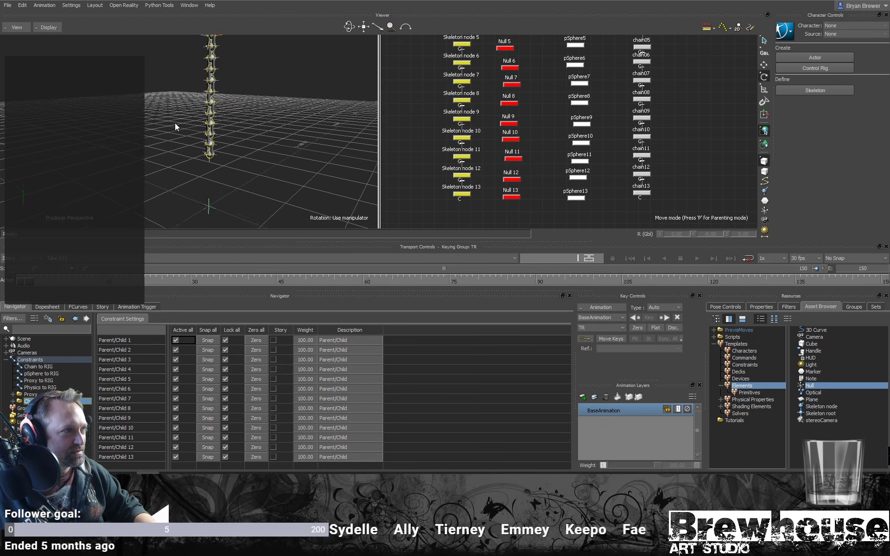
- Collapse the Constraints branch in the scene tree and show the Physical Properties templates
{"action": "middle_click_drag", "start_coordinate": [186, 87], "coordinate": [177, 122], "text": "alt"}
{"action": "scroll", "coordinate": [181, 120], "scroll_direction": "down", "scroll_amount": 4}
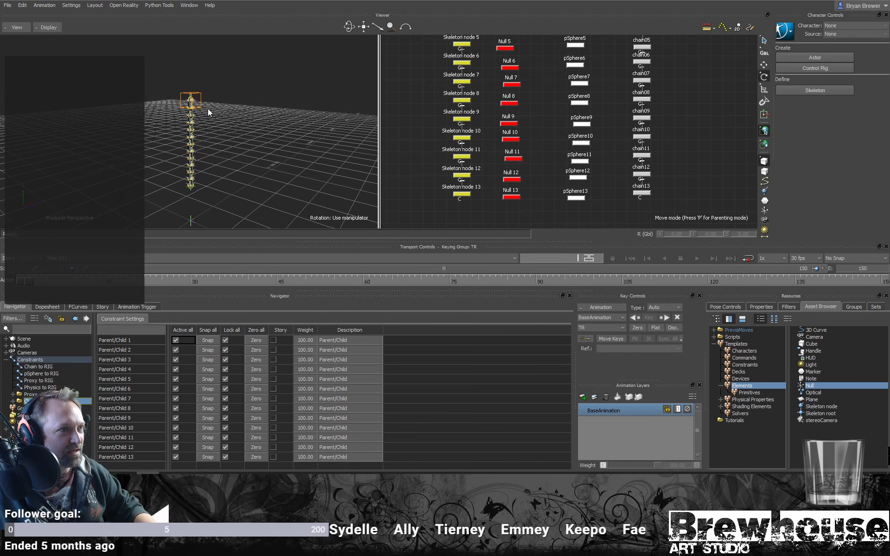
{"action": "middle_click_drag", "start_coordinate": [520, 114], "coordinate": [501, 134], "text": "alt"}
{"action": "scroll", "coordinate": [505, 138], "scroll_direction": "down", "scroll_amount": 8}
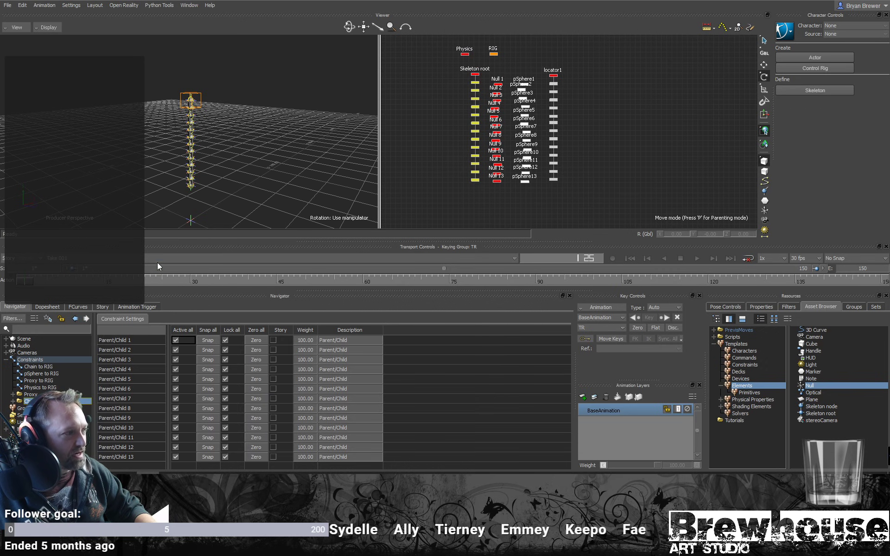
{"action": "left_click", "coordinate": [6, 360]}
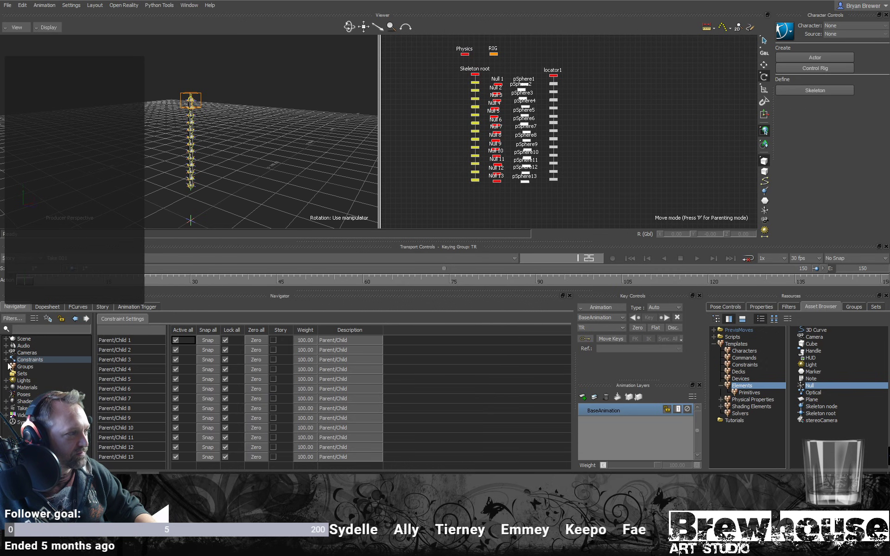
{"action": "left_click", "coordinate": [743, 401]}
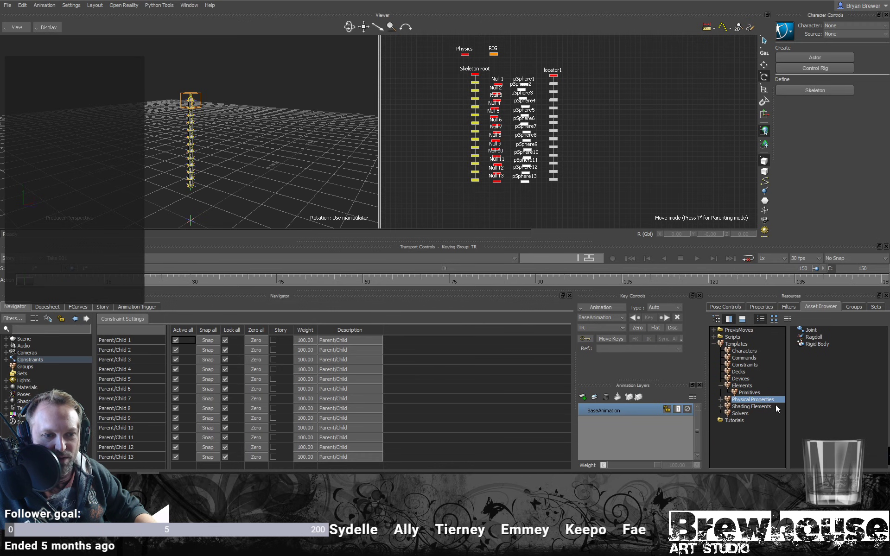
- Space out the pSphere2, pSphere3 and pSphere4 nodes in the schematic so they no longer crowd each other
{"action": "left_click_drag", "start_coordinate": [506, 131], "coordinate": [518, 137], "text": "ctrl"}
{"action": "left_click_drag", "start_coordinate": [519, 137], "coordinate": [504, 131], "text": "shift"}
{"action": "left_click_drag", "start_coordinate": [457, 101], "coordinate": [500, 116], "text": "shift"}
{"action": "scroll", "coordinate": [499, 115], "scroll_direction": "up", "scroll_amount": 1}
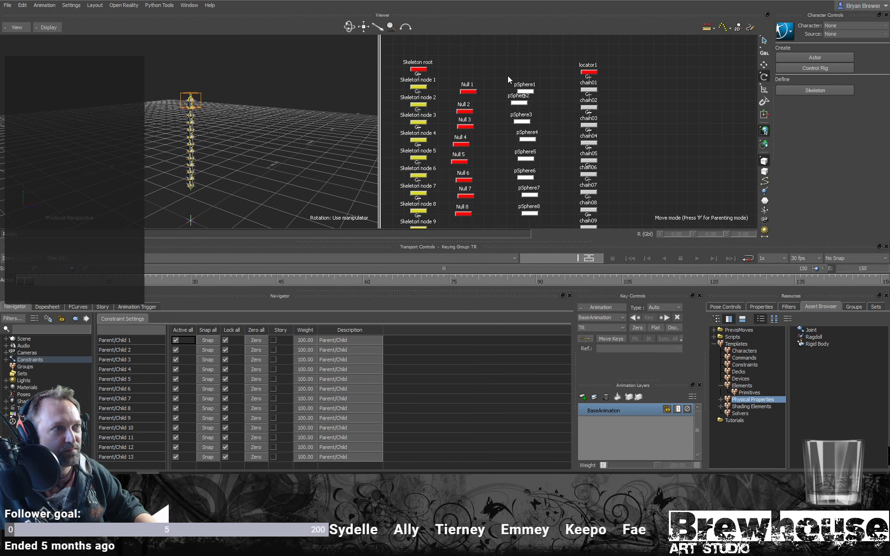
{"action": "scroll", "coordinate": [515, 75], "scroll_direction": "up", "scroll_amount": 3}
{"action": "scroll", "coordinate": [527, 73], "scroll_direction": "up", "scroll_amount": 2}
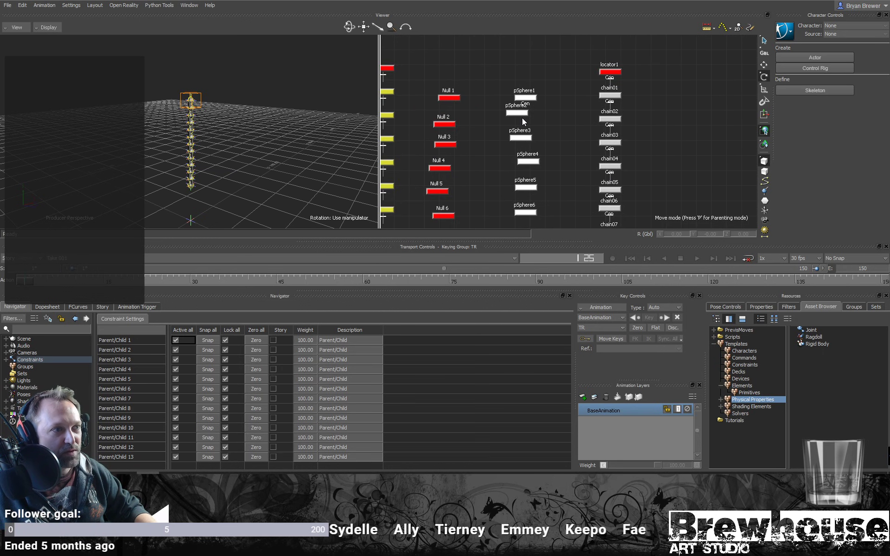
{"action": "left_click_drag", "start_coordinate": [519, 116], "coordinate": [536, 140]}
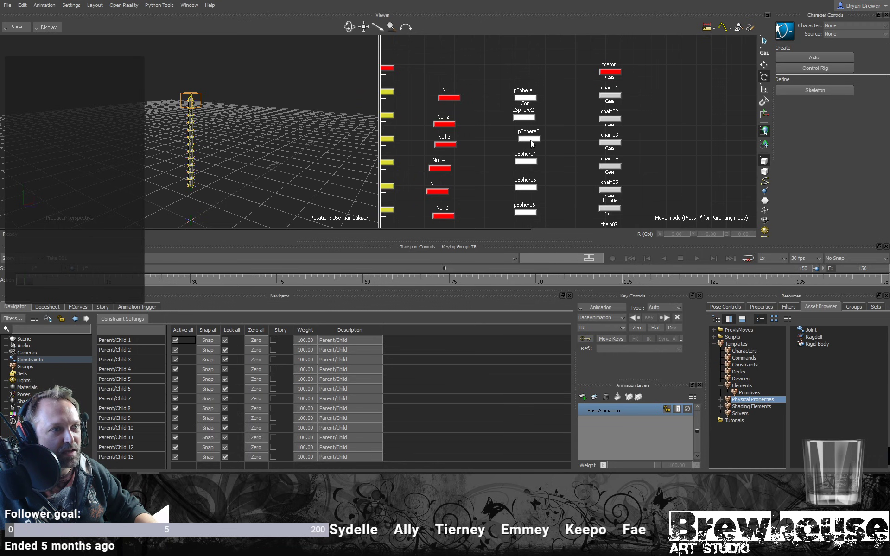
- Apply a Rigid Body physical property to pSphere1
{"action": "scroll", "coordinate": [549, 112], "scroll_direction": "down", "scroll_amount": 3}
{"action": "scroll", "coordinate": [557, 103], "scroll_direction": "up", "scroll_amount": 2}
{"action": "left_click", "coordinate": [552, 92]}
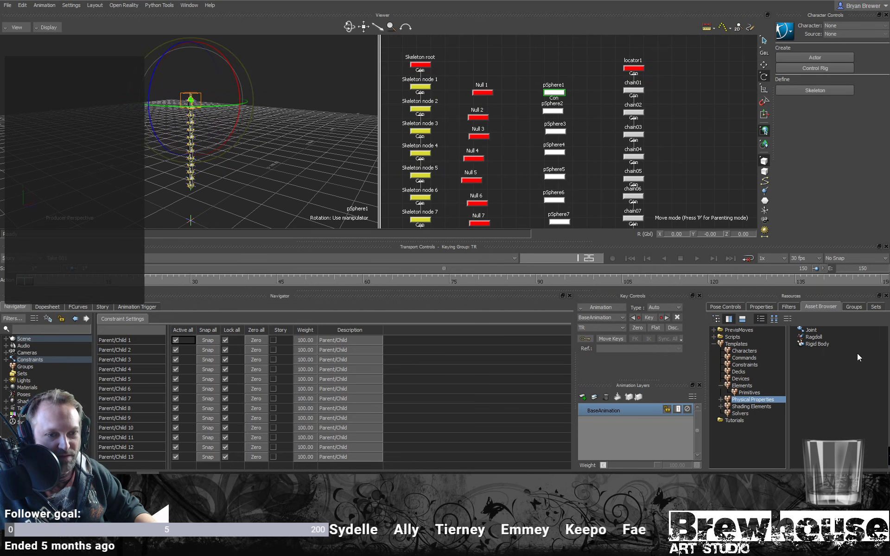
{"action": "left_click", "coordinate": [824, 346]}
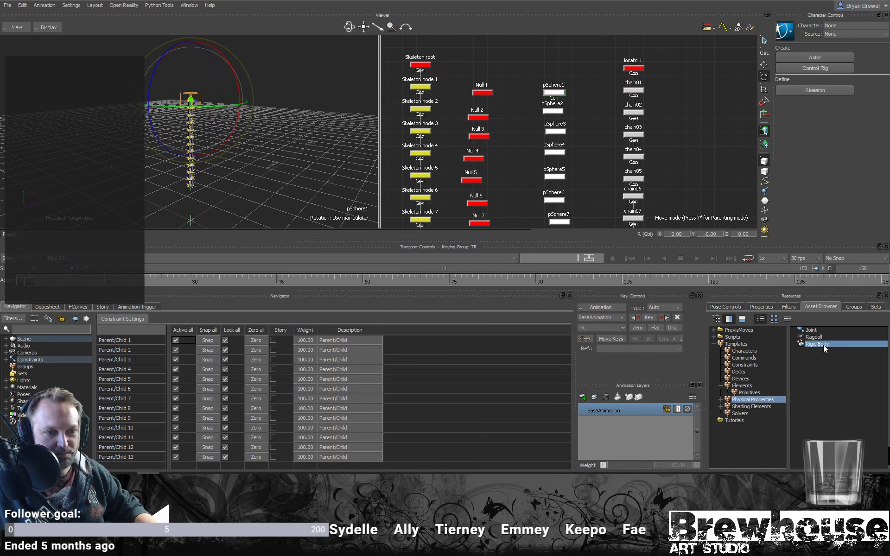
{"action": "left_click_drag", "start_coordinate": [823, 346], "coordinate": [646, 123]}
{"action": "left_click_drag", "start_coordinate": [567, 96], "coordinate": [564, 95]}
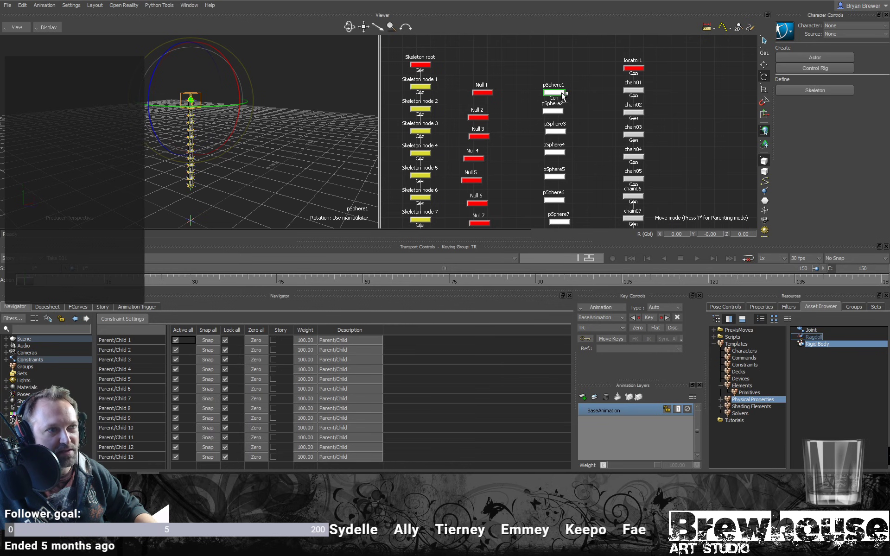
{"action": "left_click_drag", "start_coordinate": [563, 95], "coordinate": [562, 95]}
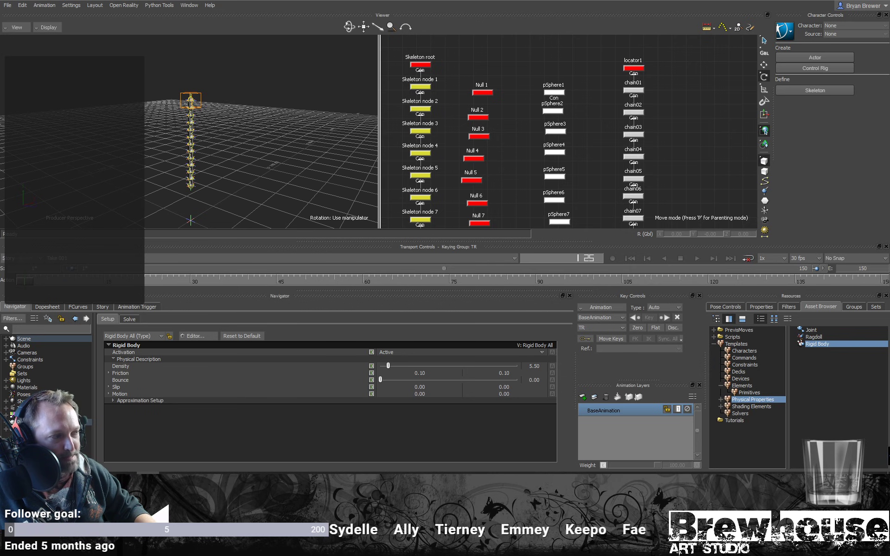
- Set the pSphere1 rigid body's Activation to Passive and disable Correct Mass Center in its Approximation Setup
{"action": "left_click", "coordinate": [393, 353]}
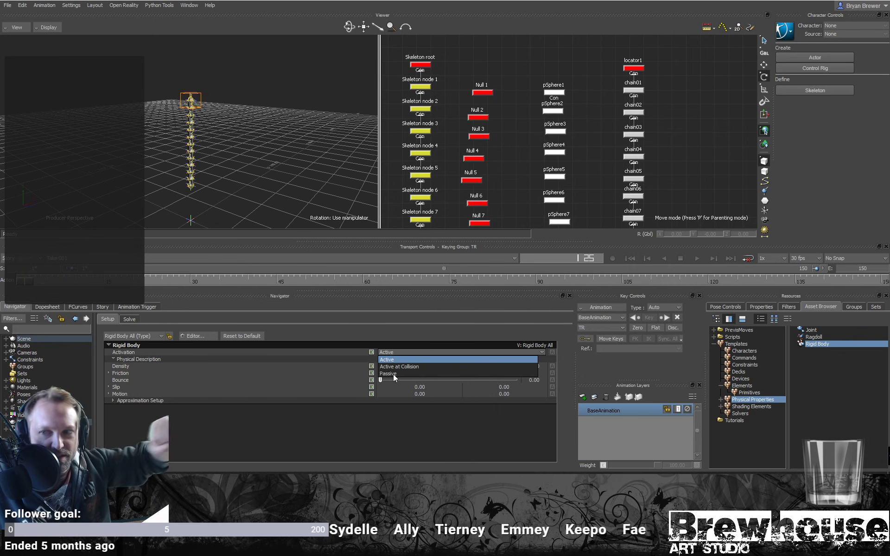
{"action": "left_click", "coordinate": [393, 374]}
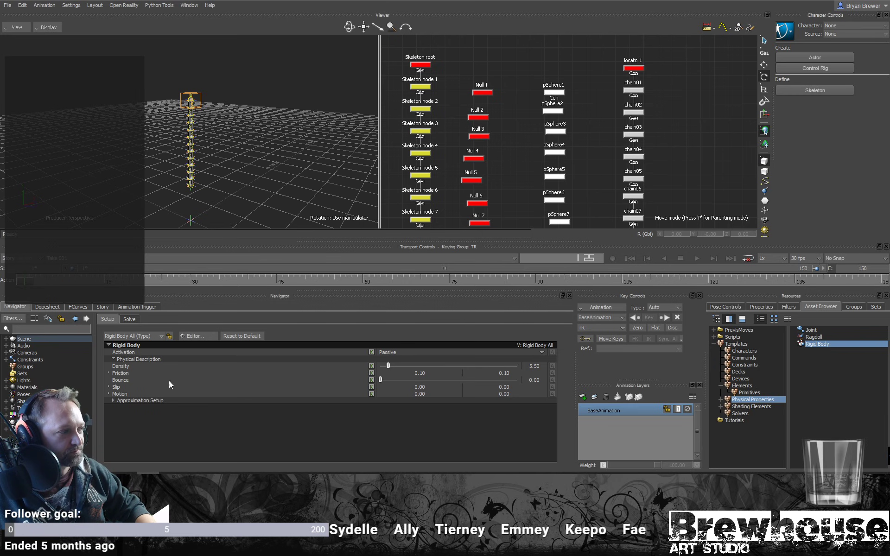
{"action": "left_click", "coordinate": [113, 400]}
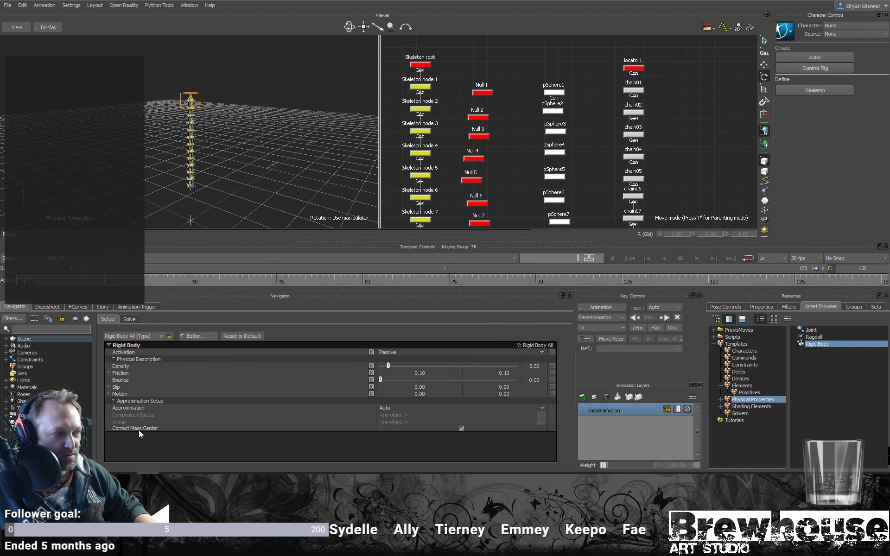
{"action": "left_click", "coordinate": [461, 429]}
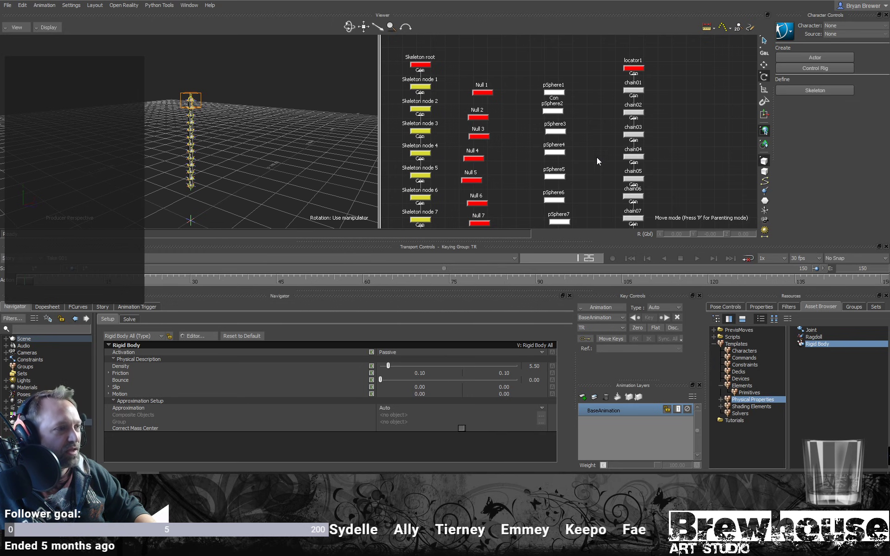
- Rename the passive rigid body property assigned to pSphere1
{"action": "middle_click_drag", "start_coordinate": [575, 122], "coordinate": [546, 65], "text": "alt"}
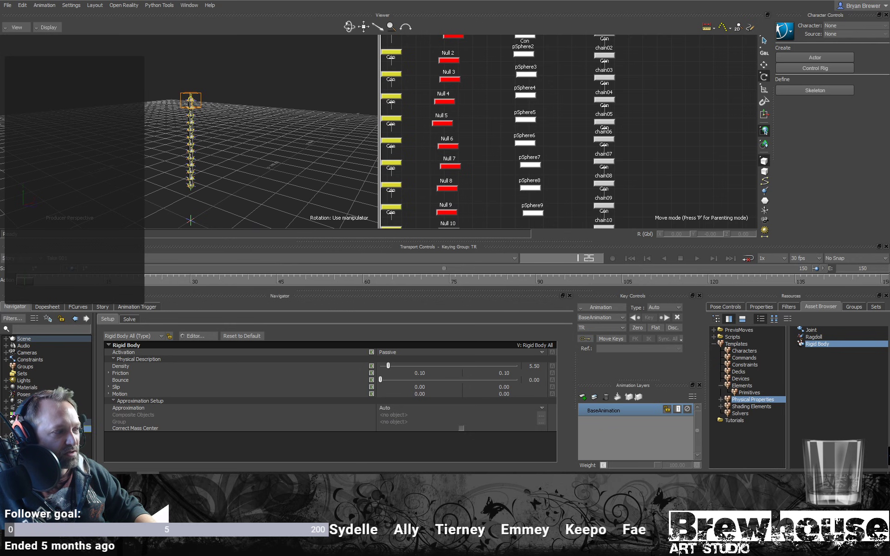
{"action": "right_click", "coordinate": [42, 342]}
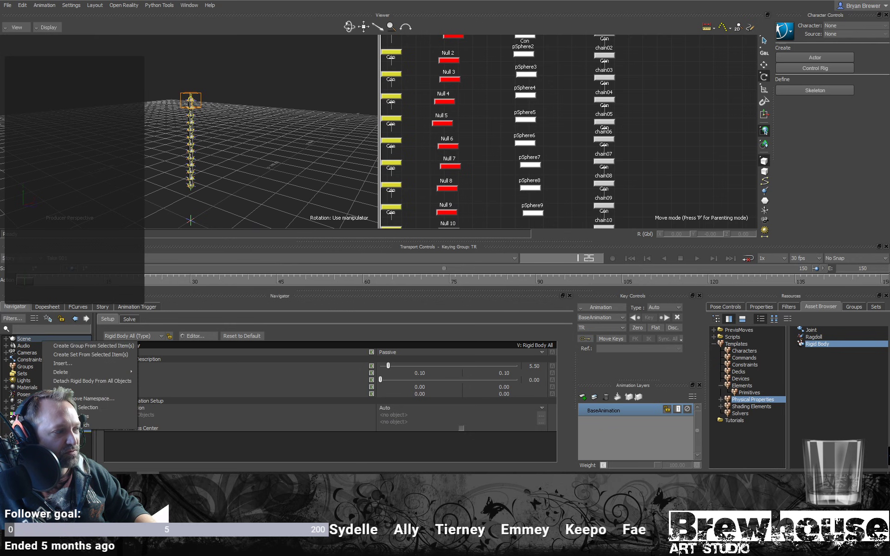
{"action": "left_click", "coordinate": [82, 393]}
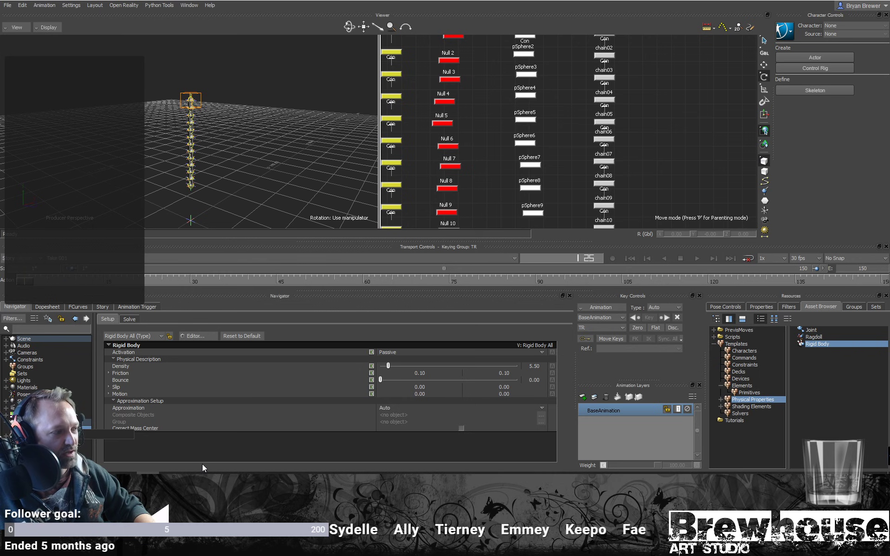
- Apply one shared Rigid Body property to pSphere2 through pSphere13 and rename that property
{"action": "scroll", "coordinate": [611, 135], "scroll_direction": "down", "scroll_amount": 2}
{"action": "scroll", "coordinate": [603, 133], "scroll_direction": "down", "scroll_amount": 3}
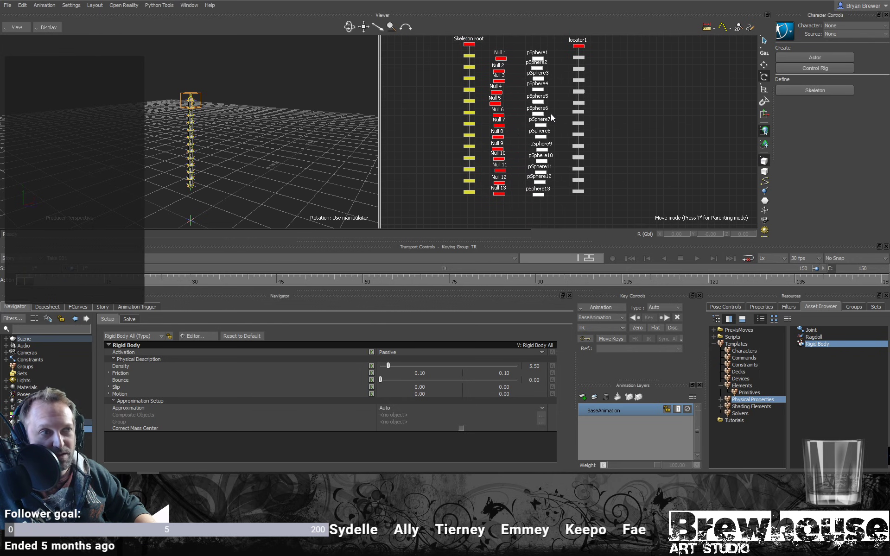
{"action": "scroll", "coordinate": [551, 117], "scroll_direction": "up", "scroll_amount": 2}
{"action": "middle_click_drag", "start_coordinate": [549, 80], "coordinate": [503, 79]}
{"action": "scroll", "coordinate": [523, 62], "scroll_direction": "down", "scroll_amount": 1}
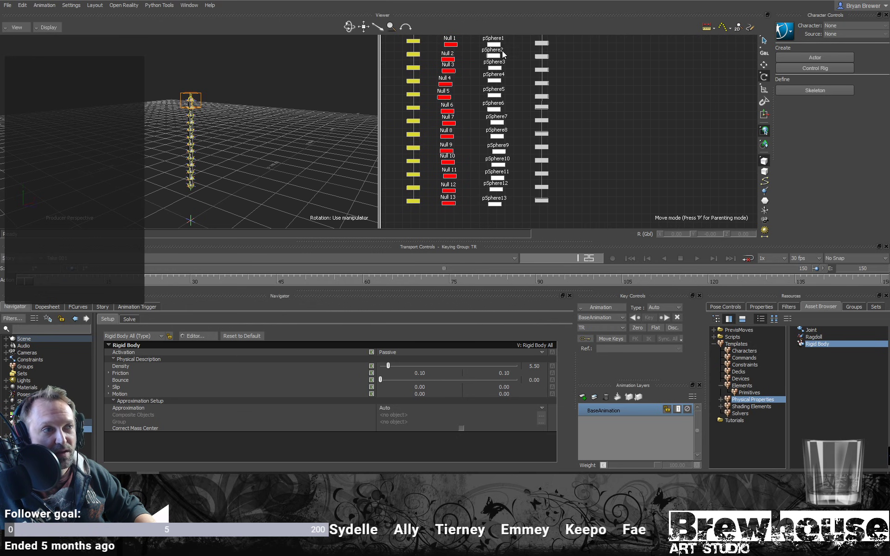
{"action": "left_click", "coordinate": [493, 56]}
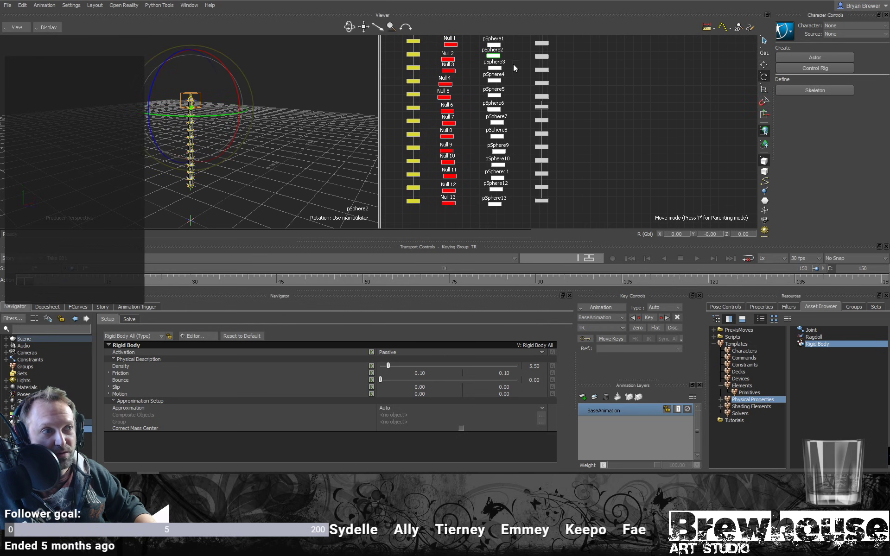
{"action": "left_click_drag", "start_coordinate": [496, 69], "coordinate": [503, 200], "text": "shift"}
{"action": "left_click", "coordinate": [492, 207], "text": "shift"}
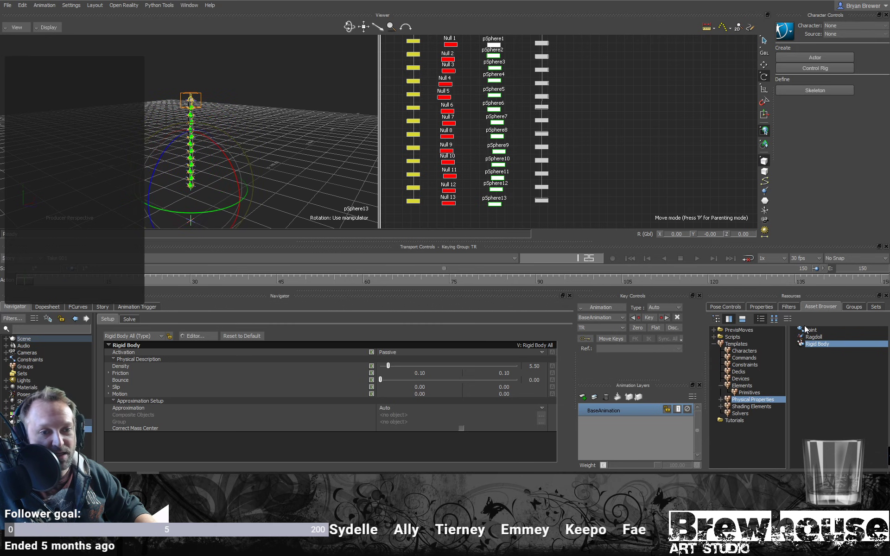
{"action": "left_click_drag", "start_coordinate": [819, 345], "coordinate": [527, 212]}
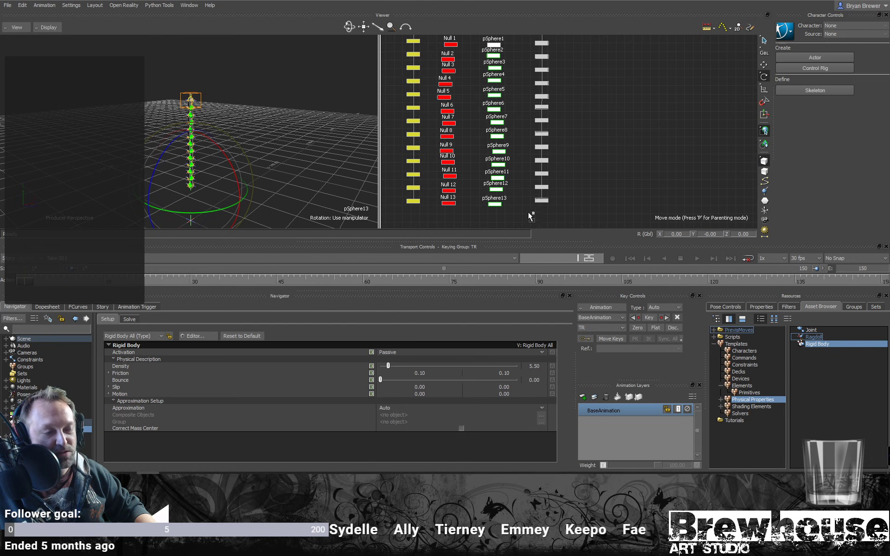
{"action": "left_click", "coordinate": [497, 207]}
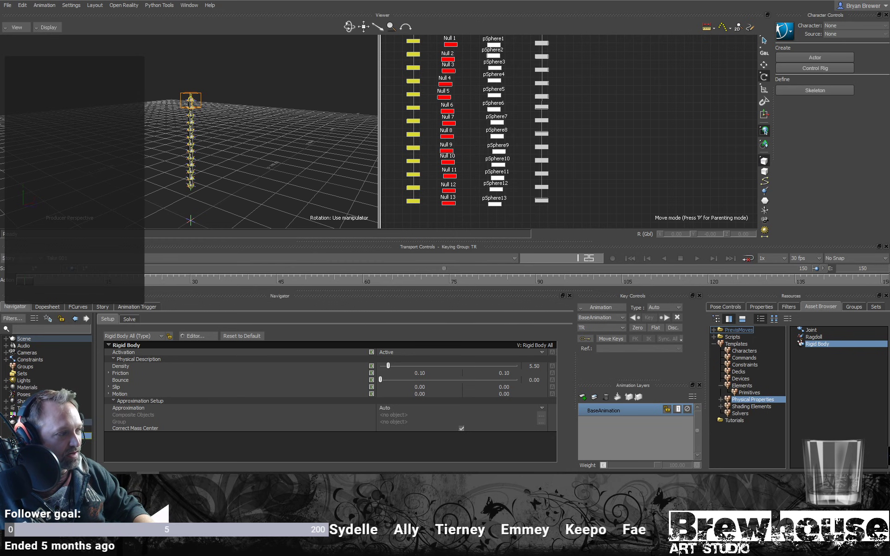
{"action": "right_click", "coordinate": [44, 347]}
{"action": "left_click", "coordinate": [88, 397]}
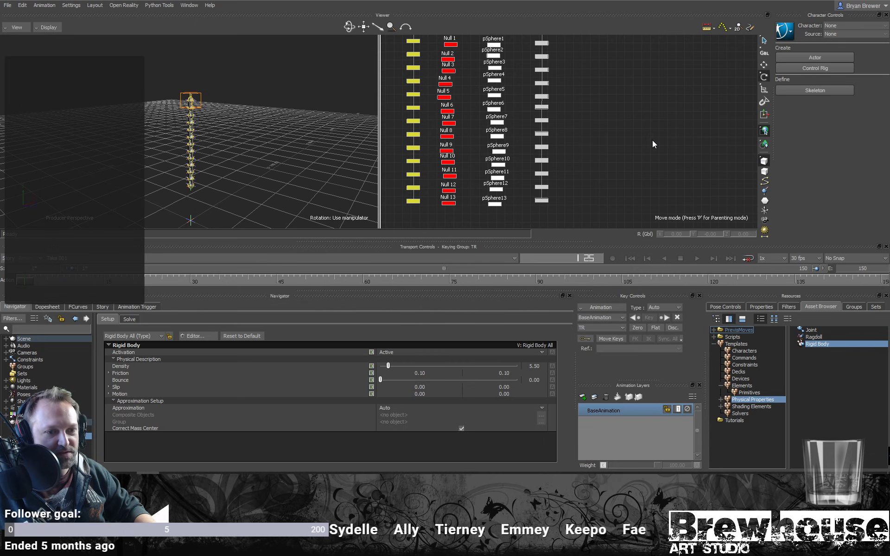
- Apply one Joint physical property to Null 1 through Null 13 and rename that property
{"action": "right_click_drag", "start_coordinate": [668, 107], "coordinate": [655, 97], "text": "alt"}
{"action": "middle_click_drag", "start_coordinate": [655, 97], "coordinate": [673, 109], "text": "alt"}
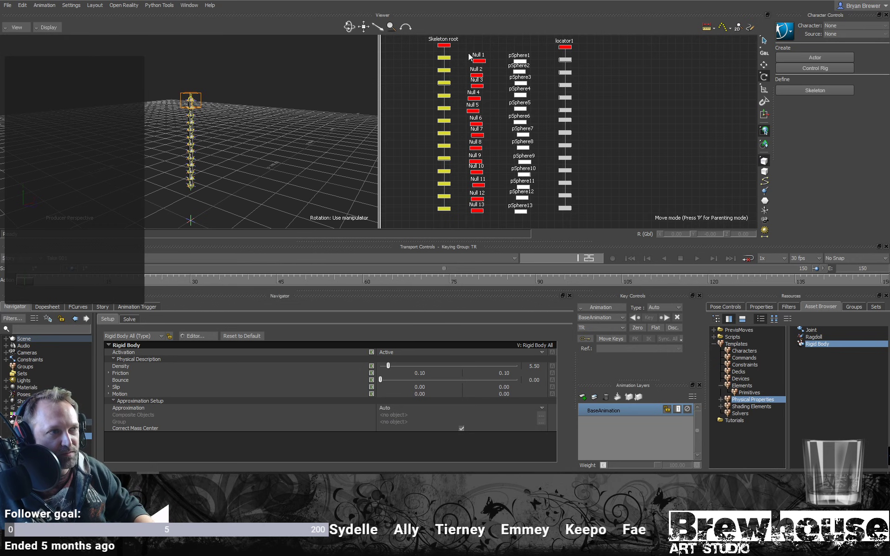
{"action": "left_click_drag", "start_coordinate": [497, 49], "coordinate": [468, 218]}
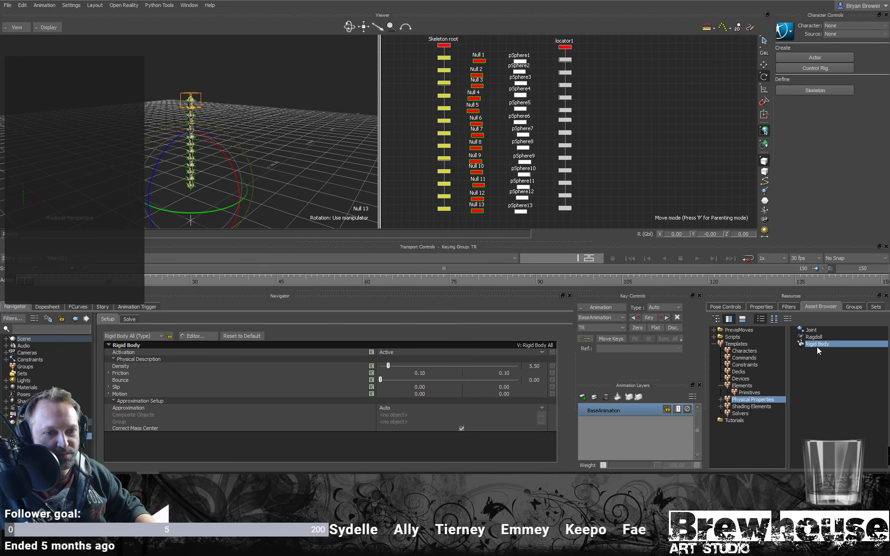
{"action": "left_click_drag", "start_coordinate": [812, 331], "coordinate": [477, 180]}
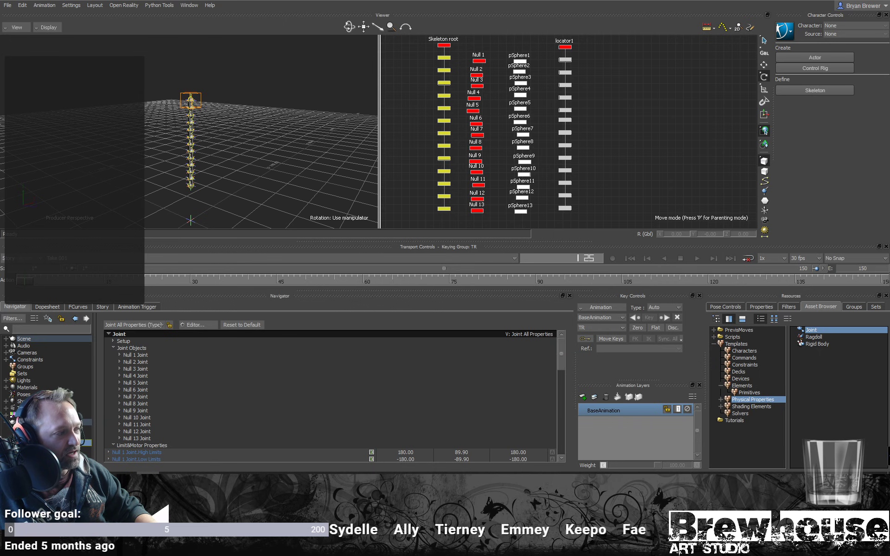
{"action": "right_click", "coordinate": [30, 348]}
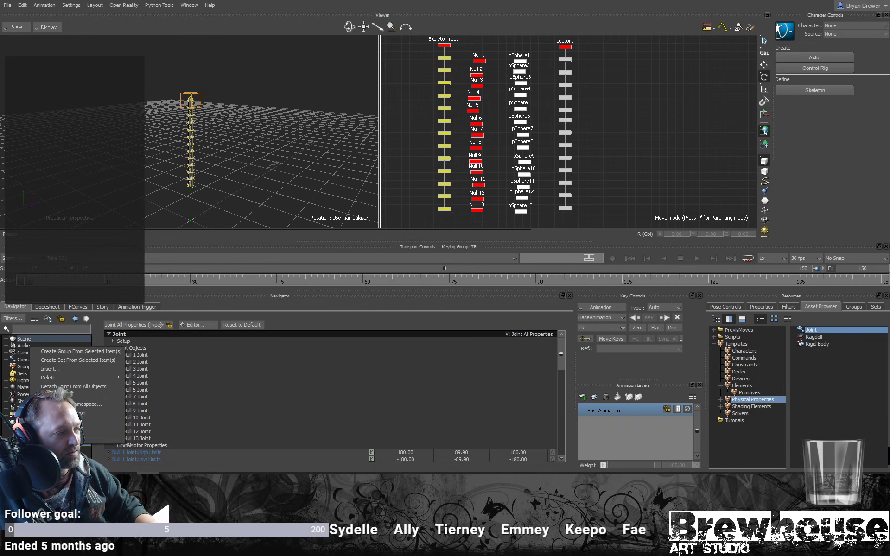
{"action": "left_click", "coordinate": [106, 393]}
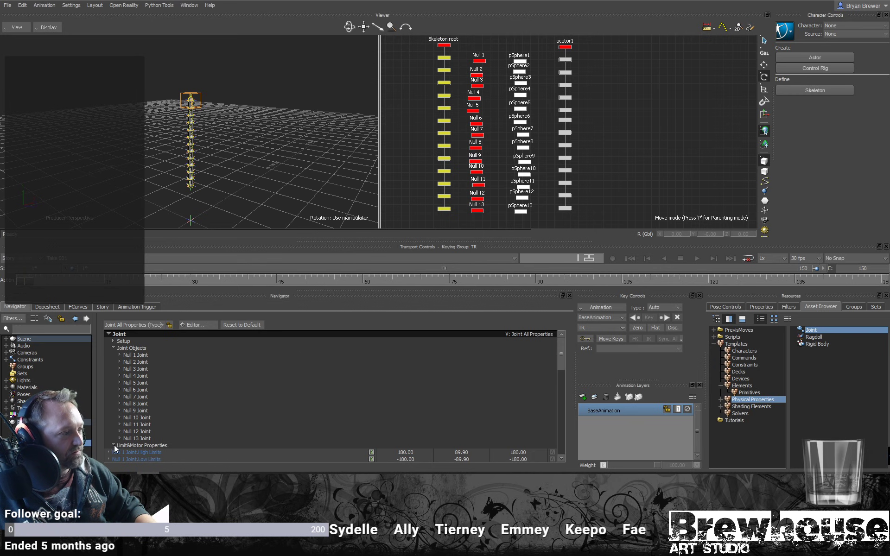
- Expand the settings of every joint object in the Joint property, from Null 13 Joint up to Null 1 Joint
{"action": "left_click", "coordinate": [119, 433]}
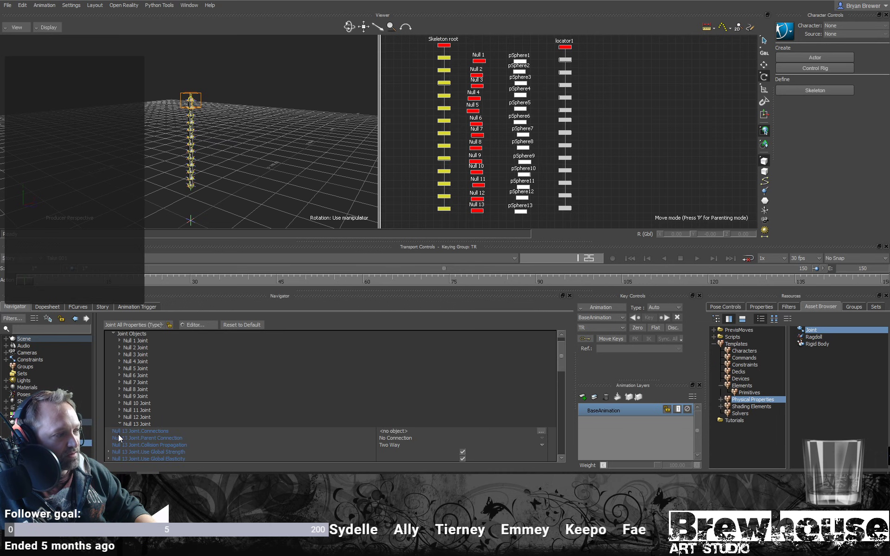
{"action": "left_click", "coordinate": [120, 410]}
{"action": "left_click", "coordinate": [120, 403]}
{"action": "left_click", "coordinate": [119, 397]}
{"action": "left_click", "coordinate": [120, 389]}
{"action": "left_click", "coordinate": [120, 382]}
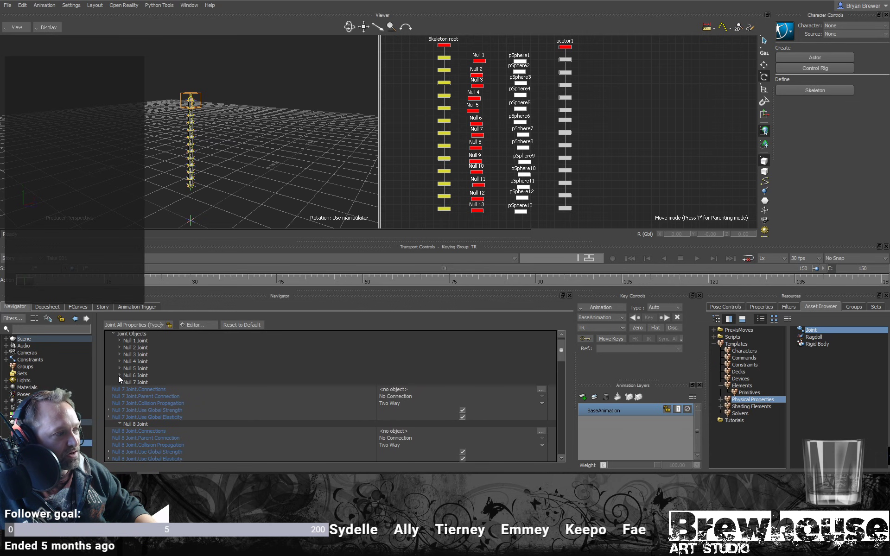
{"action": "left_click", "coordinate": [119, 376]}
{"action": "left_click", "coordinate": [119, 368]}
{"action": "left_click", "coordinate": [119, 362]}
{"action": "left_click", "coordinate": [119, 355]}
{"action": "left_click", "coordinate": [120, 348]}
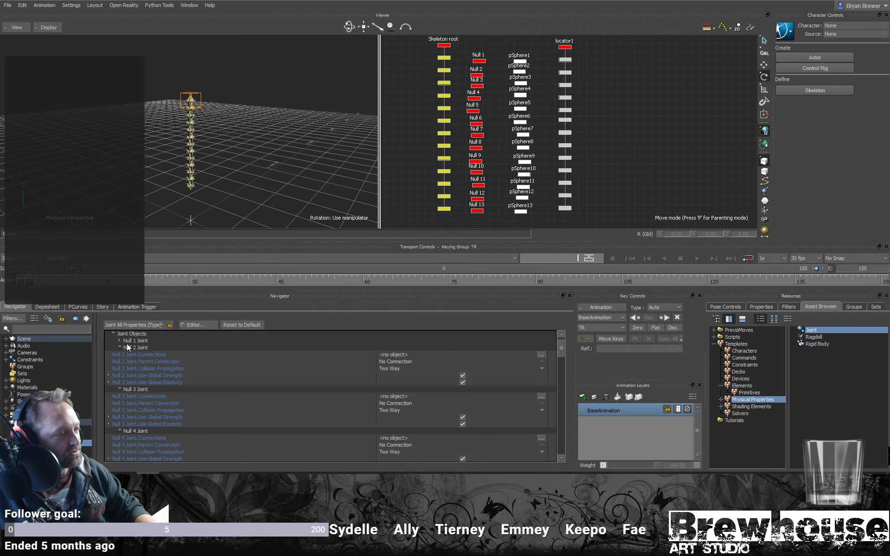
{"action": "left_click", "coordinate": [119, 341]}
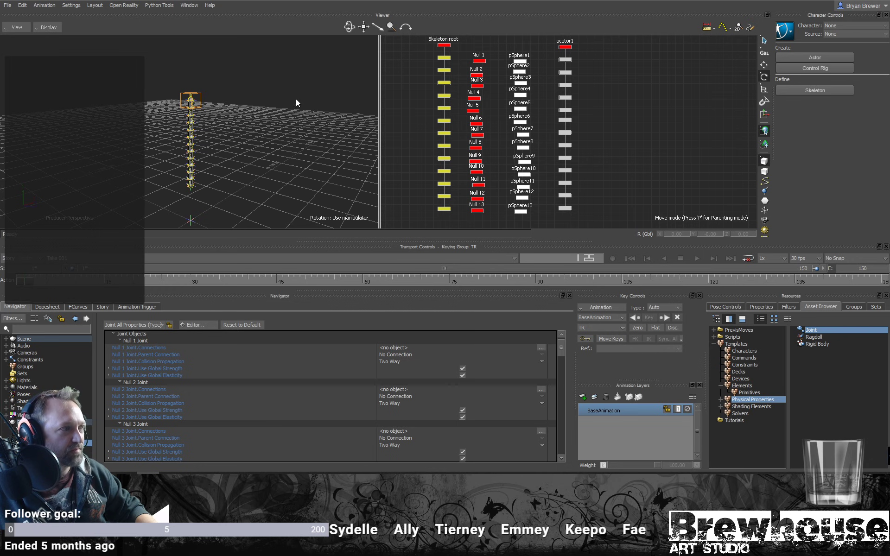
{"action": "middle_click_drag", "start_coordinate": [199, 197], "coordinate": [197, 138], "text": "alt"}
{"action": "right_click_drag", "start_coordinate": [197, 138], "coordinate": [268, 199], "text": "alt"}
{"action": "middle_click_drag", "start_coordinate": [283, 153], "coordinate": [233, 174], "text": "alt"}
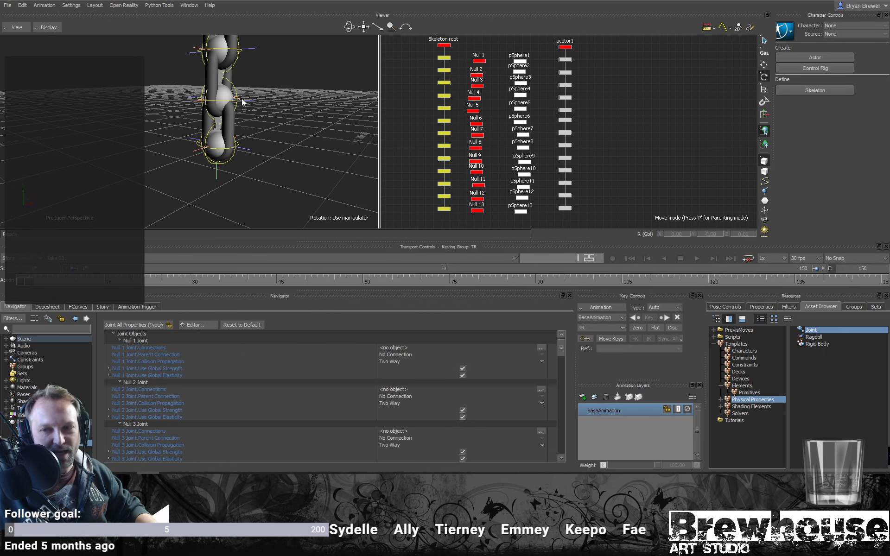
- Assign pSphere1 and pSphere2 together as the connections of Null 1 Joint
{"action": "right_click_drag", "start_coordinate": [316, 153], "coordinate": [235, 112], "text": "alt"}
{"action": "middle_click_drag", "start_coordinate": [308, 68], "coordinate": [282, 135], "text": "alt"}
{"action": "right_click_drag", "start_coordinate": [283, 135], "coordinate": [252, 124], "text": "alt"}
{"action": "middle_click_drag", "start_coordinate": [208, 98], "coordinate": [229, 91], "text": "alt"}
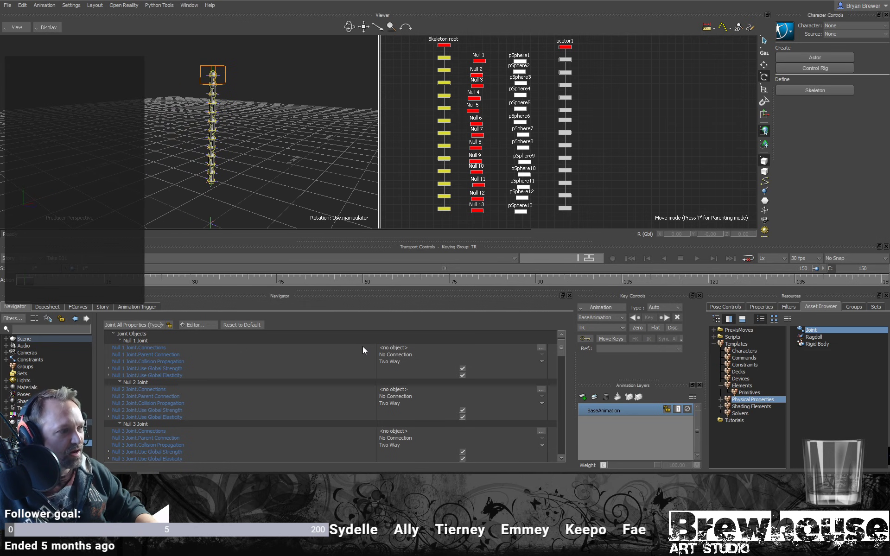
{"action": "scroll", "coordinate": [363, 346], "scroll_direction": "up", "scroll_amount": 1}
{"action": "right_click_drag", "start_coordinate": [534, 51], "coordinate": [530, 100], "text": "alt"}
{"action": "middle_click_drag", "start_coordinate": [527, 96], "coordinate": [533, 77], "text": "alt"}
{"action": "right_click_drag", "start_coordinate": [566, 90], "coordinate": [555, 89], "text": "alt"}
{"action": "middle_click_drag", "start_coordinate": [549, 86], "coordinate": [530, 76], "text": "alt"}
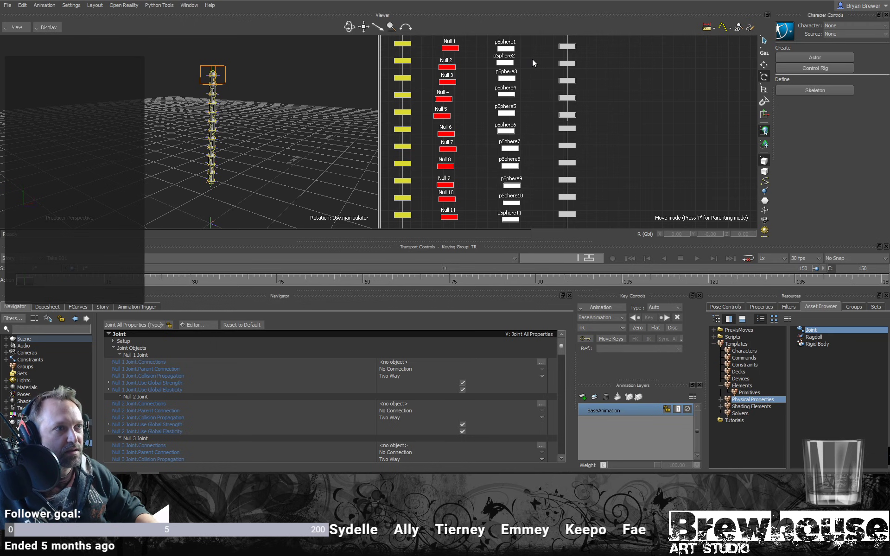
{"action": "left_click", "coordinate": [497, 62]}
{"action": "left_click", "coordinate": [511, 48]}
{"action": "left_click_drag", "start_coordinate": [493, 65], "coordinate": [533, 61], "text": "shift"}
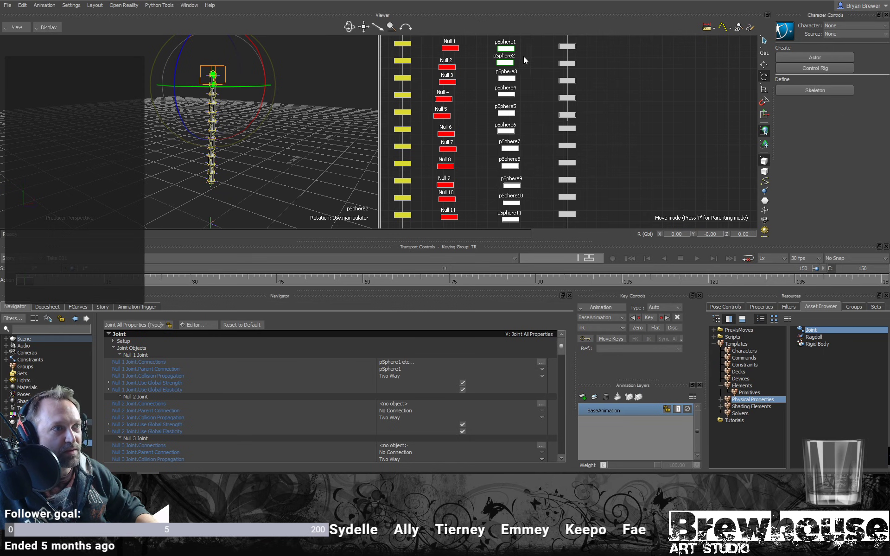
- Connect pSphere2 and pSphere3 to Null 2 Joint, and pSphere3 and pSphere4 to Null 3 Joint
{"action": "left_click_drag", "start_coordinate": [505, 81], "coordinate": [507, 83], "text": "shift"}
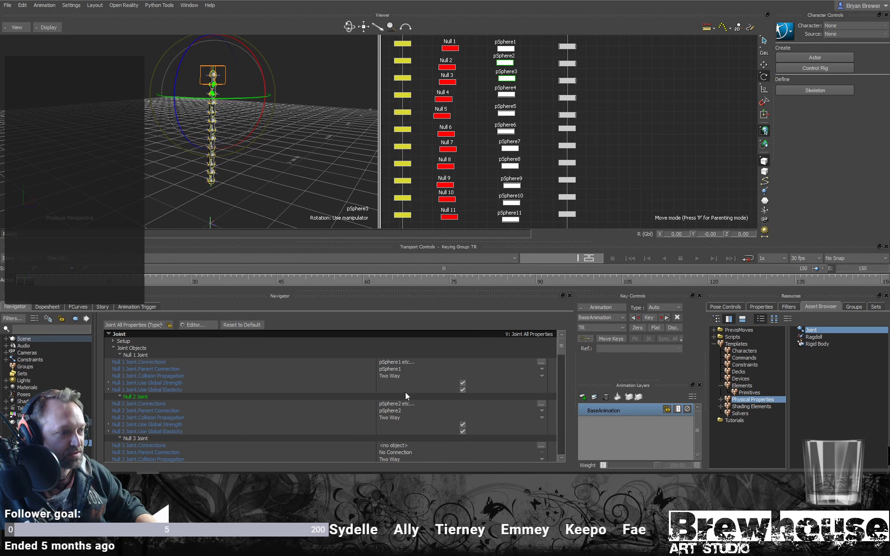
{"action": "left_click", "coordinate": [506, 95], "text": "shift"}
{"action": "left_click_drag", "start_coordinate": [532, 93], "coordinate": [448, 386], "text": "alt"}
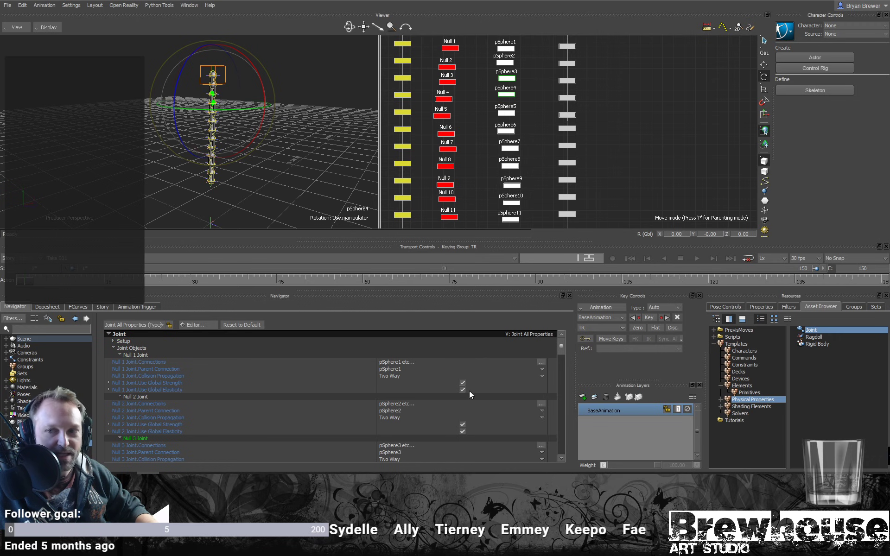
- Connect pSphere4 and pSphere5 to Null 4 Joint, and pSphere5 and pSphere6 to Null 5 Joint
{"action": "left_click_drag", "start_coordinate": [563, 348], "coordinate": [563, 362]}
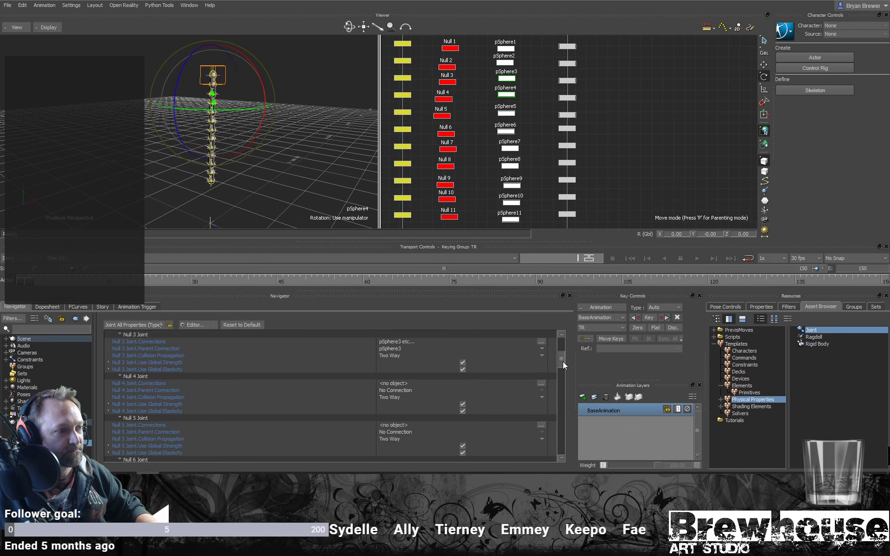
{"action": "left_click", "coordinate": [511, 113], "text": "ctrl"}
{"action": "left_click_drag", "start_coordinate": [543, 113], "coordinate": [545, 125], "text": "alt"}
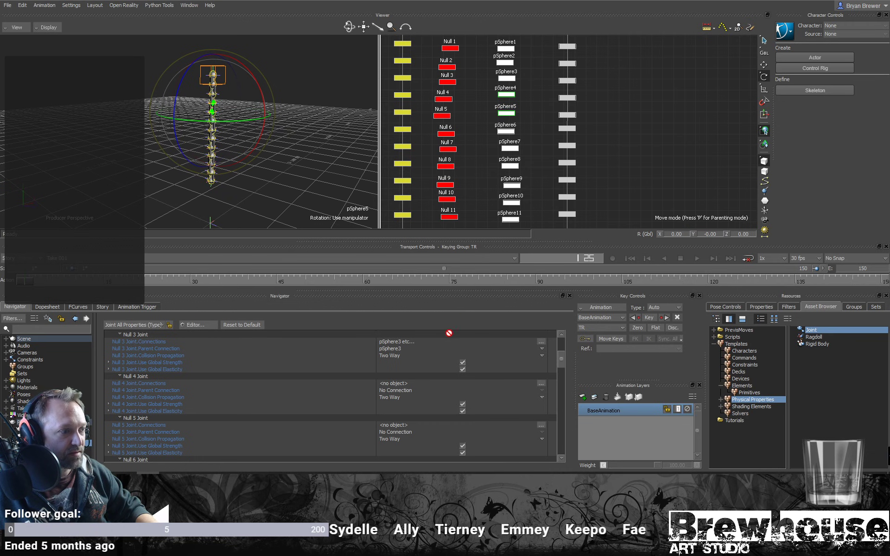
{"action": "left_click_drag", "start_coordinate": [396, 383], "coordinate": [396, 383], "text": "alt"}
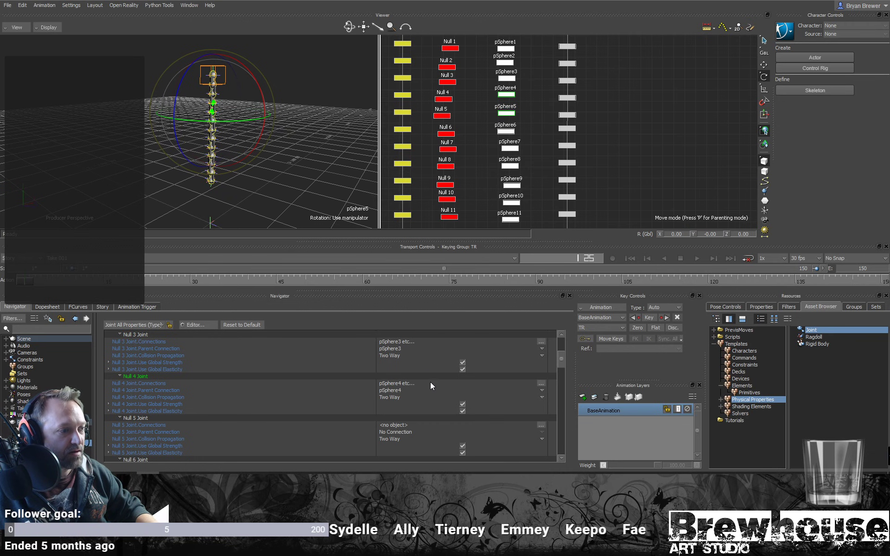
{"action": "left_click", "coordinate": [514, 130], "text": "ctrl"}
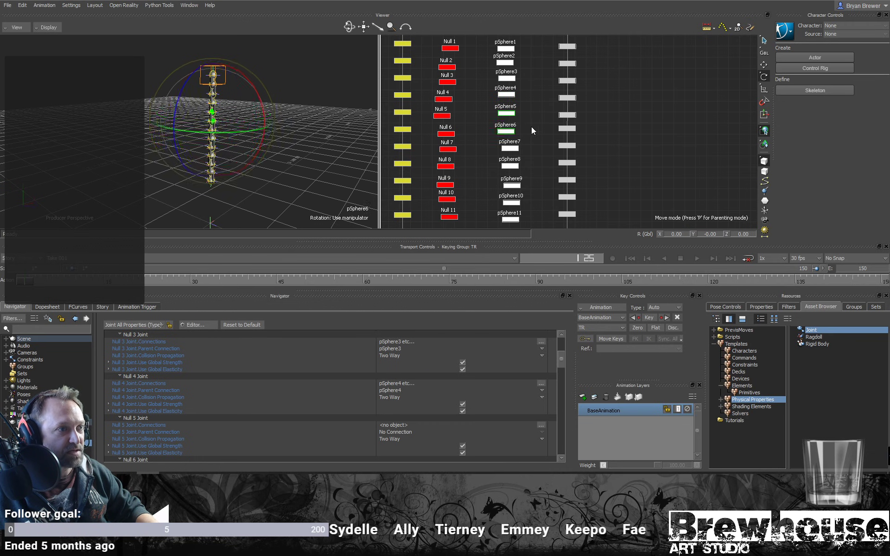
{"action": "left_click_drag", "start_coordinate": [533, 126], "coordinate": [410, 428], "text": "alt"}
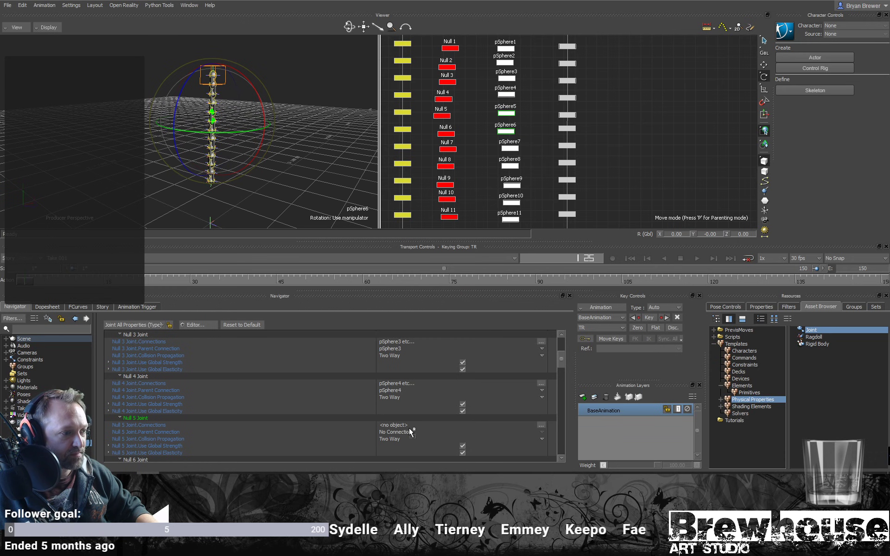
- Connect pSphere6 and pSphere7 to Null 6 Joint, and pSphere7 and pSphere8 to Null 7 Joint
{"action": "left_click_drag", "start_coordinate": [555, 361], "coordinate": [561, 372]}
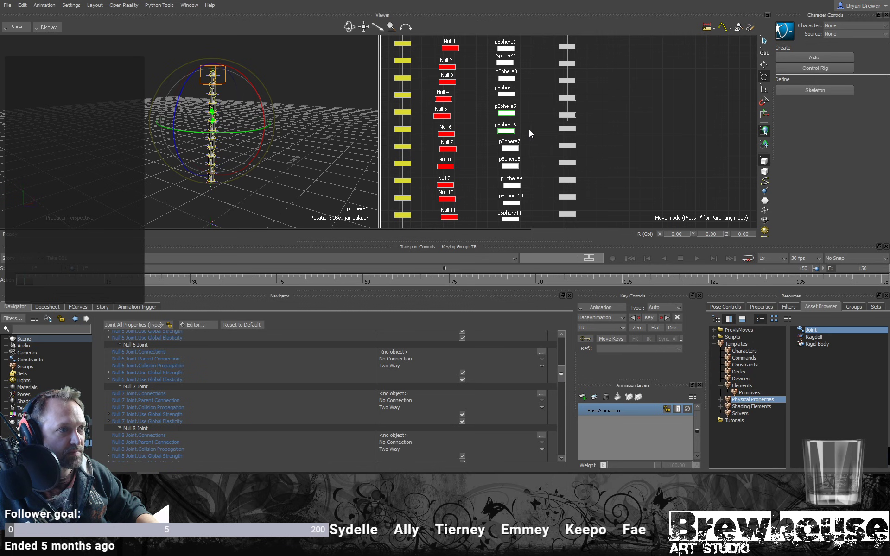
{"action": "left_click", "coordinate": [510, 148], "text": "ctrl"}
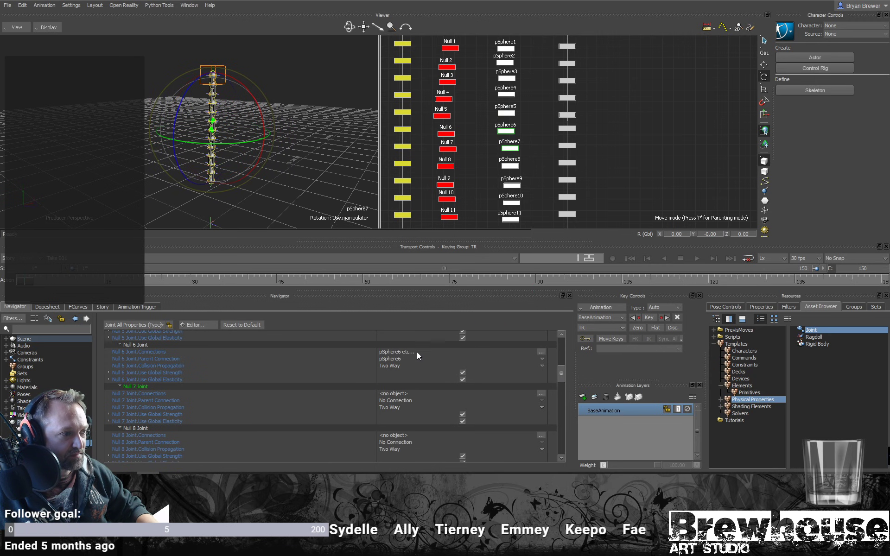
{"action": "left_click", "coordinate": [515, 165], "text": "ctrl"}
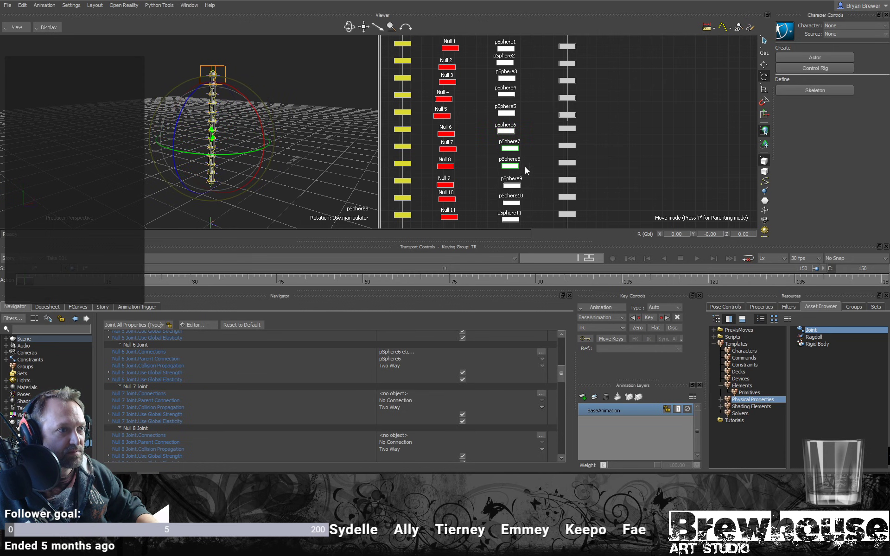
{"action": "left_click_drag", "start_coordinate": [444, 378], "coordinate": [420, 397]}
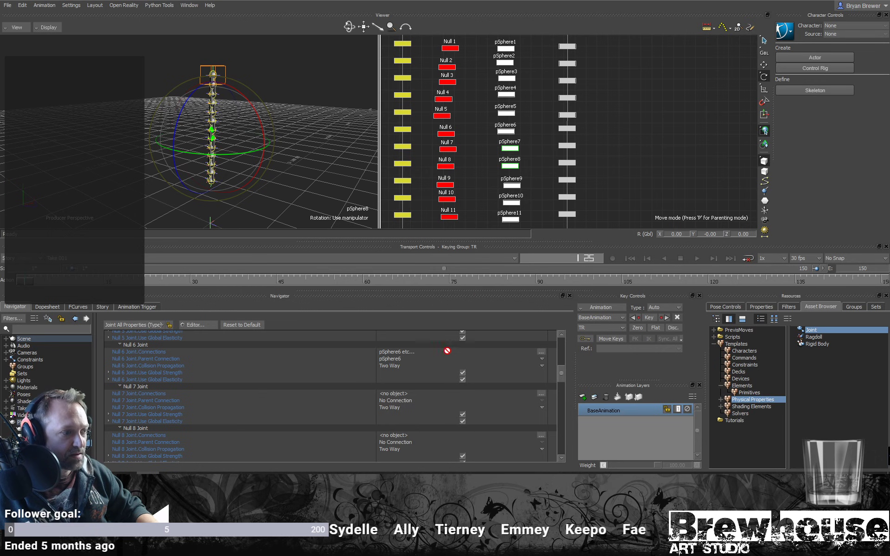
- Connect pSphere8 and pSphere9 to Null 8 Joint, and pSphere9 and pSphere10 to Null 9 Joint
{"action": "left_click_drag", "start_coordinate": [564, 375], "coordinate": [564, 382]}
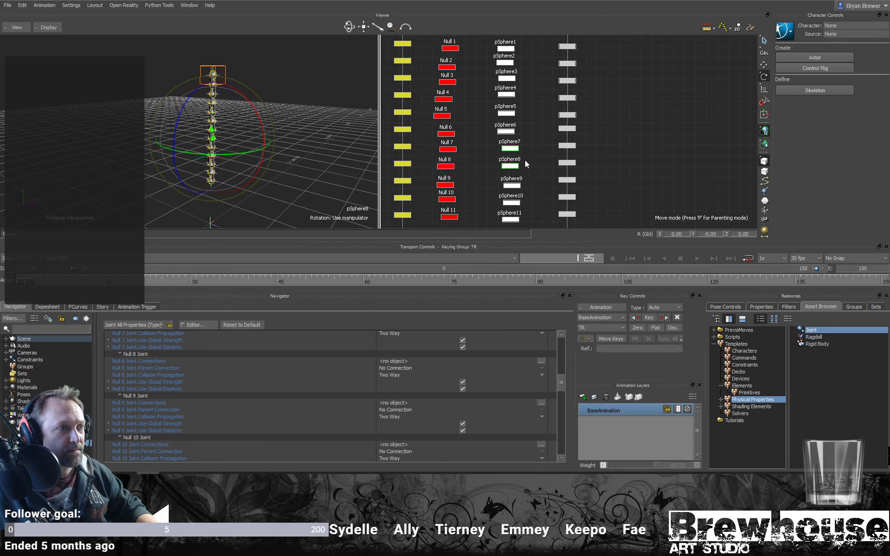
{"action": "left_click_drag", "start_coordinate": [501, 187], "coordinate": [510, 185]}
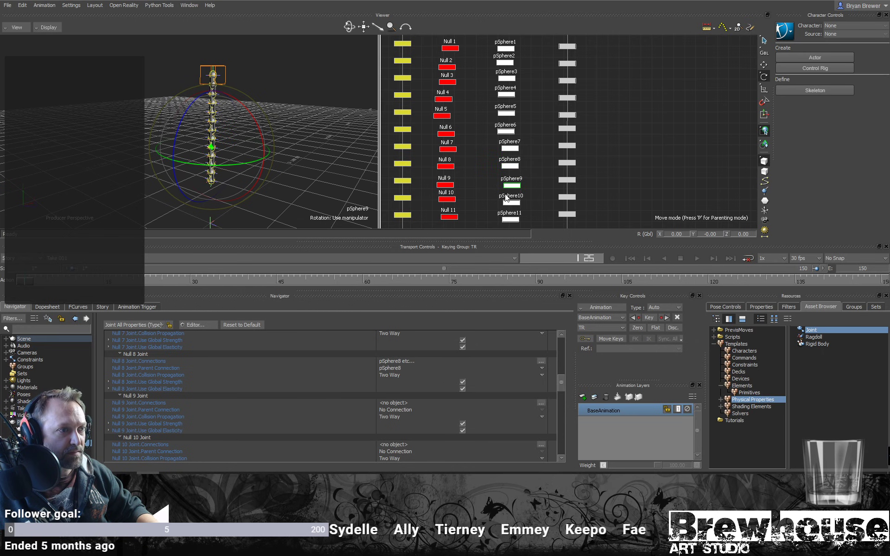
{"action": "left_click_drag", "start_coordinate": [510, 208], "coordinate": [535, 202]}
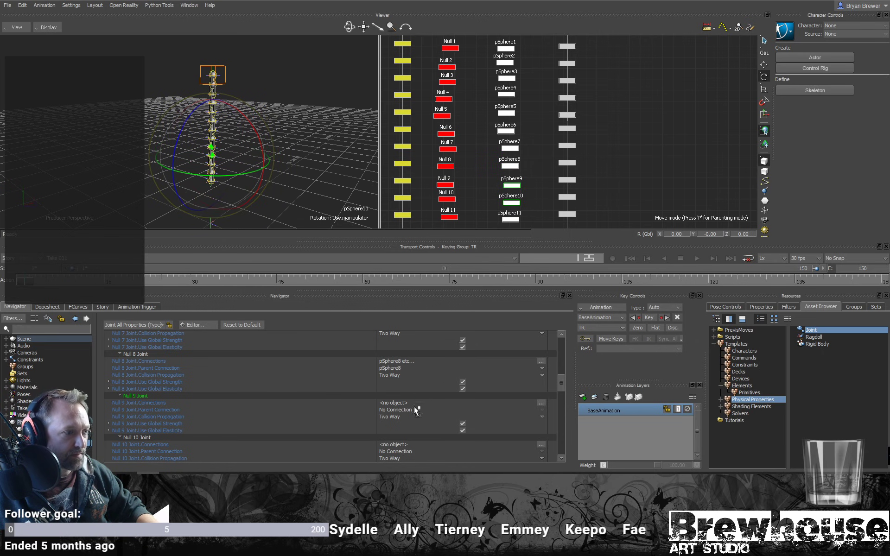
- Connect consecutive sphere pairs to the Null 10, 11 and 12 Joints, from pSphere10 with pSphere11 up to pSphere12 with pSphere13
{"action": "middle_click_drag", "start_coordinate": [555, 179], "coordinate": [571, 92], "text": "alt"}
{"action": "mouse_move", "coordinate": [526, 131]}
{"action": "left_mouse_down"}
{"action": "mouse_move", "coordinate": [527, 120]}
{"action": "mouse_move", "coordinate": [515, 139]}
{"action": "left_mouse_up"}
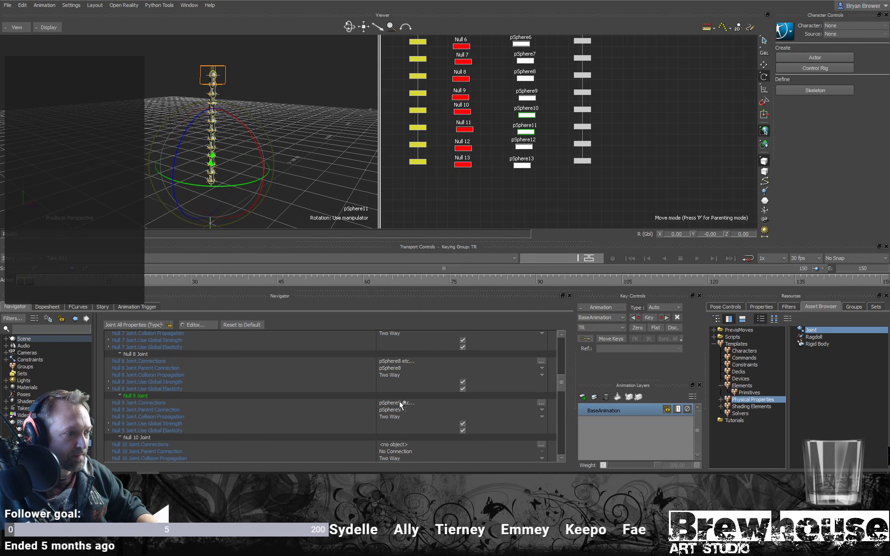
{"action": "left_click_drag", "start_coordinate": [400, 403], "coordinate": [407, 405]}
{"action": "left_click", "coordinate": [424, 438]}
{"action": "left_click_drag", "start_coordinate": [562, 384], "coordinate": [562, 395]}
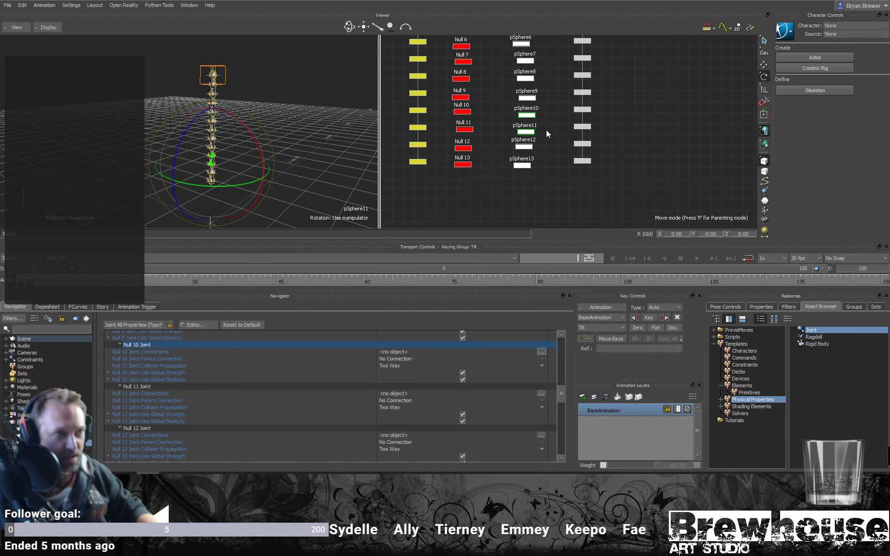
{"action": "left_click_drag", "start_coordinate": [423, 351], "coordinate": [418, 349]}
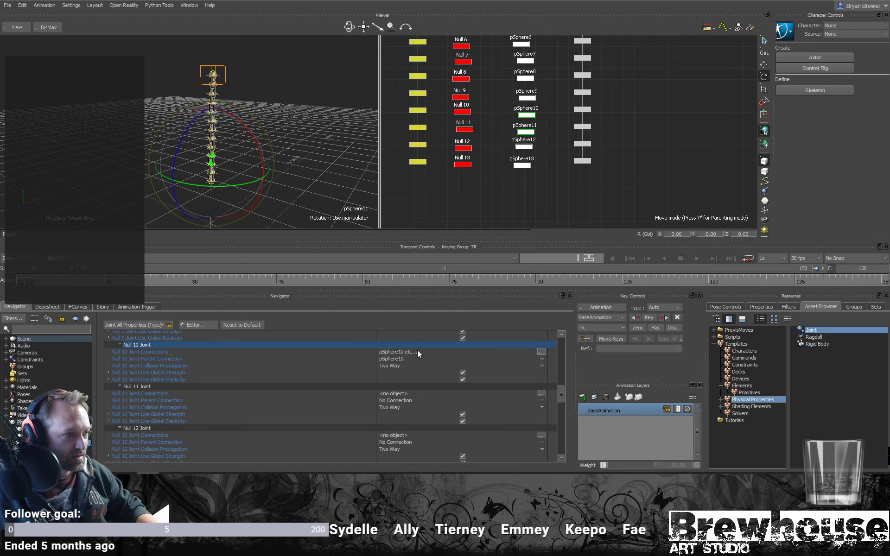
{"action": "left_click", "coordinate": [524, 147]}
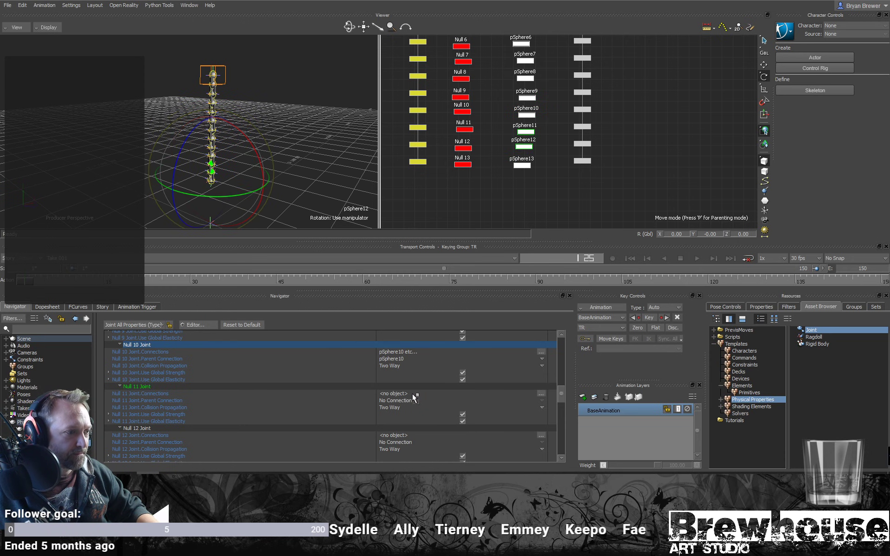
{"action": "left_click_drag", "start_coordinate": [511, 179], "coordinate": [510, 179]}
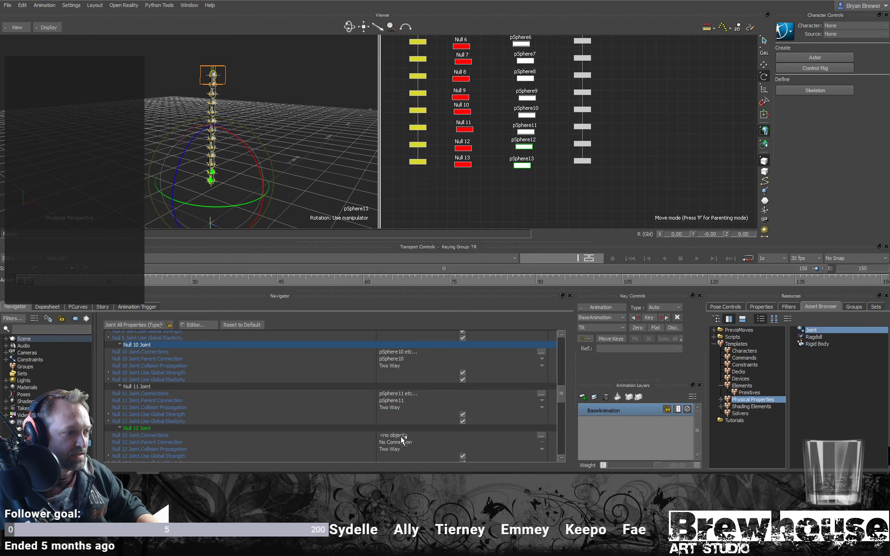
- Assign pSphere11 and pSphere13 together as the connections of Null 13 Joint
{"action": "left_click_drag", "start_coordinate": [560, 392], "coordinate": [561, 404]}
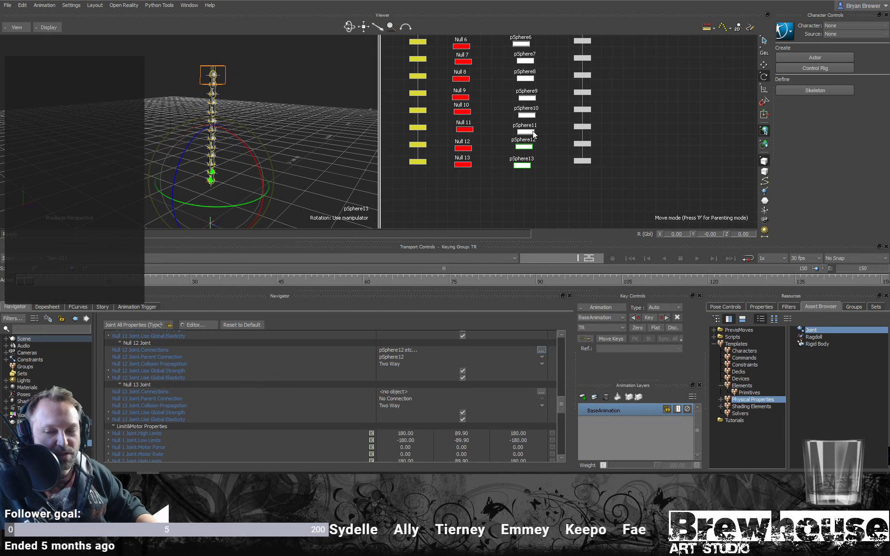
{"action": "left_click_drag", "start_coordinate": [514, 141], "coordinate": [514, 138]}
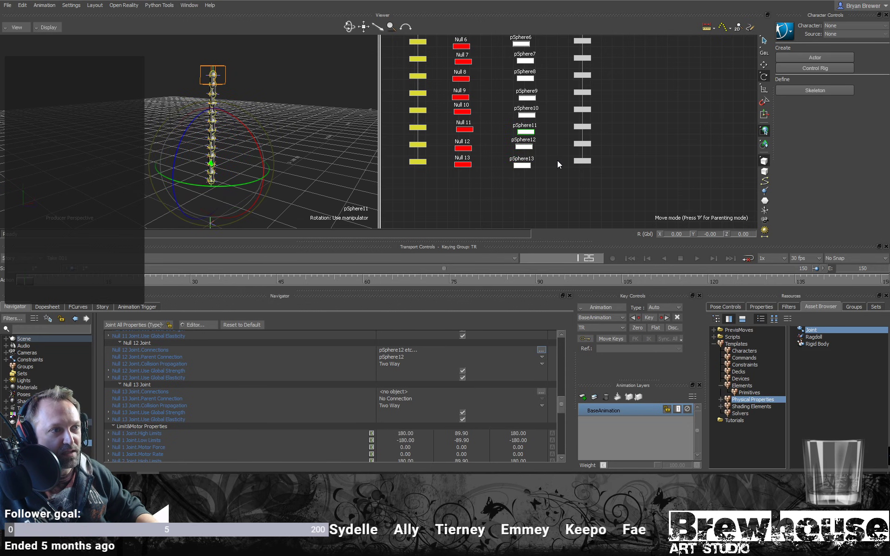
{"action": "left_click_drag", "start_coordinate": [504, 173], "coordinate": [509, 162]}
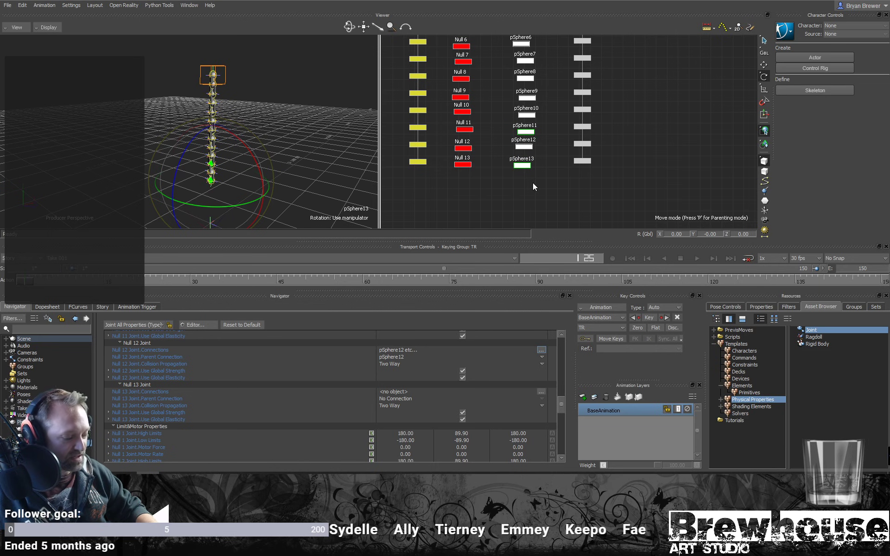
{"action": "left_click_drag", "start_coordinate": [539, 187], "coordinate": [399, 392]}
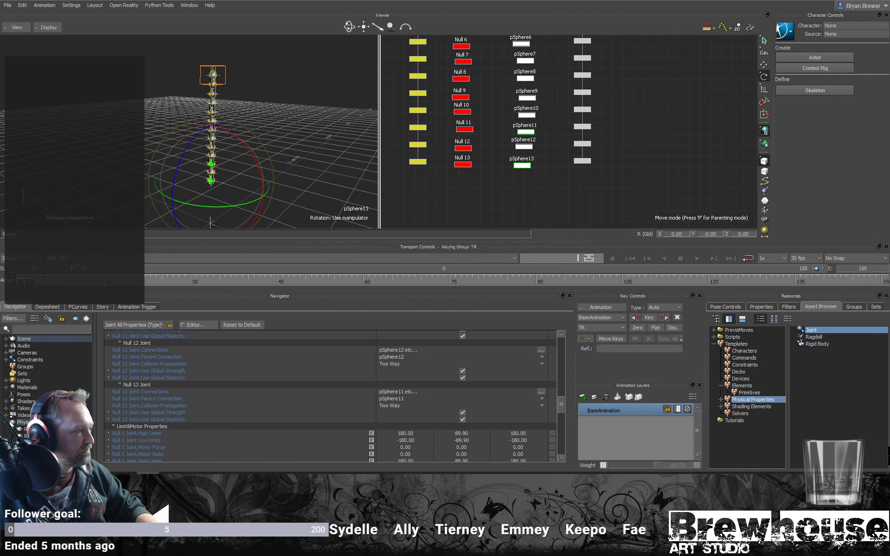
- Collapse the Joint Objects group, expand the Joint property's Setup settings and check the available joint types, keeping Ball
{"action": "left_click_drag", "start_coordinate": [559, 408], "coordinate": [573, 341]}
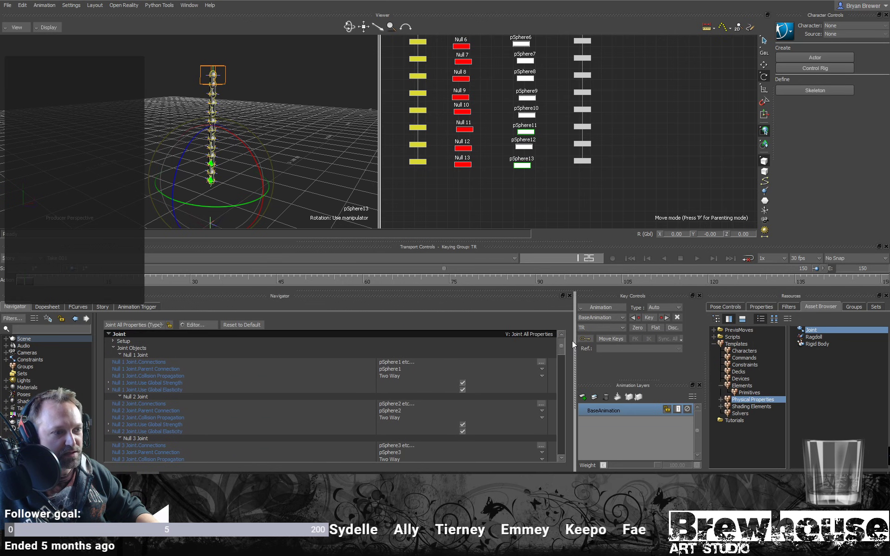
{"action": "left_click", "coordinate": [113, 348]}
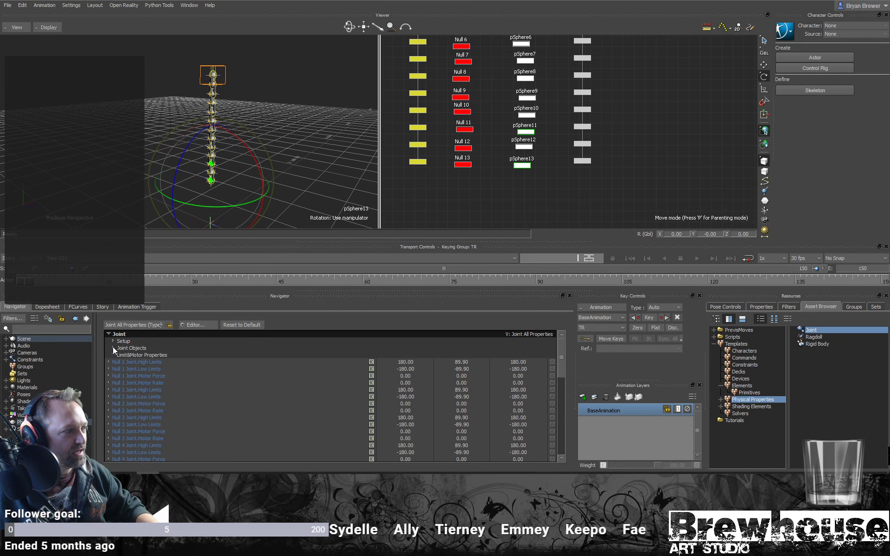
{"action": "left_click", "coordinate": [114, 342]}
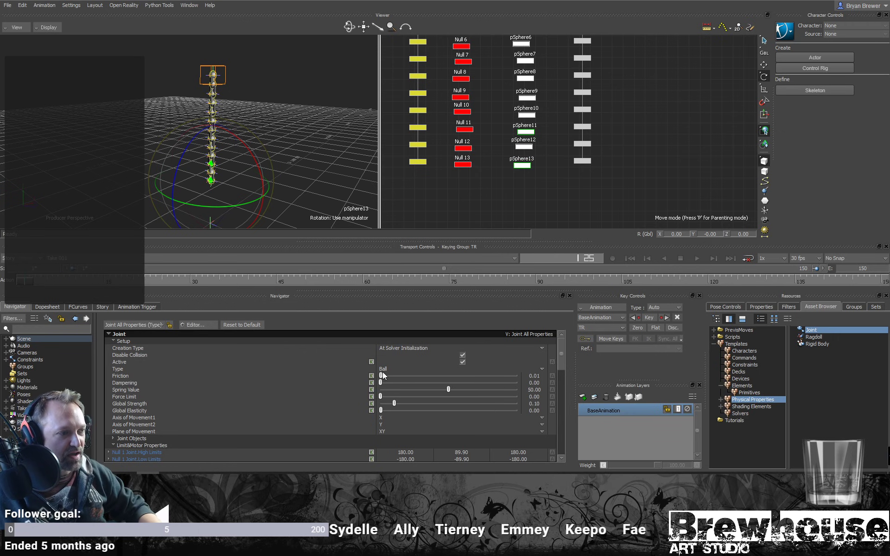
{"action": "left_click", "coordinate": [408, 369]}
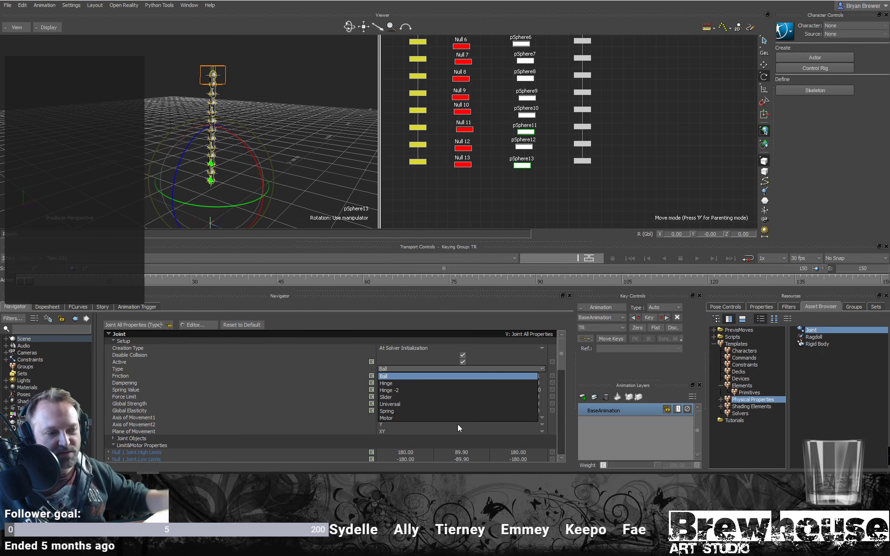
{"action": "left_click", "coordinate": [387, 370]}
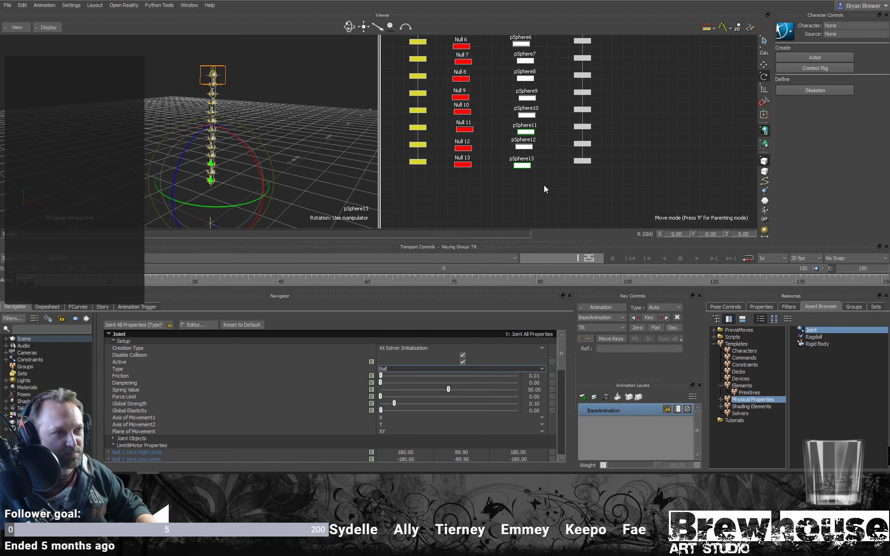
- Clear the selection and add a Physics Solver from the Solvers templates to the scene
{"action": "scroll", "coordinate": [658, 151], "scroll_direction": "down", "scroll_amount": 2}
{"action": "left_click", "coordinate": [649, 173]}
{"action": "left_click_drag", "start_coordinate": [649, 173], "coordinate": [620, 168], "text": "shift"}
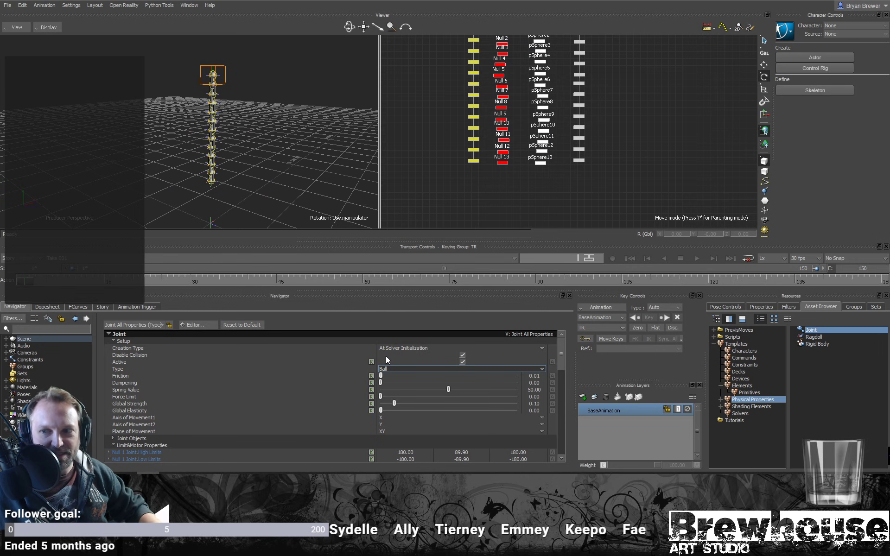
{"action": "left_click", "coordinate": [737, 415]}
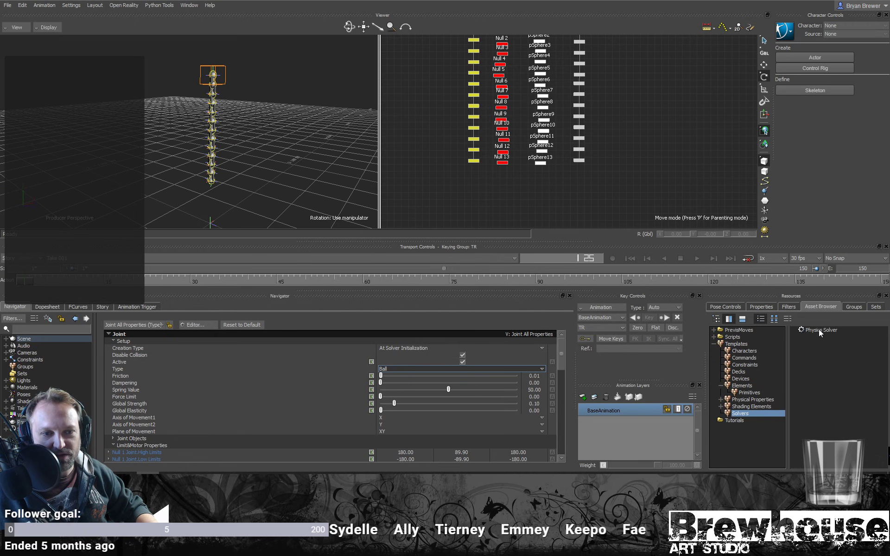
{"action": "left_click_drag", "start_coordinate": [823, 330], "coordinate": [669, 166]}
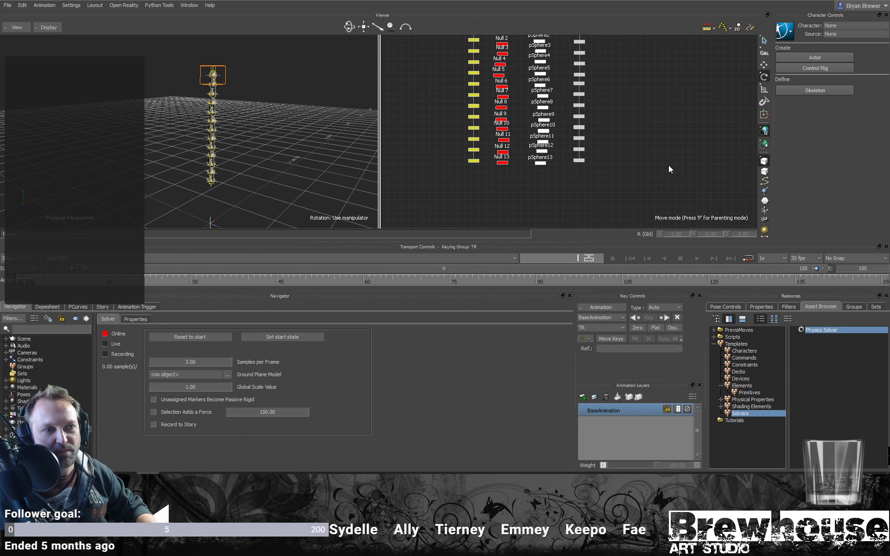
{"action": "left_click", "coordinate": [5, 429]}
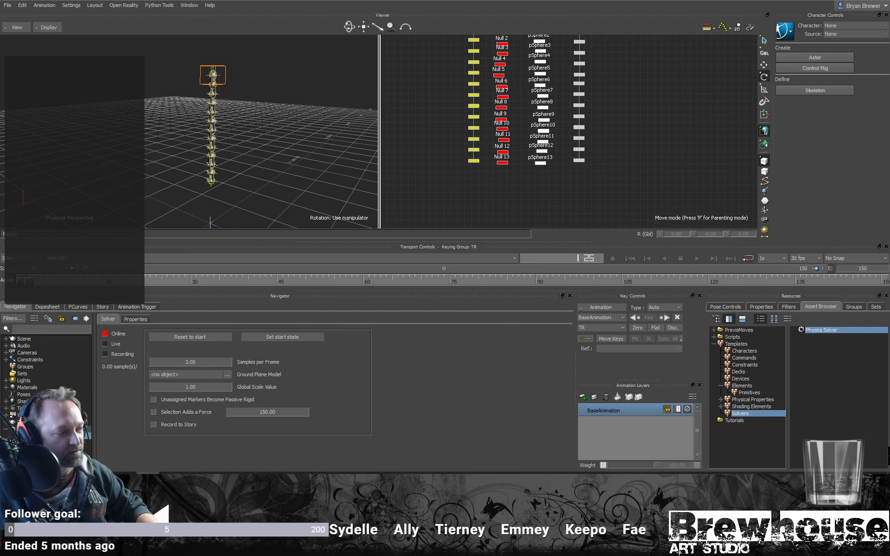
- Bring the Physics Solver online with recording enabled, leaving its ground plane and sampling settings as they are
{"action": "scroll", "coordinate": [577, 160], "scroll_direction": "down", "scroll_amount": 5}
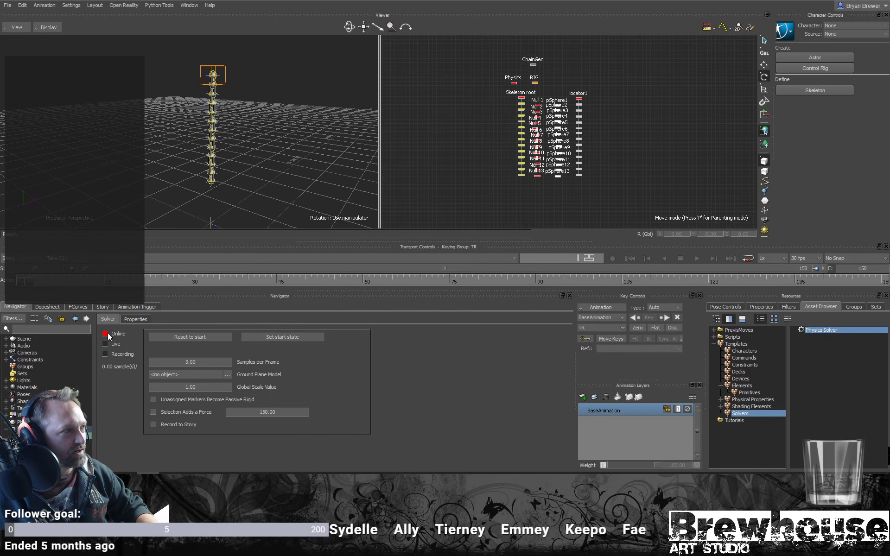
{"action": "left_click", "coordinate": [206, 372]}
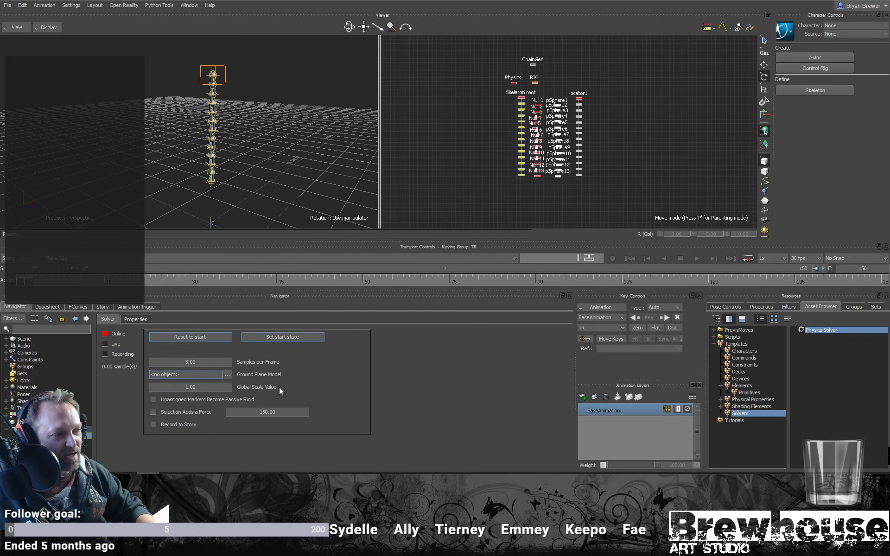
{"action": "left_click_drag", "start_coordinate": [257, 174], "coordinate": [271, 188], "text": "alt"}
{"action": "mouse_move", "coordinate": [271, 189]}
{"action": "middle_mouse_down", "text": "alt"}
{"action": "mouse_move", "coordinate": [269, 166]}
{"action": "mouse_move", "coordinate": [263, 177]}
{"action": "middle_mouse_up", "text": "alt"}
{"action": "left_click_drag", "start_coordinate": [255, 193], "coordinate": [250, 210], "text": "alt"}
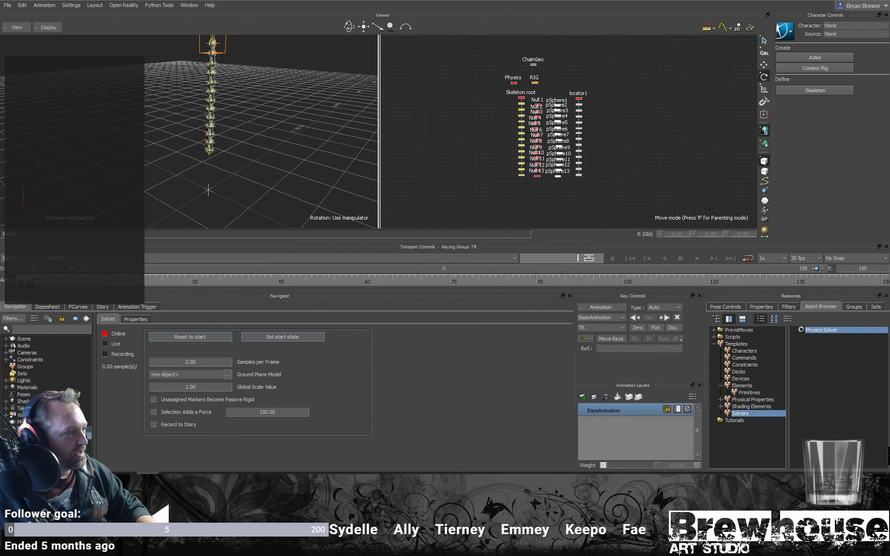
{"action": "left_click", "coordinate": [106, 334]}
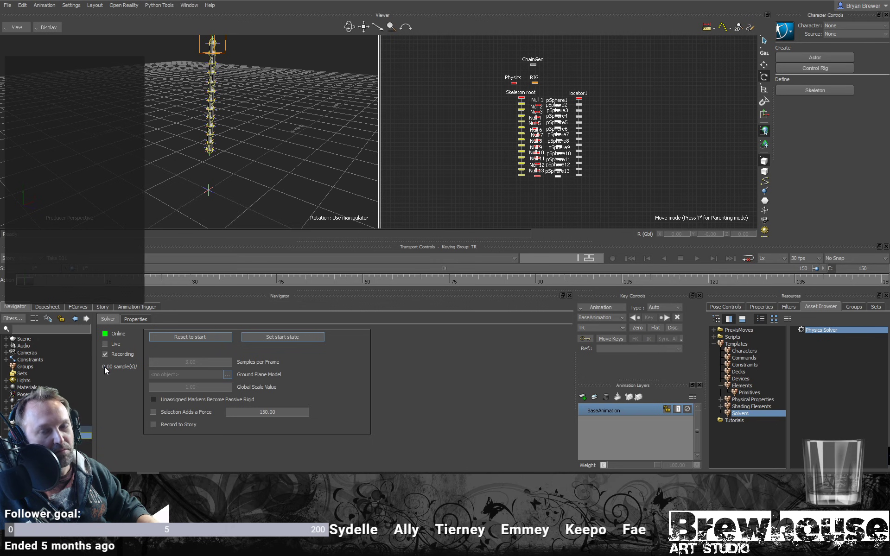
- Enlarge the viewer area around the chain and enable Live simulation on the Physics Solver
{"action": "middle_click_drag", "start_coordinate": [281, 115], "coordinate": [282, 137], "text": "alt"}
{"action": "scroll", "coordinate": [278, 139], "scroll_direction": "up", "scroll_amount": 1}
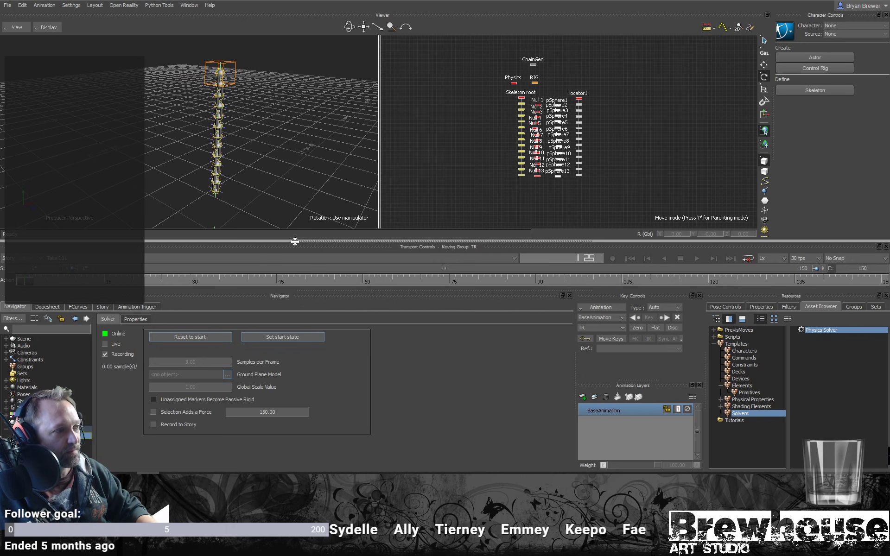
{"action": "left_click_drag", "start_coordinate": [298, 239], "coordinate": [296, 283]}
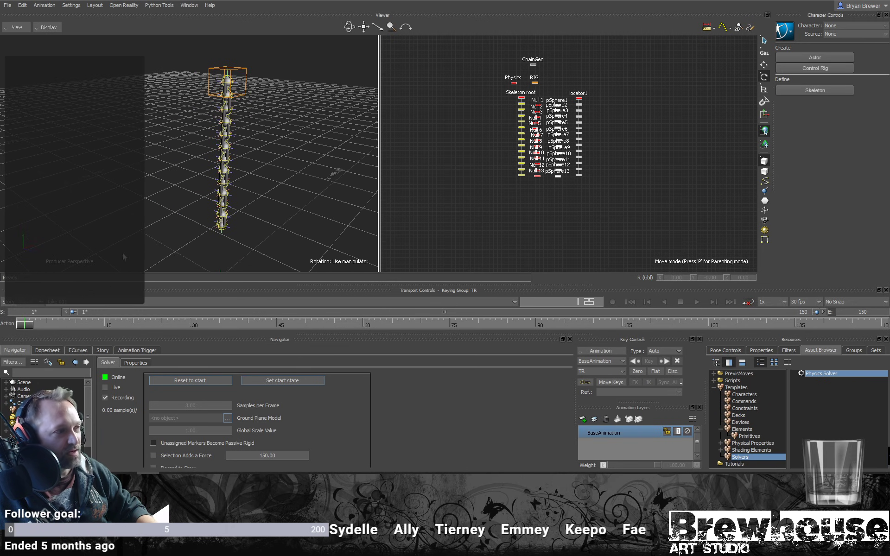
{"action": "right_click_drag", "start_coordinate": [240, 99], "coordinate": [258, 126], "text": "alt"}
{"action": "mouse_move", "coordinate": [258, 126]}
{"action": "left_mouse_down", "text": "alt"}
{"action": "mouse_move", "coordinate": [274, 129]}
{"action": "mouse_move", "coordinate": [272, 115]}
{"action": "left_mouse_up", "text": "alt"}
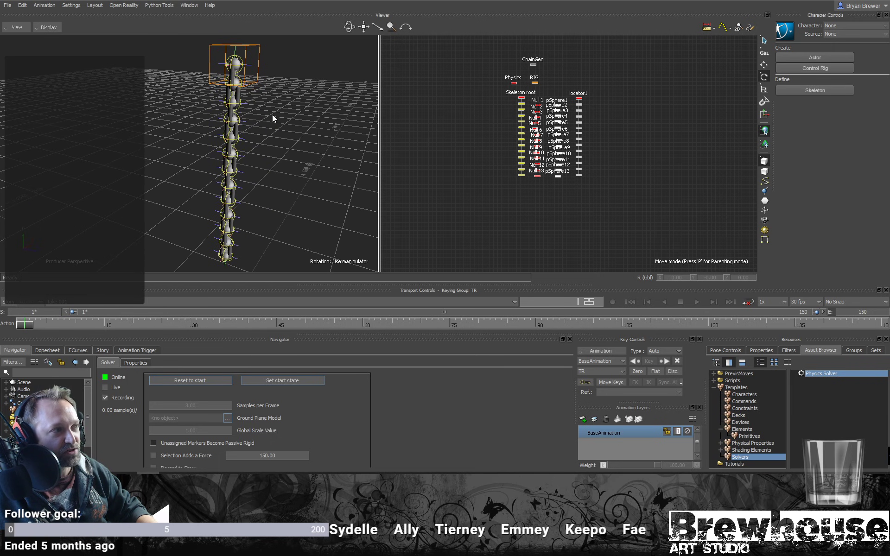
{"action": "left_click", "coordinate": [106, 388]}
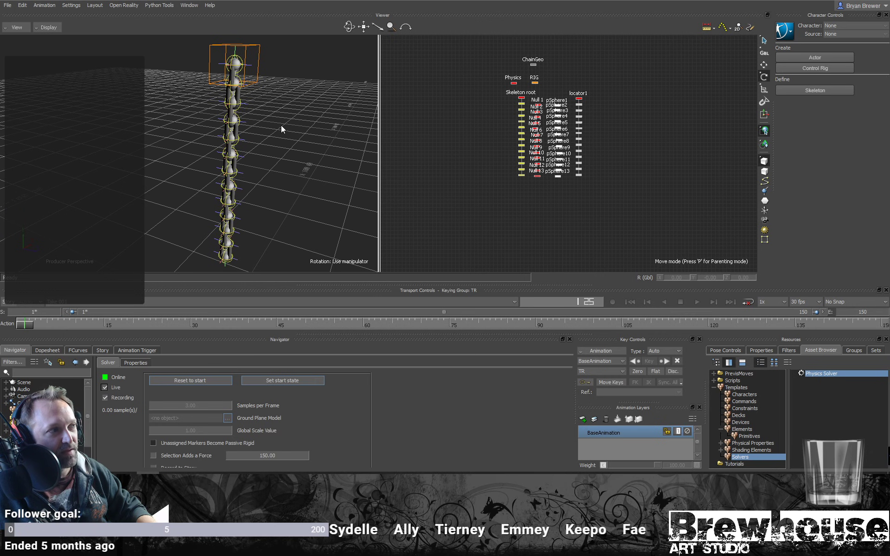
- Translate the RIG control back and forth to test how the chain swings in the live simulation, and undo the move
{"action": "left_click_drag", "start_coordinate": [253, 71], "coordinate": [255, 71]}
{"action": "key", "text": "t"}
{"action": "right_click_drag", "start_coordinate": [307, 116], "coordinate": [268, 104], "text": "alt"}
{"action": "left_click_drag", "start_coordinate": [266, 93], "coordinate": [230, 126]}
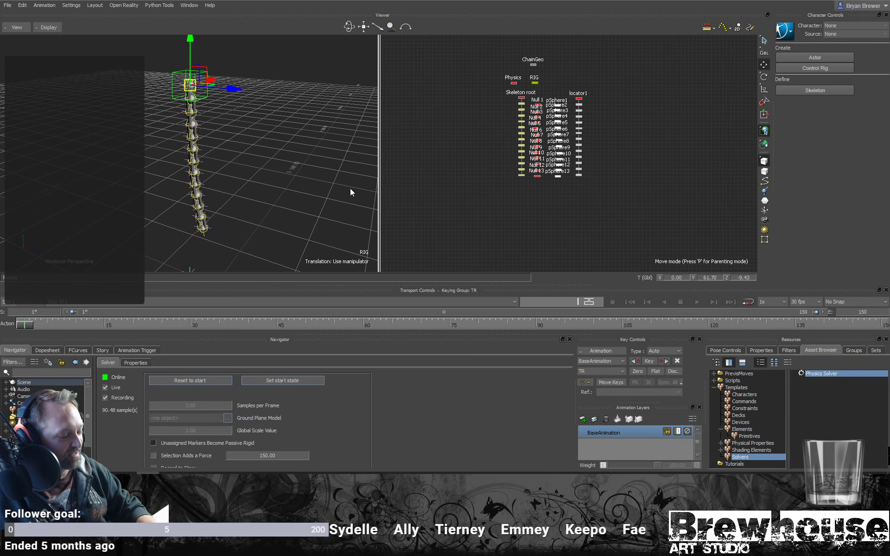
{"action": "key", "text": "ctrl+z"}
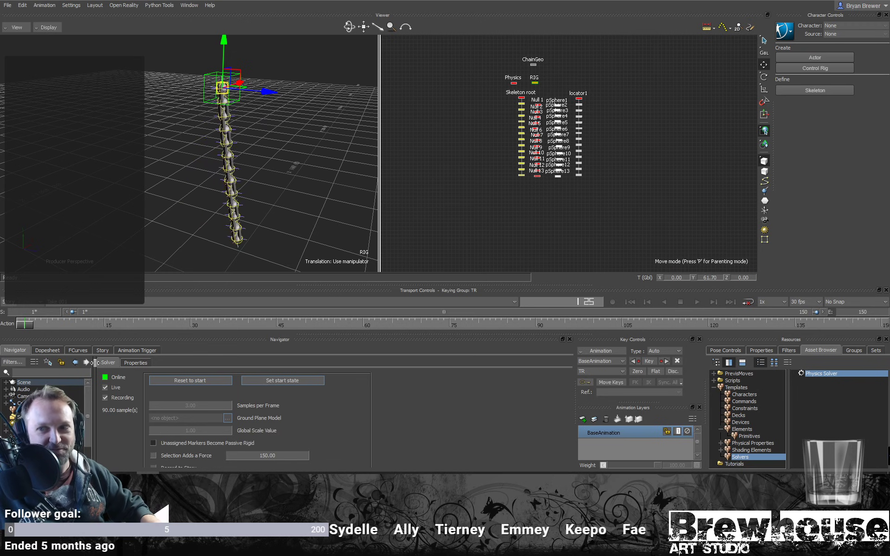
- Turn off the Physics Solver's live simulation and reset it to start, taking it offline
{"action": "left_click", "coordinate": [105, 388]}
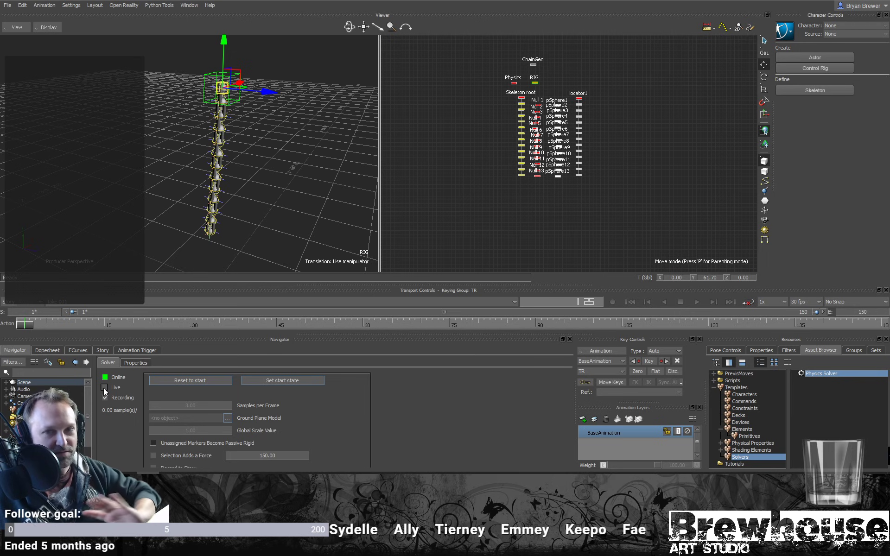
{"action": "left_click", "coordinate": [202, 380]}
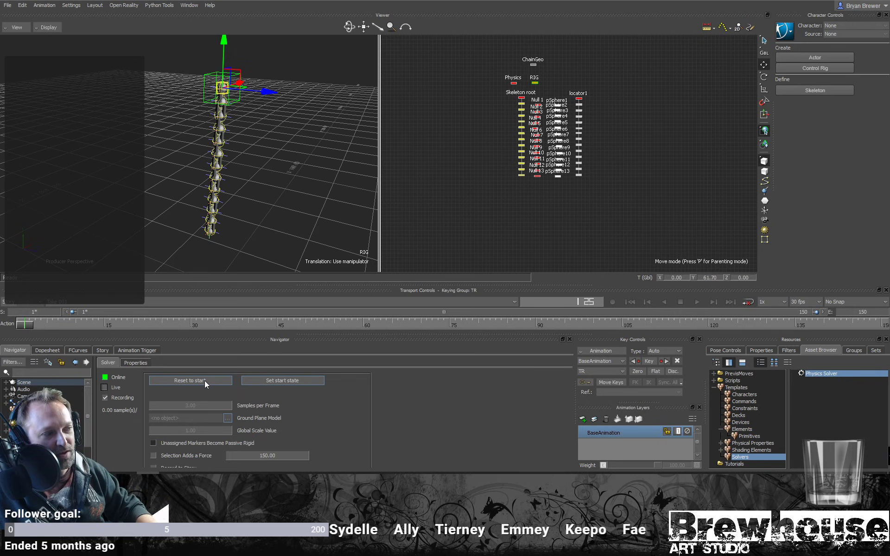
{"action": "left_click", "coordinate": [205, 382]}
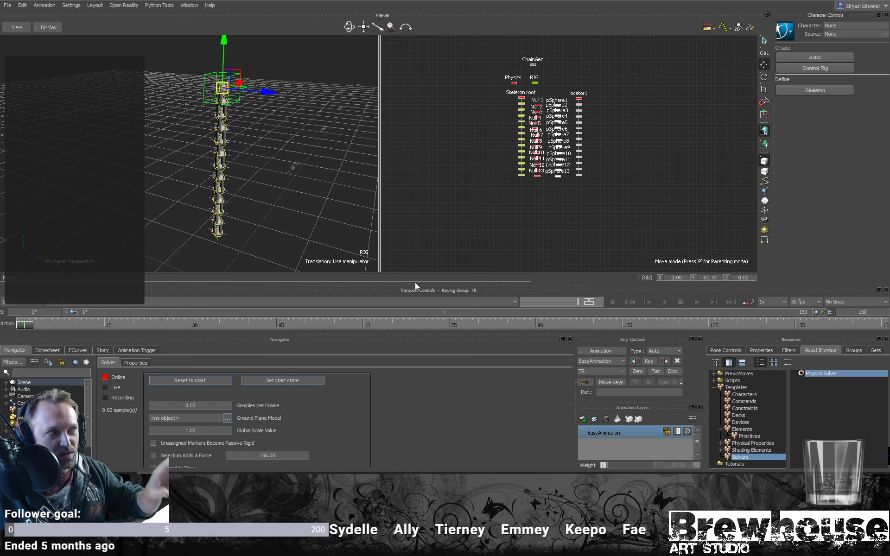
- Move the Skeleton root hierarchy away from the Null and pSphere columns in the schematic
{"action": "left_click_drag", "start_coordinate": [519, 98], "coordinate": [477, 107]}
{"action": "scroll", "coordinate": [547, 122], "scroll_direction": "up", "scroll_amount": 5}
{"action": "middle_click_drag", "start_coordinate": [581, 126], "coordinate": [577, 148]}
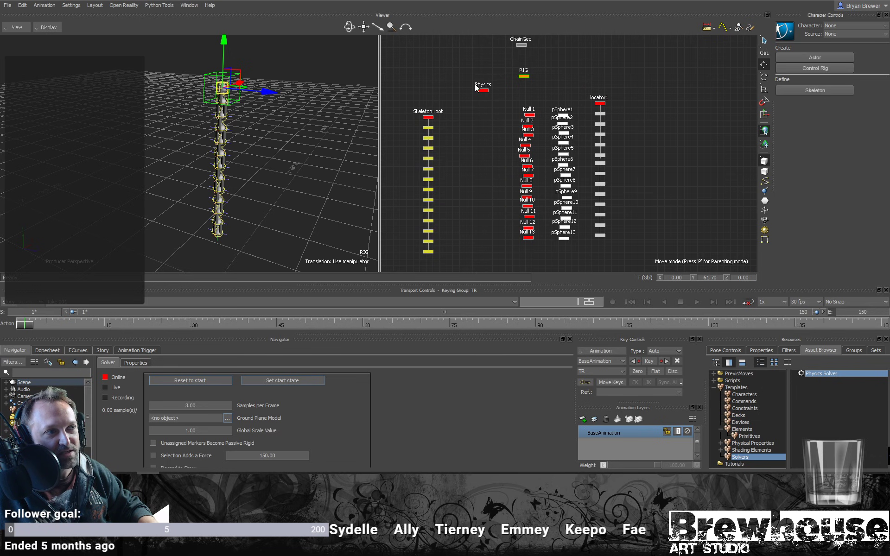
{"action": "scroll", "coordinate": [512, 101], "scroll_direction": "up", "scroll_amount": 3}
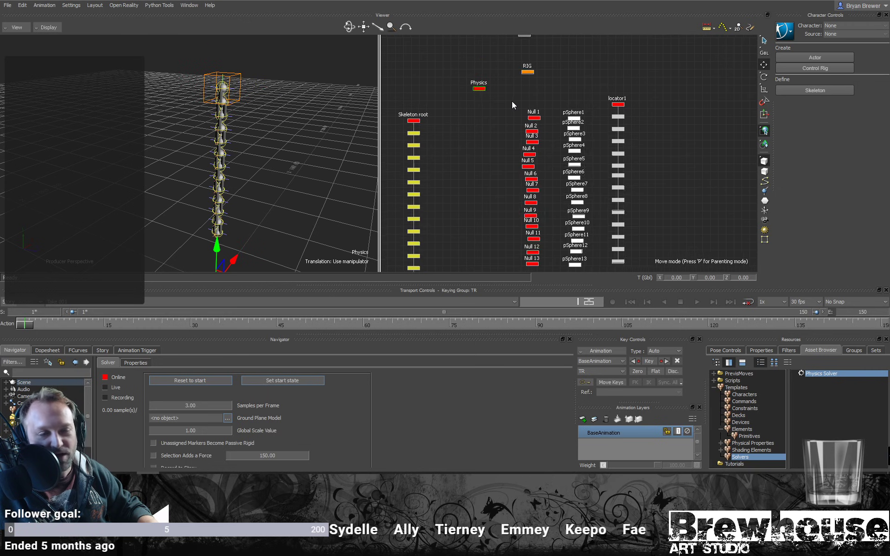
{"action": "scroll", "coordinate": [514, 104], "scroll_direction": "down", "scroll_amount": 1}
{"action": "middle_click_drag", "start_coordinate": [517, 105], "coordinate": [501, 97]}
{"action": "left_click_drag", "start_coordinate": [493, 91], "coordinate": [575, 112]}
{"action": "scroll", "coordinate": [529, 76], "scroll_direction": "down", "scroll_amount": 2}
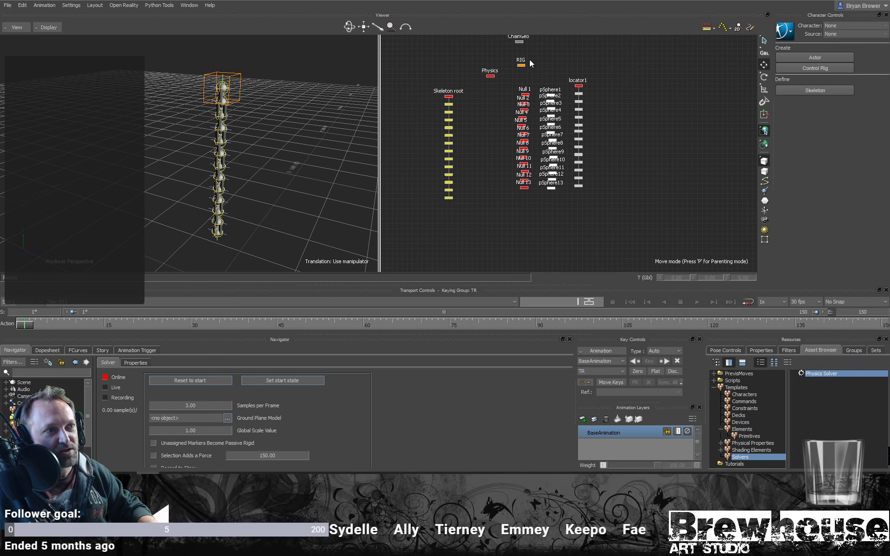
- Move RIG along the Z axis to about 16.39 to test whether the chain follows, and undo the move
{"action": "scroll", "coordinate": [282, 78], "scroll_direction": "down", "scroll_amount": 1}
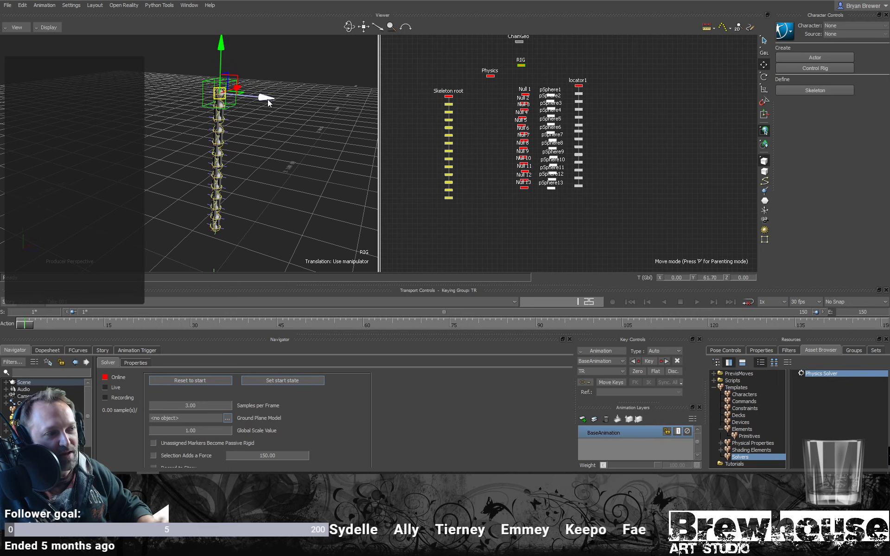
{"action": "left_click_drag", "start_coordinate": [266, 99], "coordinate": [243, 91]}
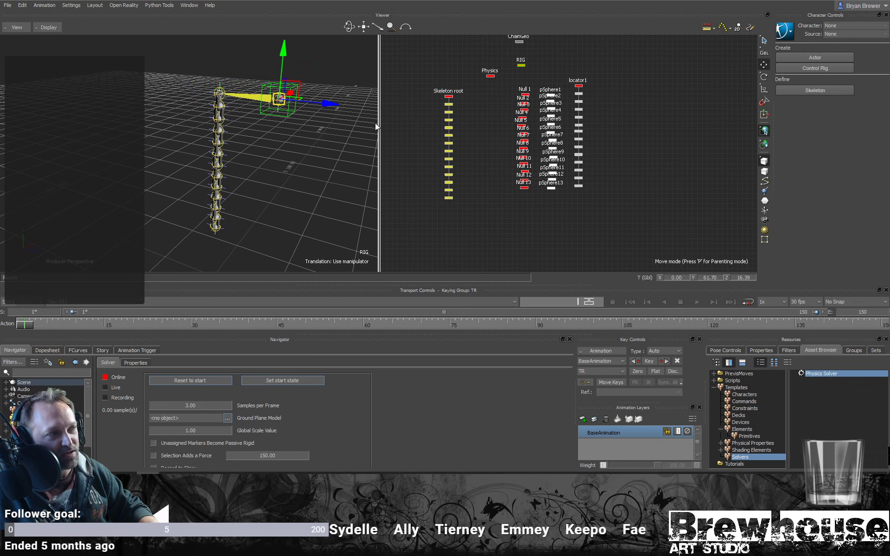
{"action": "key", "text": "ctrl+z"}
- Select the Physics null and open the Parent/Child constraint that links it to RIG
{"action": "scroll", "coordinate": [526, 88], "scroll_direction": "up", "scroll_amount": 3}
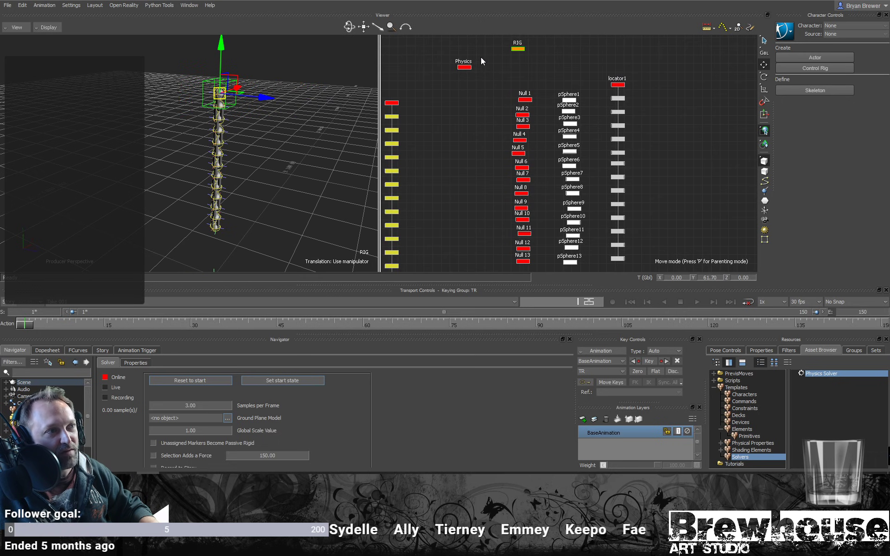
{"action": "left_click", "coordinate": [464, 68]}
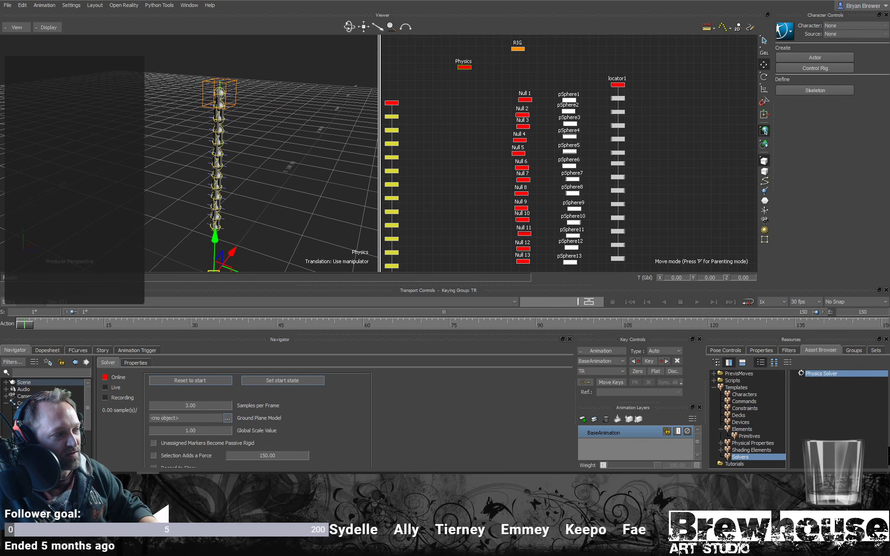
{"action": "double_click", "coordinate": [37, 410]}
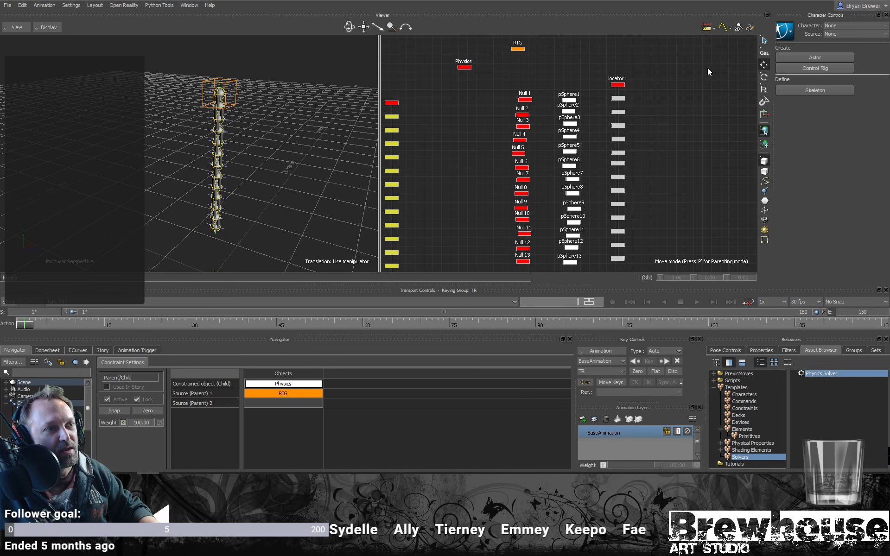
- Parent Null 1 to Null 13 and pSphere1 to pSphere13 under the Physics null in the schematic, and clear the selection
{"action": "left_click_drag", "start_coordinate": [536, 102], "coordinate": [506, 104]}
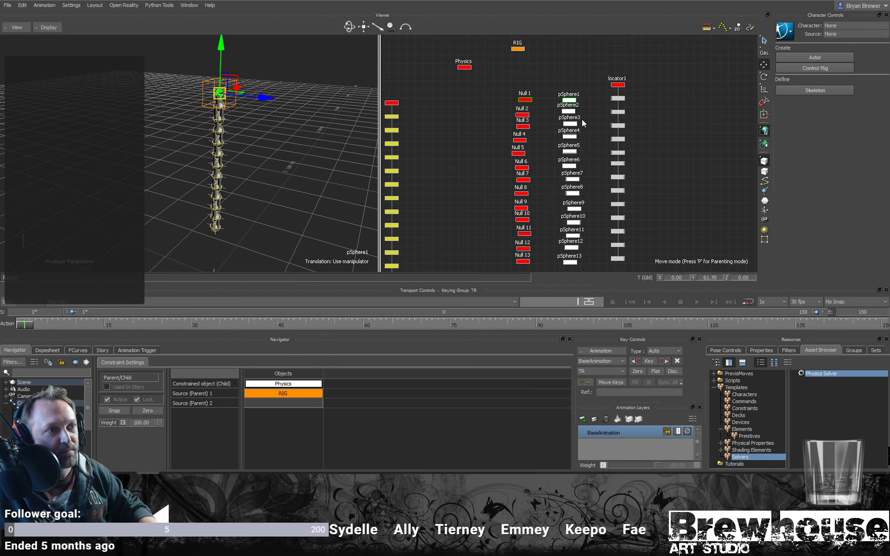
{"action": "left_click_drag", "start_coordinate": [586, 109], "coordinate": [518, 117]}
{"action": "left_click_drag", "start_coordinate": [588, 107], "coordinate": [516, 126]}
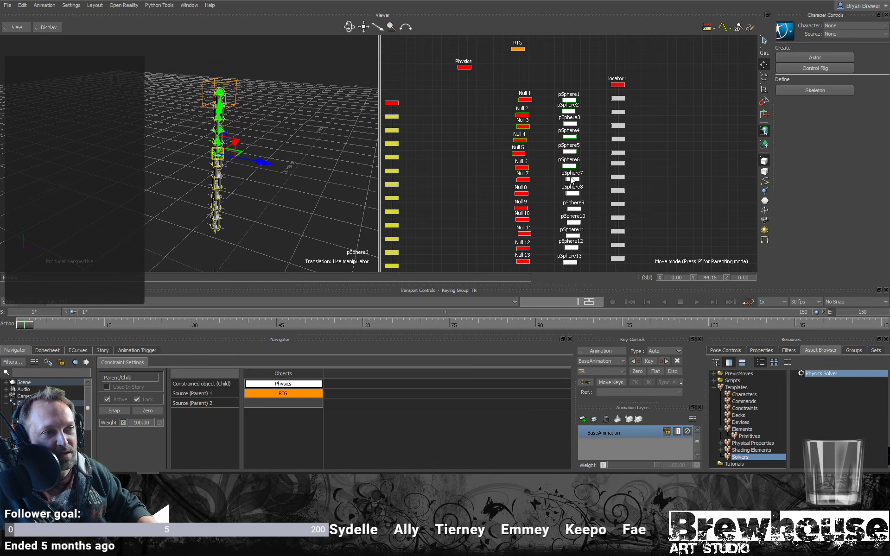
{"action": "left_click_drag", "start_coordinate": [588, 177], "coordinate": [511, 182]}
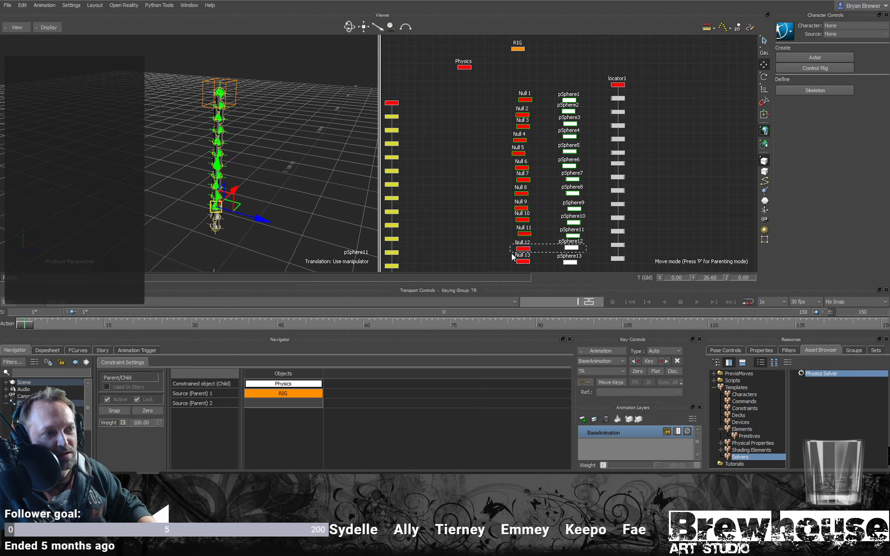
{"action": "left_click_drag", "start_coordinate": [515, 266], "coordinate": [515, 266]}
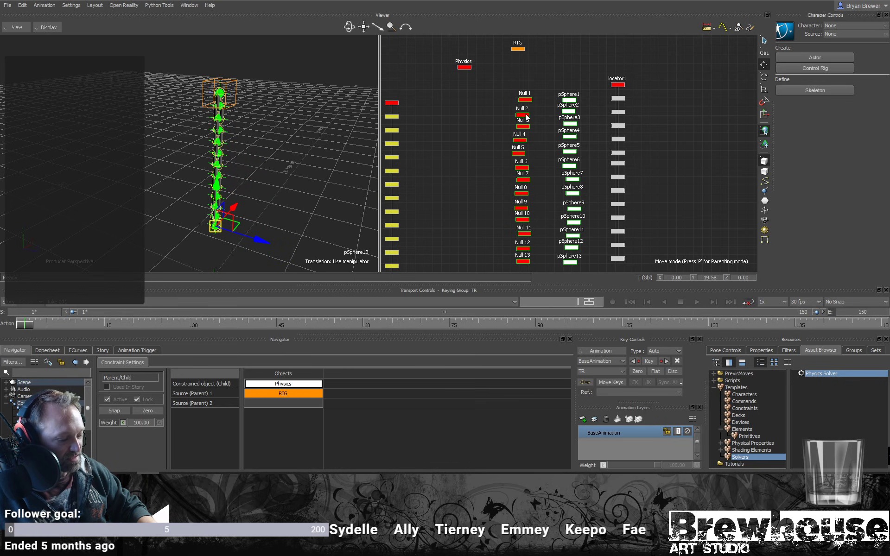
{"action": "left_click_drag", "start_coordinate": [465, 67], "coordinate": [465, 67], "text": "alt"}
{"action": "left_click", "coordinate": [470, 60]}
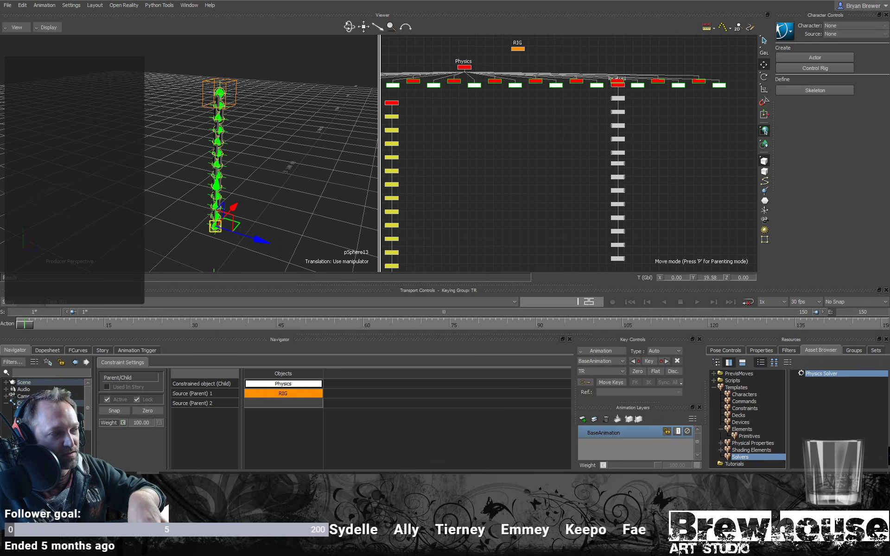
{"action": "scroll", "coordinate": [46, 399], "scroll_direction": "down", "scroll_amount": 5}
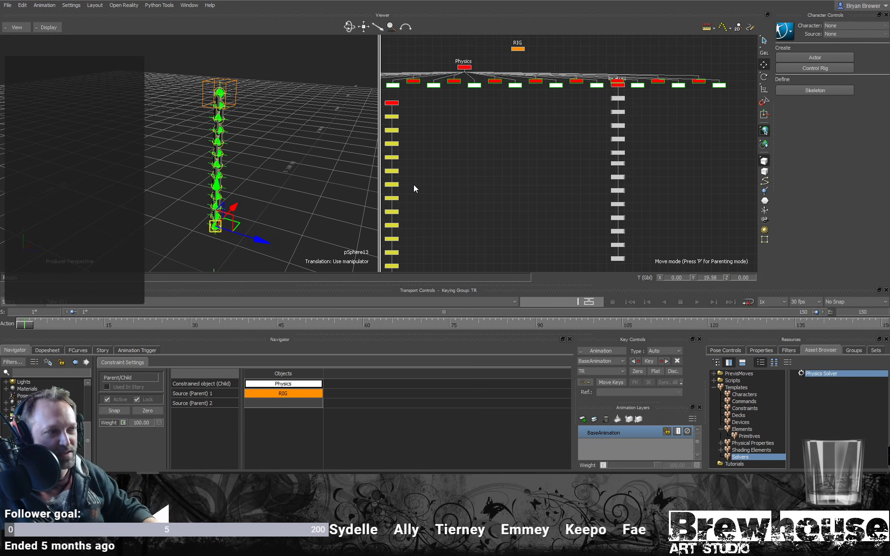
{"action": "left_click", "coordinate": [534, 158]}
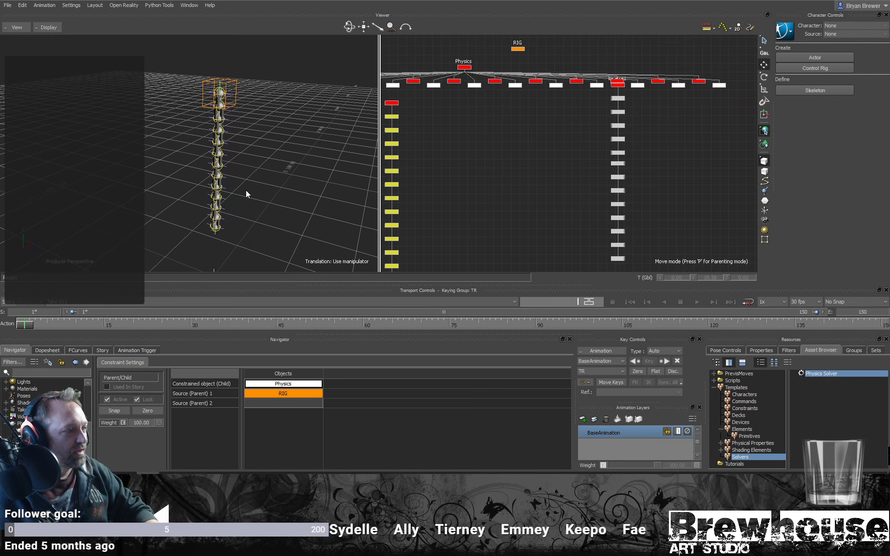
- Rotate RIG about 56 degrees around X to test that the whole chain follows, and undo the rotation
{"action": "left_click", "coordinate": [518, 48]}
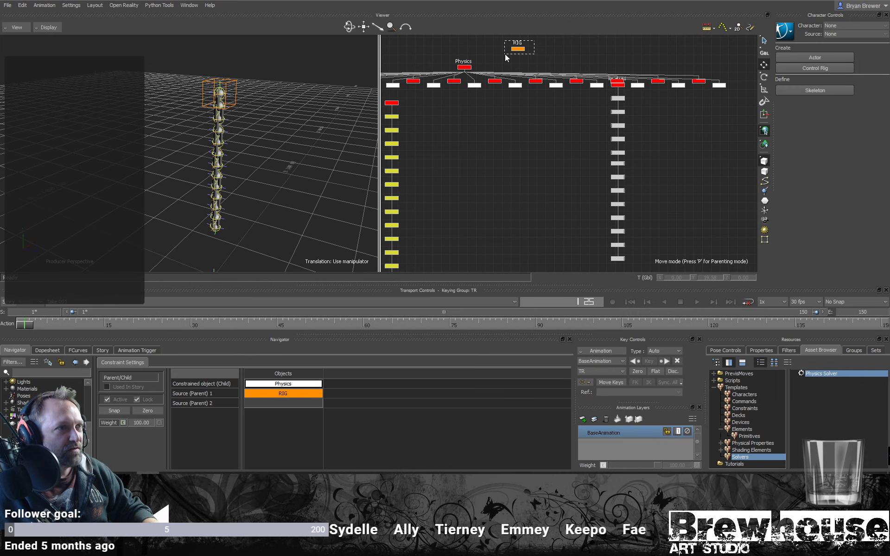
{"action": "mouse_move", "coordinate": [265, 99]}
{"action": "left_mouse_down"}
{"action": "mouse_move", "coordinate": [290, 101]}
{"action": "mouse_move", "coordinate": [230, 103]}
{"action": "mouse_move", "coordinate": [285, 123]}
{"action": "mouse_move", "coordinate": [222, 106]}
{"action": "mouse_move", "coordinate": [252, 111]}
{"action": "left_mouse_up"}
{"action": "key", "text": "e"}
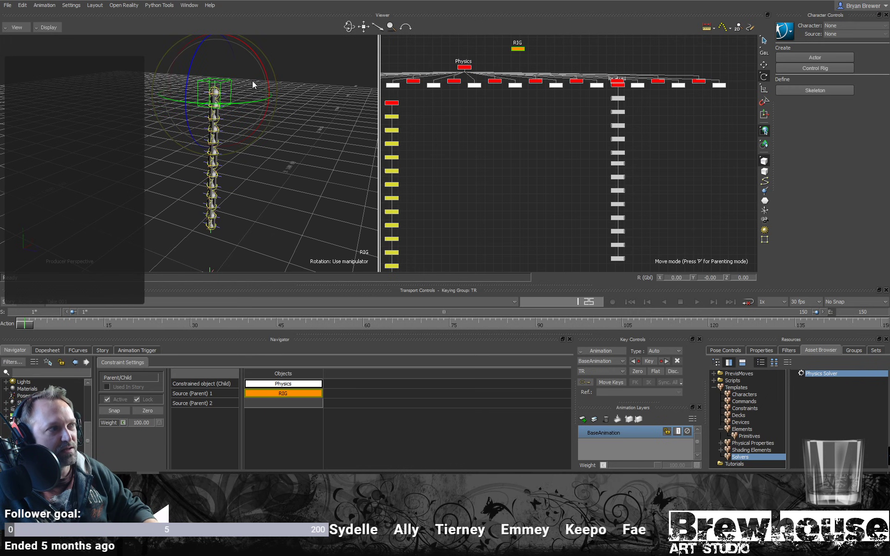
{"action": "left_click_drag", "start_coordinate": [267, 73], "coordinate": [269, 102]}
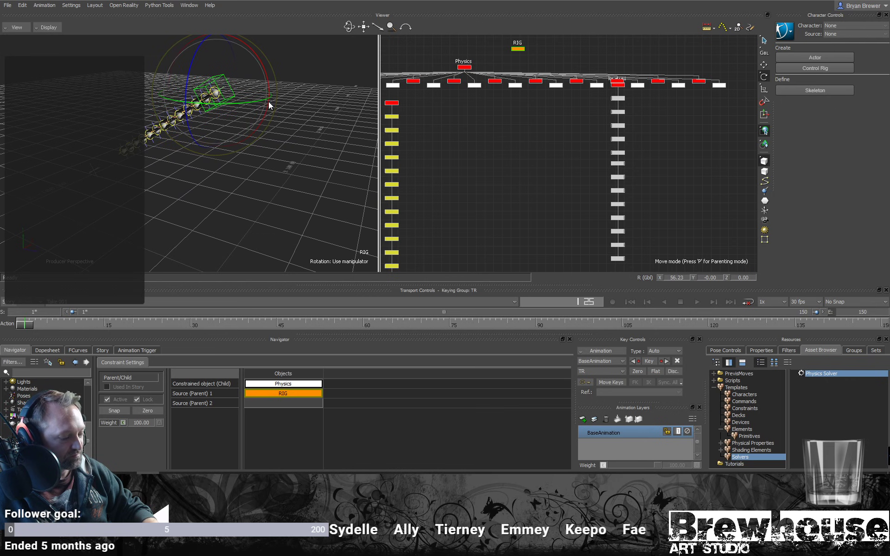
{"action": "key", "text": "ctrl+z"}
{"action": "key", "text": "ctrl+z"}
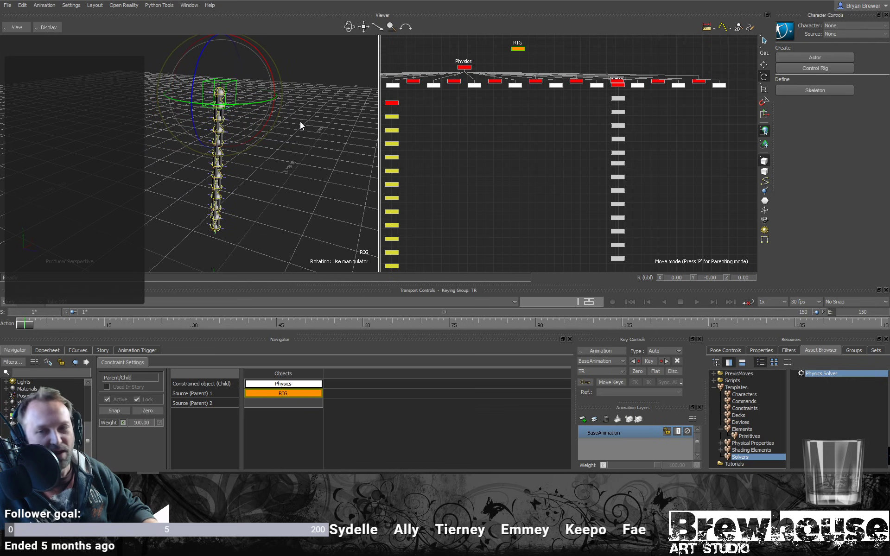
- Open the Physics Solver's settings from the scene tree
{"action": "right_click_drag", "start_coordinate": [290, 123], "coordinate": [202, 135], "text": "alt"}
{"action": "left_click_drag", "start_coordinate": [201, 135], "coordinate": [178, 141], "text": "alt"}
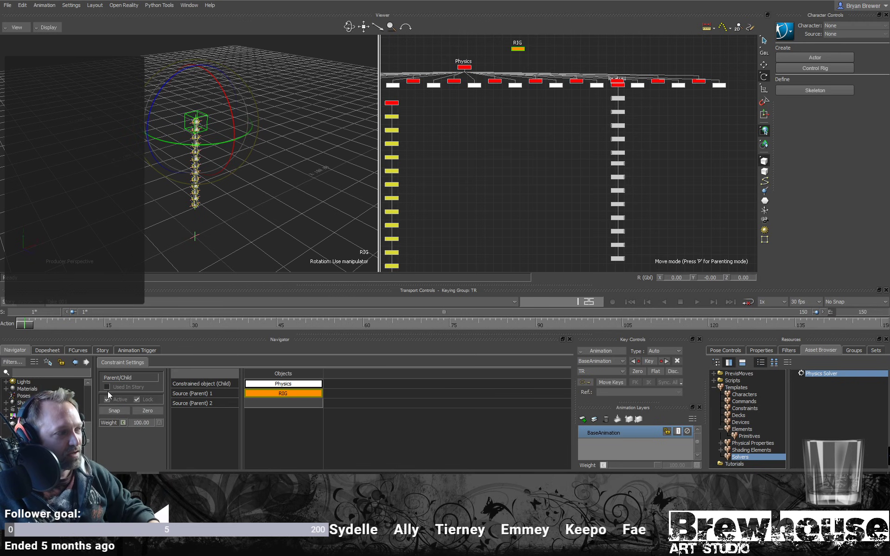
{"action": "double_click", "coordinate": [40, 430]}
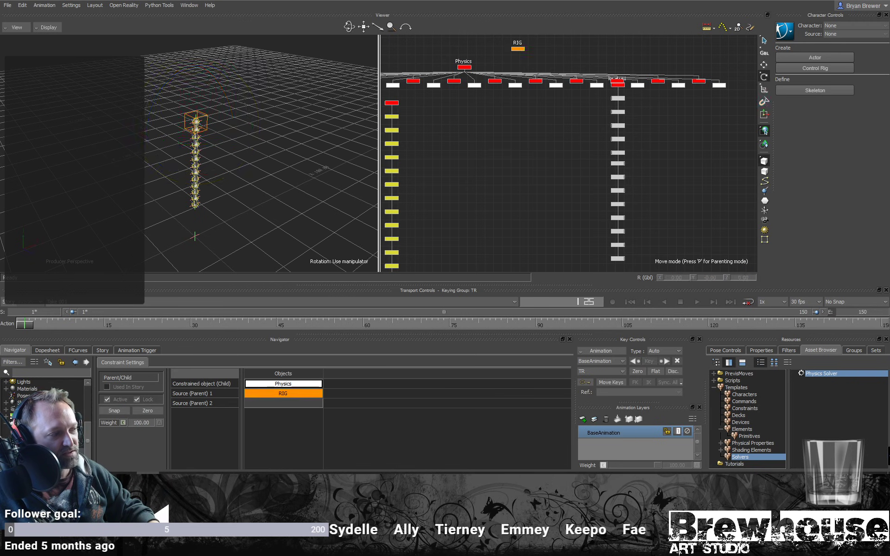
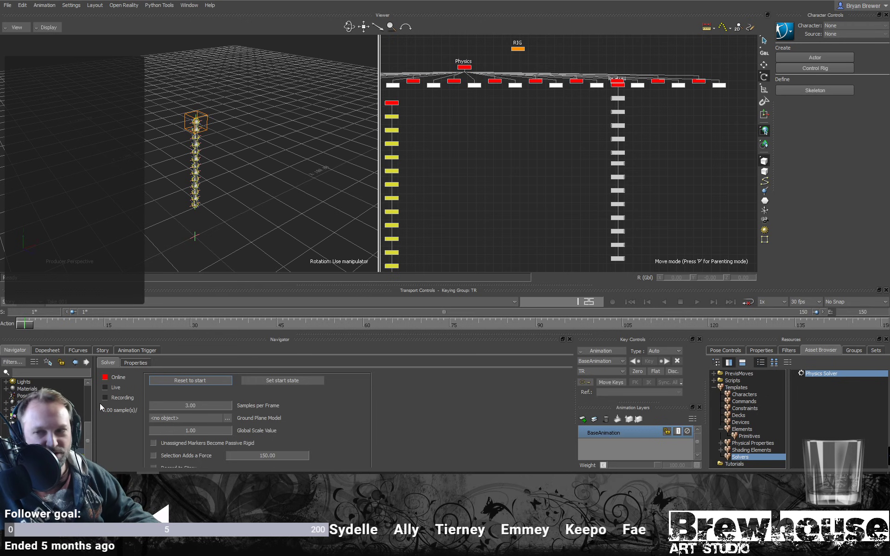
- Show only models in the perspective view and bring the Physics Solver online
{"action": "left_click_drag", "start_coordinate": [167, 191], "coordinate": [227, 189], "text": "ctrl+shift"}
{"action": "key", "text": "ctrl+a"}
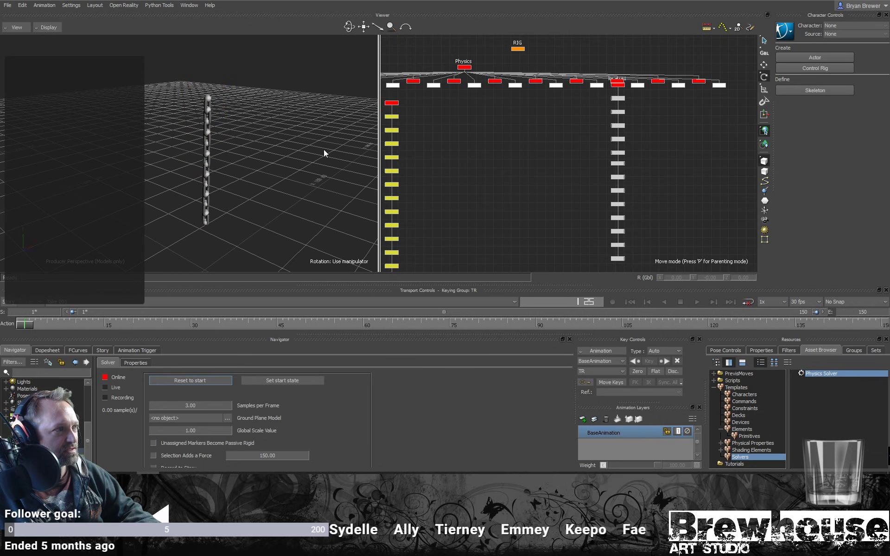
{"action": "left_click", "coordinate": [105, 378]}
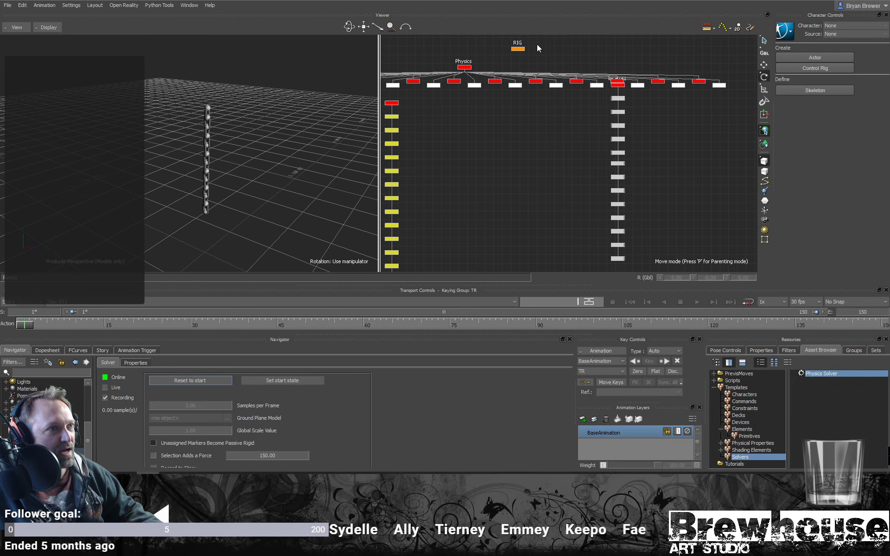
{"action": "left_click_drag", "start_coordinate": [209, 199], "coordinate": [207, 247], "text": "ctrl"}
{"action": "mouse_move", "coordinate": [227, 214]}
{"action": "left_mouse_down", "text": "shift"}
{"action": "mouse_move", "coordinate": [208, 205]}
{"action": "mouse_move", "coordinate": [218, 204]}
{"action": "left_mouse_up", "text": "shift"}
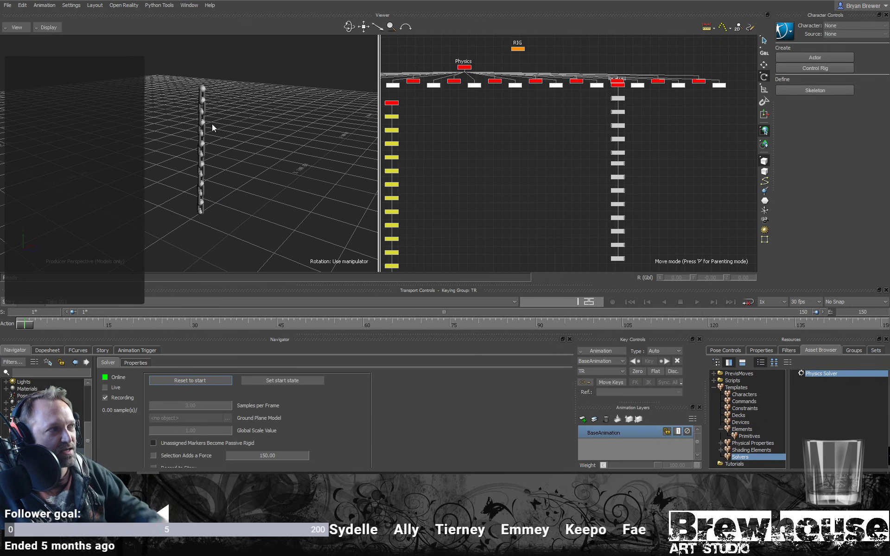
{"action": "left_click_drag", "start_coordinate": [204, 127], "coordinate": [190, 98]}
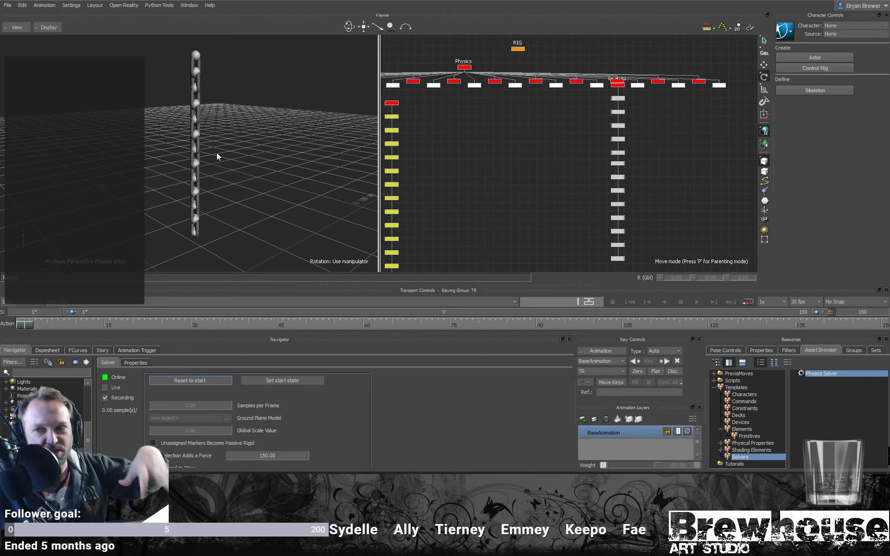
{"action": "left_click_drag", "start_coordinate": [263, 165], "coordinate": [233, 159]}
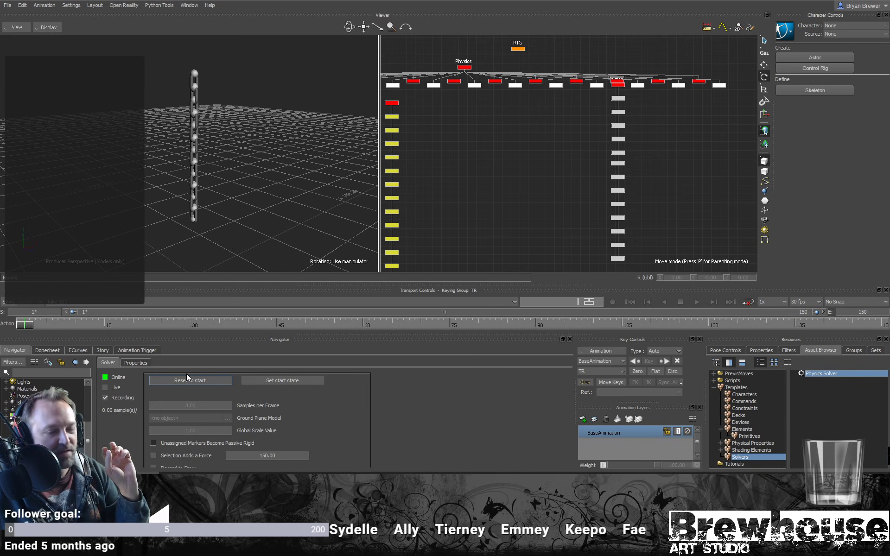
- Clear the skeleton node selection in the schematic and turn on the Physics Solver's Live simulation
{"action": "middle_click_drag", "start_coordinate": [427, 196], "coordinate": [490, 148]}
{"action": "left_click_drag", "start_coordinate": [510, 244], "coordinate": [428, 62]}
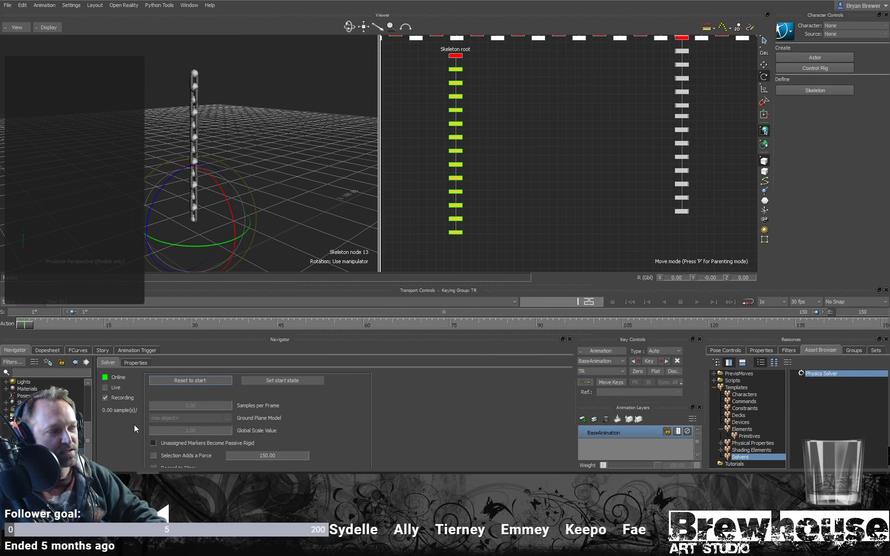
{"action": "left_click", "coordinate": [565, 152]}
{"action": "left_click", "coordinate": [105, 387]}
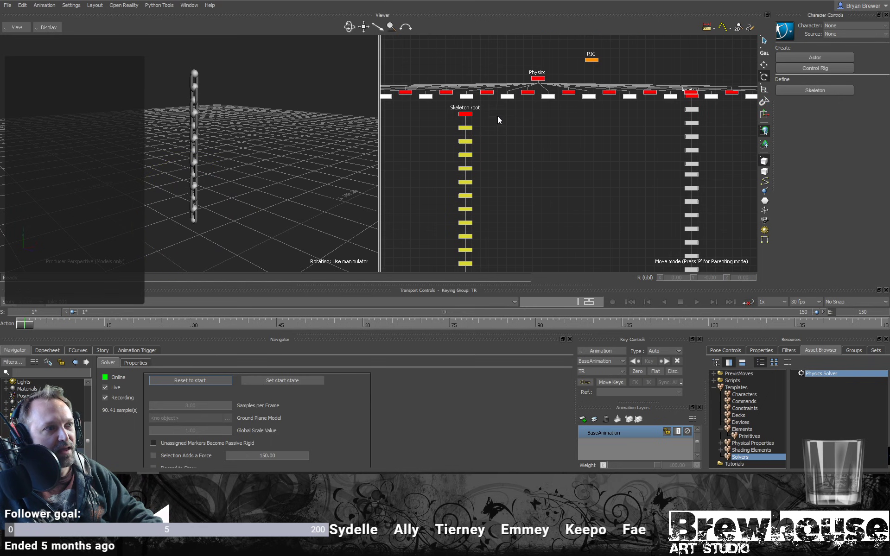
- Translate RIG with the live simulation running to test how the chain swings, and undo the move
{"action": "left_click", "coordinate": [588, 60]}
{"action": "key", "text": "t"}
{"action": "mouse_move", "coordinate": [233, 73]}
{"action": "left_mouse_down"}
{"action": "mouse_move", "coordinate": [267, 83]}
{"action": "mouse_move", "coordinate": [231, 74]}
{"action": "mouse_move", "coordinate": [263, 96]}
{"action": "mouse_move", "coordinate": [242, 77]}
{"action": "left_mouse_up"}
{"action": "left_click_drag", "start_coordinate": [238, 140], "coordinate": [274, 138], "text": "alt"}
{"action": "key", "text": "ctrl+z"}
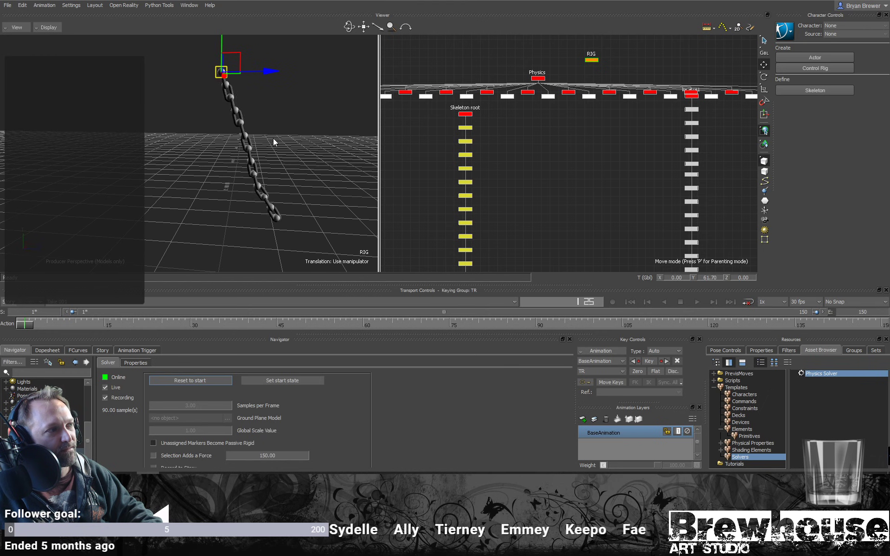
{"action": "left_click_drag", "start_coordinate": [274, 138], "coordinate": [344, 140], "text": "alt"}
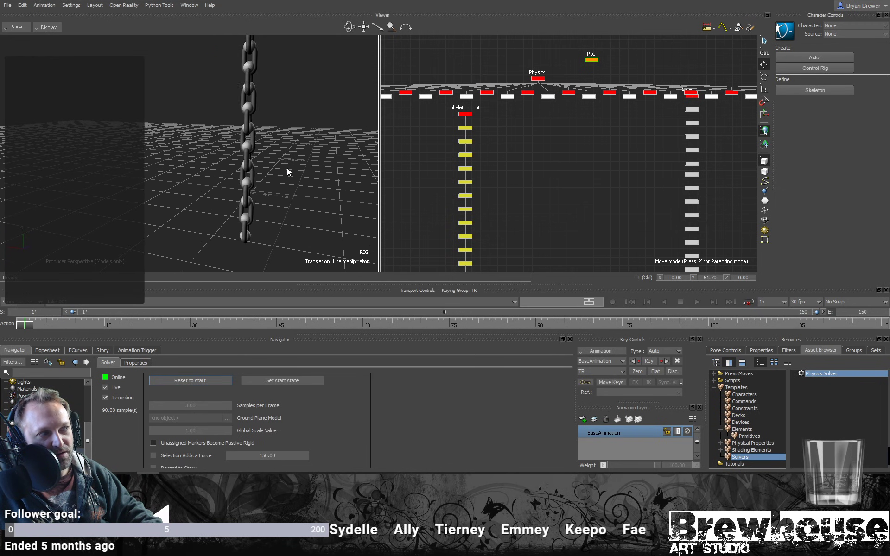
{"action": "left_click_drag", "start_coordinate": [296, 165], "coordinate": [196, 157], "text": "alt"}
{"action": "right_click_drag", "start_coordinate": [294, 142], "coordinate": [246, 144], "text": "alt"}
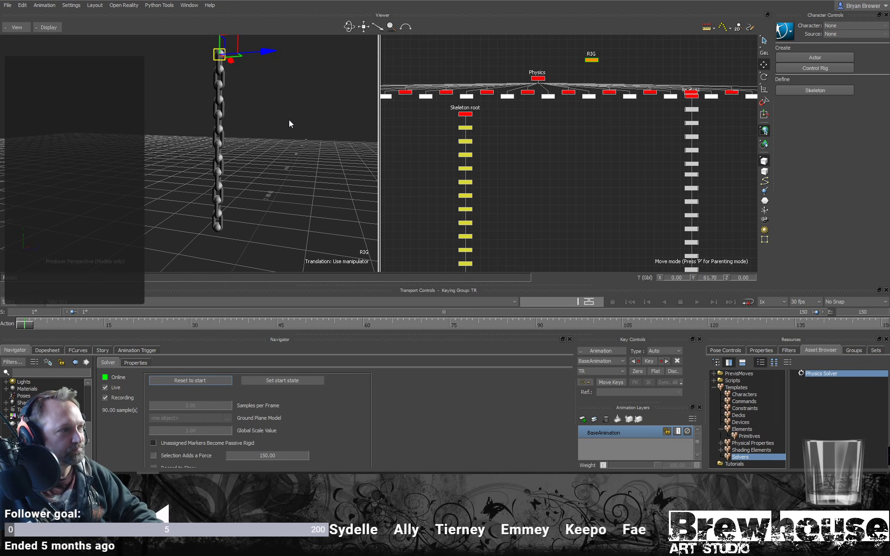
- Test the chain's floor collision by lowering RIG and moving it around, undo the moves, and clear the selection
{"action": "left_click_drag", "start_coordinate": [313, 106], "coordinate": [248, 135], "text": "ctrl+shift"}
{"action": "scroll", "coordinate": [229, 98], "scroll_direction": "down", "scroll_amount": 2}
{"action": "mouse_move", "coordinate": [229, 97]}
{"action": "left_mouse_down", "text": "ctrl+shift"}
{"action": "mouse_move", "coordinate": [227, 73]}
{"action": "mouse_move", "coordinate": [202, 68]}
{"action": "mouse_move", "coordinate": [248, 61]}
{"action": "mouse_move", "coordinate": [219, 42]}
{"action": "mouse_move", "coordinate": [217, 95]}
{"action": "left_mouse_up", "text": "ctrl+shift"}
{"action": "scroll", "coordinate": [246, 67], "scroll_direction": "down", "scroll_amount": 3}
{"action": "scroll", "coordinate": [266, 207], "scroll_direction": "up", "scroll_amount": 3}
{"action": "scroll", "coordinate": [266, 207], "scroll_direction": "up", "scroll_amount": 3}
{"action": "left_click_drag", "start_coordinate": [266, 207], "coordinate": [260, 173], "text": "shift"}
{"action": "scroll", "coordinate": [260, 173], "scroll_direction": "down", "scroll_amount": 3}
{"action": "left_click_drag", "start_coordinate": [195, 56], "coordinate": [191, 0]}
{"action": "right_click_drag", "start_coordinate": [256, 151], "coordinate": [218, 152], "text": "alt"}
{"action": "middle_click_drag", "start_coordinate": [218, 152], "coordinate": [220, 138], "text": "alt"}
{"action": "key", "text": "ctrl+z"}
{"action": "key", "text": "ctrl+z"}
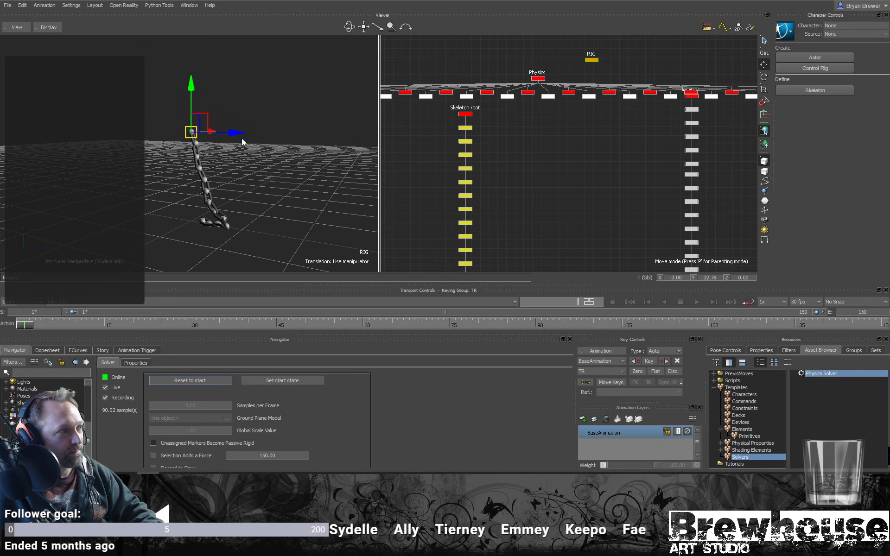
{"action": "middle_click_drag", "start_coordinate": [252, 102], "coordinate": [256, 118], "text": "alt"}
{"action": "right_click_drag", "start_coordinate": [256, 118], "coordinate": [222, 131], "text": "alt"}
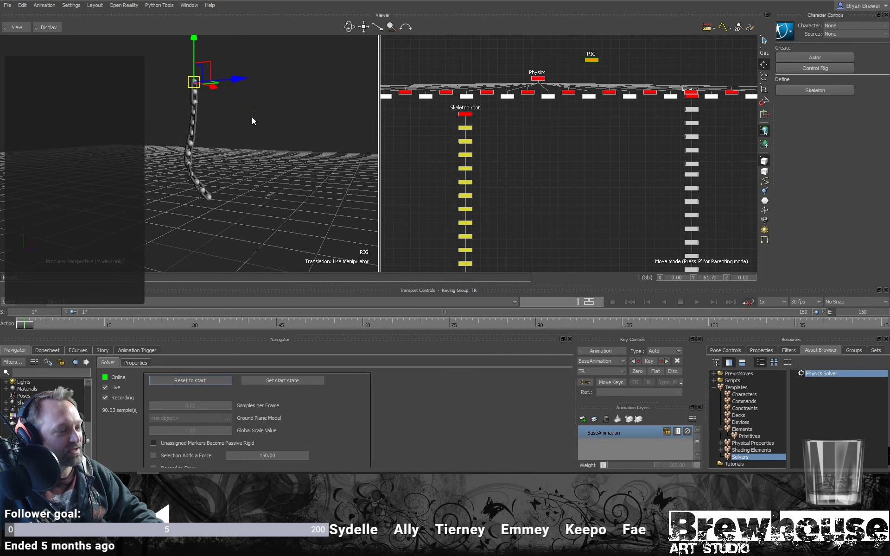
{"action": "left_click", "coordinate": [244, 133]}
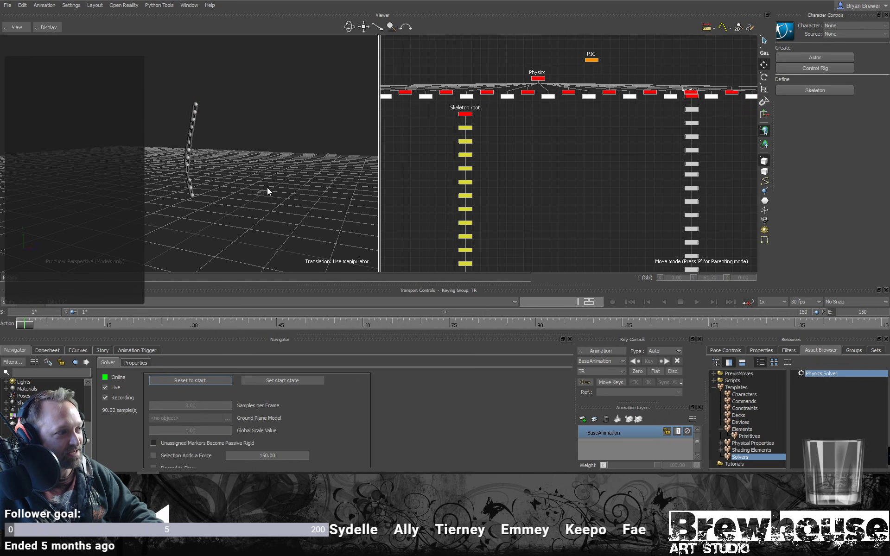
- Turn off Live simulation, reset the Physics Solver to its start state, and take the solver offline
{"action": "left_click", "coordinate": [105, 388]}
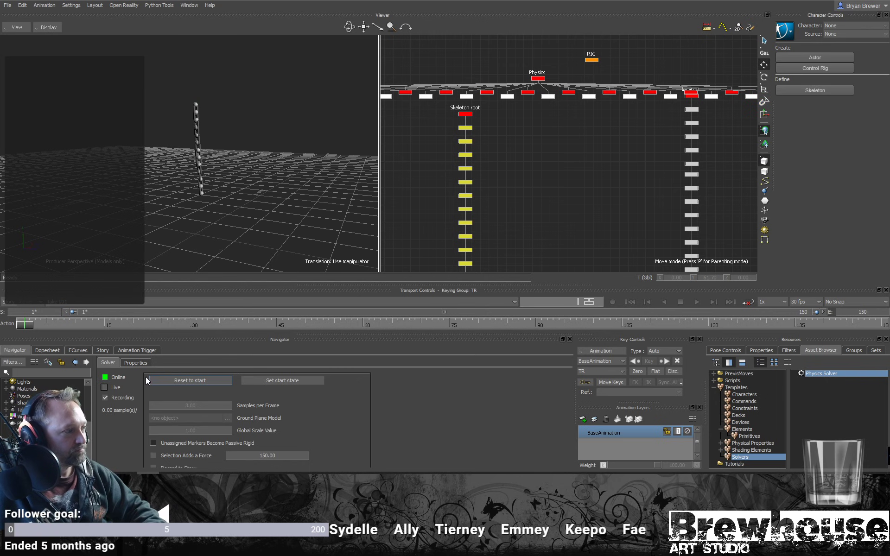
{"action": "left_click", "coordinate": [174, 379]}
{"action": "right_click_drag", "start_coordinate": [227, 185], "coordinate": [284, 216], "text": "alt"}
{"action": "left_click", "coordinate": [105, 377]}
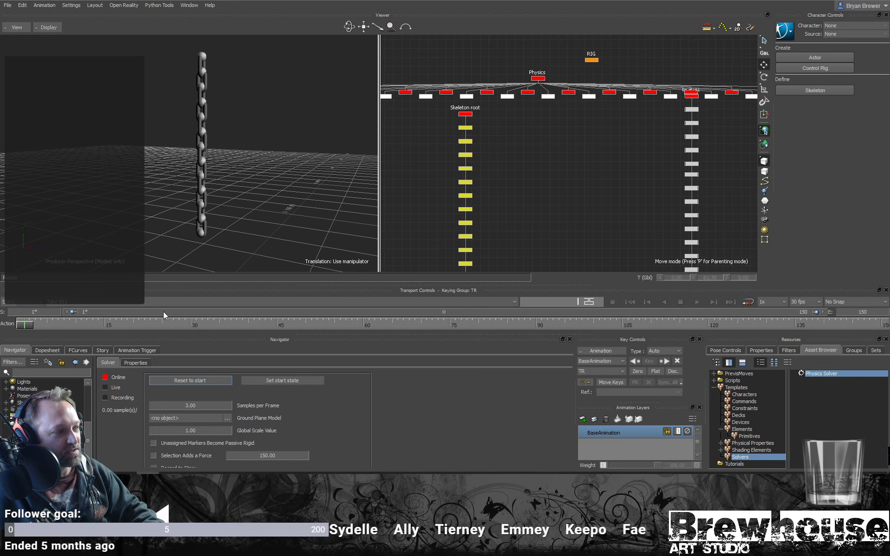
- Tidy the schematic by moving the locator1 branch lower and placing the selected pSphere1 to pSphere13 row below the nulls
{"action": "middle_click_drag", "start_coordinate": [625, 156], "coordinate": [495, 116], "text": "alt"}
{"action": "left_click_drag", "start_coordinate": [558, 56], "coordinate": [557, 113]}
{"action": "right_click_drag", "start_coordinate": [695, 87], "coordinate": [637, 104], "text": "alt"}
{"action": "left_click_drag", "start_coordinate": [585, 77], "coordinate": [581, 125]}
{"action": "right_click_drag", "start_coordinate": [700, 110], "coordinate": [673, 107], "text": "alt"}
{"action": "middle_click_drag", "start_coordinate": [672, 106], "coordinate": [594, 130], "text": "alt"}
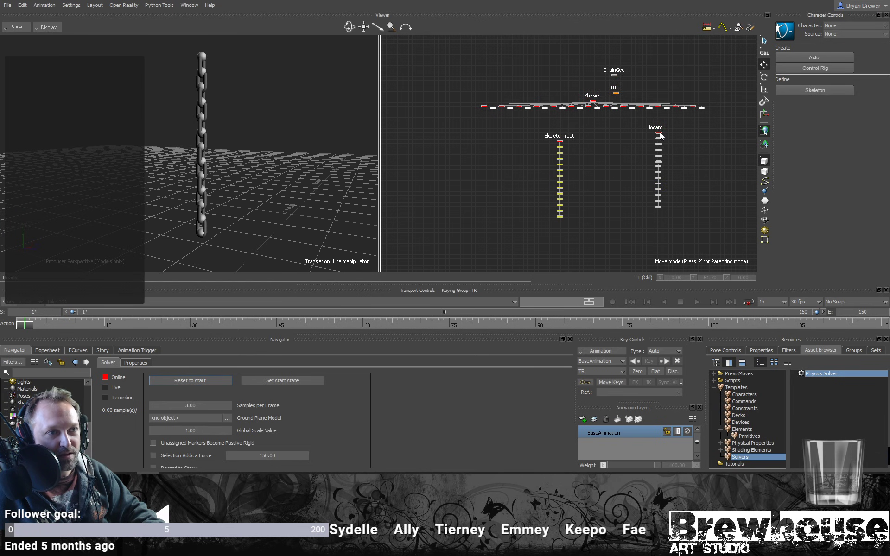
{"action": "left_click_drag", "start_coordinate": [660, 132], "coordinate": [647, 151]}
{"action": "left_click_drag", "start_coordinate": [708, 114], "coordinate": [482, 110]}
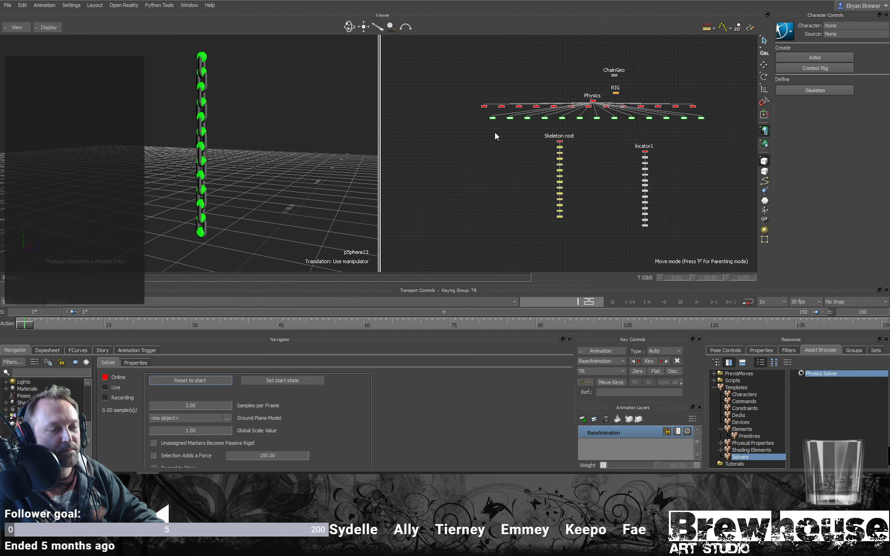
{"action": "scroll", "coordinate": [494, 132], "scroll_direction": "up", "scroll_amount": 3}
{"action": "left_click_drag", "start_coordinate": [511, 139], "coordinate": [435, 129], "text": "shift"}
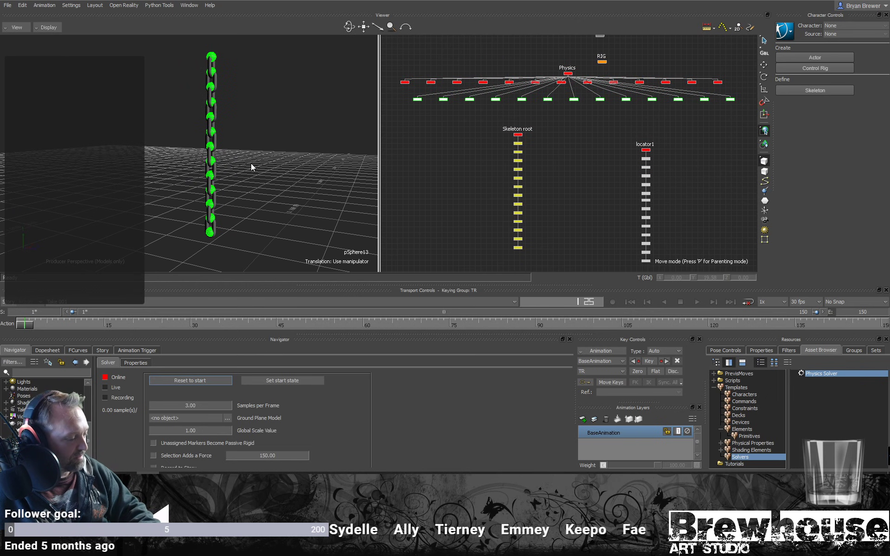
- Swap the schematic into the other viewer pane and show the perspective view beside it
{"action": "key", "text": "ctrl+w"}
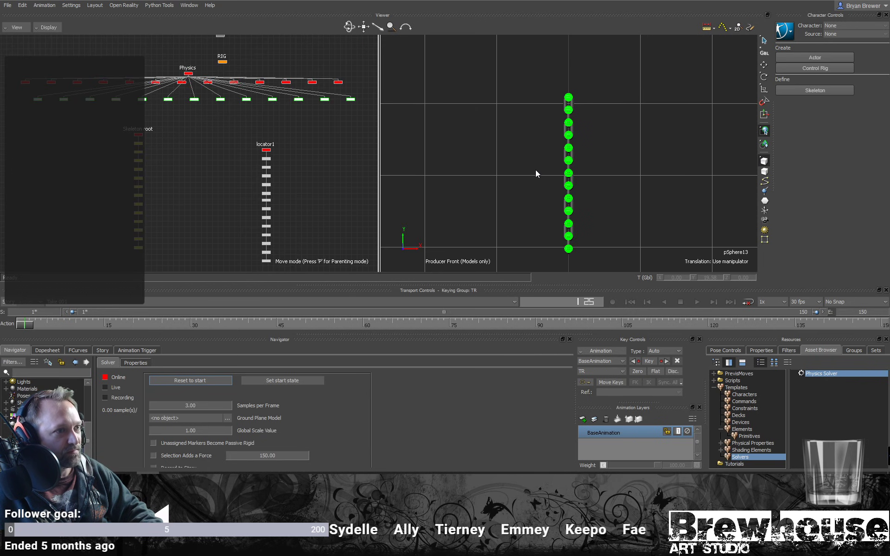
{"action": "key", "text": "ctrl+e"}
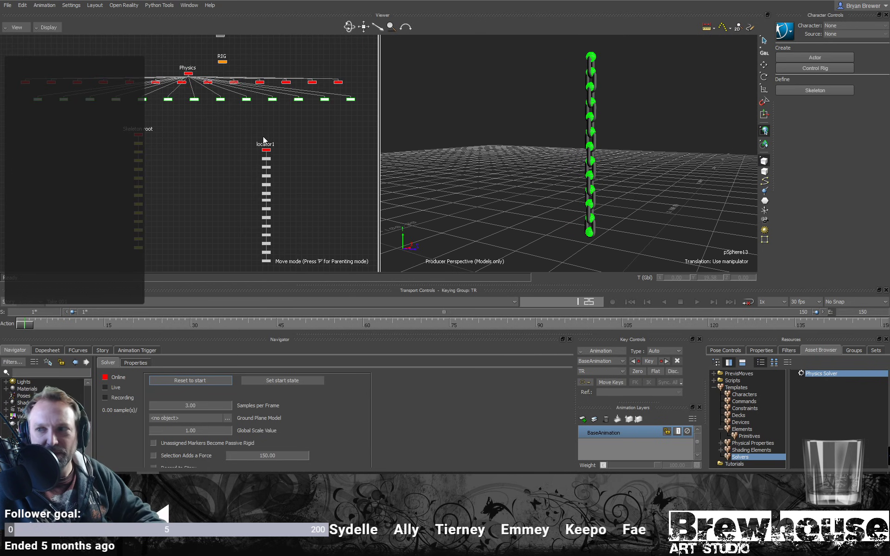
{"action": "left_click_drag", "start_coordinate": [545, 149], "coordinate": [517, 153], "text": "shift"}
{"action": "scroll", "coordinate": [268, 100], "scroll_direction": "up", "scroll_amount": 1}
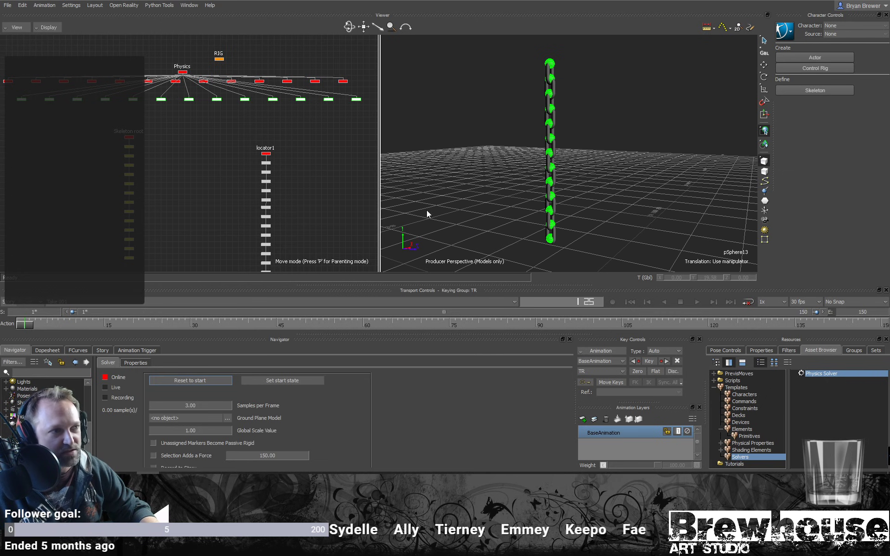
- Scale pSphere1 to pSphere13 uniformly to about 0.22 and clear the selection
{"action": "scroll", "coordinate": [209, 143], "scroll_direction": "down", "scroll_amount": 5}
{"action": "key", "text": "e"}
{"action": "key", "text": "r"}
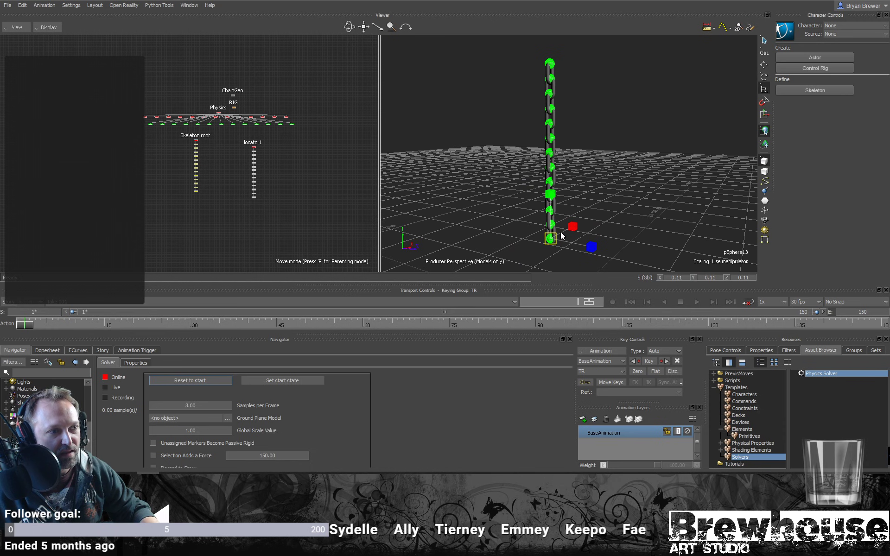
{"action": "left_click_drag", "start_coordinate": [561, 236], "coordinate": [594, 235]}
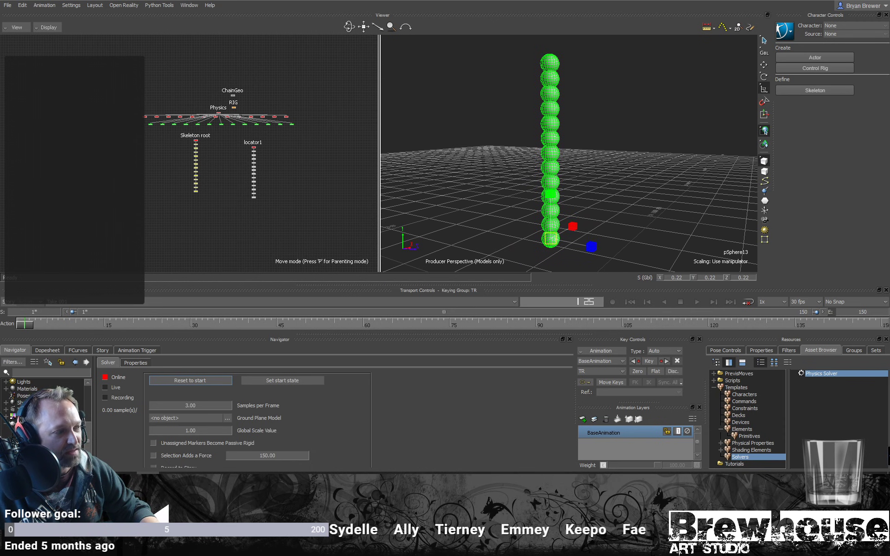
{"action": "scroll", "coordinate": [577, 185], "scroll_direction": "down", "scroll_amount": 2}
{"action": "middle_click_drag", "start_coordinate": [542, 191], "coordinate": [505, 142], "text": "alt"}
{"action": "scroll", "coordinate": [505, 142], "scroll_direction": "down", "scroll_amount": 2}
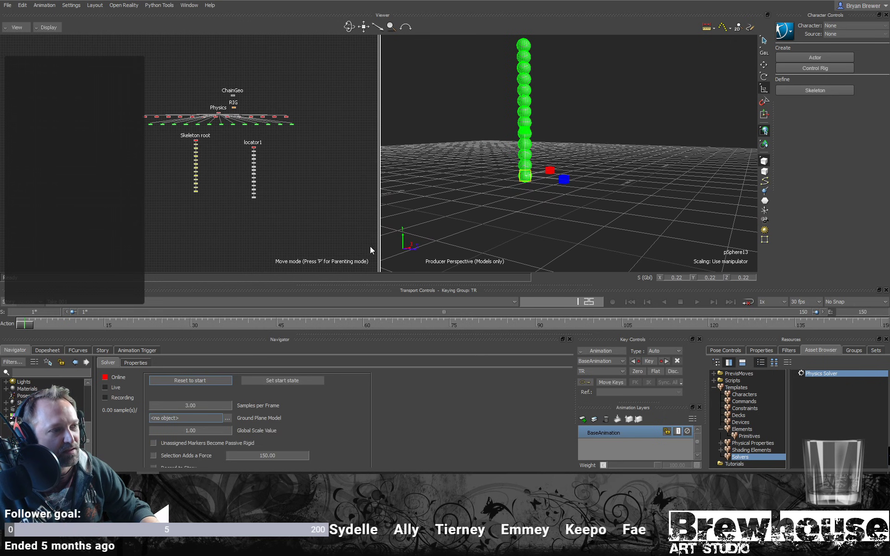
{"action": "left_click", "coordinate": [533, 225]}
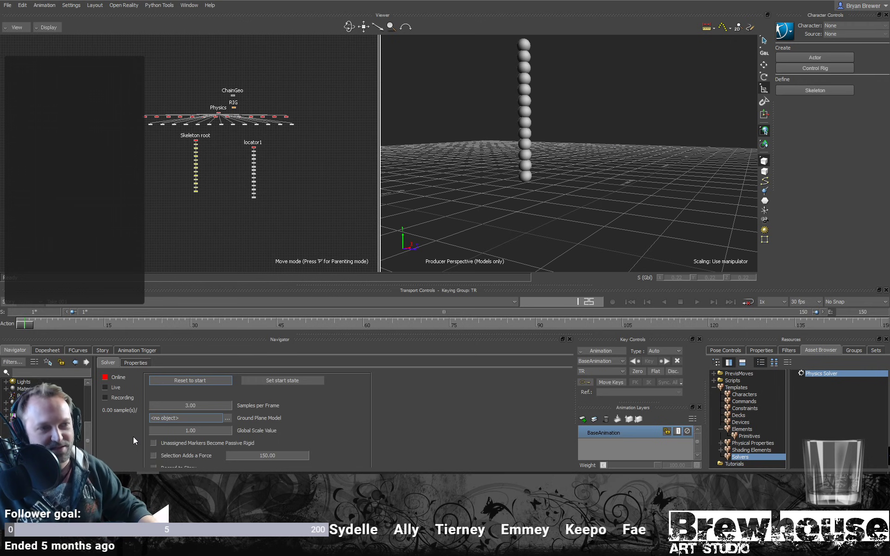
- Bring the Physics Solver online, run the enlarged spheres in Live simulation, stop it, and take the solver offline
{"action": "left_click", "coordinate": [105, 377]}
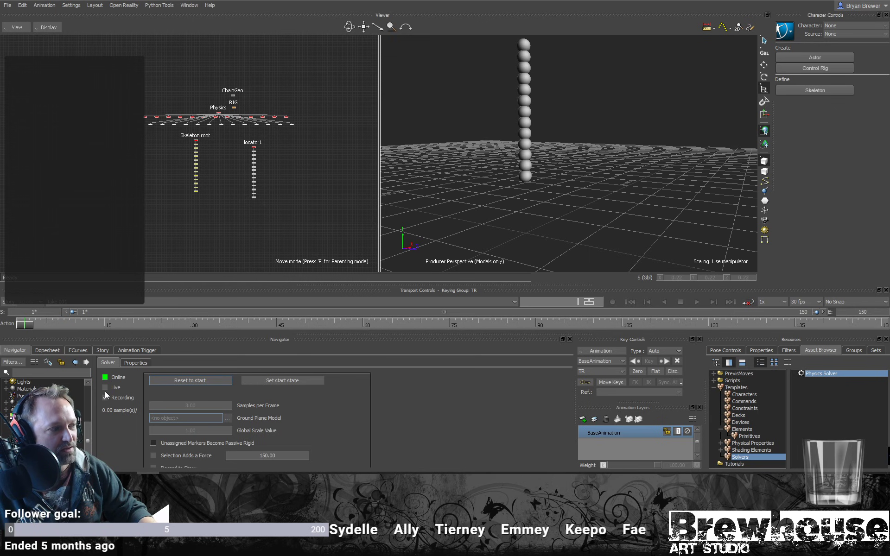
{"action": "left_click", "coordinate": [106, 388]}
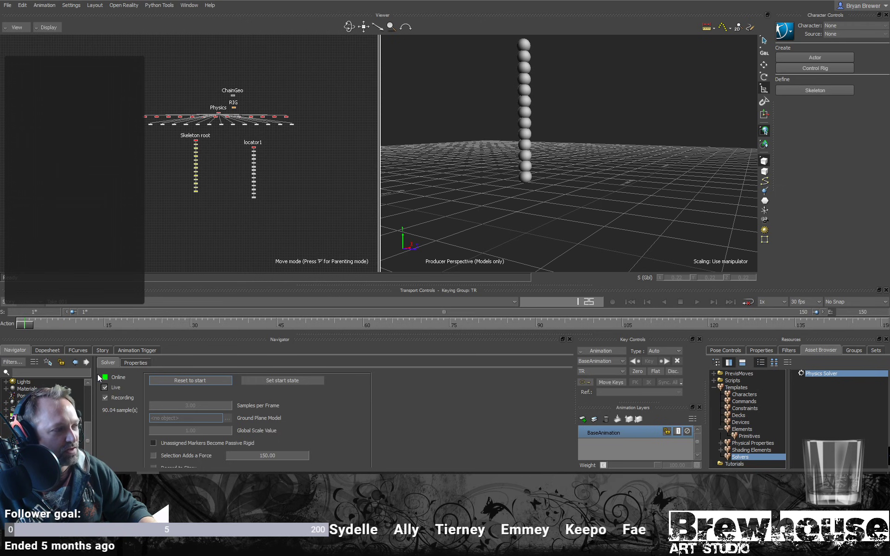
{"action": "left_click", "coordinate": [104, 387]}
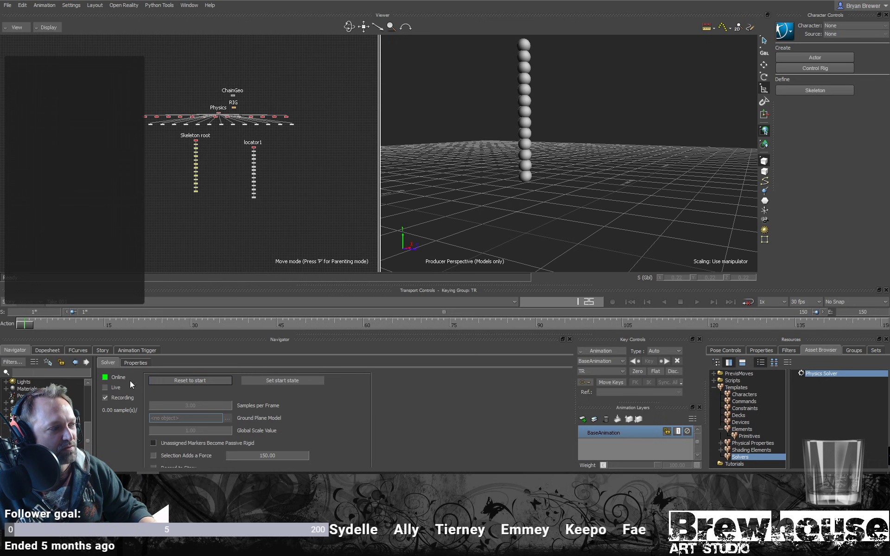
{"action": "left_click", "coordinate": [104, 379]}
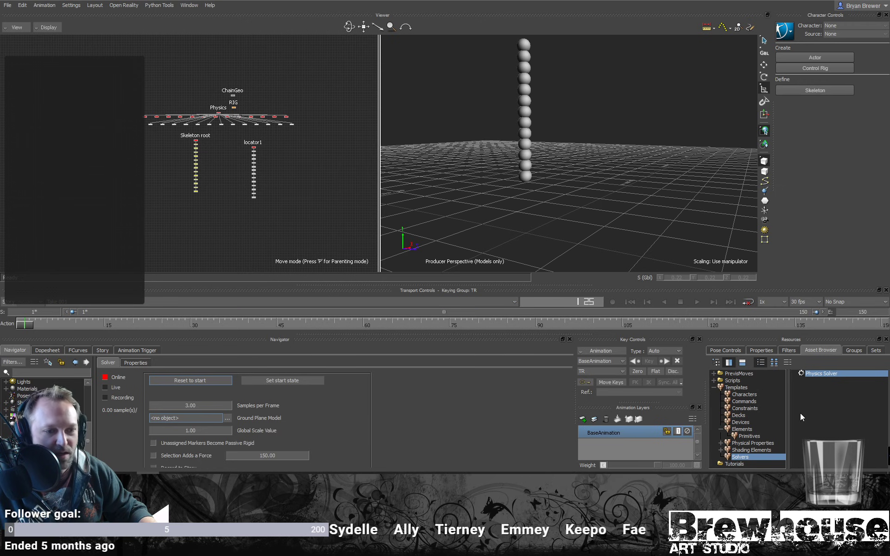
- Add a polySphere primitive to the scene beside the chain
{"action": "left_click", "coordinate": [759, 437]}
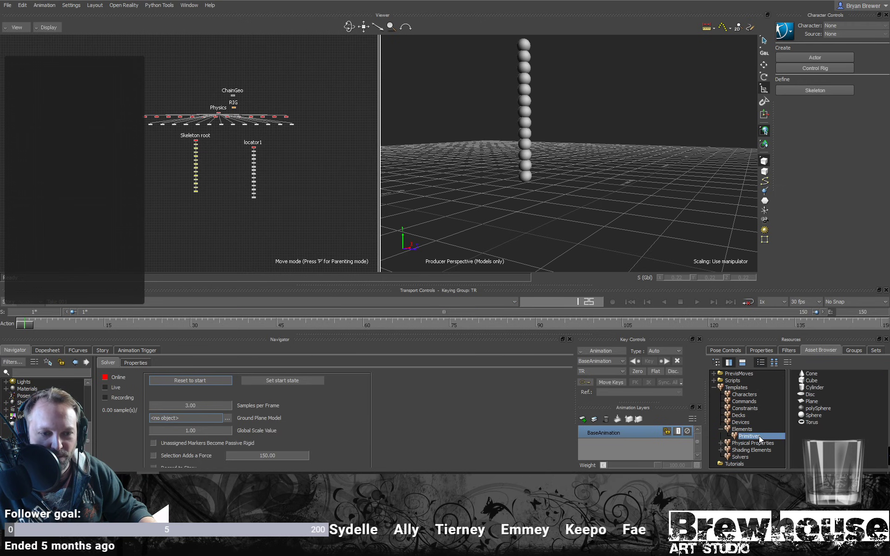
{"action": "left_click", "coordinate": [815, 409]}
{"action": "left_click_drag", "start_coordinate": [817, 410], "coordinate": [651, 240]}
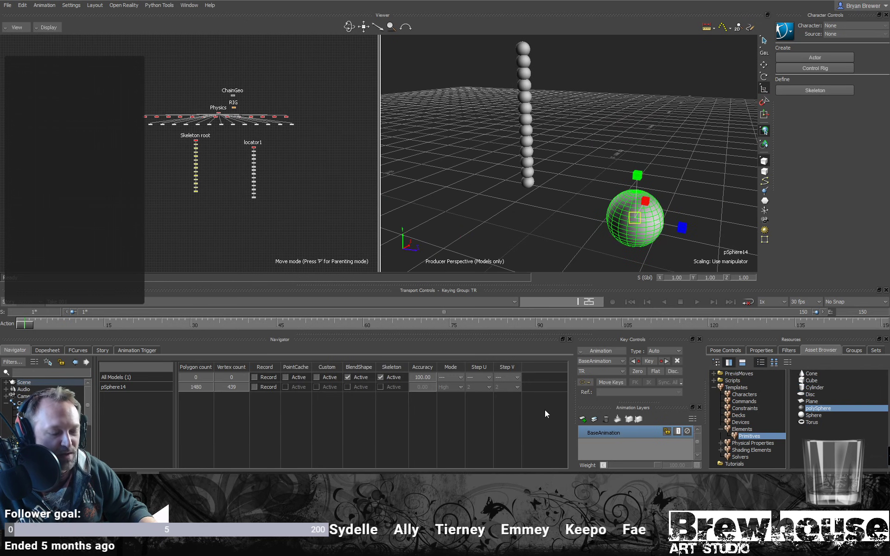
- Apply a Rigid Body property to the new large sphere and set its Activation to Passive
{"action": "left_click", "coordinate": [743, 450]}
{"action": "left_click", "coordinate": [740, 444]}
{"action": "left_click", "coordinate": [823, 389]}
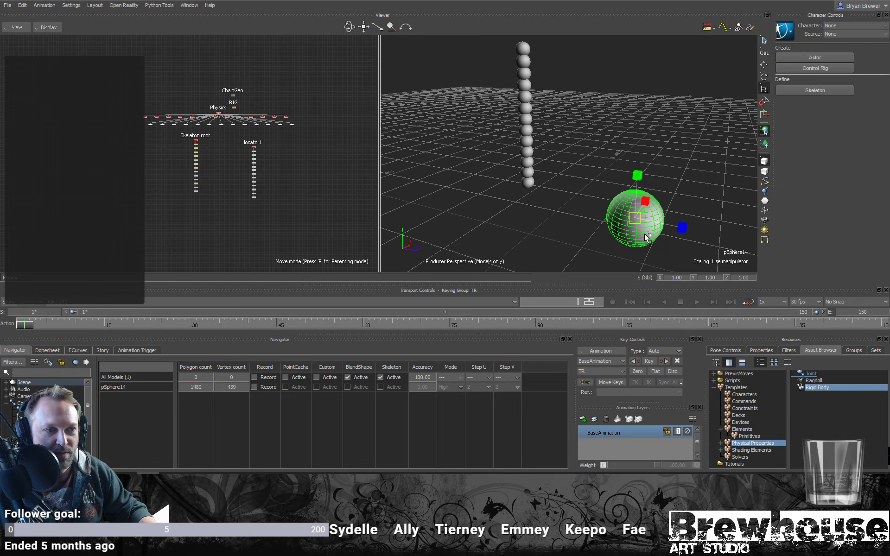
{"action": "left_click_drag", "start_coordinate": [644, 234], "coordinate": [645, 234]}
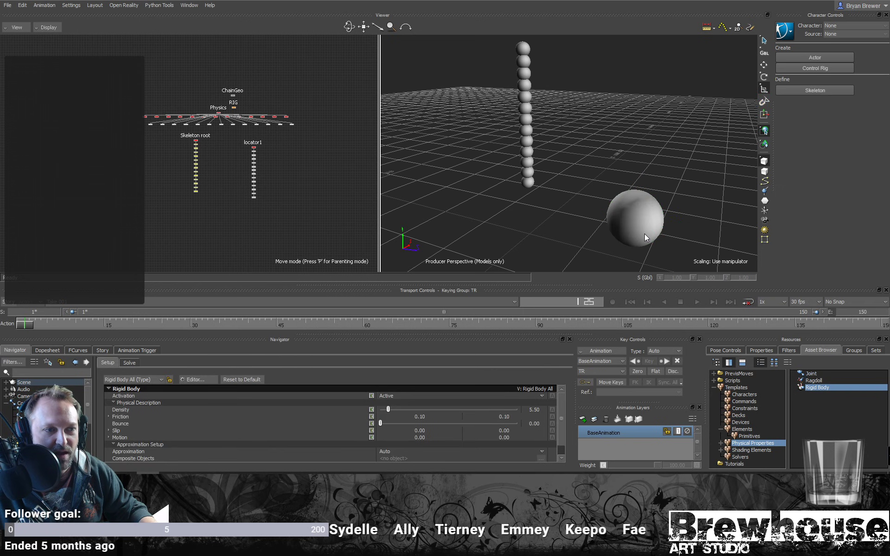
{"action": "left_click", "coordinate": [394, 395]}
{"action": "left_click", "coordinate": [391, 416]}
- Raise the large sphere to about Y 27.73 and shift it to about X 1.68, in line with the chain
{"action": "left_click_drag", "start_coordinate": [652, 245], "coordinate": [684, 225], "text": "ctrl"}
{"action": "left_click", "coordinate": [624, 203]}
{"action": "key", "text": "t"}
{"action": "left_click_drag", "start_coordinate": [637, 164], "coordinate": [636, 116]}
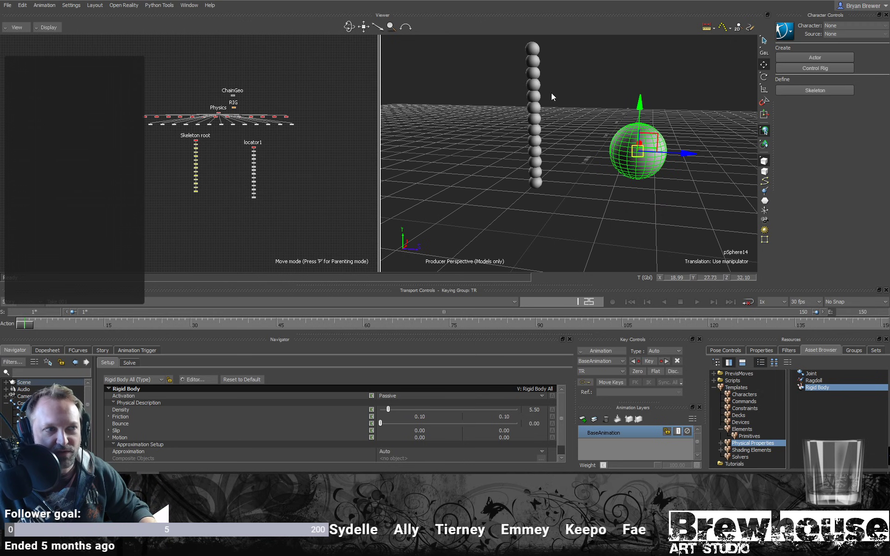
{"action": "middle_click_drag", "start_coordinate": [528, 175], "coordinate": [583, 223]}
{"action": "left_click_drag", "start_coordinate": [654, 211], "coordinate": [600, 229]}
{"action": "middle_click_drag", "start_coordinate": [600, 230], "coordinate": [579, 184]}
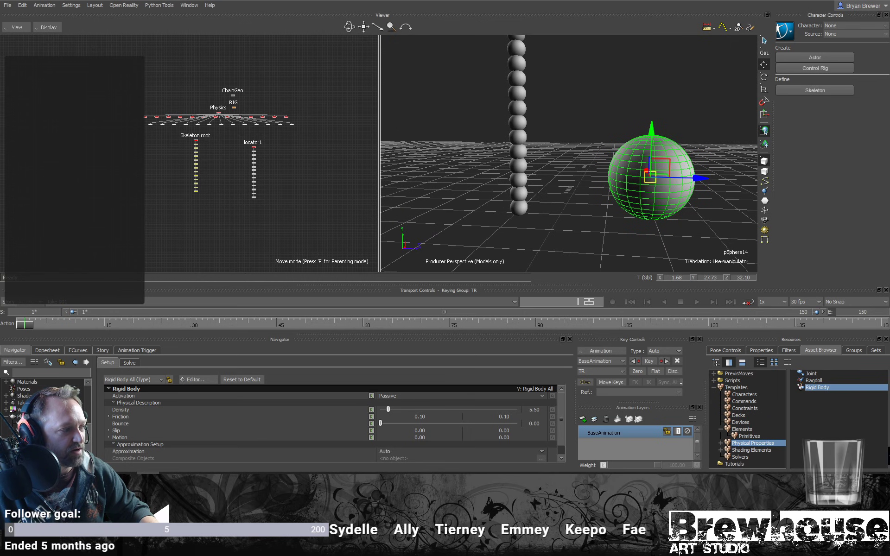
- Open the Physics Solver settings, bring the solver online, and enable Recording and Live simulation
{"action": "double_click", "coordinate": [37, 430]}
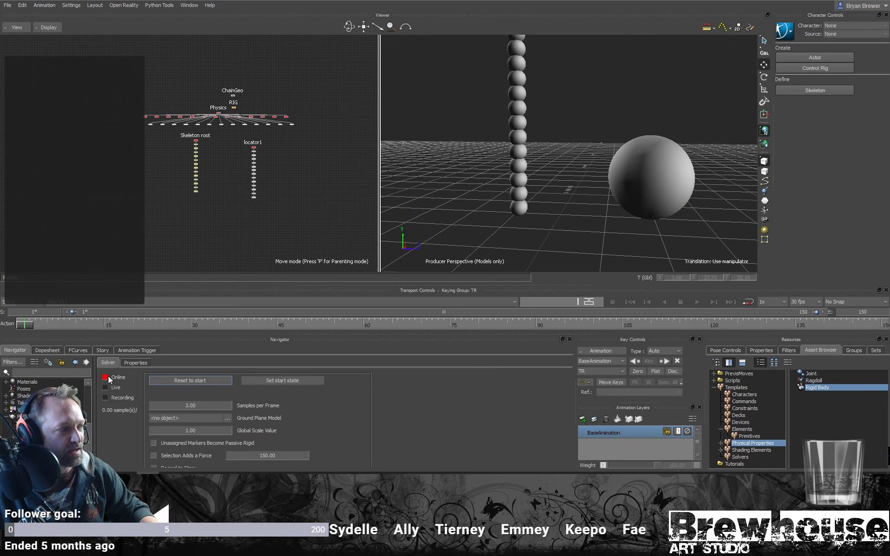
{"action": "left_click", "coordinate": [105, 377]}
{"action": "left_click", "coordinate": [105, 398]}
{"action": "left_click", "coordinate": [105, 388]}
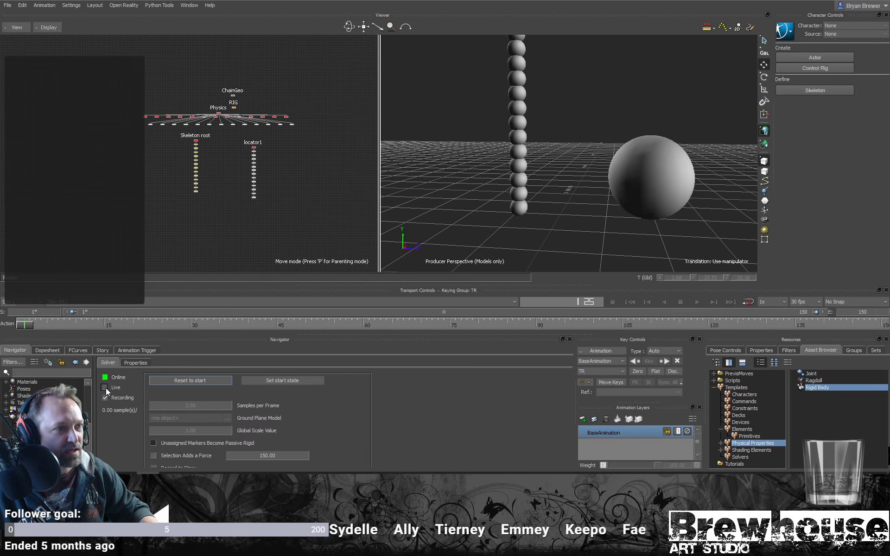
- Push the large sphere against the hanging chain during Live simulation to test the collision, finishing at about Y 36.38, Z 27.61
{"action": "left_click", "coordinate": [636, 198]}
{"action": "left_click_drag", "start_coordinate": [705, 187], "coordinate": [599, 185]}
{"action": "scroll", "coordinate": [593, 188], "scroll_direction": "down", "scroll_amount": 2}
{"action": "middle_click_drag", "start_coordinate": [599, 185], "coordinate": [600, 195], "text": "alt"}
{"action": "left_click_drag", "start_coordinate": [571, 204], "coordinate": [657, 159]}
{"action": "left_click_drag", "start_coordinate": [669, 206], "coordinate": [647, 199], "text": "alt"}
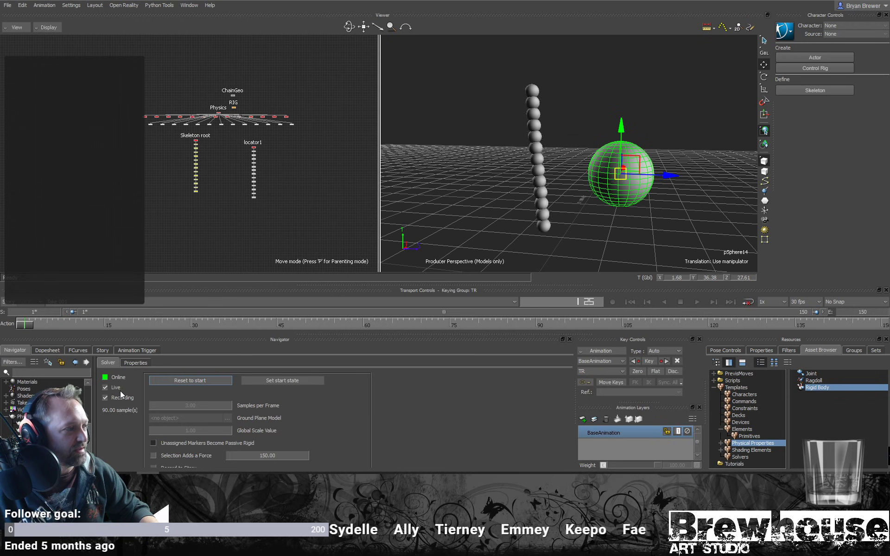
- Stop the Live simulation and reset the chain and large sphere to their start state
{"action": "left_click", "coordinate": [105, 387]}
{"action": "left_click_drag", "start_coordinate": [545, 200], "coordinate": [558, 183], "text": "alt"}
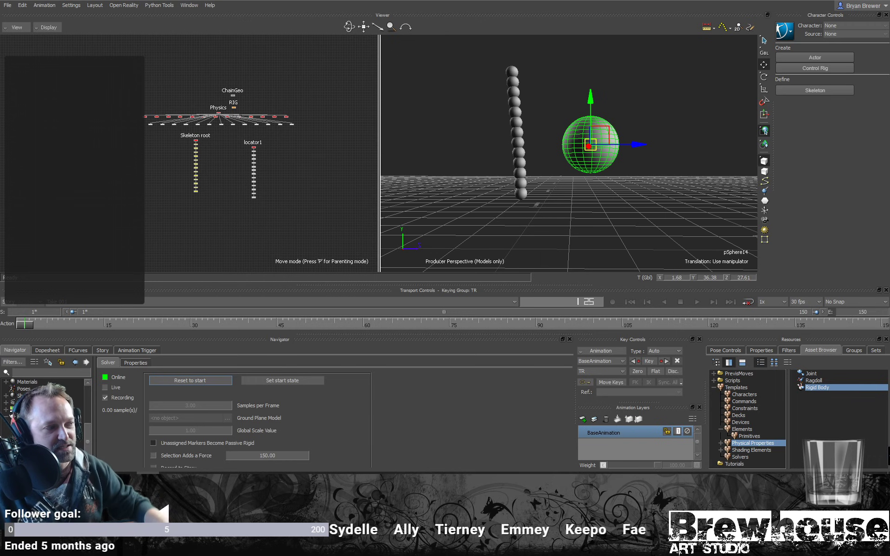
{"action": "left_click", "coordinate": [184, 379]}
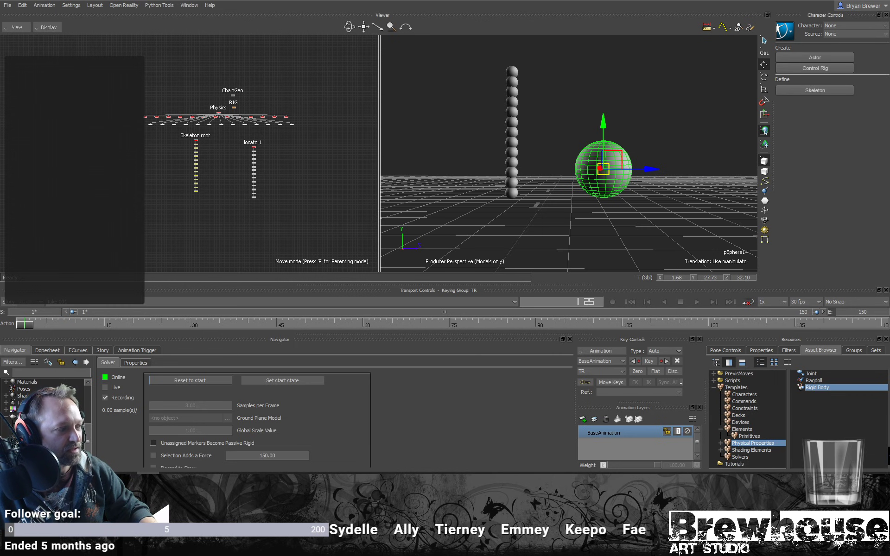
- Set the large sphere's Rigid Body Activation to Active
{"action": "key", "text": "shift+d"}
{"action": "double_click", "coordinate": [39, 424]}
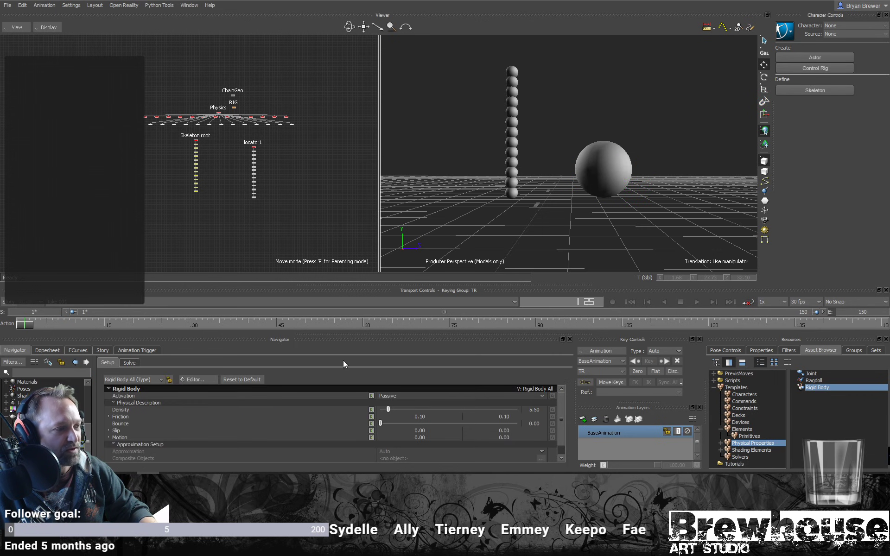
{"action": "left_click", "coordinate": [399, 397]}
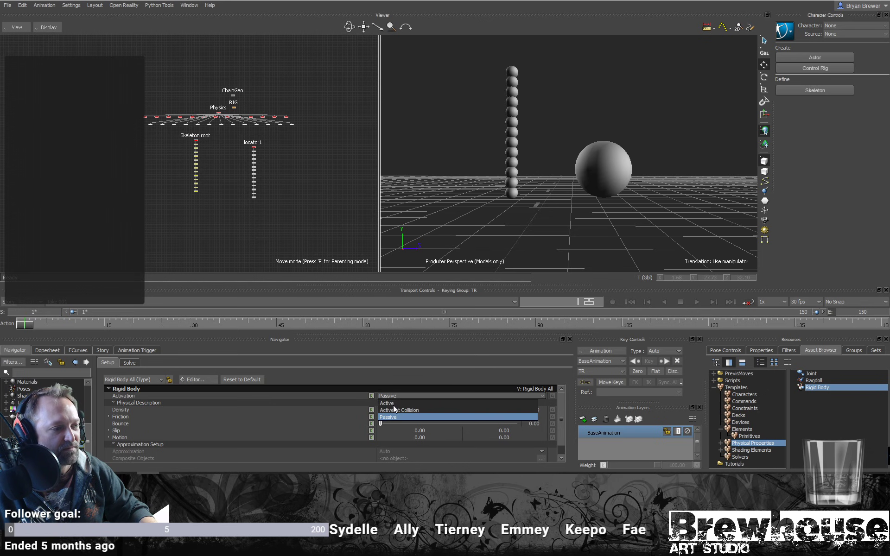
{"action": "left_click", "coordinate": [394, 410]}
- Raise the large sphere above the ground to about Y 62.57
{"action": "left_click", "coordinate": [620, 176]}
{"action": "scroll", "coordinate": [612, 153], "scroll_direction": "down", "scroll_amount": 3}
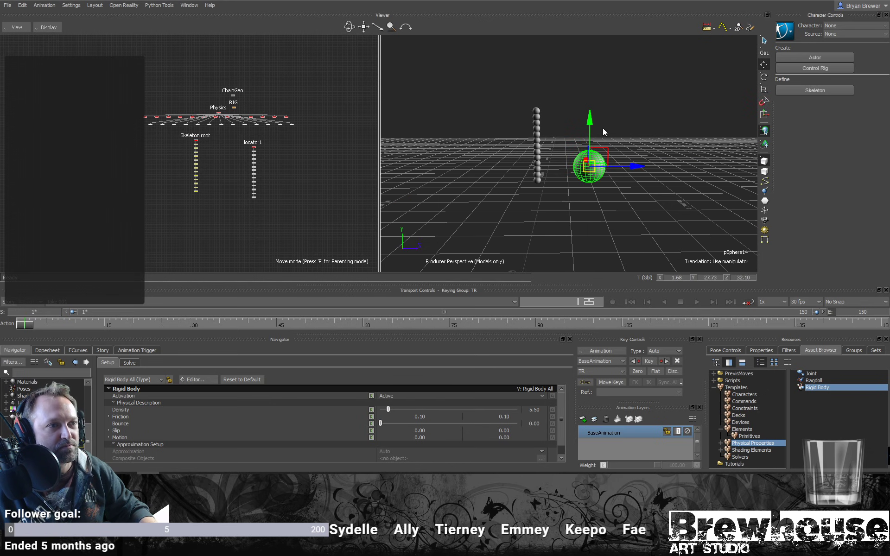
{"action": "left_click_drag", "start_coordinate": [592, 123], "coordinate": [592, 66]}
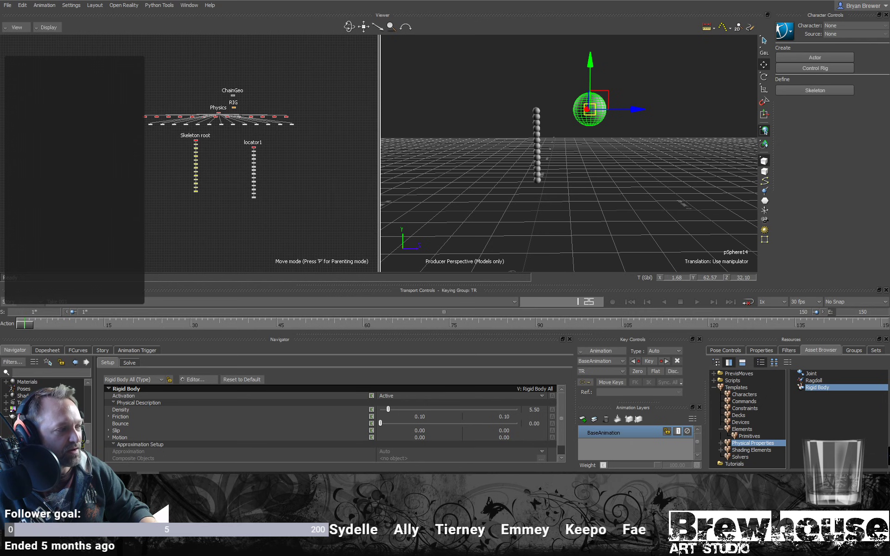
- Run the sphere's drop in Live simulation, stop it, and reset the solver to its start state
{"action": "double_click", "coordinate": [47, 437]}
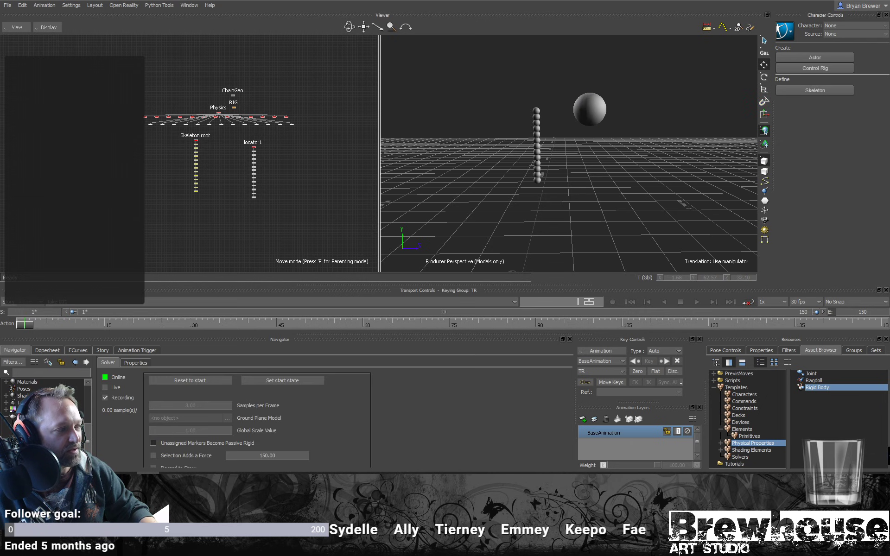
{"action": "left_click", "coordinate": [102, 387]}
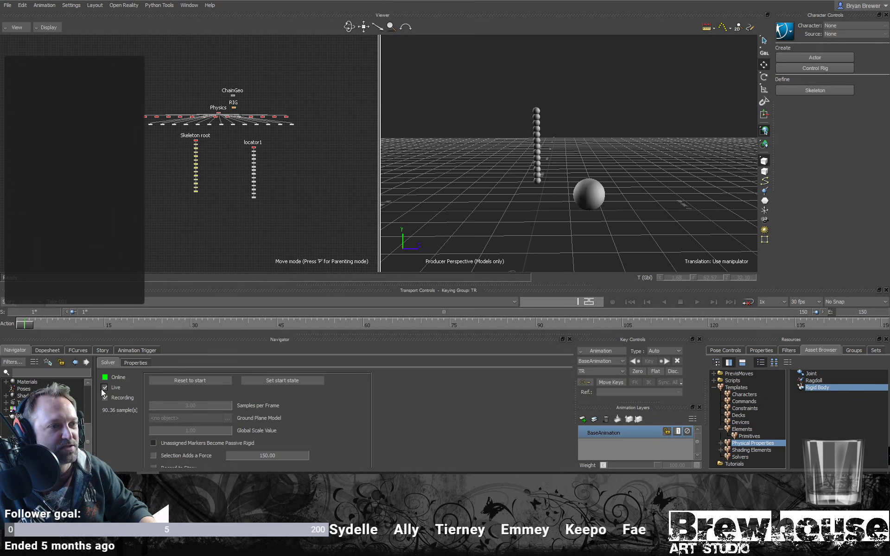
{"action": "left_click", "coordinate": [103, 388]}
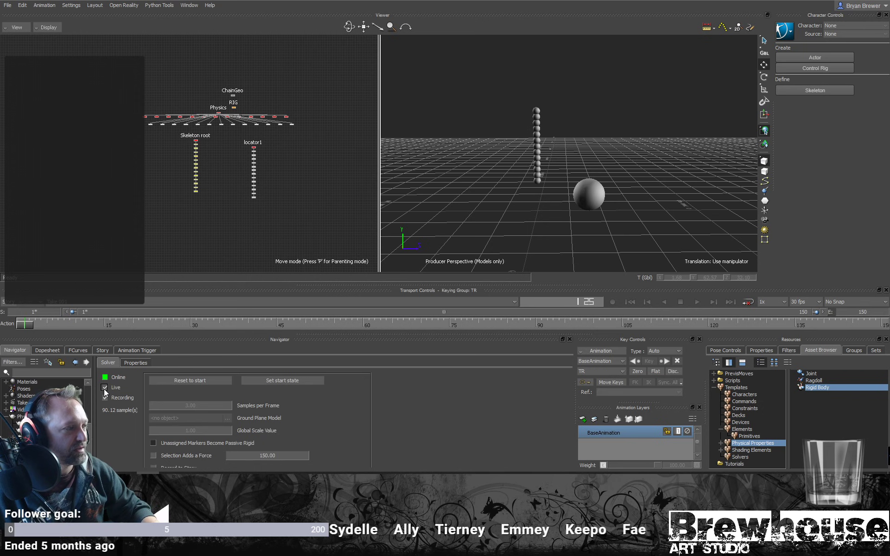
{"action": "left_click", "coordinate": [183, 379]}
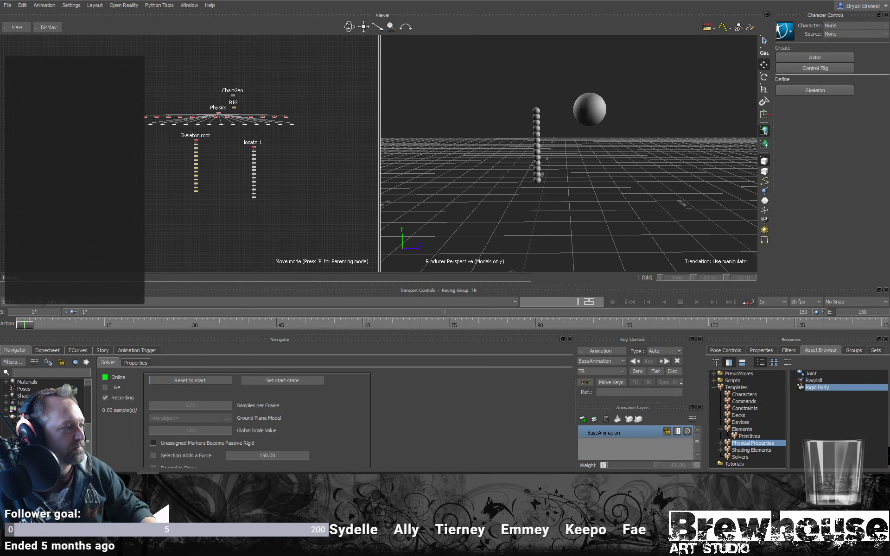
- Set the Bounce of the large sphere's Rigid Body to 0.26
{"action": "double_click", "coordinate": [51, 424]}
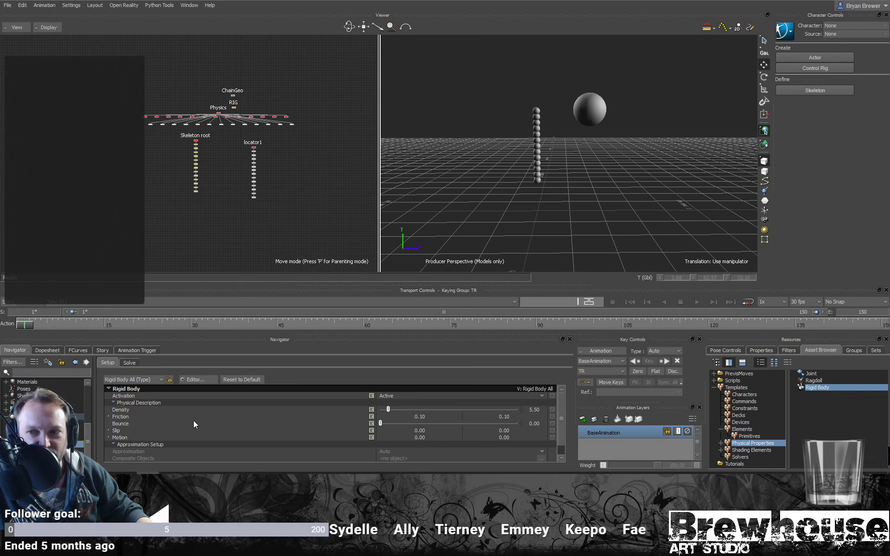
{"action": "left_click", "coordinate": [119, 423]}
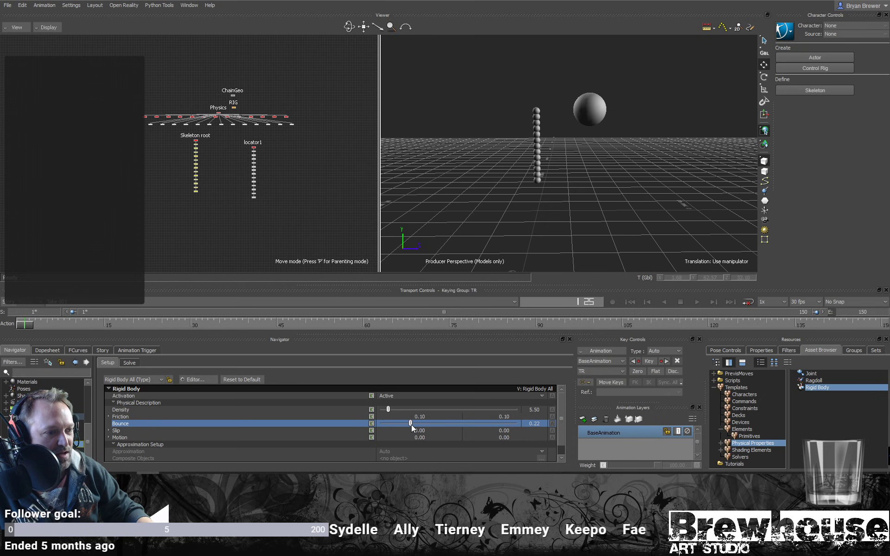
{"action": "left_click_drag", "start_coordinate": [413, 427], "coordinate": [416, 427]}
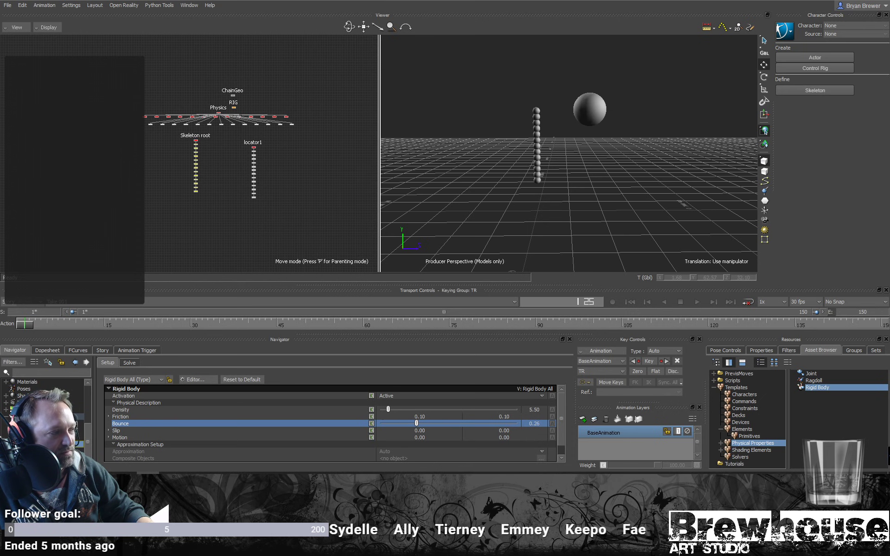
- Restart the Physics Solver with Recording on, test the sphere's bounce in Live simulation, and reset it to start
{"action": "double_click", "coordinate": [78, 444]}
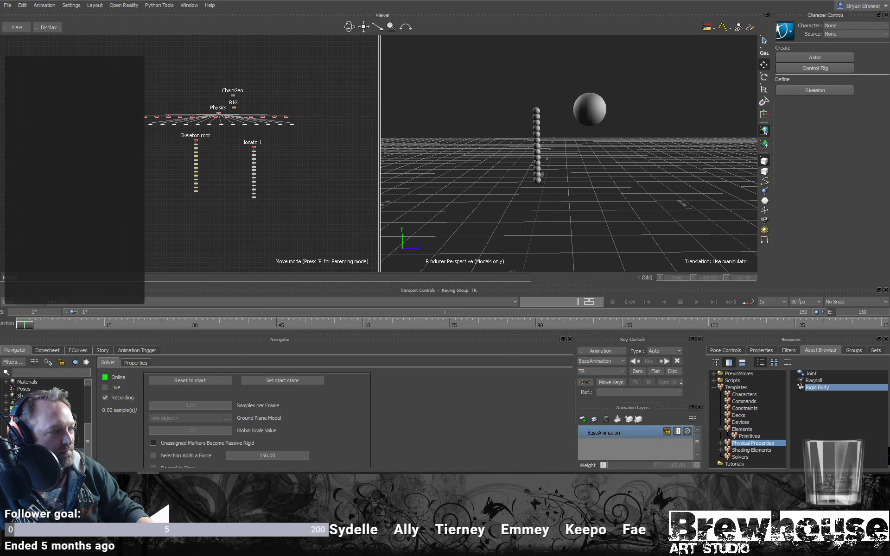
{"action": "left_click", "coordinate": [106, 379]}
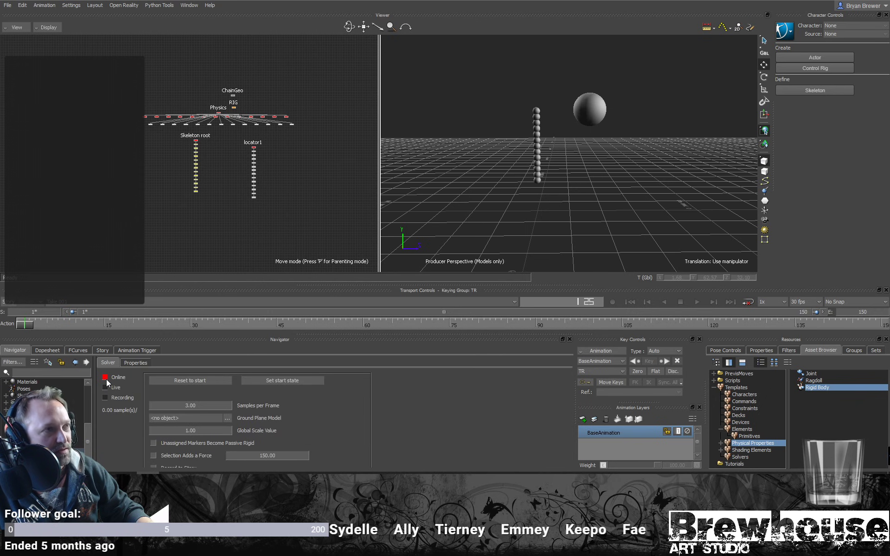
{"action": "left_click", "coordinate": [105, 388]}
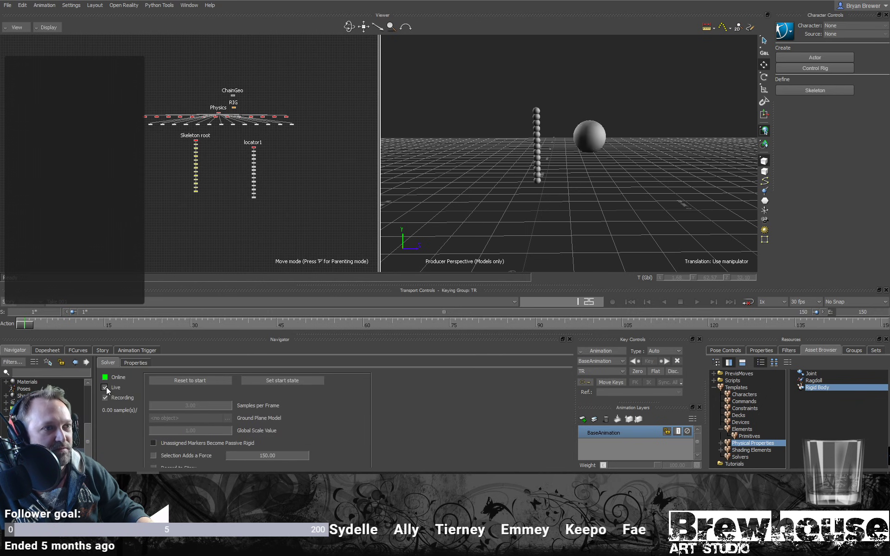
{"action": "left_click_drag", "start_coordinate": [542, 224], "coordinate": [589, 241], "text": "ctrl"}
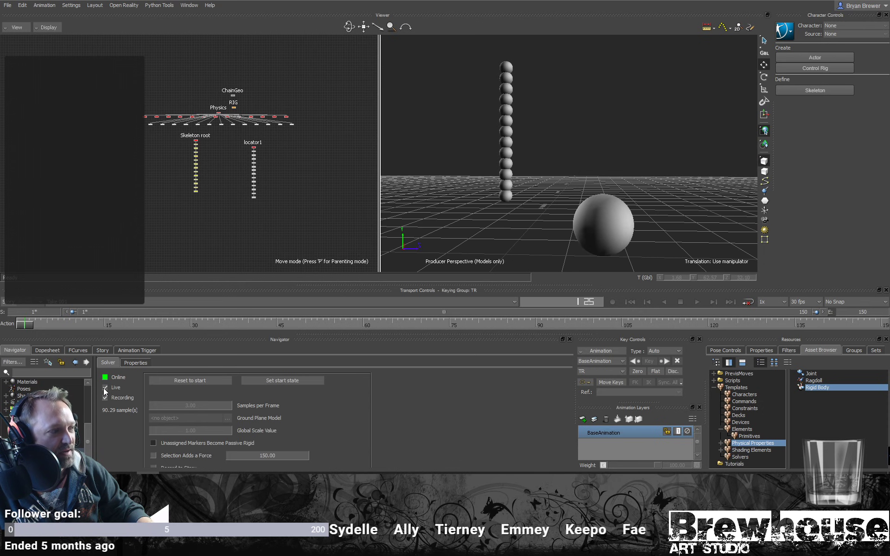
{"action": "left_click", "coordinate": [105, 387]}
{"action": "left_click", "coordinate": [196, 382]}
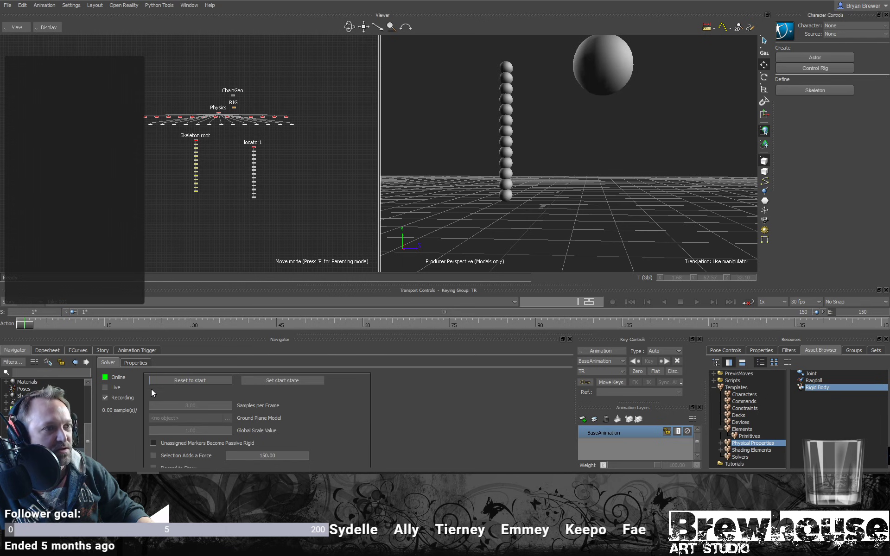
- Repeat the sphere drop in Live simulation, stop and reset it, and take the Physics Solver offline
{"action": "left_click", "coordinate": [105, 388]}
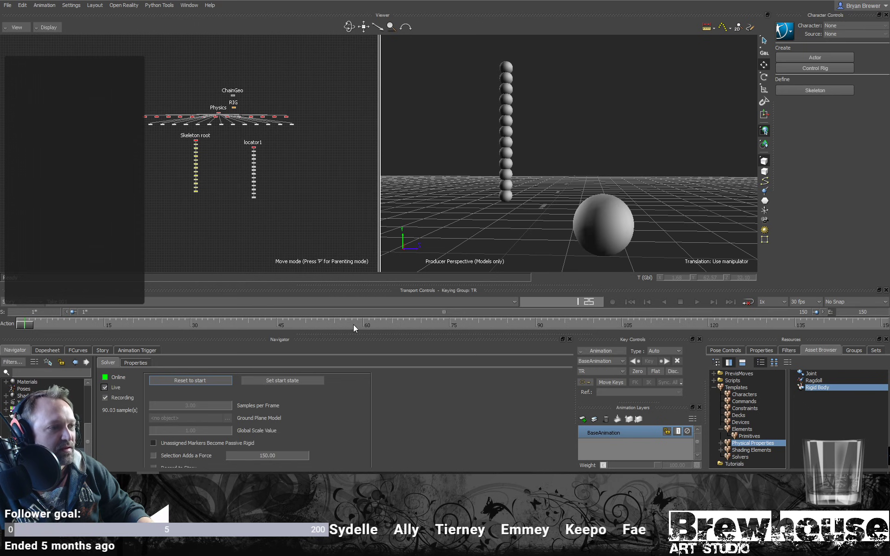
{"action": "left_click", "coordinate": [105, 388]}
{"action": "left_click", "coordinate": [190, 380]}
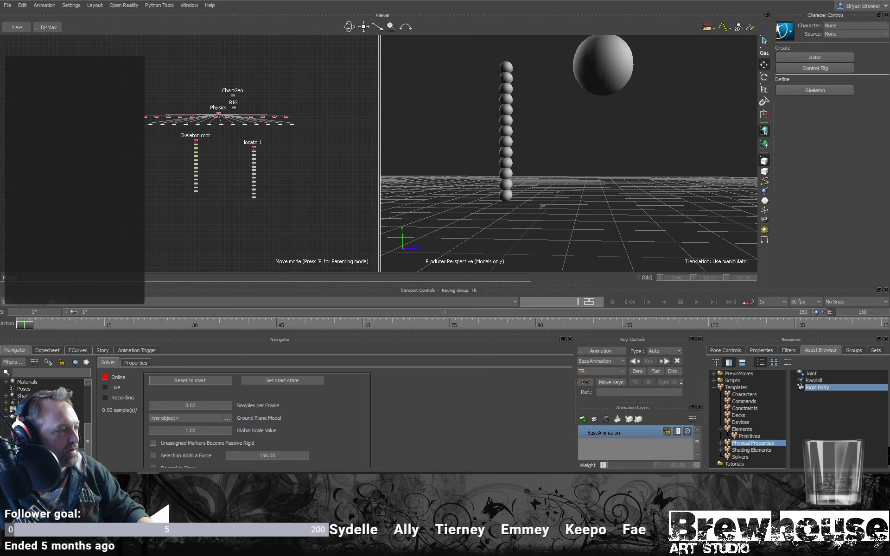
- Set the large sphere's Rigid Body Activation back to Passive
{"action": "double_click", "coordinate": [55, 444]}
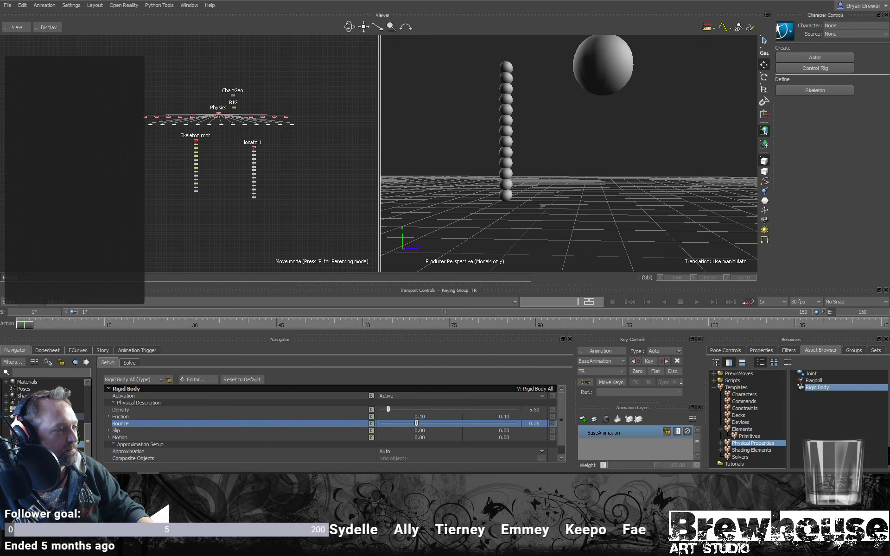
{"action": "left_click", "coordinate": [397, 396]}
{"action": "left_click", "coordinate": [389, 416]}
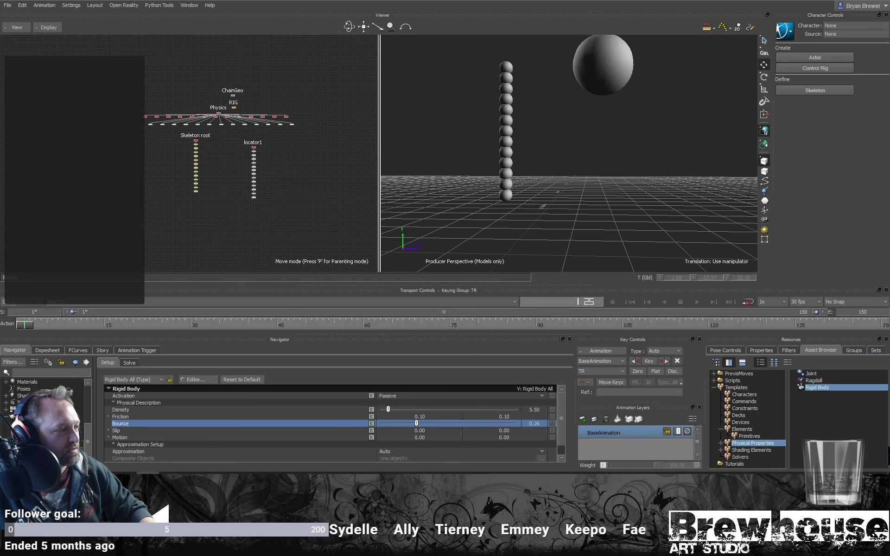
- Run the solver in Live with Recording on and bring the large sphere against the chain at about Y 31.80, Z 24.50
{"action": "double_click", "coordinate": [60, 444]}
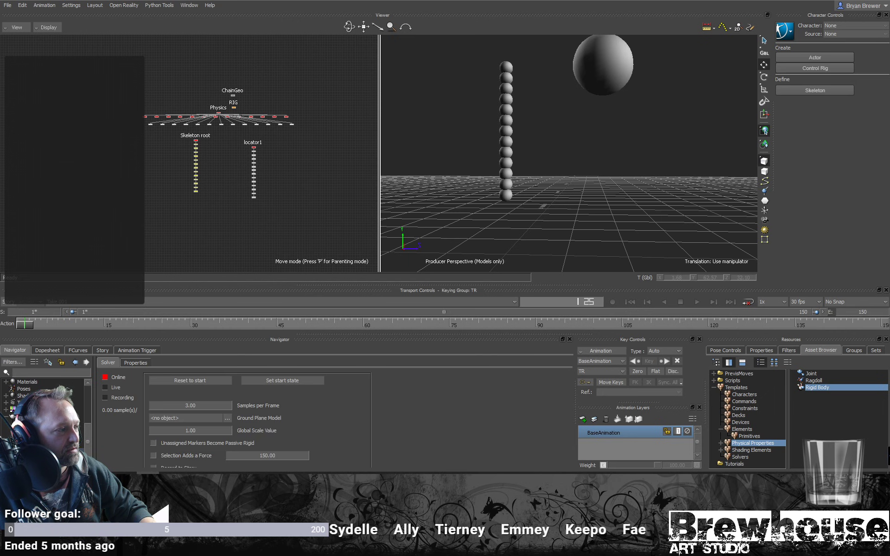
{"action": "left_click", "coordinate": [105, 388]}
{"action": "left_click", "coordinate": [604, 96]}
{"action": "right_click_drag", "start_coordinate": [642, 132], "coordinate": [624, 129], "text": "alt"}
{"action": "left_click_drag", "start_coordinate": [613, 80], "coordinate": [586, 170]}
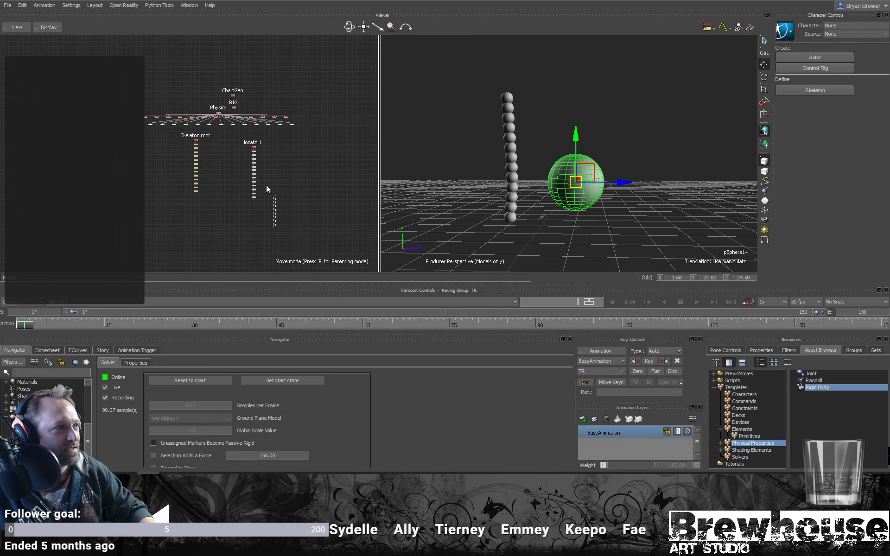
- Select the physics spheres under the Physics node and hide them to display only the chain geometry in the viewer
{"action": "left_click", "coordinate": [273, 167]}
{"action": "scroll", "coordinate": [280, 138], "scroll_direction": "up", "scroll_amount": 3}
{"action": "left_click_drag", "start_coordinate": [8, 116], "coordinate": [8, 116]}
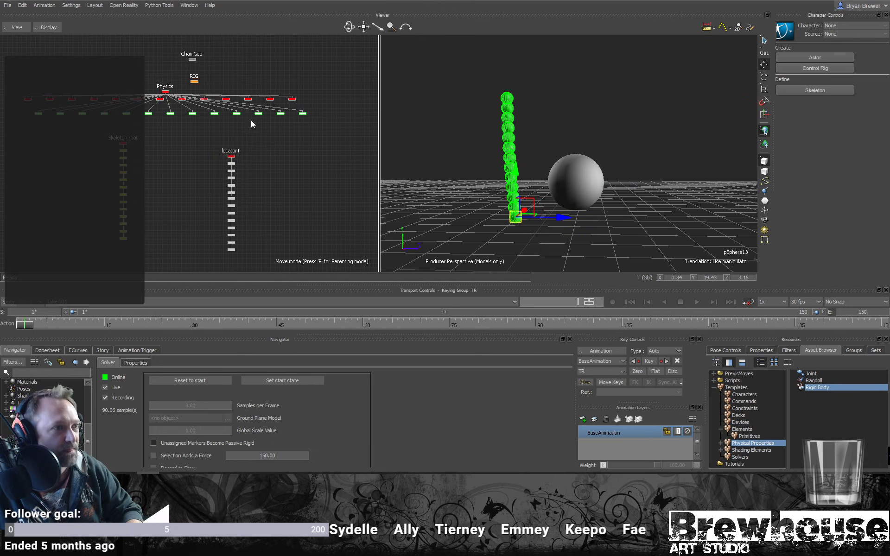
{"action": "left_click", "coordinate": [488, 154]}
- Push the large sphere into the chain links to test the collision, and stop and reset the simulation
{"action": "left_click", "coordinate": [591, 182]}
{"action": "left_click_drag", "start_coordinate": [591, 183], "coordinate": [586, 219], "text": "ctrl"}
{"action": "left_click_drag", "start_coordinate": [586, 219], "coordinate": [702, 196], "text": "shift"}
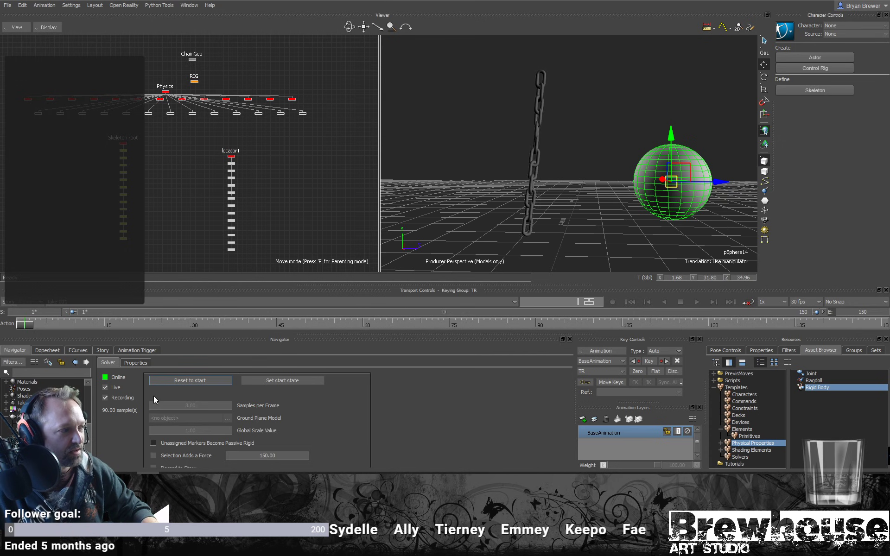
{"action": "left_click", "coordinate": [196, 381]}
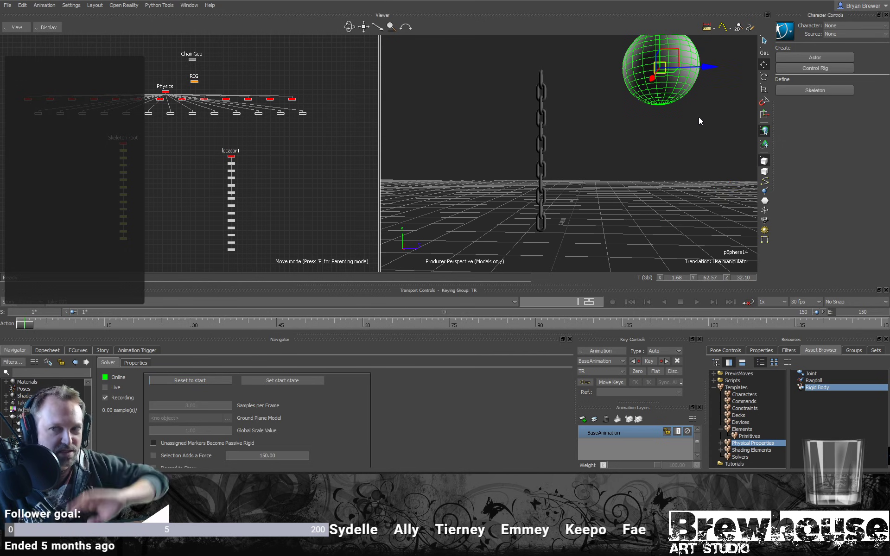
- Show the rig objects in the viewer, rotate RIG 180° about X, and lower it to about Y 24.55
{"action": "left_click", "coordinate": [642, 161]}
{"action": "scroll", "coordinate": [243, 92], "scroll_direction": "down", "scroll_amount": 2}
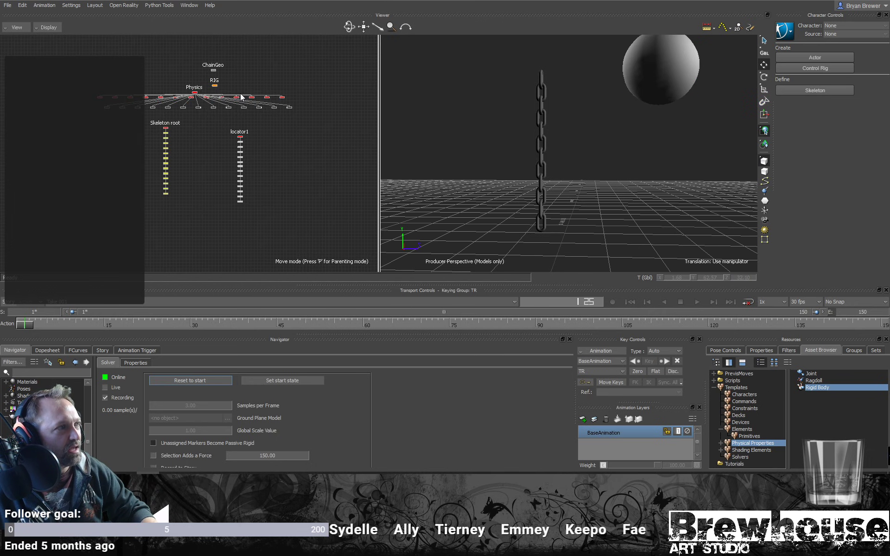
{"action": "left_click", "coordinate": [213, 86]}
{"action": "key", "text": "e"}
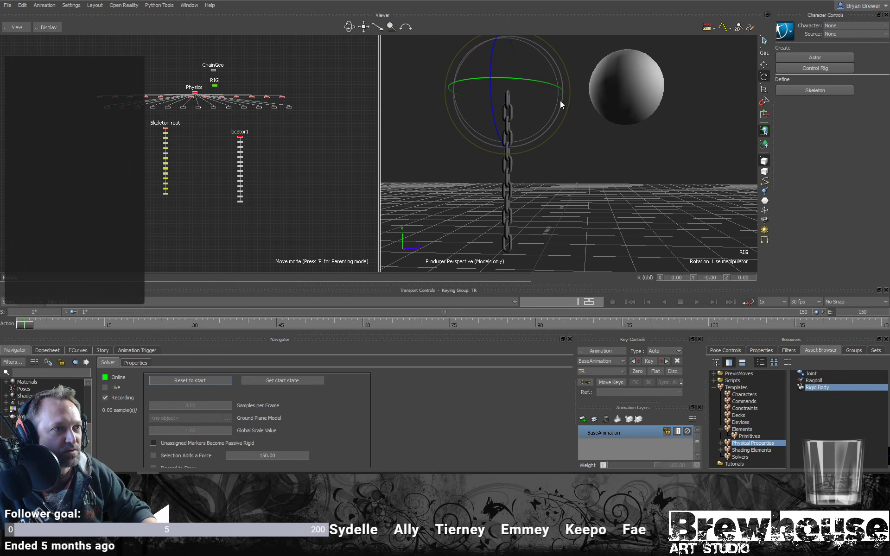
{"action": "key", "text": "ctrl+a"}
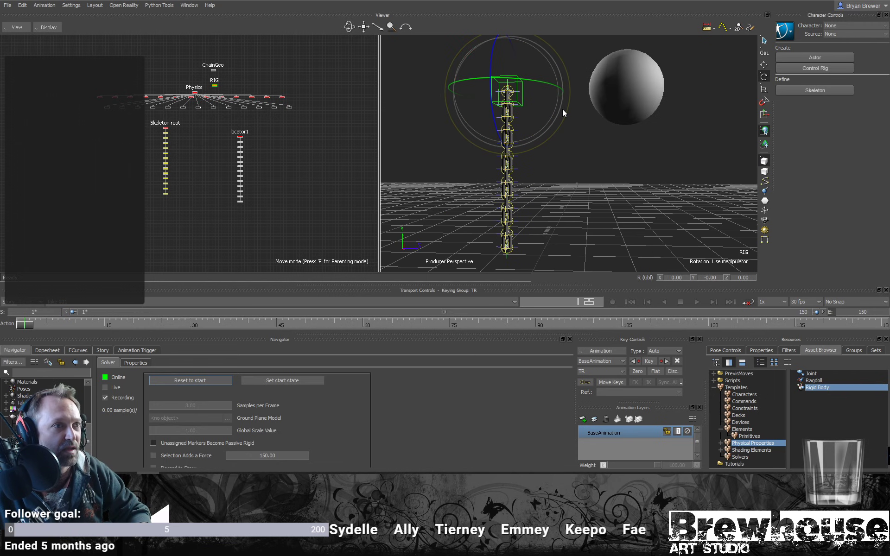
{"action": "left_click_drag", "start_coordinate": [561, 109], "coordinate": [461, 162]}
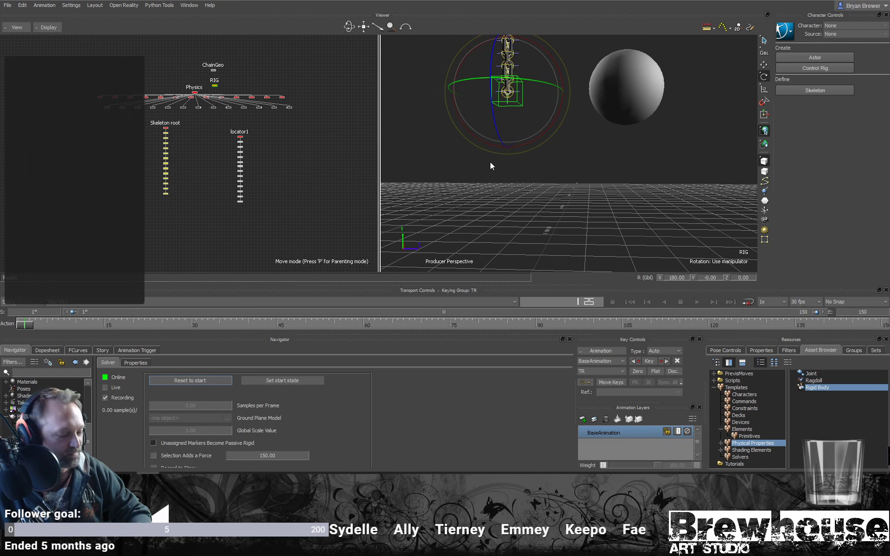
{"action": "left_click_drag", "start_coordinate": [506, 56], "coordinate": [518, 189]}
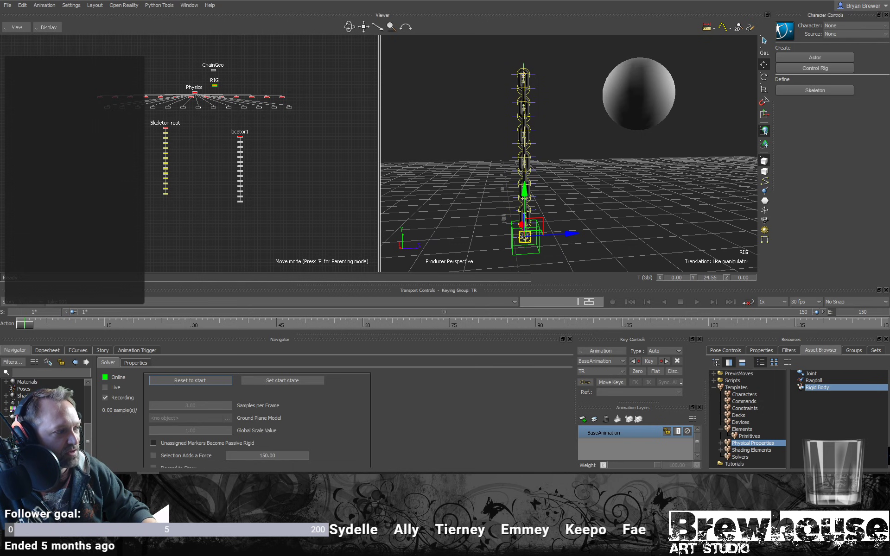
- Take the solver offline and set the Joint Chain's type to Spring
{"action": "double_click", "coordinate": [38, 437]}
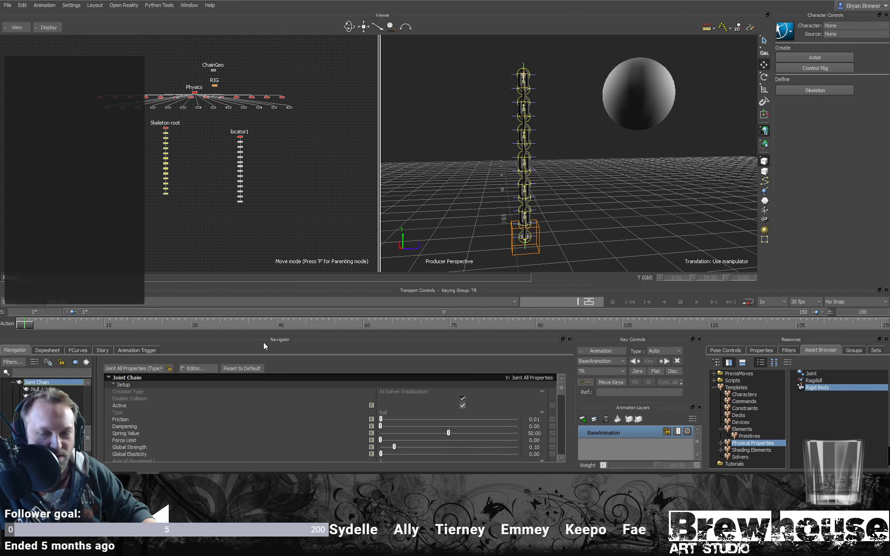
{"action": "scroll", "coordinate": [56, 409], "scroll_direction": "down", "scroll_amount": 2}
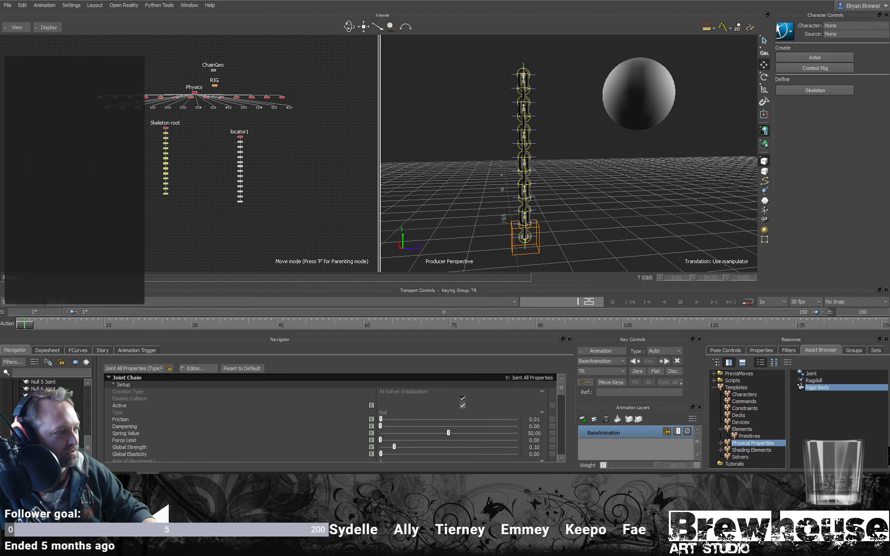
{"action": "double_click", "coordinate": [39, 436]}
{"action": "left_click", "coordinate": [105, 378]}
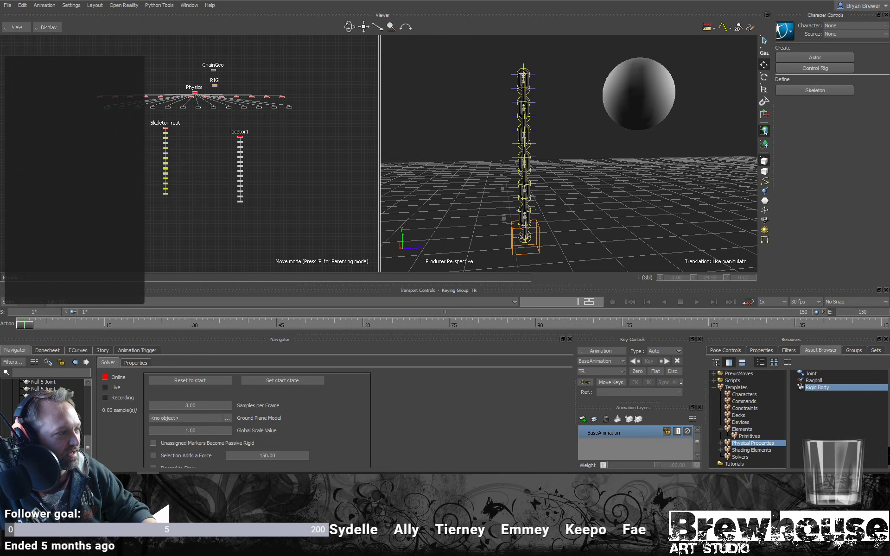
{"action": "double_click", "coordinate": [46, 396]}
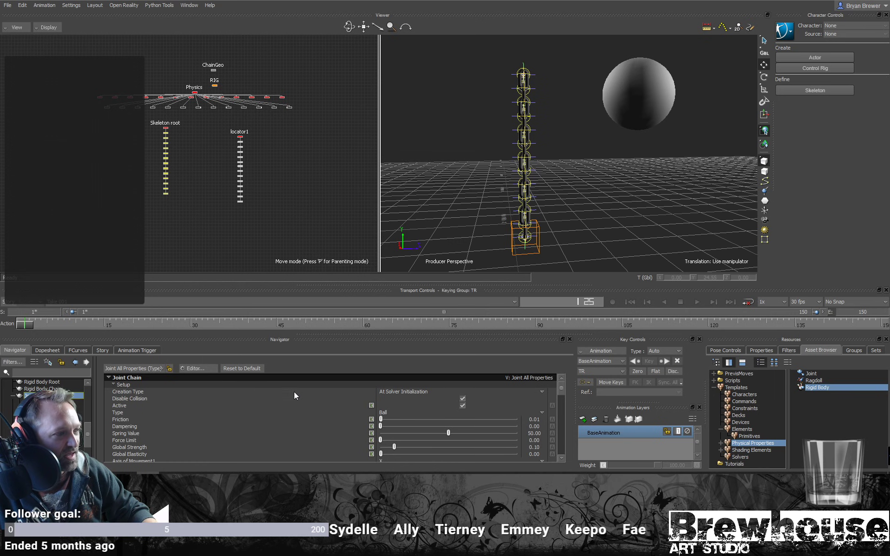
{"action": "left_click", "coordinate": [391, 413]}
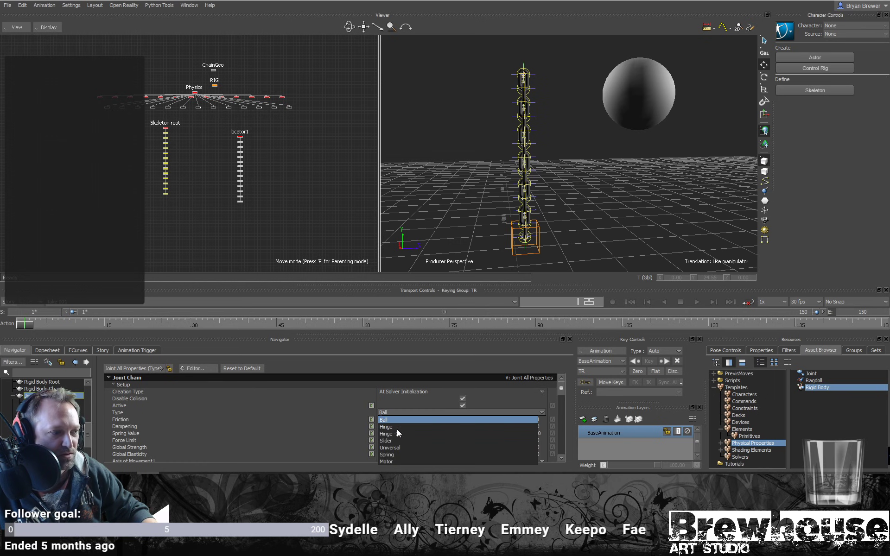
{"action": "left_click", "coordinate": [391, 455]}
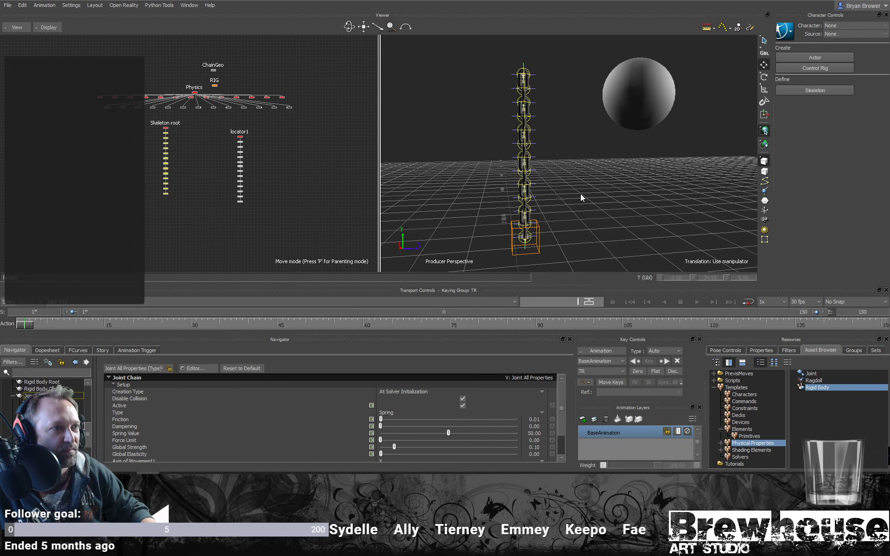
- Display models only in the viewer, put the solver Online, set its start state and run it Live with Recording
{"action": "key", "text": "ctrl+a"}
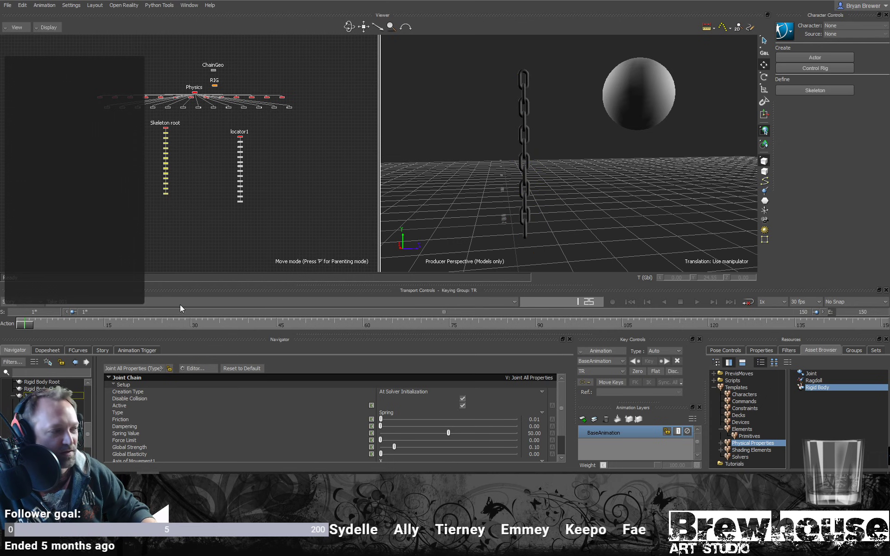
{"action": "left_click", "coordinate": [13, 396]}
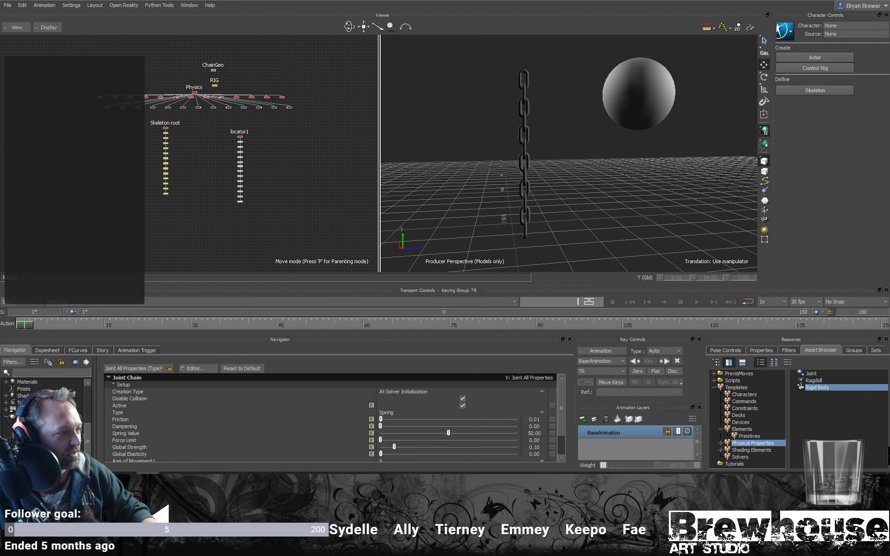
{"action": "double_click", "coordinate": [35, 424]}
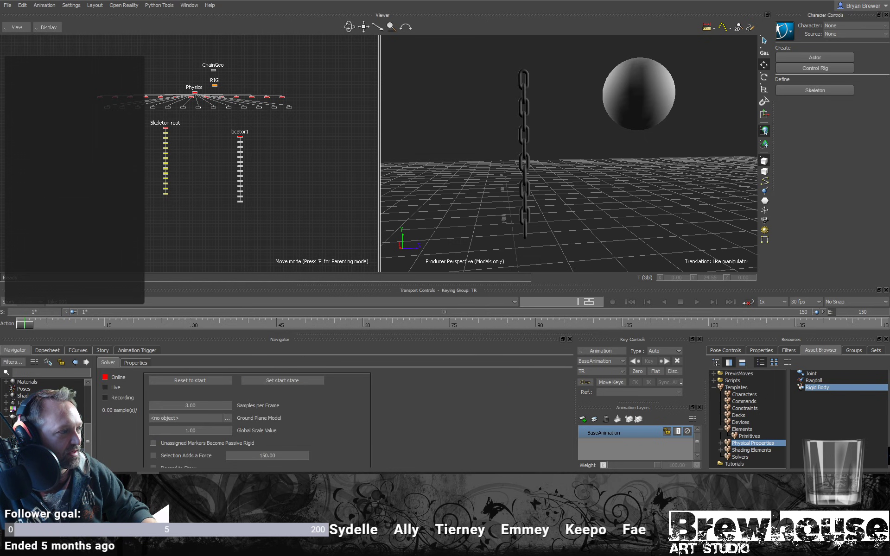
{"action": "left_click", "coordinate": [104, 378]}
{"action": "left_click", "coordinate": [105, 388]}
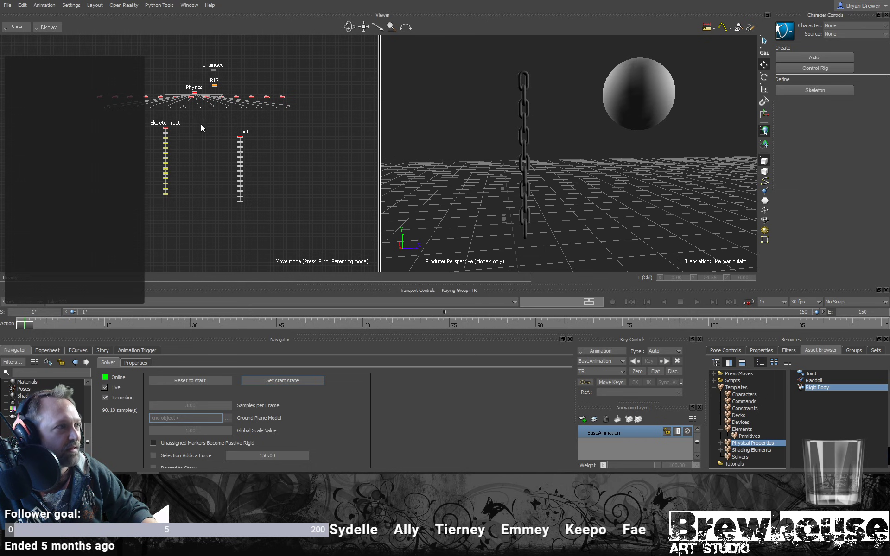
- Select RIG and slide it along Z to about -2.92 to test how the upright spring chain reacts
{"action": "left_click", "coordinate": [215, 86]}
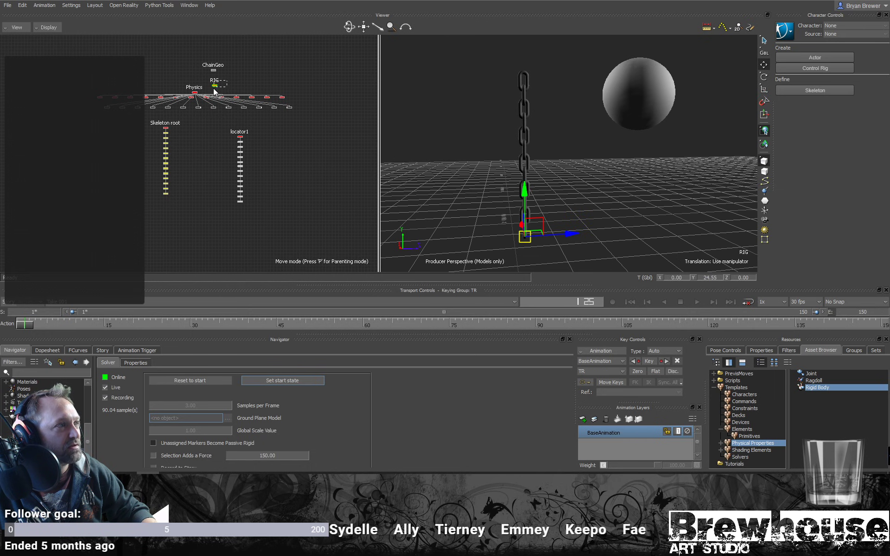
{"action": "left_click_drag", "start_coordinate": [571, 233], "coordinate": [604, 239]}
{"action": "left_click_drag", "start_coordinate": [589, 226], "coordinate": [544, 200], "text": "shift"}
{"action": "left_click_drag", "start_coordinate": [620, 215], "coordinate": [559, 214], "text": "ctrl"}
{"action": "left_click_drag", "start_coordinate": [559, 215], "coordinate": [553, 197], "text": "ctrl+shift"}
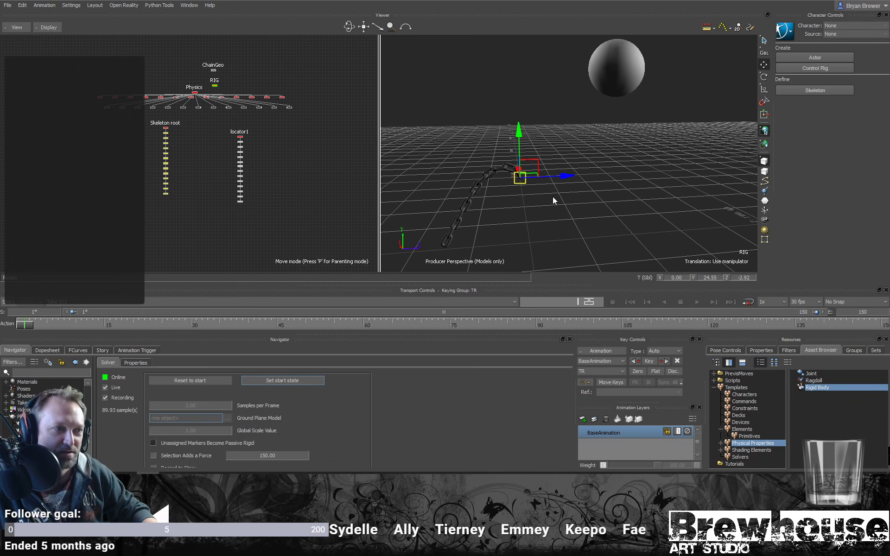
- Try rotating RIG while the simulation runs live, and undo the rotation
{"action": "key", "text": "e"}
{"action": "left_click_drag", "start_coordinate": [553, 132], "coordinate": [480, 187]}
{"action": "key", "text": "ctrl+z"}
{"action": "key", "text": "ctrl+z"}
{"action": "key", "text": "ctrl+z"}
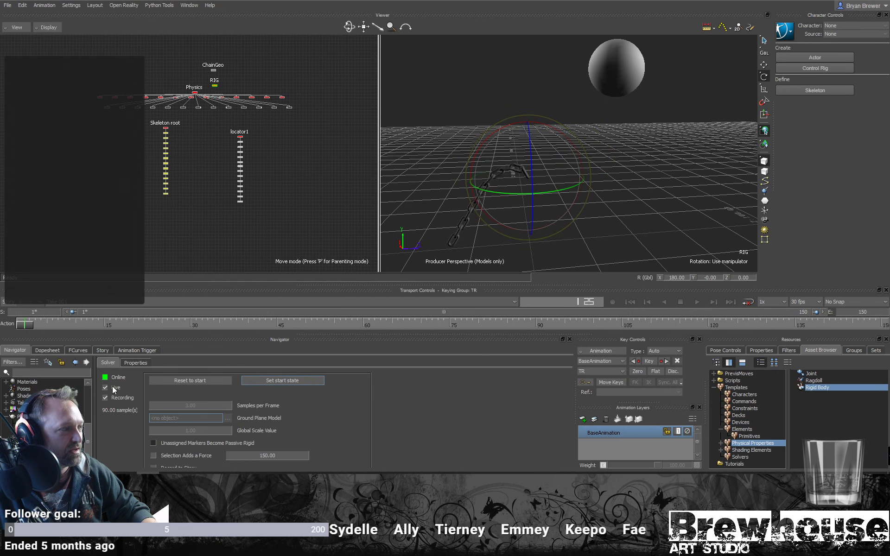
- Stop and reset the simulation, and scale all the small physics spheres under the Physics node down to about 0.07
{"action": "left_click", "coordinate": [182, 381]}
{"action": "left_click_drag", "start_coordinate": [321, 116], "coordinate": [91, 109]}
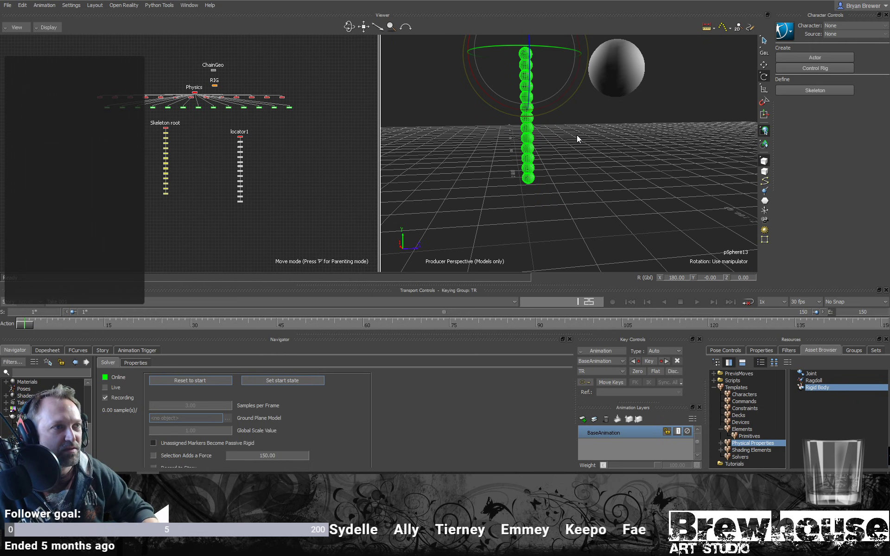
{"action": "middle_click_drag", "start_coordinate": [559, 132], "coordinate": [558, 138], "text": "alt"}
{"action": "right_click_drag", "start_coordinate": [558, 138], "coordinate": [589, 143], "text": "alt"}
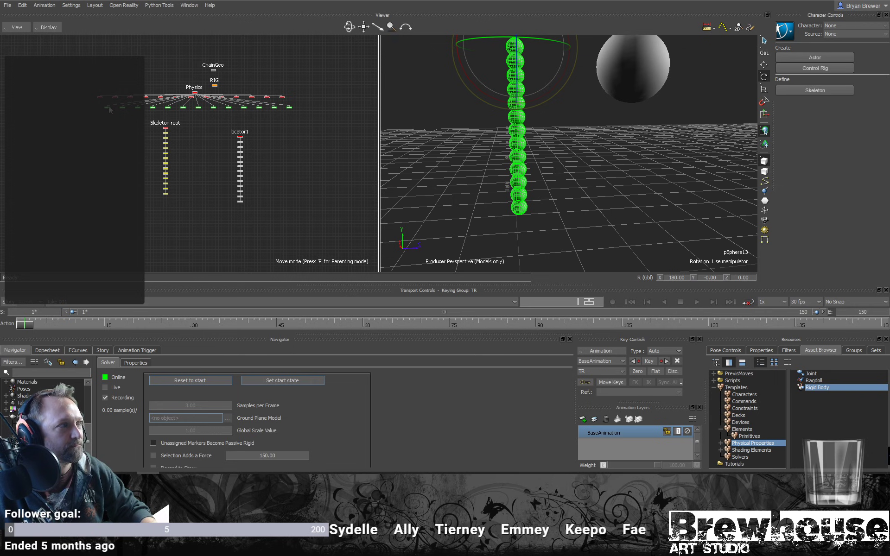
{"action": "left_click_drag", "start_coordinate": [293, 115], "coordinate": [296, 115]}
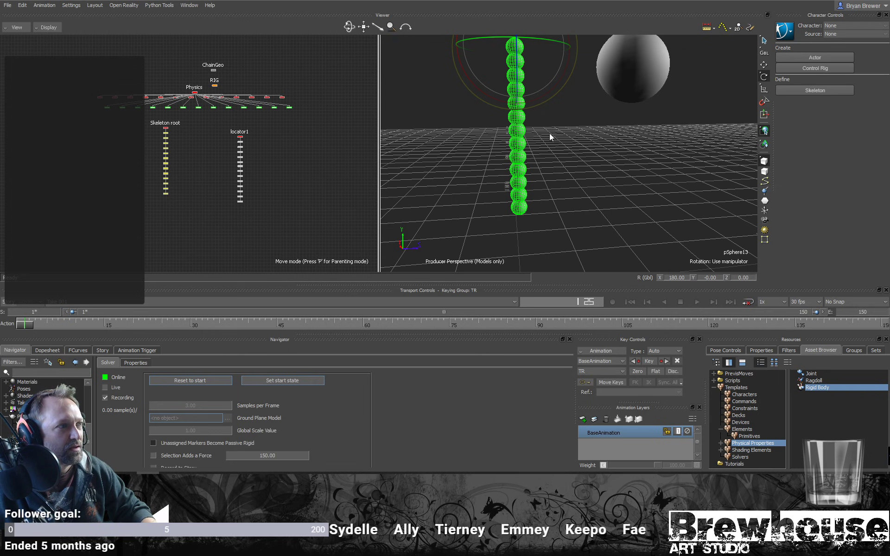
{"action": "key", "text": "r"}
{"action": "key", "text": "f"}
{"action": "left_click_drag", "start_coordinate": [595, 111], "coordinate": [429, 114], "text": "alt"}
- Exclude the topmost spheres from the selection one by one, scaling the remaining ones to about 0.10 from pSphere12 and 0.13 from pSphere11
{"action": "left_click_drag", "start_coordinate": [277, 102], "coordinate": [202, 107]}
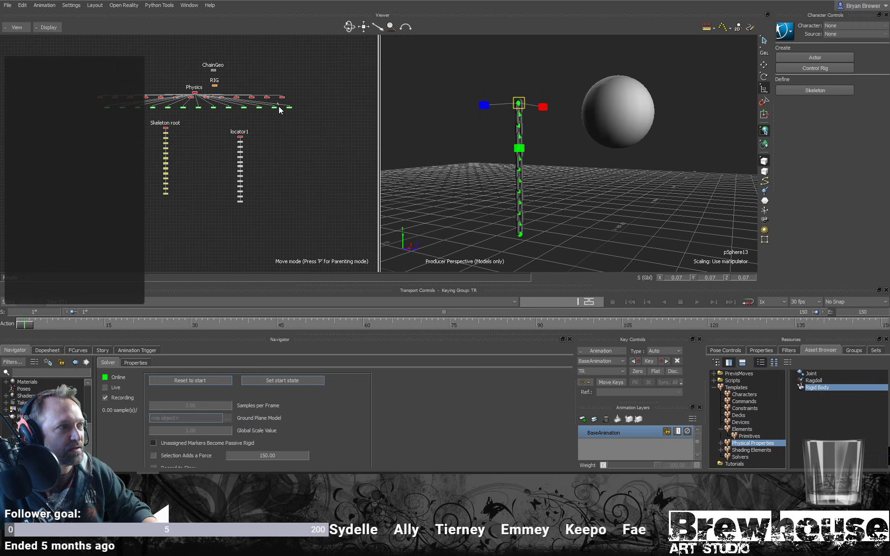
{"action": "left_click_drag", "start_coordinate": [296, 111], "coordinate": [304, 117]}
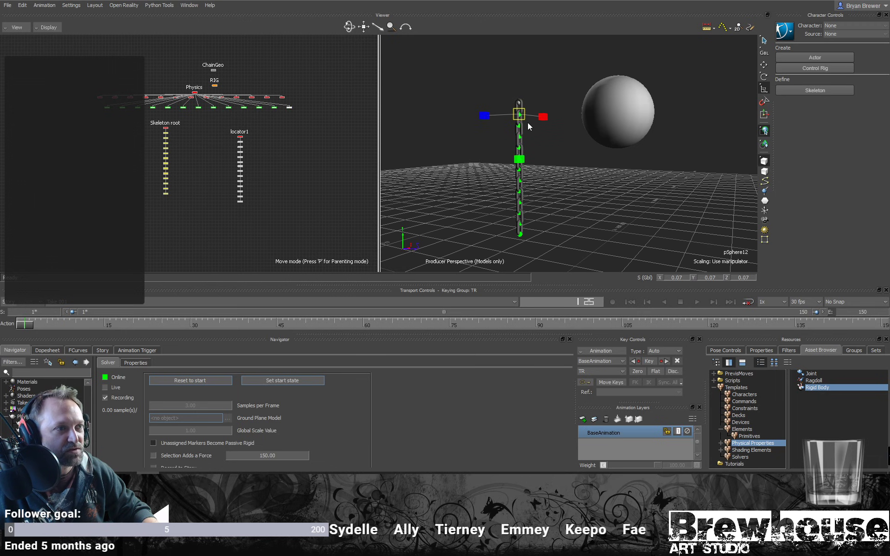
{"action": "left_click_drag", "start_coordinate": [519, 117], "coordinate": [535, 113]}
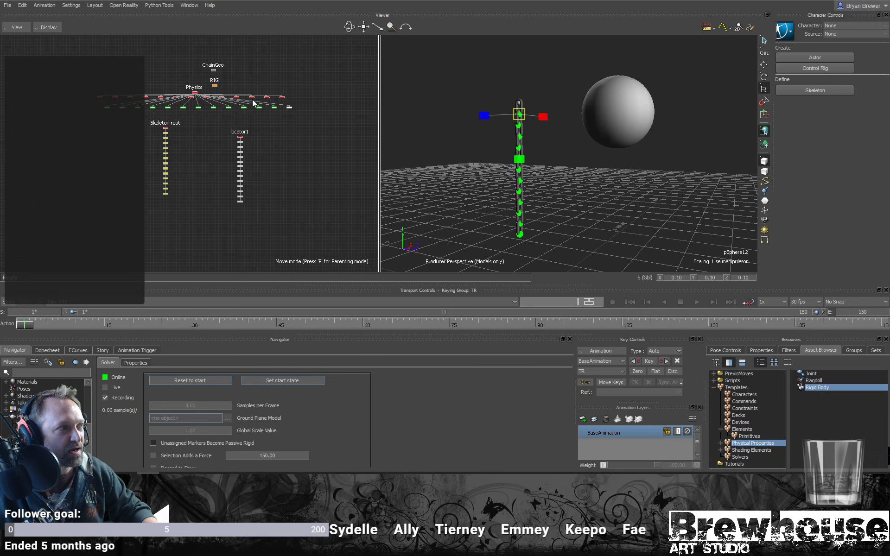
{"action": "left_click_drag", "start_coordinate": [276, 103], "coordinate": [282, 116], "text": "ctrl"}
{"action": "left_click_drag", "start_coordinate": [516, 129], "coordinate": [533, 126]}
{"action": "left_click_drag", "start_coordinate": [254, 119], "coordinate": [254, 118], "text": "ctrl"}
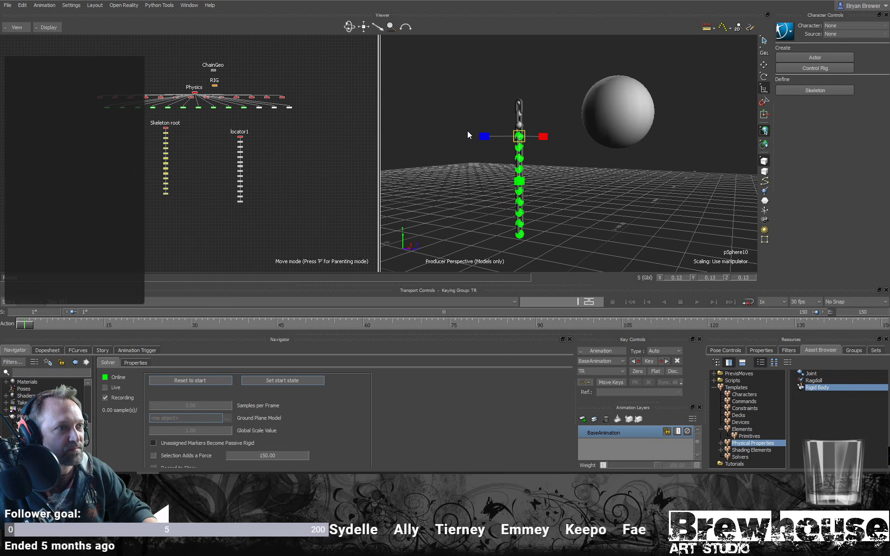
- Continue the taper down the chain, scaling the remaining spheres to about 0.30 at pSphere7 and 0.34 at pSphere6
{"action": "left_click_drag", "start_coordinate": [519, 141], "coordinate": [526, 174]}
{"action": "left_click", "coordinate": [244, 107]}
{"action": "left_click", "coordinate": [229, 107]}
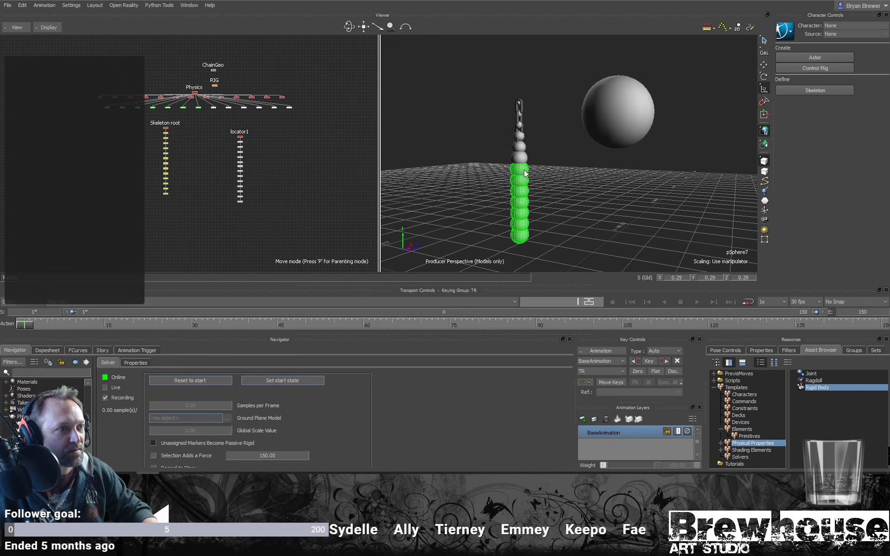
{"action": "left_click", "coordinate": [199, 114], "text": "ctrl"}
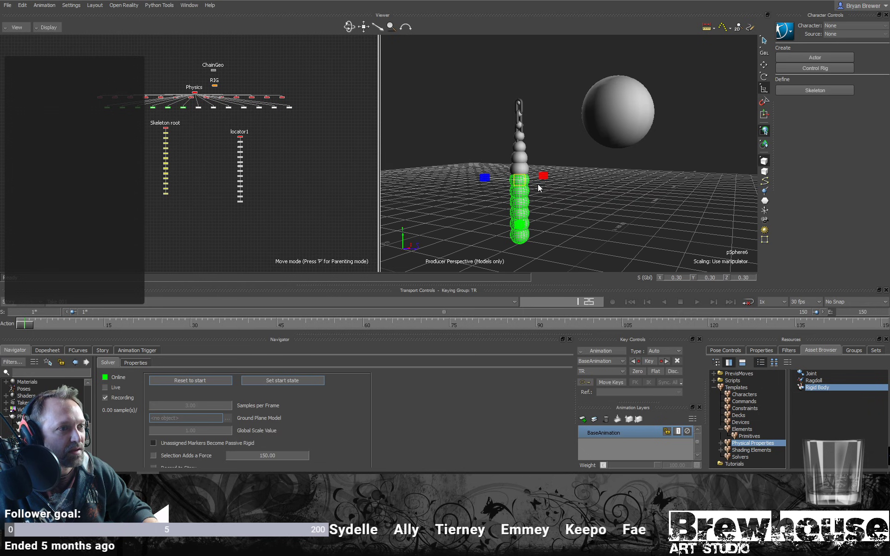
{"action": "left_click_drag", "start_coordinate": [523, 183], "coordinate": [528, 184]}
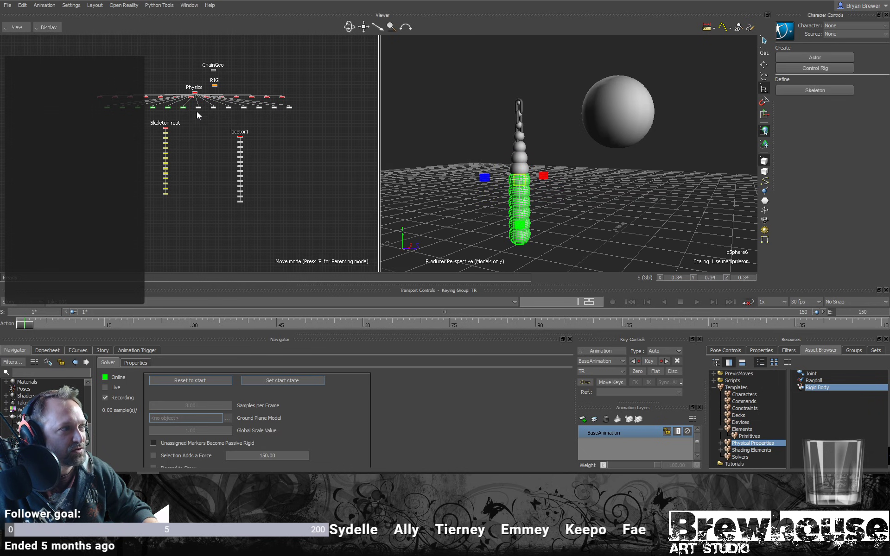
- Enlarge the lower spheres progressively to a scale of about 0.38 at pSphere5, 0.43 at pSphere4 and 0.46 at pSphere3
{"action": "left_click", "coordinate": [184, 108], "text": "ctrl"}
{"action": "left_click_drag", "start_coordinate": [526, 195], "coordinate": [527, 193]}
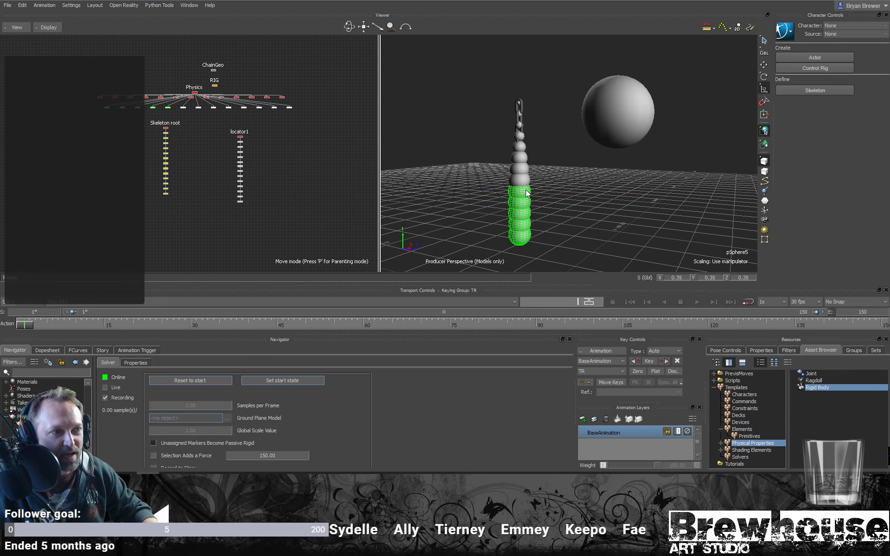
{"action": "left_click", "coordinate": [168, 108], "text": "ctrl"}
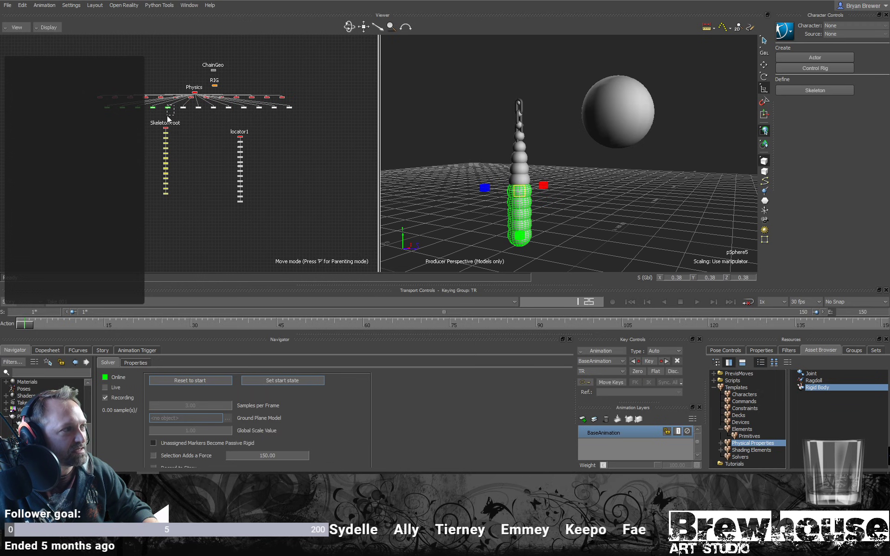
{"action": "left_click_drag", "start_coordinate": [518, 206], "coordinate": [523, 200]}
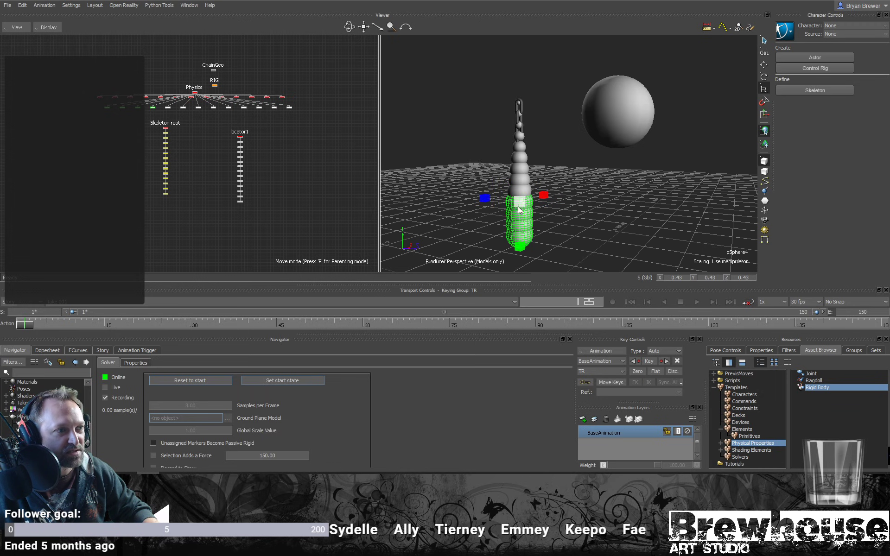
{"action": "left_click", "coordinate": [153, 108], "text": "ctrl"}
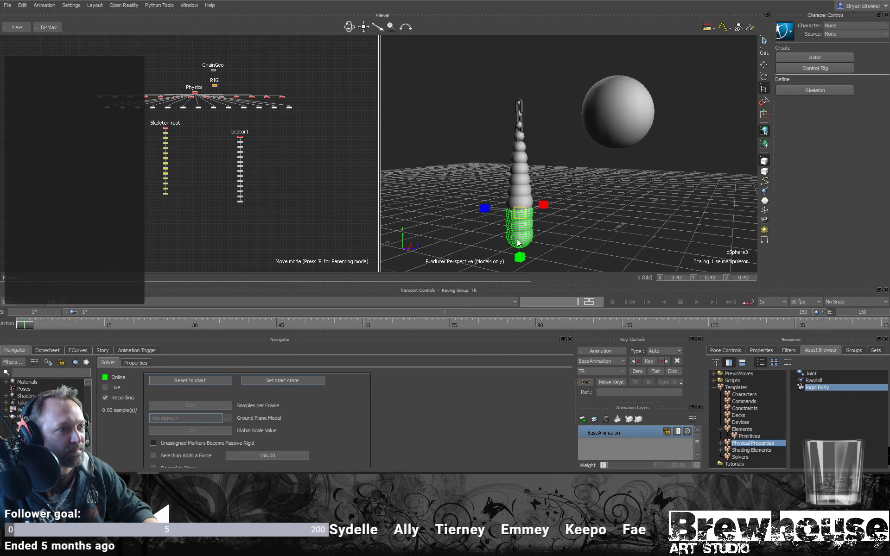
{"action": "left_click_drag", "start_coordinate": [525, 221], "coordinate": [528, 224]}
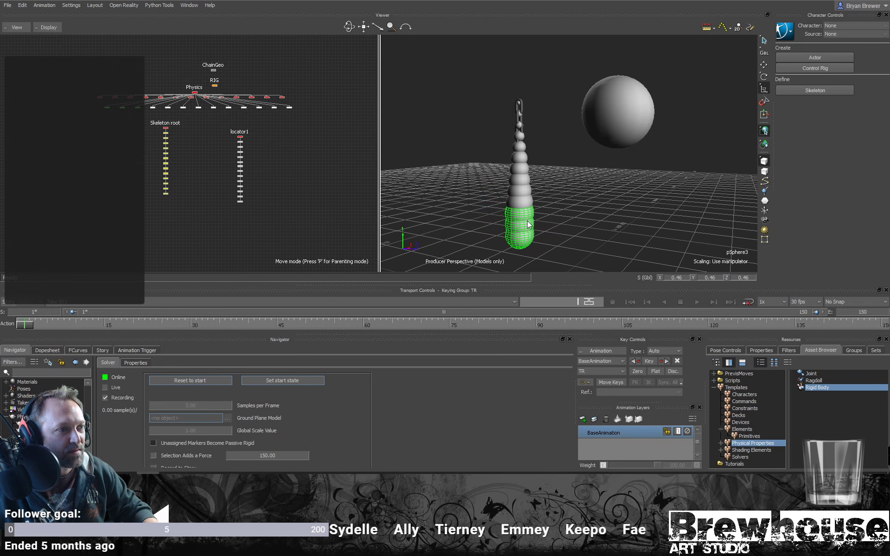
- Finish the taper at the chain's base by scaling pSphere2 to about 0.49 and pSphere1 to about 0.51
{"action": "left_click", "coordinate": [139, 107], "text": "ctrl"}
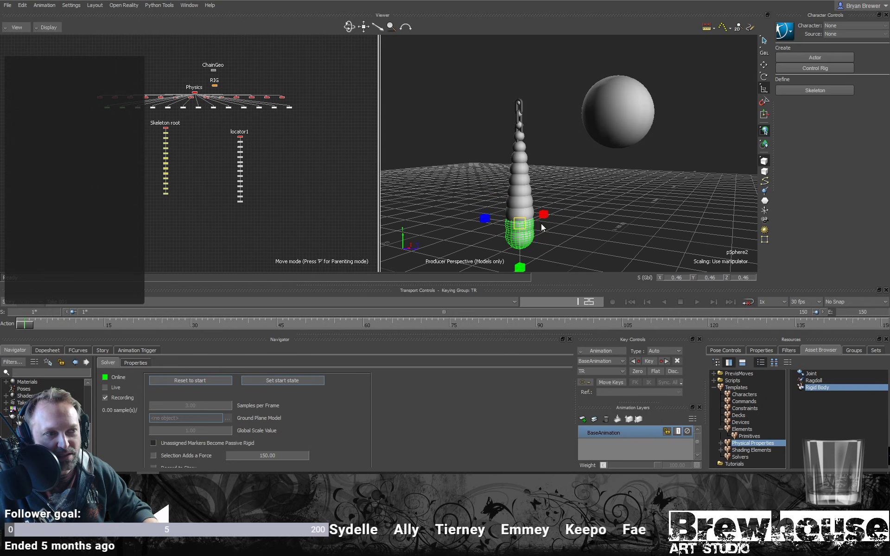
{"action": "left_click_drag", "start_coordinate": [516, 224], "coordinate": [519, 226]}
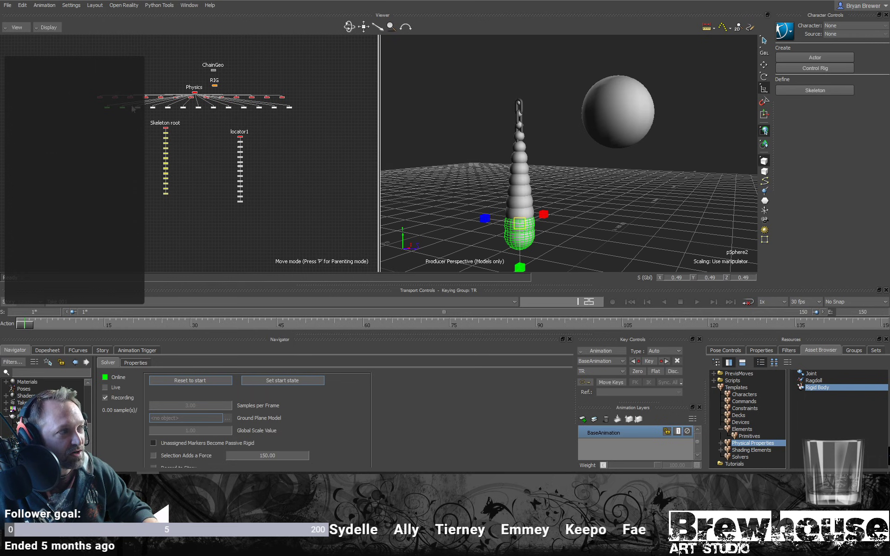
{"action": "left_click_drag", "start_coordinate": [118, 115], "coordinate": [117, 116], "text": "ctrl"}
{"action": "left_click_drag", "start_coordinate": [520, 235], "coordinate": [523, 236]}
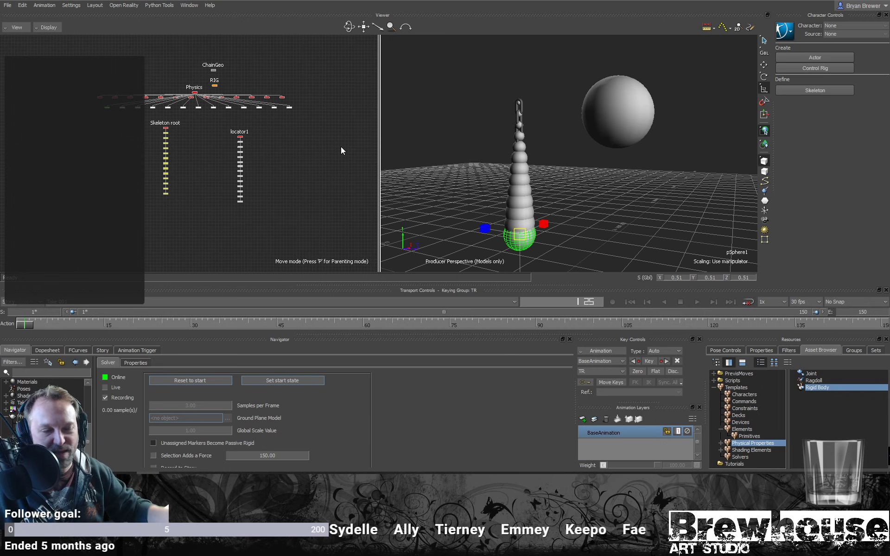
- Select all the tapered physics spheres and scale them down together, bringing pSphere13 to about 0.05, and clear the selection
{"action": "left_click_drag", "start_coordinate": [293, 112], "coordinate": [216, 108]}
{"action": "left_click_drag", "start_coordinate": [89, 106], "coordinate": [93, 109]}
{"action": "left_click_drag", "start_coordinate": [522, 105], "coordinate": [502, 108]}
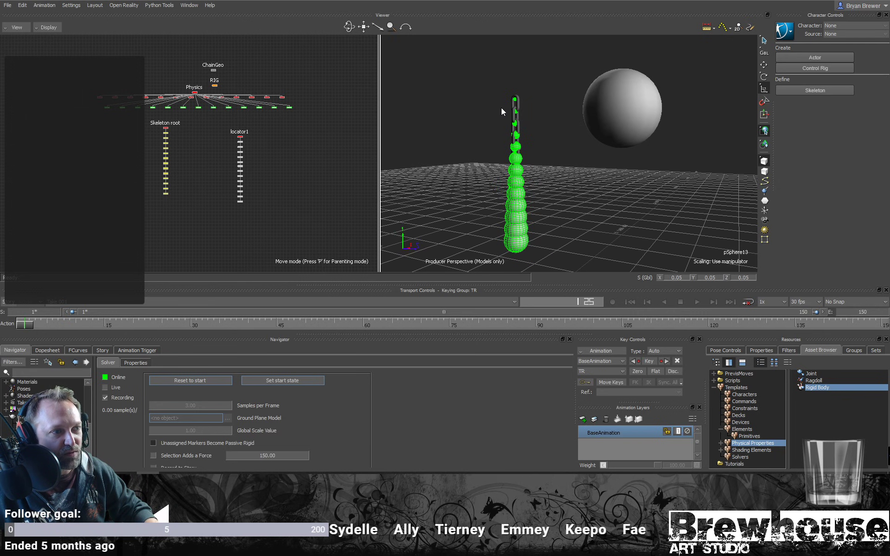
{"action": "left_click", "coordinate": [551, 145]}
{"action": "scroll", "coordinate": [551, 146], "scroll_direction": "down", "scroll_amount": 2}
{"action": "left_click_drag", "start_coordinate": [551, 146], "coordinate": [559, 150], "text": "ctrl+shift"}
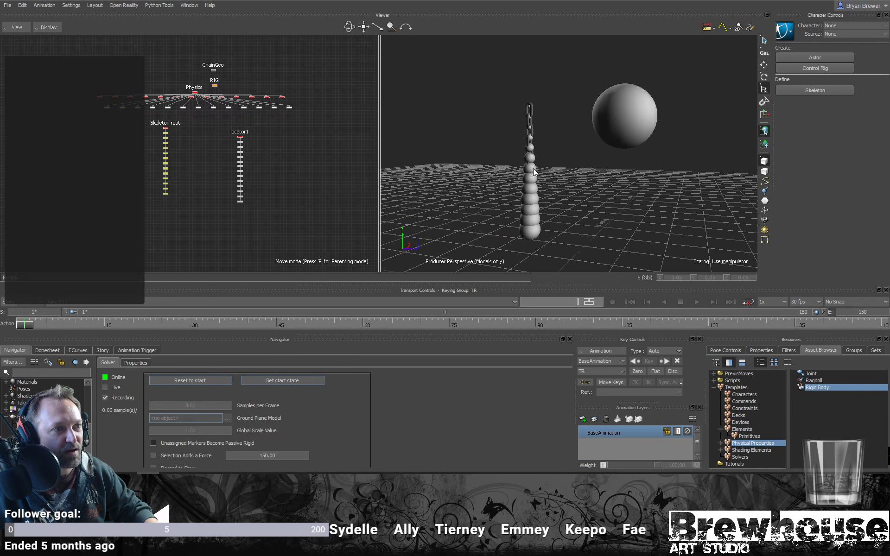
- Run the solver Live and move RIG along Z to about -8.91 to test the tapered chain
{"action": "left_click", "coordinate": [105, 388]}
{"action": "left_click_drag", "start_coordinate": [180, 122], "coordinate": [165, 133]}
{"action": "left_click_drag", "start_coordinate": [217, 86], "coordinate": [215, 87]}
{"action": "key", "text": "t"}
{"action": "mouse_move", "coordinate": [563, 233]}
{"action": "left_mouse_down"}
{"action": "mouse_move", "coordinate": [588, 237]}
{"action": "mouse_move", "coordinate": [519, 228]}
{"action": "mouse_move", "coordinate": [564, 229]}
{"action": "mouse_move", "coordinate": [530, 226]}
{"action": "mouse_move", "coordinate": [551, 231]}
{"action": "left_mouse_up"}
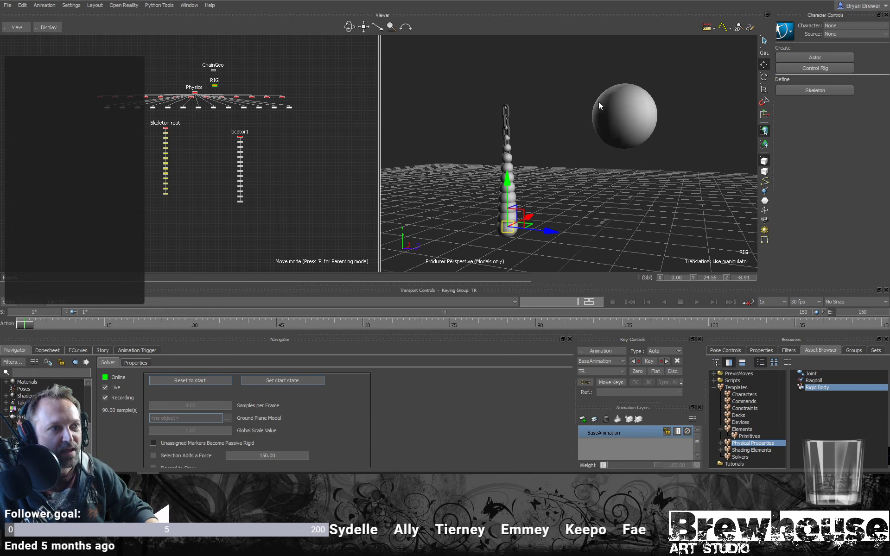
- Move the large sphere pSphere14 around the tapered chain to test collision, ending at about Y 47.59, Z 48.65
{"action": "left_click", "coordinate": [612, 133]}
{"action": "left_click_drag", "start_coordinate": [642, 104], "coordinate": [700, 152]}
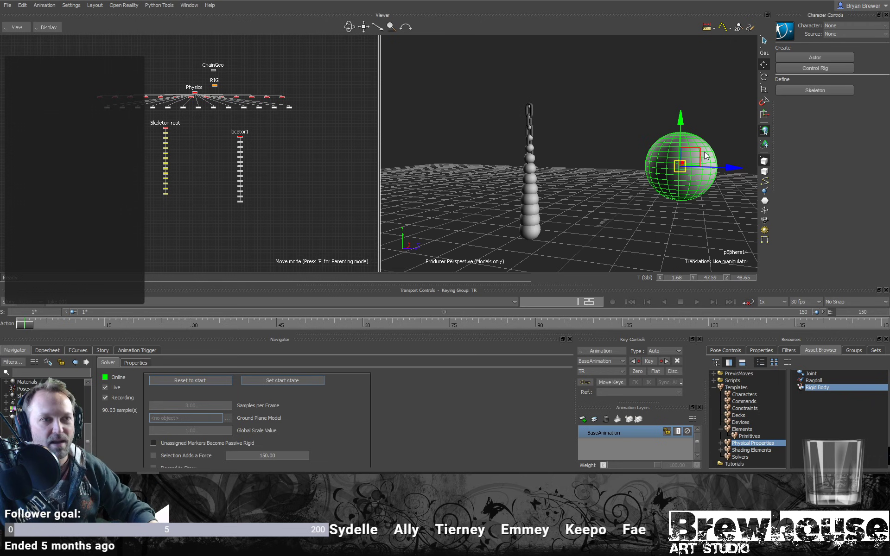
- Move pSphere14 to about Y 56.04, Z 22.38 above the chain, and stop the Live solver and reset it to start
{"action": "left_click_drag", "start_coordinate": [696, 169], "coordinate": [576, 106]}
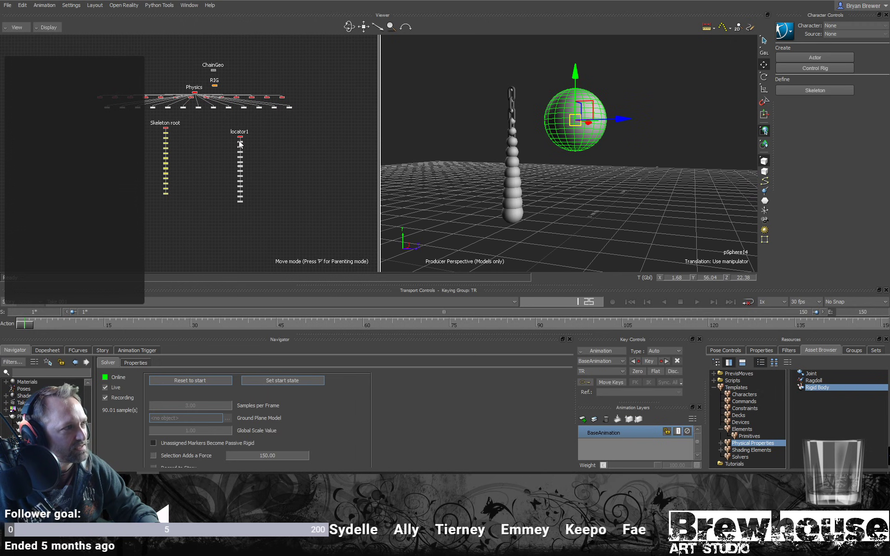
{"action": "left_click_drag", "start_coordinate": [221, 82], "coordinate": [206, 90]}
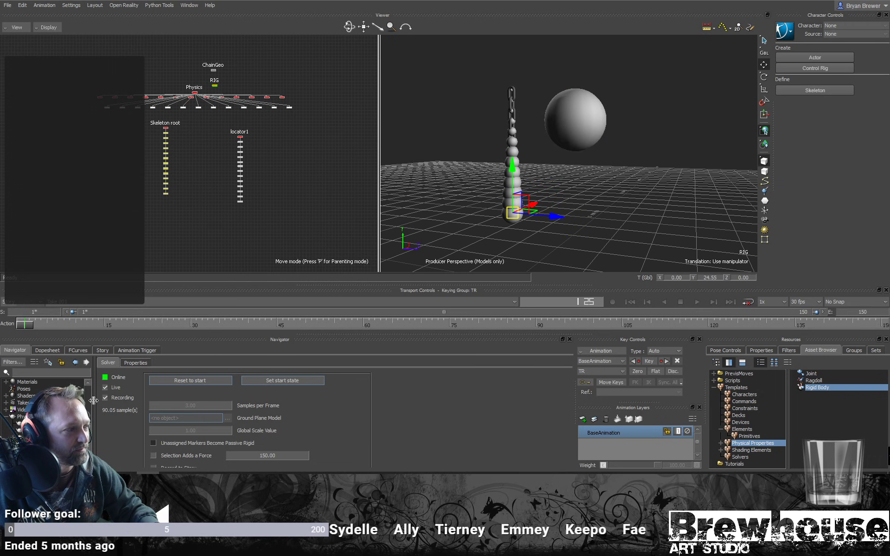
{"action": "left_click", "coordinate": [106, 389]}
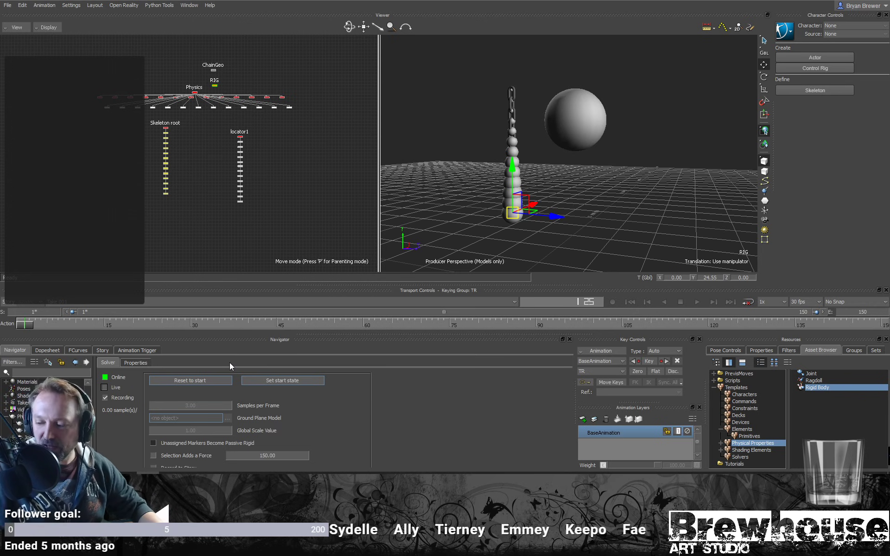
{"action": "left_click", "coordinate": [207, 380]}
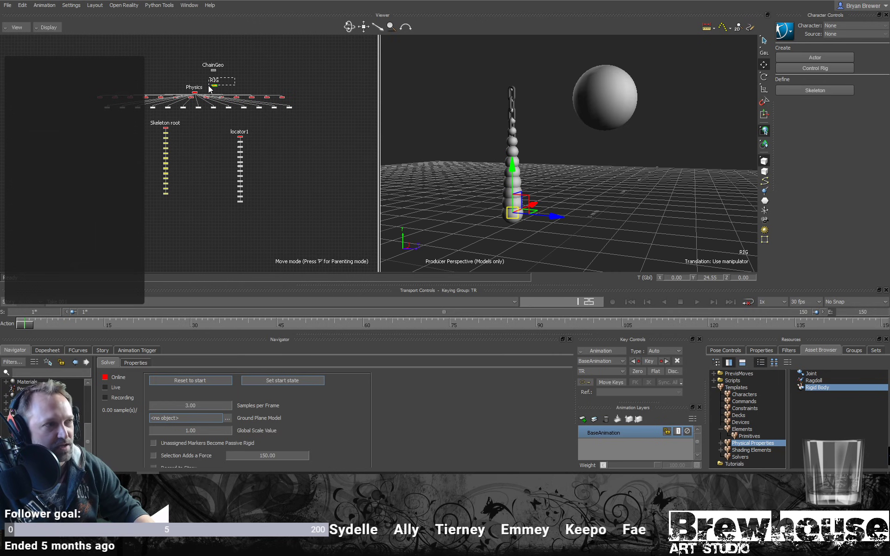
- Key RIG at frame 1 and key a moved pose at frame 14, rotated to about X -138.14, Y -42.27, Z 47.70
{"action": "left_click_drag", "start_coordinate": [575, 200], "coordinate": [598, 200], "text": "ctrl+shift"}
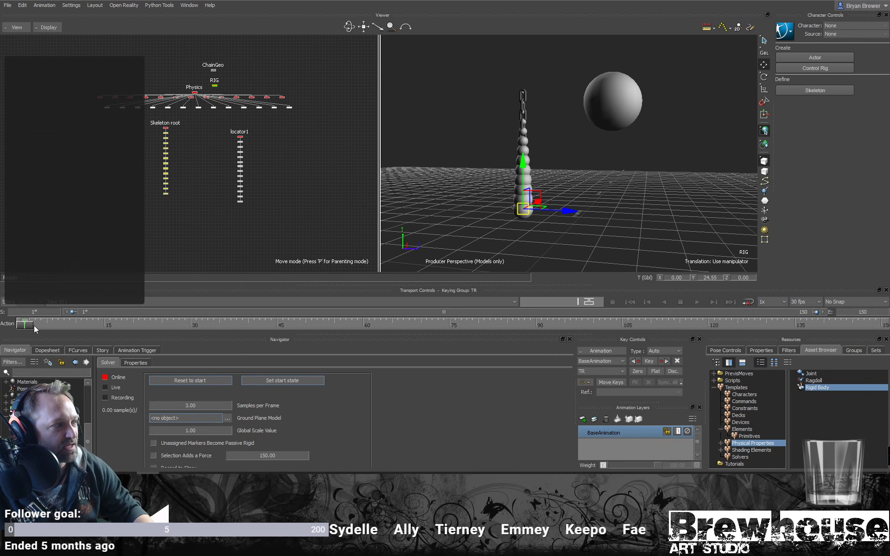
{"action": "left_click_drag", "start_coordinate": [28, 325], "coordinate": [104, 327]}
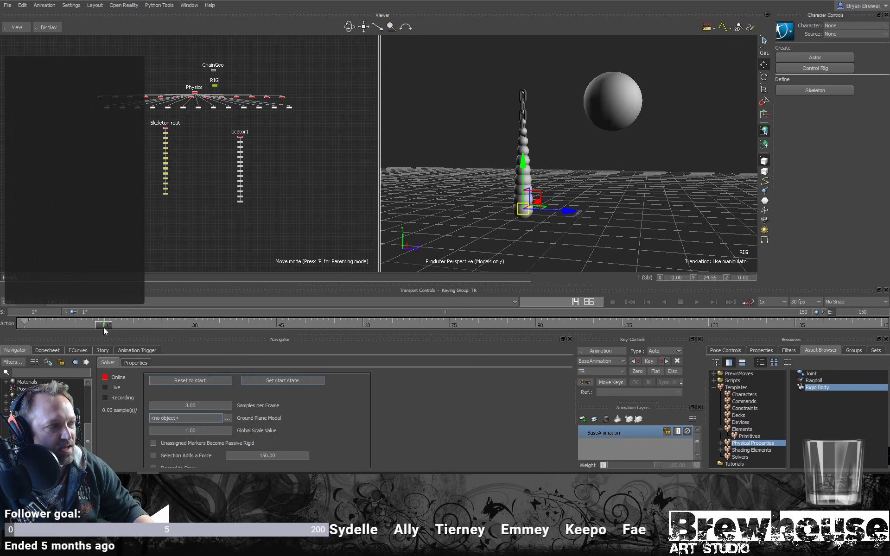
{"action": "key", "text": "r"}
{"action": "left_click_drag", "start_coordinate": [545, 228], "coordinate": [548, 238]}
{"action": "key", "text": "t"}
{"action": "left_click_drag", "start_coordinate": [535, 201], "coordinate": [590, 175]}
{"action": "scroll", "coordinate": [518, 152], "scroll_direction": "down", "scroll_amount": 2}
{"action": "key", "text": "r"}
{"action": "left_click_drag", "start_coordinate": [556, 145], "coordinate": [506, 209]}
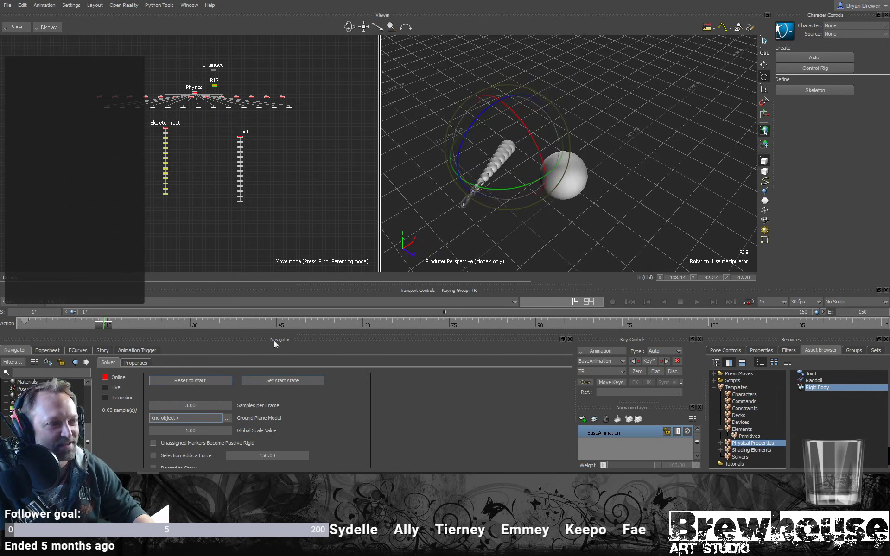
- Key RIG at frame 30 at about X 6.29, Y 56.90, Z -0.68
{"action": "left_click_drag", "start_coordinate": [105, 325], "coordinate": [191, 327]}
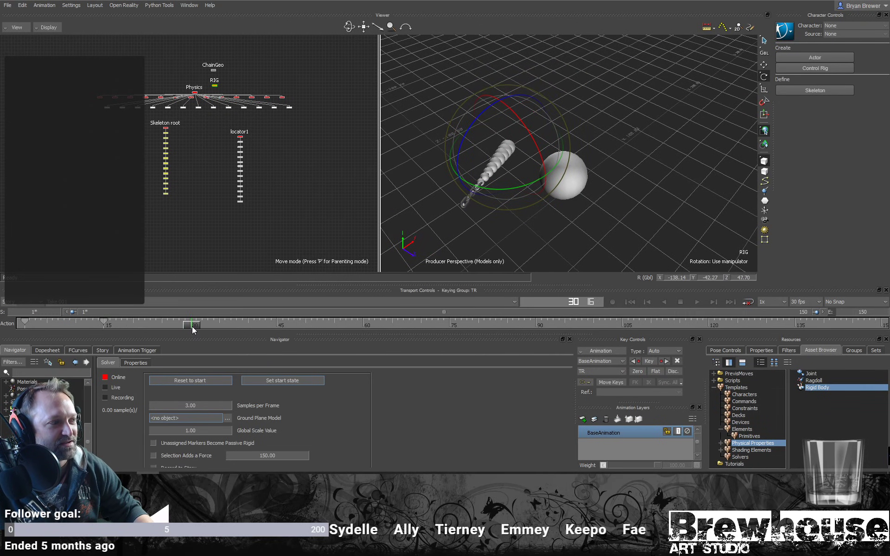
{"action": "left_click_drag", "start_coordinate": [494, 187], "coordinate": [610, 160]}
{"action": "key", "text": "t"}
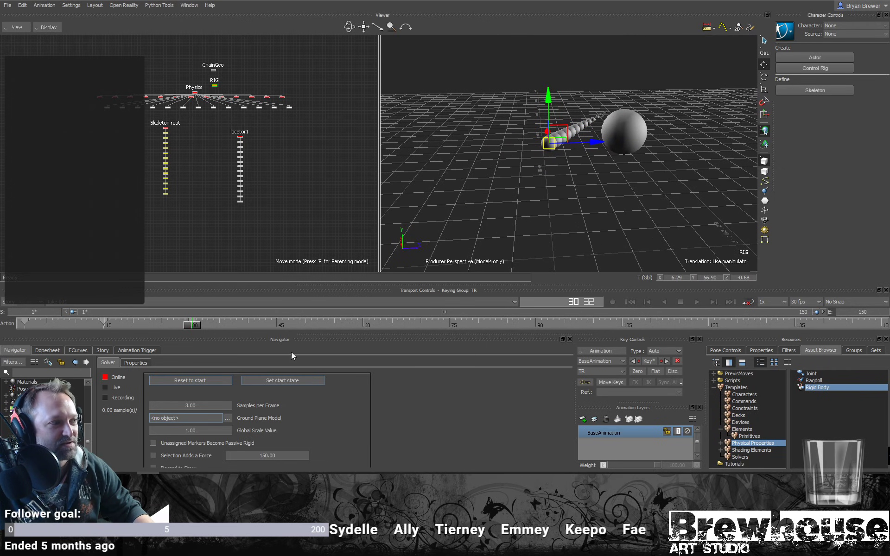
- Preview the keyed RIG motion and shorten the timeline to end at frame 30
{"action": "left_click_drag", "start_coordinate": [196, 325], "coordinate": [22, 320]}
{"action": "key", "text": "ctrl+space"}
{"action": "key", "text": "ctrl+space"}
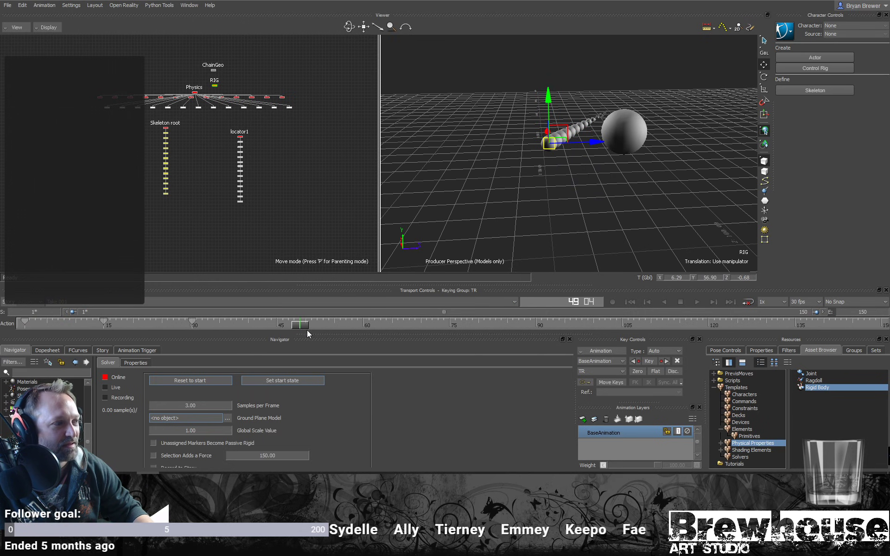
{"action": "left_click_drag", "start_coordinate": [281, 319], "coordinate": [24, 320]}
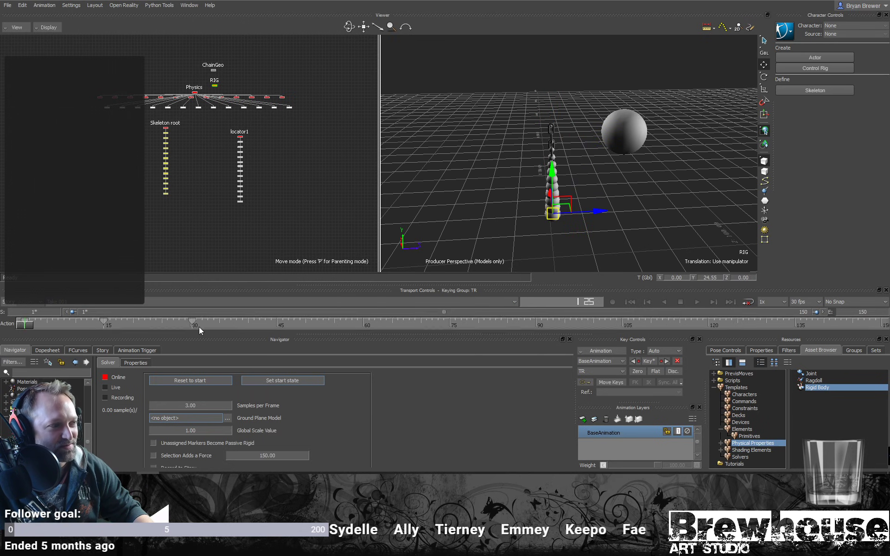
{"action": "left_click", "coordinate": [872, 312]}
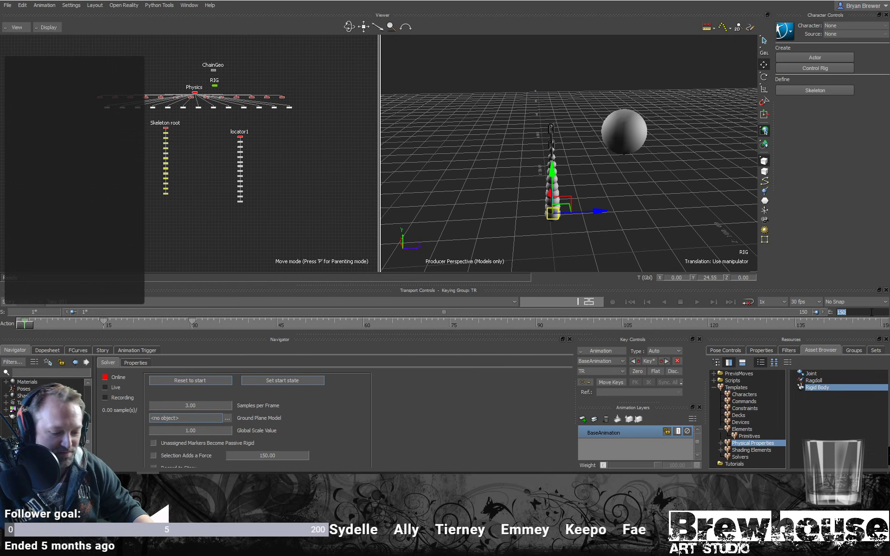
{"action": "type", "text": "30"}
{"action": "key", "text": "Return"}
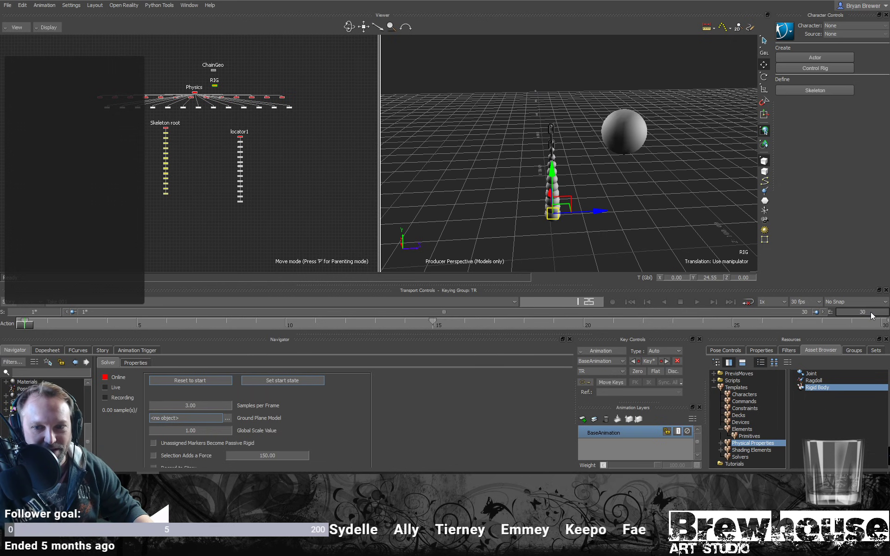
- Play back the 30-frame RIG animation, rewind to frame 1 and play it again with the physics solver Live
{"action": "right_click_drag", "start_coordinate": [533, 189], "coordinate": [663, 202], "text": "alt"}
{"action": "left_click_drag", "start_coordinate": [663, 203], "coordinate": [644, 202], "text": "alt"}
{"action": "key", "text": "space"}
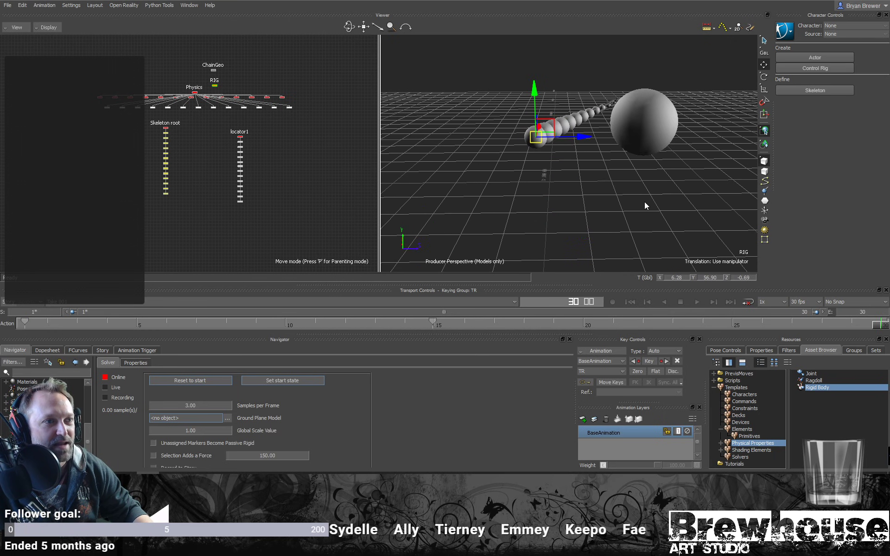
{"action": "left_click", "coordinate": [766, 328]}
{"action": "left_click_drag", "start_coordinate": [765, 326], "coordinate": [19, 319]}
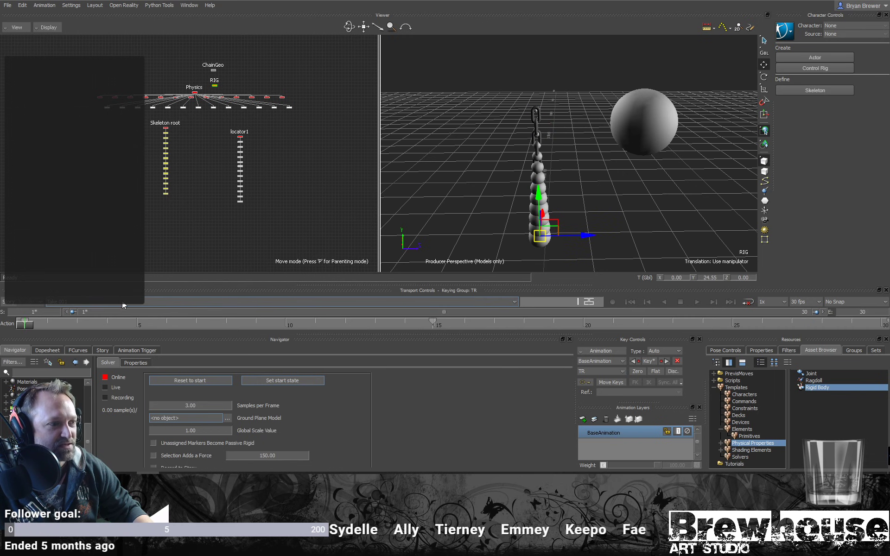
{"action": "left_click", "coordinate": [104, 388]}
{"action": "key", "text": "space"}
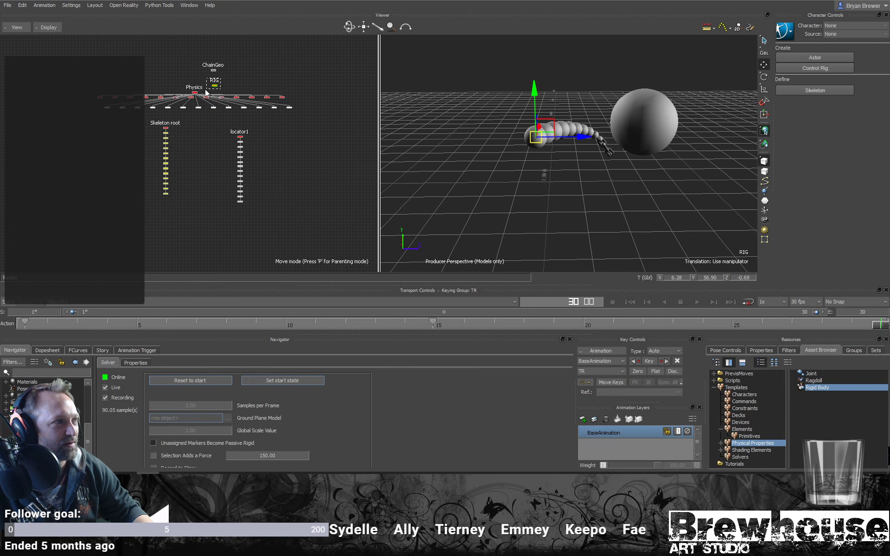
- Raise RIG's Y translation curve so that its value at frame 30 is about 67.32
{"action": "left_click", "coordinate": [78, 351]}
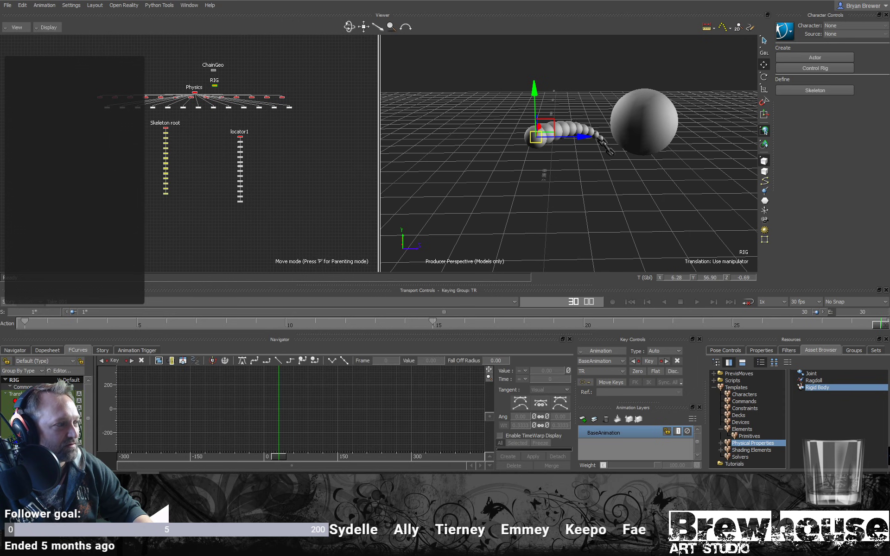
{"action": "left_click", "coordinate": [28, 408]}
{"action": "key", "text": "a"}
{"action": "left_click_drag", "start_coordinate": [413, 414], "coordinate": [306, 399], "text": "ctrl"}
{"action": "left_click_drag", "start_coordinate": [108, 391], "coordinate": [109, 375]}
{"action": "left_click_drag", "start_coordinate": [453, 229], "coordinate": [448, 208], "text": "ctrl+shift"}
- Reshape RIG's Z translation curve to about 3.39 at frame 14 and about 5.52 at frame 30
{"action": "left_click", "coordinate": [28, 415]}
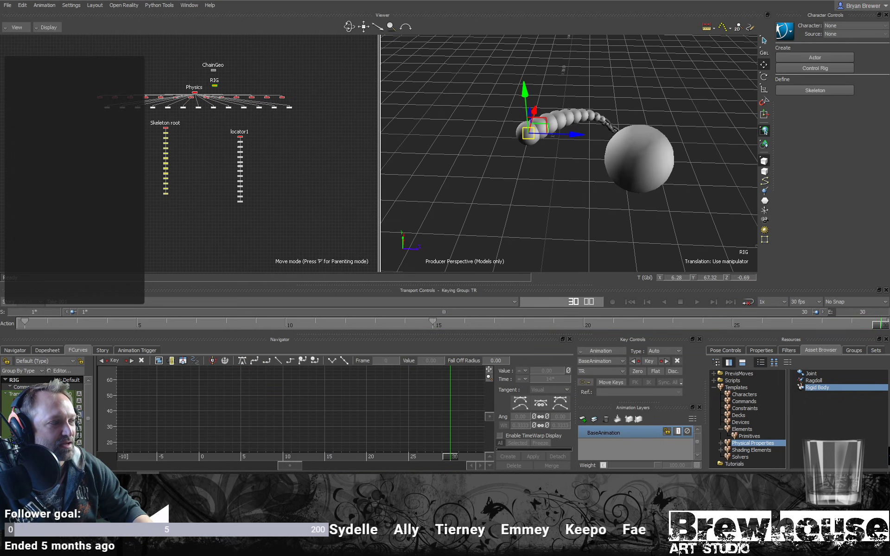
{"action": "left_click_drag", "start_coordinate": [404, 427], "coordinate": [286, 410], "text": "ctrl"}
{"action": "key", "text": "a"}
{"action": "left_click_drag", "start_coordinate": [429, 429], "coordinate": [388, 423], "text": "ctrl"}
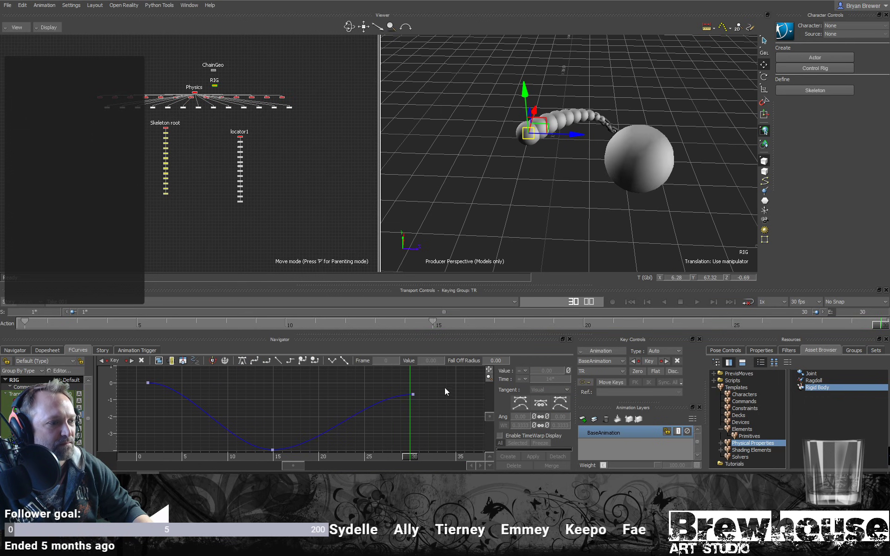
{"action": "left_click_drag", "start_coordinate": [445, 388], "coordinate": [369, 411]}
{"action": "left_click_drag", "start_coordinate": [108, 395], "coordinate": [139, 306]}
{"action": "key", "text": "a"}
{"action": "left_click_drag", "start_coordinate": [337, 398], "coordinate": [263, 446]}
{"action": "left_click_drag", "start_coordinate": [114, 431], "coordinate": [128, 405]}
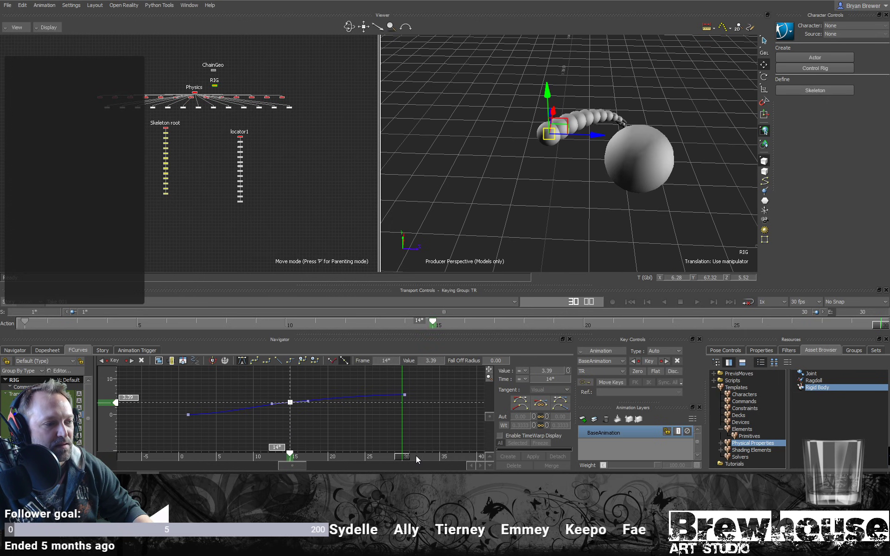
- Rewind to frame 1, clear the selection, and play the simulation to examine how the chain reacts to the revised motion
{"action": "left_click_drag", "start_coordinate": [387, 458], "coordinate": [187, 469]}
{"action": "left_click_drag", "start_coordinate": [33, 330], "coordinate": [24, 328]}
{"action": "left_click", "coordinate": [419, 203]}
{"action": "key", "text": "ctrl+space"}
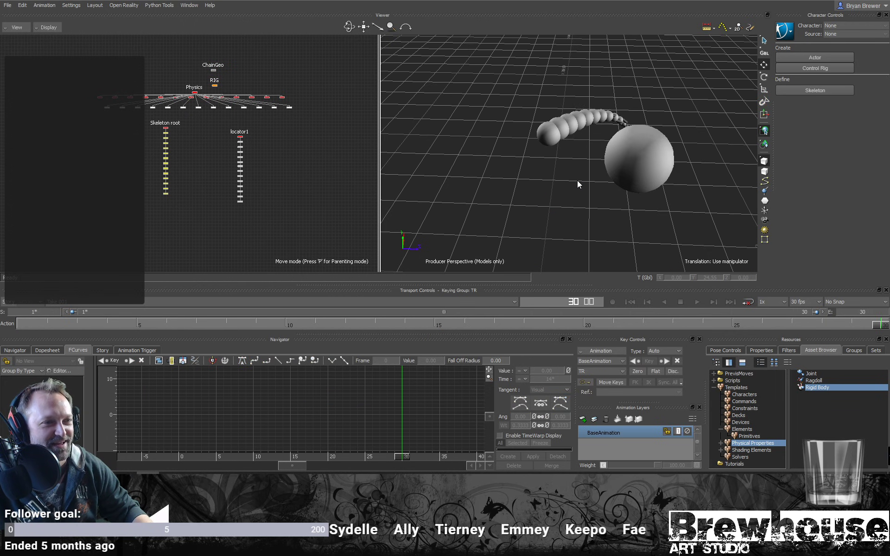
{"action": "left_click_drag", "start_coordinate": [578, 180], "coordinate": [574, 171], "text": "ctrl+shift"}
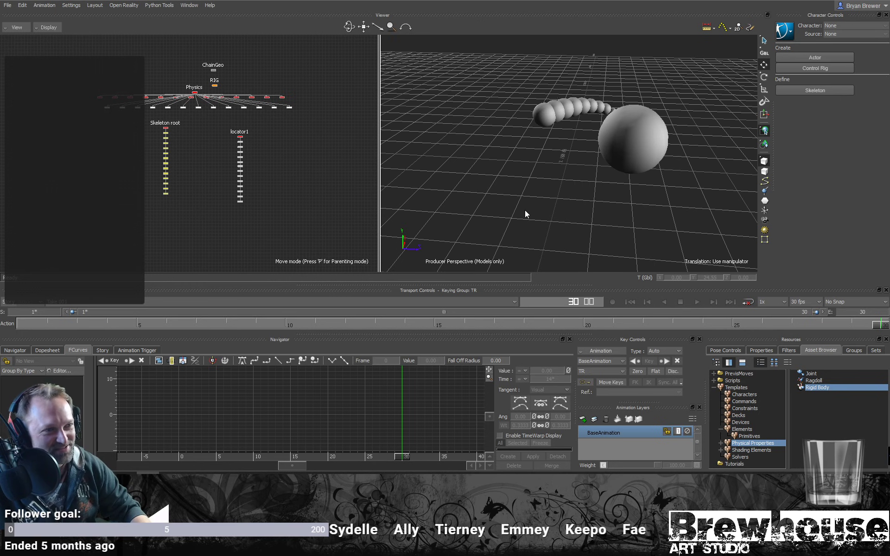
{"action": "mouse_move", "coordinate": [538, 146]}
{"action": "left_mouse_down", "text": "ctrl+shift"}
{"action": "mouse_move", "coordinate": [569, 165]}
{"action": "mouse_move", "coordinate": [549, 153]}
{"action": "left_mouse_up", "text": "ctrl+shift"}
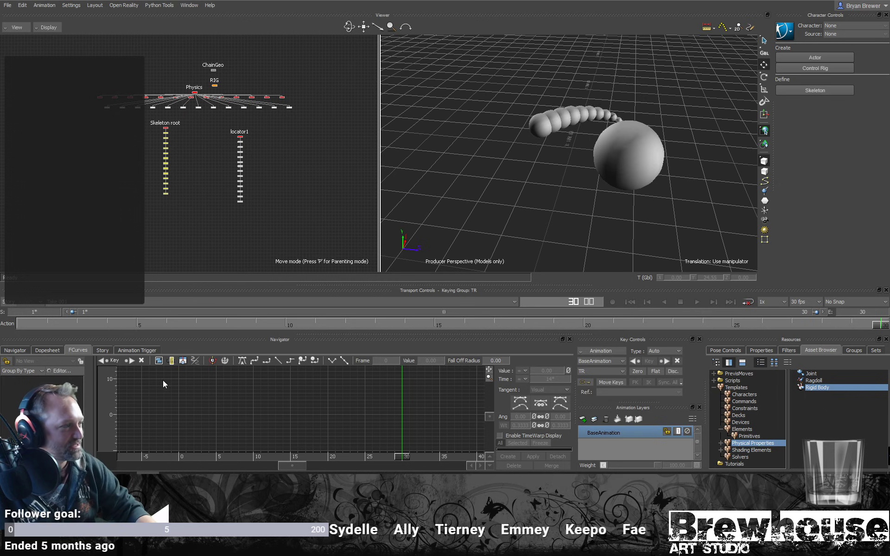
- Return to frame 1, turn off the solver's Live mode, reset it to start and take it offline
{"action": "left_click_drag", "start_coordinate": [46, 324], "coordinate": [25, 325]}
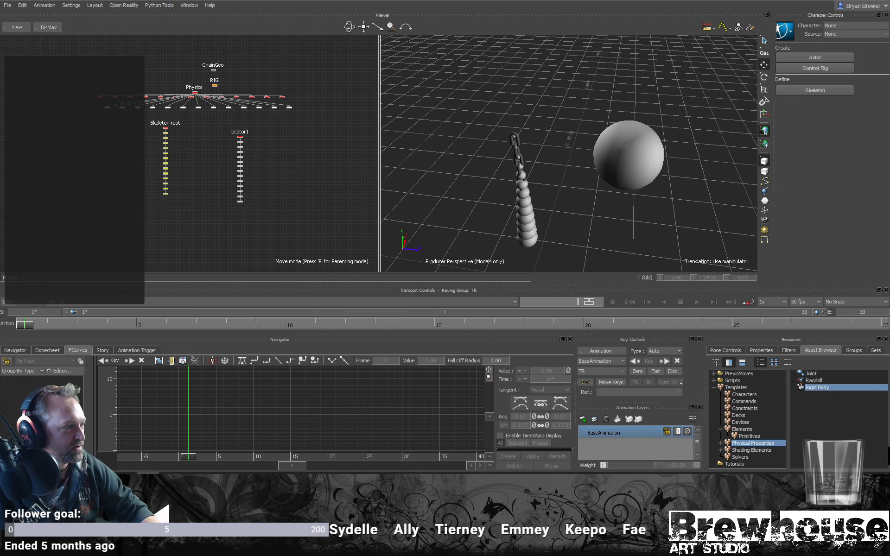
{"action": "left_click", "coordinate": [15, 351]}
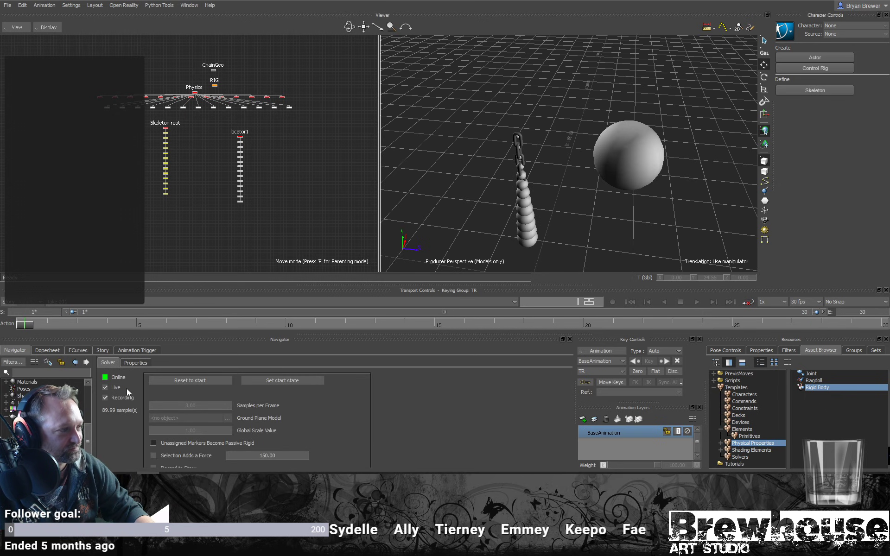
{"action": "left_click", "coordinate": [106, 387]}
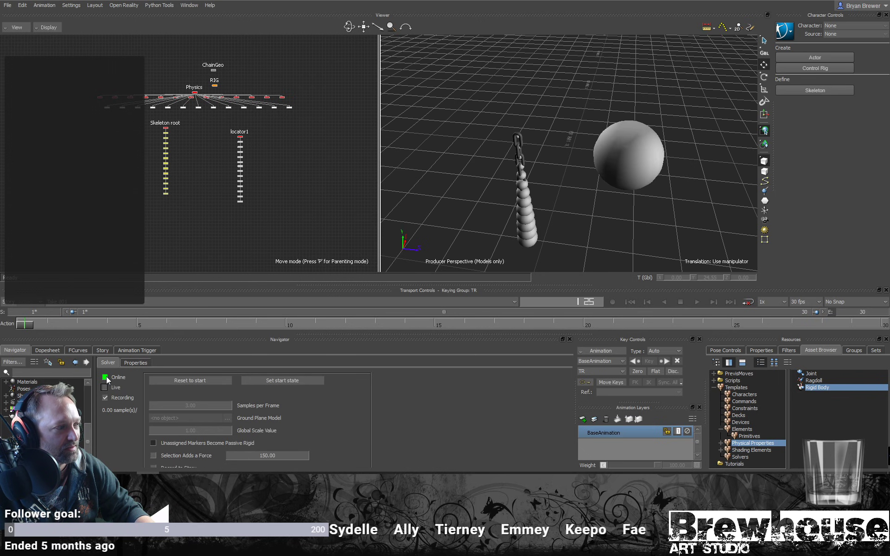
{"action": "left_click", "coordinate": [171, 380]}
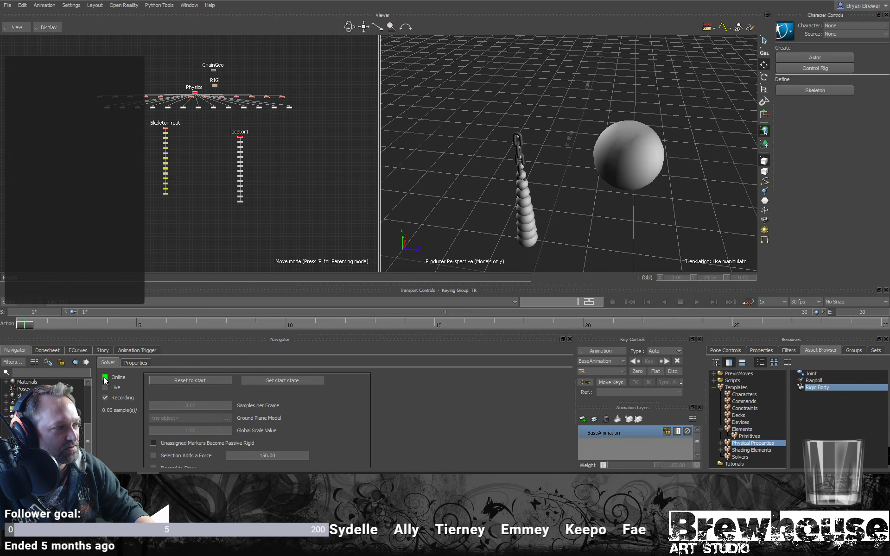
- Select all the skeleton nodes beneath Skeleton root and show their function curves
{"action": "left_click_drag", "start_coordinate": [597, 219], "coordinate": [613, 188], "text": "alt"}
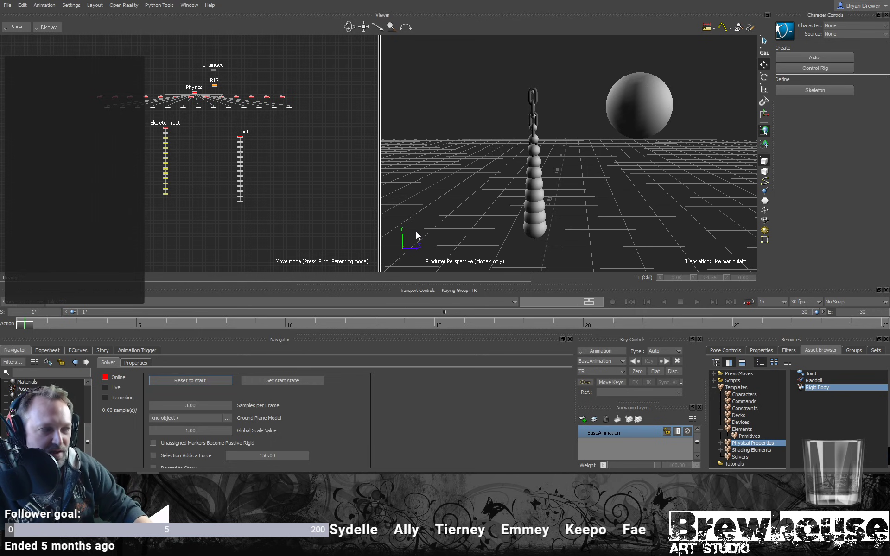
{"action": "scroll", "coordinate": [177, 220], "scroll_direction": "up", "scroll_amount": 5}
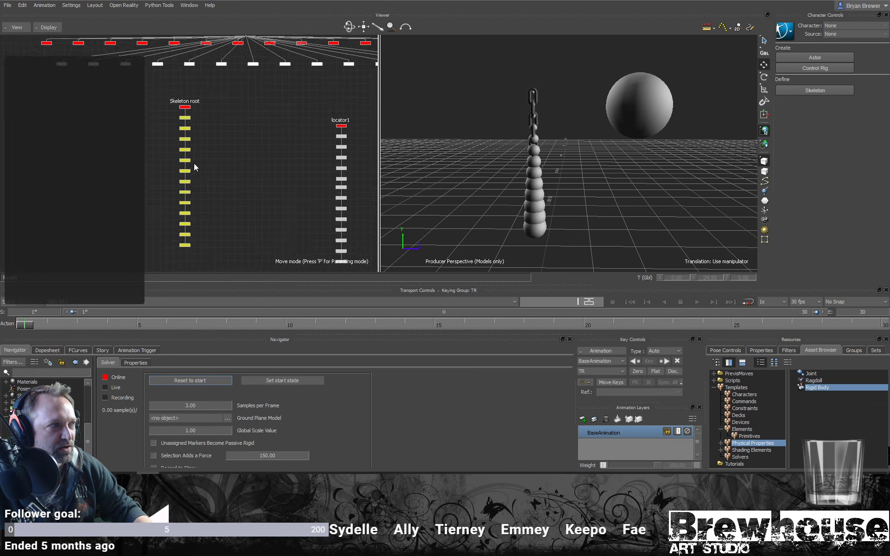
{"action": "left_click_drag", "start_coordinate": [172, 217], "coordinate": [171, 218]}
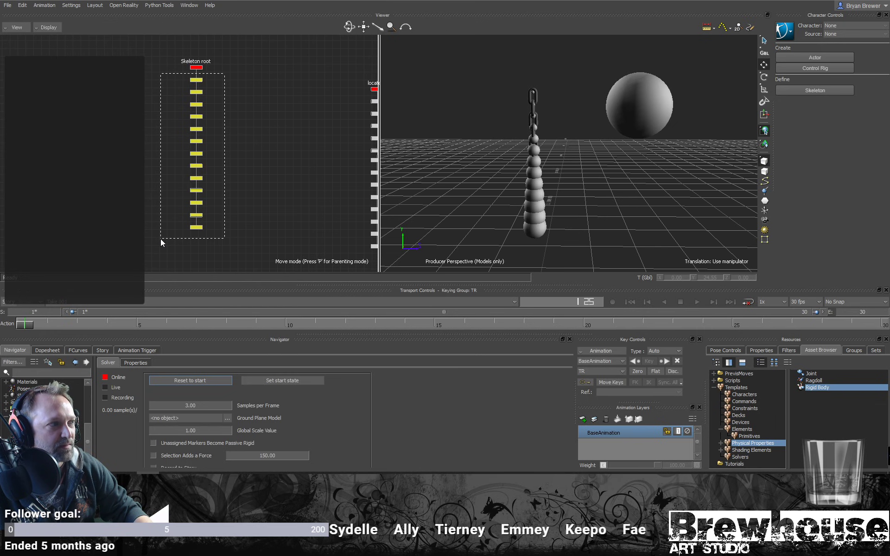
{"action": "scroll", "coordinate": [234, 89], "scroll_direction": "up", "scroll_amount": 1}
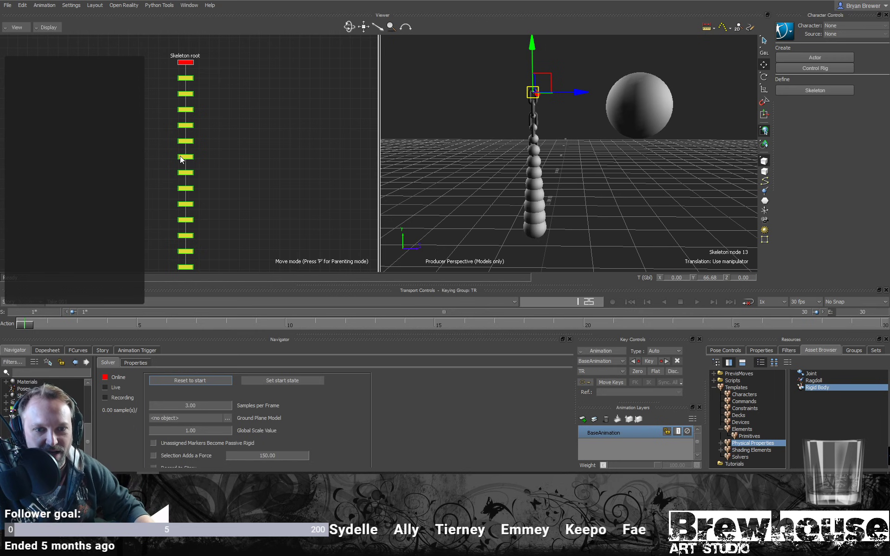
{"action": "scroll", "coordinate": [245, 181], "scroll_direction": "down", "scroll_amount": 2}
{"action": "scroll", "coordinate": [246, 180], "scroll_direction": "down", "scroll_amount": 1}
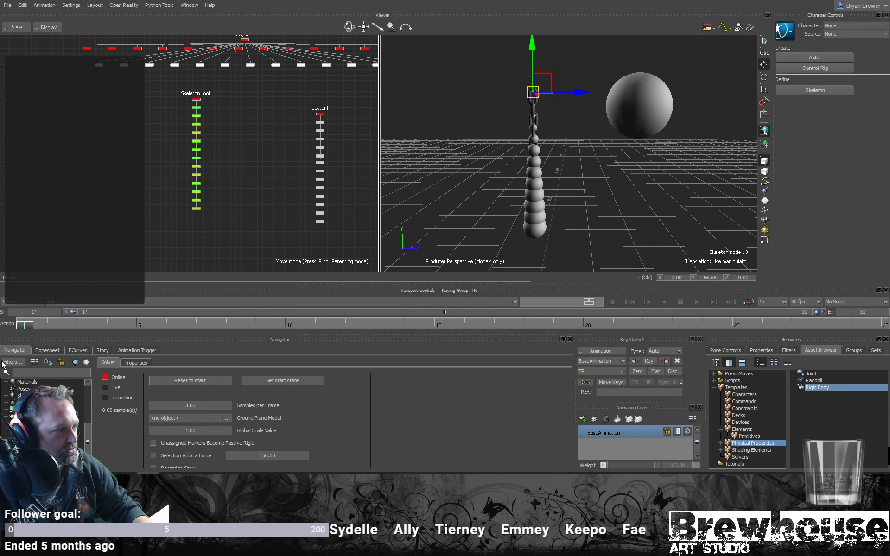
{"action": "left_click", "coordinate": [78, 350]}
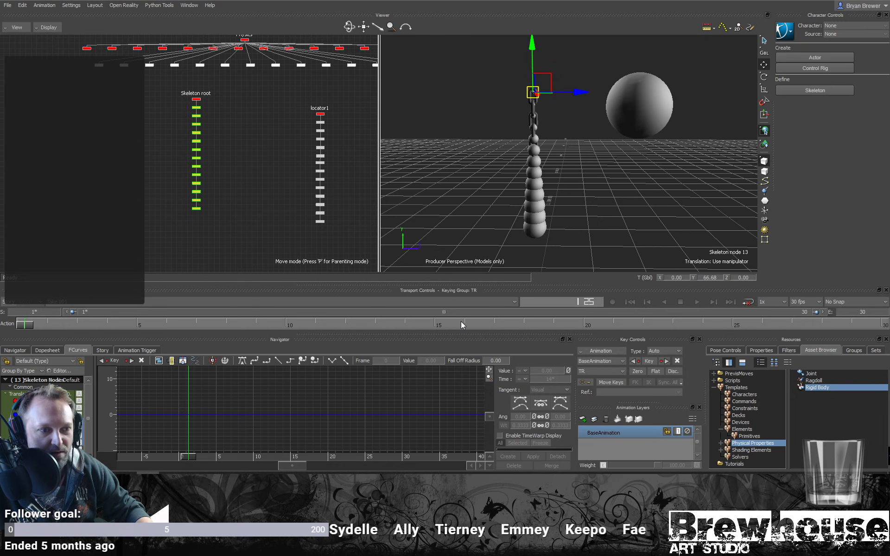
{"action": "left_click", "coordinate": [55, 6]}
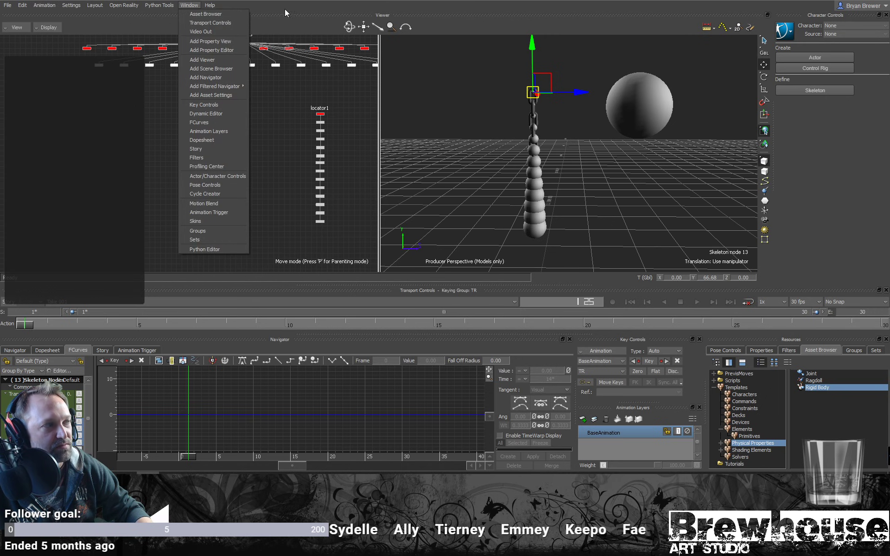
{"action": "left_click", "coordinate": [189, 5]}
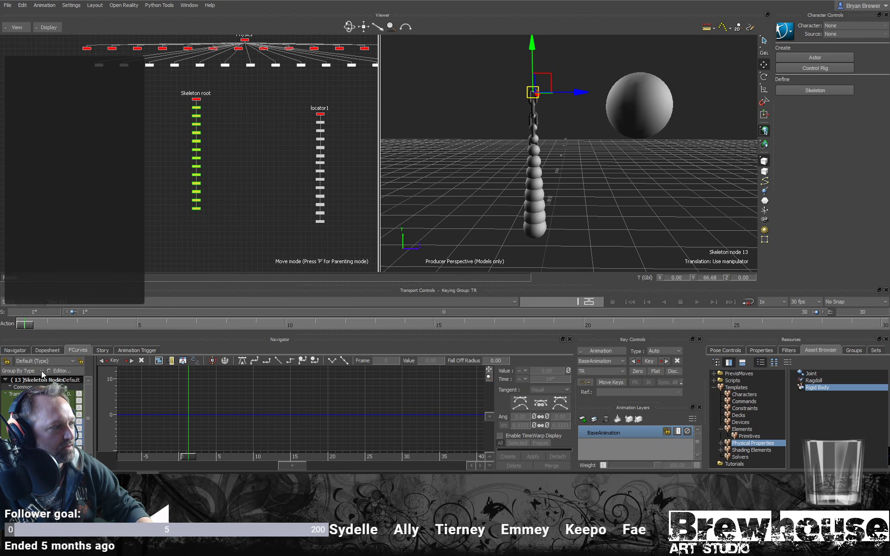
- Bring the Physics Solver back online, reselect all the nodes beneath Skeleton root and show their function curves
{"action": "left_click", "coordinate": [15, 350]}
{"action": "key", "text": "shift+d"}
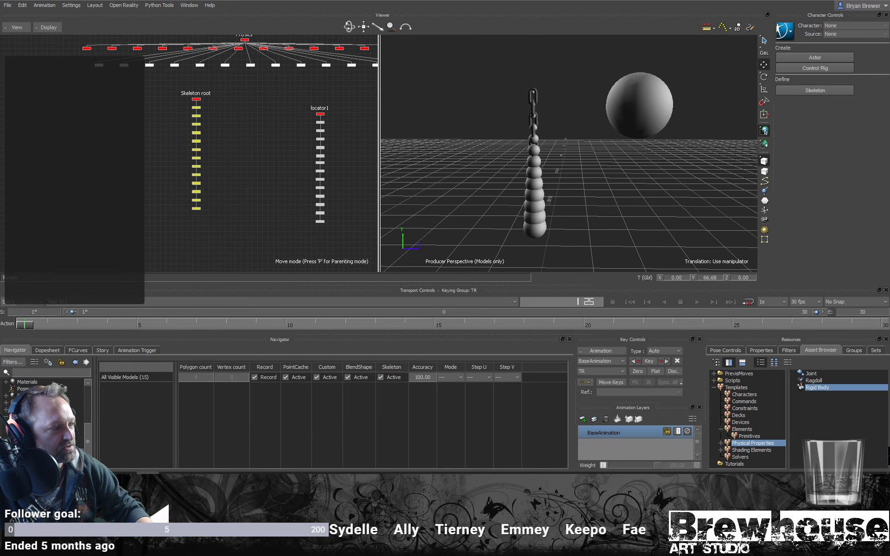
{"action": "double_click", "coordinate": [34, 424]}
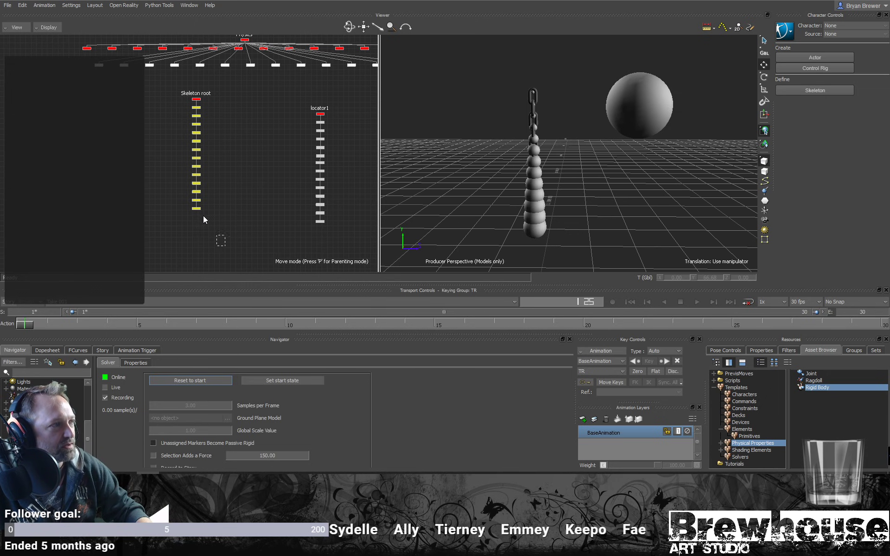
{"action": "left_click_drag", "start_coordinate": [171, 109], "coordinate": [171, 102]}
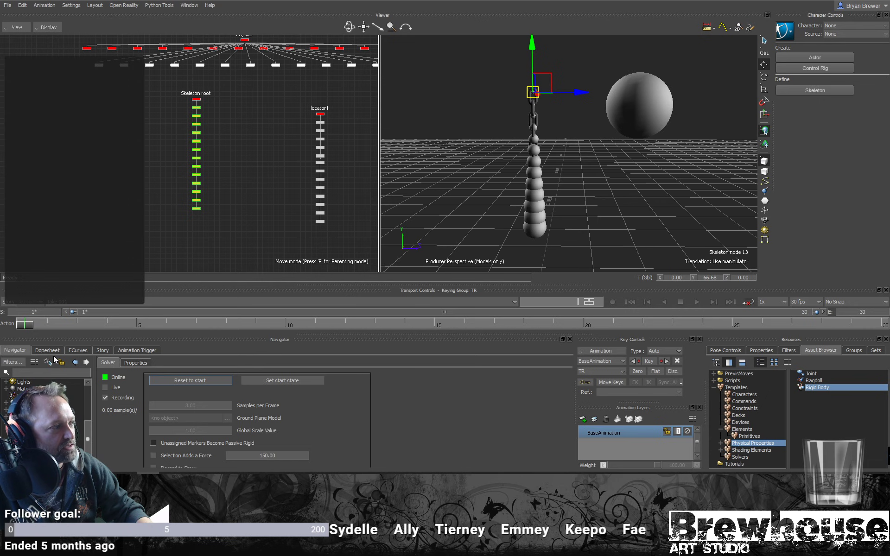
{"action": "left_click", "coordinate": [74, 351]}
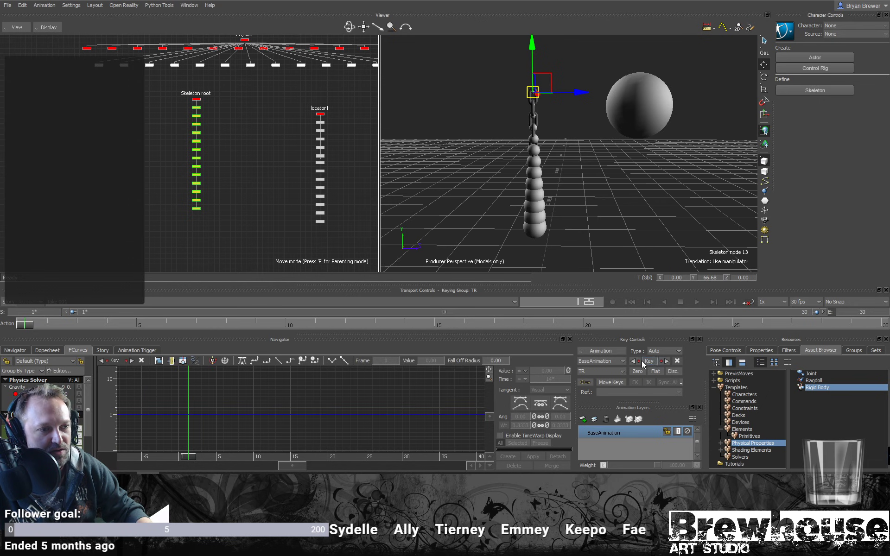
- Plot the selected properties of the skeleton nodes on frame at 30 FPS with the Unroll rotation filter
{"action": "left_click", "coordinate": [603, 352]}
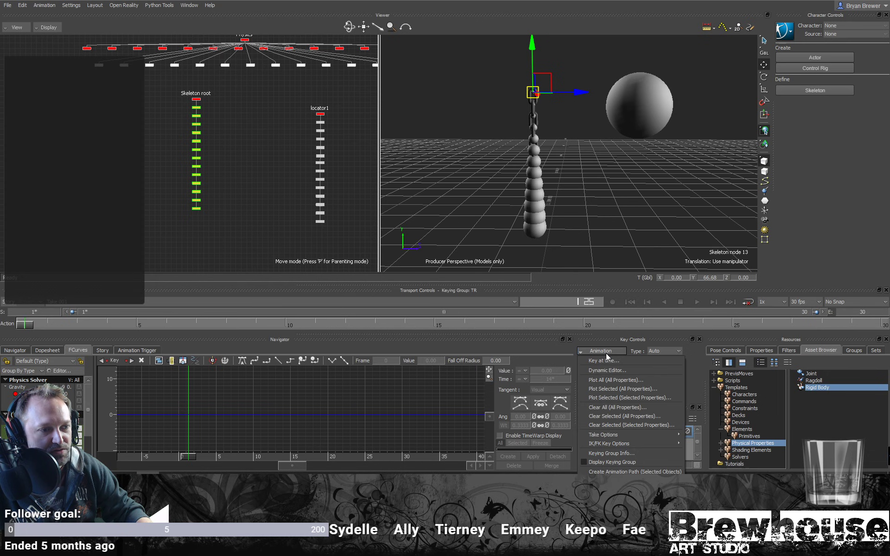
{"action": "left_click", "coordinate": [608, 399]}
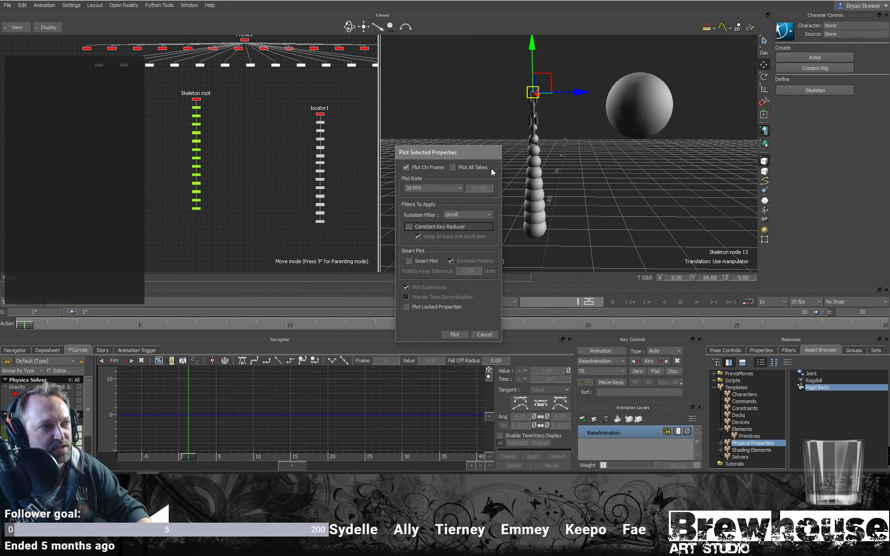
{"action": "left_click", "coordinate": [462, 335]}
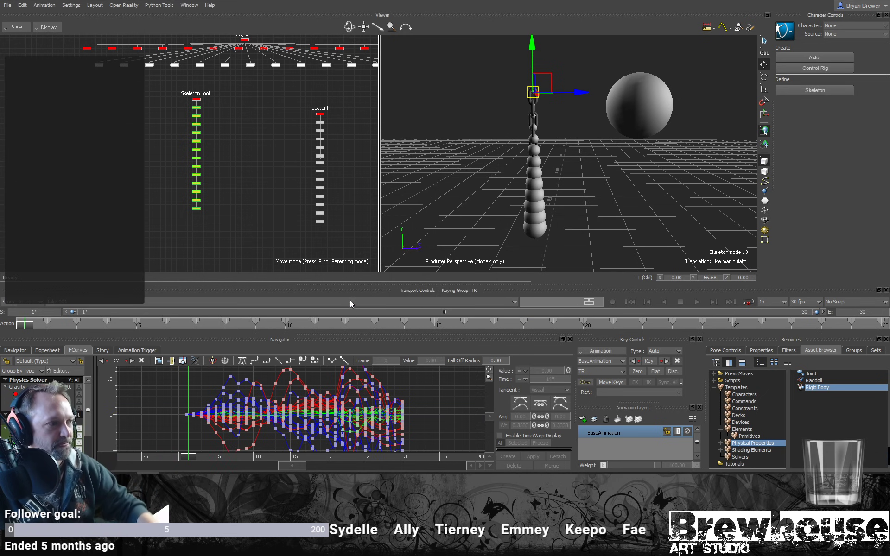
- Enlarge the curve area and scrub from frame 1 to frame 4 to check the plotted skeleton motion
{"action": "mouse_move", "coordinate": [351, 285]}
{"action": "left_mouse_down"}
{"action": "mouse_move", "coordinate": [352, 255]}
{"action": "mouse_move", "coordinate": [351, 268]}
{"action": "left_mouse_up"}
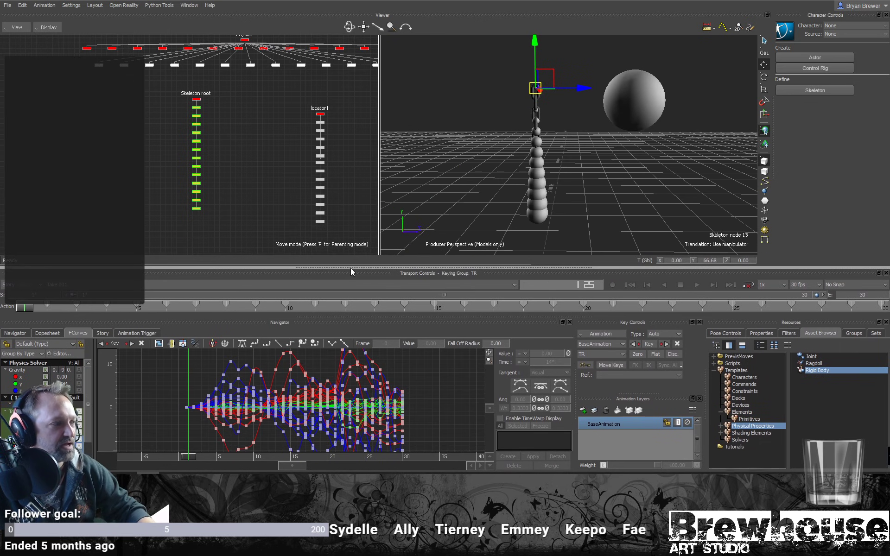
{"action": "mouse_move", "coordinate": [23, 307]}
{"action": "left_mouse_down"}
{"action": "mouse_move", "coordinate": [677, 354]}
{"action": "mouse_move", "coordinate": [23, 301]}
{"action": "left_mouse_up"}
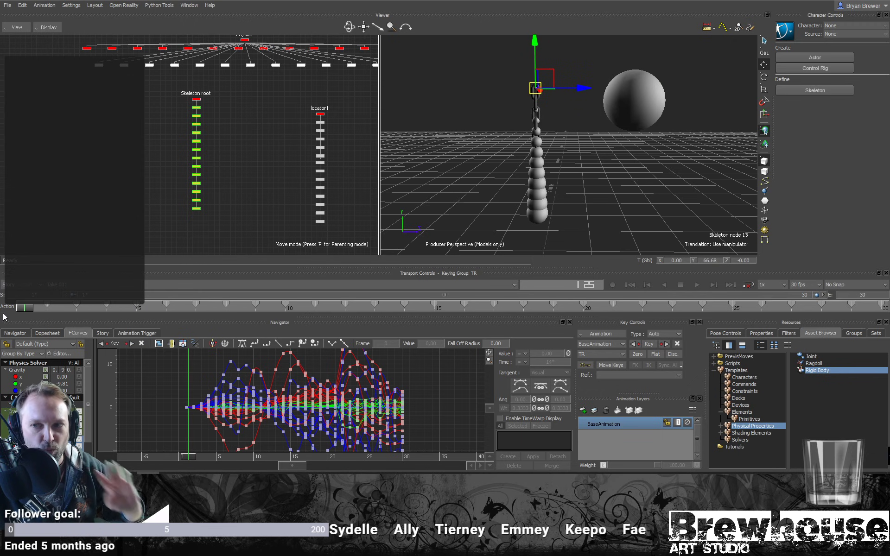
{"action": "mouse_move", "coordinate": [36, 295]}
{"action": "left_mouse_down"}
{"action": "mouse_move", "coordinate": [49, 303]}
{"action": "mouse_move", "coordinate": [29, 301]}
{"action": "left_mouse_up"}
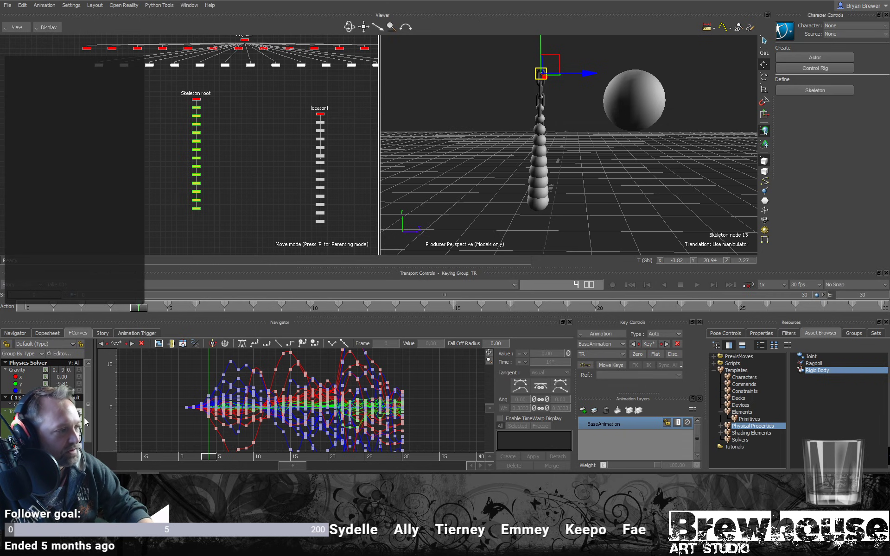
- Open the Proxy constraint folder's settings and deactivate all of its Parent/Child constraints
{"action": "left_click", "coordinate": [17, 332]}
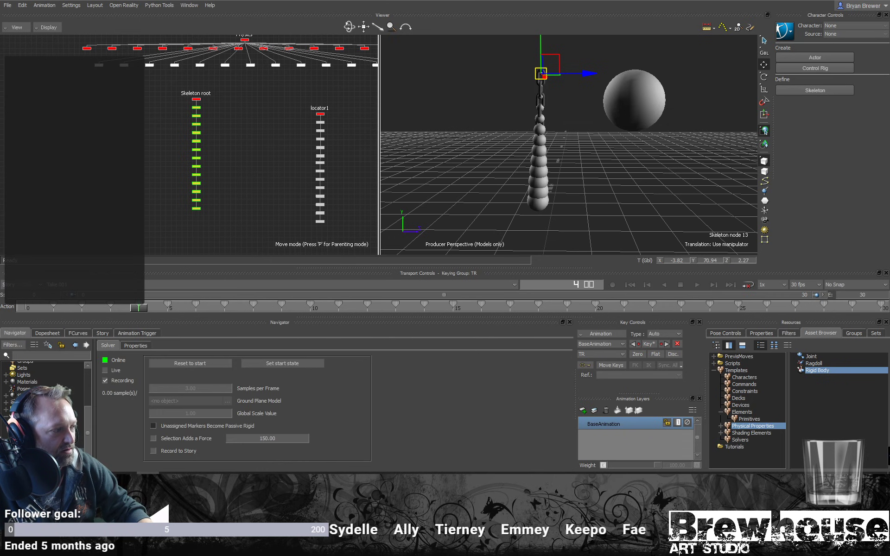
{"action": "left_click_drag", "start_coordinate": [91, 424], "coordinate": [90, 379]}
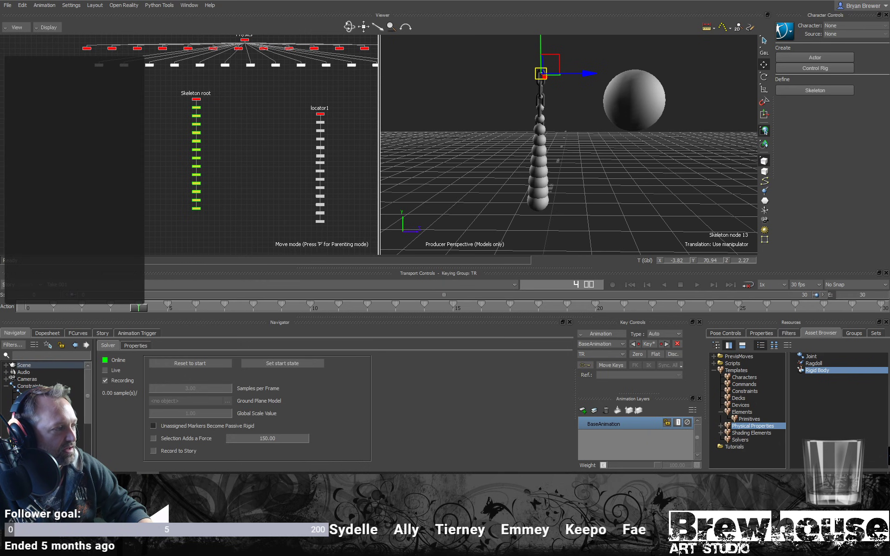
{"action": "double_click", "coordinate": [31, 420]}
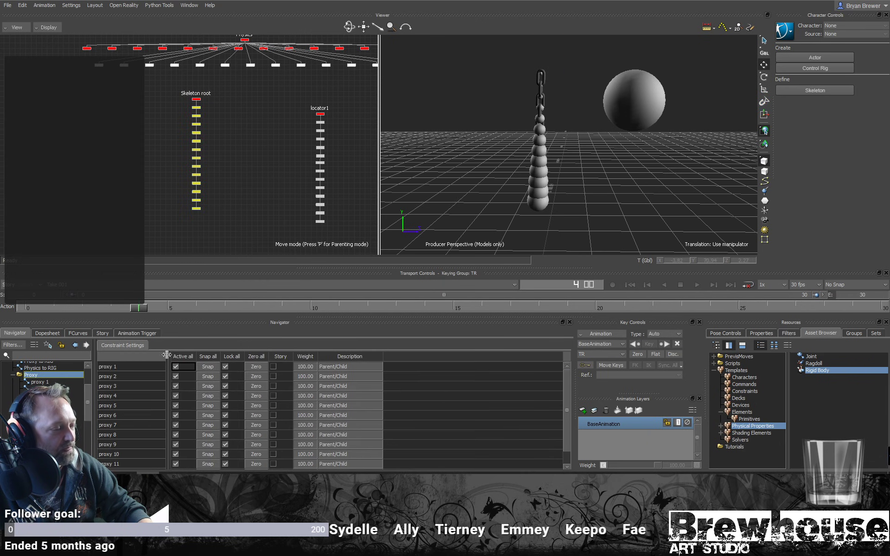
{"action": "left_click", "coordinate": [182, 356]}
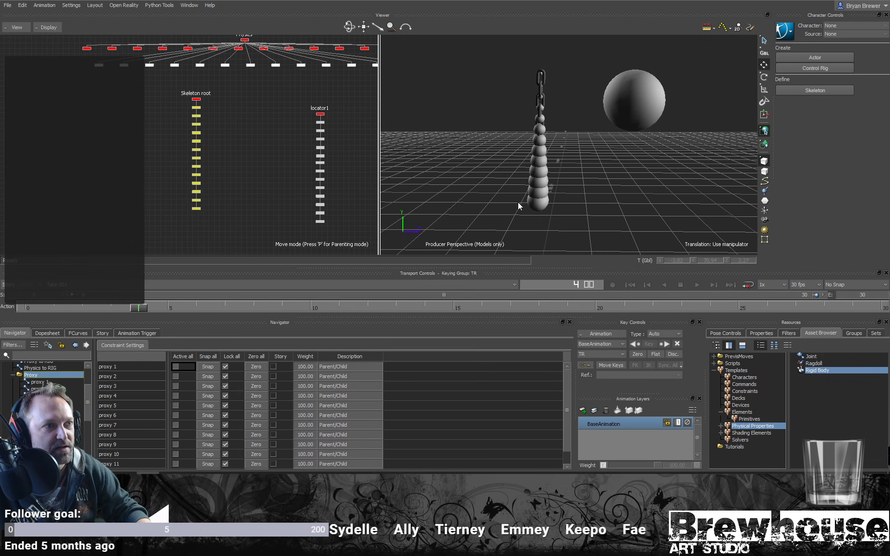
- Scrub through the animation up to frame 30 and back, examining the chain's motion from another angle
{"action": "left_click_drag", "start_coordinate": [619, 173], "coordinate": [596, 189], "text": "ctrl+shift"}
{"action": "left_click_drag", "start_coordinate": [750, 307], "coordinate": [883, 298]}
{"action": "mouse_move", "coordinate": [557, 186]}
{"action": "left_mouse_down", "text": "ctrl+shift"}
{"action": "mouse_move", "coordinate": [568, 195]}
{"action": "mouse_move", "coordinate": [626, 197]}
{"action": "mouse_move", "coordinate": [568, 195]}
{"action": "left_mouse_up", "text": "ctrl+shift"}
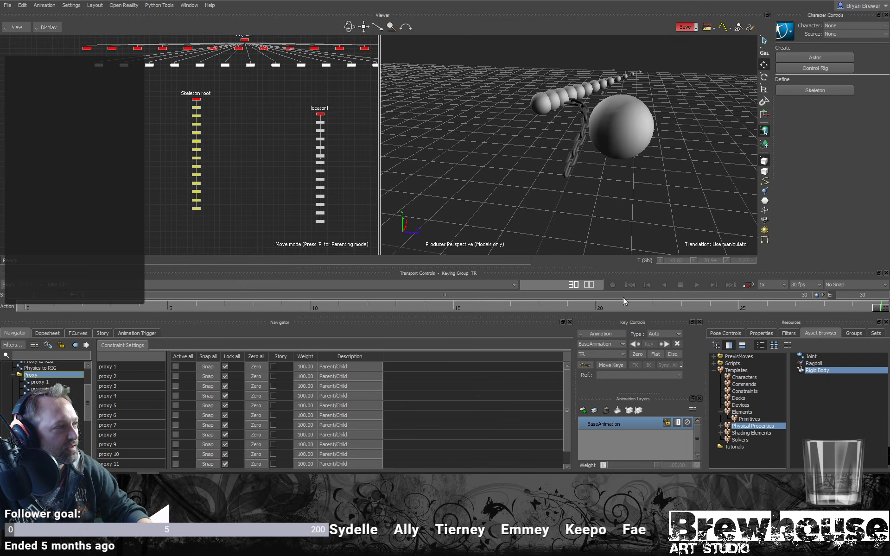
{"action": "left_click_drag", "start_coordinate": [885, 318], "coordinate": [621, 226]}
- Select all the proxy spheres in the row beneath Physics, hide them and play the animation
{"action": "left_click_drag", "start_coordinate": [317, 85], "coordinate": [264, 101], "text": "shift"}
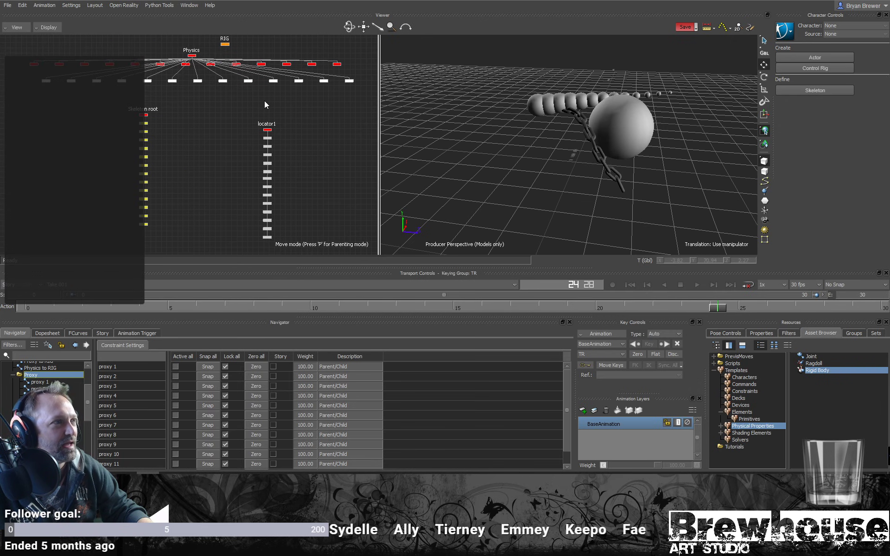
{"action": "left_click_drag", "start_coordinate": [14, 78], "coordinate": [15, 76]}
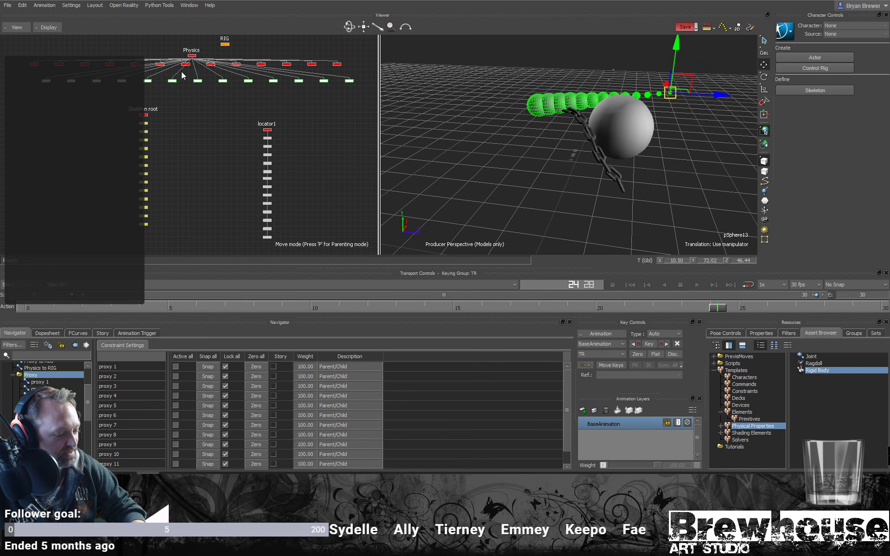
{"action": "key", "text": "h"}
{"action": "key", "text": "space"}
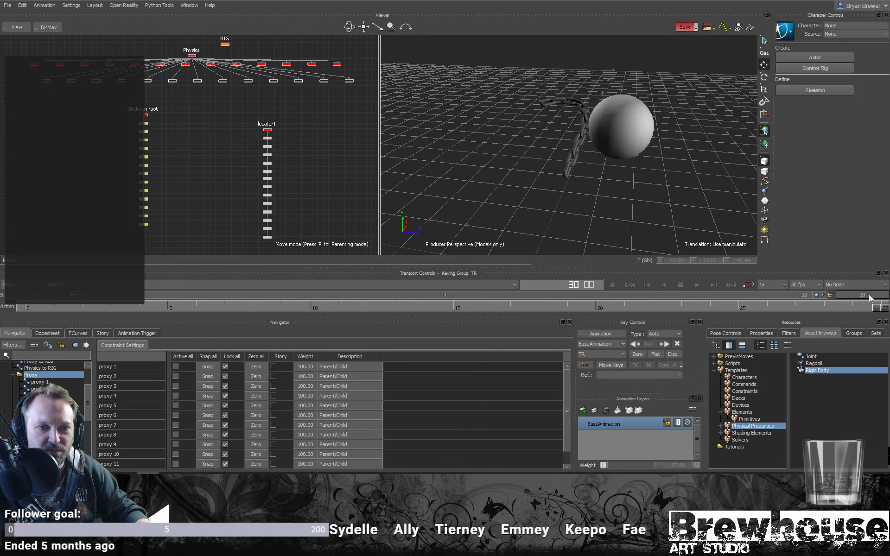
- Extend the timeline's end frame to 90
{"action": "double_click", "coordinate": [884, 294]}
{"action": "type", "text": "90"}
{"action": "key", "text": "Return"}
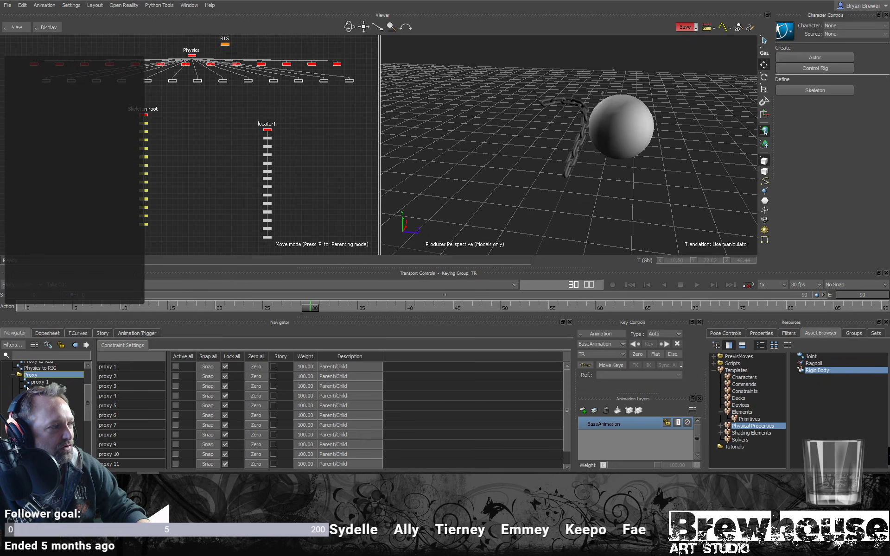
- Reactivate all the constraints in the Proxy folder and collapse the folder in the scene tree
{"action": "left_click", "coordinate": [179, 357]}
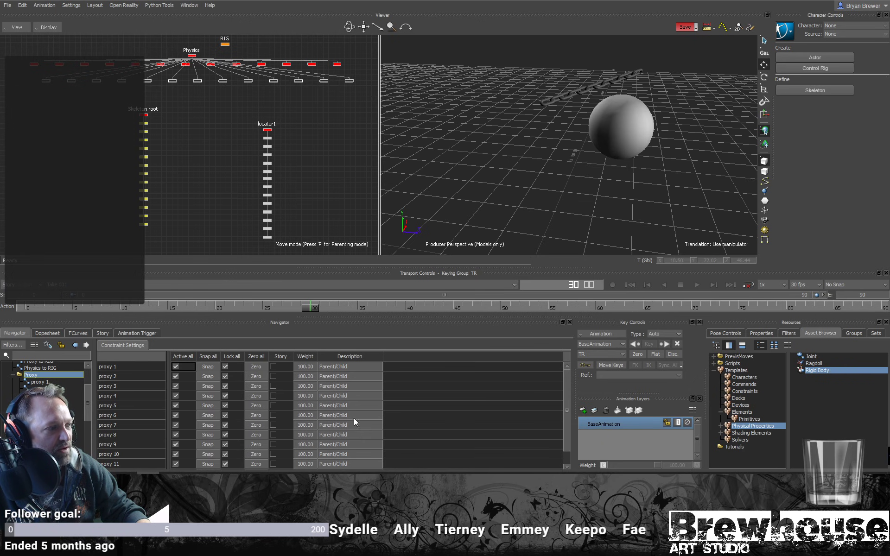
{"action": "mouse_move", "coordinate": [602, 141]}
{"action": "left_mouse_down", "text": "ctrl+shift"}
{"action": "mouse_move", "coordinate": [628, 126]}
{"action": "mouse_move", "coordinate": [583, 150]}
{"action": "mouse_move", "coordinate": [573, 172]}
{"action": "mouse_move", "coordinate": [613, 132]}
{"action": "mouse_move", "coordinate": [611, 139]}
{"action": "left_mouse_up", "text": "ctrl+shift"}
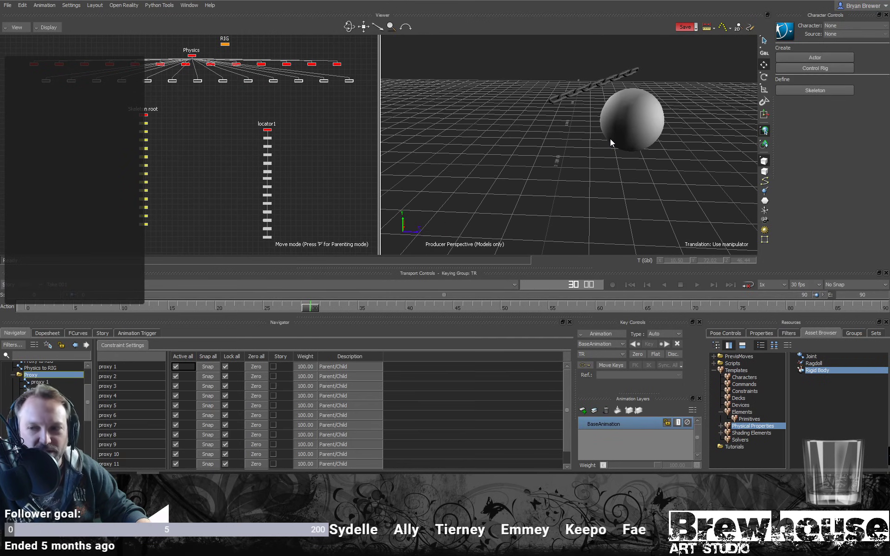
{"action": "left_click", "coordinate": [13, 375]}
- Open the chain's material and set its diffuse color to orange with hue 31, saturation 100 and brightness 100
{"action": "scroll", "coordinate": [51, 403], "scroll_direction": "up", "scroll_amount": 2}
{"action": "scroll", "coordinate": [51, 404], "scroll_direction": "down", "scroll_amount": 4}
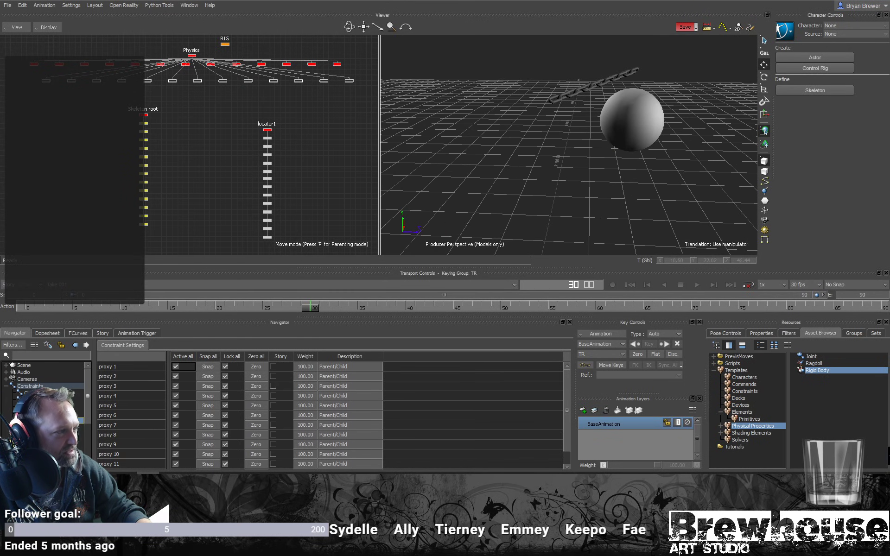
{"action": "scroll", "coordinate": [51, 403], "scroll_direction": "up", "scroll_amount": 3}
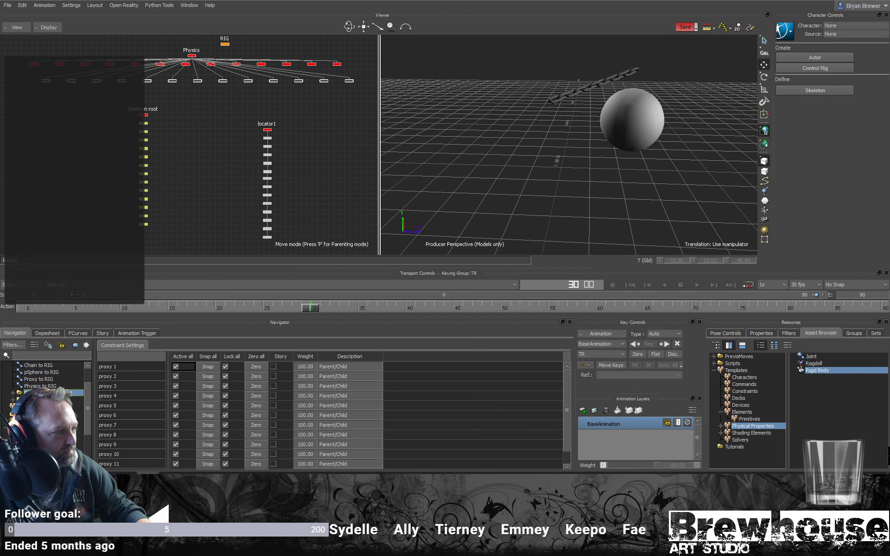
{"action": "double_click", "coordinate": [51, 435]}
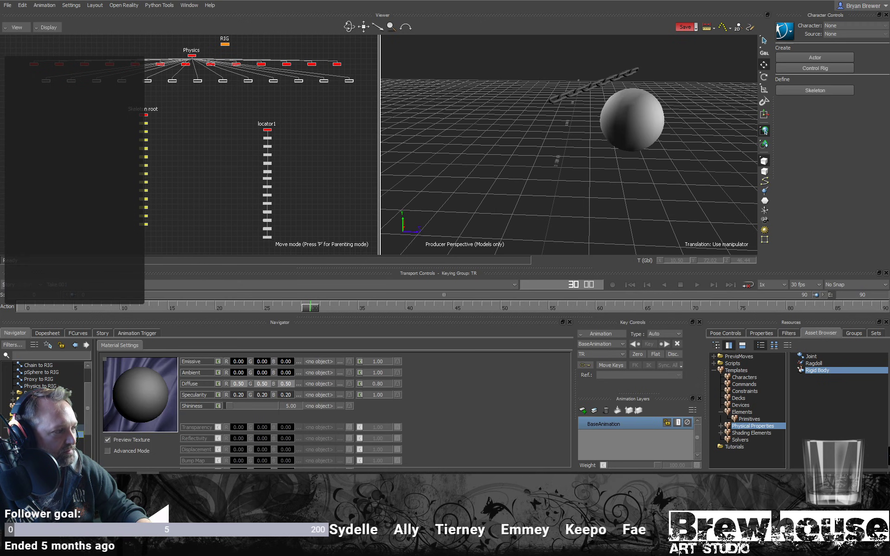
{"action": "left_click", "coordinate": [297, 385]}
{"action": "left_click_drag", "start_coordinate": [288, 384], "coordinate": [392, 404]}
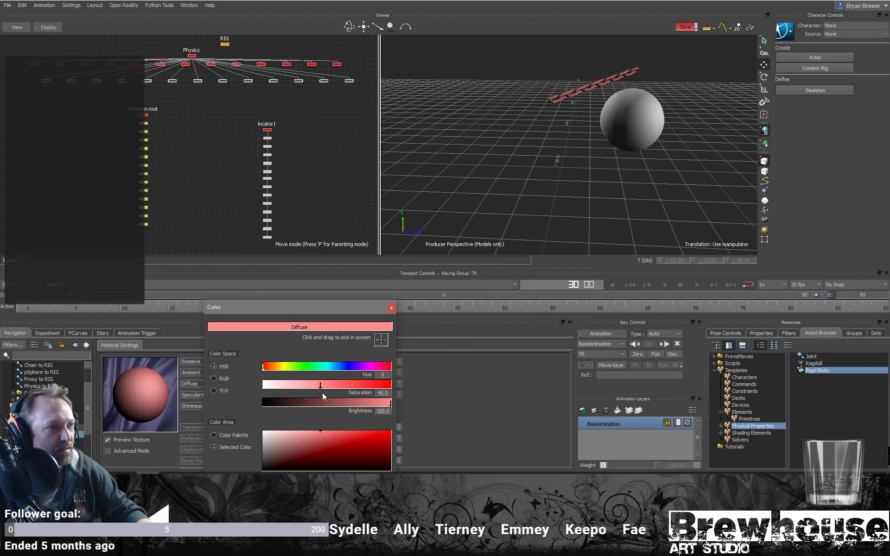
{"action": "left_click_drag", "start_coordinate": [265, 367], "coordinate": [279, 367]}
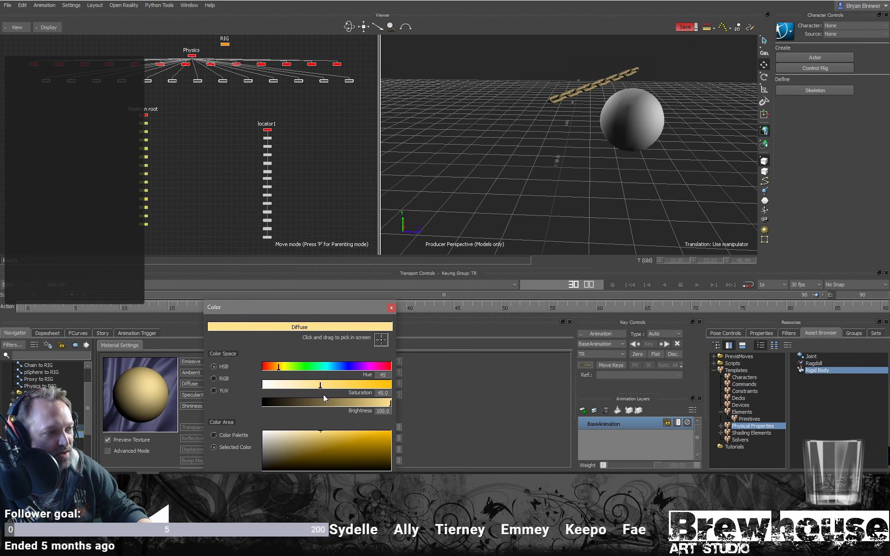
{"action": "left_click_drag", "start_coordinate": [324, 385], "coordinate": [401, 391]}
{"action": "left_click", "coordinate": [274, 366]}
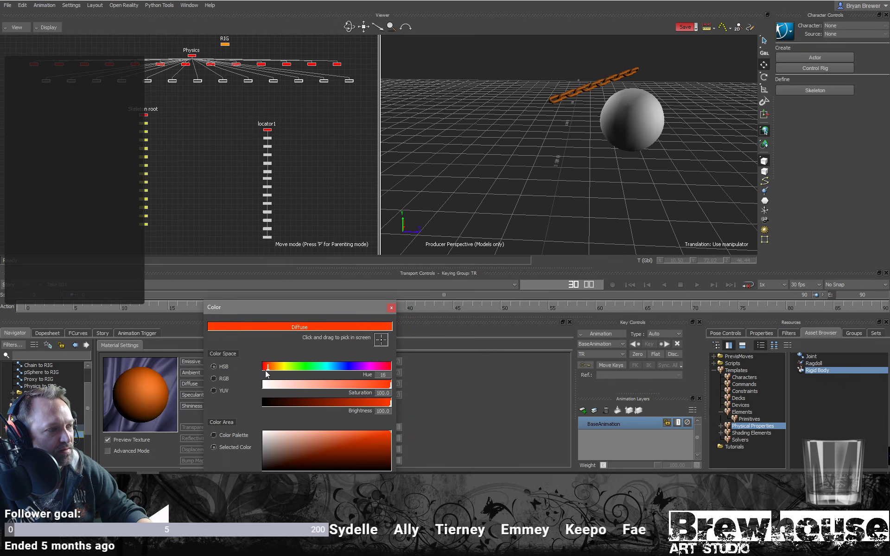
{"action": "left_click_drag", "start_coordinate": [389, 408], "coordinate": [395, 408]}
{"action": "left_click_drag", "start_coordinate": [520, 211], "coordinate": [521, 186], "text": "alt"}
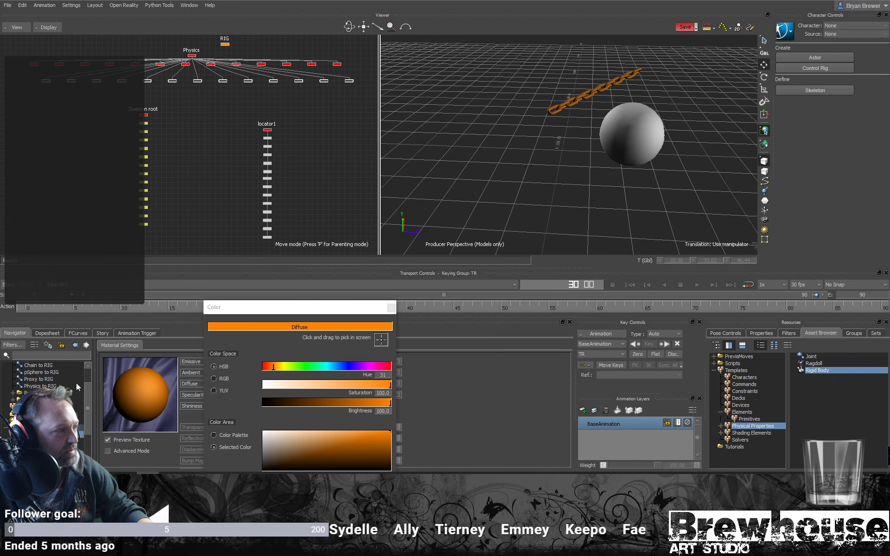
{"action": "left_click", "coordinate": [391, 308]}
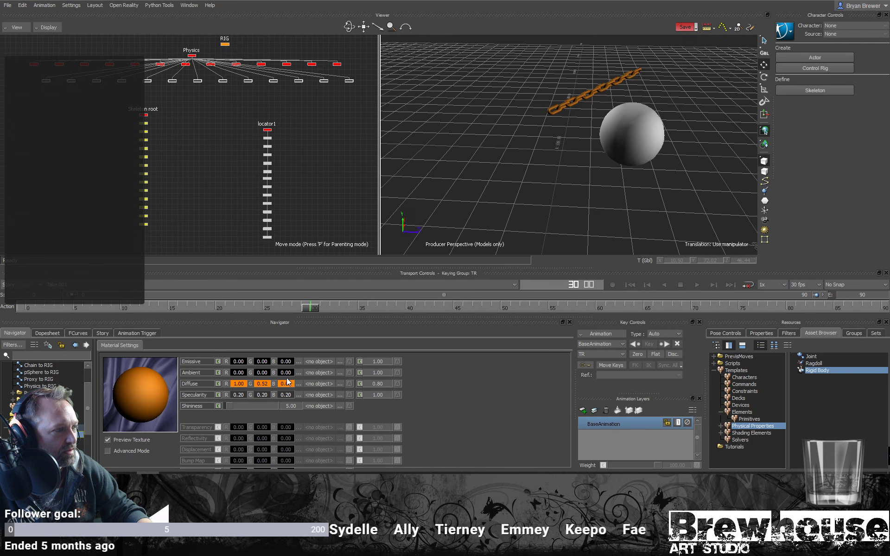
- Set the chain material's shininess to about 13.46, its specularity to gray 0.62 and its ambient color to gray 0.21
{"action": "left_click_drag", "start_coordinate": [233, 404], "coordinate": [344, 405]}
{"action": "left_click", "coordinate": [299, 395]}
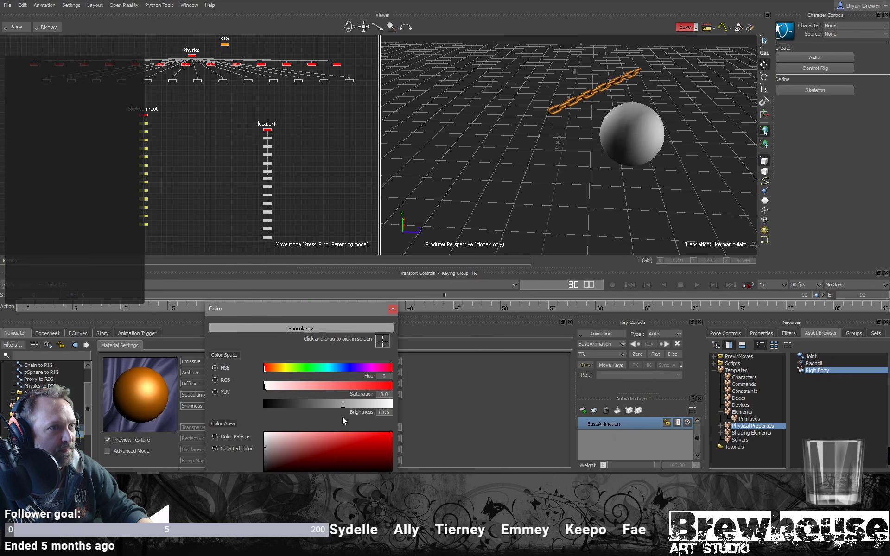
{"action": "left_click", "coordinate": [394, 309]}
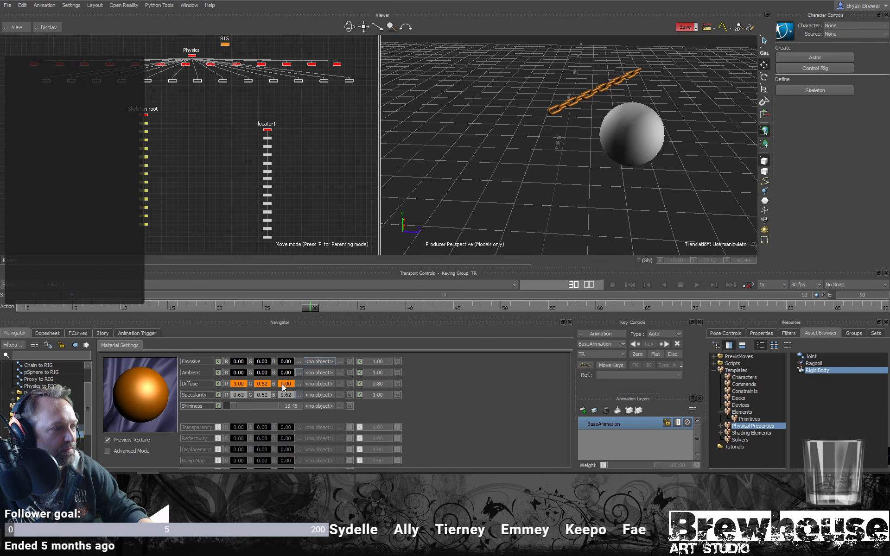
{"action": "left_click", "coordinate": [297, 374]}
{"action": "left_click_drag", "start_coordinate": [279, 393], "coordinate": [290, 397]}
{"action": "left_click", "coordinate": [390, 300]}
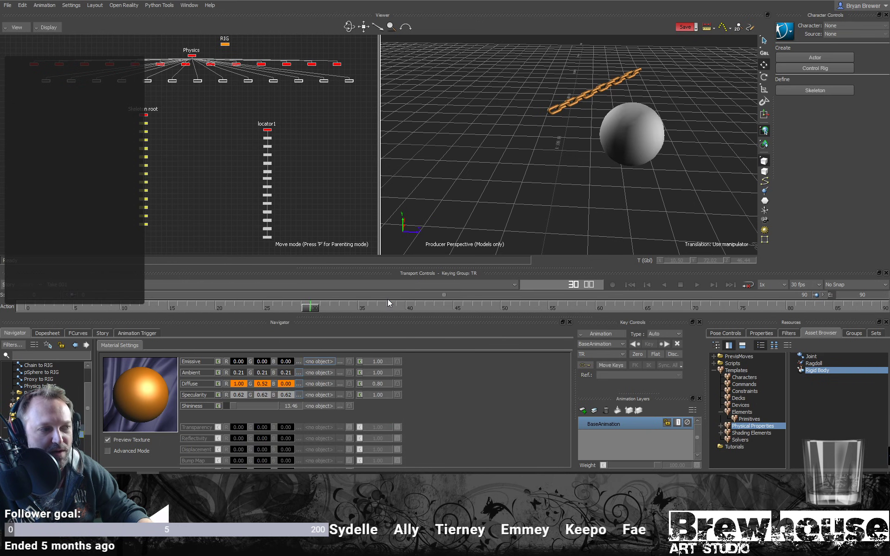
- Return to frame 0, select the skeleton nodes below the root and plot their selected properties at 30 FPS with the Unroll rotation filter
{"action": "left_click_drag", "start_coordinate": [479, 143], "coordinate": [544, 180], "text": "alt"}
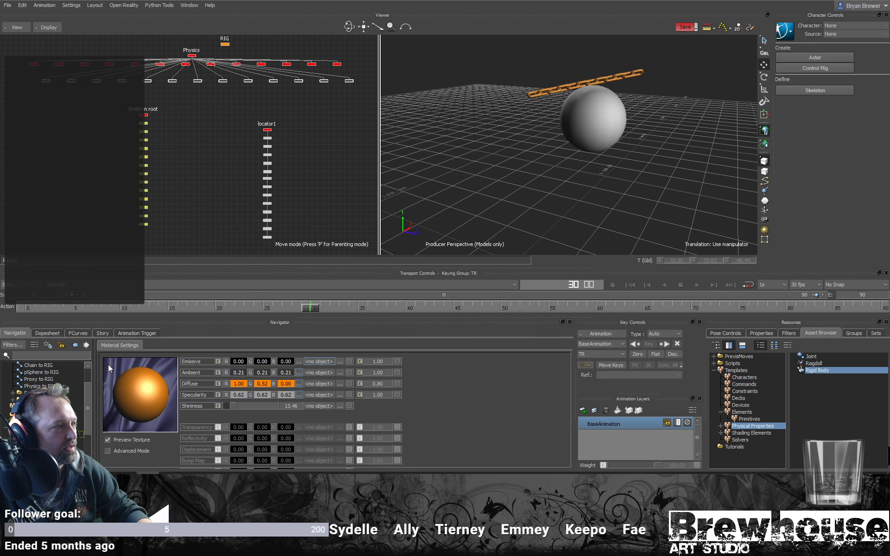
{"action": "left_click_drag", "start_coordinate": [63, 306], "coordinate": [16, 306]}
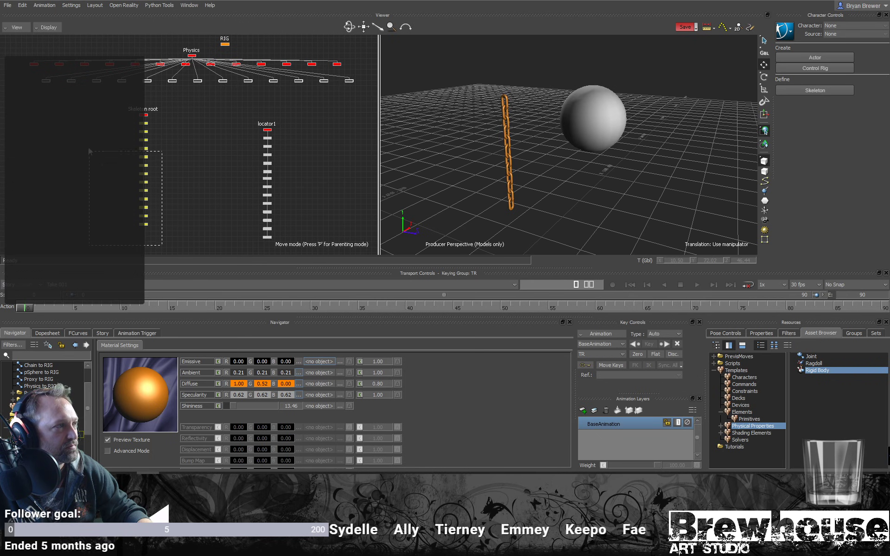
{"action": "left_click_drag", "start_coordinate": [92, 124], "coordinate": [91, 123]}
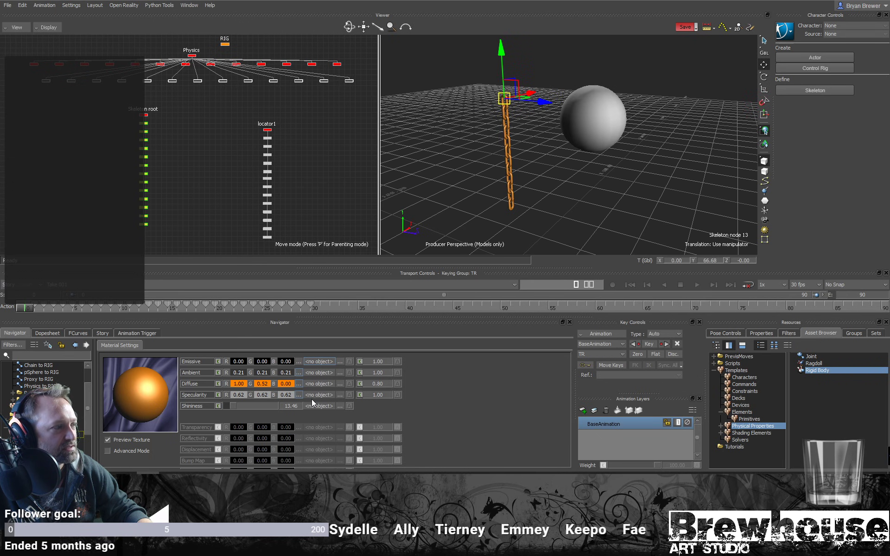
{"action": "left_click", "coordinate": [603, 333]}
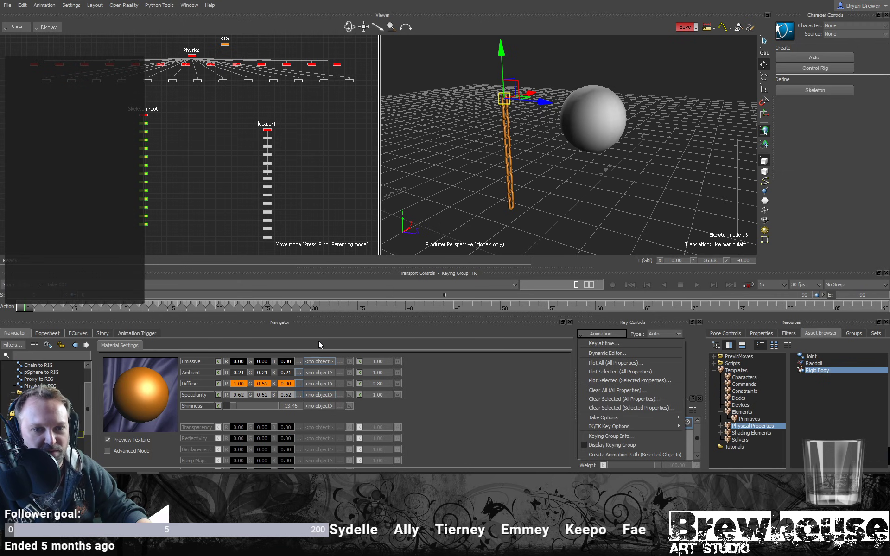
{"action": "left_click", "coordinate": [625, 381]}
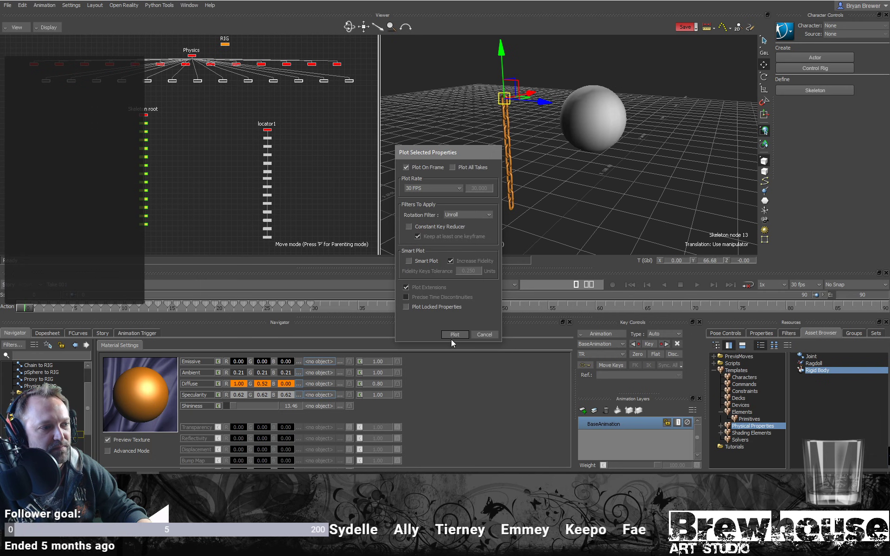
{"action": "left_click", "coordinate": [453, 335]}
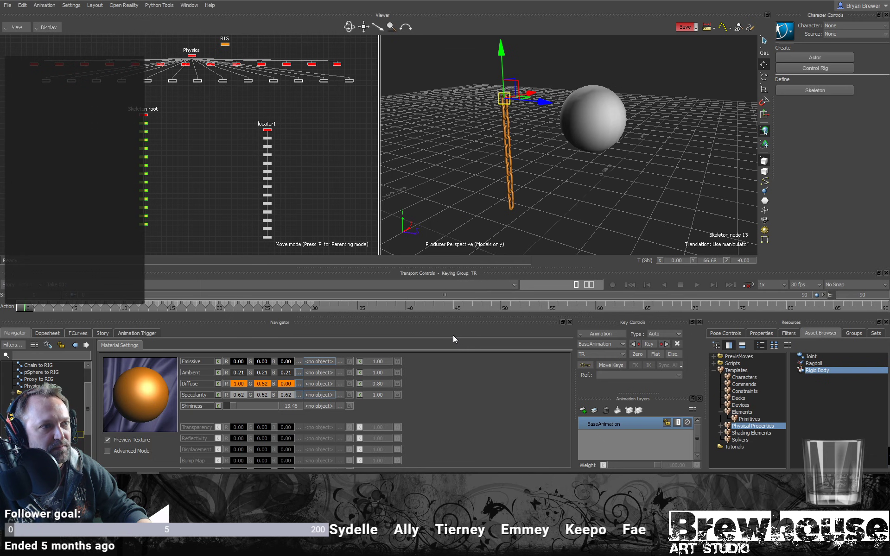
- Plot the skeleton nodes' selected properties again across the 90-frame take and check their animation curves over the full range
{"action": "left_click", "coordinate": [77, 333]}
{"action": "left_click_drag", "start_coordinate": [403, 424], "coordinate": [418, 330], "text": "ctrl"}
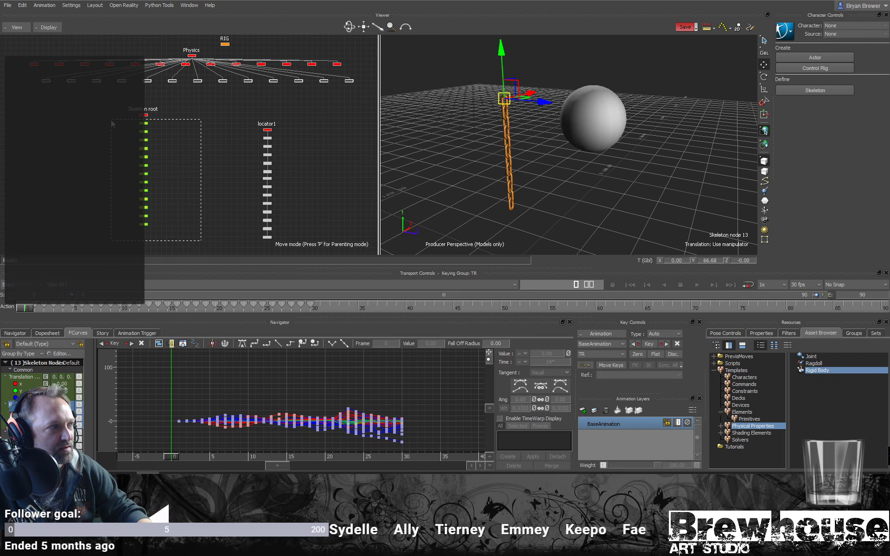
{"action": "left_click", "coordinate": [588, 334]}
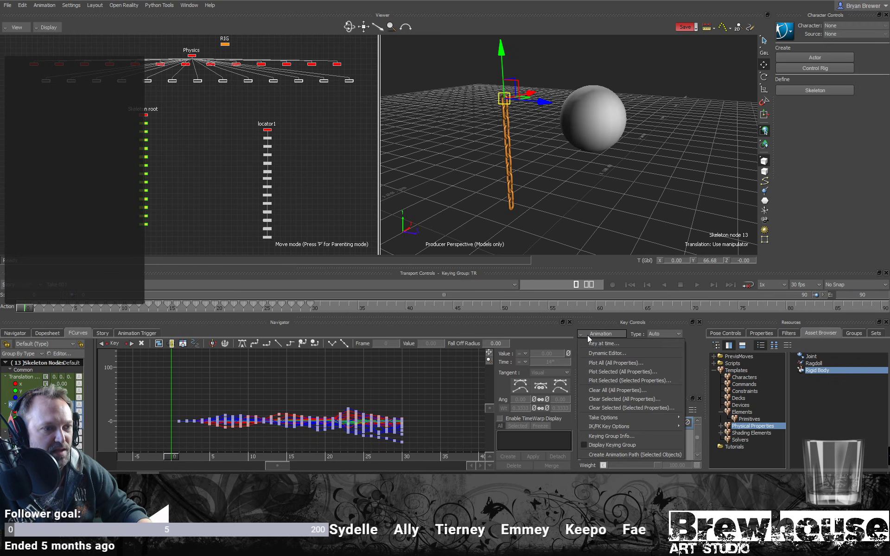
{"action": "left_click", "coordinate": [627, 382]}
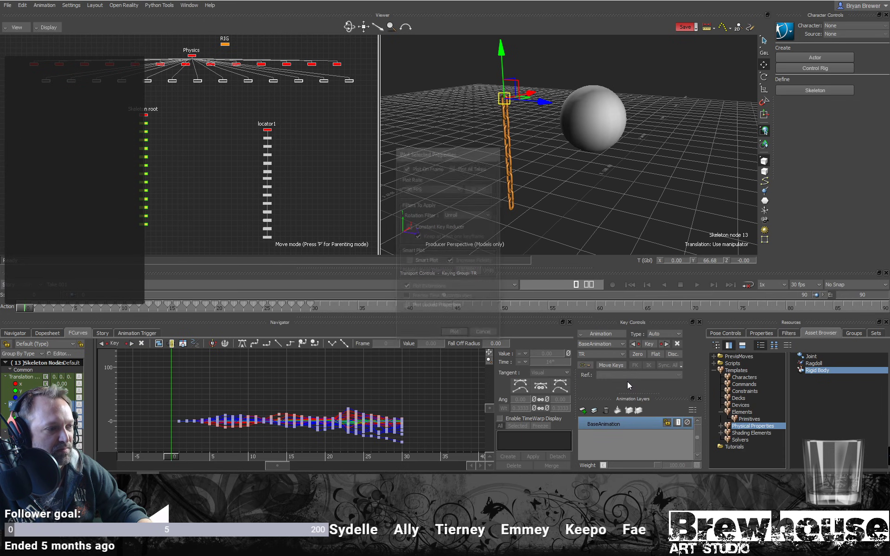
{"action": "left_click", "coordinate": [455, 335]}
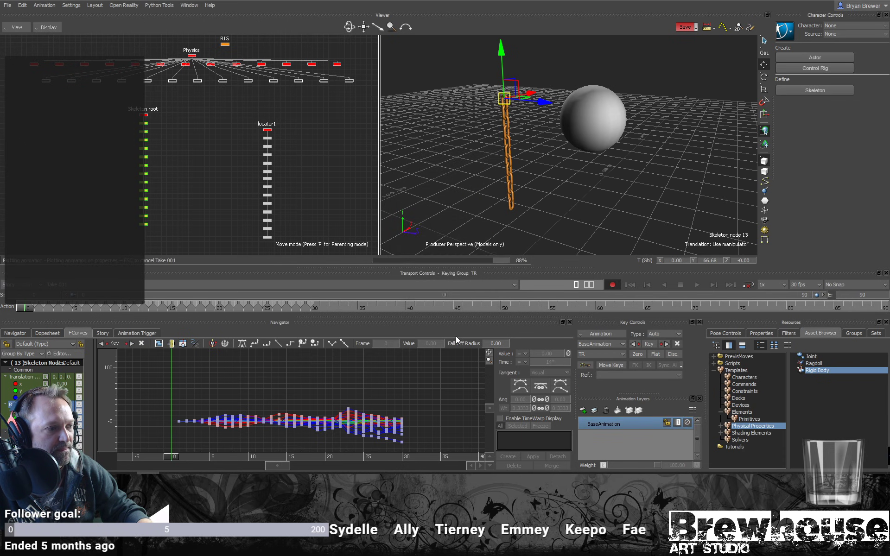
{"action": "scroll", "coordinate": [374, 378], "scroll_direction": "down", "scroll_amount": 3}
{"action": "left_click_drag", "start_coordinate": [388, 369], "coordinate": [236, 358], "text": "shift"}
{"action": "left_click_drag", "start_coordinate": [343, 366], "coordinate": [213, 358], "text": "ctrl"}
{"action": "left_click_drag", "start_coordinate": [286, 363], "coordinate": [306, 381], "text": "shift"}
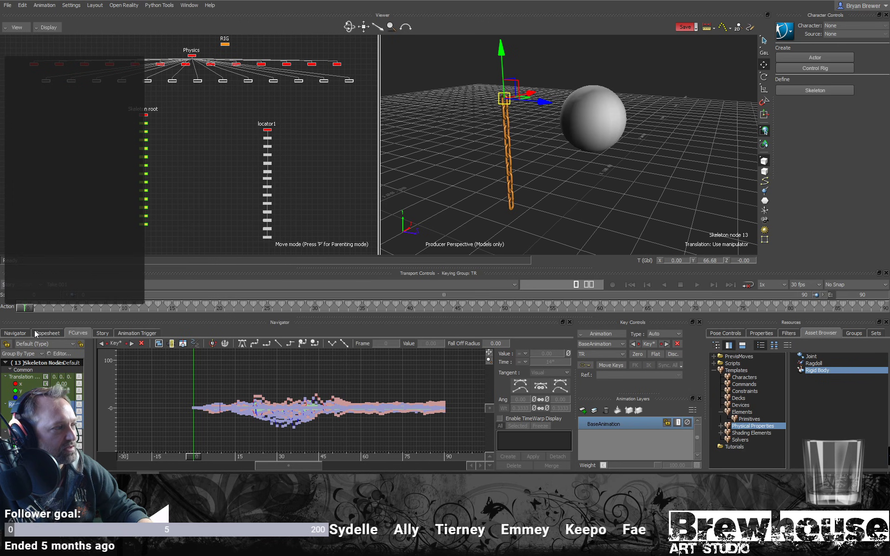
- Deactivate all the constraints in the Proxy folder and play back the plotted chain animation from different angles
{"action": "left_click", "coordinate": [15, 334]}
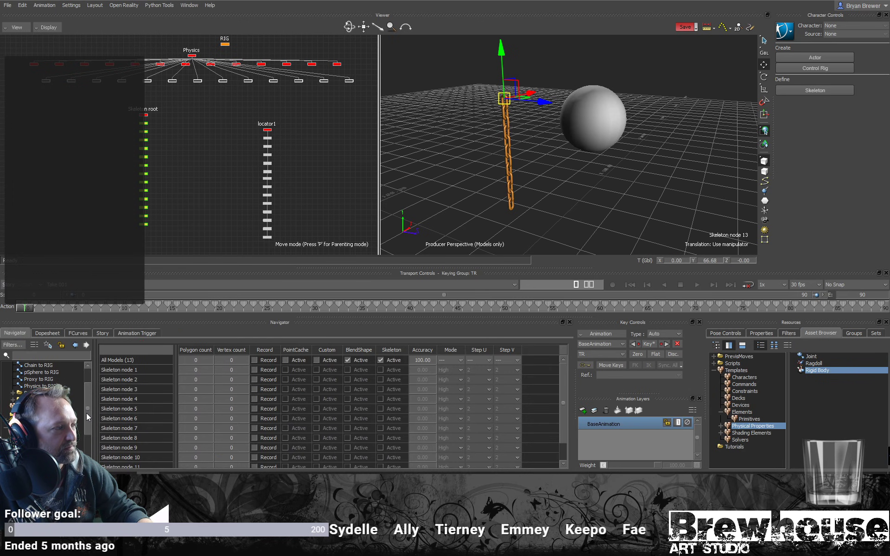
{"action": "mouse_move", "coordinate": [88, 408]}
{"action": "left_mouse_down"}
{"action": "mouse_move", "coordinate": [88, 388]}
{"action": "mouse_move", "coordinate": [88, 396]}
{"action": "left_mouse_up"}
{"action": "double_click", "coordinate": [31, 414]}
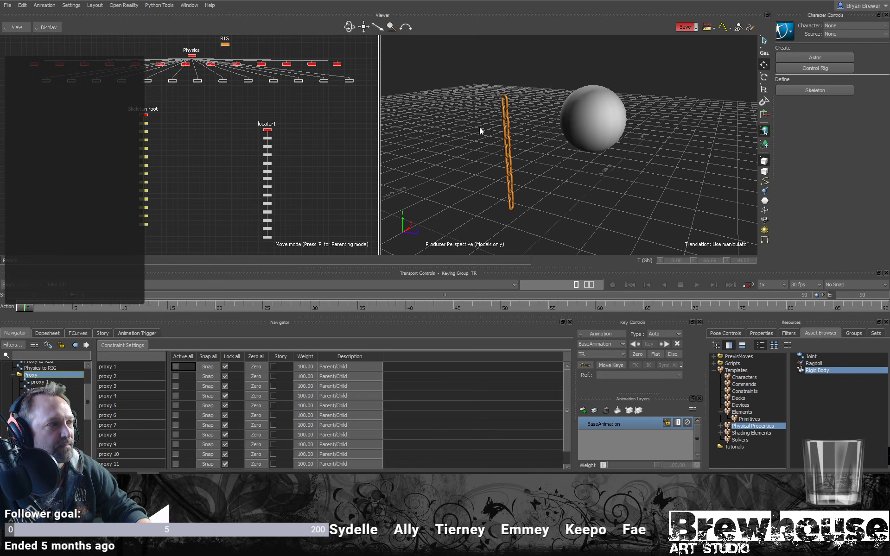
{"action": "key", "text": "space"}
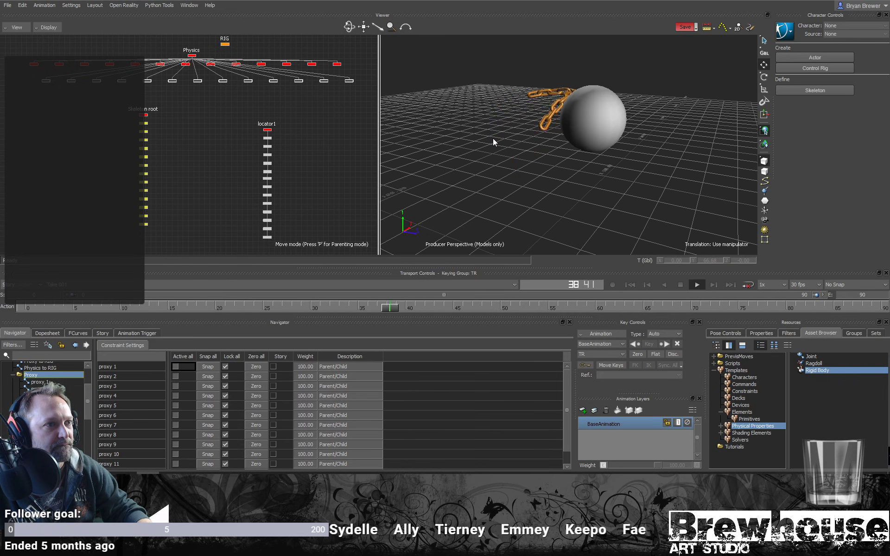
{"action": "left_click_drag", "start_coordinate": [518, 152], "coordinate": [568, 136], "text": "alt"}
{"action": "key", "text": "space"}
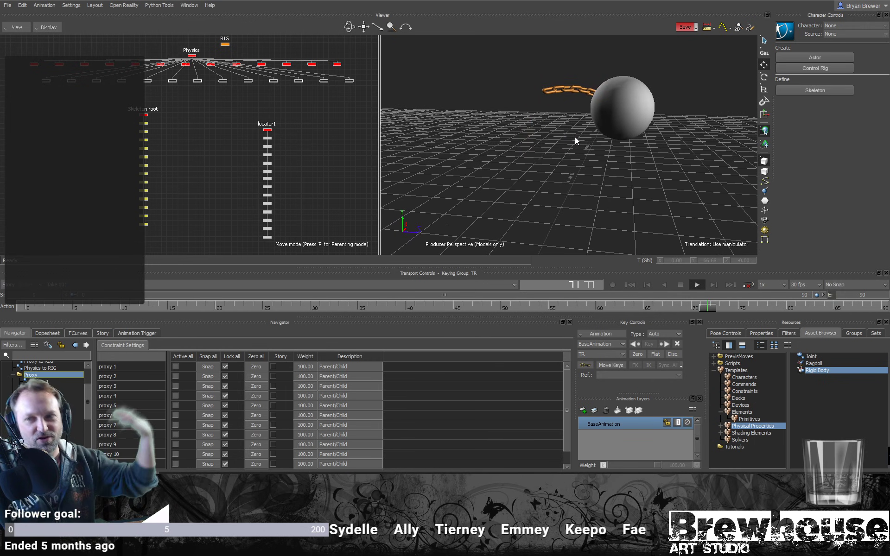
{"action": "left_click_drag", "start_coordinate": [517, 129], "coordinate": [556, 160], "text": "alt"}
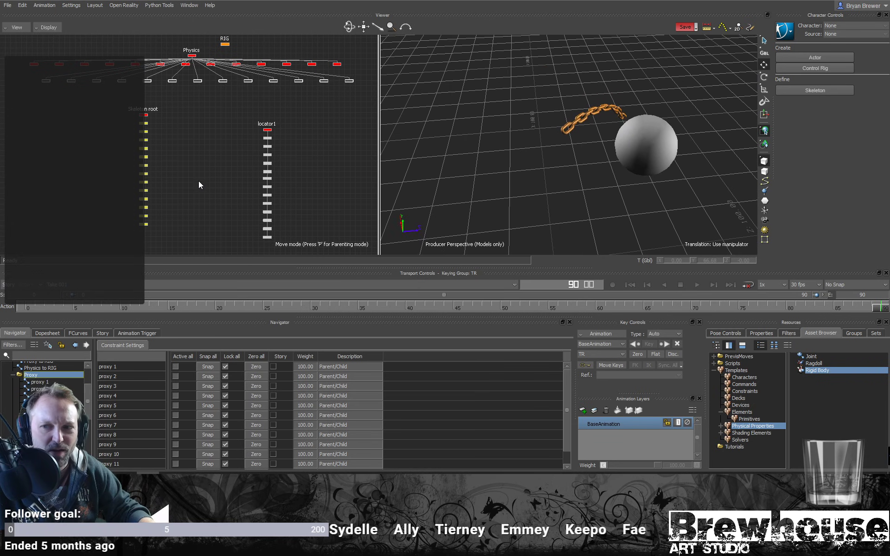
- Examine the animation curves of locator1 and individual chain joints beneath it for existing keys
{"action": "middle_click_drag", "start_coordinate": [199, 180], "coordinate": [188, 147], "text": "alt"}
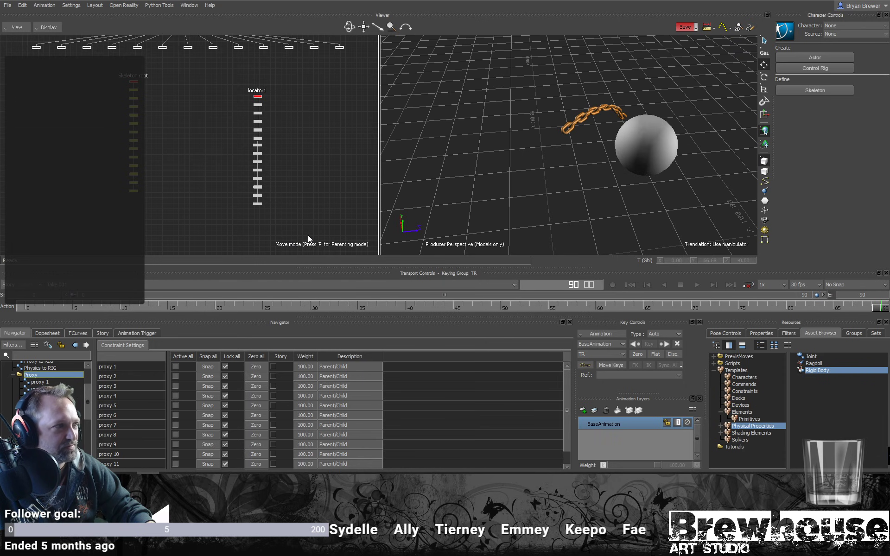
{"action": "left_click_drag", "start_coordinate": [308, 243], "coordinate": [224, 80]}
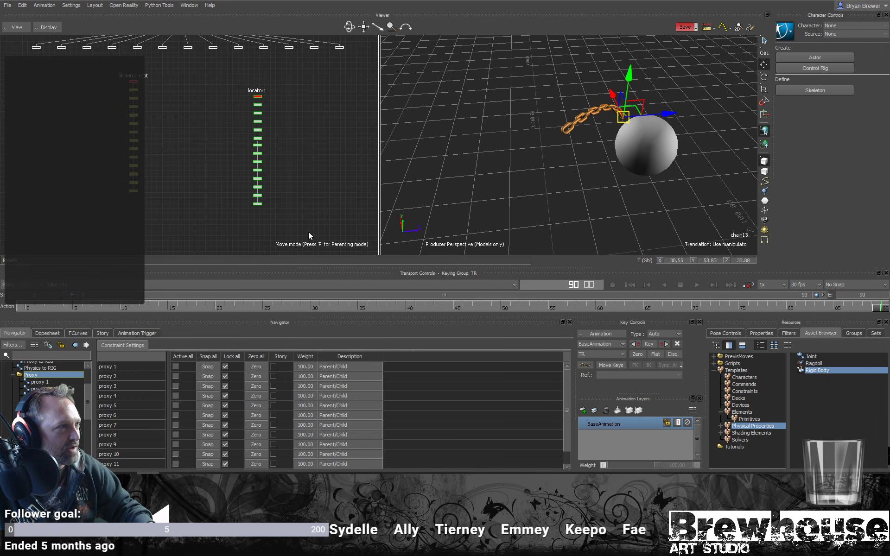
{"action": "left_click", "coordinate": [77, 333]}
{"action": "left_click", "coordinate": [26, 404]}
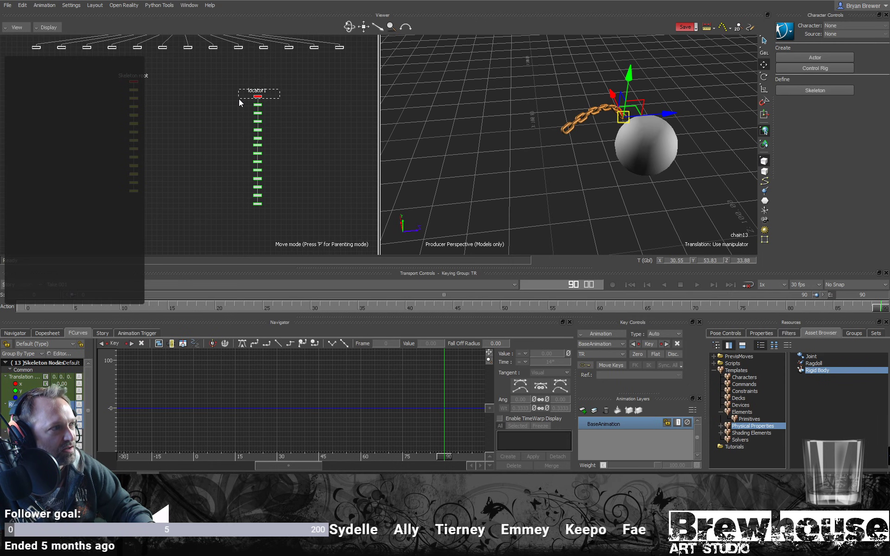
{"action": "left_click", "coordinate": [257, 95]}
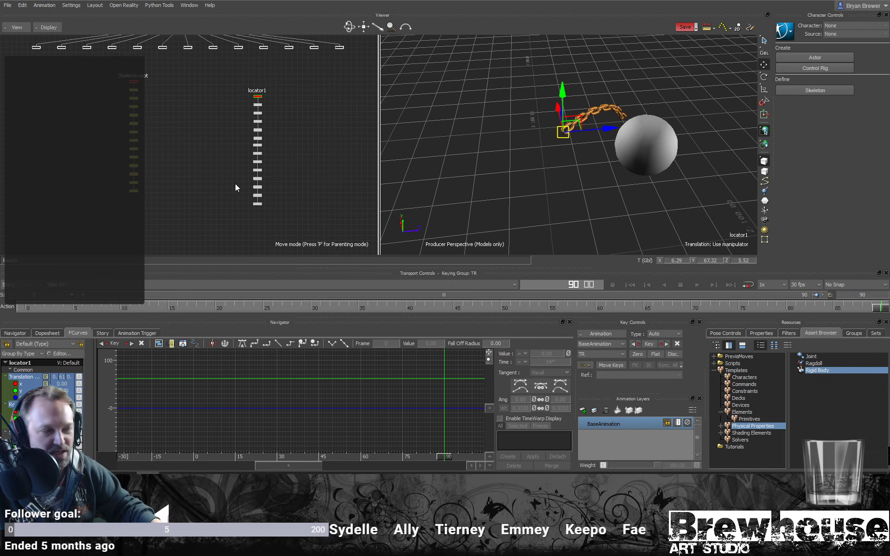
{"action": "left_click", "coordinate": [258, 204]}
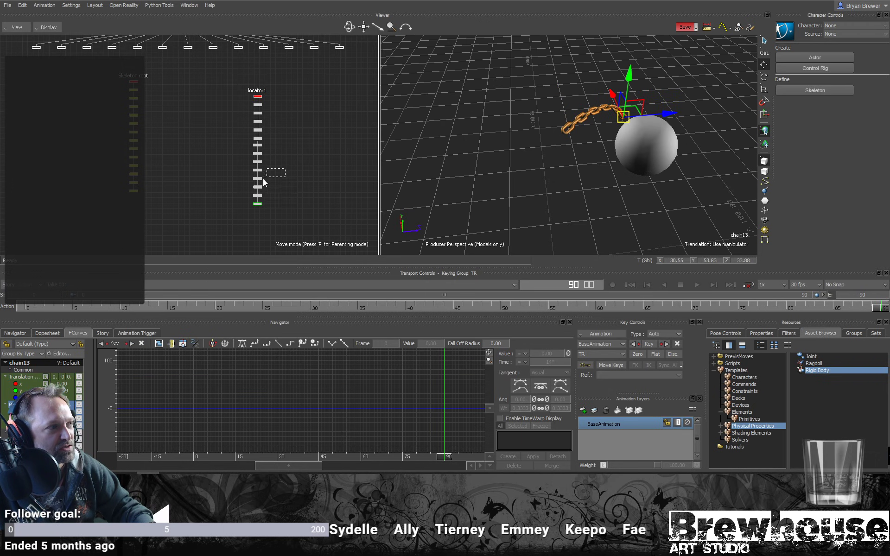
{"action": "left_click_drag", "start_coordinate": [266, 178], "coordinate": [257, 174]}
{"action": "left_click", "coordinate": [259, 153]}
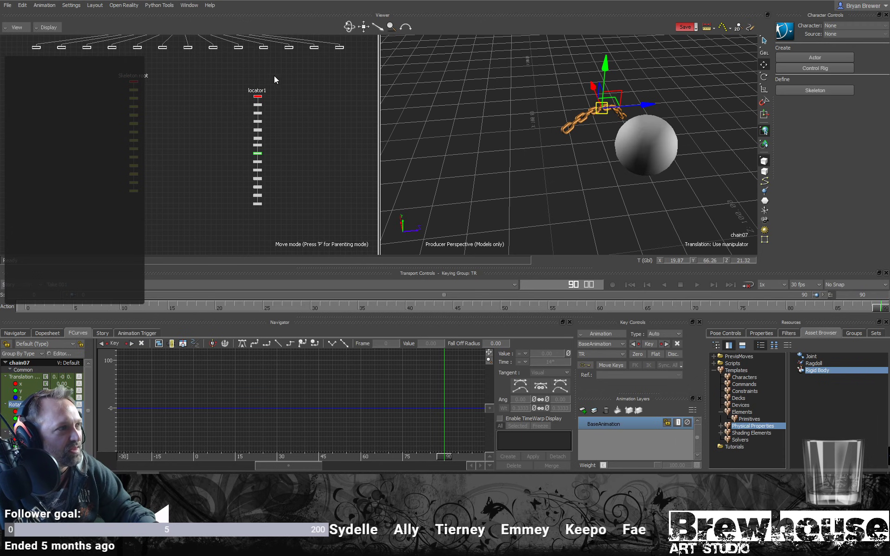
{"action": "left_click_drag", "start_coordinate": [241, 100], "coordinate": [240, 97]}
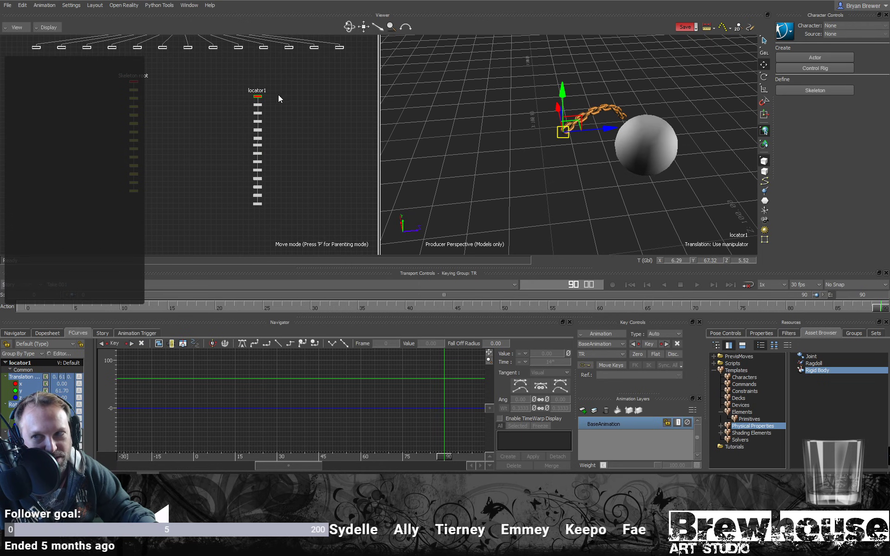
- Plot the selected properties of locator1 and all chain joints beneath it at 30 FPS with the Unroll rotation filter
{"action": "left_click_drag", "start_coordinate": [295, 77], "coordinate": [230, 221]}
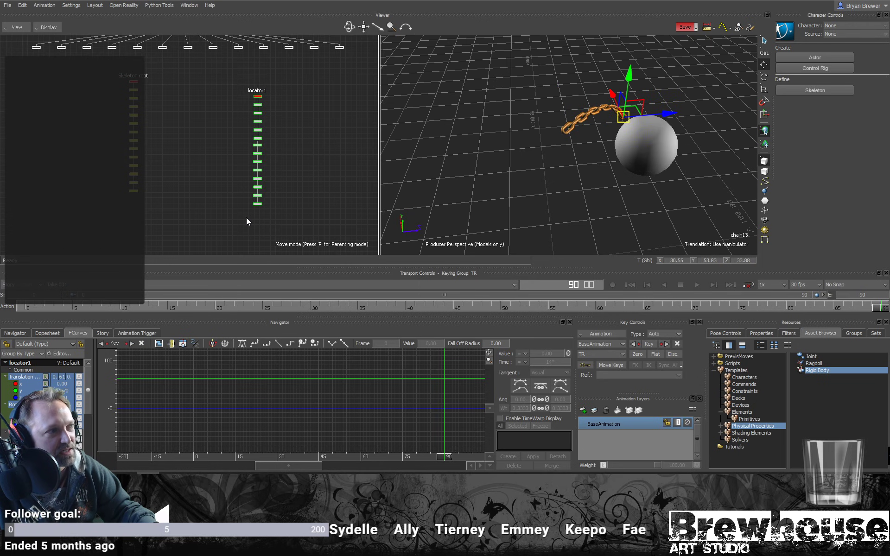
{"action": "left_click", "coordinate": [610, 334]}
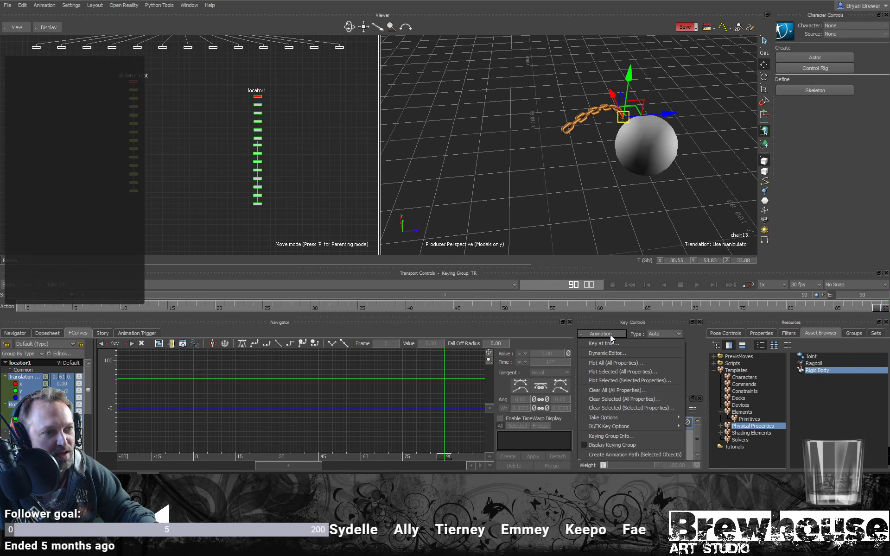
{"action": "left_click", "coordinate": [624, 382]}
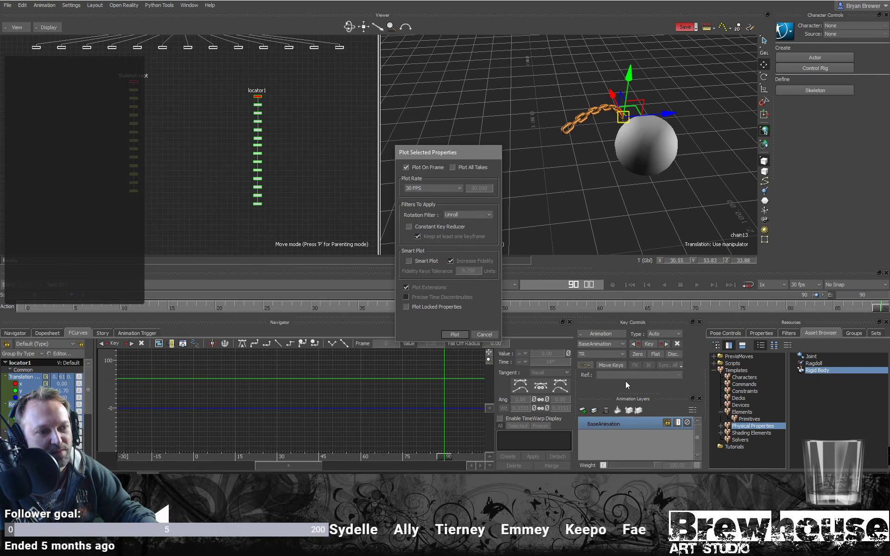
{"action": "left_click", "coordinate": [455, 335]}
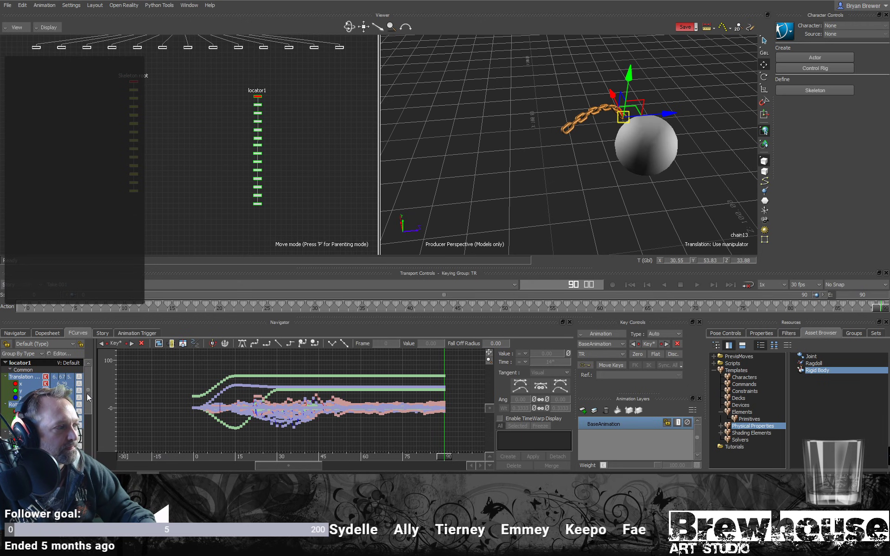
- Collapse the Proxy folder, deactivate all the constraints in the Chain folder and play back the animation
{"action": "left_click", "coordinate": [14, 334]}
{"action": "left_click", "coordinate": [17, 375]}
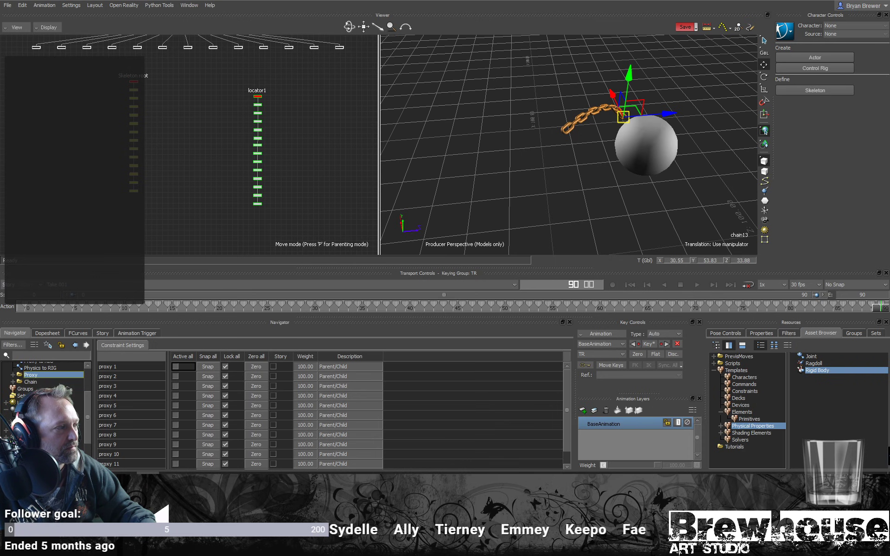
{"action": "double_click", "coordinate": [24, 383]}
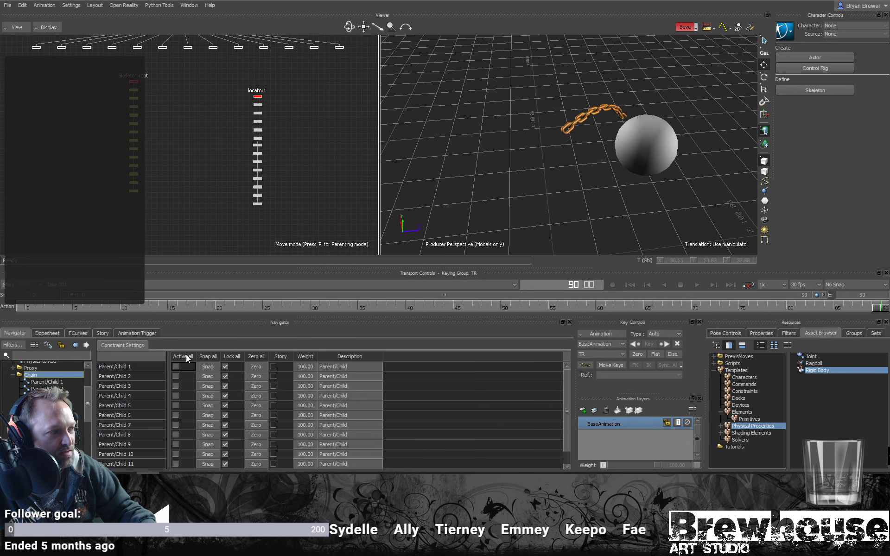
{"action": "key", "text": "space"}
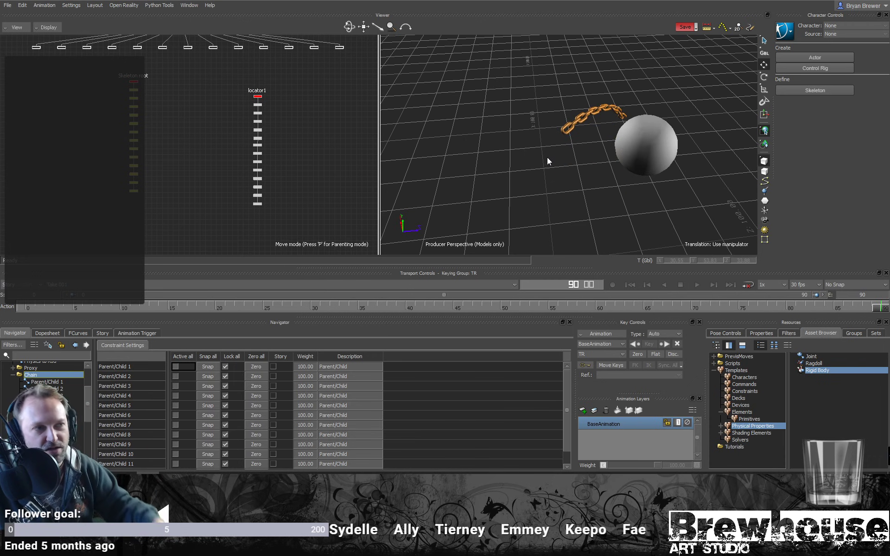
{"action": "key", "text": "space"}
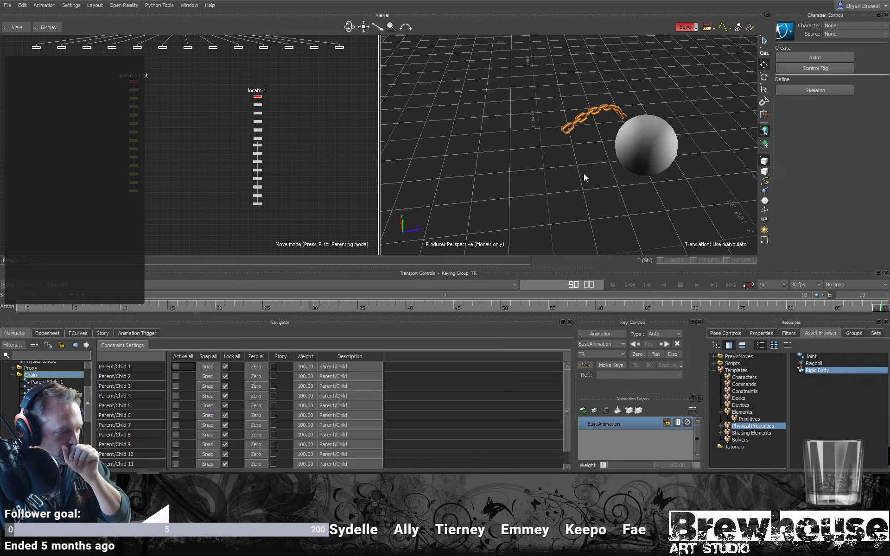
- Inspect the chain joints' plotted rotation curves in an enlarged curve view, isolating the X rotation
{"action": "left_click_drag", "start_coordinate": [290, 230], "coordinate": [242, 103]}
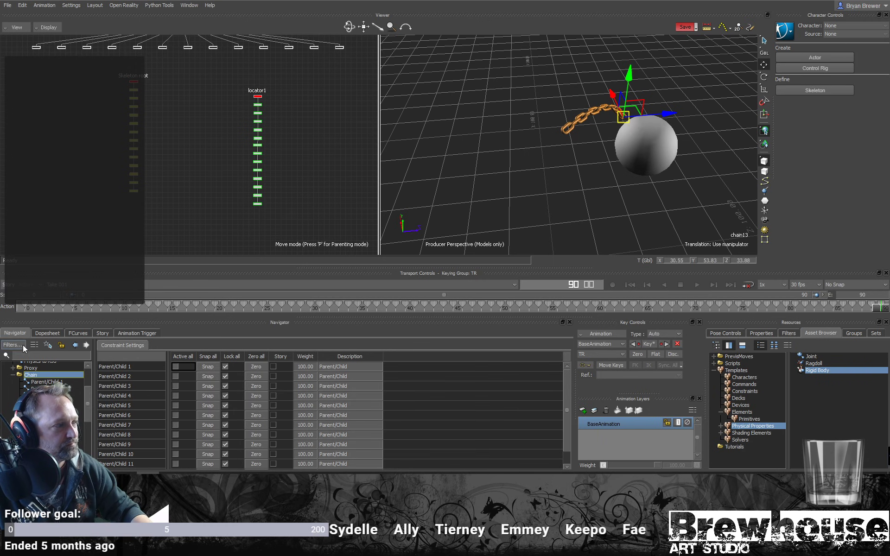
{"action": "scroll", "coordinate": [221, 133], "scroll_direction": "up", "scroll_amount": 5}
{"action": "scroll", "coordinate": [306, 99], "scroll_direction": "down", "scroll_amount": 5}
{"action": "left_click", "coordinate": [77, 333]}
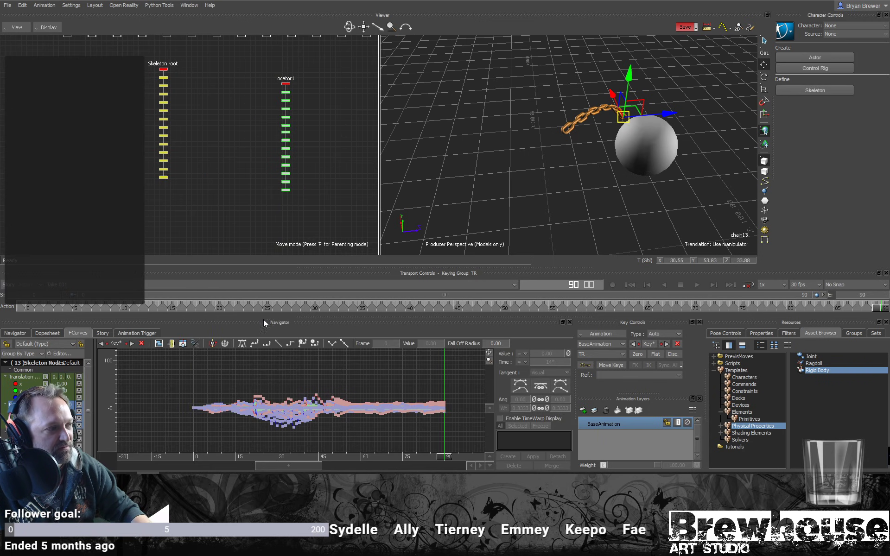
{"action": "left_click_drag", "start_coordinate": [408, 274], "coordinate": [410, 194]}
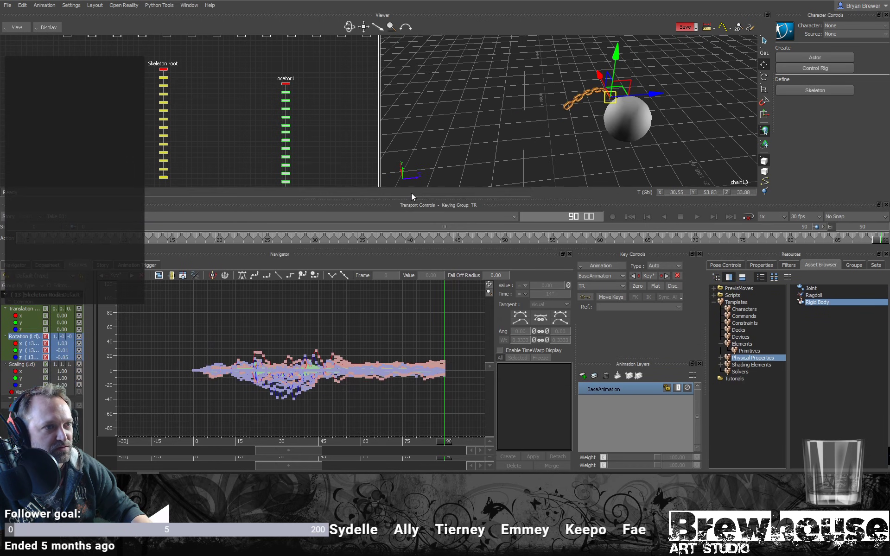
{"action": "key", "text": "a"}
{"action": "left_click_drag", "start_coordinate": [269, 365], "coordinate": [314, 380], "text": "ctrl"}
{"action": "left_click", "coordinate": [21, 333]}
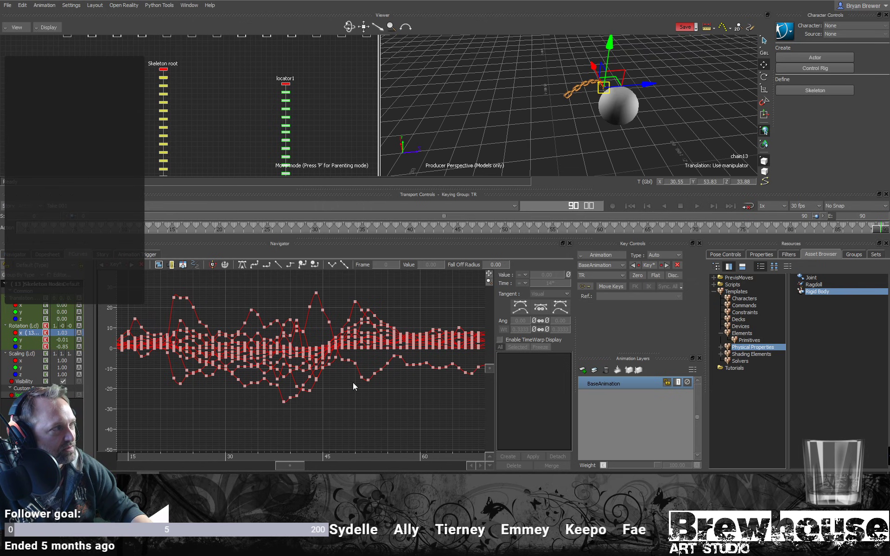
- Show the chain joints' full rotation curves on all three axes and open the animation filters
{"action": "key", "text": "a"}
{"action": "left_click_drag", "start_coordinate": [361, 411], "coordinate": [171, 363], "text": "ctrl"}
{"action": "left_click", "coordinate": [23, 327]}
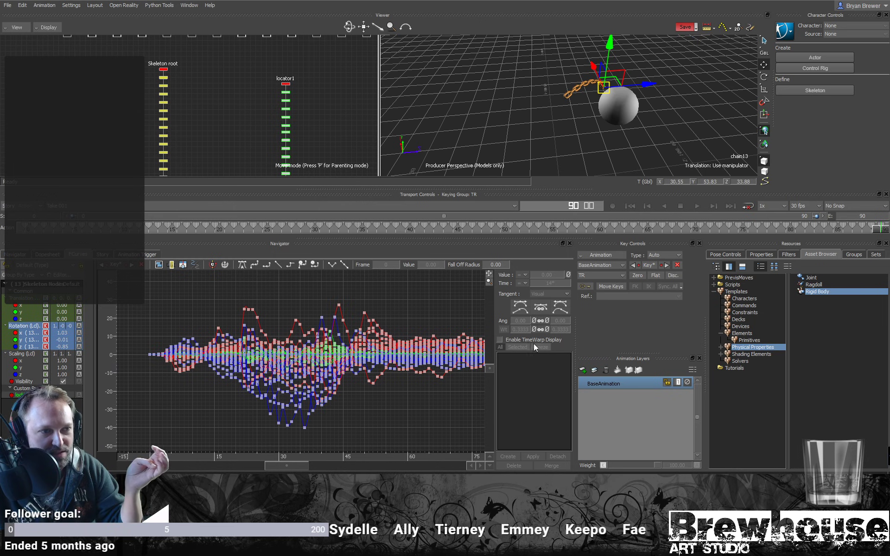
{"action": "left_click", "coordinate": [787, 254]}
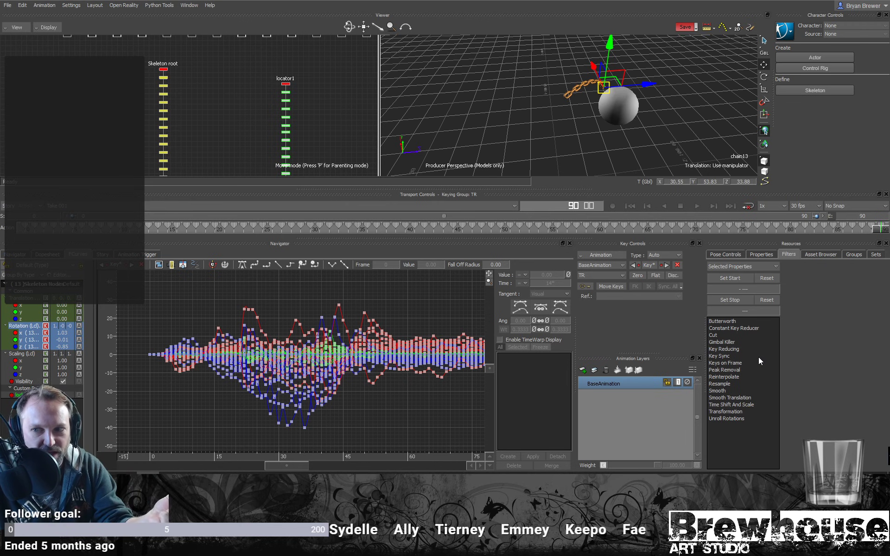
- Review the settings of the Smooth, Butterworth and Smooth Translation filters without applying any of them
{"action": "left_click", "coordinate": [719, 391]}
{"action": "left_click", "coordinate": [760, 464]}
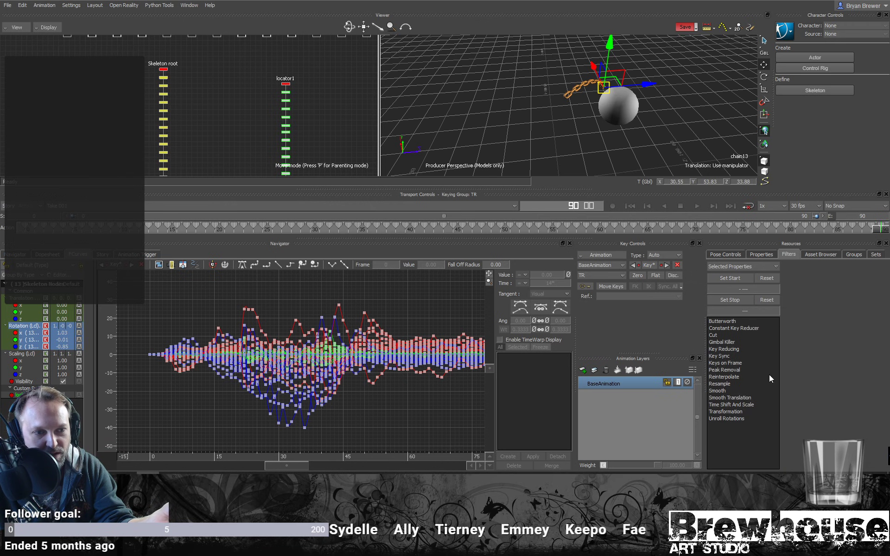
{"action": "left_click", "coordinate": [747, 322]}
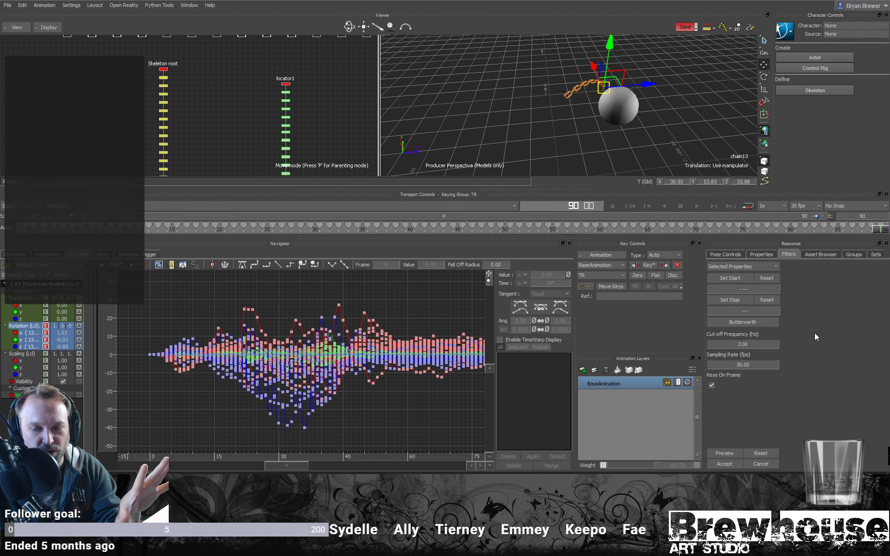
{"action": "left_click", "coordinate": [742, 321]}
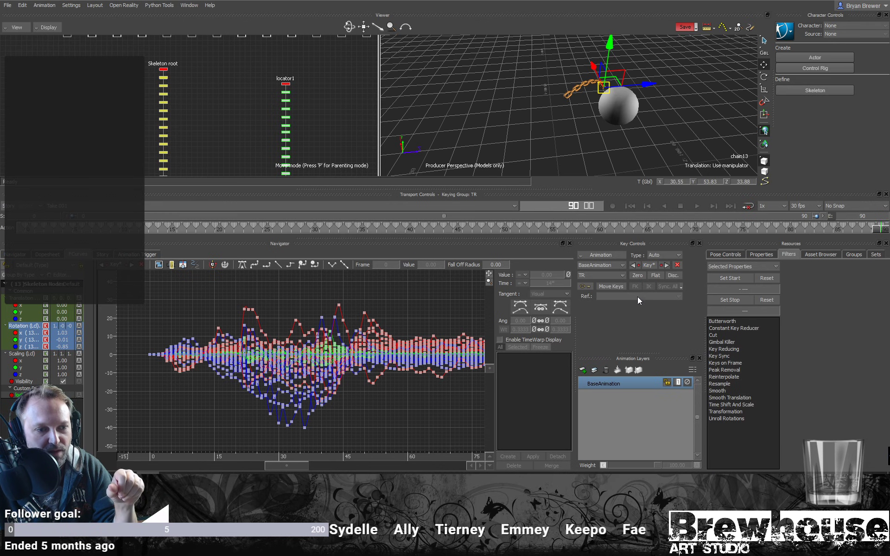
{"action": "left_click", "coordinate": [738, 399]}
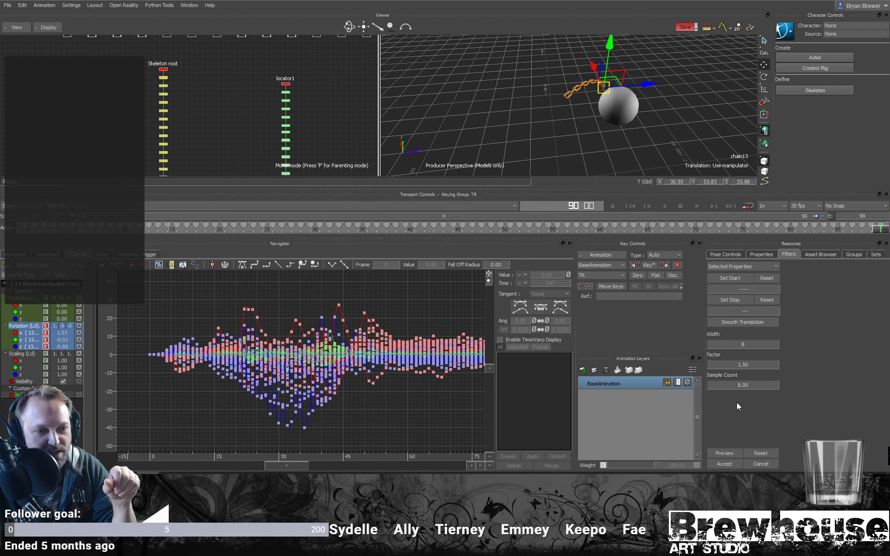
{"action": "left_click", "coordinate": [759, 465]}
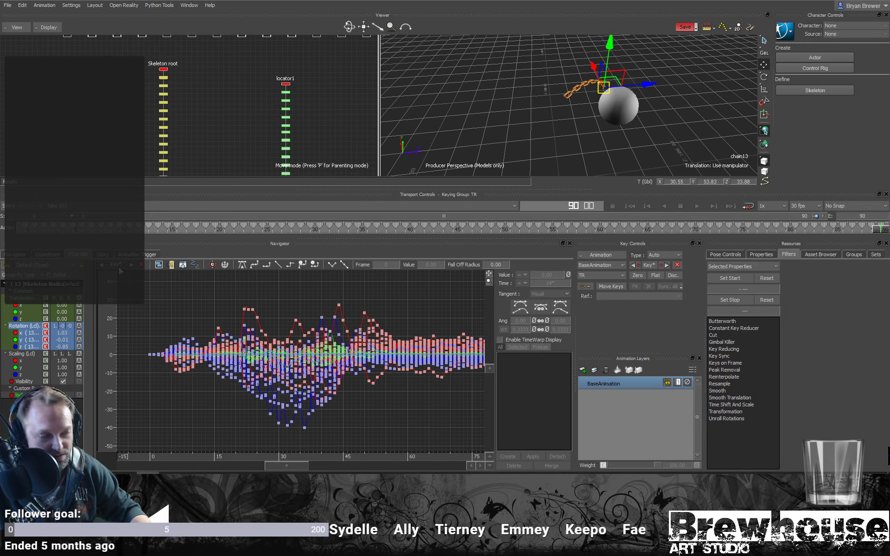
- Apply a Butterworth filter with a cut-off frequency of about 6.49 Hz to the chain joints' rotation curves
{"action": "left_click_drag", "start_coordinate": [412, 364], "coordinate": [394, 348], "text": "ctrl"}
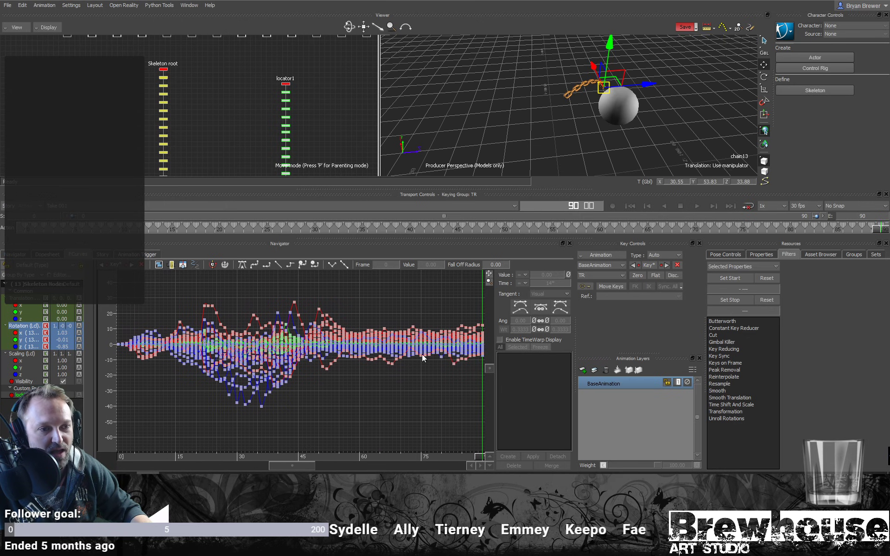
{"action": "left_click", "coordinate": [726, 322]}
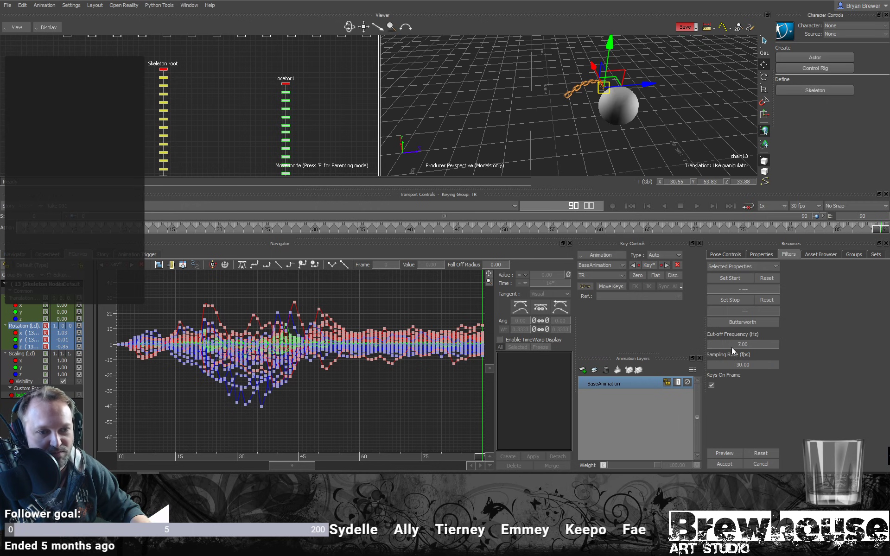
{"action": "left_click_drag", "start_coordinate": [748, 346], "coordinate": [746, 346]}
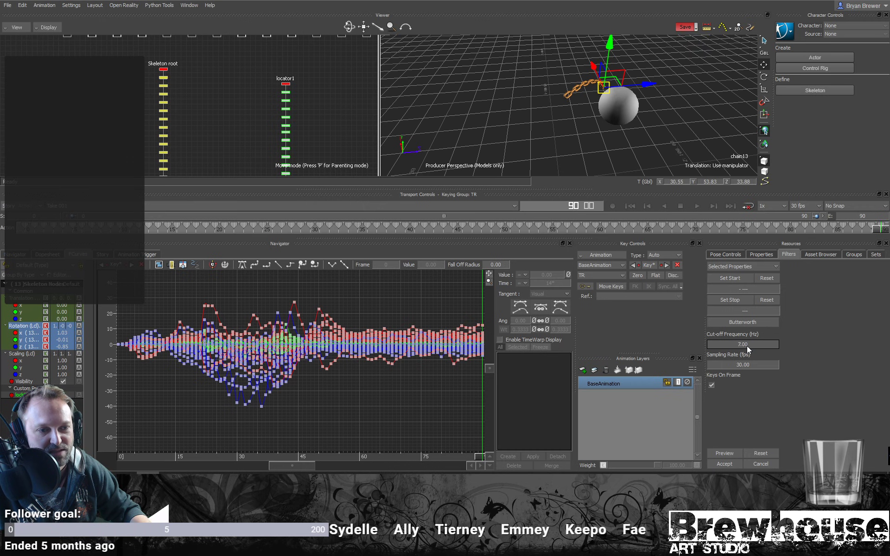
{"action": "left_click_drag", "start_coordinate": [742, 347], "coordinate": [743, 346]}
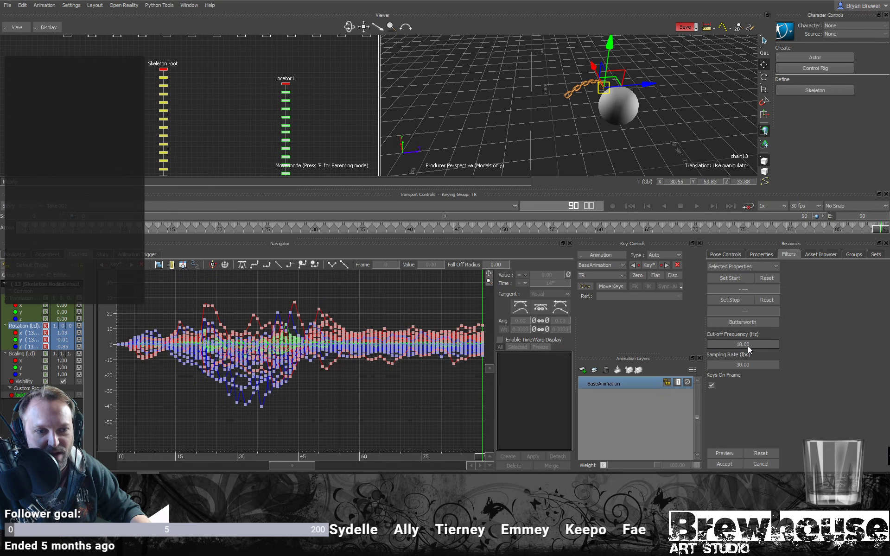
{"action": "left_click_drag", "start_coordinate": [747, 346], "coordinate": [747, 344]}
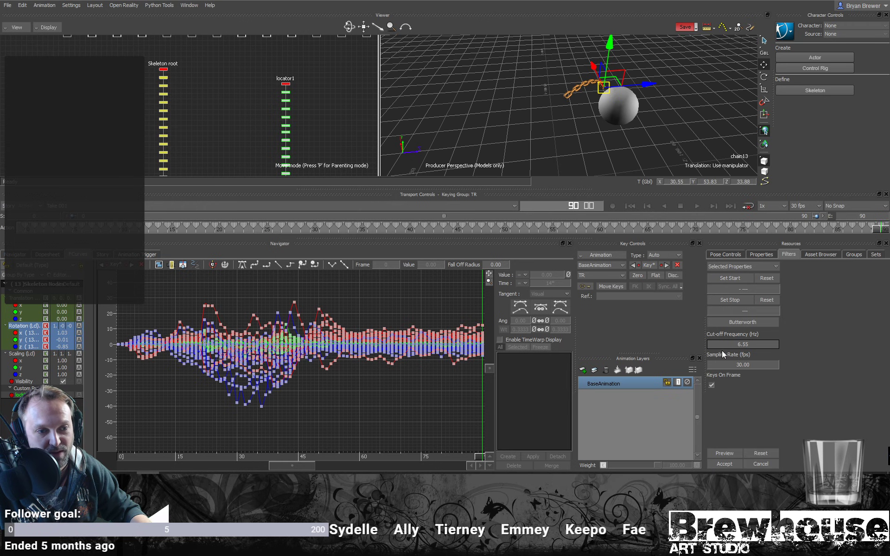
{"action": "left_click", "coordinate": [730, 455]}
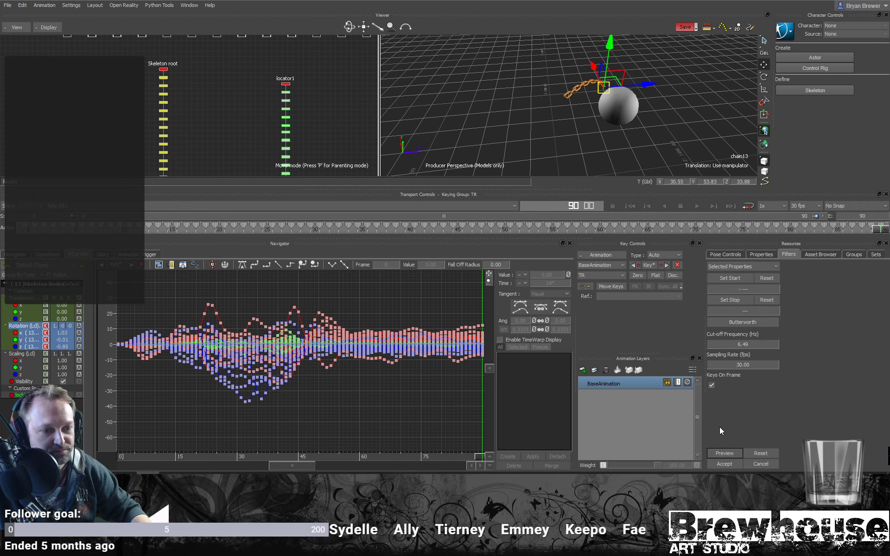
{"action": "left_click", "coordinate": [725, 464]}
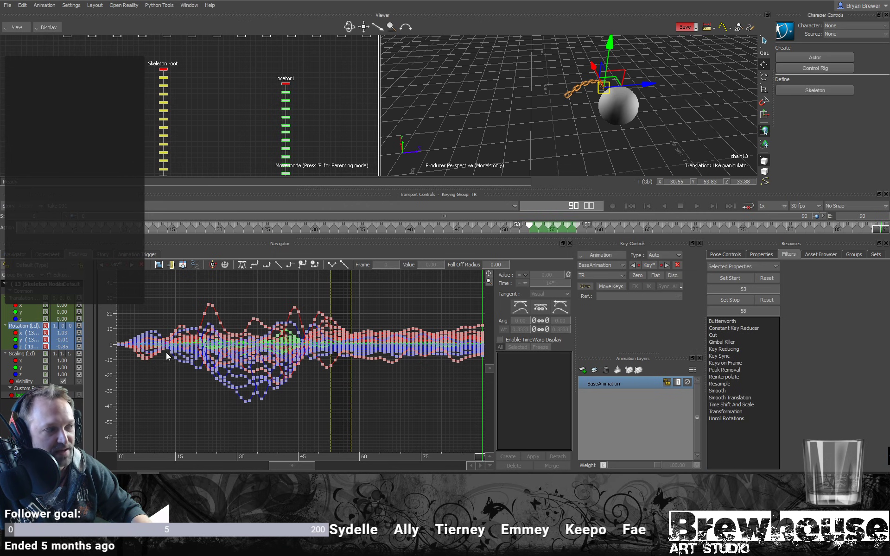
- Try the Smooth filter with width 2 on frames 53 to 58 and clear that time range
{"action": "middle_click_drag", "start_coordinate": [356, 397], "coordinate": [313, 378]}
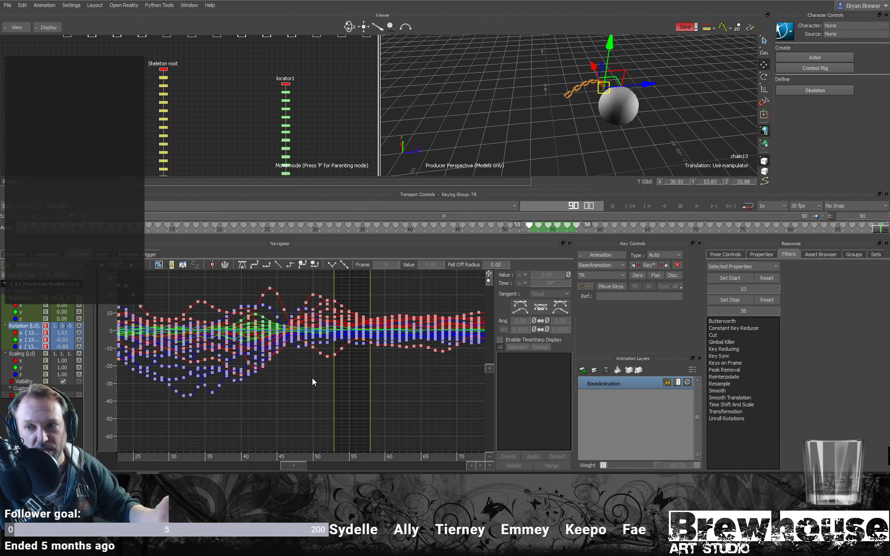
{"action": "left_click", "coordinate": [723, 391]}
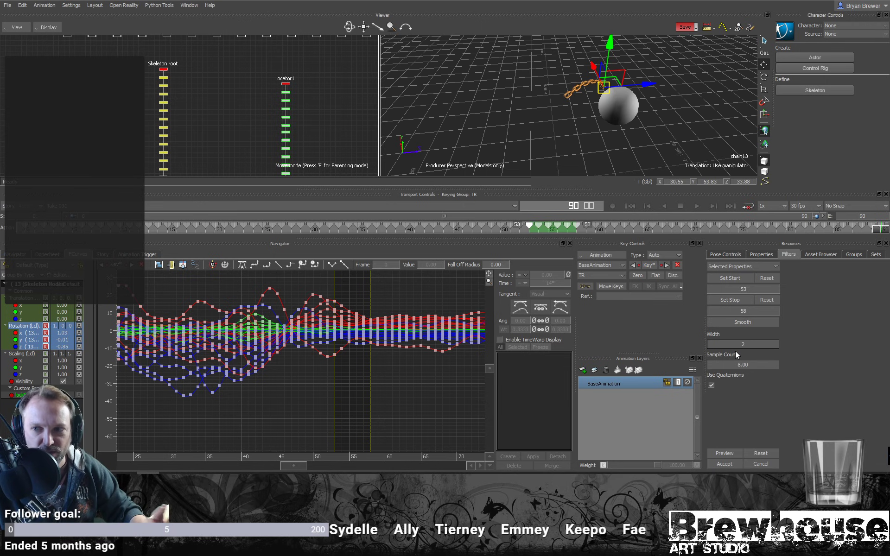
{"action": "left_click", "coordinate": [725, 455]}
{"action": "left_click_drag", "start_coordinate": [444, 396], "coordinate": [140, 329], "text": "ctrl"}
{"action": "left_click", "coordinate": [282, 346]}
{"action": "left_click_drag", "start_coordinate": [288, 350], "coordinate": [472, 401], "text": "ctrl"}
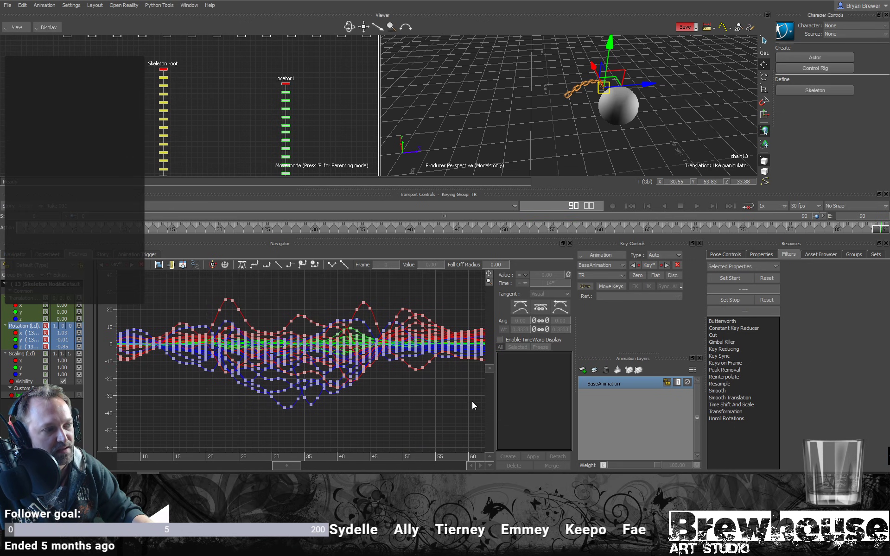
- Apply the Smooth filter to the rotation curves with width 2, sample count 8 and Use Quaternions disabled
{"action": "left_click", "coordinate": [723, 392]}
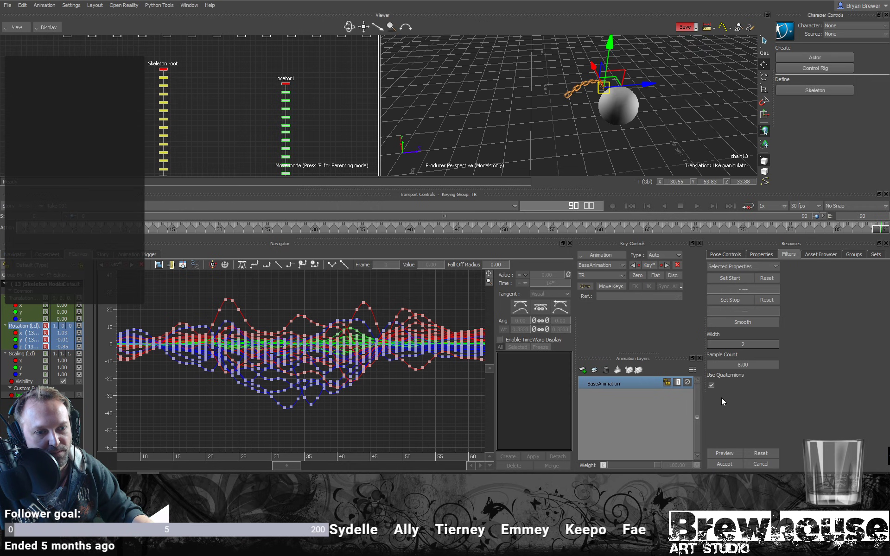
{"action": "left_click", "coordinate": [712, 385]}
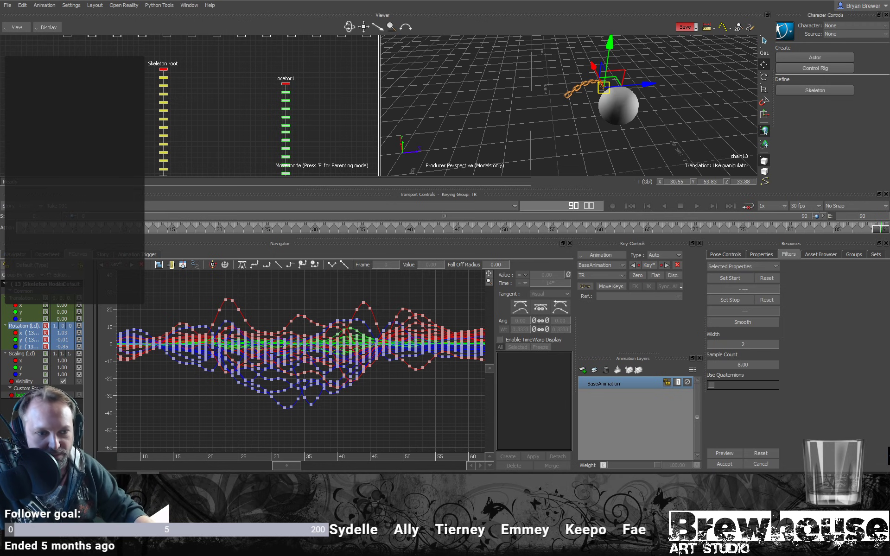
{"action": "left_click", "coordinate": [732, 452]}
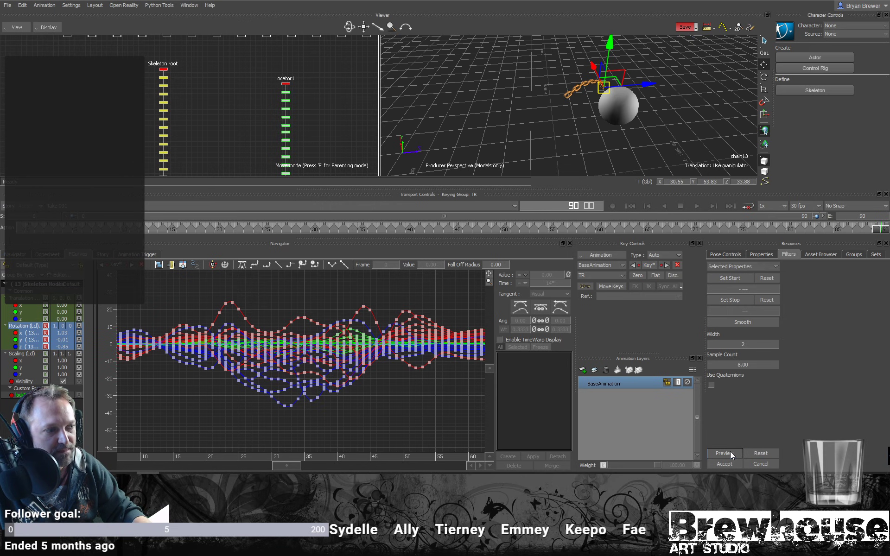
{"action": "left_click", "coordinate": [725, 463]}
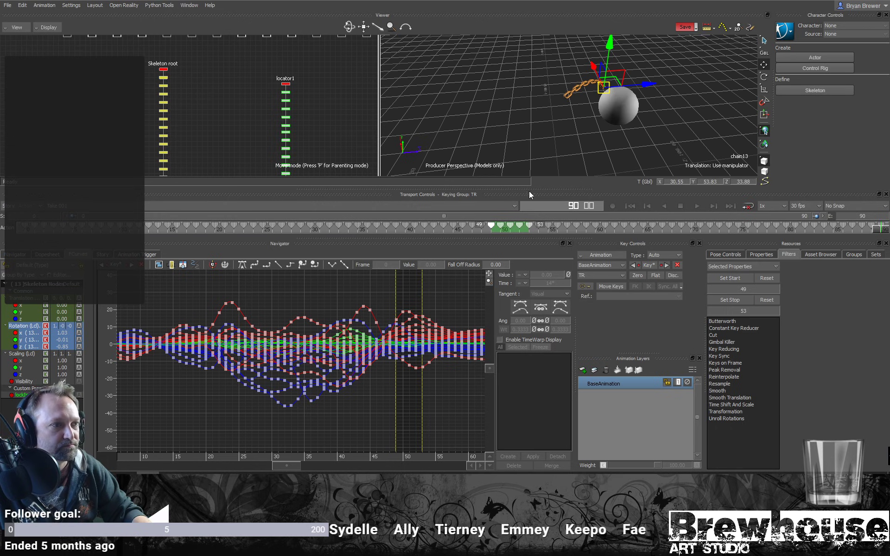
- Deselect the chain joints, enable looping and play back the filtered chain animation from a lower viewing angle
{"action": "left_click", "coordinate": [591, 147]}
{"action": "left_click_drag", "start_coordinate": [163, 227], "coordinate": [24, 227]}
{"action": "key", "text": "ctrl+space"}
{"action": "left_click_drag", "start_coordinate": [643, 124], "coordinate": [680, 116], "text": "alt"}
{"action": "key", "text": "ctrl+space"}
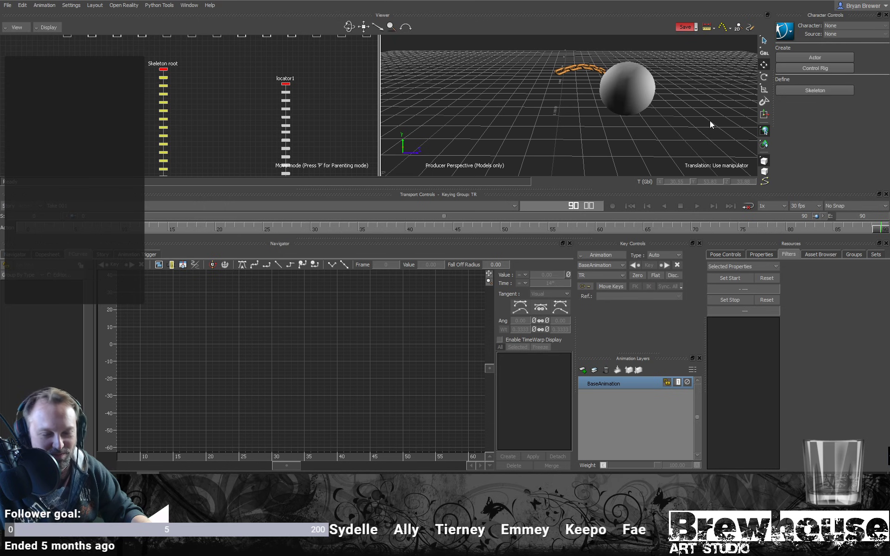
{"action": "key", "text": "ctrl+space"}
{"action": "left_click", "coordinate": [750, 206]}
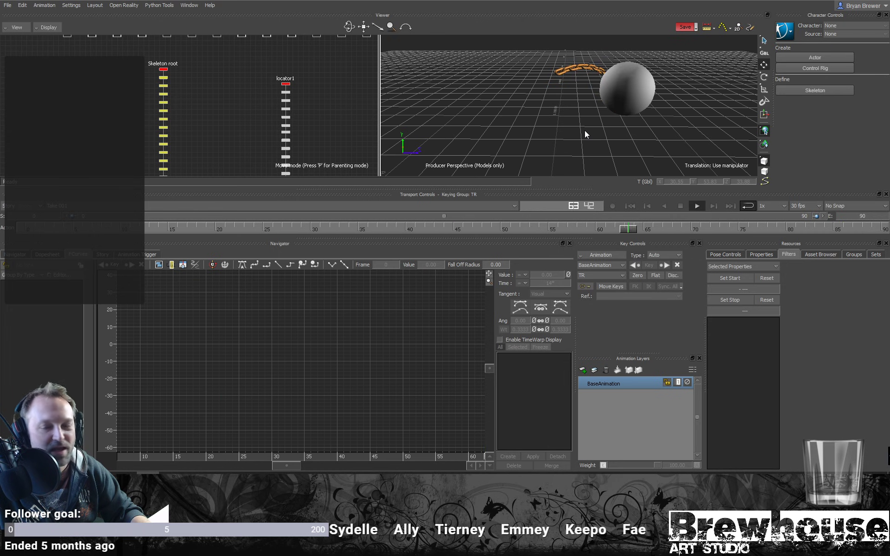
{"action": "key", "text": "space"}
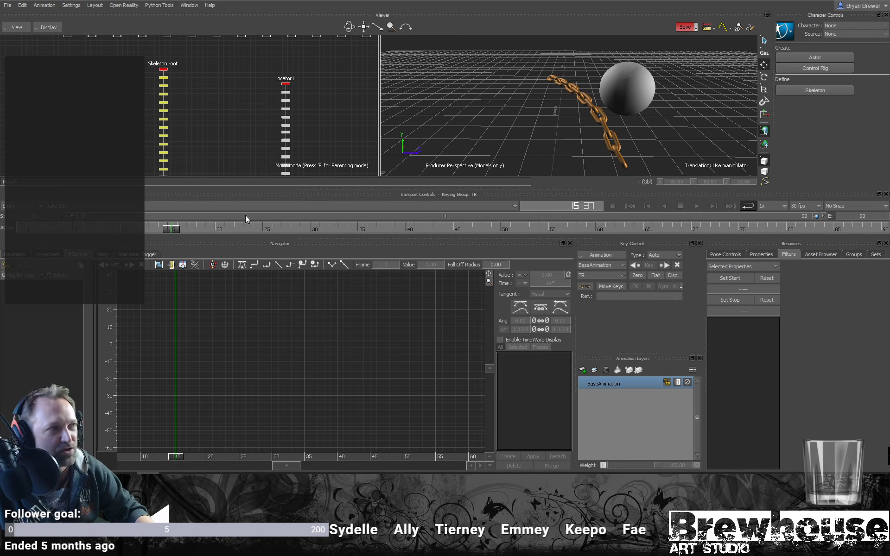
- Select all the chain joints beneath locator1 and add a new animation layer above BaseAnimation
{"action": "left_click_drag", "start_coordinate": [234, 134], "coordinate": [225, 87], "text": "shift"}
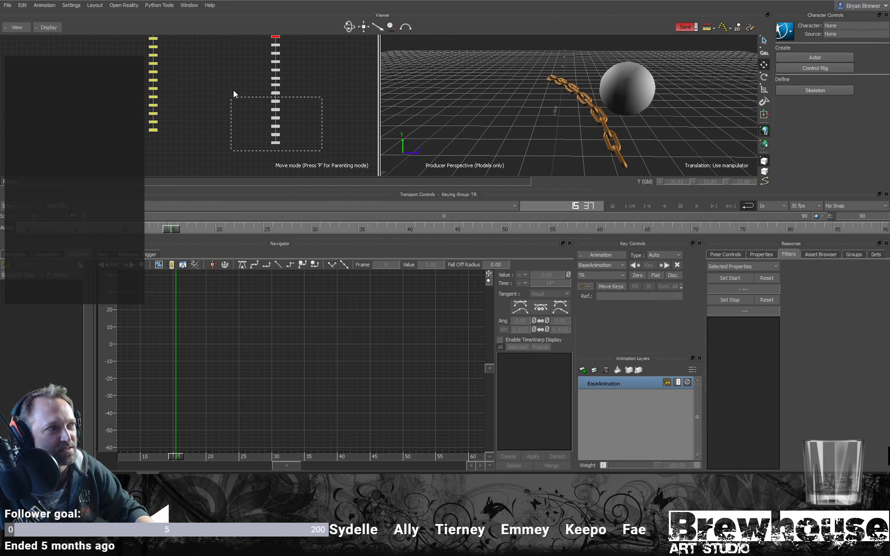
{"action": "left_click_drag", "start_coordinate": [242, 43], "coordinate": [242, 44]}
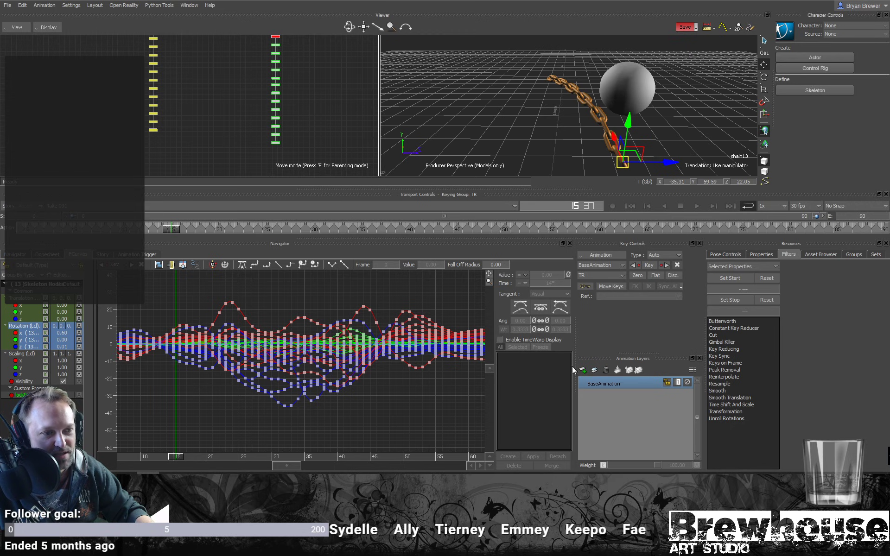
{"action": "left_click", "coordinate": [584, 370]}
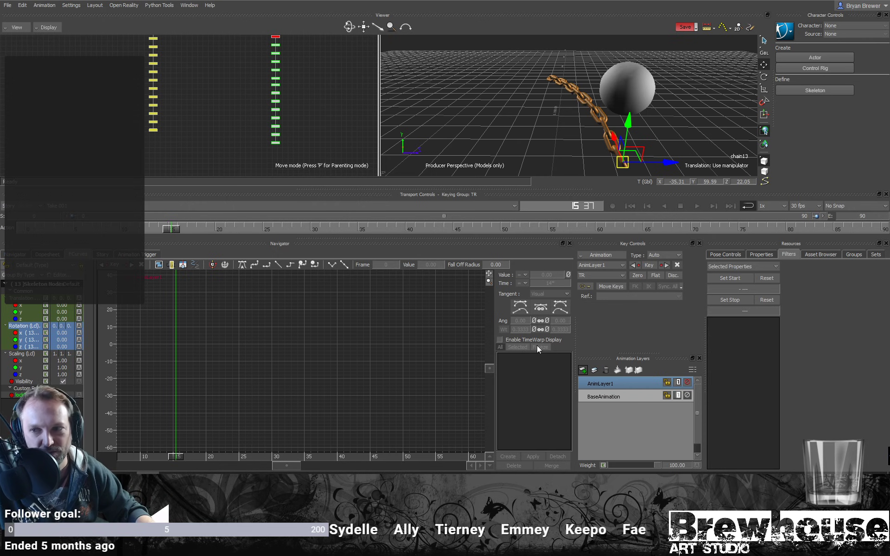
- Activate the rotation manipulator and set a starting rotation key for the chain joints on the new layer near frame 46
{"action": "left_click_drag", "start_coordinate": [559, 78], "coordinate": [615, 106], "text": "alt"}
{"action": "key", "text": "e"}
{"action": "left_click_drag", "start_coordinate": [687, 137], "coordinate": [604, 126], "text": "alt"}
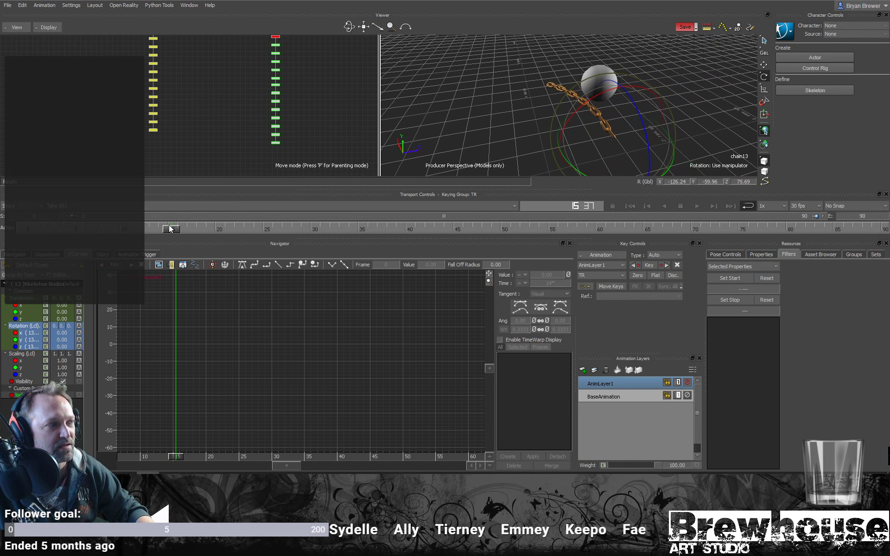
{"action": "left_click_drag", "start_coordinate": [171, 229], "coordinate": [585, 259]}
{"action": "left_click_drag", "start_coordinate": [649, 96], "coordinate": [576, 114], "text": "ctrl+shift"}
{"action": "left_click_drag", "start_coordinate": [579, 227], "coordinate": [513, 232]}
{"action": "key", "text": "k"}
- Rotate the selected chain joints about 2.65° on their local X axis near frame 51 and key the bend
{"action": "middle_click_drag", "start_coordinate": [620, 141], "coordinate": [610, 107], "text": "alt"}
{"action": "key", "text": "l"}
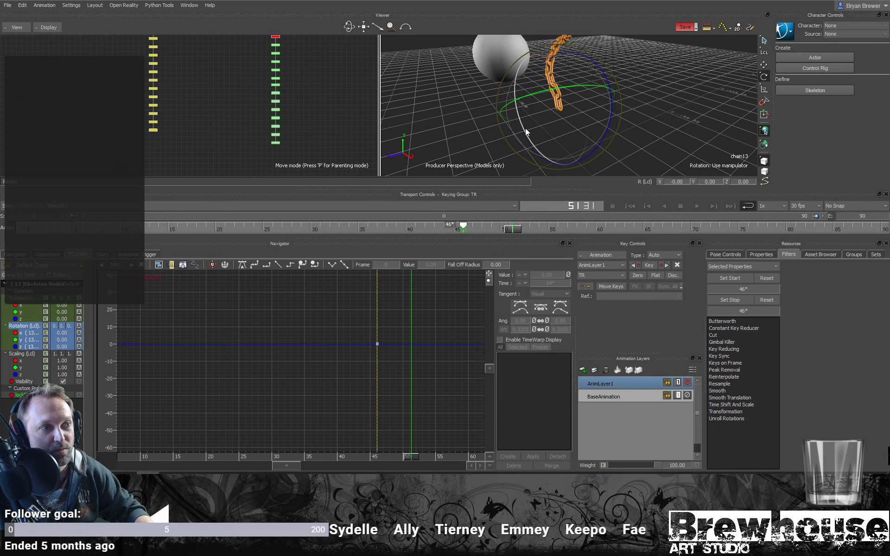
{"action": "left_click_drag", "start_coordinate": [524, 129], "coordinate": [531, 139]}
{"action": "key", "text": "ctrl+z"}
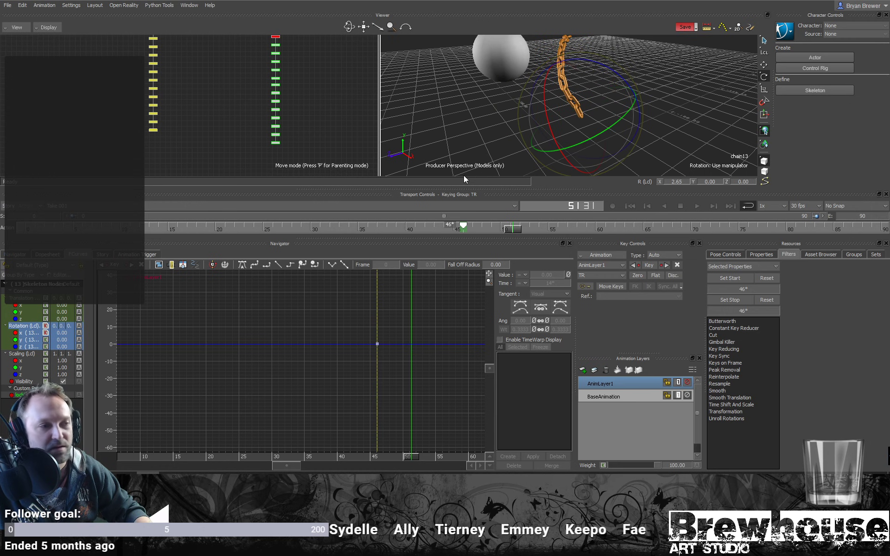
{"action": "left_click_drag", "start_coordinate": [438, 187], "coordinate": [420, 301]}
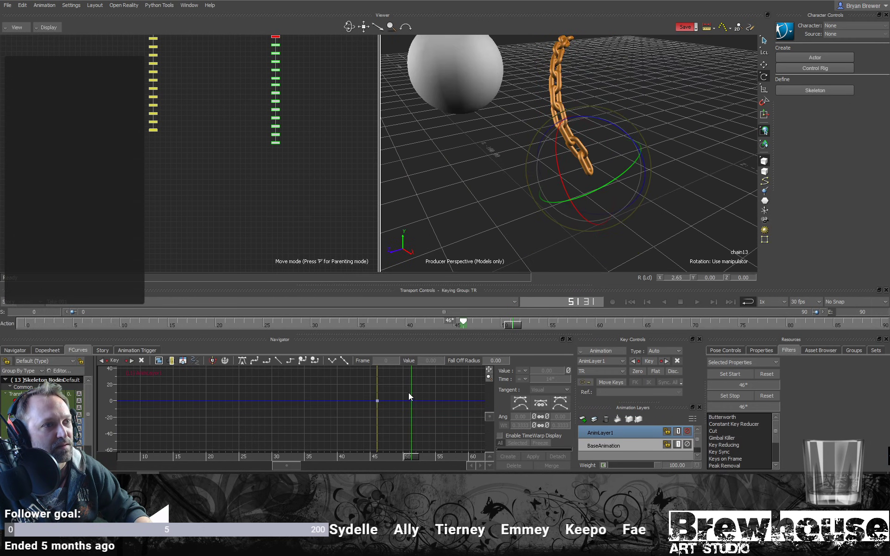
{"action": "middle_click_drag", "start_coordinate": [427, 165], "coordinate": [446, 182], "text": "alt"}
{"action": "left_click_drag", "start_coordinate": [593, 209], "coordinate": [544, 184], "text": "alt"}
{"action": "key", "text": "s"}
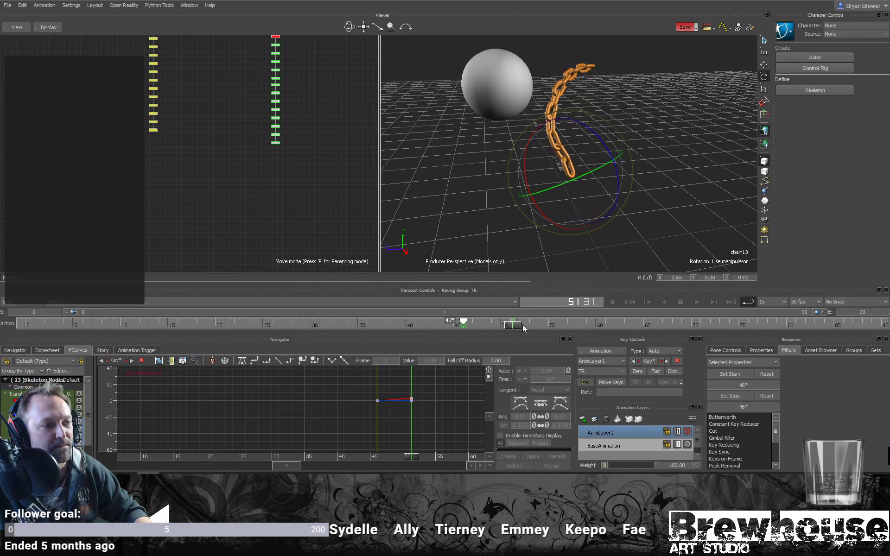
- Key the chain joints near frame 60 with a local X rotation of about -0.58° and move to about frame 69
{"action": "left_click_drag", "start_coordinate": [513, 325], "coordinate": [603, 324]}
{"action": "left_click_drag", "start_coordinate": [500, 221], "coordinate": [497, 221]}
{"action": "left_click", "coordinate": [650, 362]}
{"action": "left_click", "coordinate": [640, 372]}
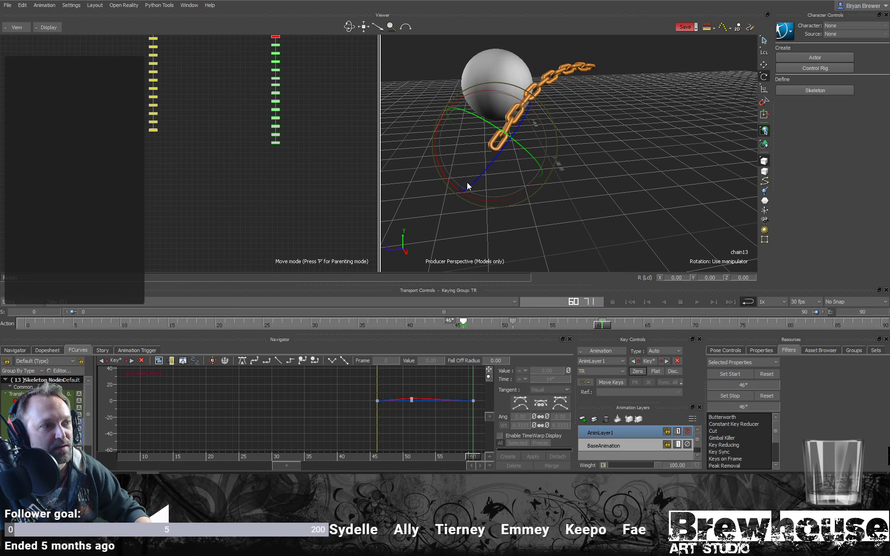
{"action": "left_click_drag", "start_coordinate": [452, 182], "coordinate": [449, 181]}
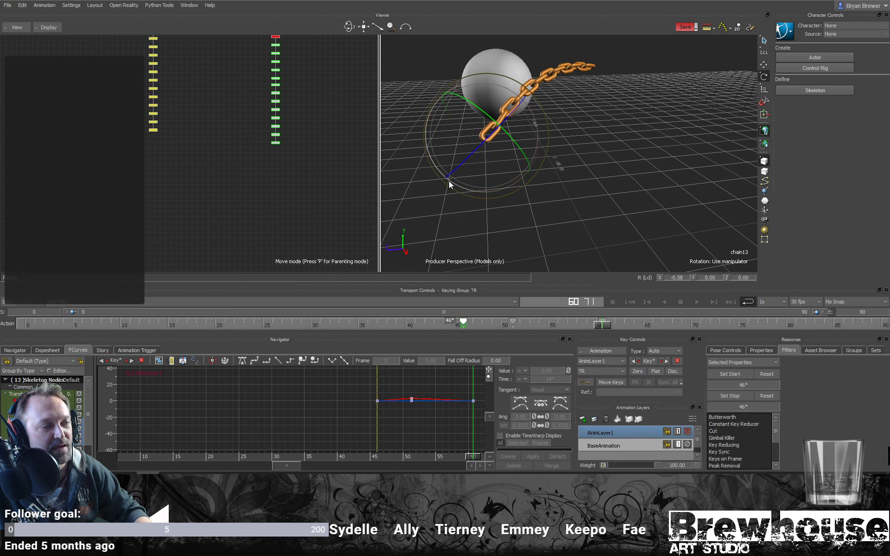
{"action": "left_click_drag", "start_coordinate": [607, 325], "coordinate": [679, 339]}
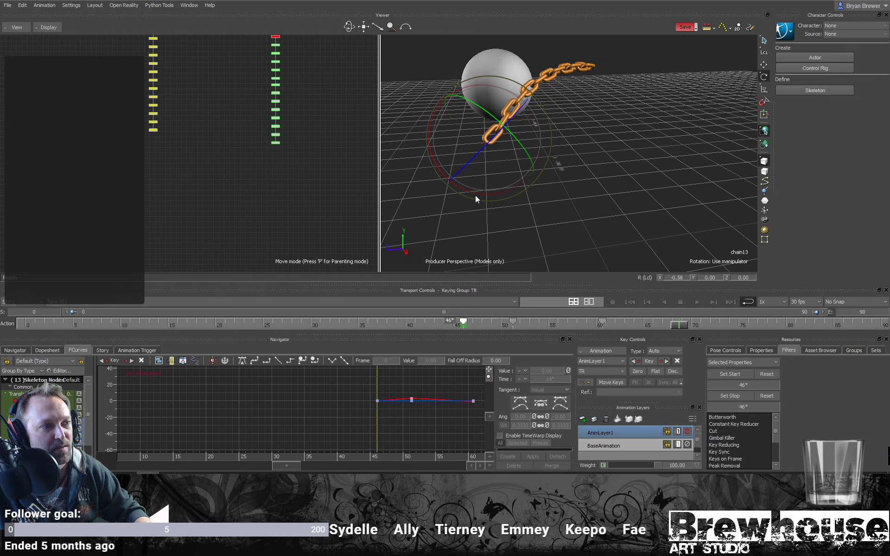
- Rotate the selected chain joints to about 0.08° on local X and key them near frame 68
{"action": "left_click_drag", "start_coordinate": [476, 194], "coordinate": [480, 196]}
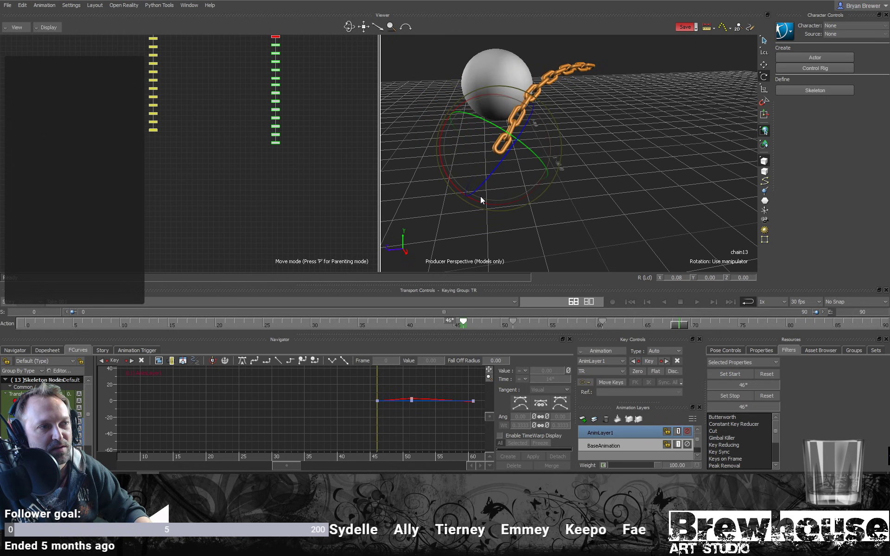
{"action": "left_click", "coordinate": [667, 327]}
- Play back the layered chain animation, review its motion from several angles and clear the joint selection
{"action": "key", "text": "space"}
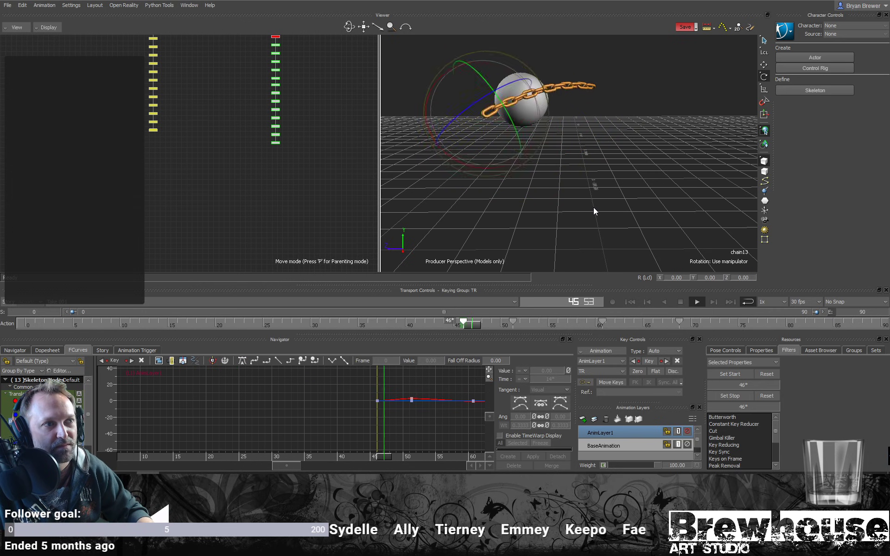
{"action": "left_click_drag", "start_coordinate": [594, 207], "coordinate": [600, 107], "text": "alt"}
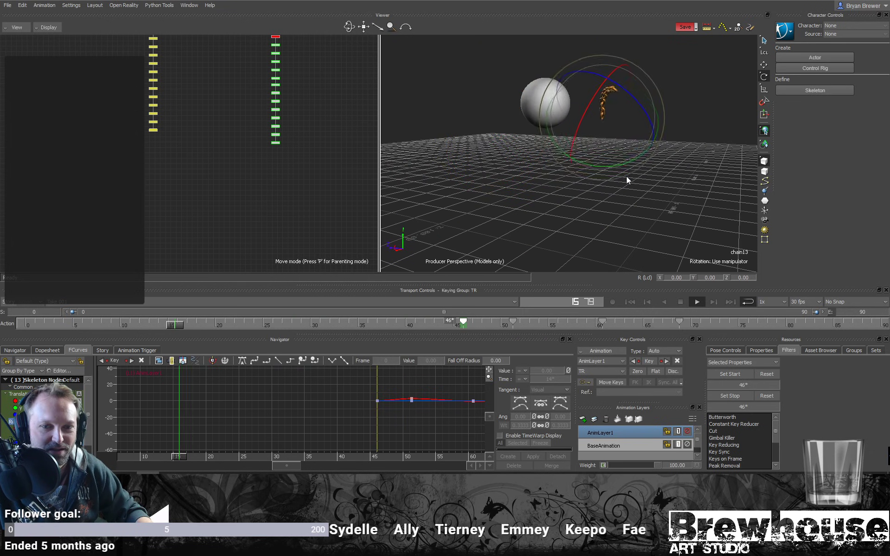
{"action": "left_click_drag", "start_coordinate": [590, 110], "coordinate": [634, 159], "text": "alt"}
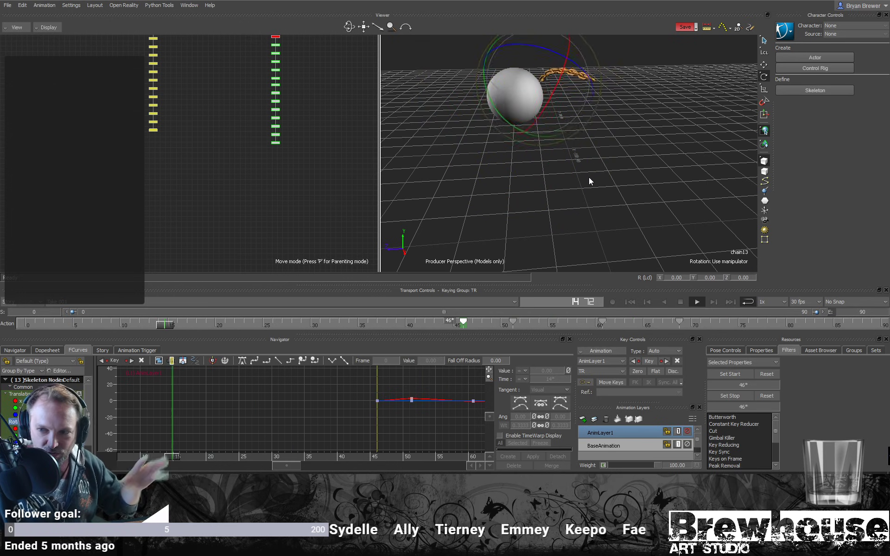
{"action": "left_click", "coordinate": [703, 240]}
{"action": "left_click_drag", "start_coordinate": [591, 191], "coordinate": [656, 191], "text": "ctrl+shift"}
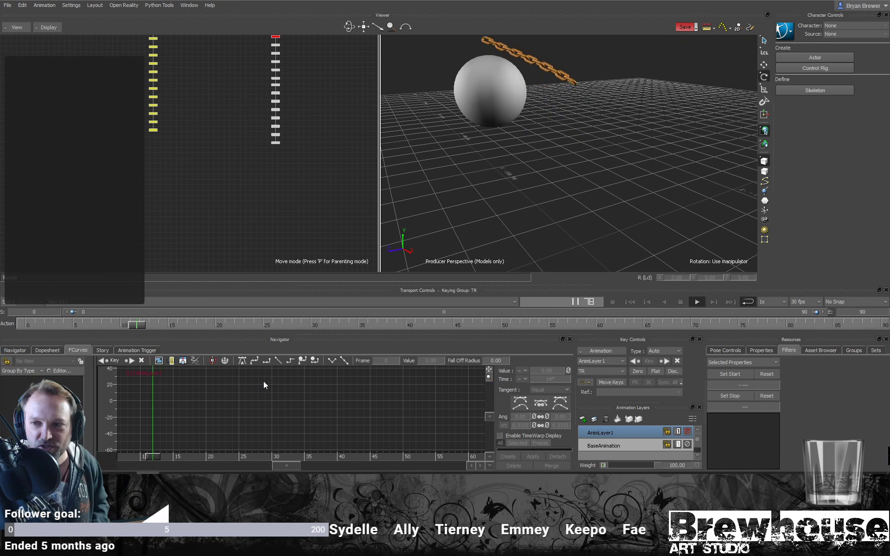
- Switch to the Chrome window with the YouTube results and open "Predator: Hunting Grounds - Release Date Trailer"
{"action": "mouse_move", "coordinate": [216, 481]}
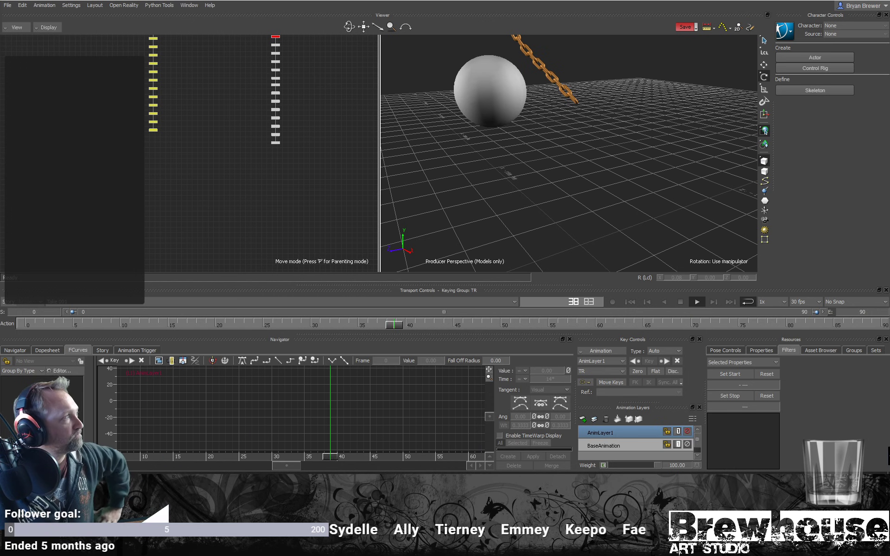
{"action": "left_click_drag", "start_coordinate": [0, 37], "coordinate": [437, 73]}
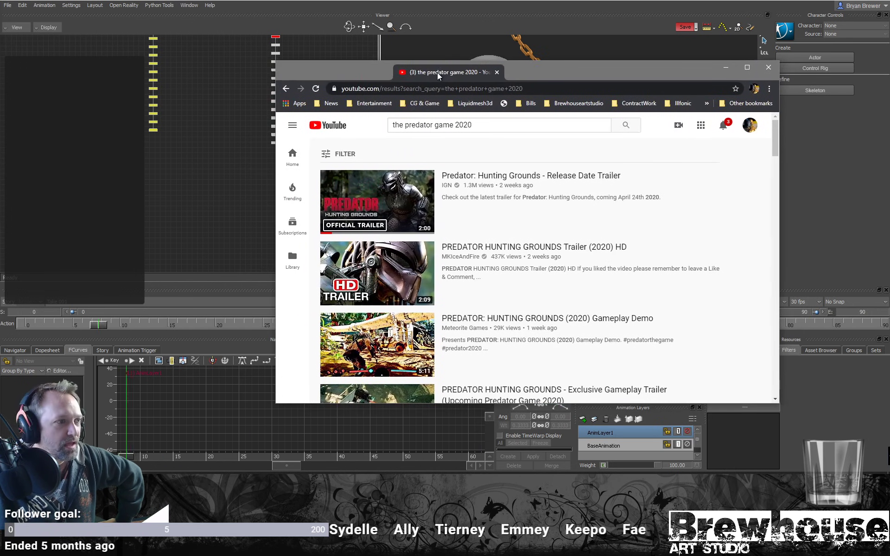
{"action": "left_click", "coordinate": [470, 177]}
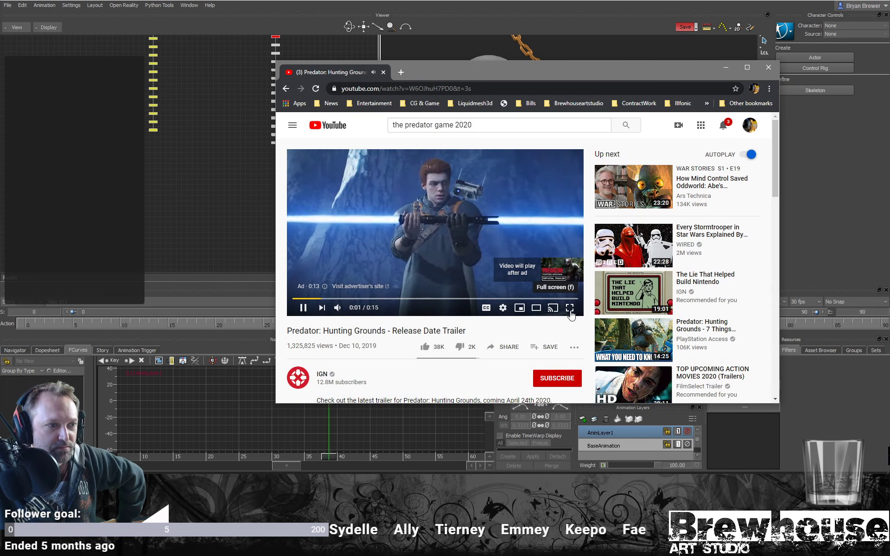
{"action": "left_click_drag", "start_coordinate": [570, 68], "coordinate": [0, 119]}
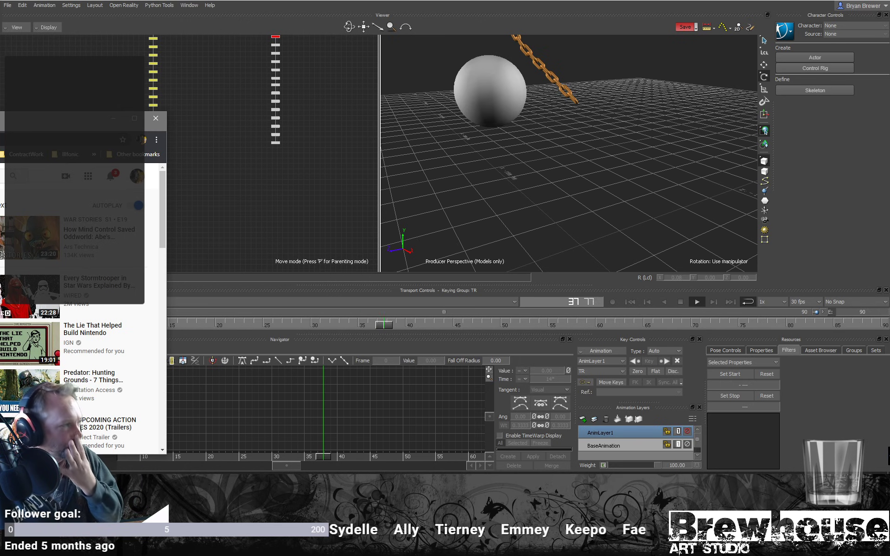
{"action": "left_click_drag", "start_coordinate": [0, 125], "coordinate": [381, 71]}
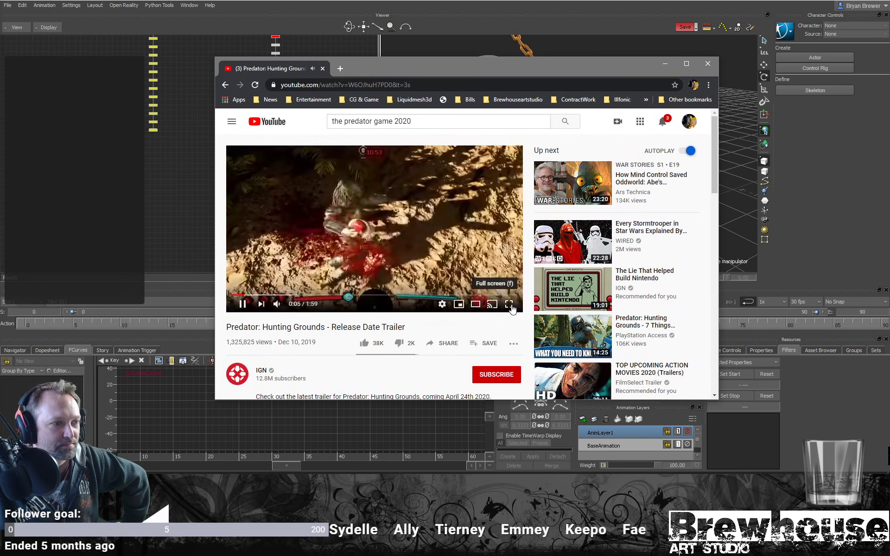
- Watch the Predator: Hunting Grounds trailer in full screen and close the browser to return to MotionBuilder
{"action": "left_click", "coordinate": [509, 304]}
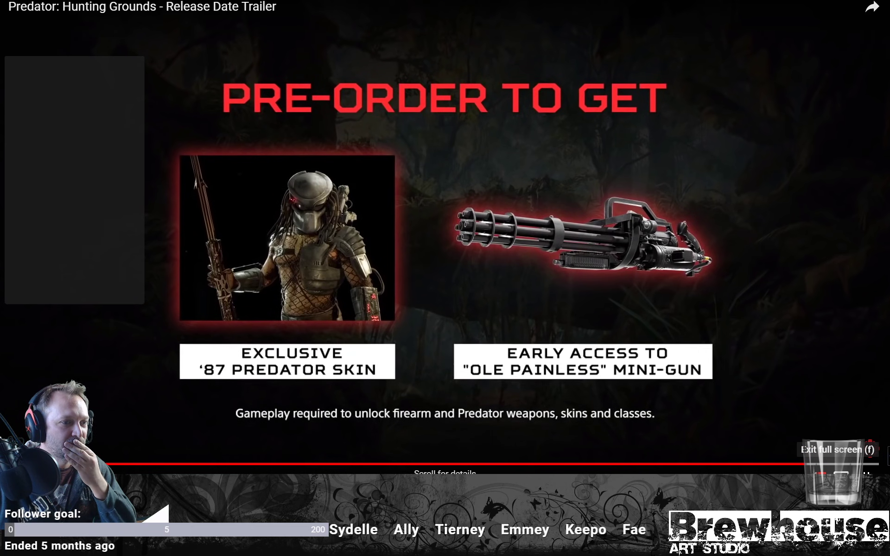
{"action": "key", "text": "Escape"}
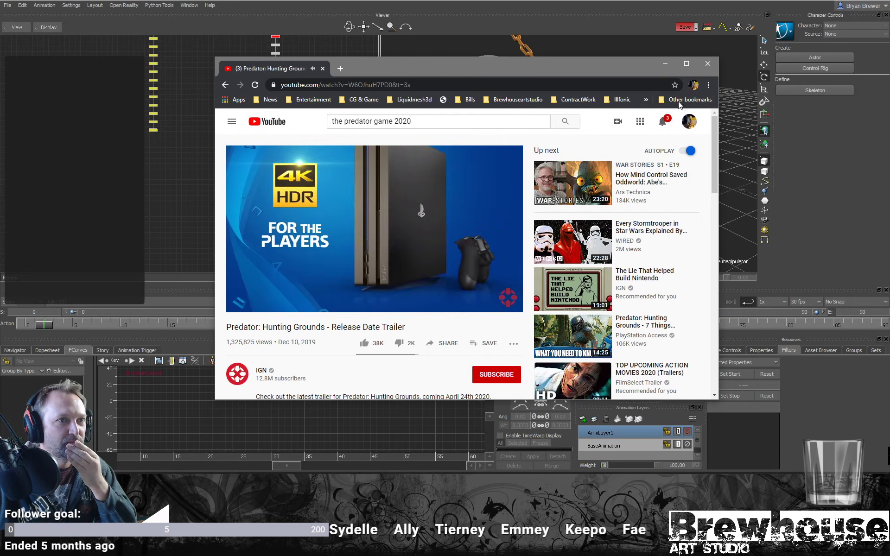
{"action": "left_click", "coordinate": [708, 67]}
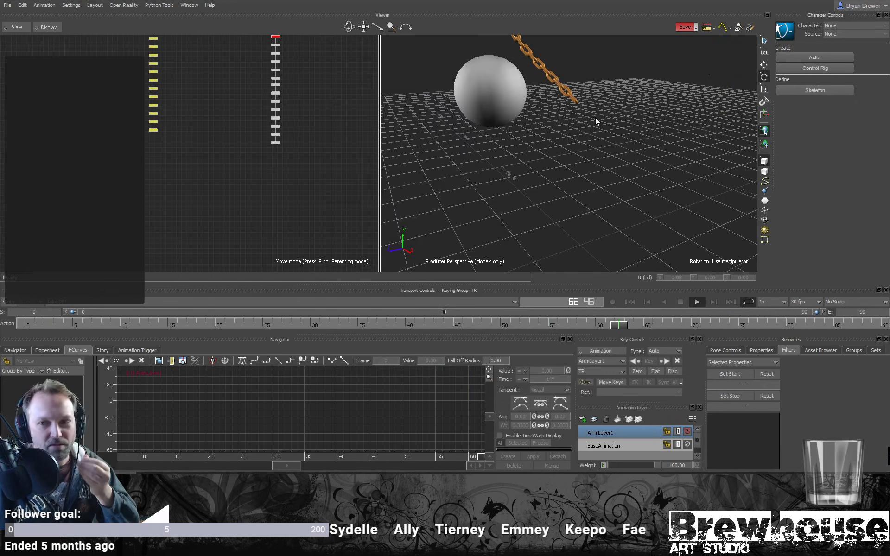